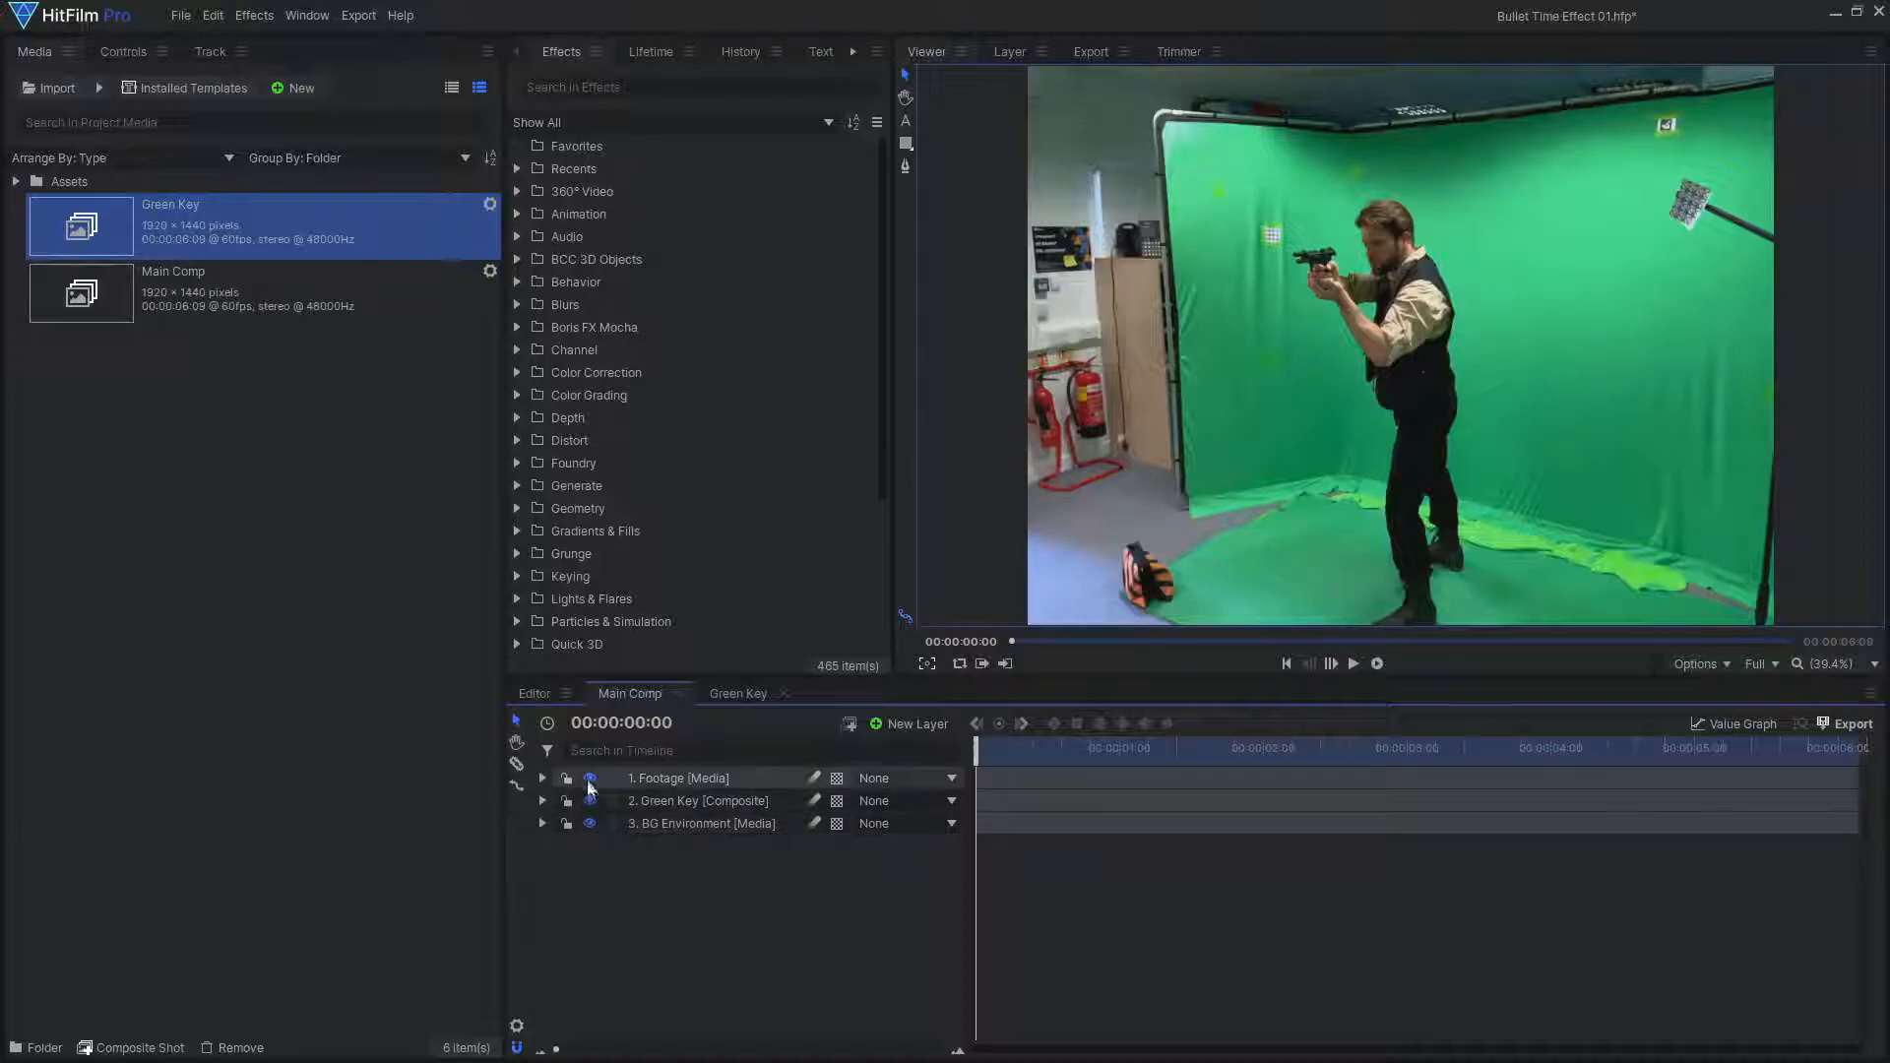
Hide the Footage layer and scrub through the timeline to preview the keyed actor over the background environment
click(590, 779)
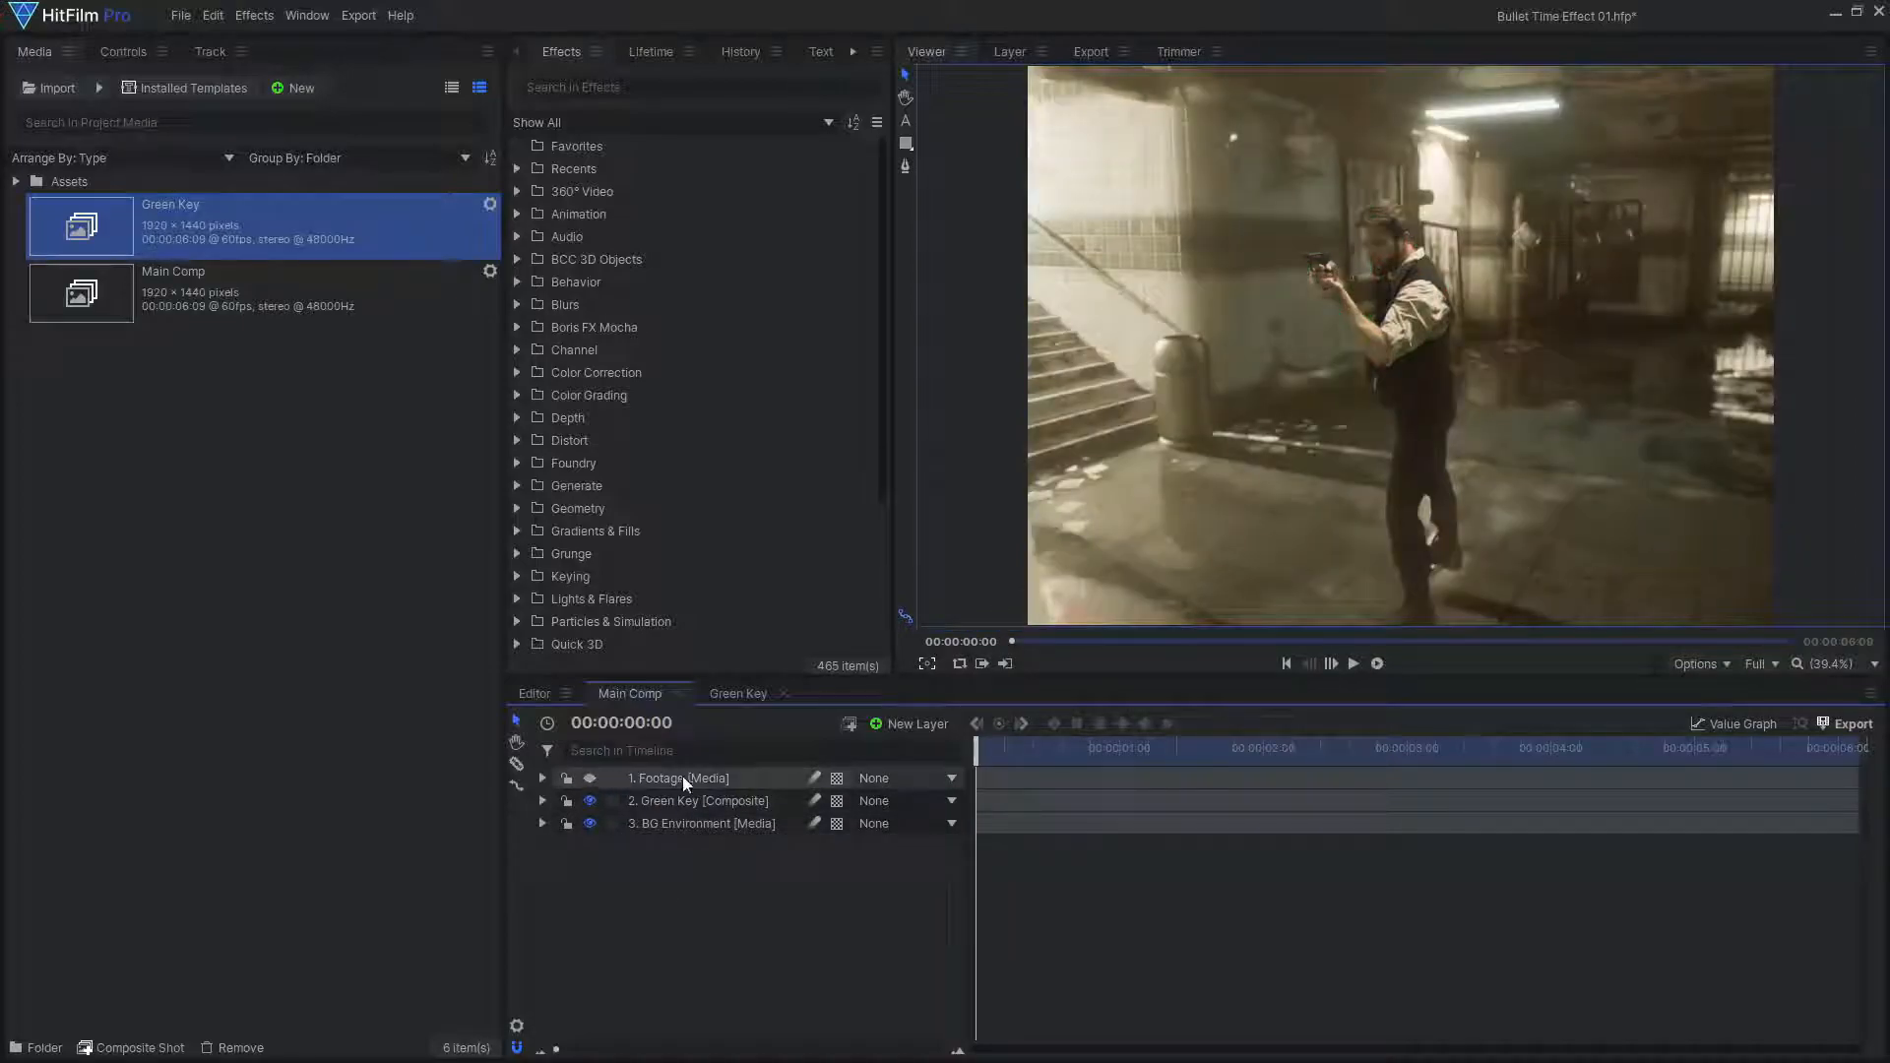
drag(989, 755, 1884, 763)
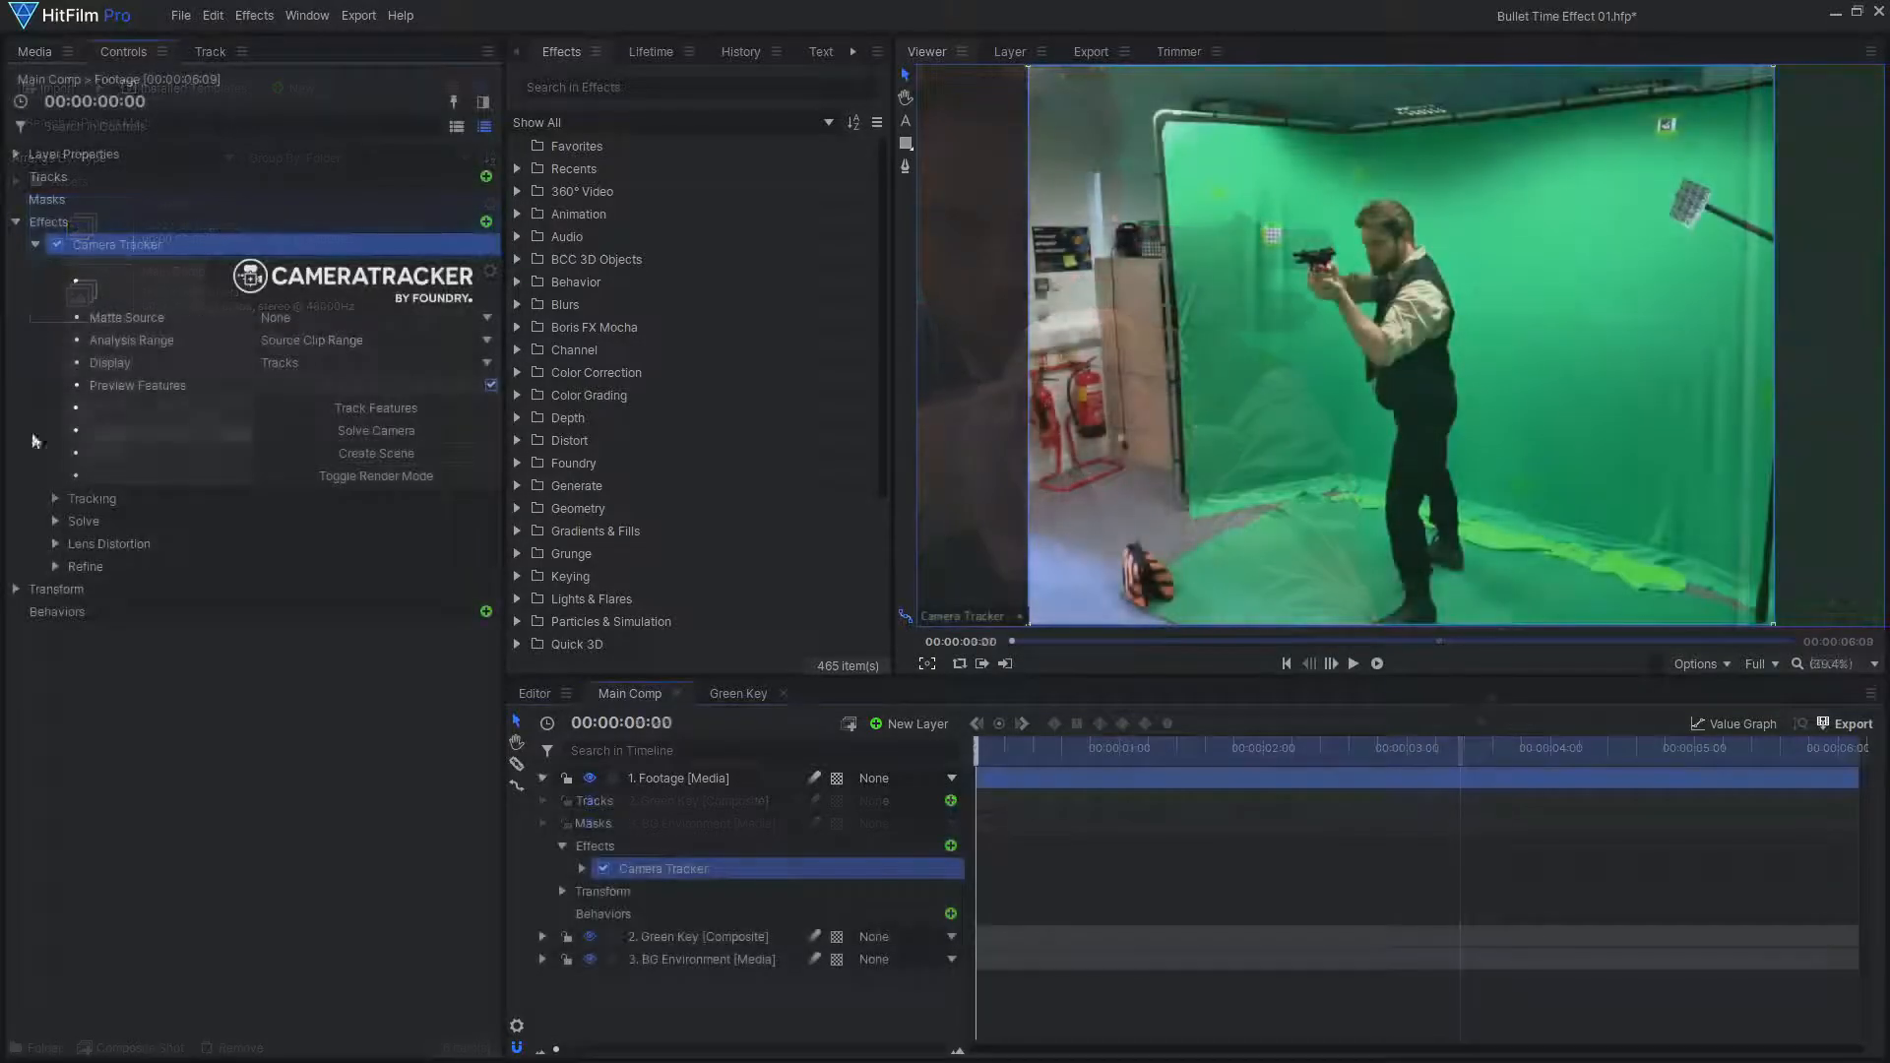
Set the Camera Tracker's number of features to 500 and track the features in the footage
click(56, 499)
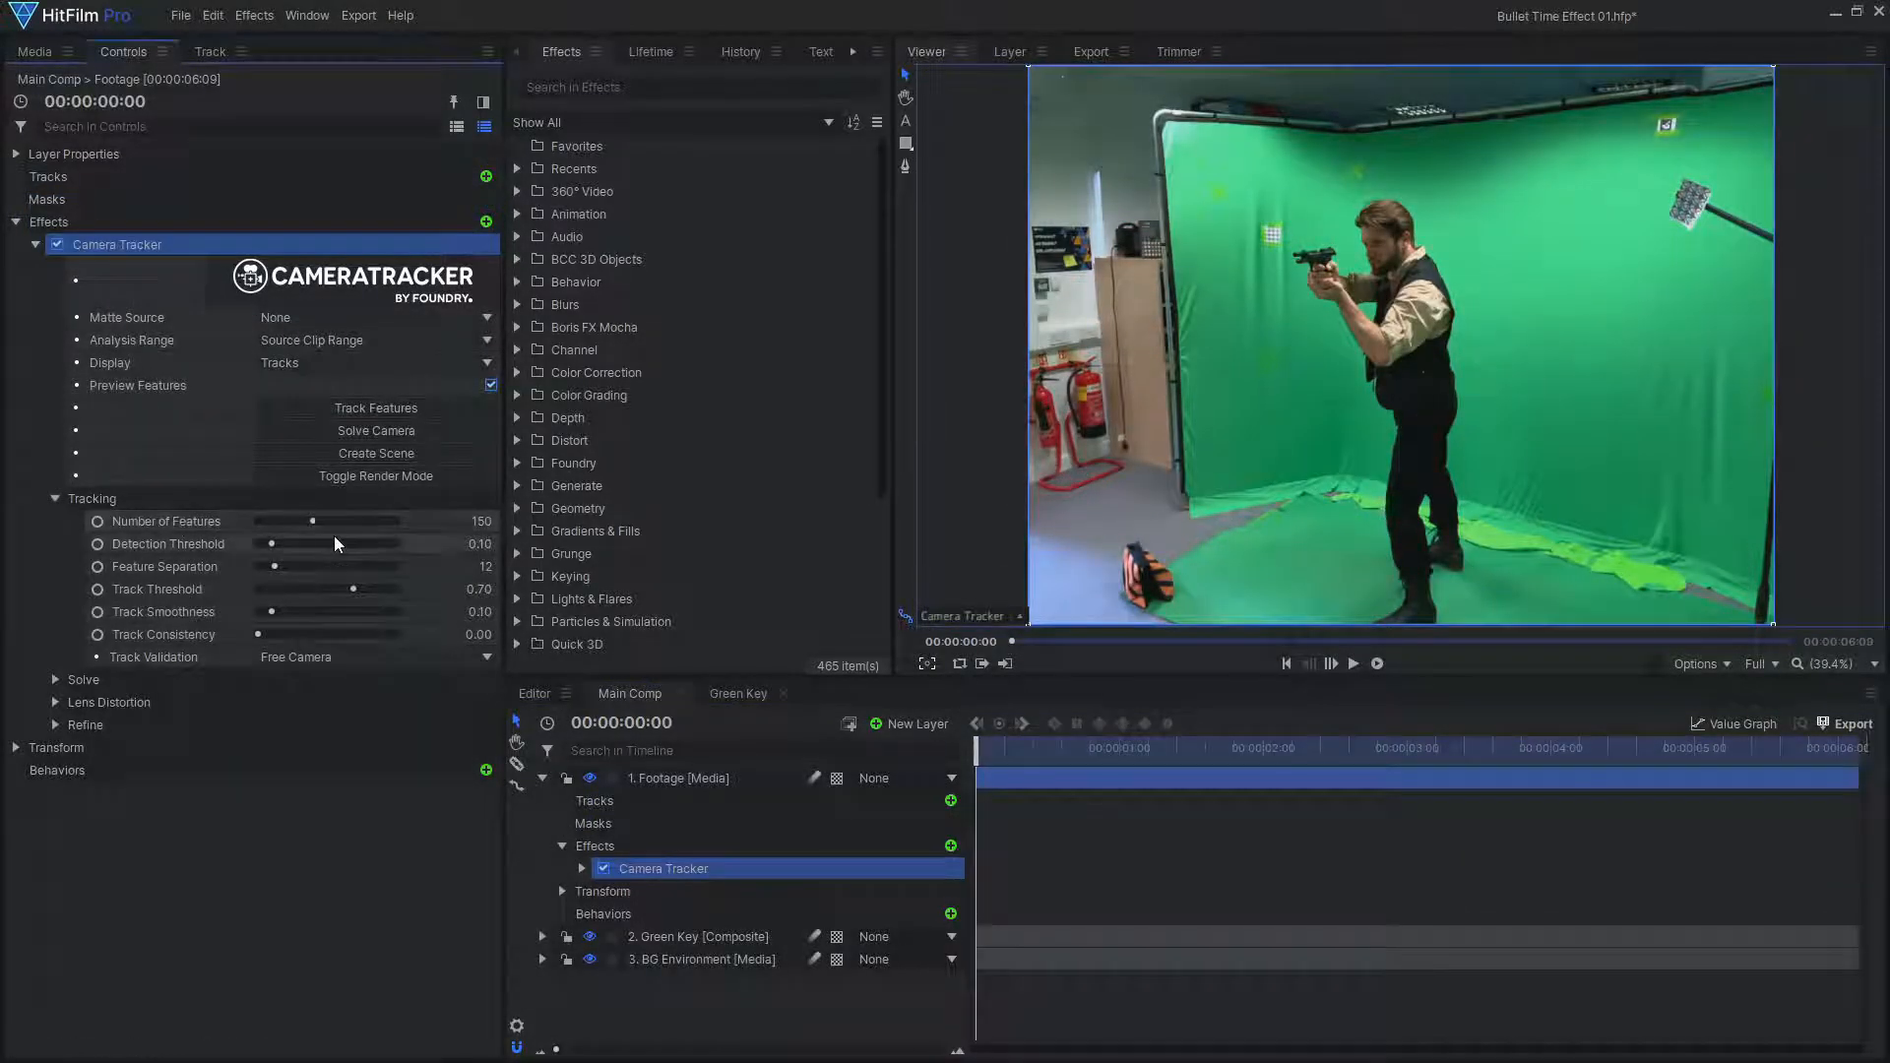
click(397, 521)
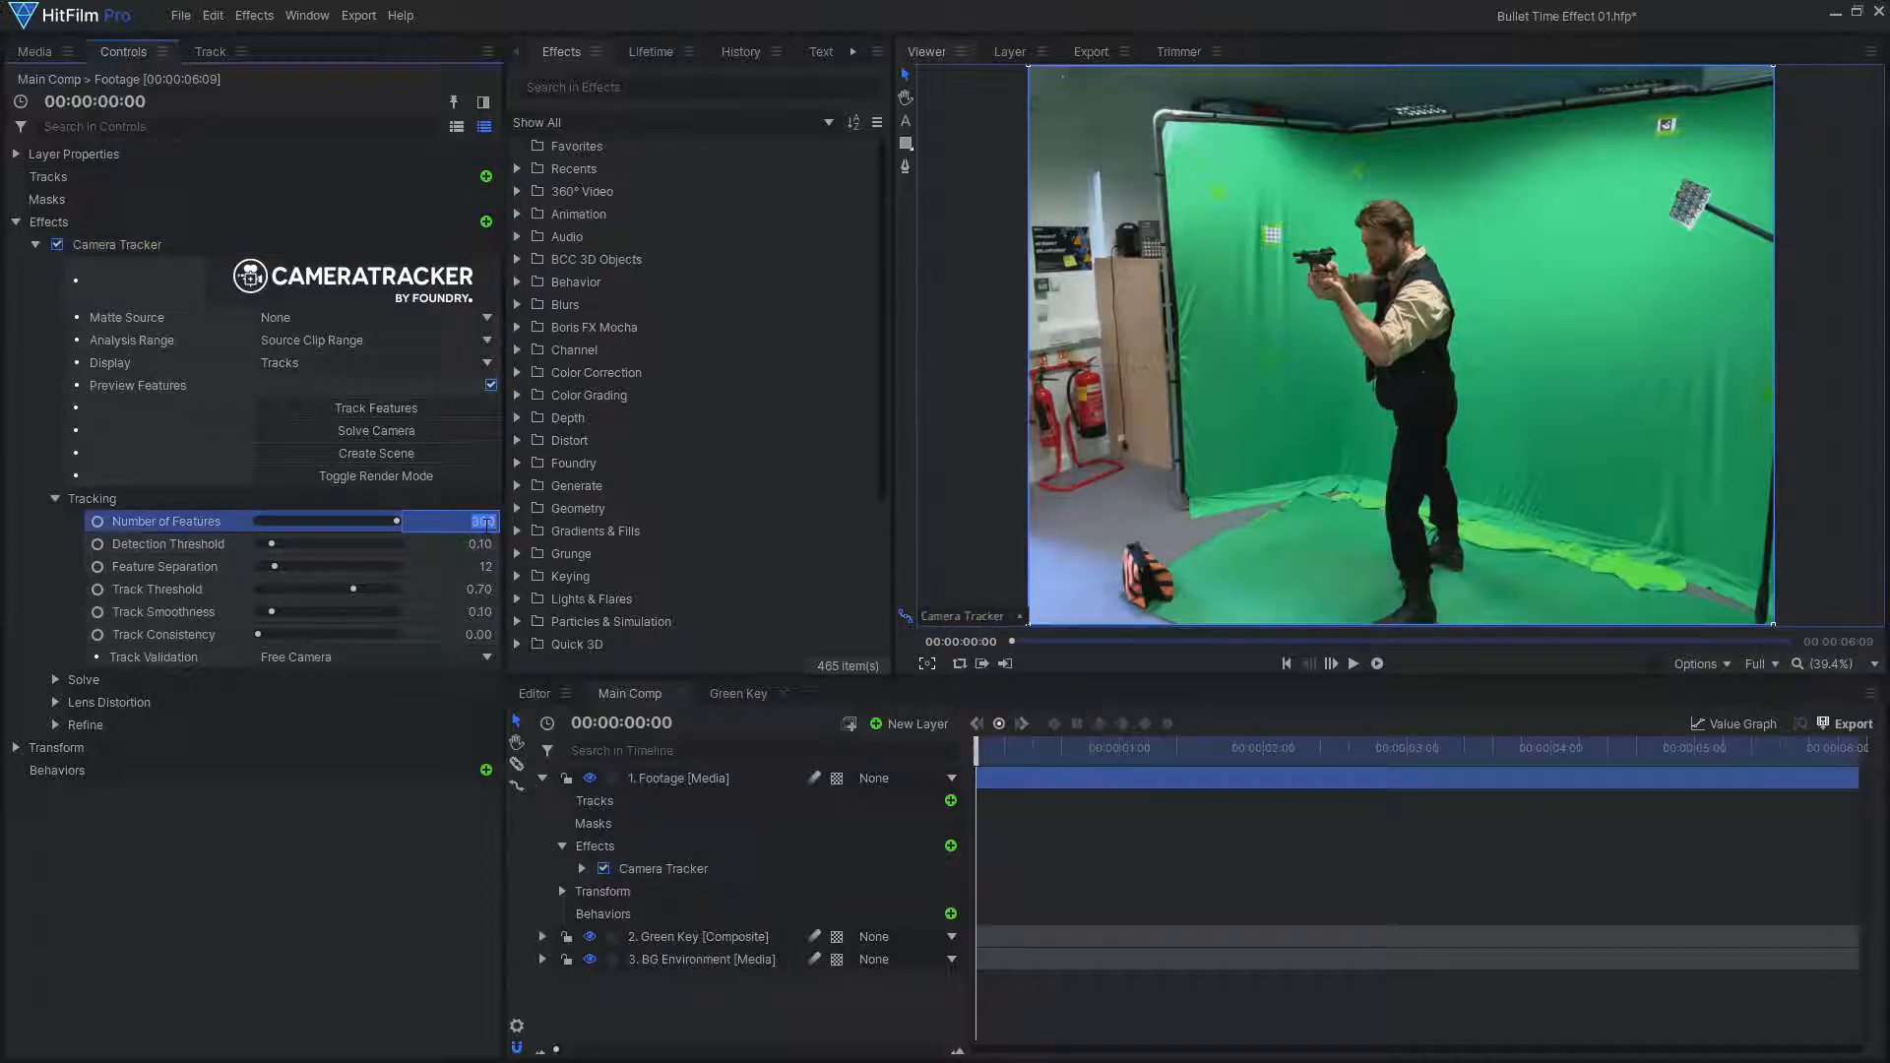
click(429, 415)
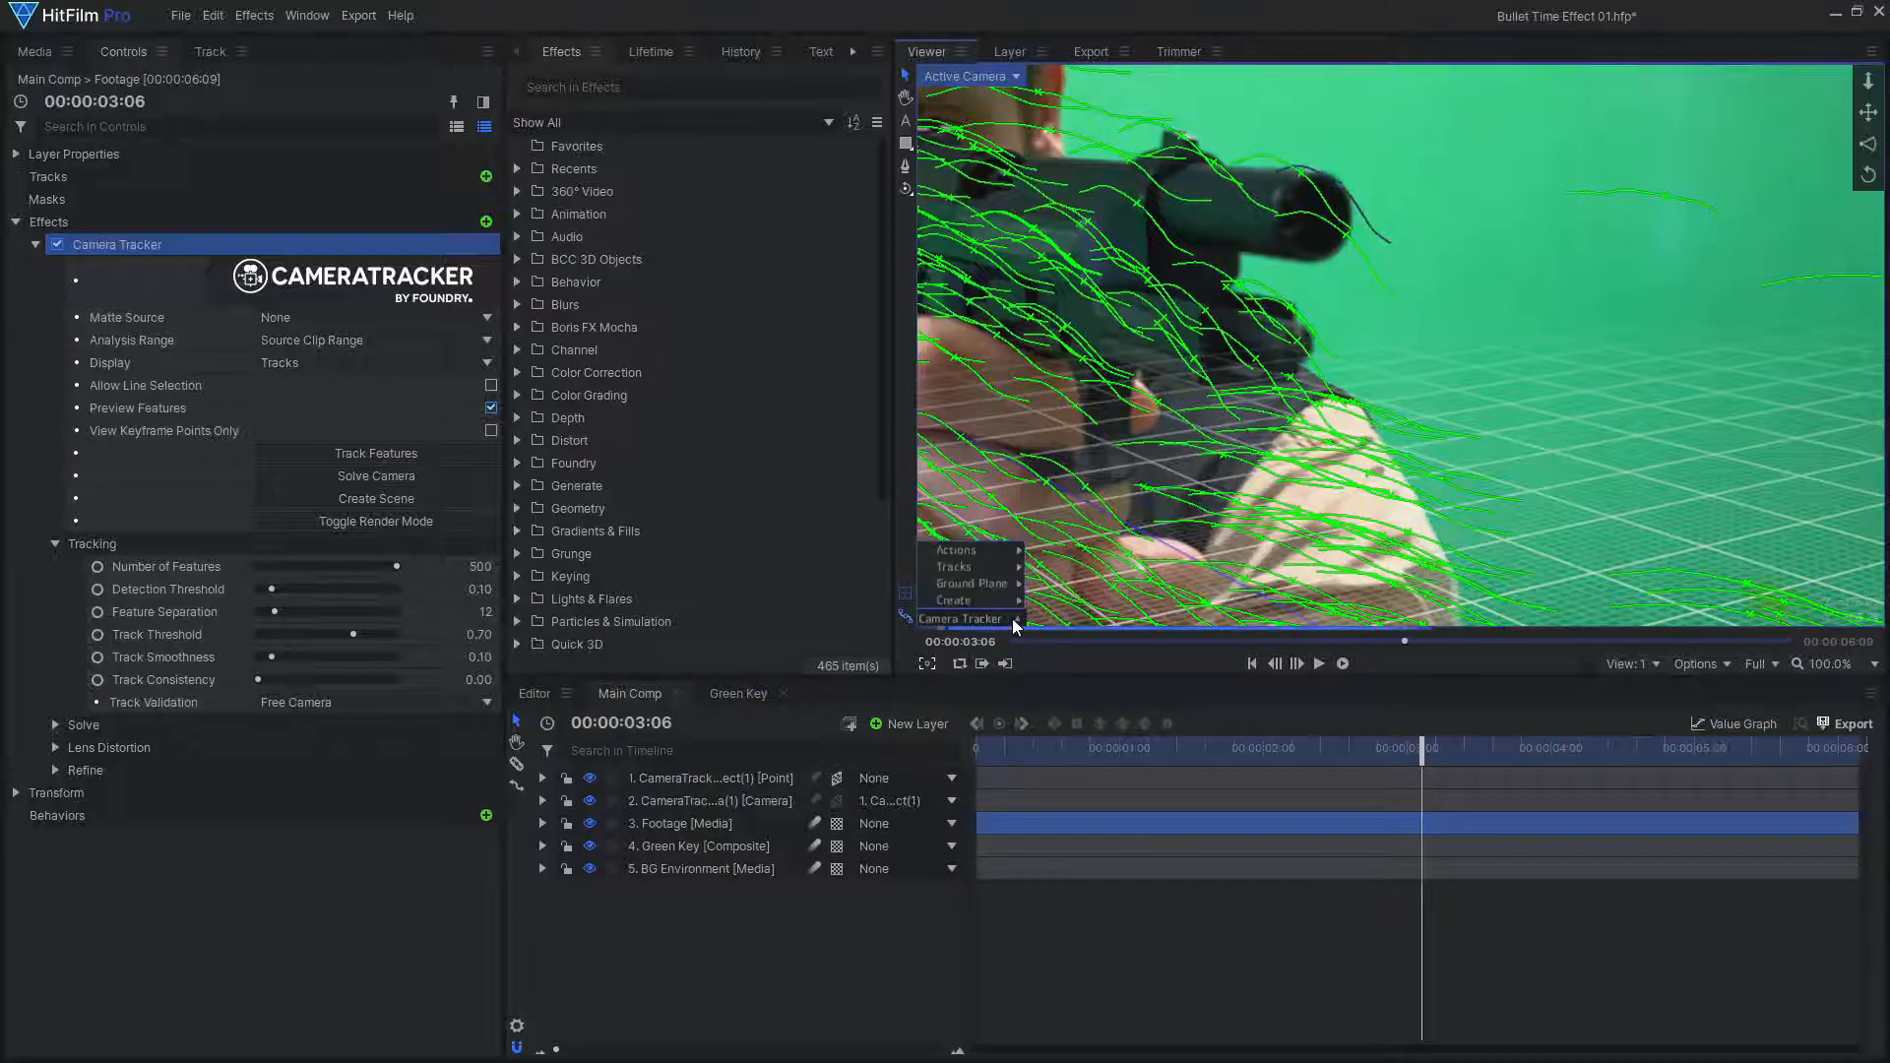
Create a null object from the track point at the gun's muzzle and scrub the timeline to check it
click(1104, 518)
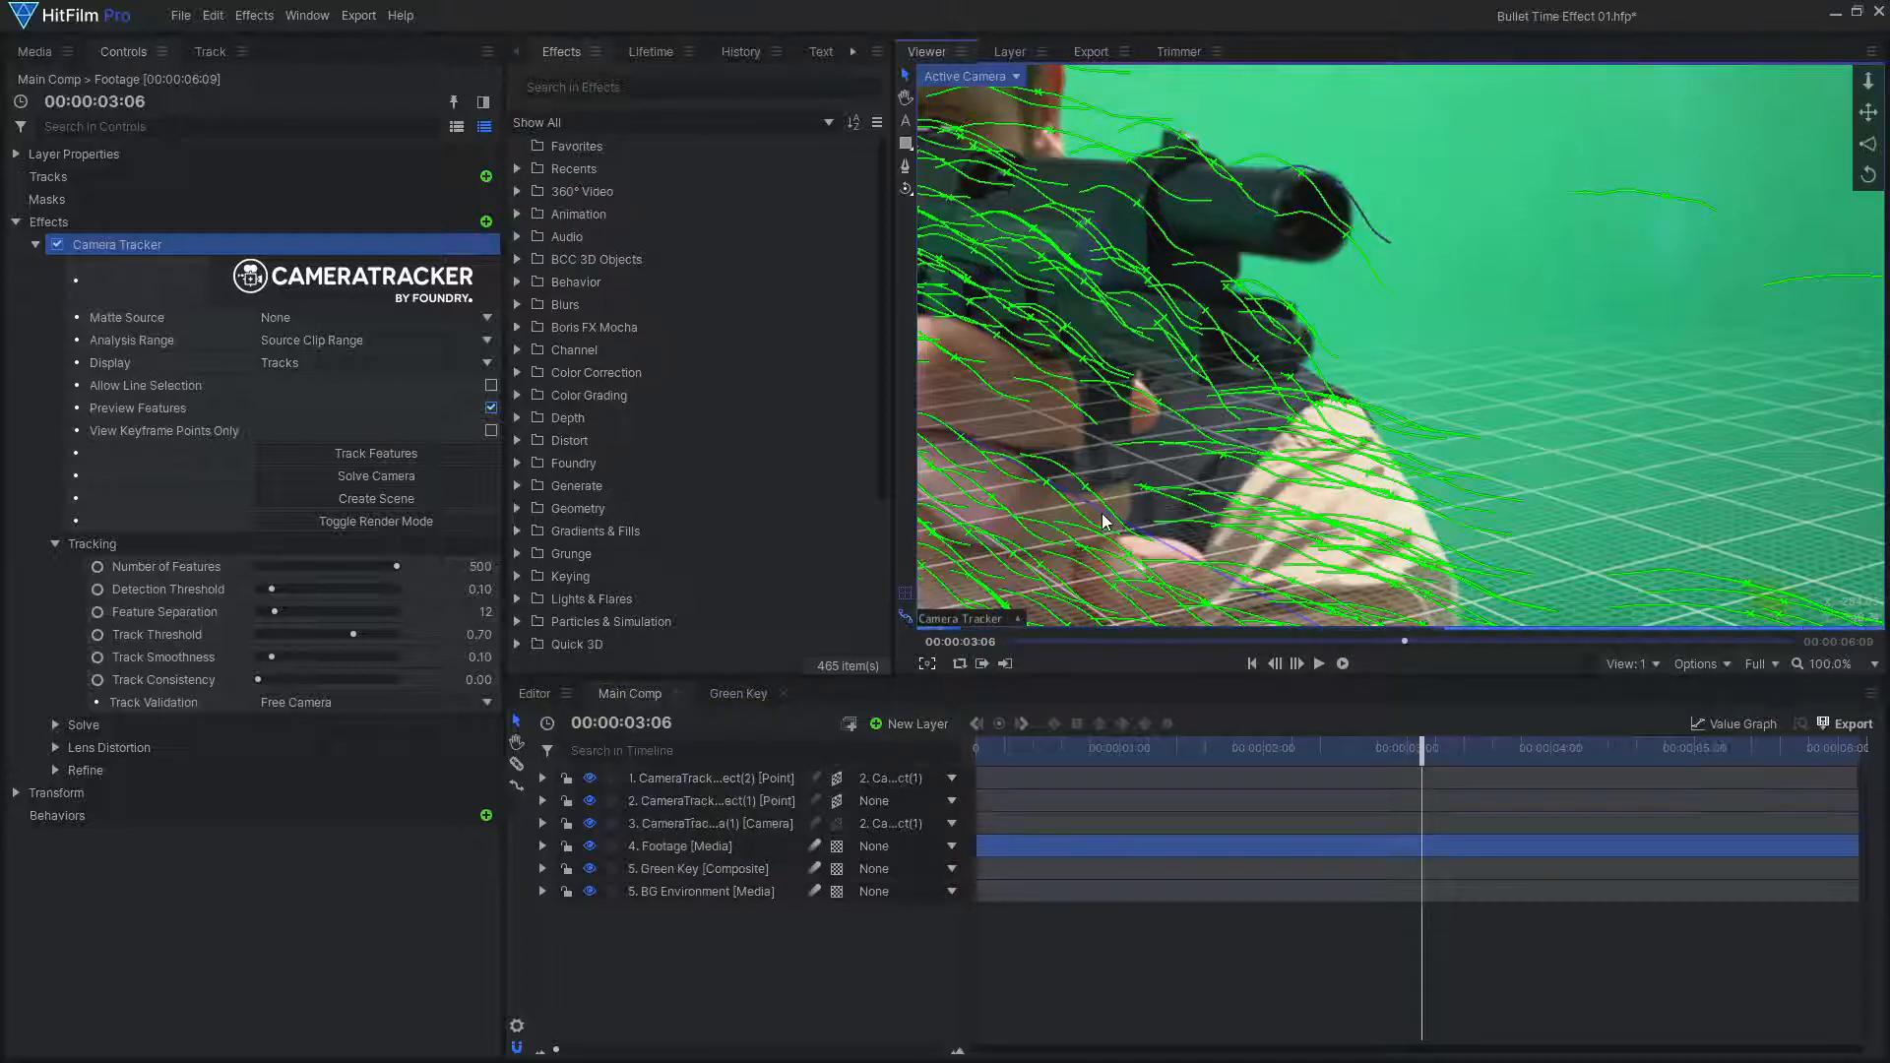
click(737, 778)
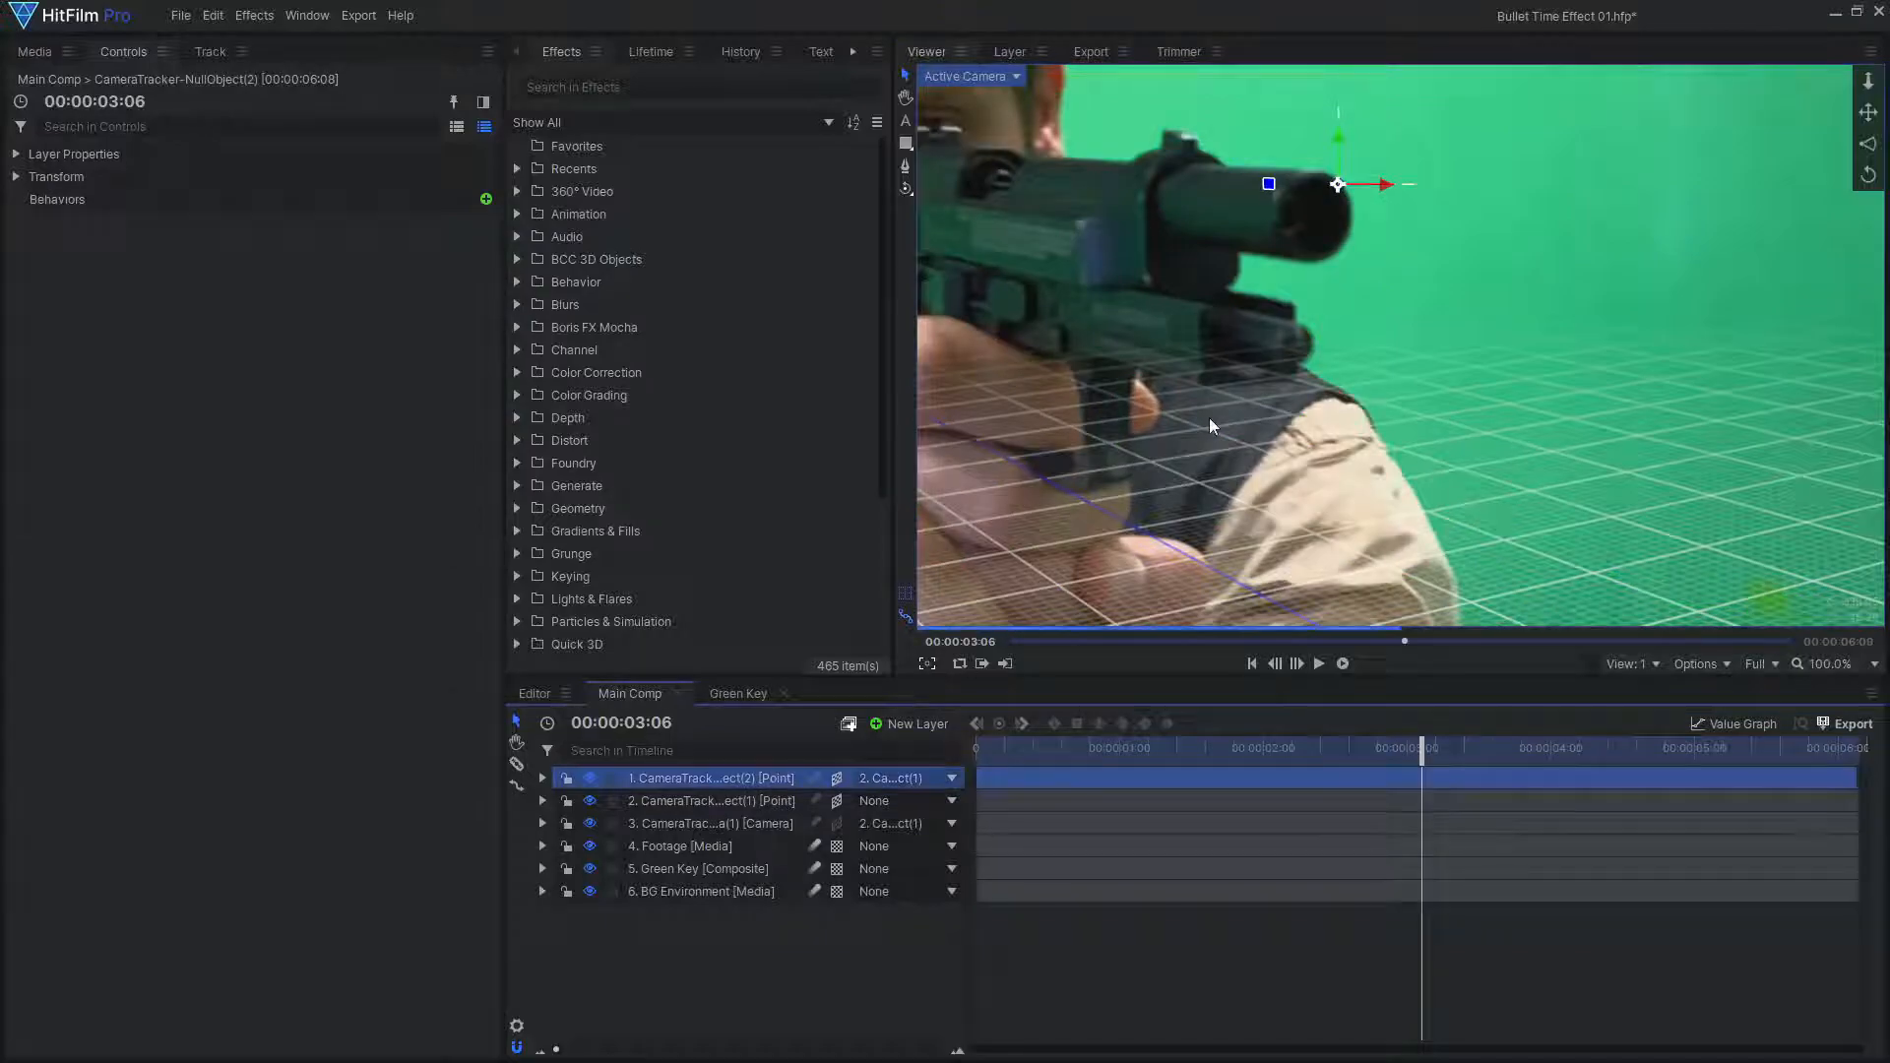
scroll(1209, 418, down, 2)
drag(1352, 750, 1120, 750)
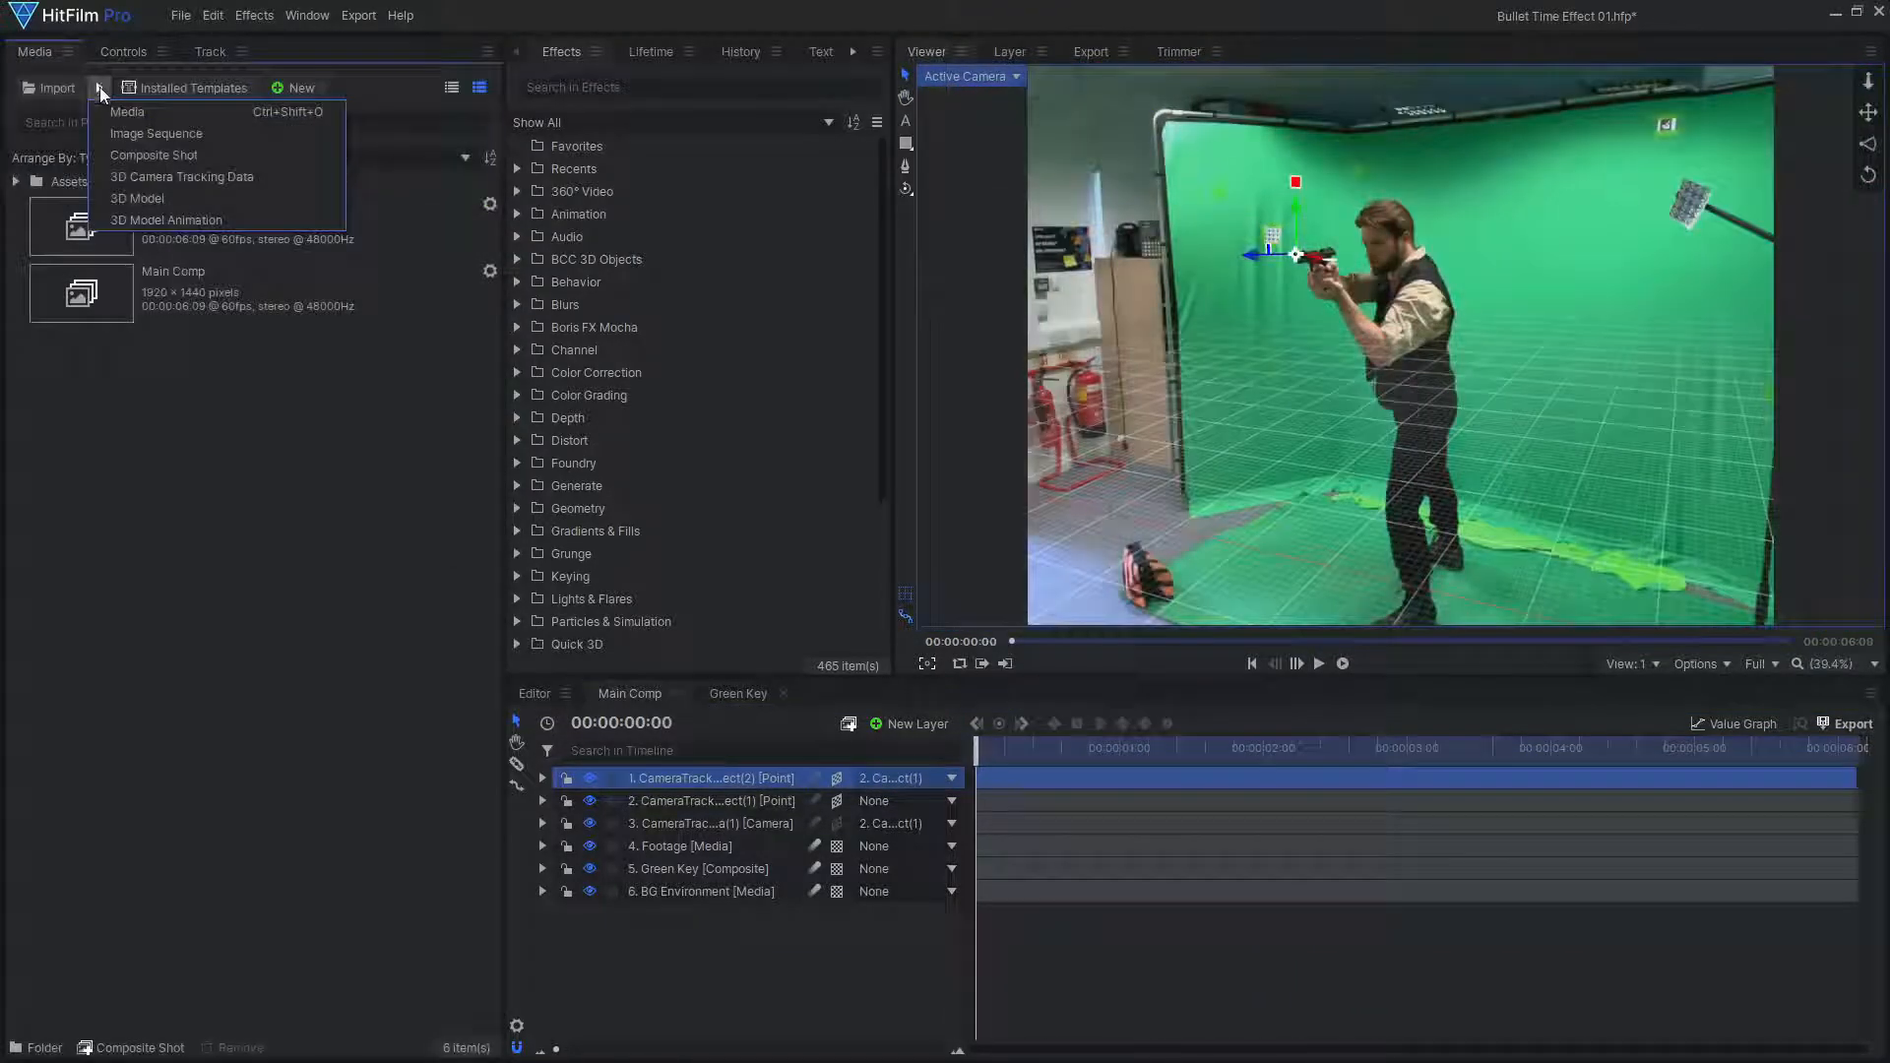
Import Cylinder.obj from the Models folder as a 3D model
click(170, 193)
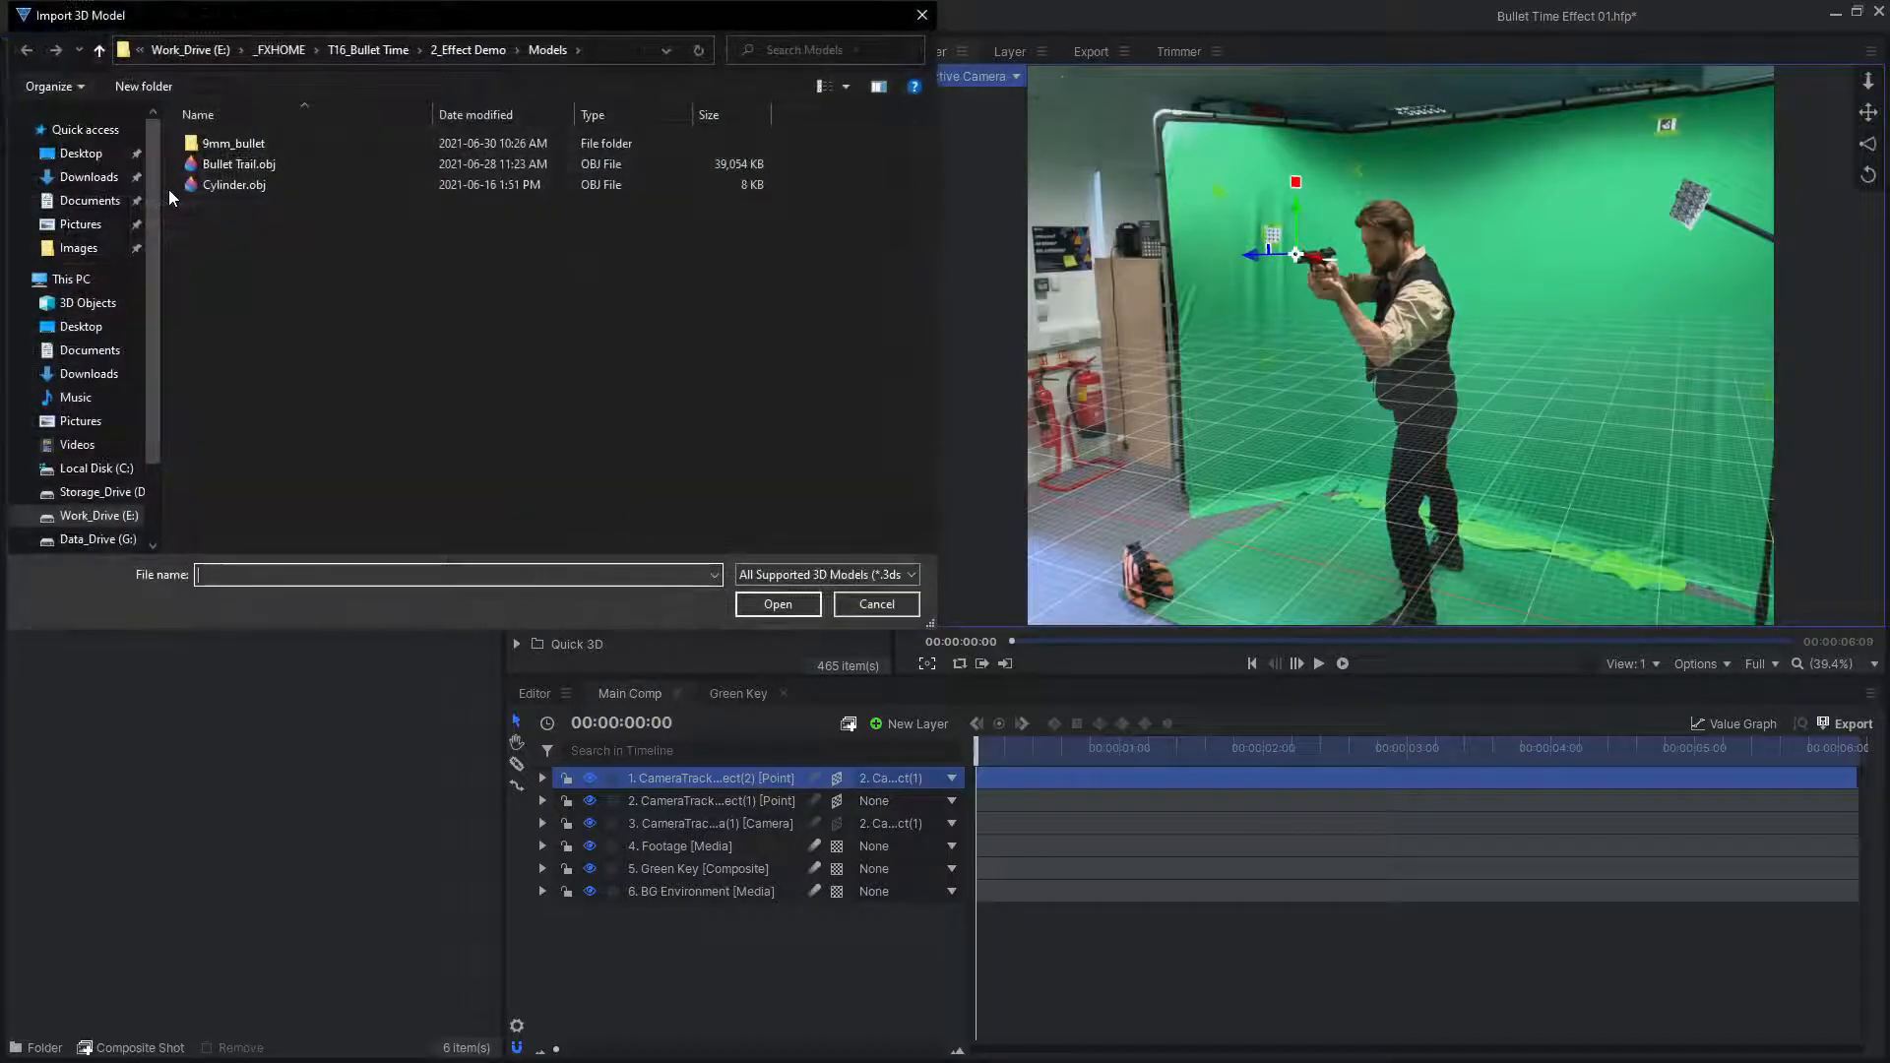
click(344, 194)
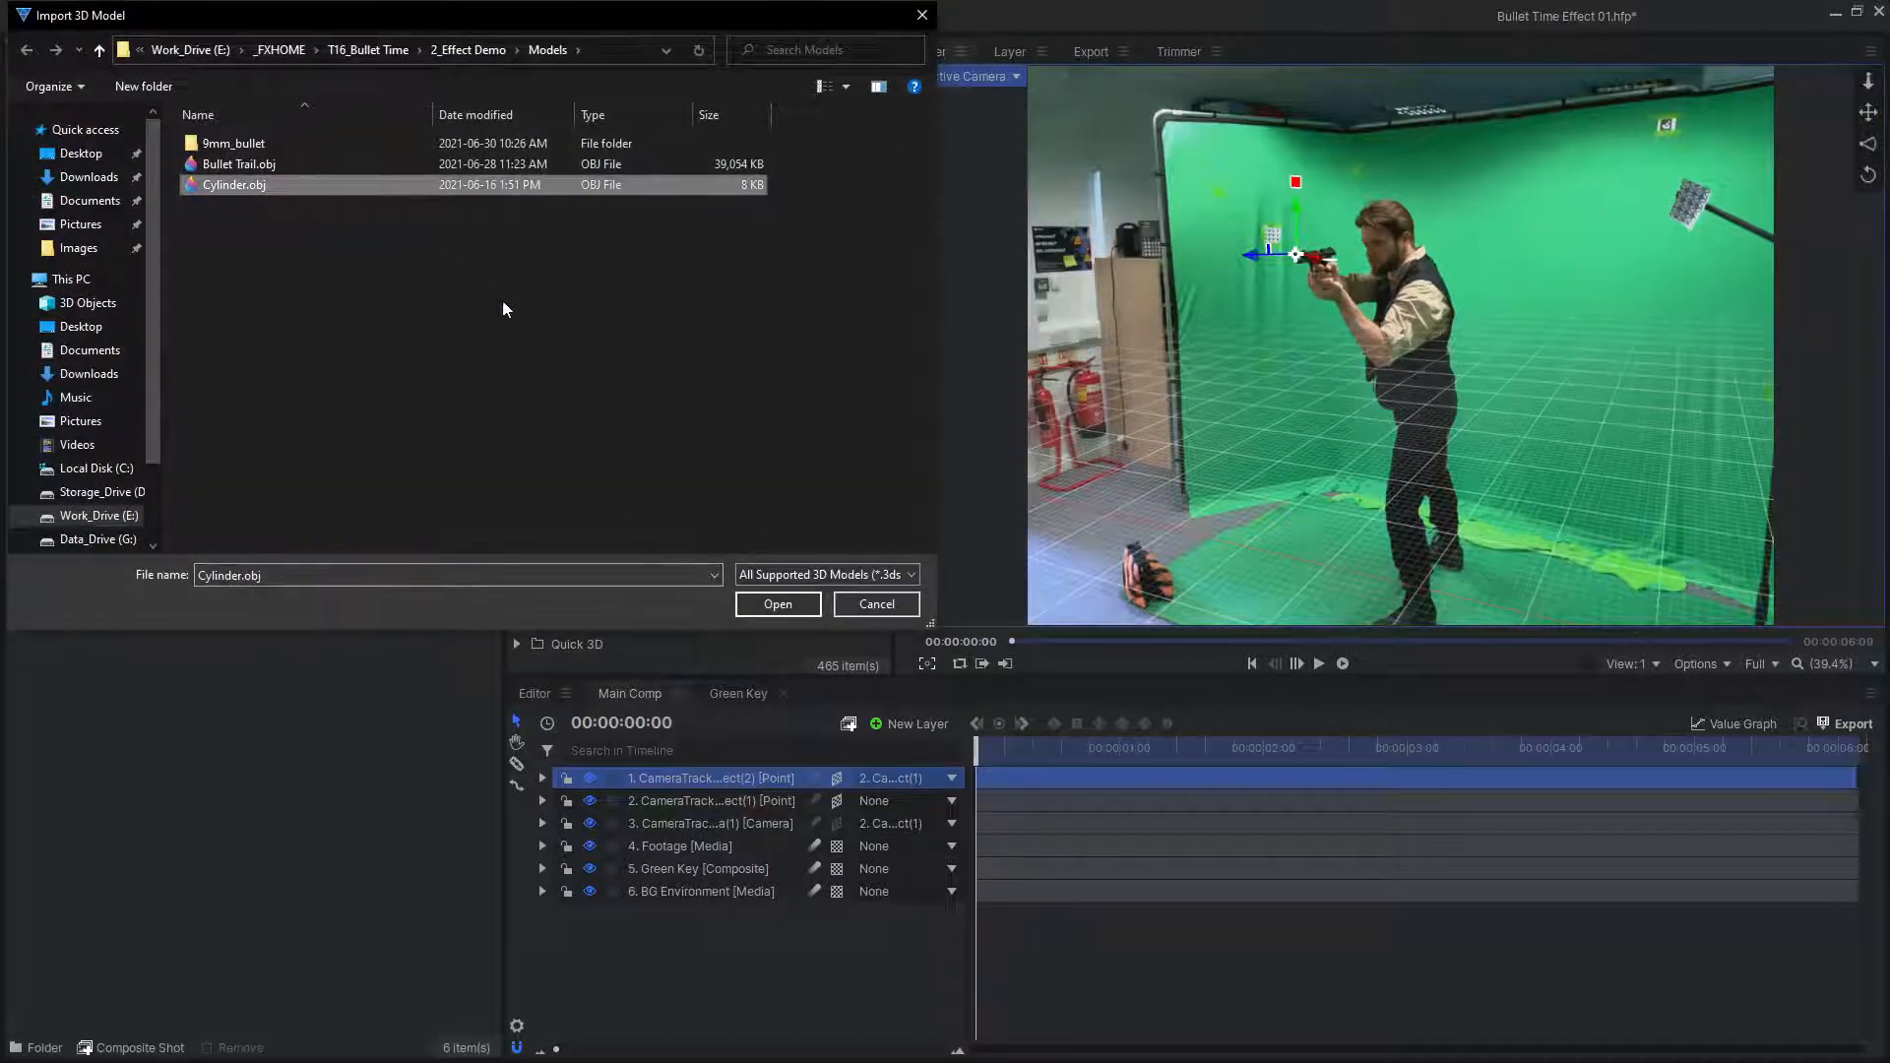
click(779, 604)
Turn off the cylinder model's centered anchor point, update and inspect the preview, and accept the model properties
drag(865, 414, 706, 453)
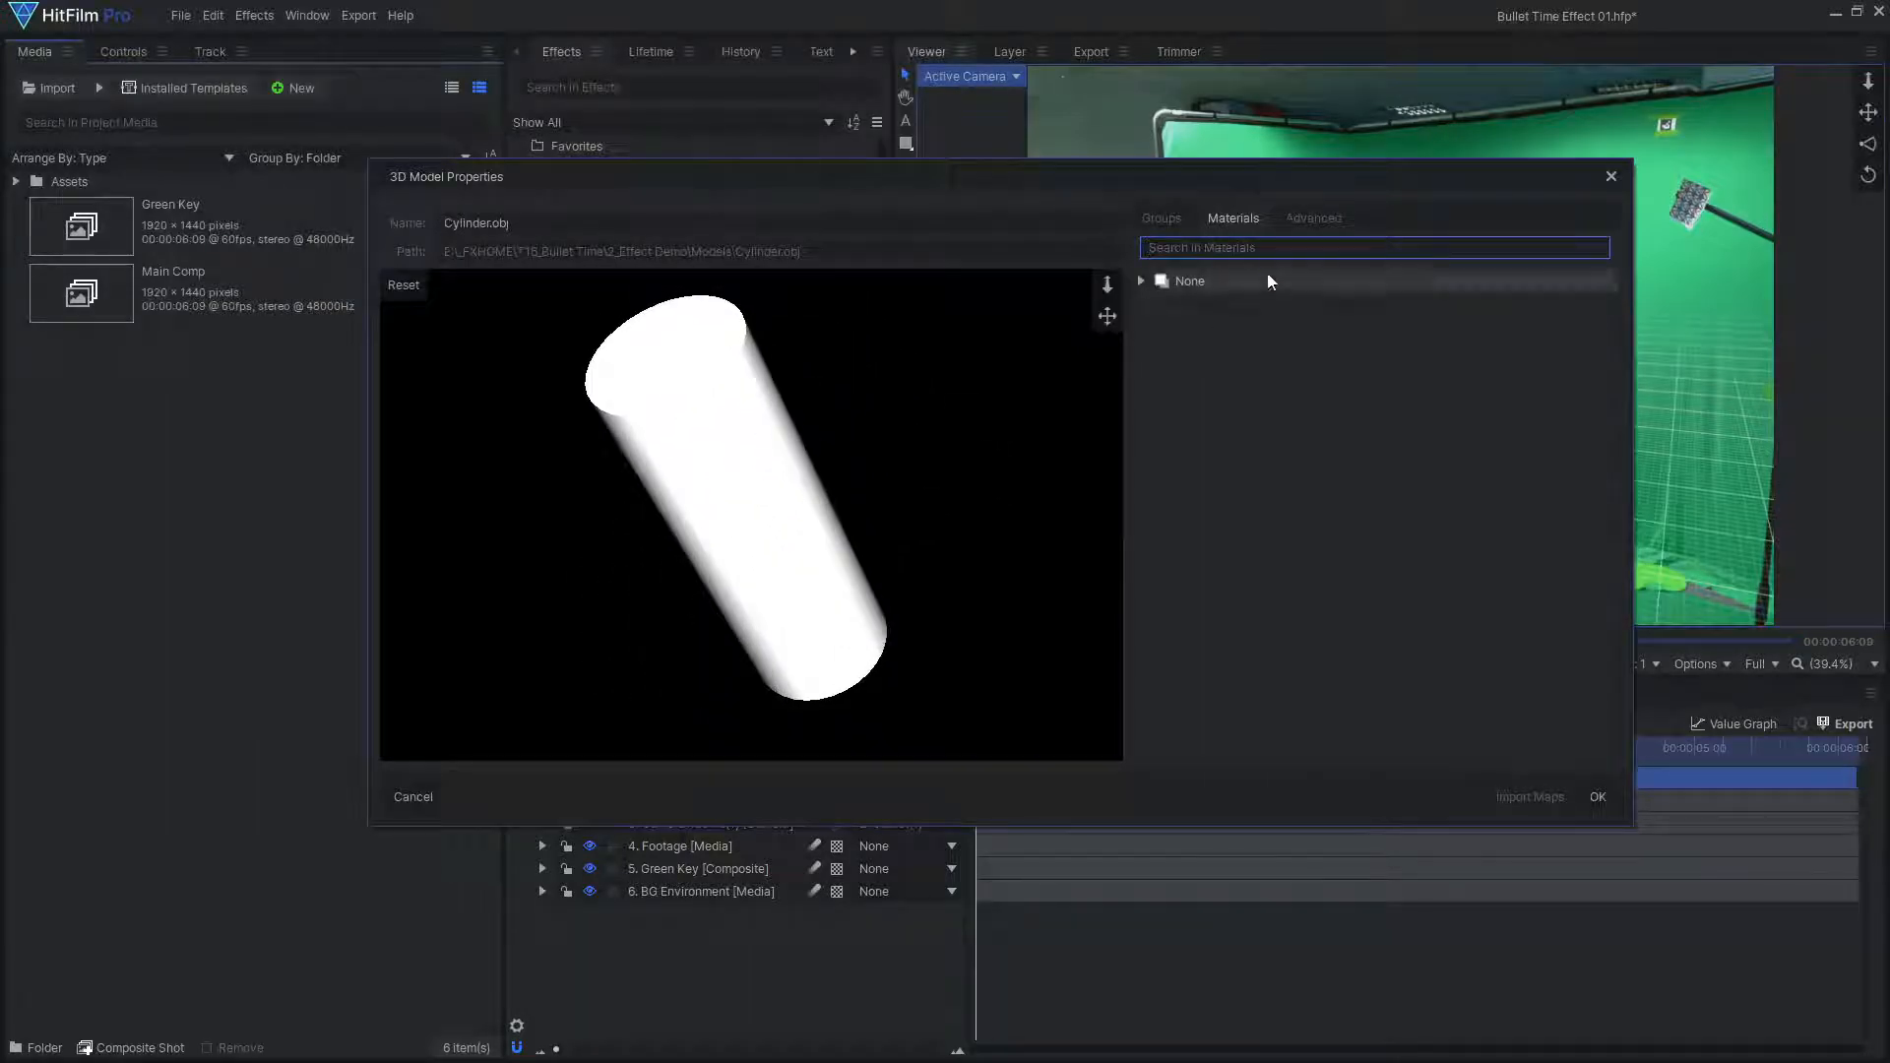
click(1301, 311)
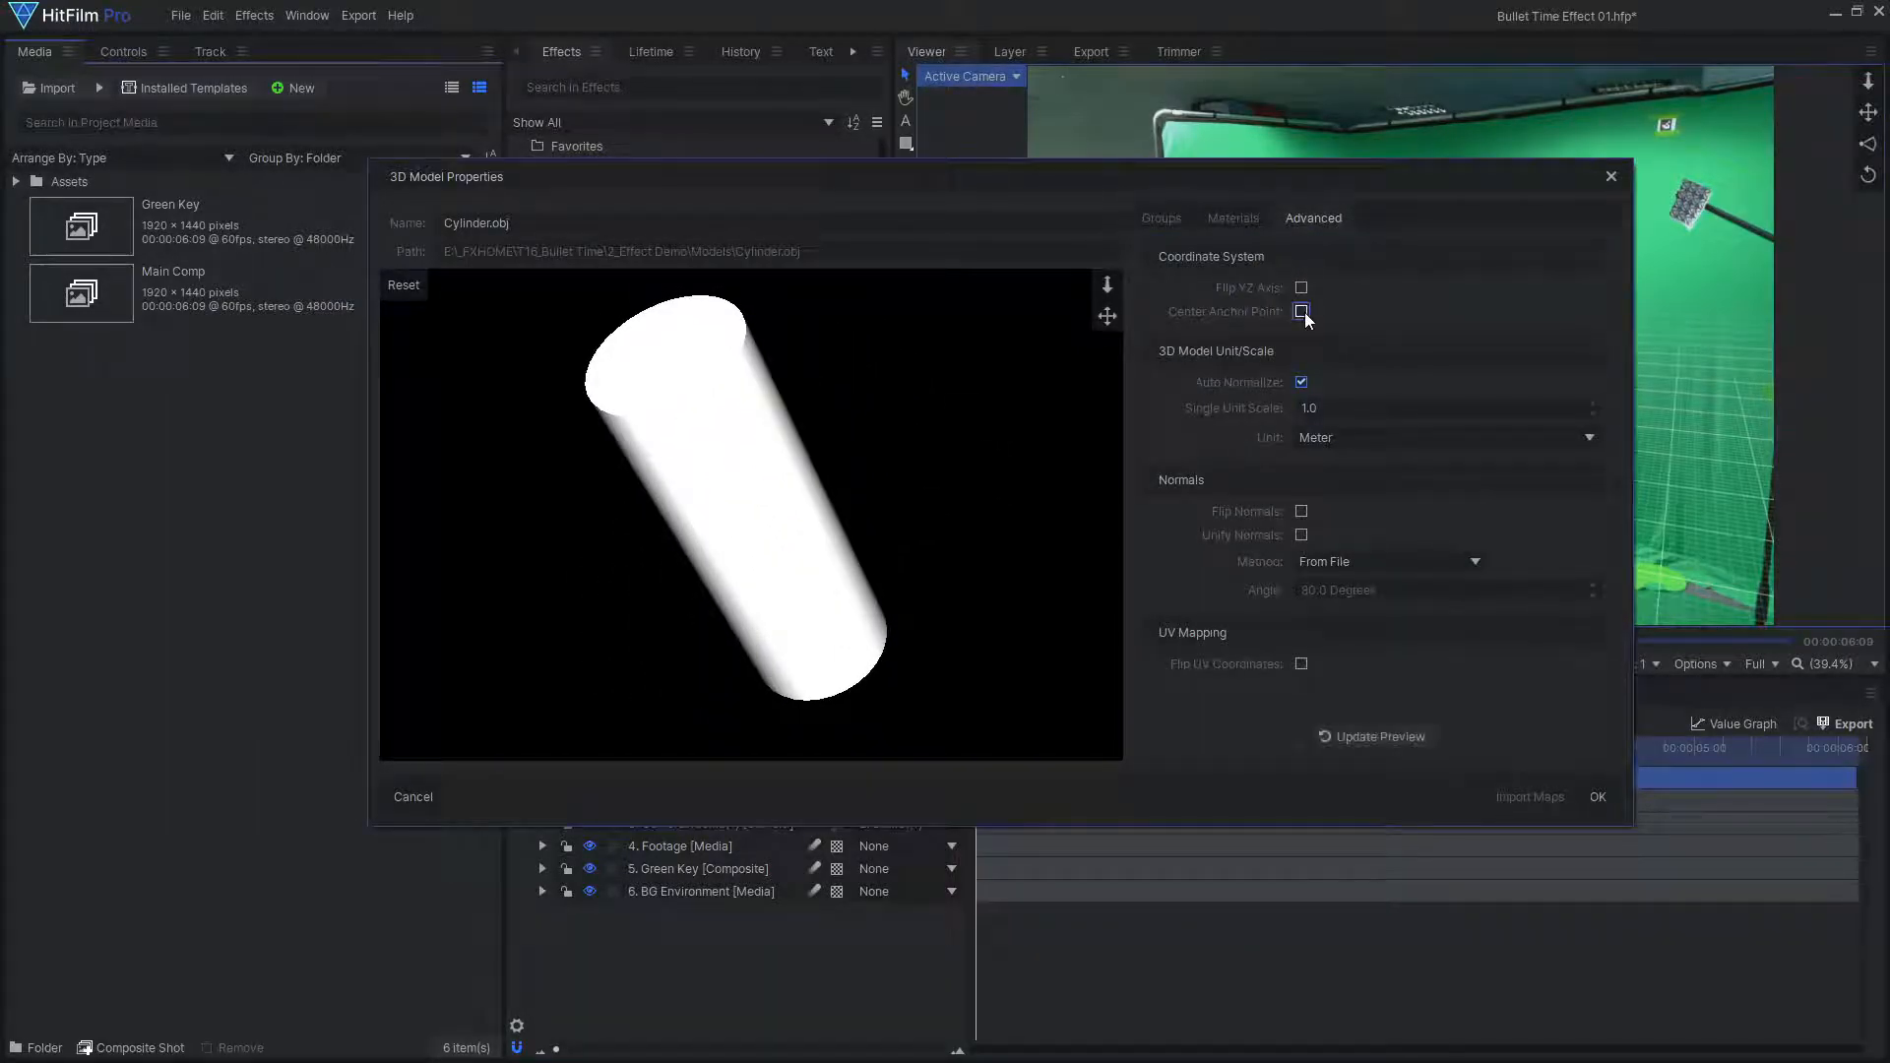
click(1379, 736)
drag(783, 556, 892, 449)
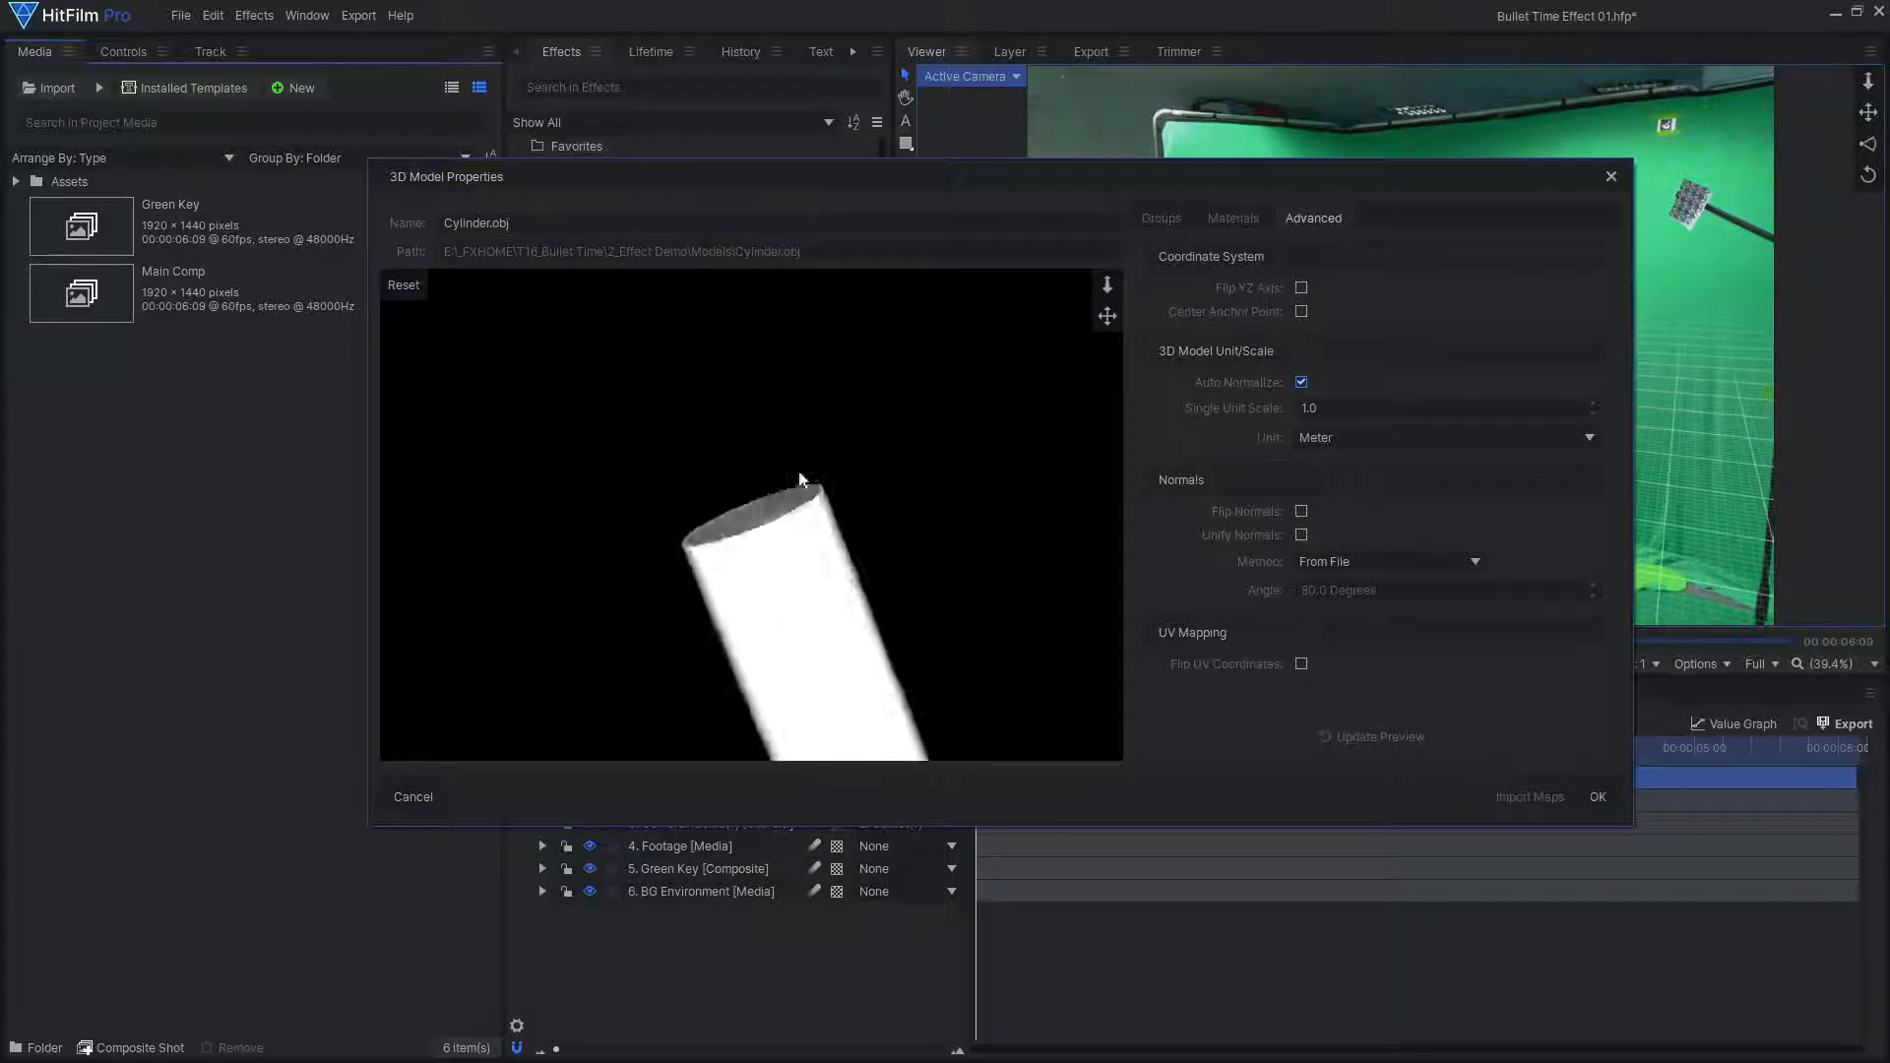
click(1597, 797)
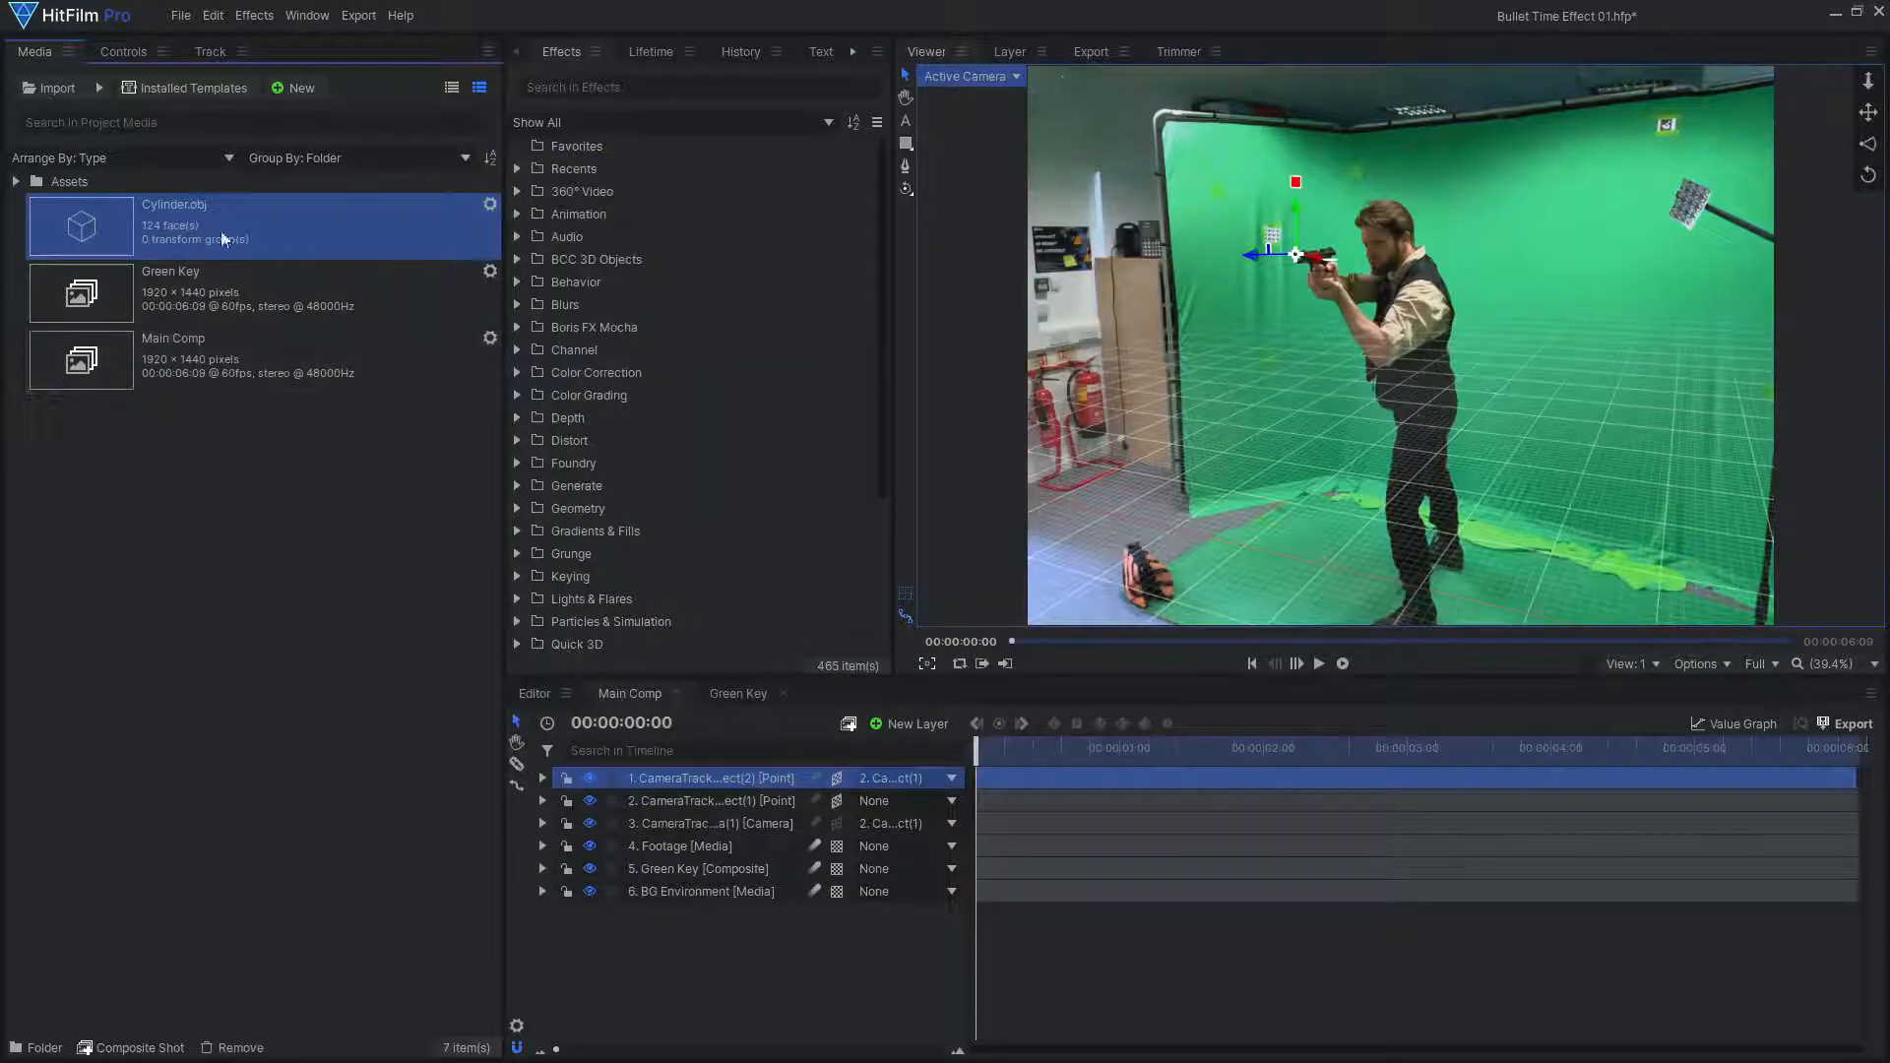
Add Cylinder.obj as the top layer of Main Comp and parent it to the CameraTracker-NullObject(2) layer
drag(222, 234, 723, 669)
drag(754, 775, 756, 779)
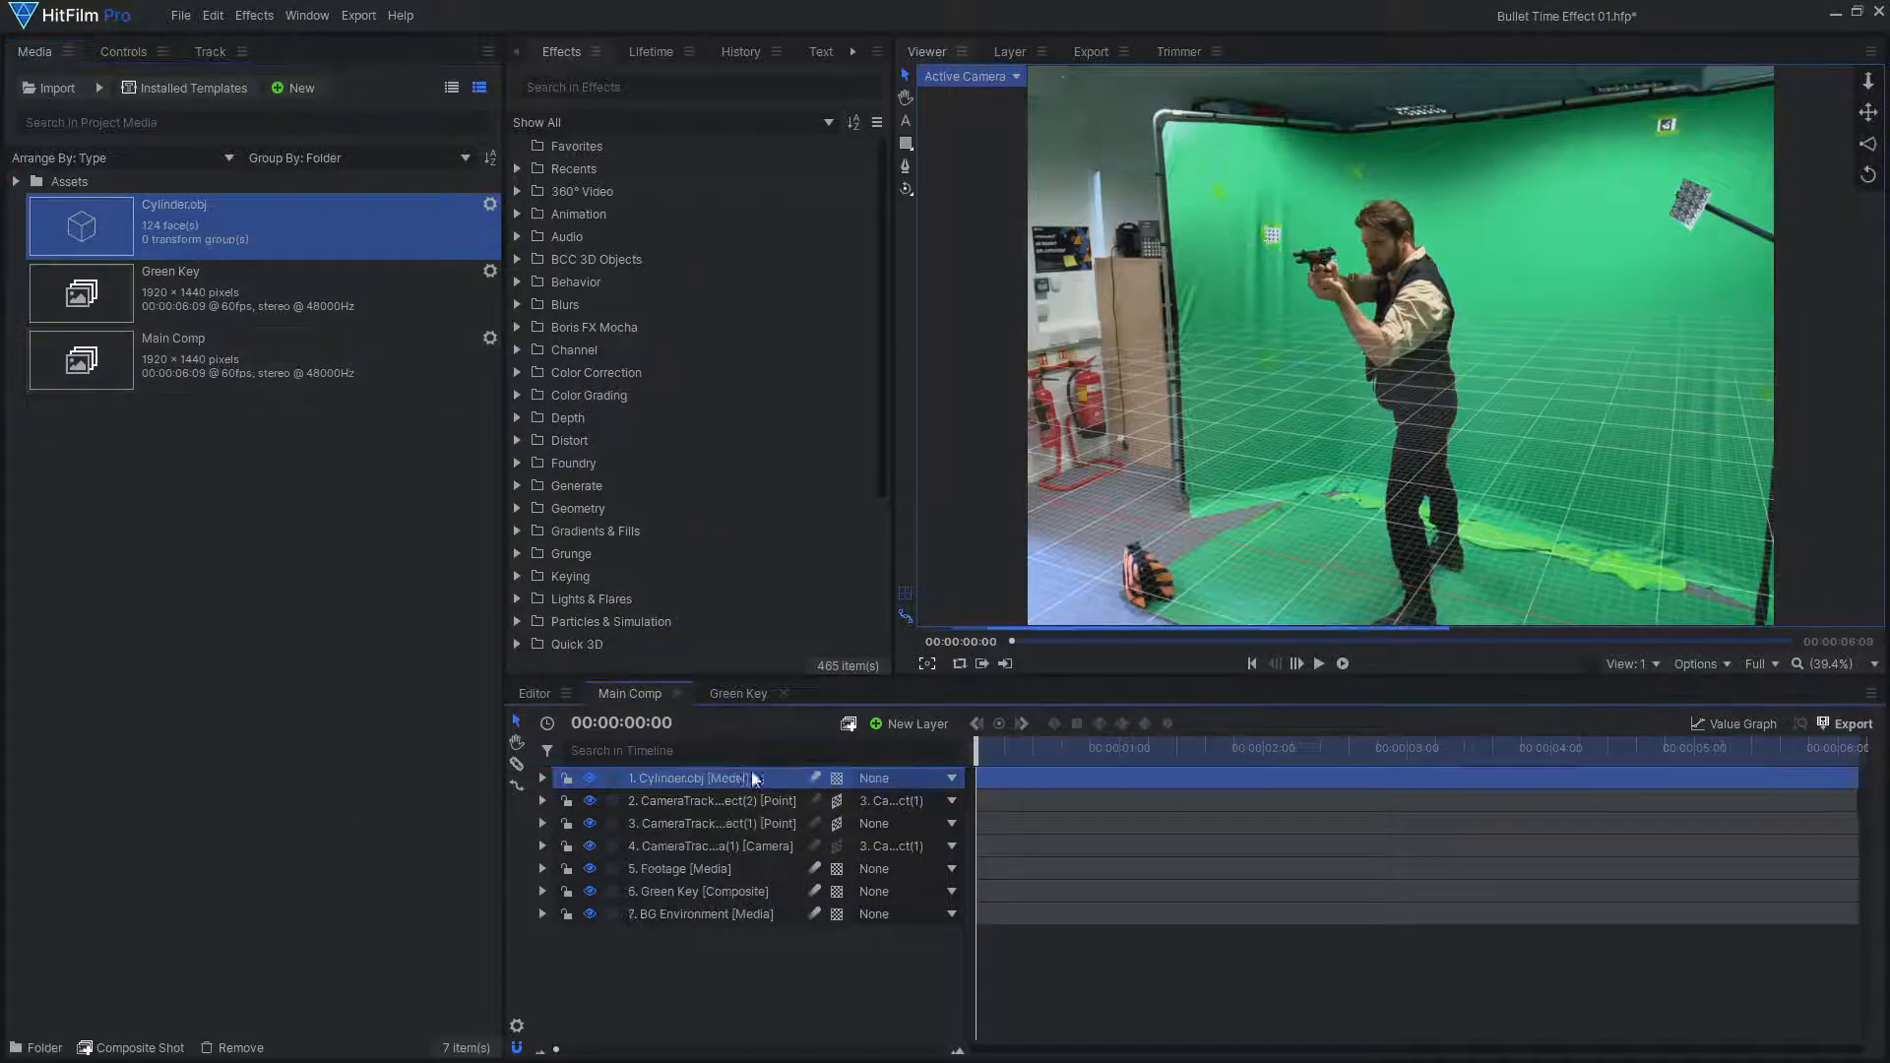
click(899, 780)
click(924, 827)
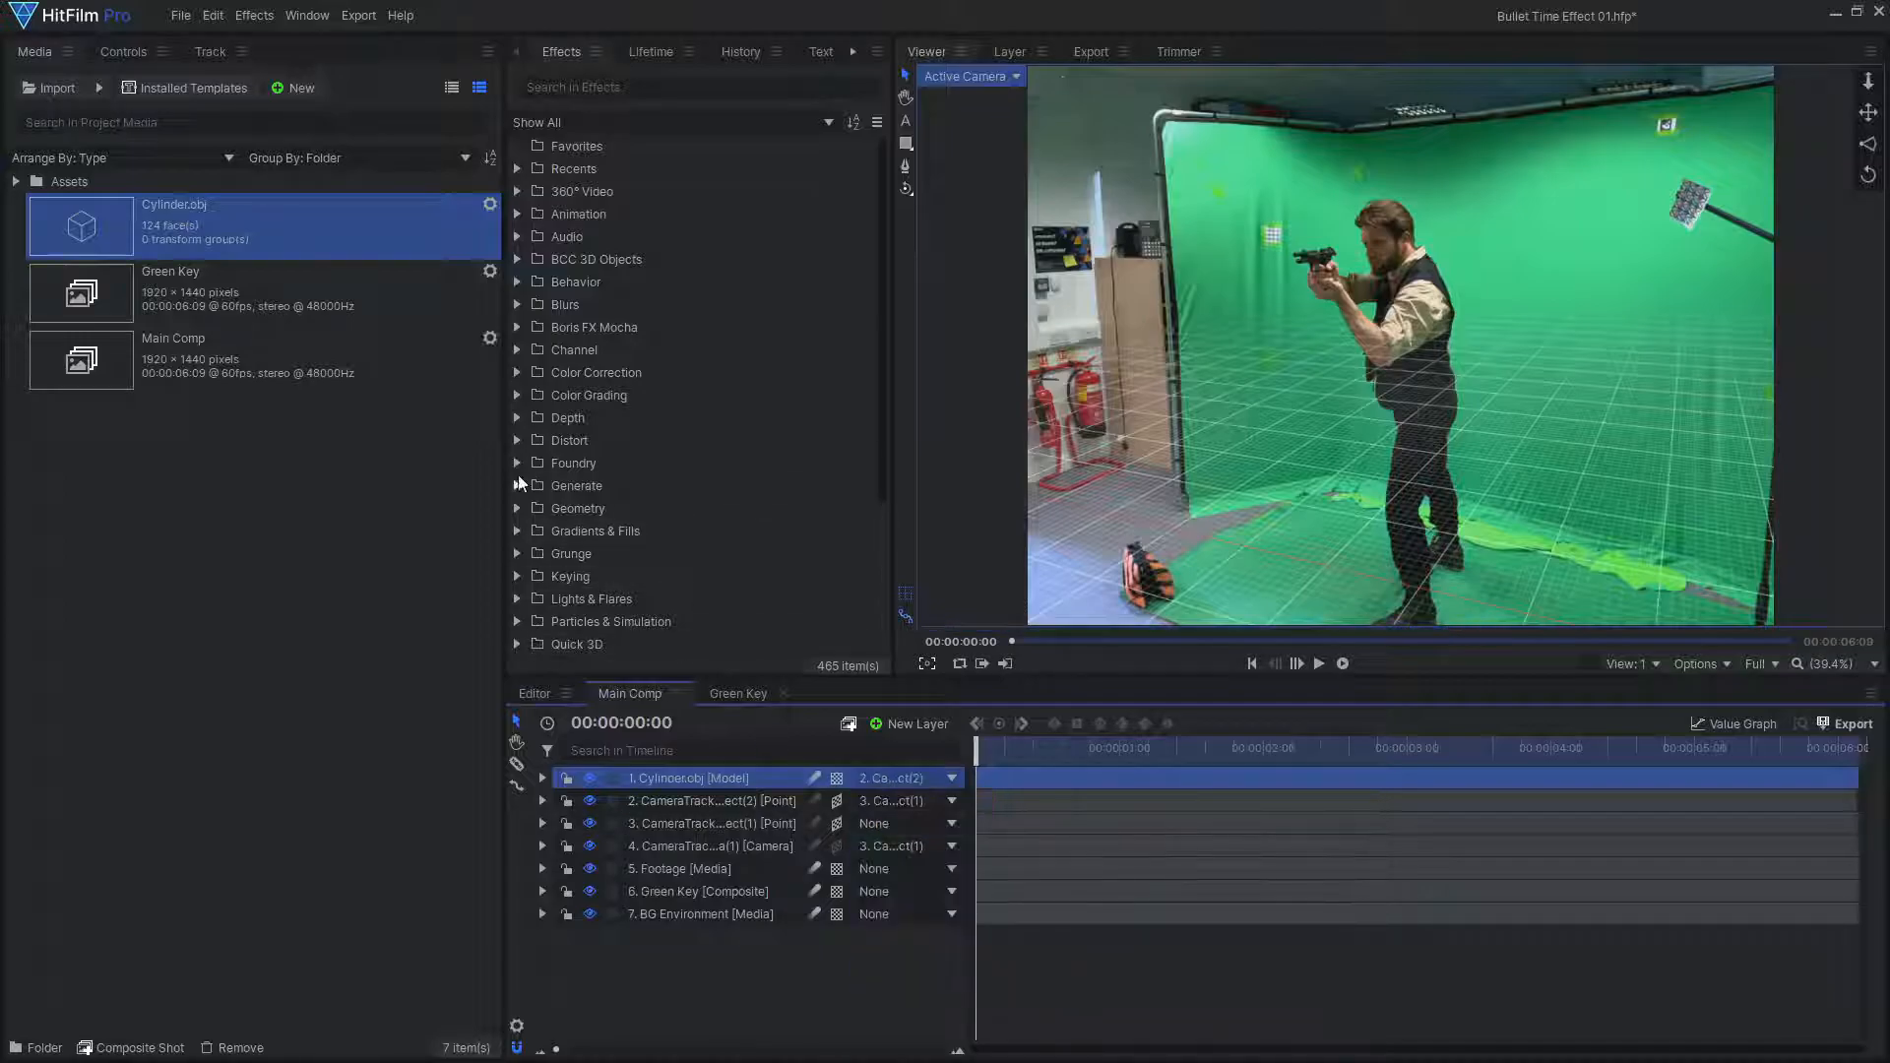
Scale the cylinder model down uniformly to 3.5% so it fits the gun's muzzle
click(123, 51)
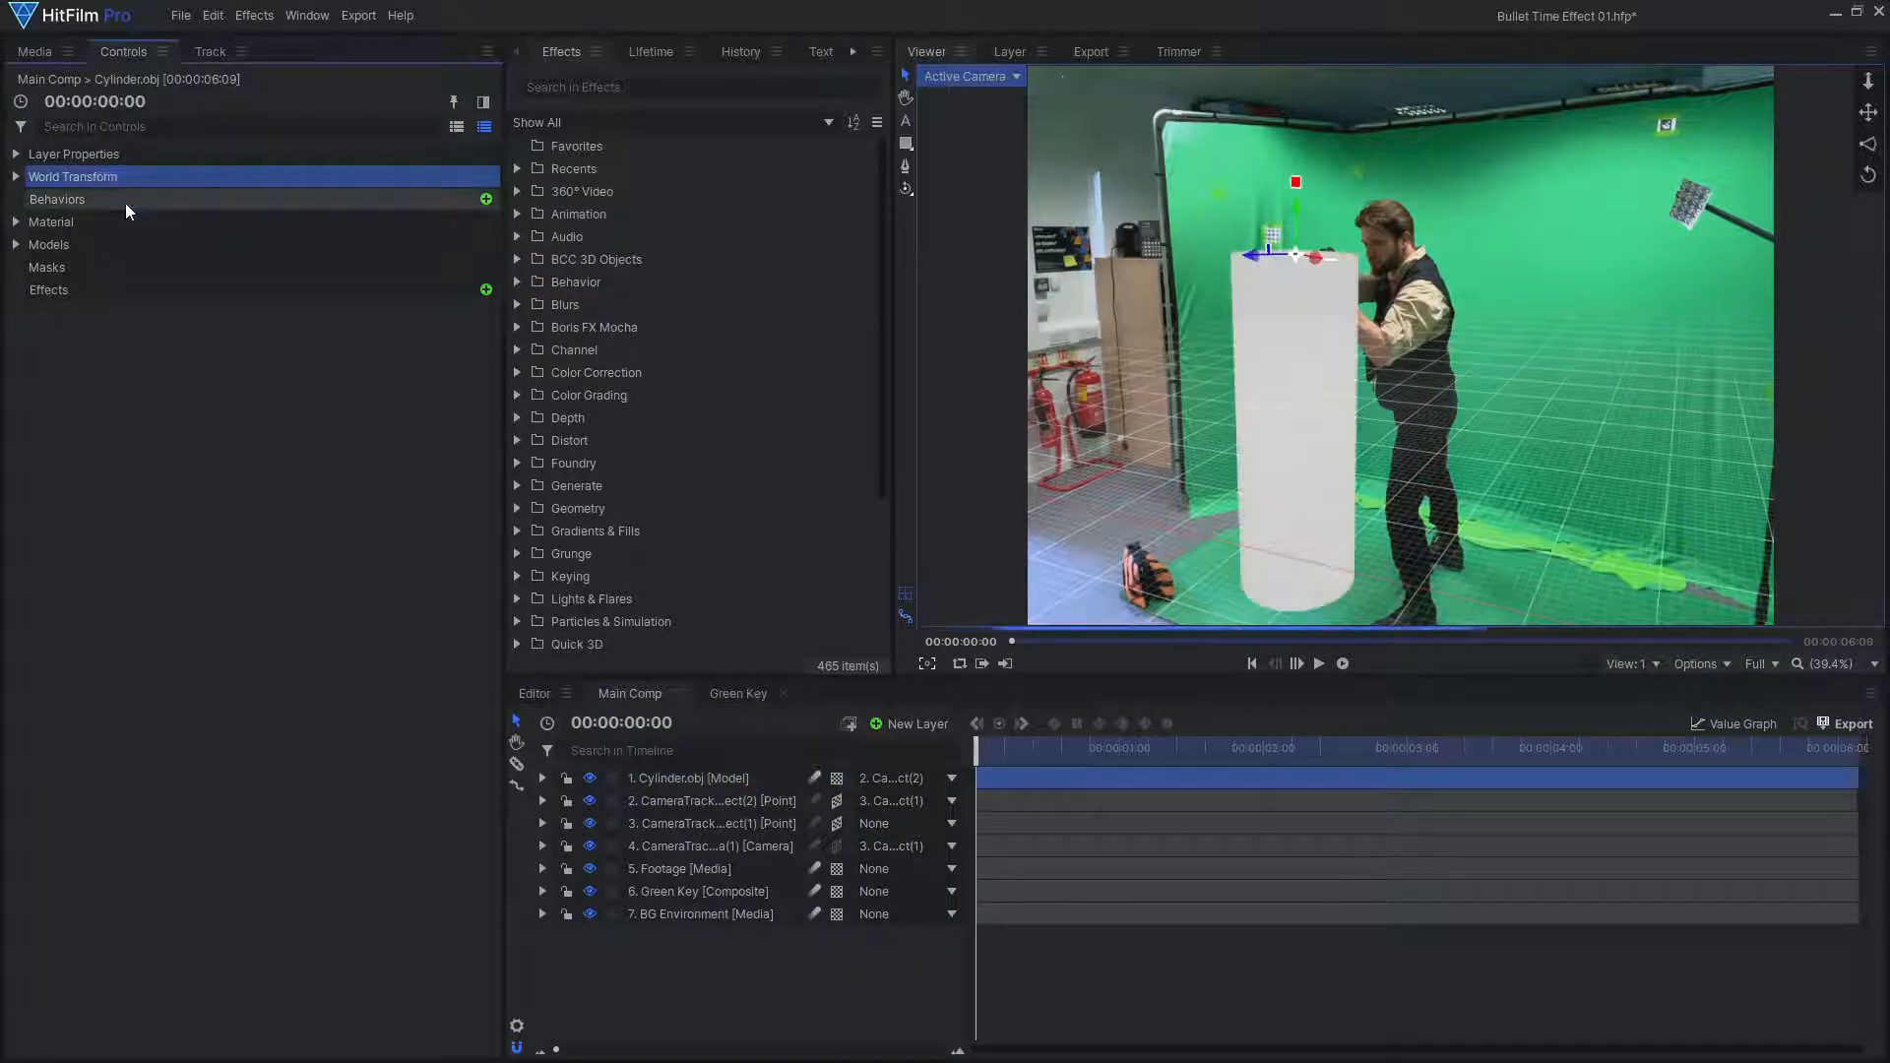
click(16, 177)
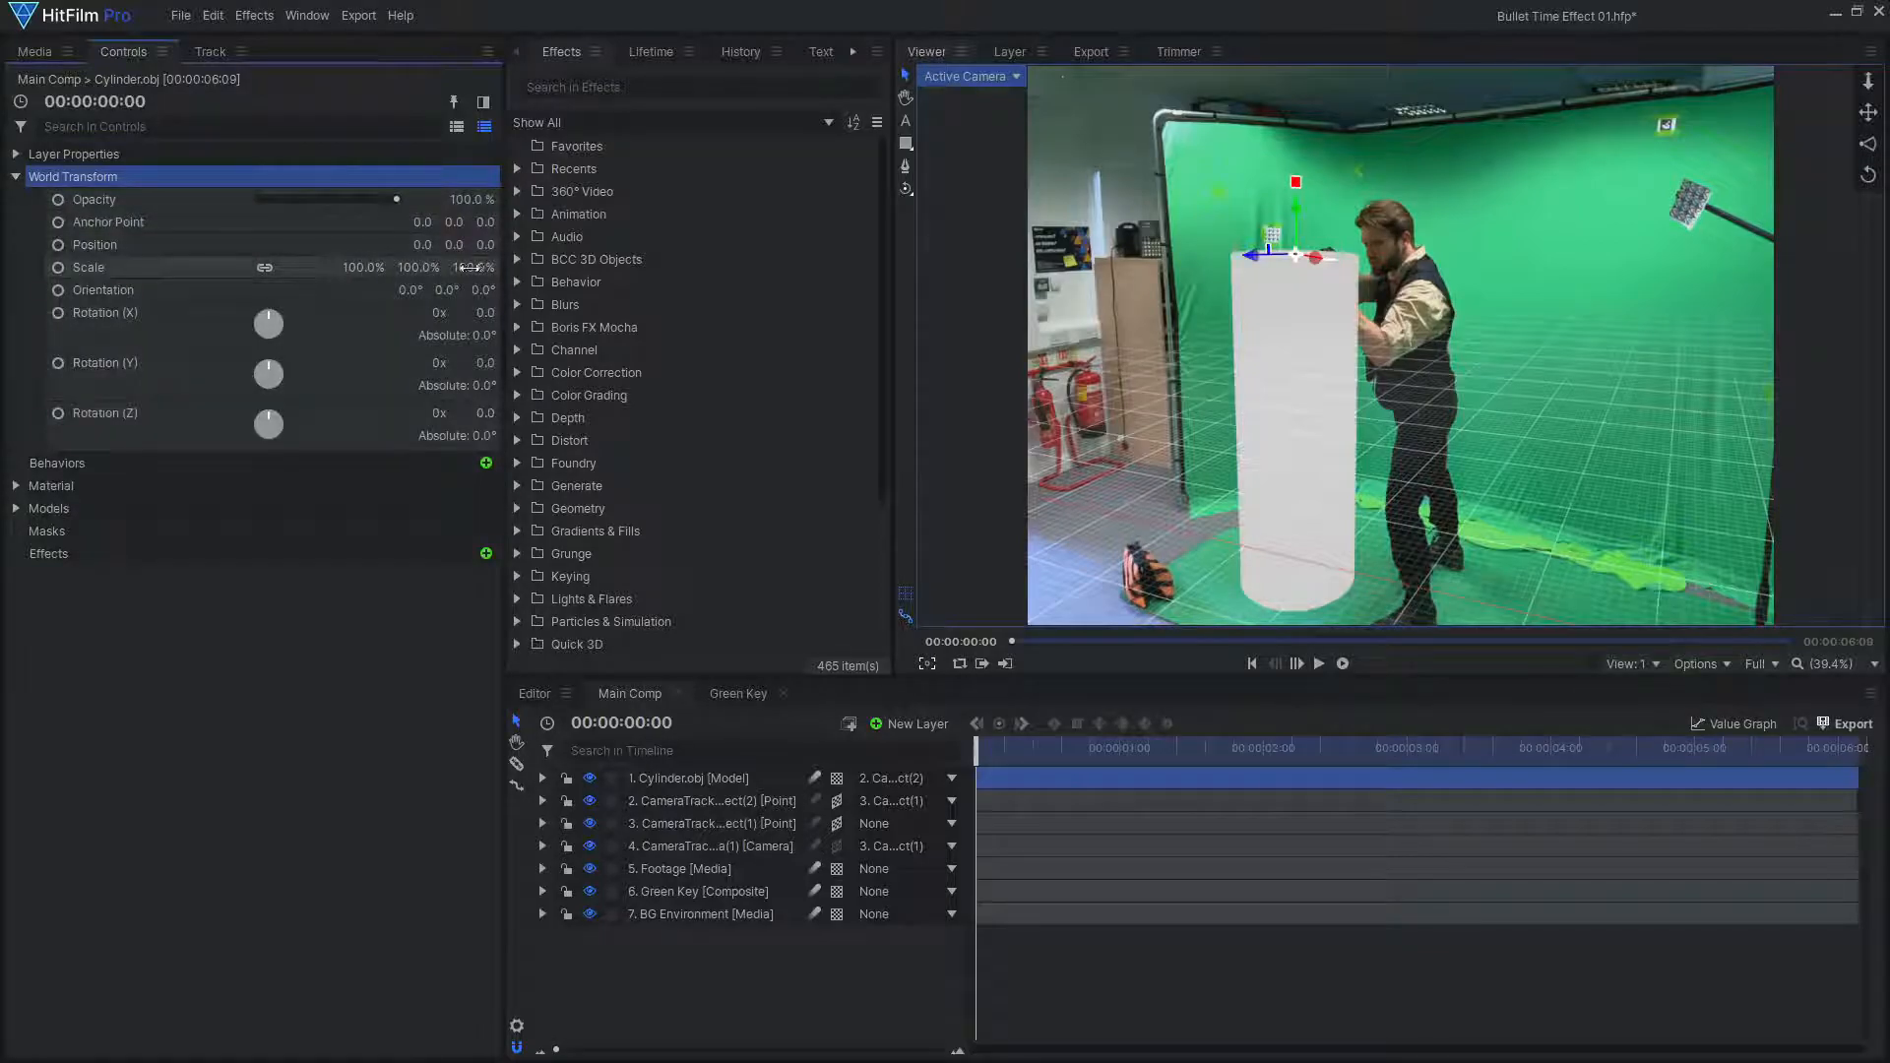
drag(383, 268, 360, 268)
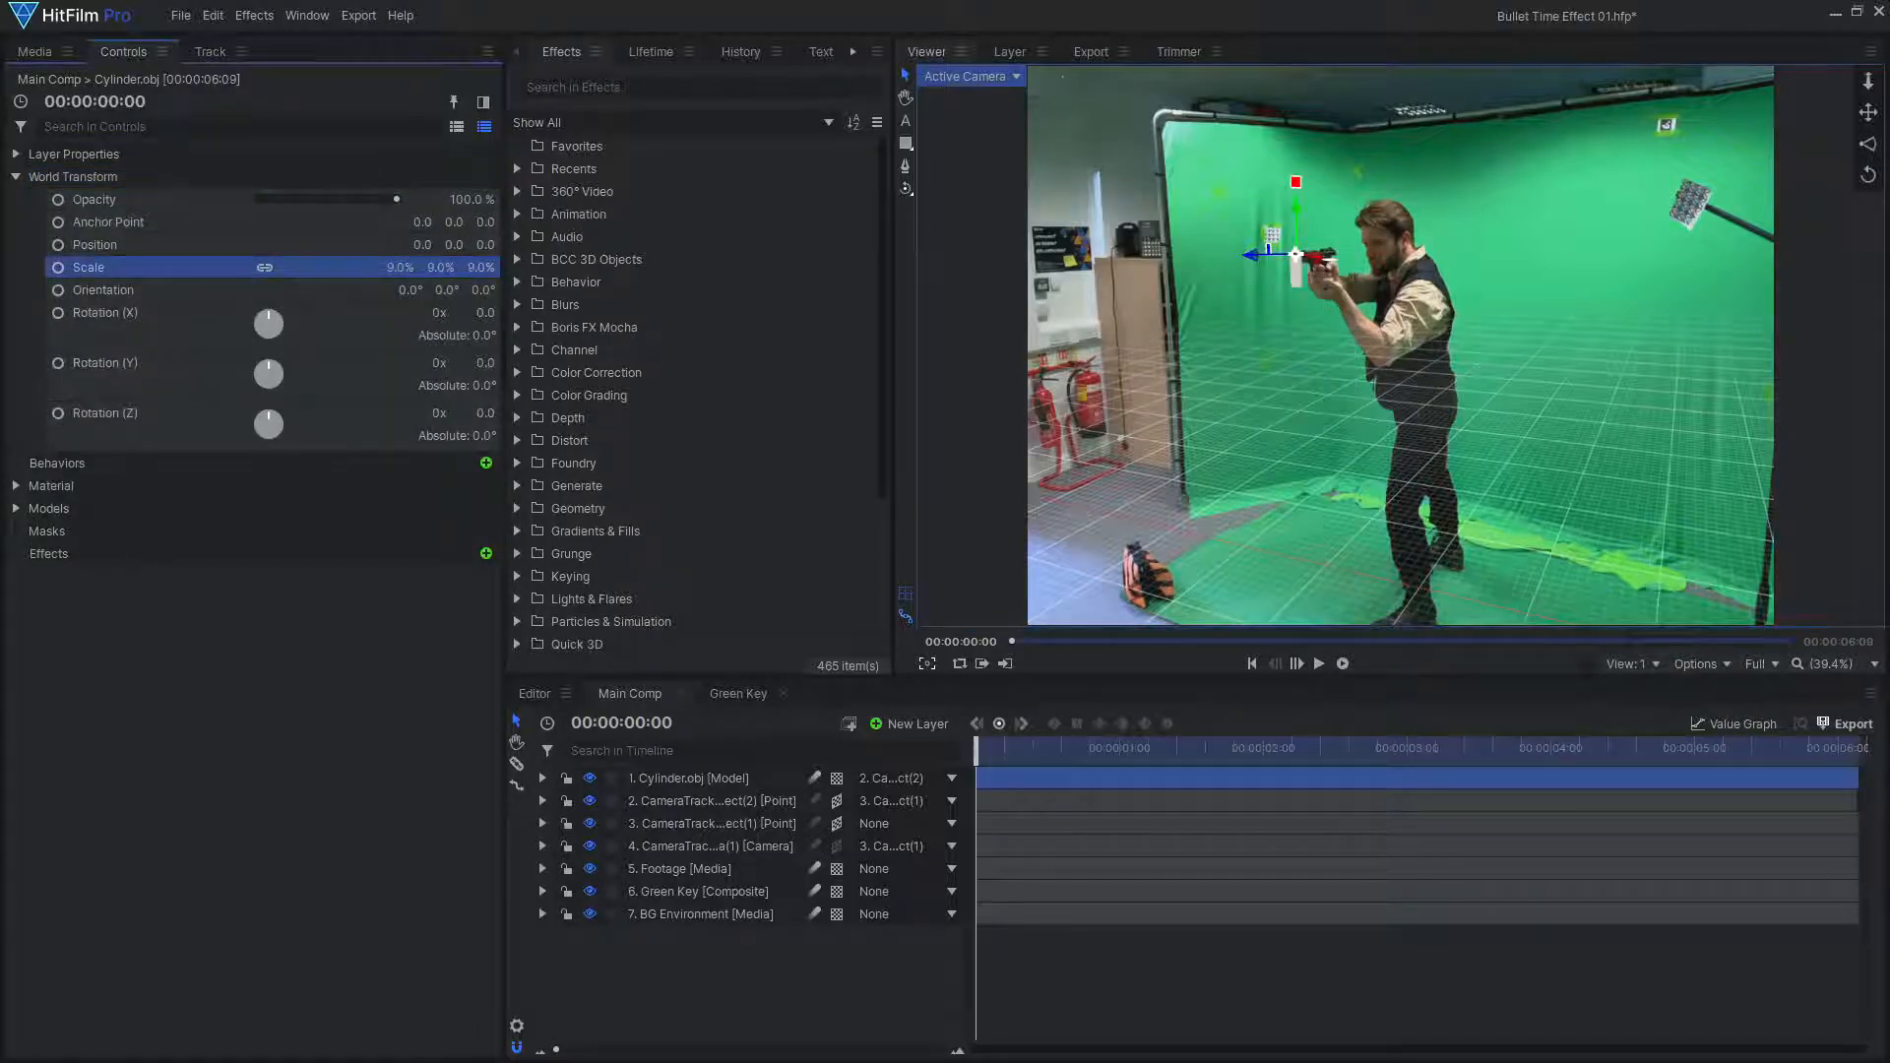
drag(483, 267, 463, 267)
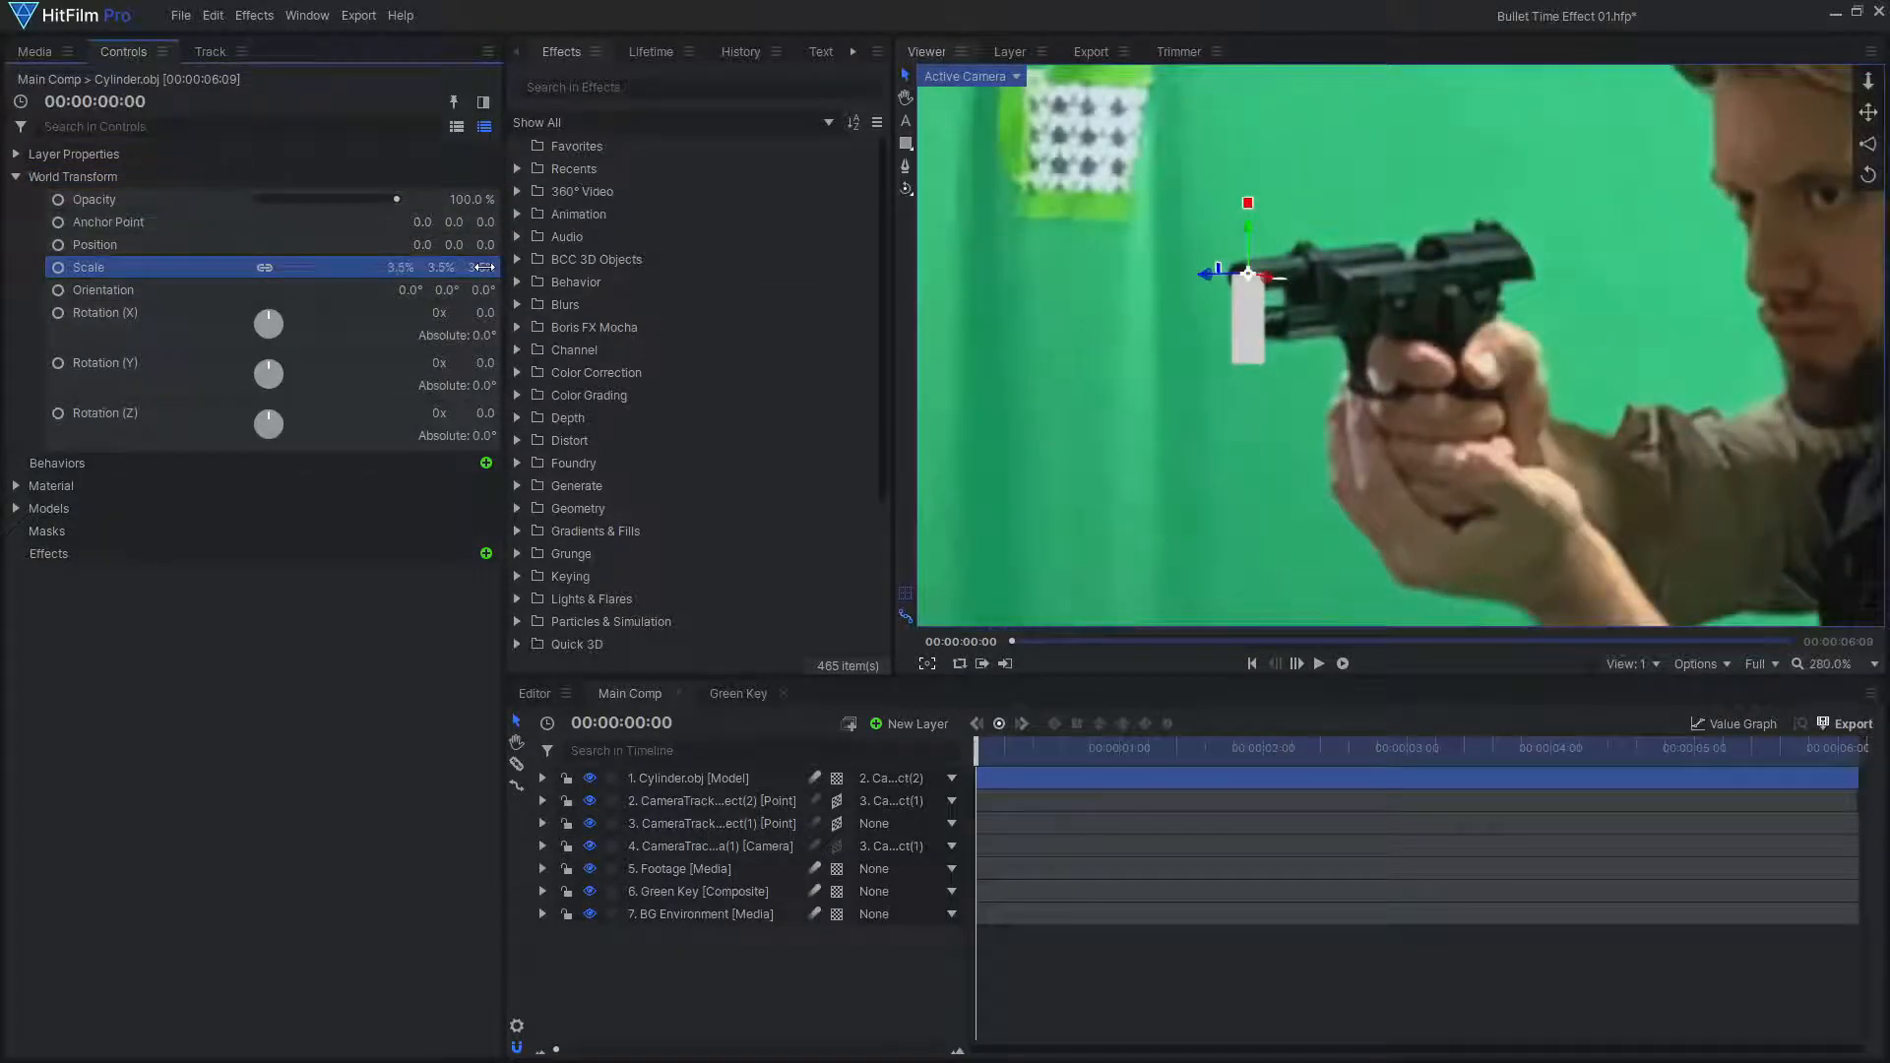
Apply the Wireframe effect to the cylinder model and collapse its layer
click(486, 554)
text(wireframe)
key(Return)
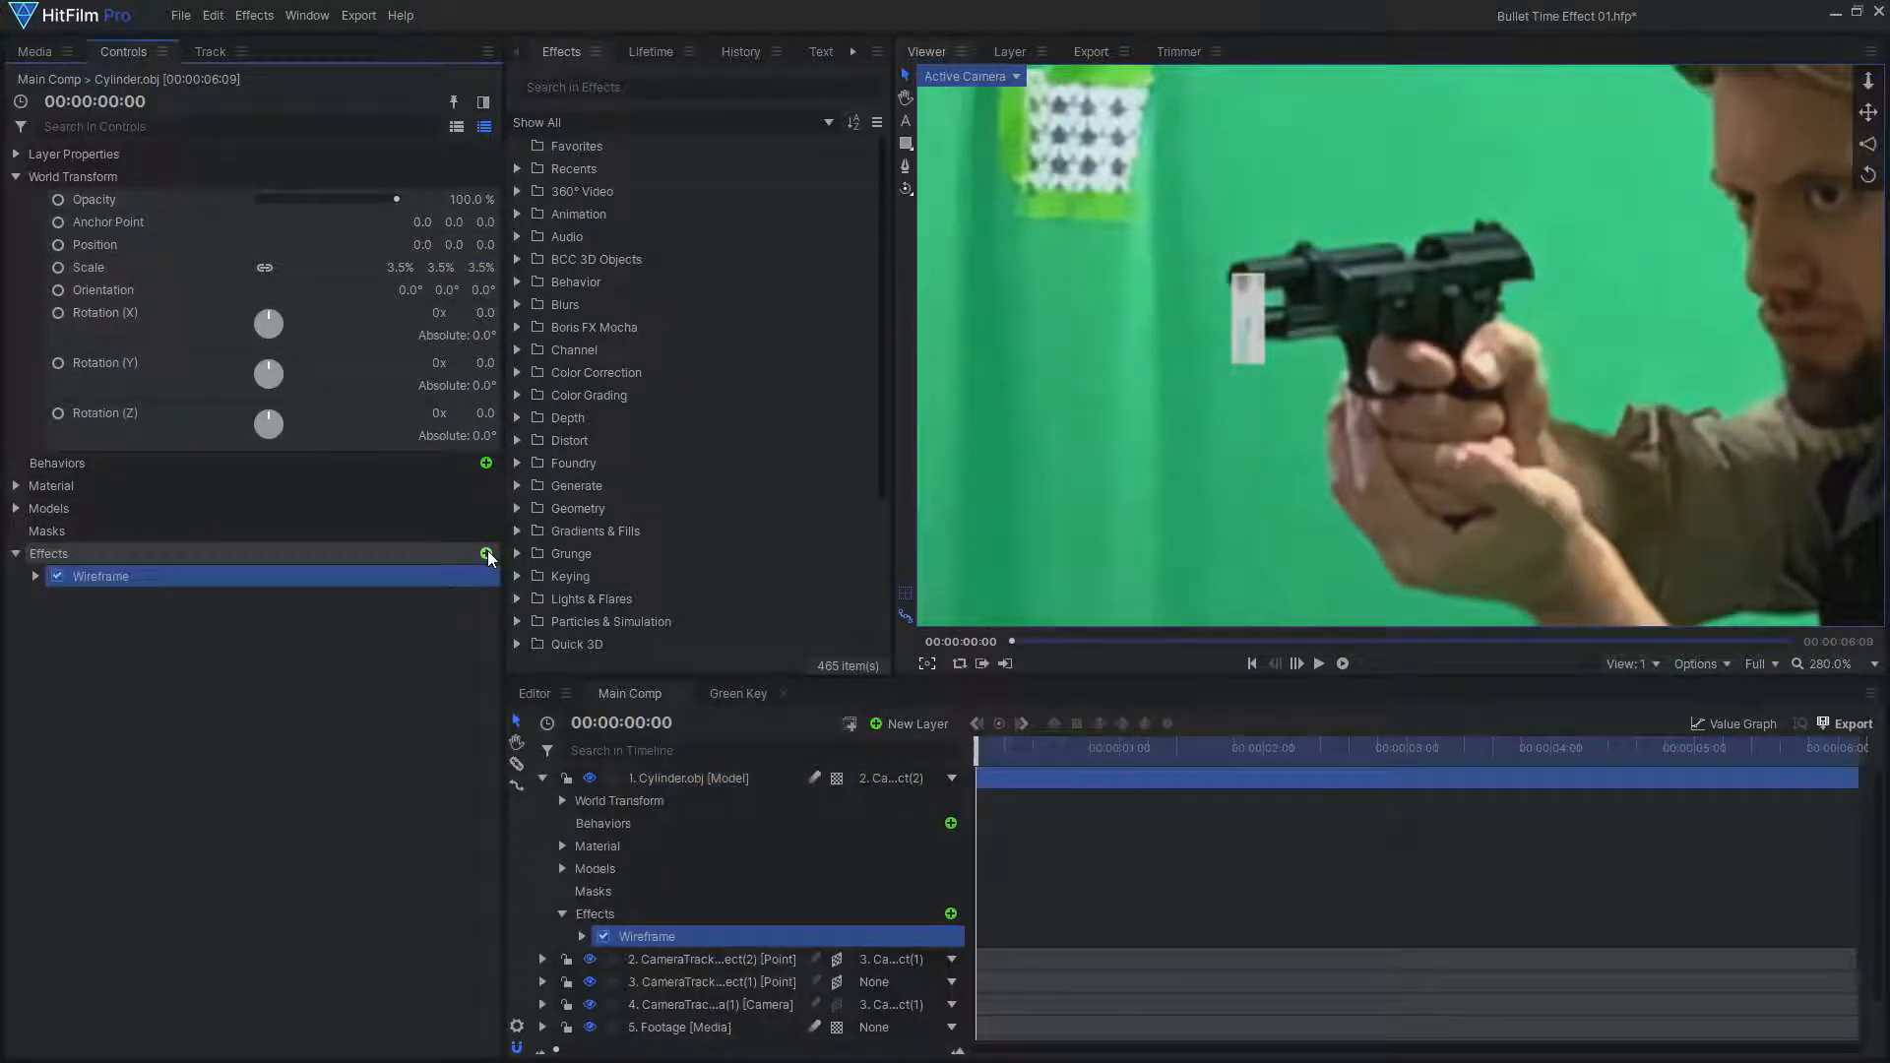
click(544, 780)
Rotate CameraTracker-NullObject(2) to about -91.8° on Z and -88.7° on Y to line the cylinder up with the gun barrel
click(717, 800)
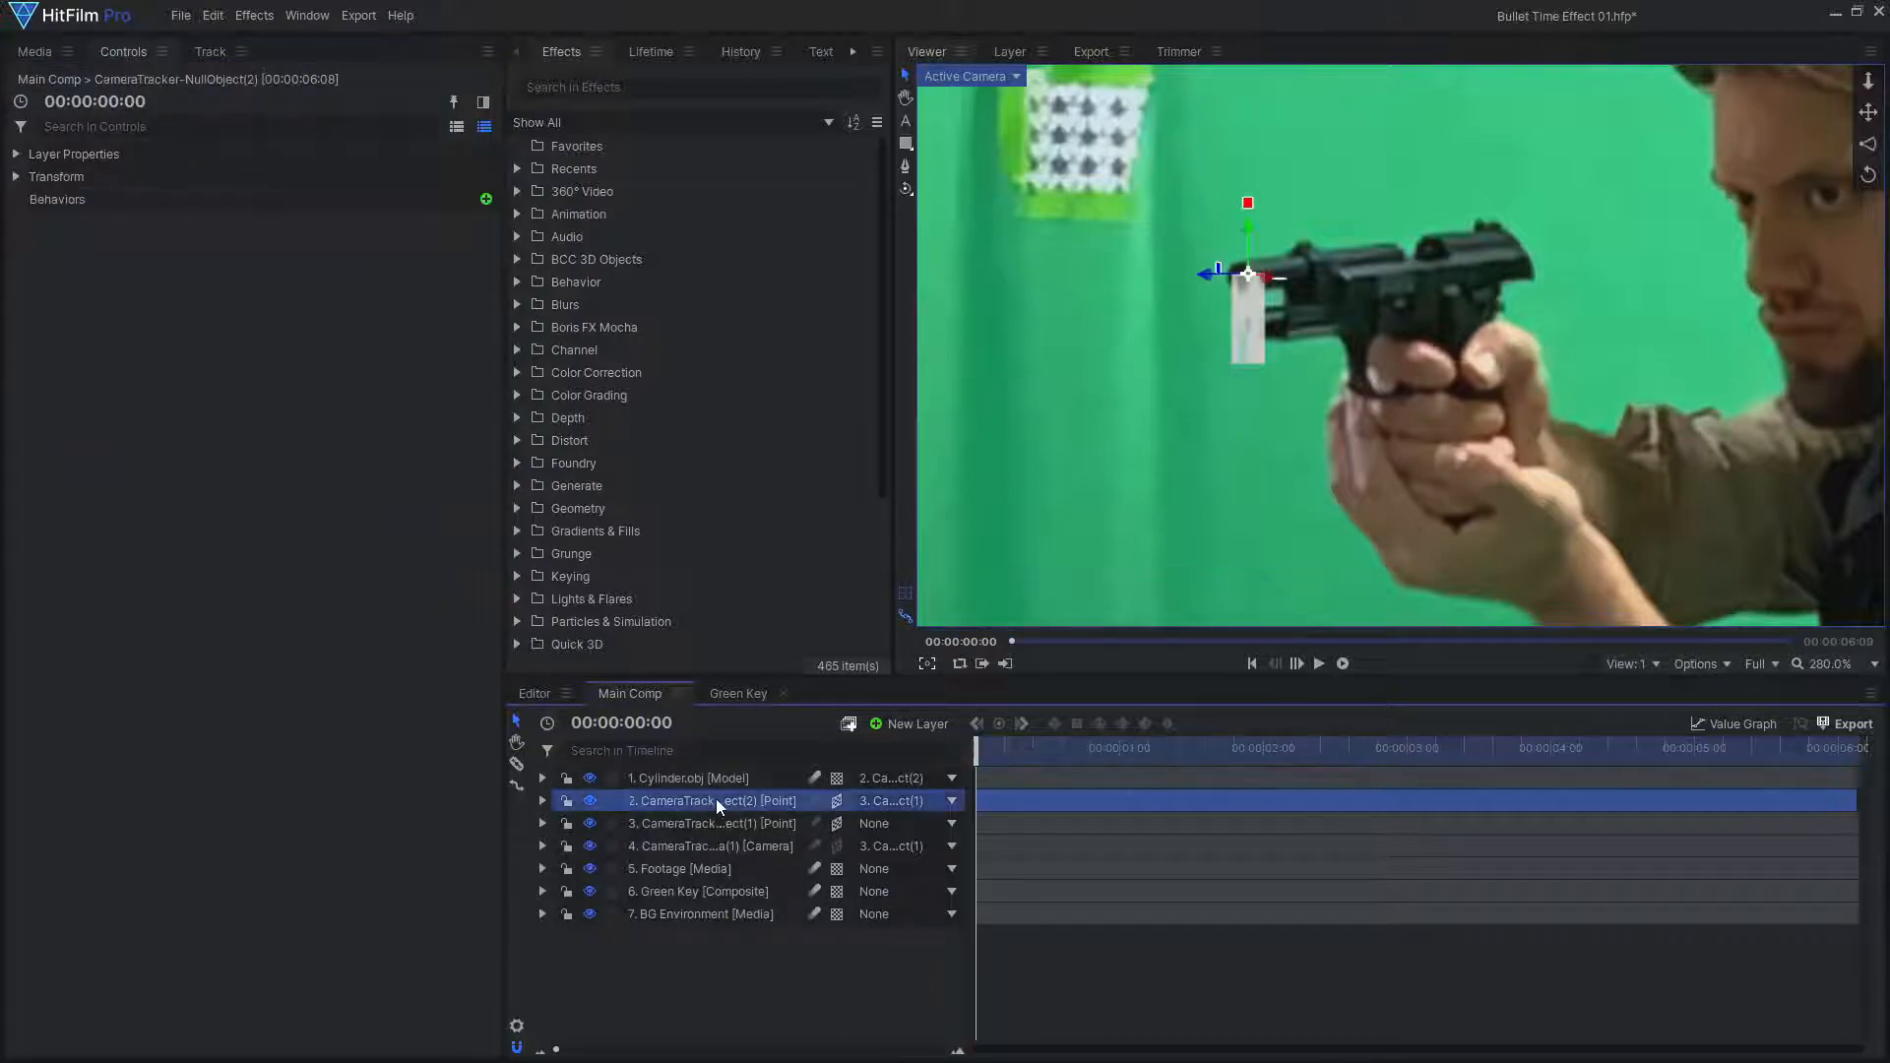
click(15, 176)
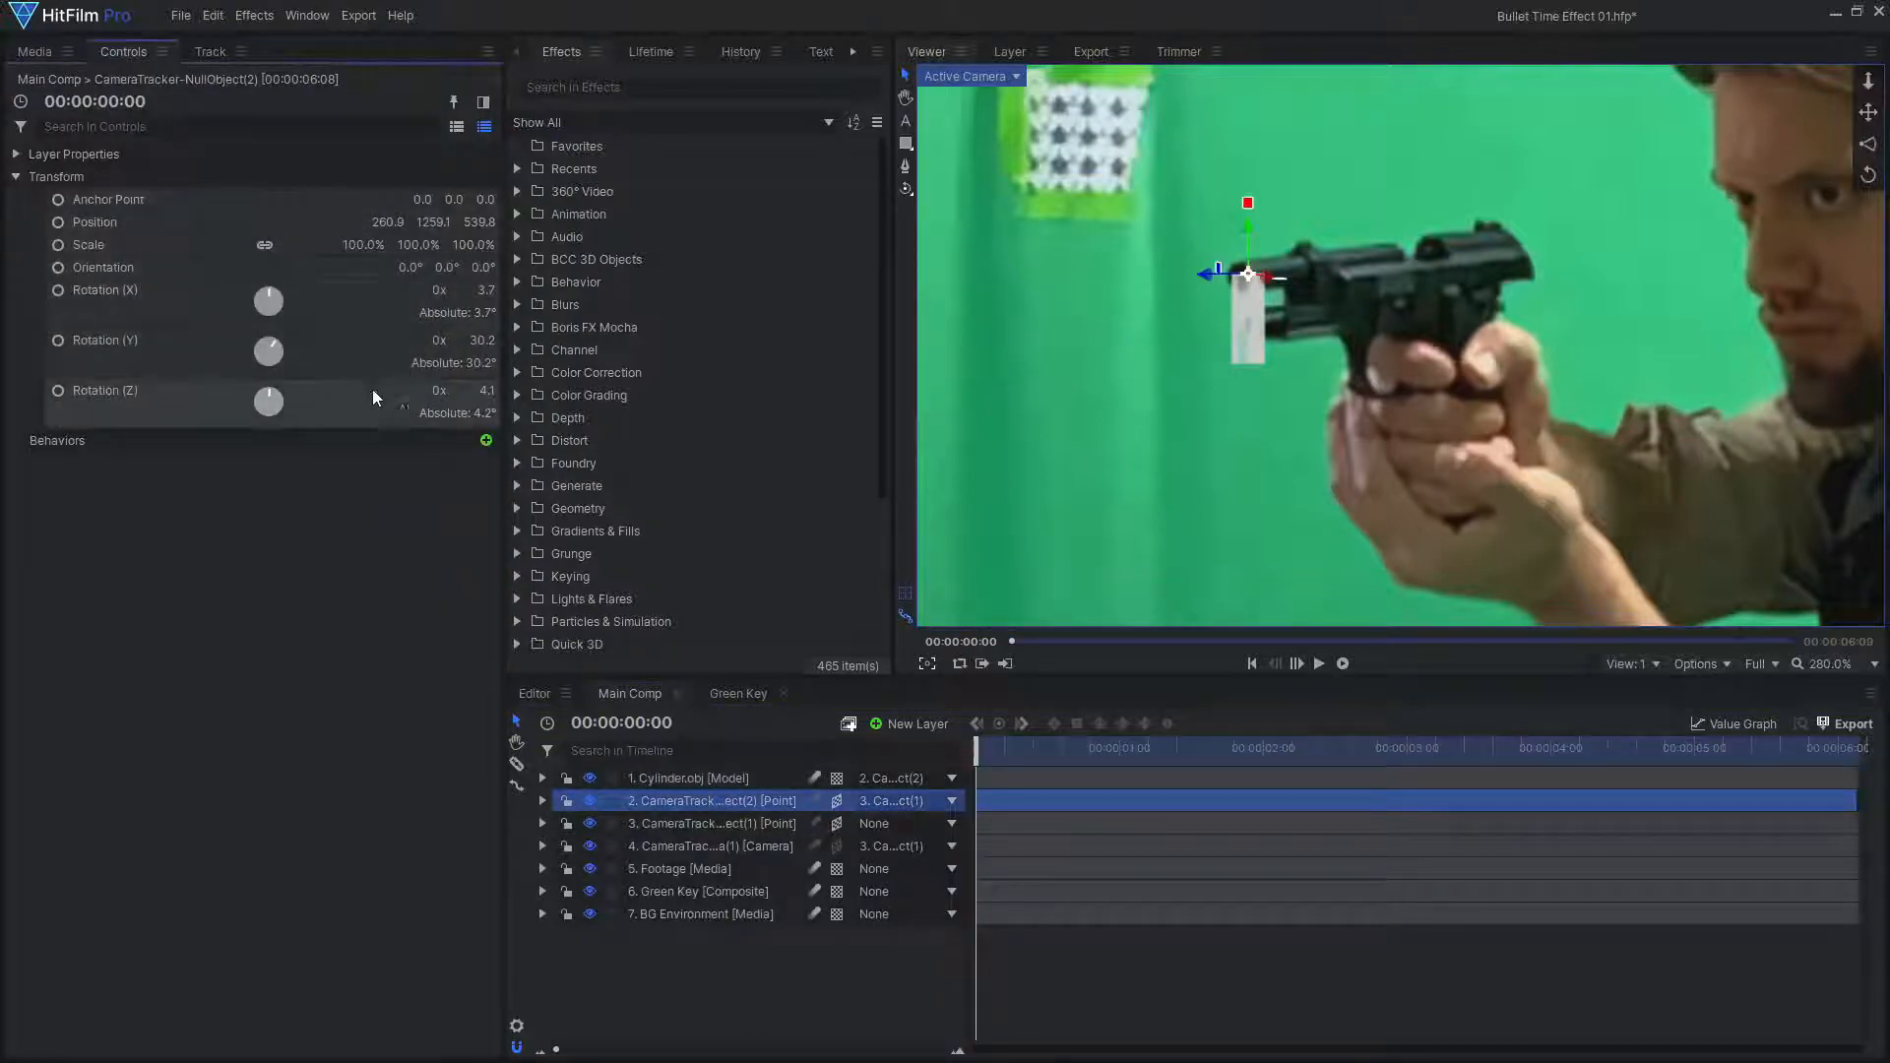
drag(485, 390, 463, 390)
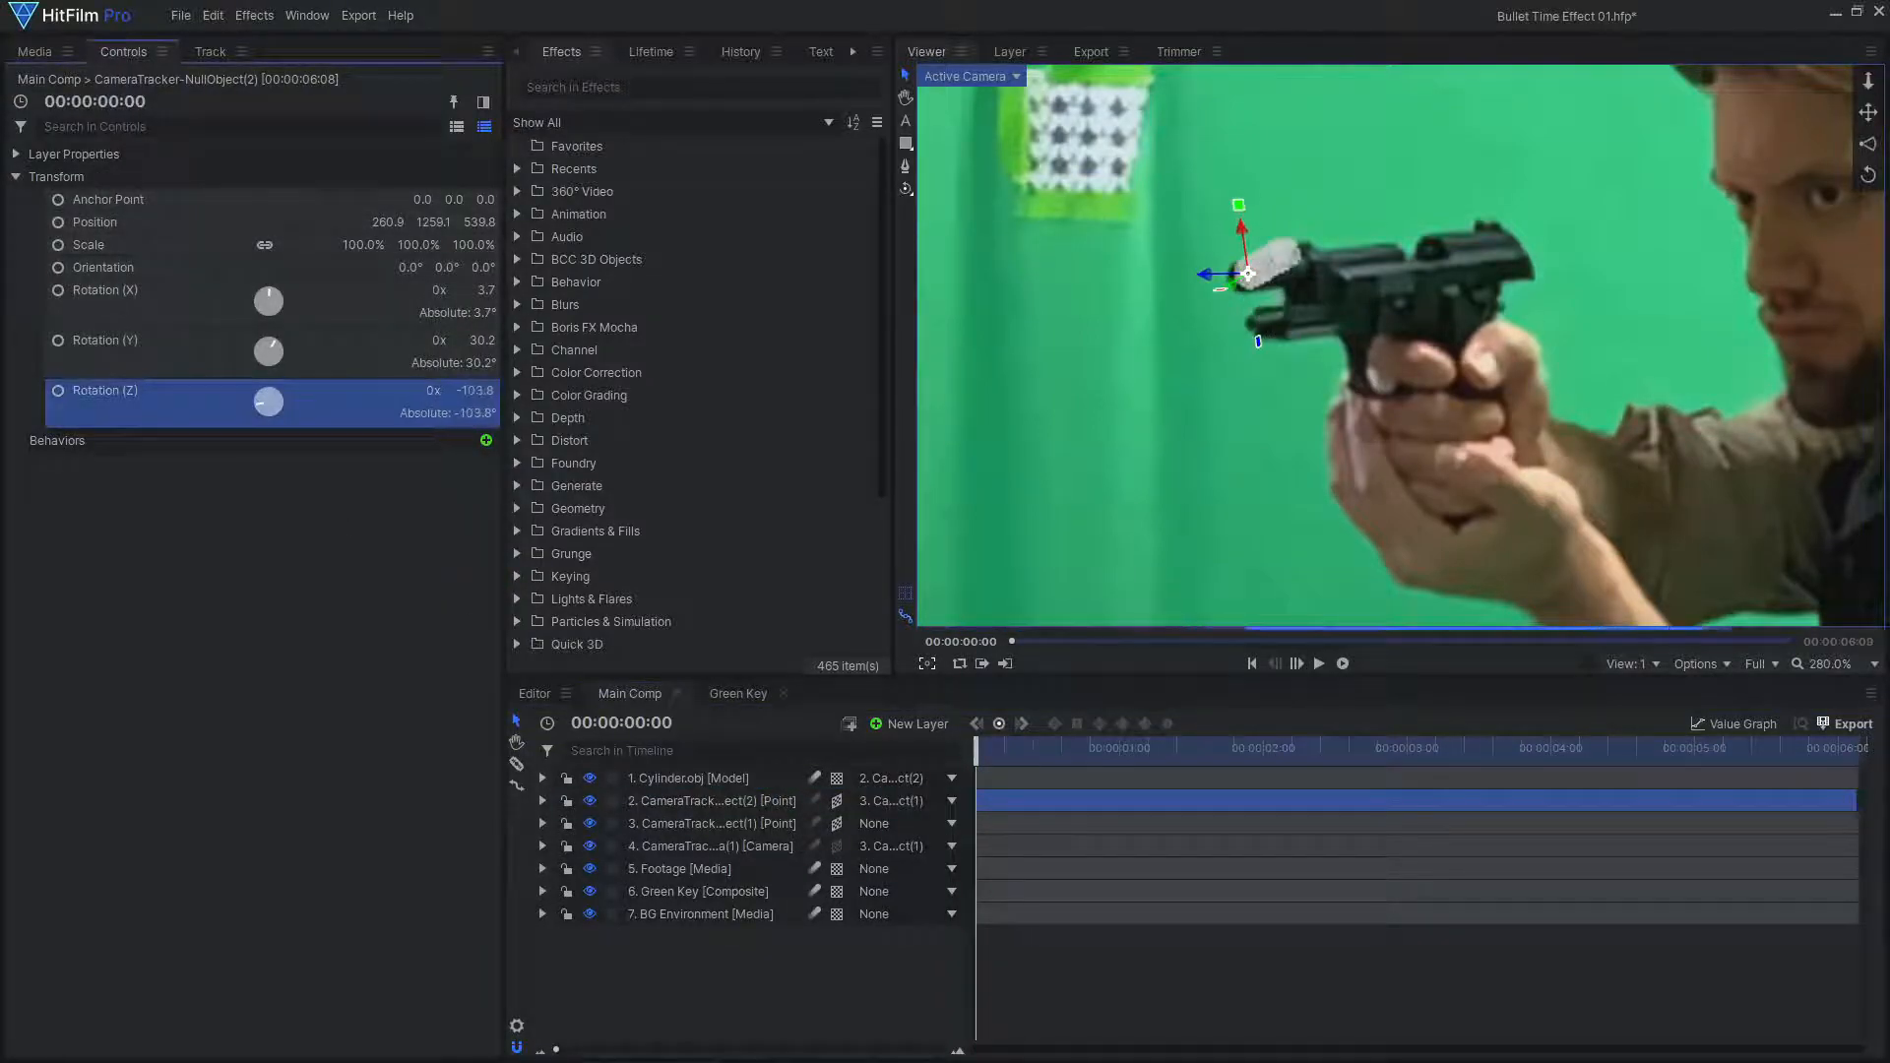
drag(977, 750, 1339, 751)
drag(483, 340, 512, 340)
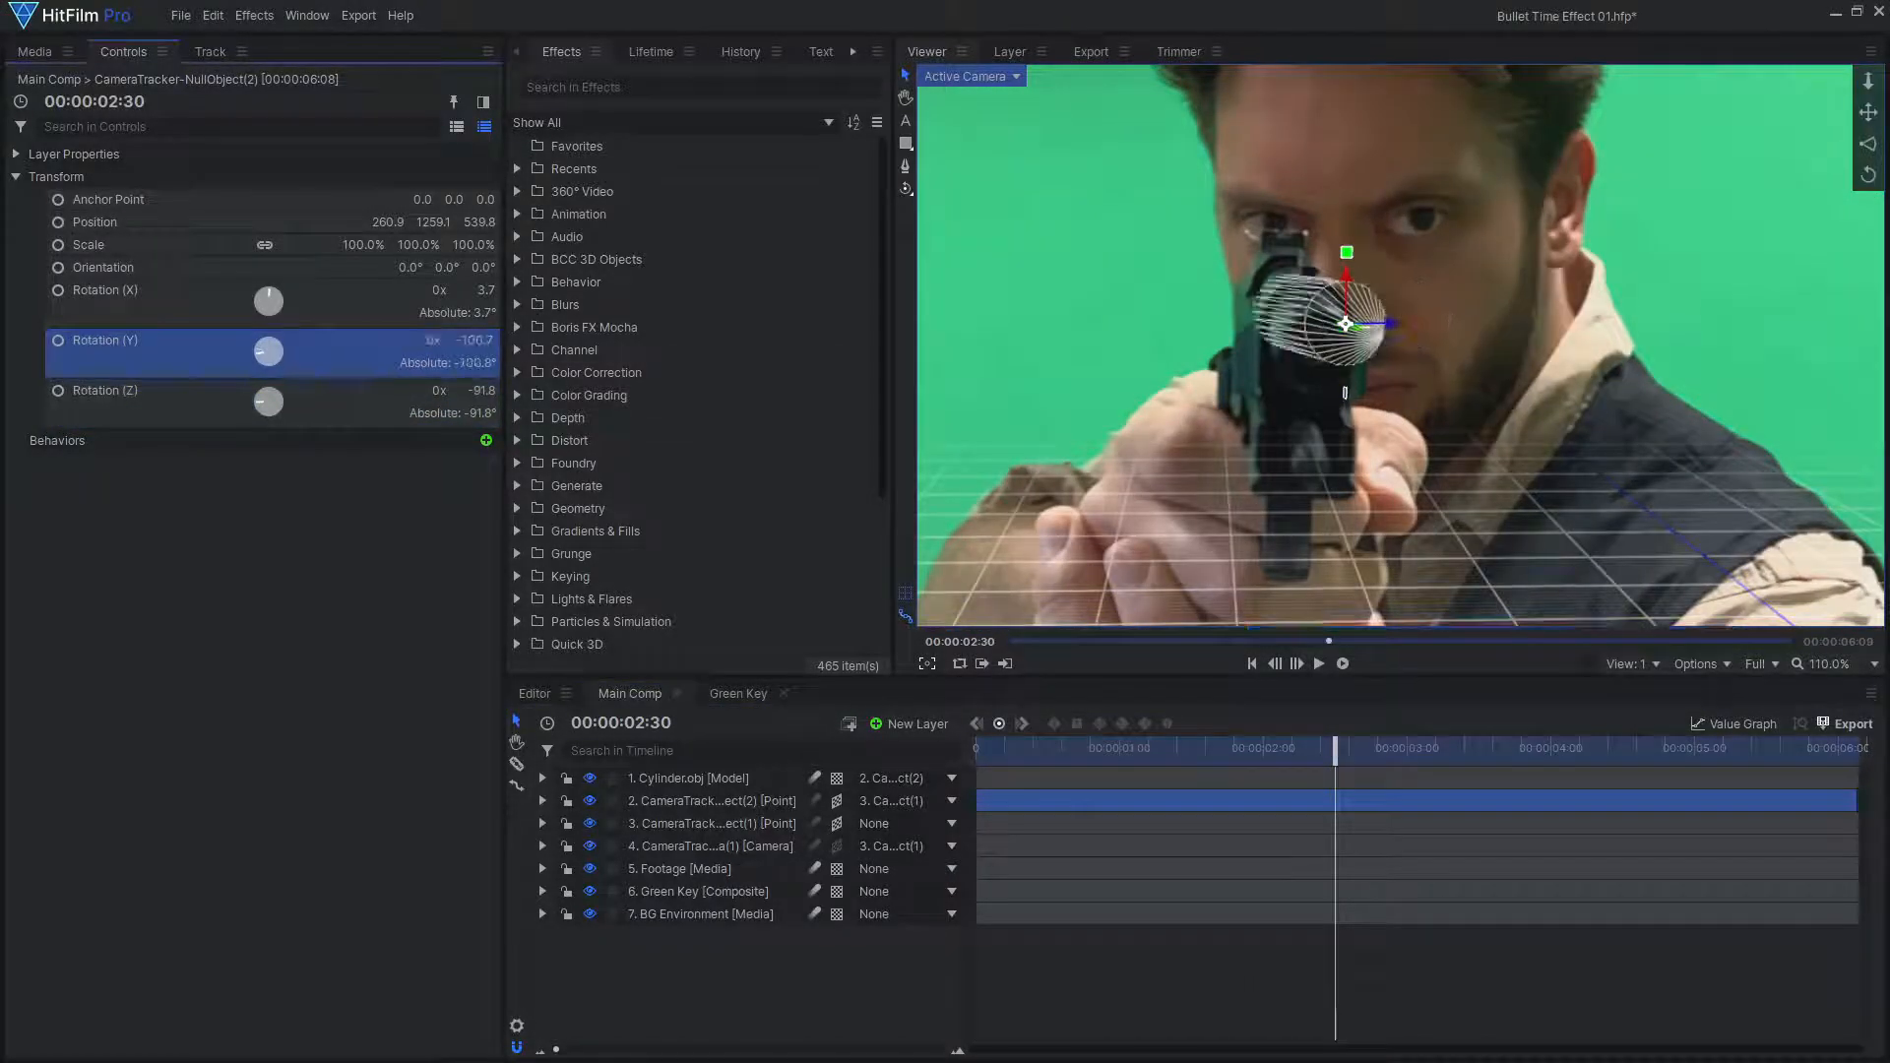
scroll(1301, 382, up, 4)
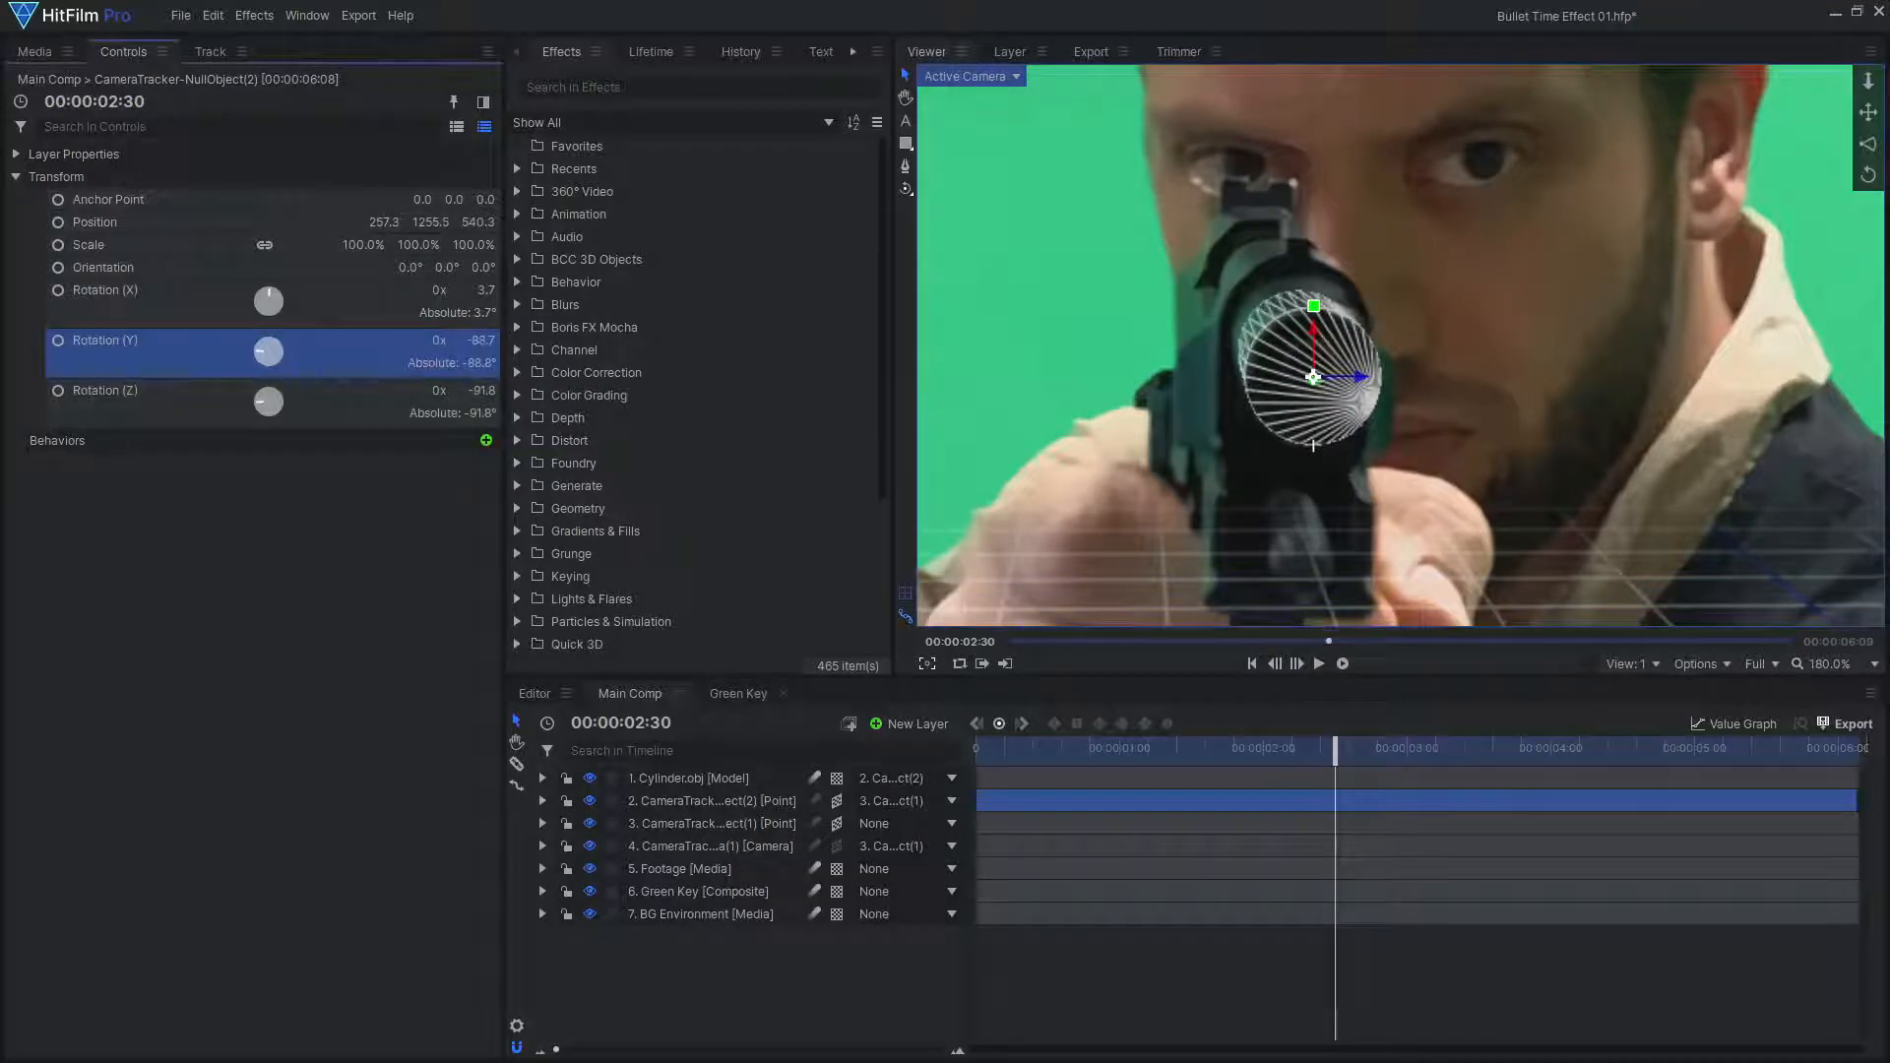
Check the cylinder at other frames, nudge the null's position onto the muzzle, and set its Z rotation to about -93.8°
scroll(1301, 372, down, 3)
drag(1337, 752, 1674, 754)
scroll(1532, 374, up, 2)
scroll(1532, 374, up, 1)
drag(1560, 348, 1567, 349)
drag(1673, 753, 1493, 752)
scroll(1251, 394, down, 3)
scroll(1398, 379, up, 3)
drag(473, 391, 479, 391)
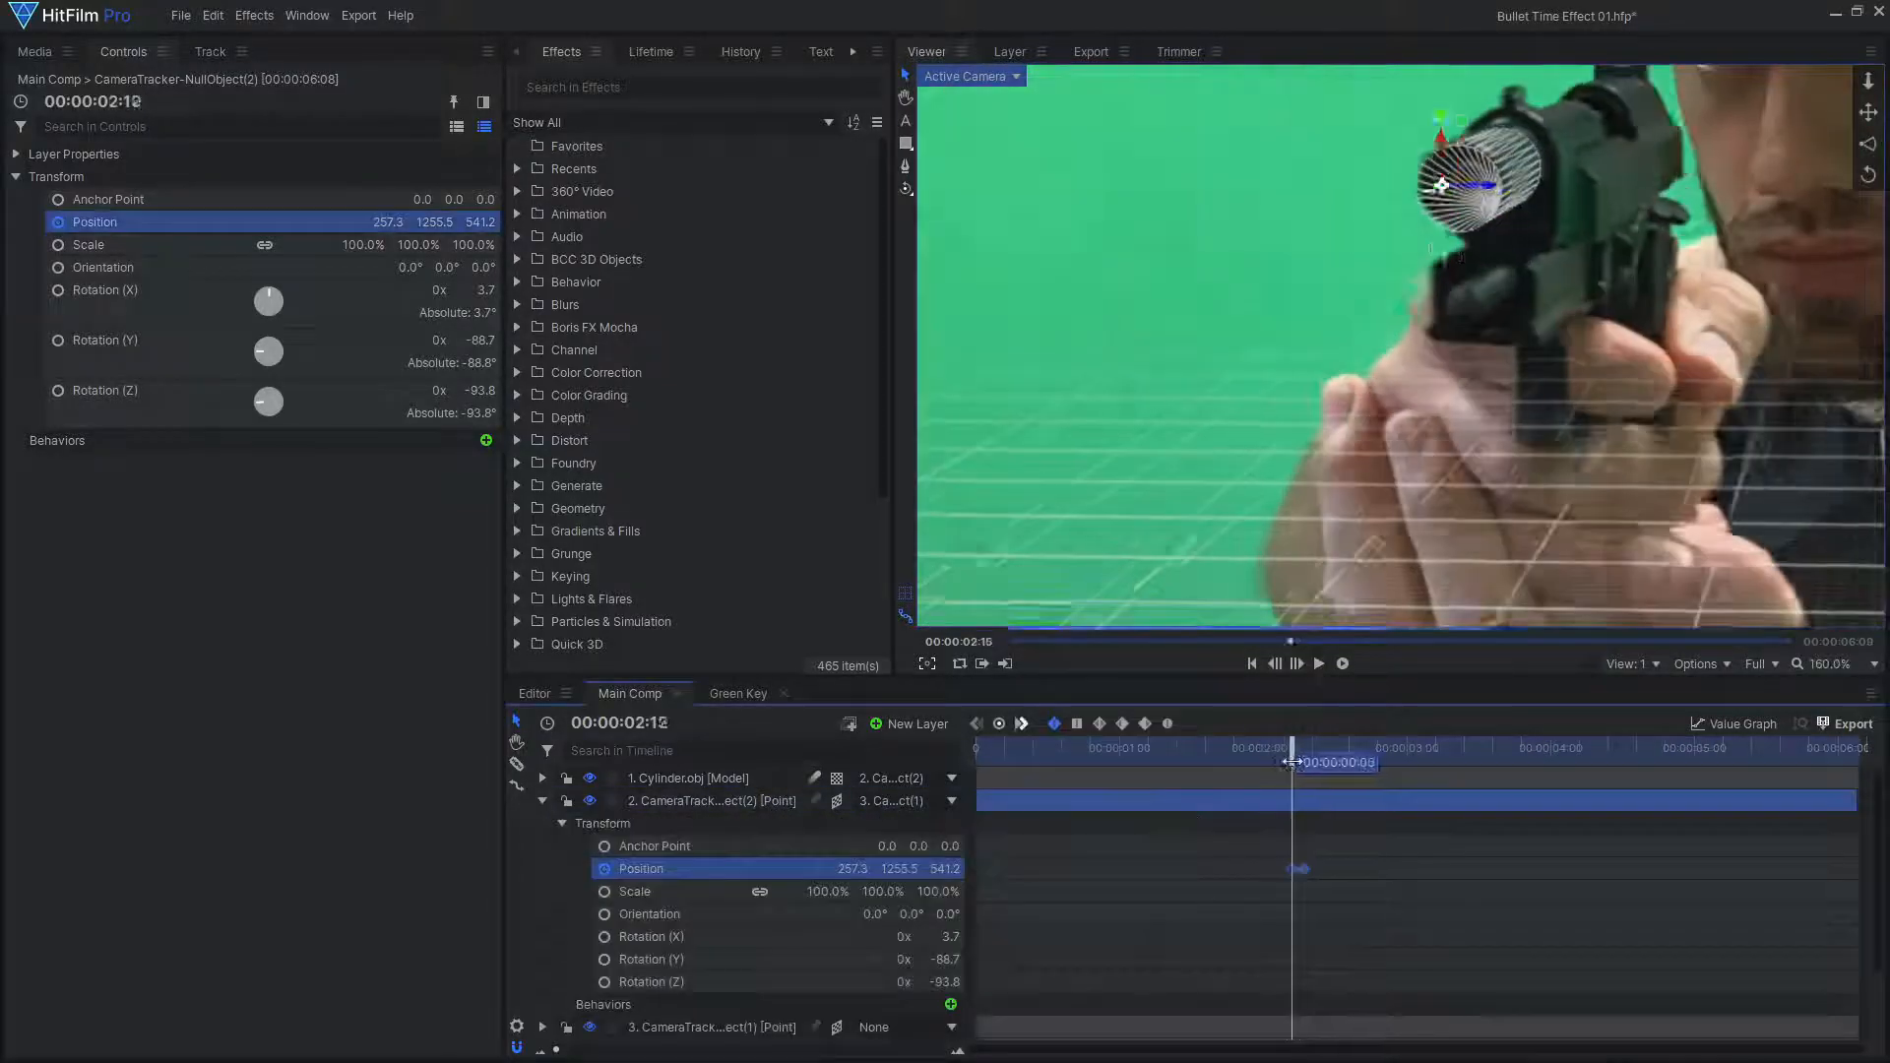
Scrub through earlier frames and adjust the null's keyframed position to keep the wireframe cylinder on the gun barrel
drag(1292, 762, 1247, 775)
scroll(1285, 202, up, 10)
drag(1277, 270, 1284, 262)
drag(1246, 753, 1276, 754)
scroll(1408, 384, down, 6)
drag(1408, 384, 1276, 476)
drag(1276, 757, 1199, 776)
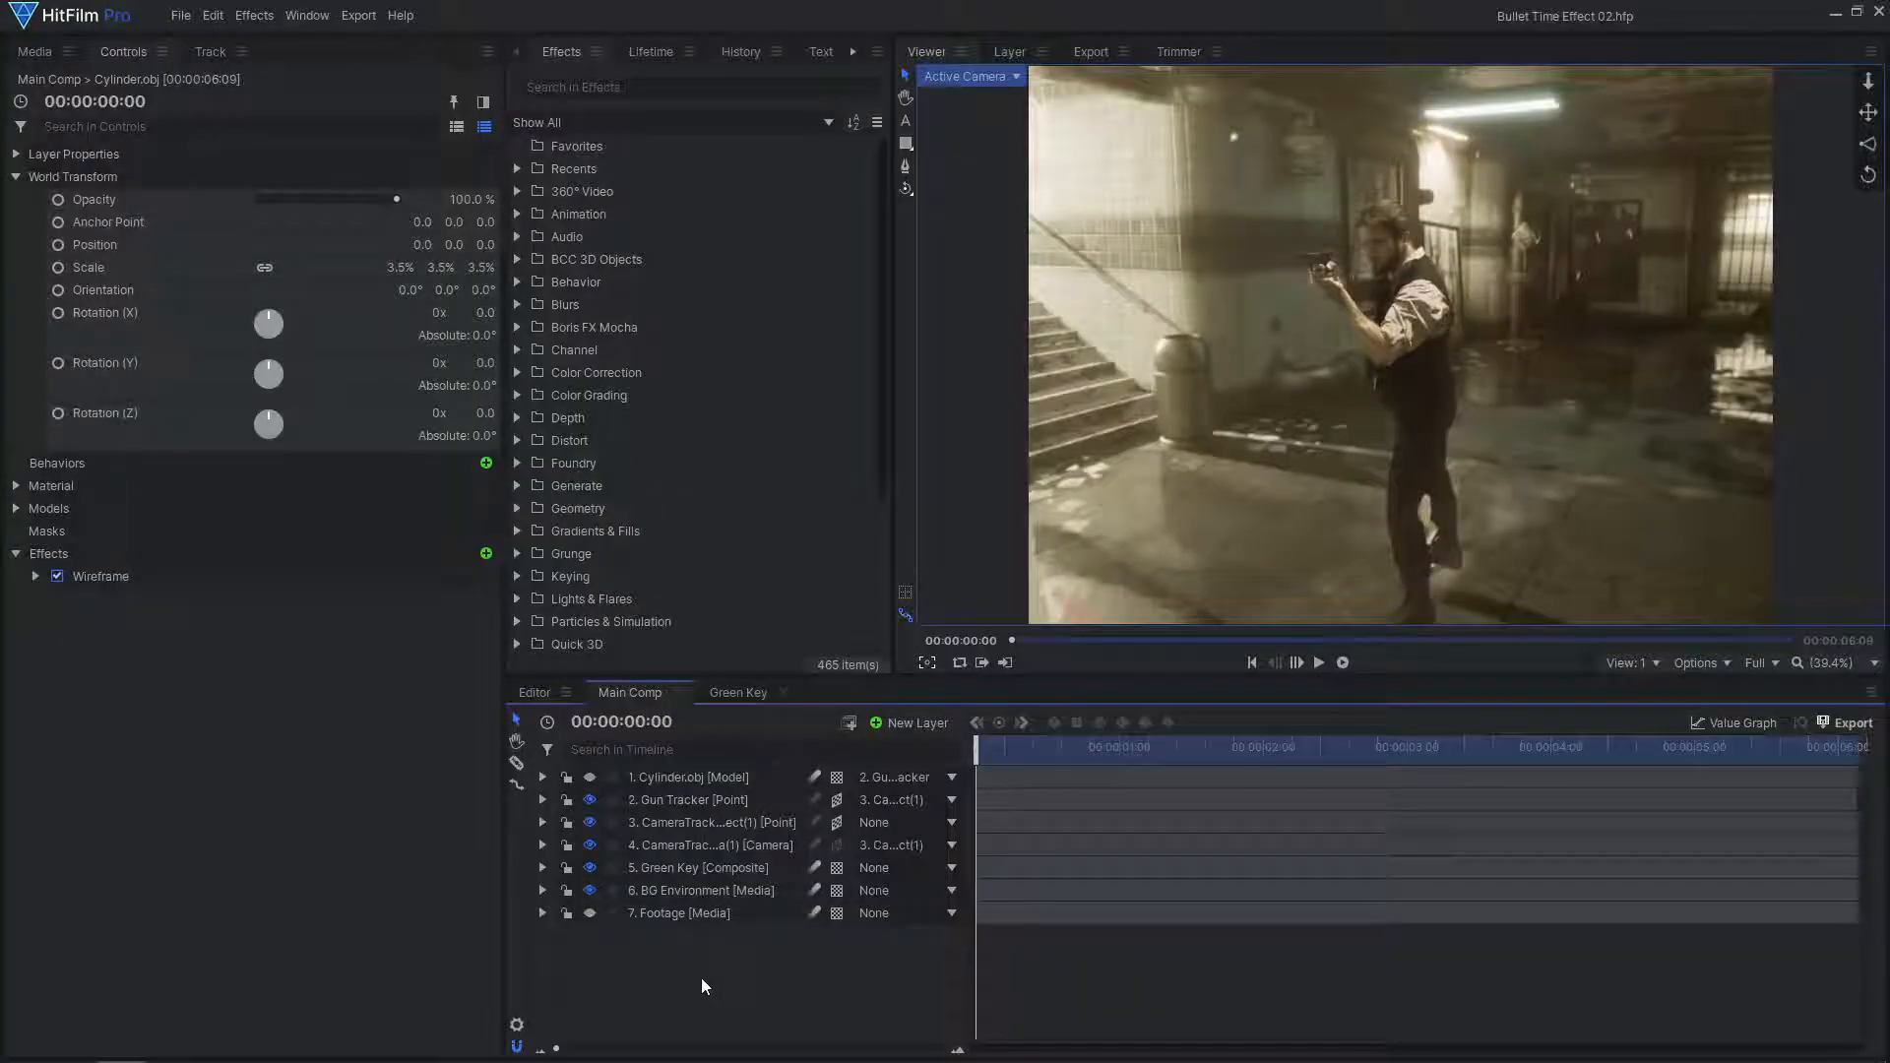
Add a new white plane layer to the top of Main Comp
click(902, 724)
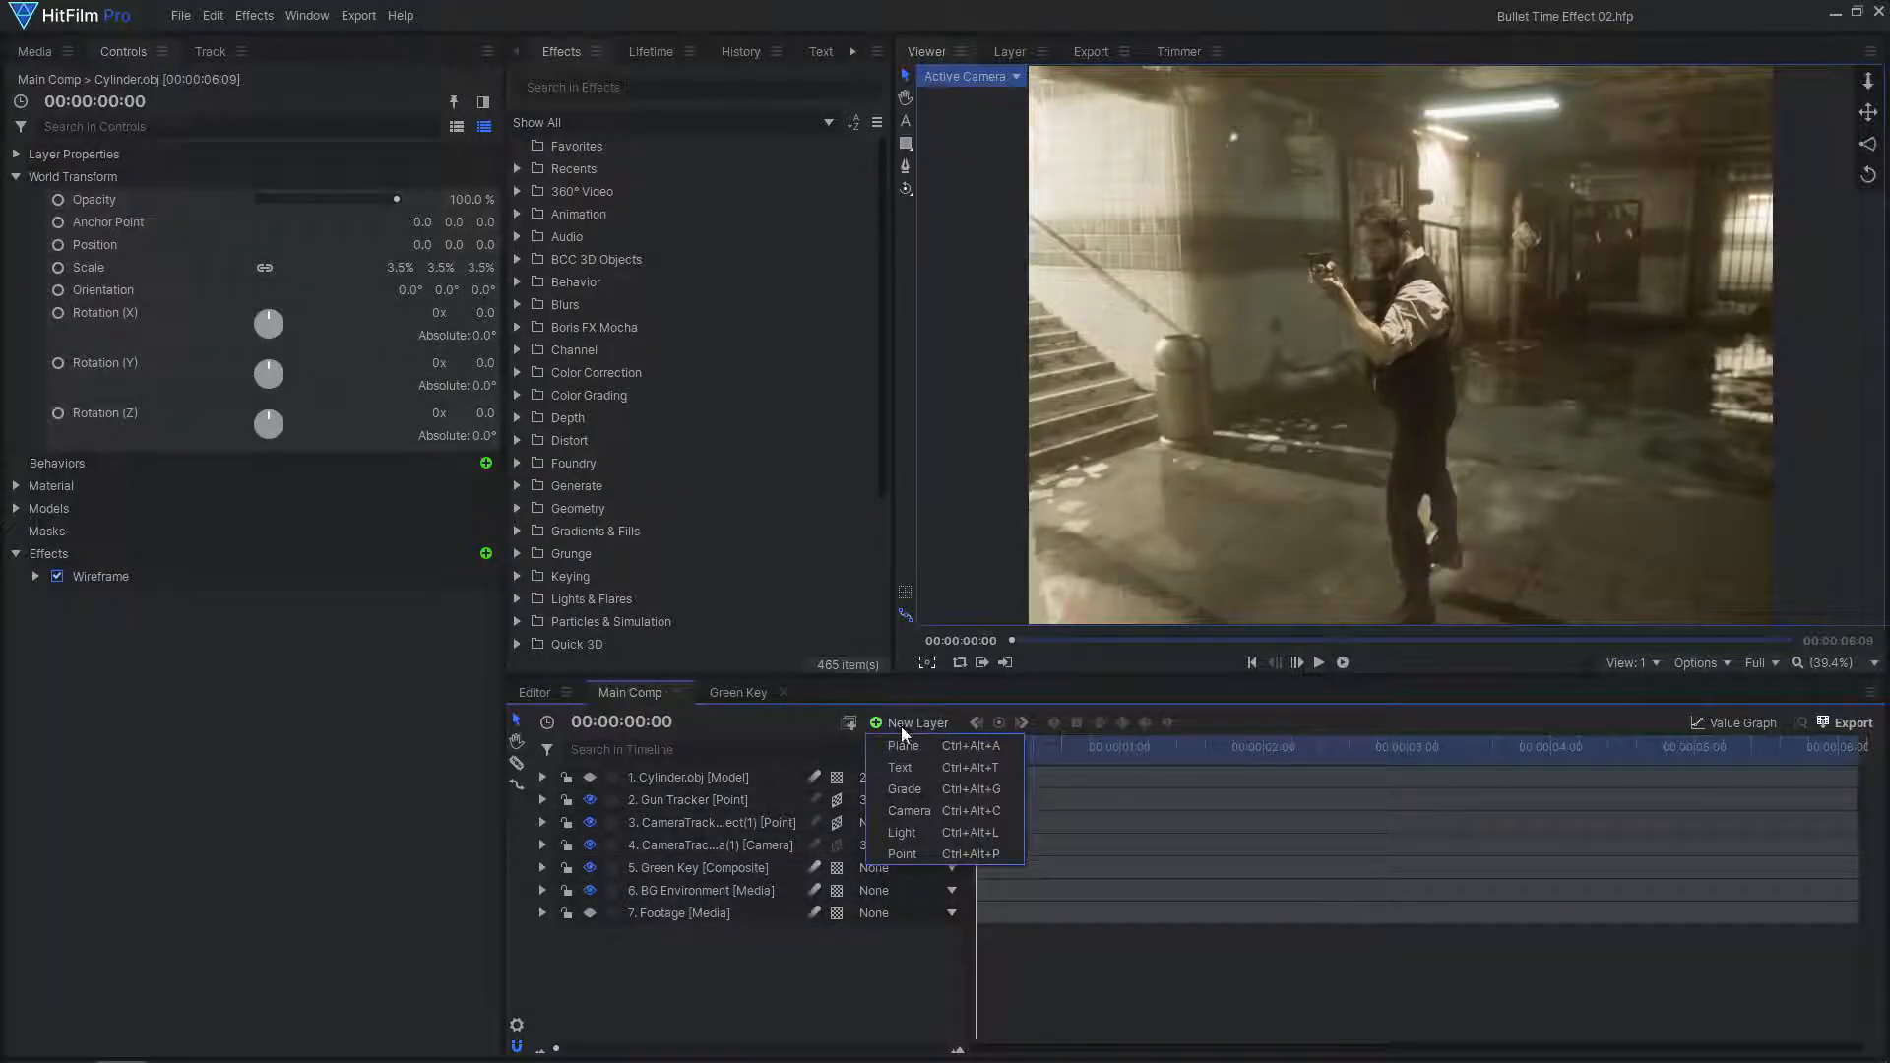
click(908, 744)
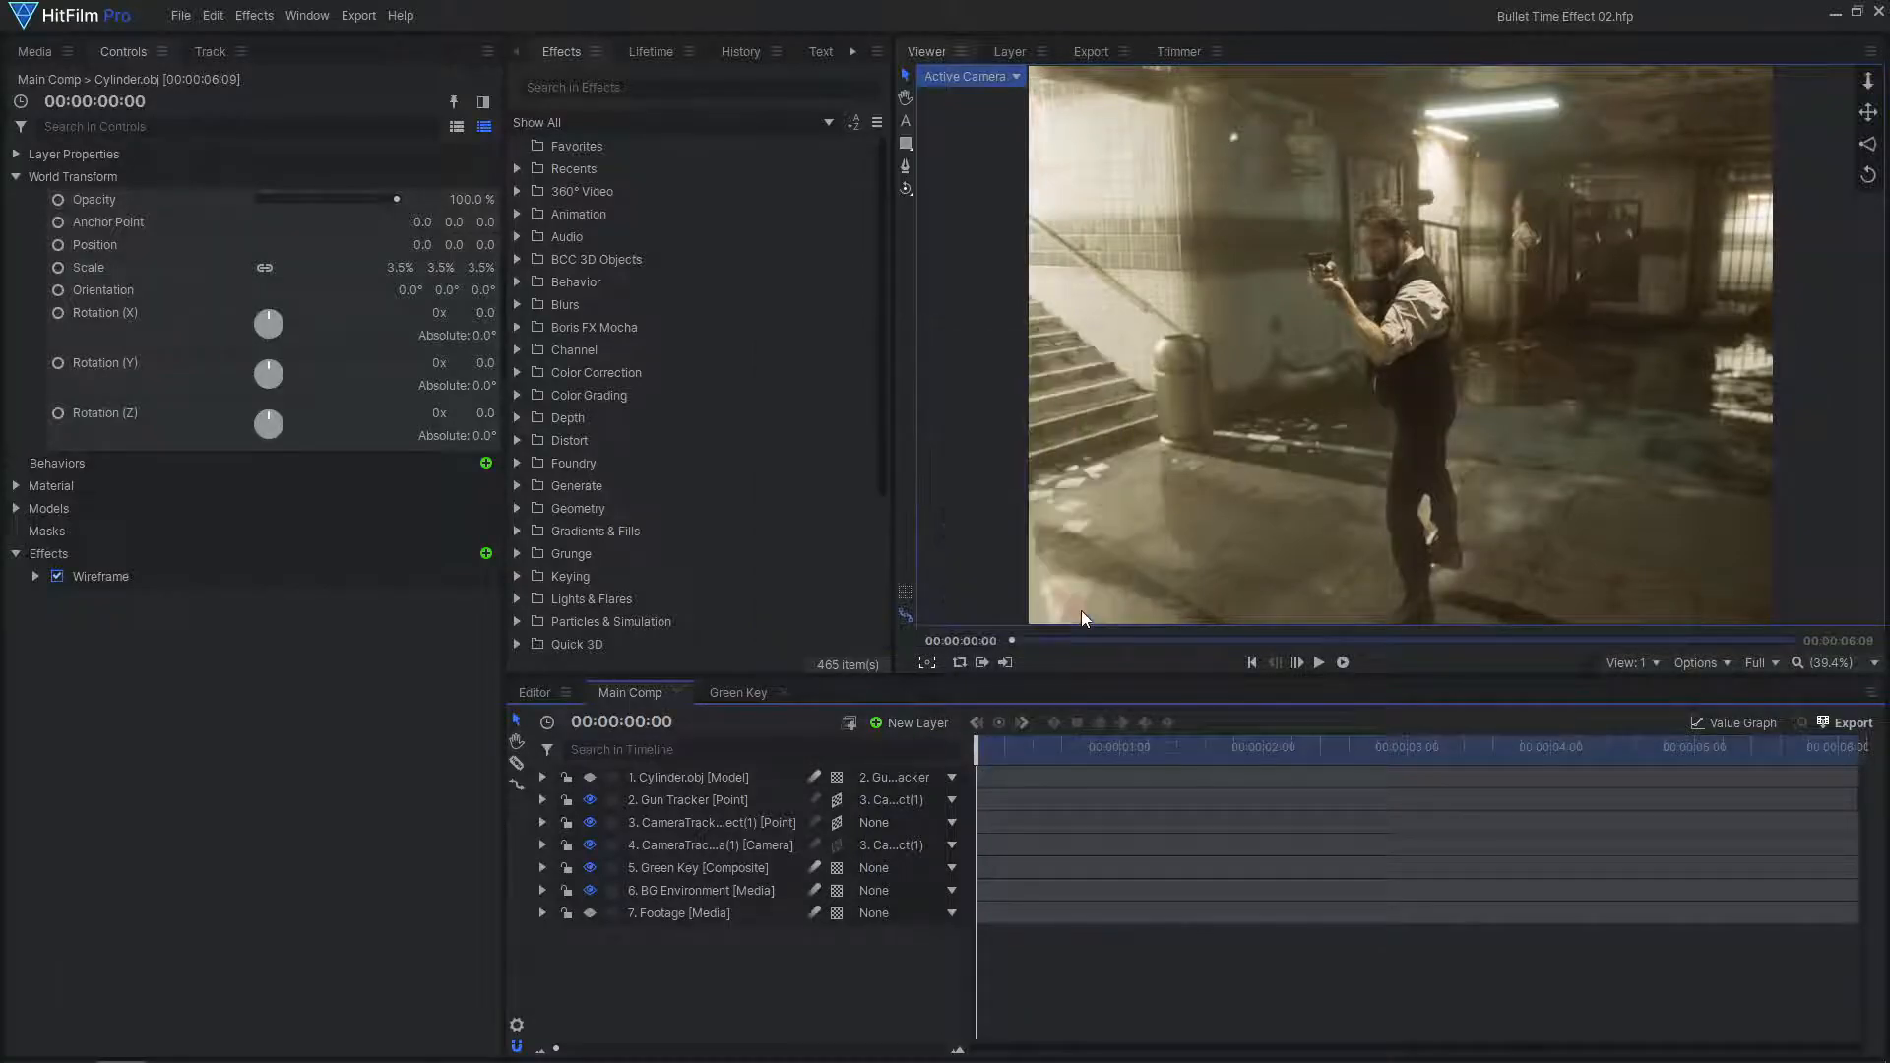
click(1079, 615)
Draw a closed, jagged, spiky freehand mask across the middle of the white plane
click(906, 165)
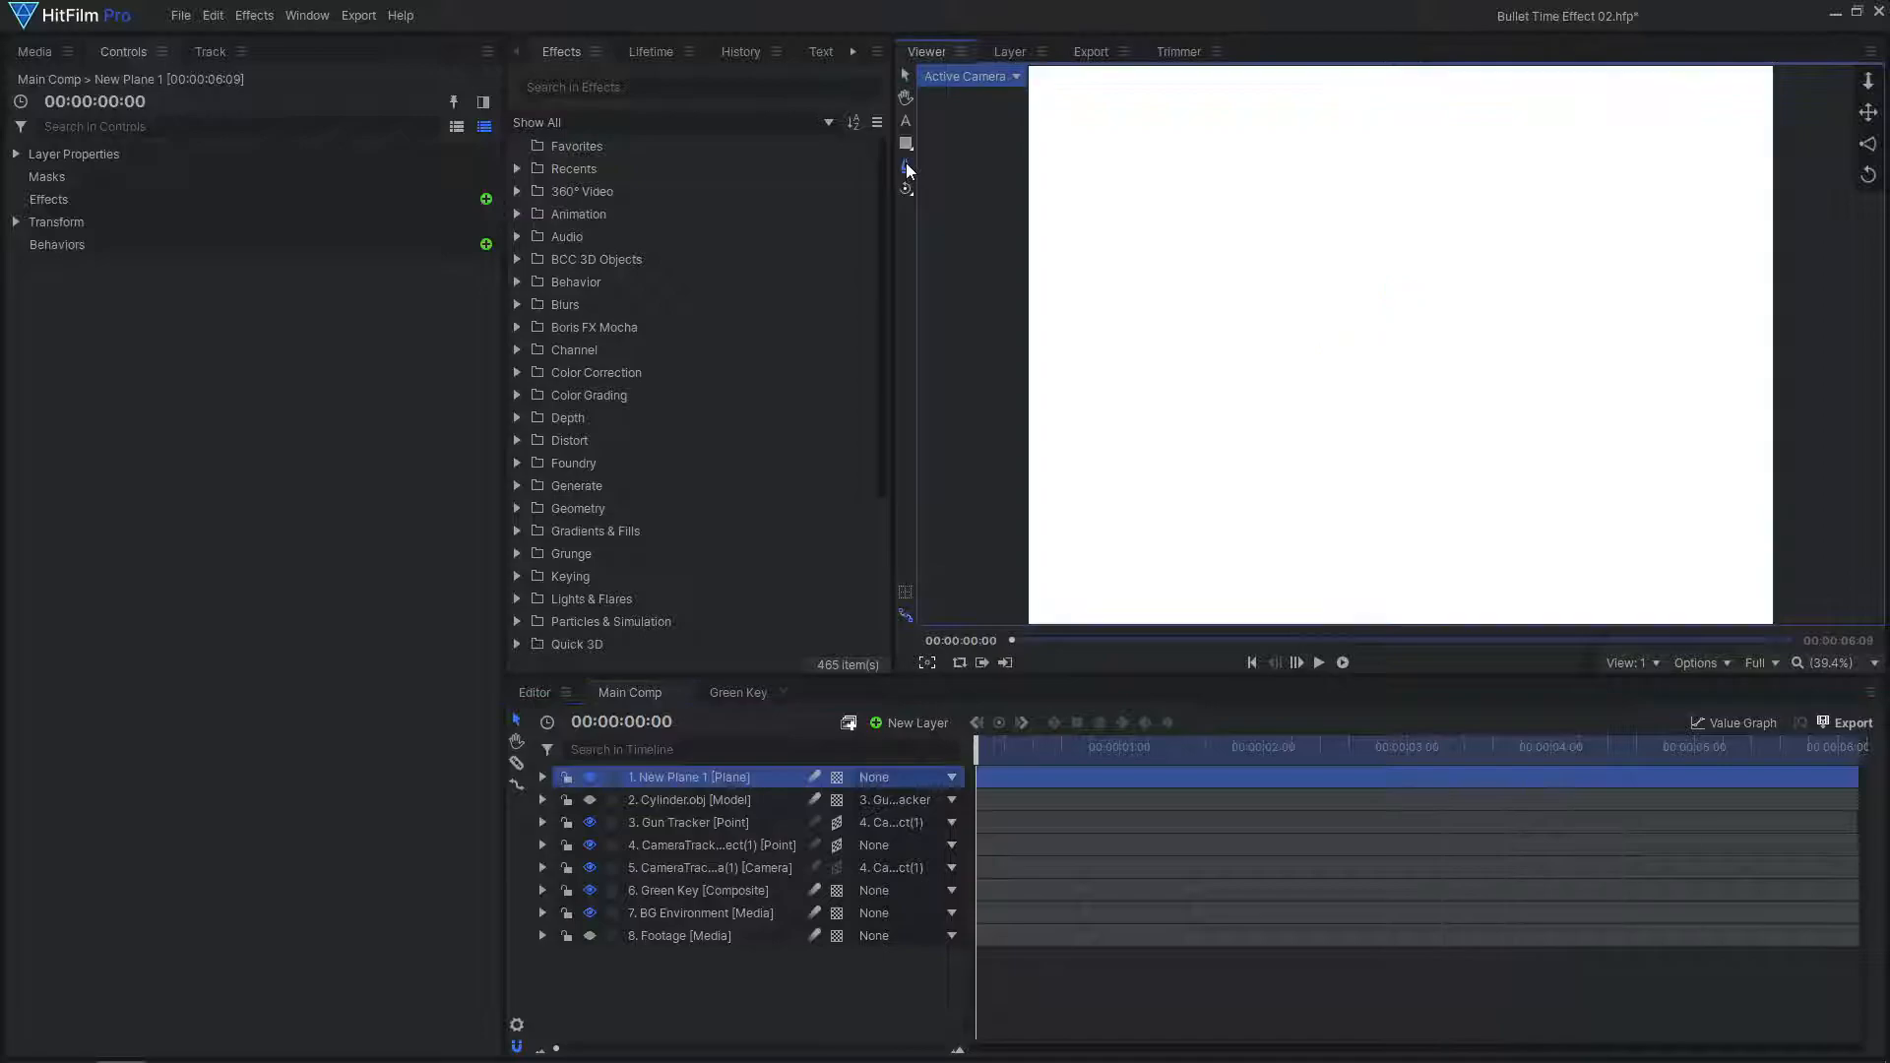
click(1096, 296)
click(1148, 294)
click(1172, 222)
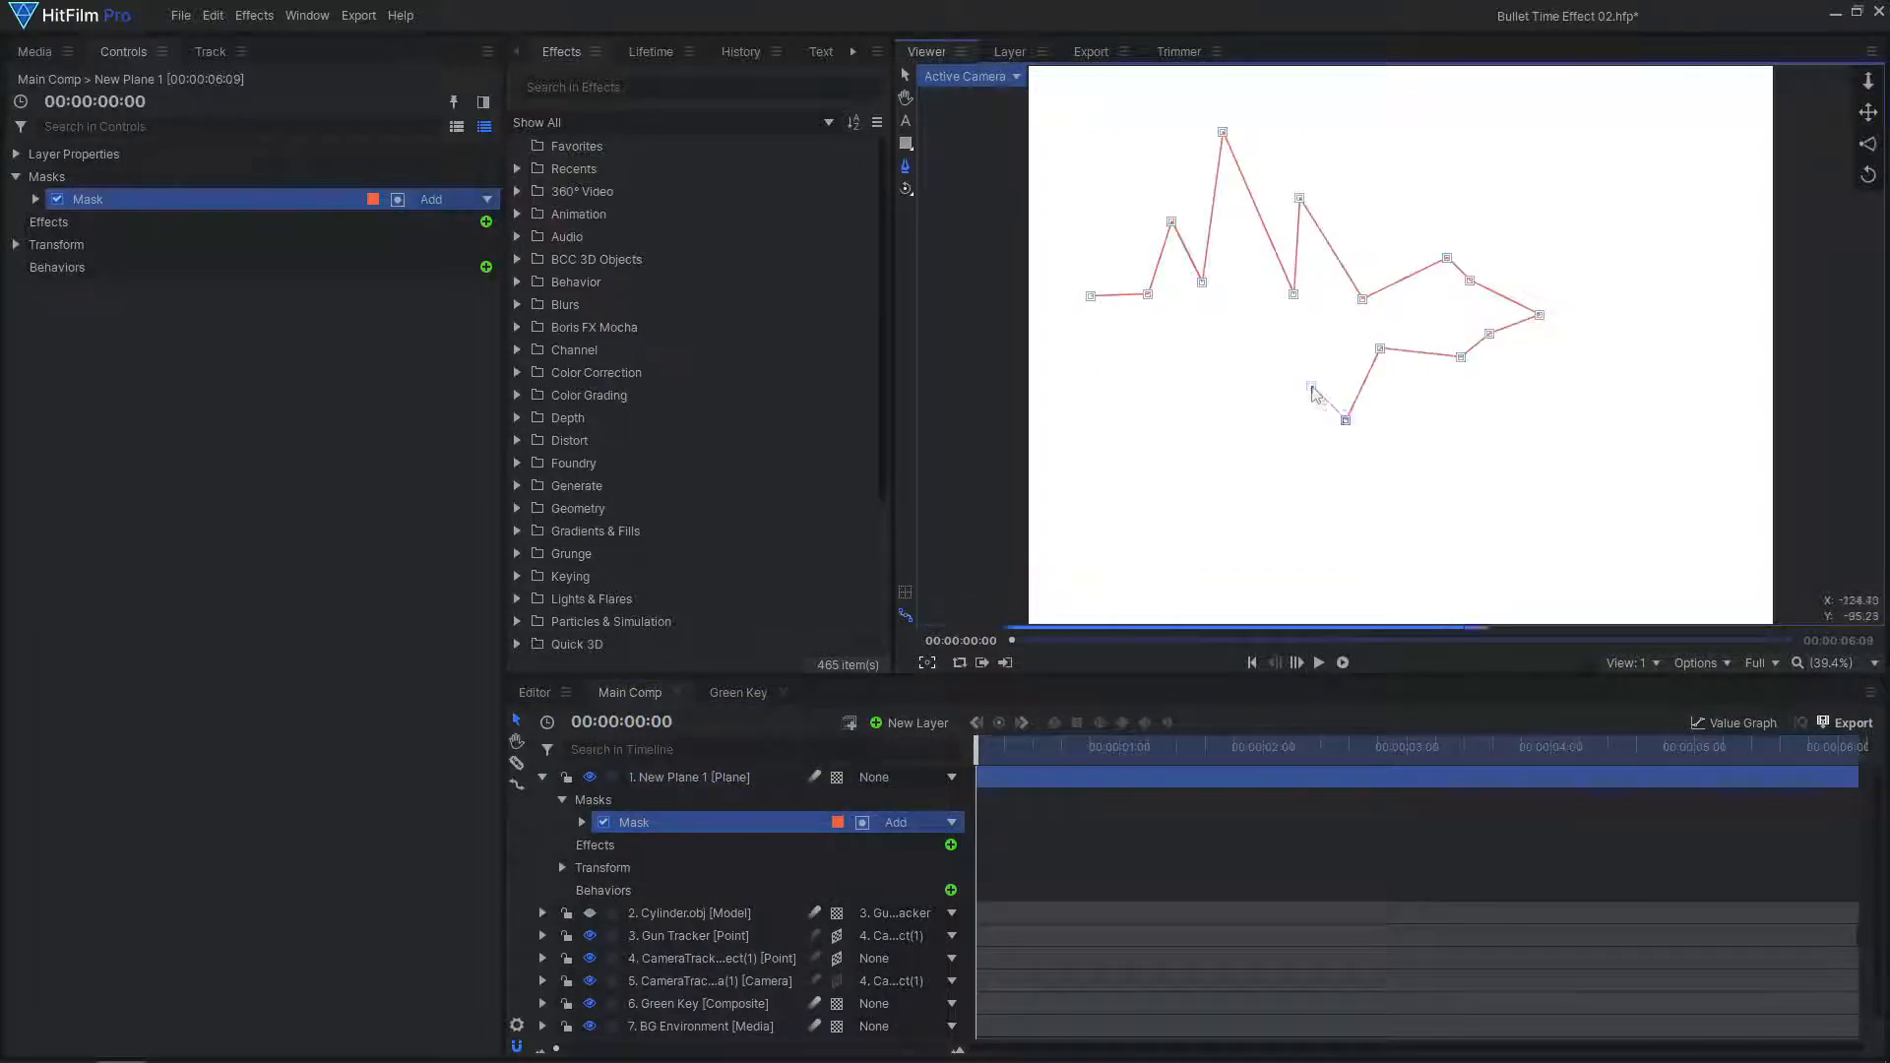
click(1089, 295)
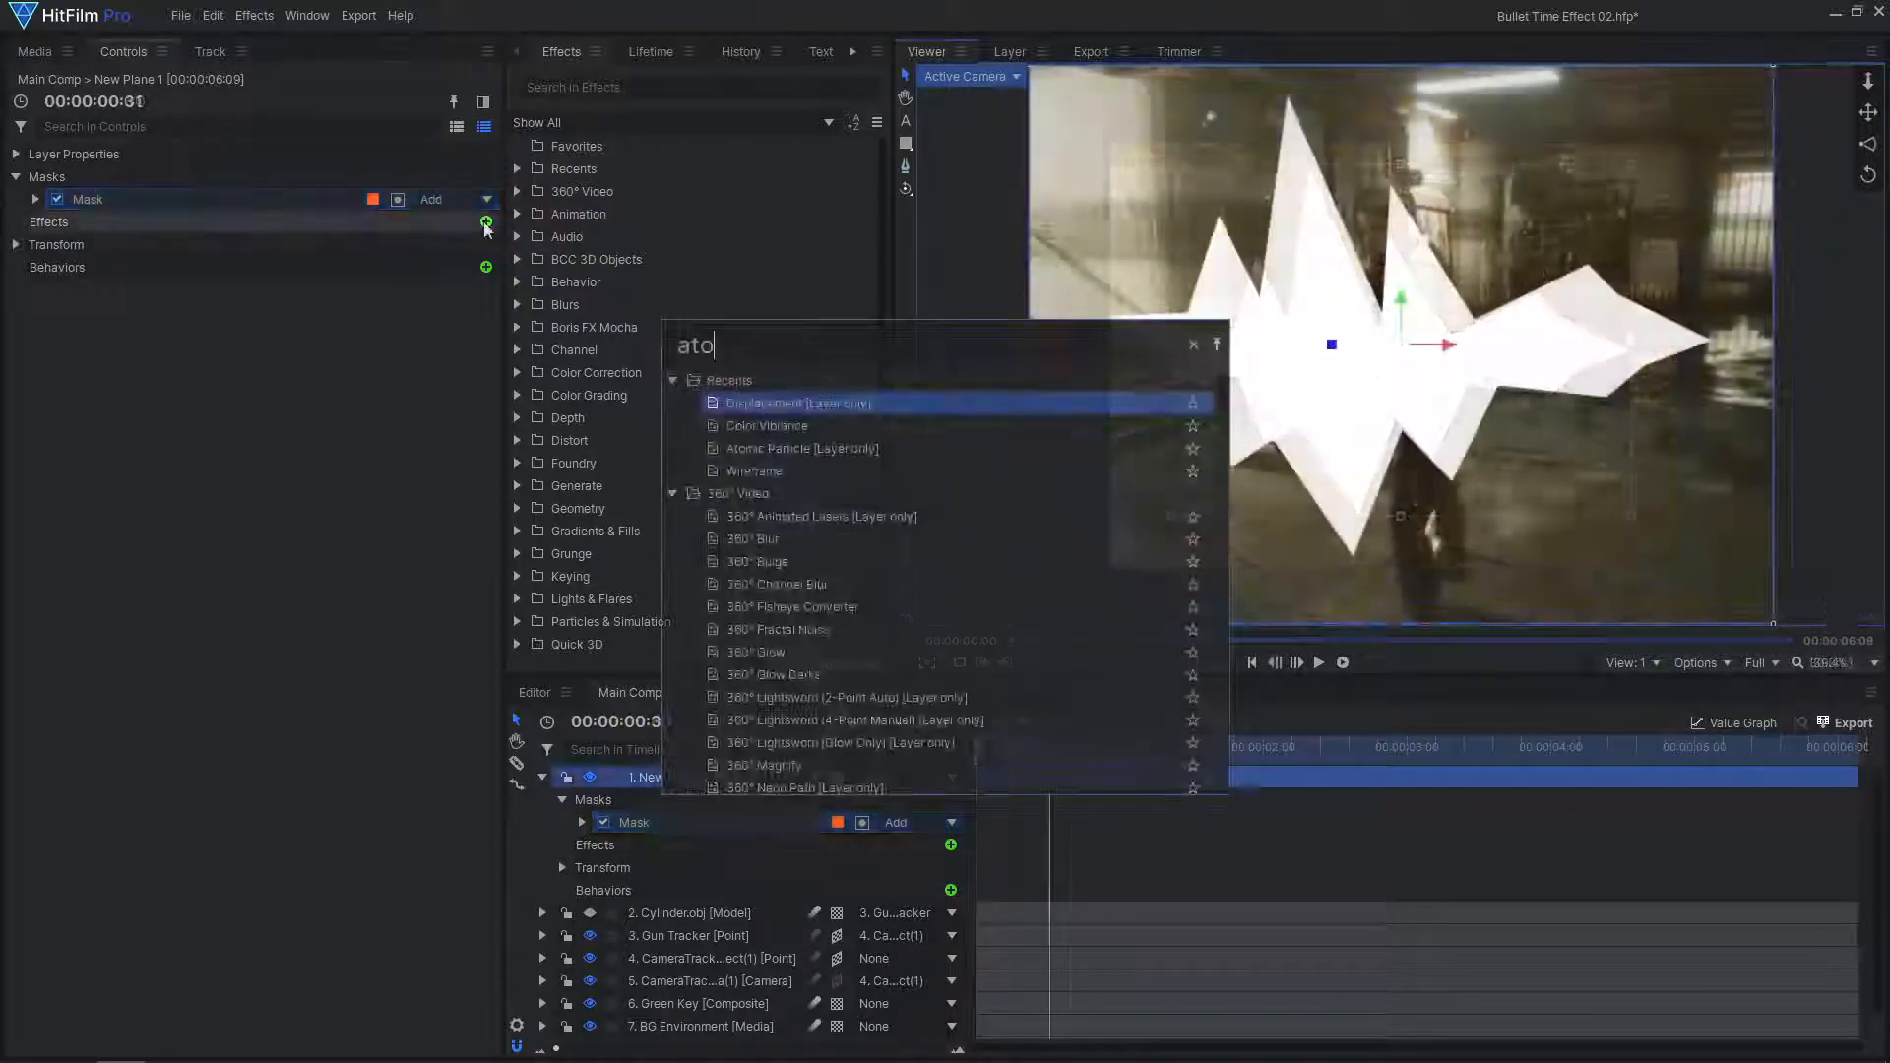
Apply the Atomic Particle effect to the masked plane
text(mic)
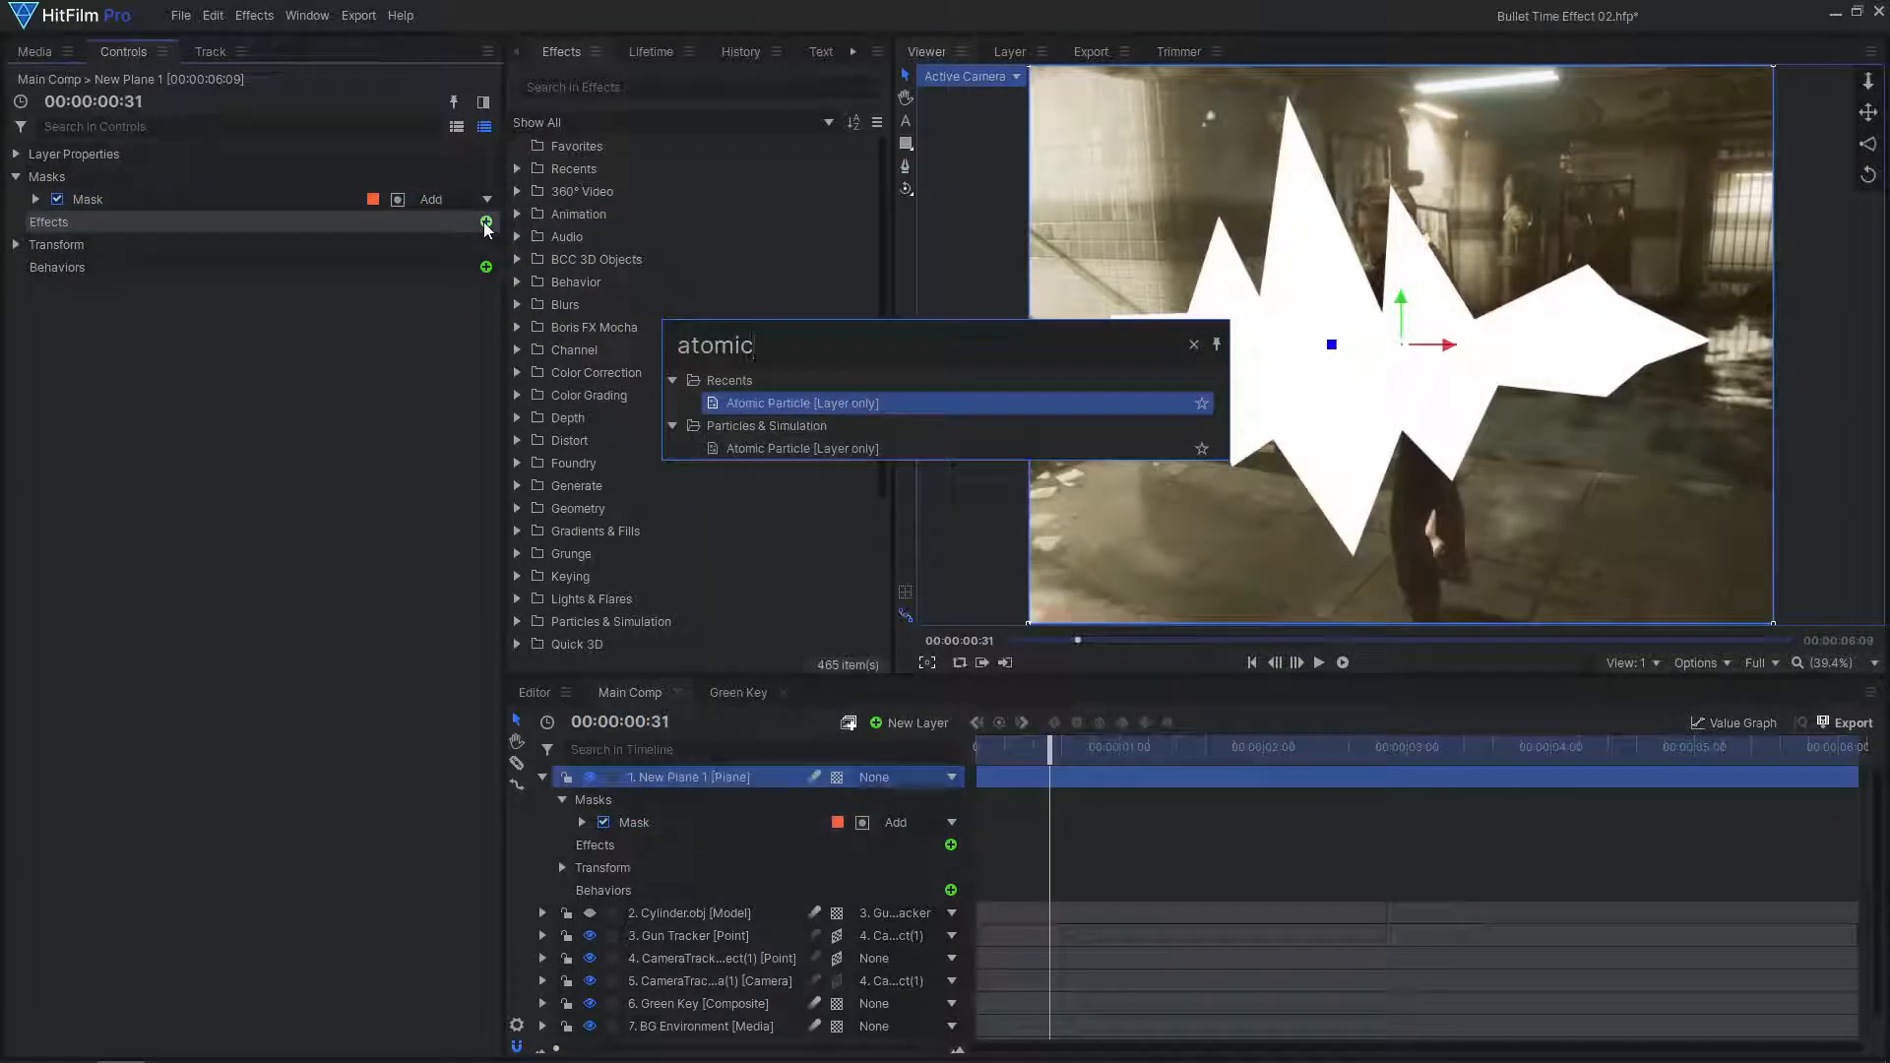
key(Return)
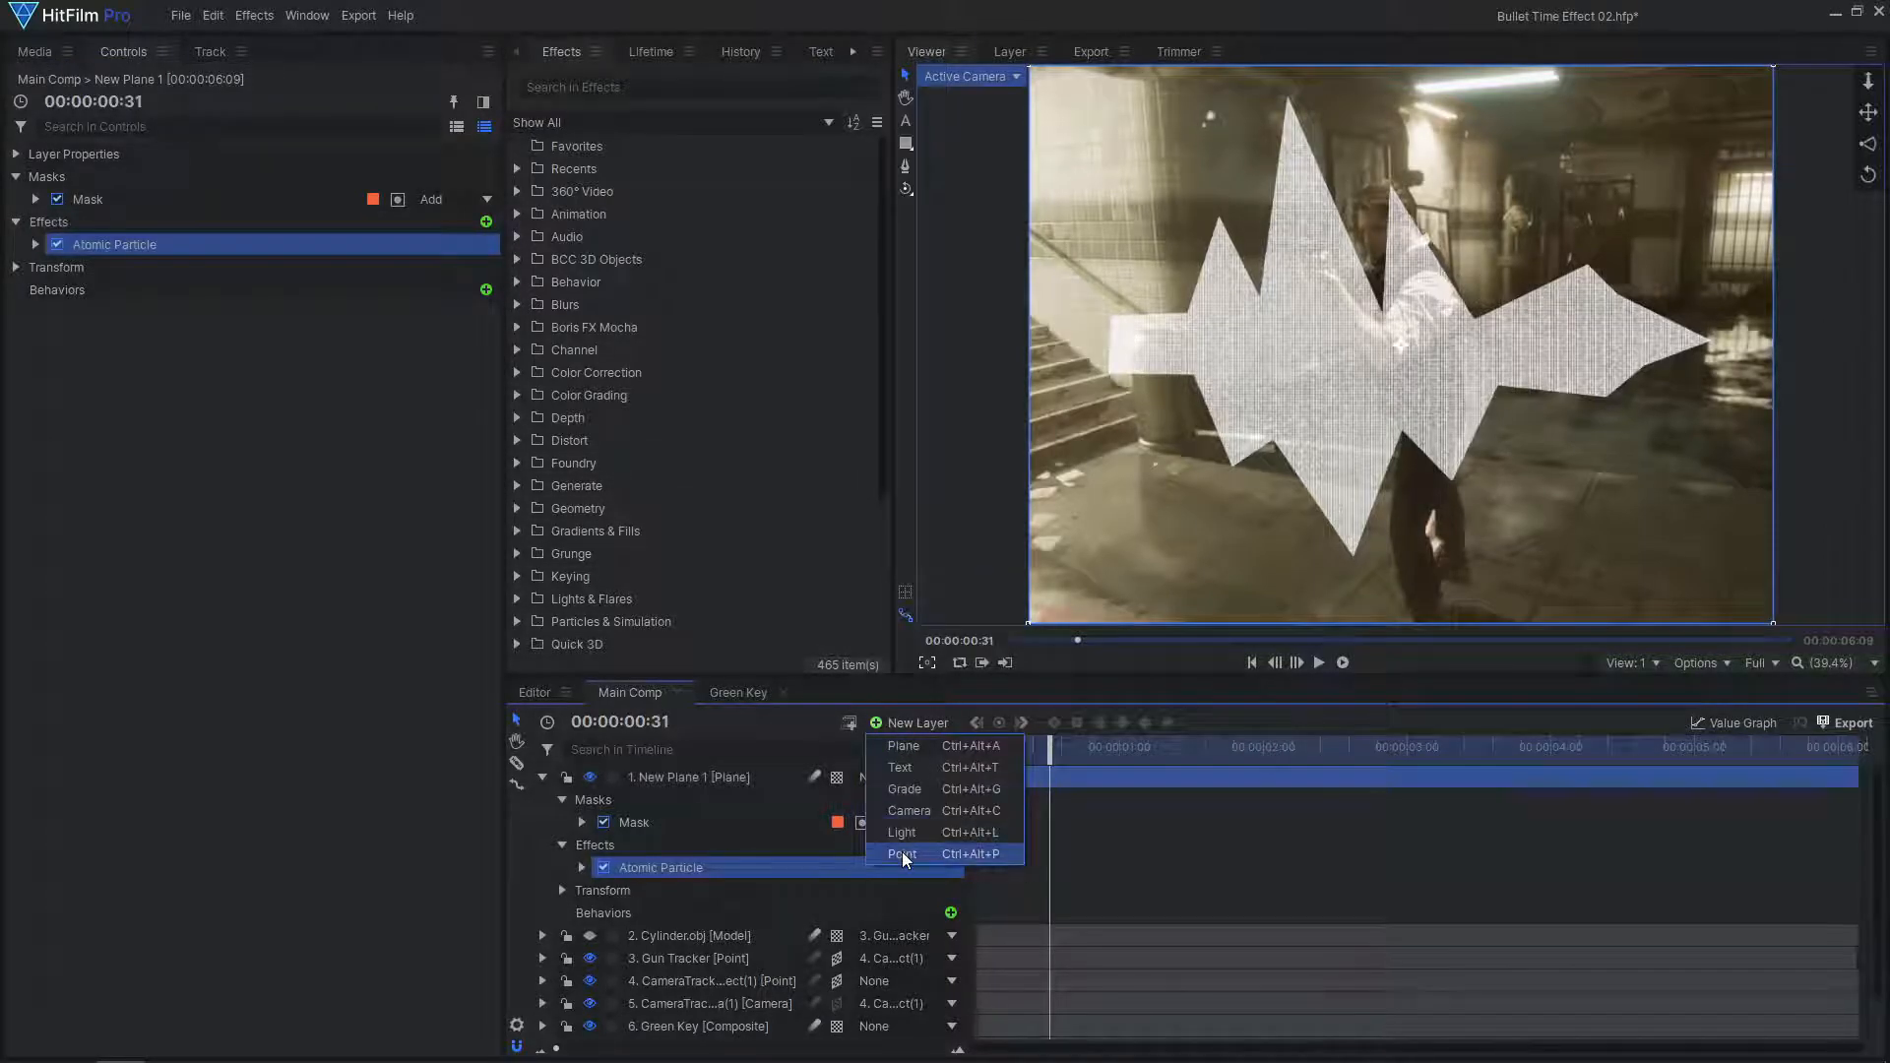
Add a new point layer and set the Atomic Particle position's Transform From source to New Point
click(903, 855)
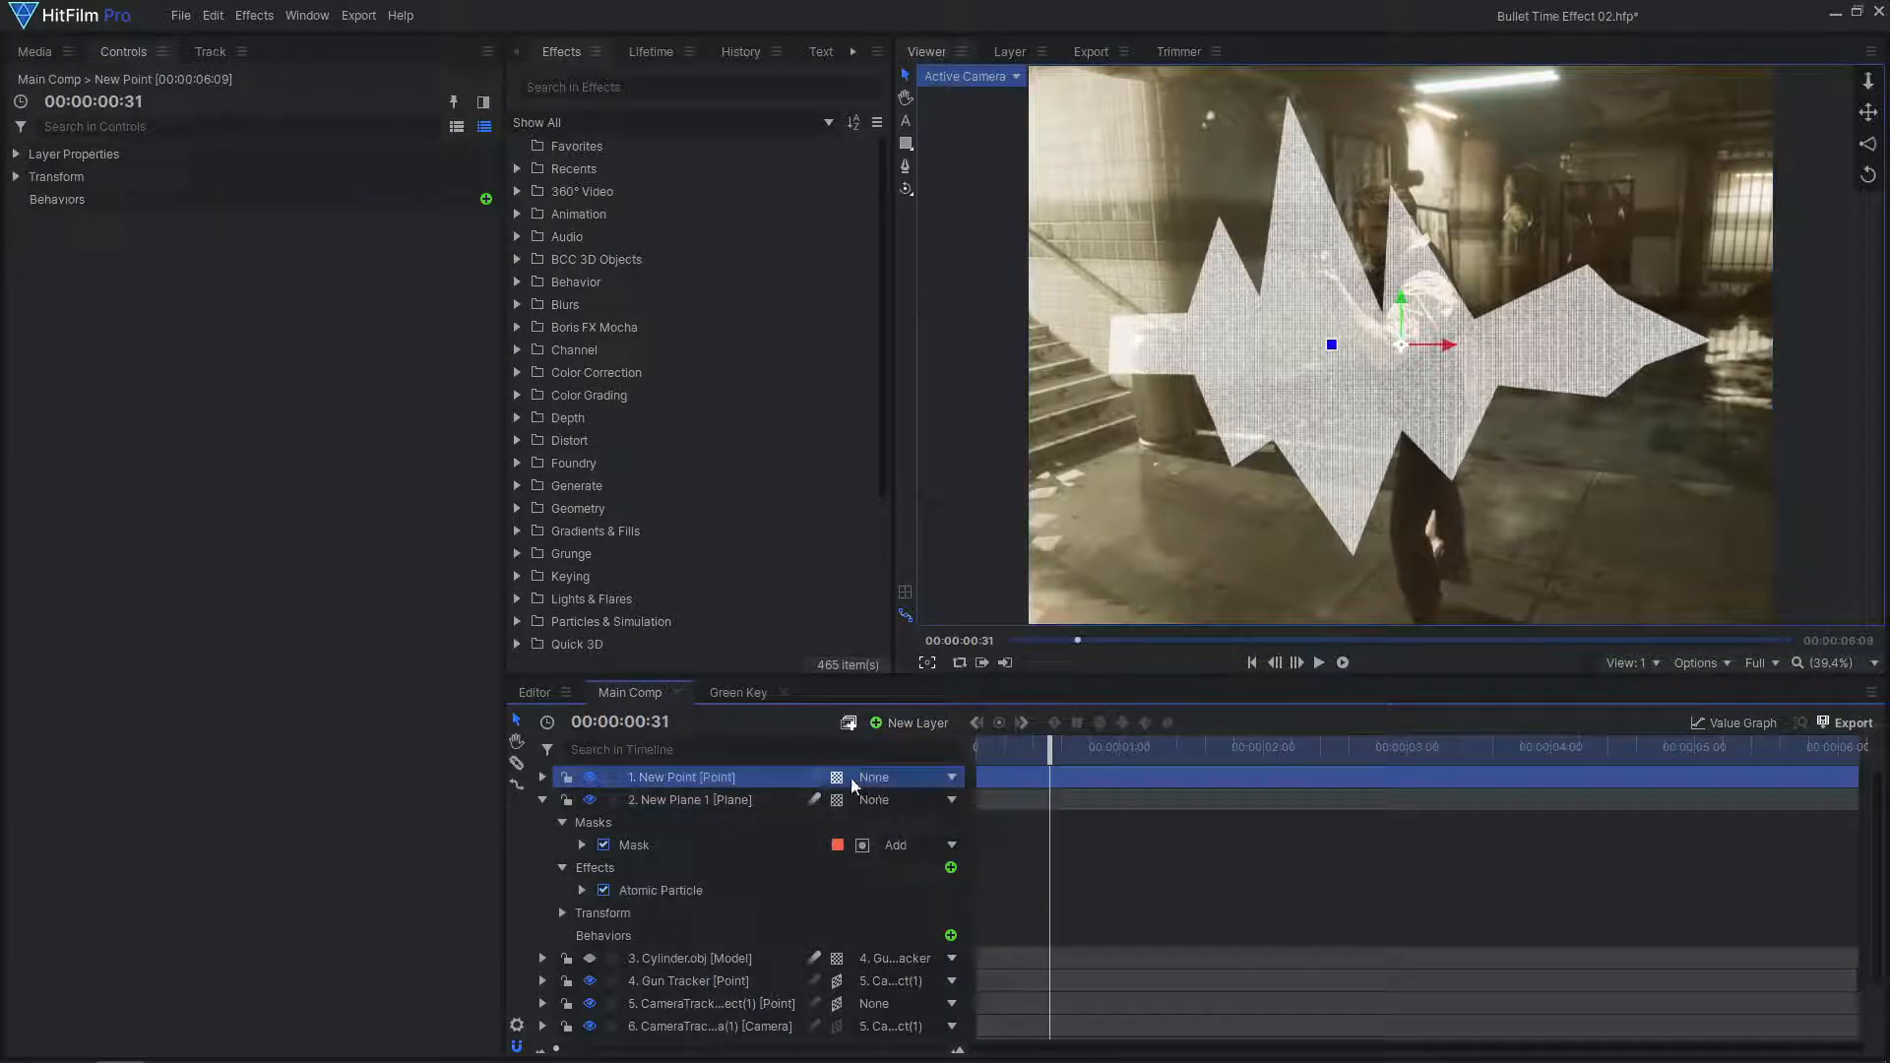
click(702, 891)
click(55, 289)
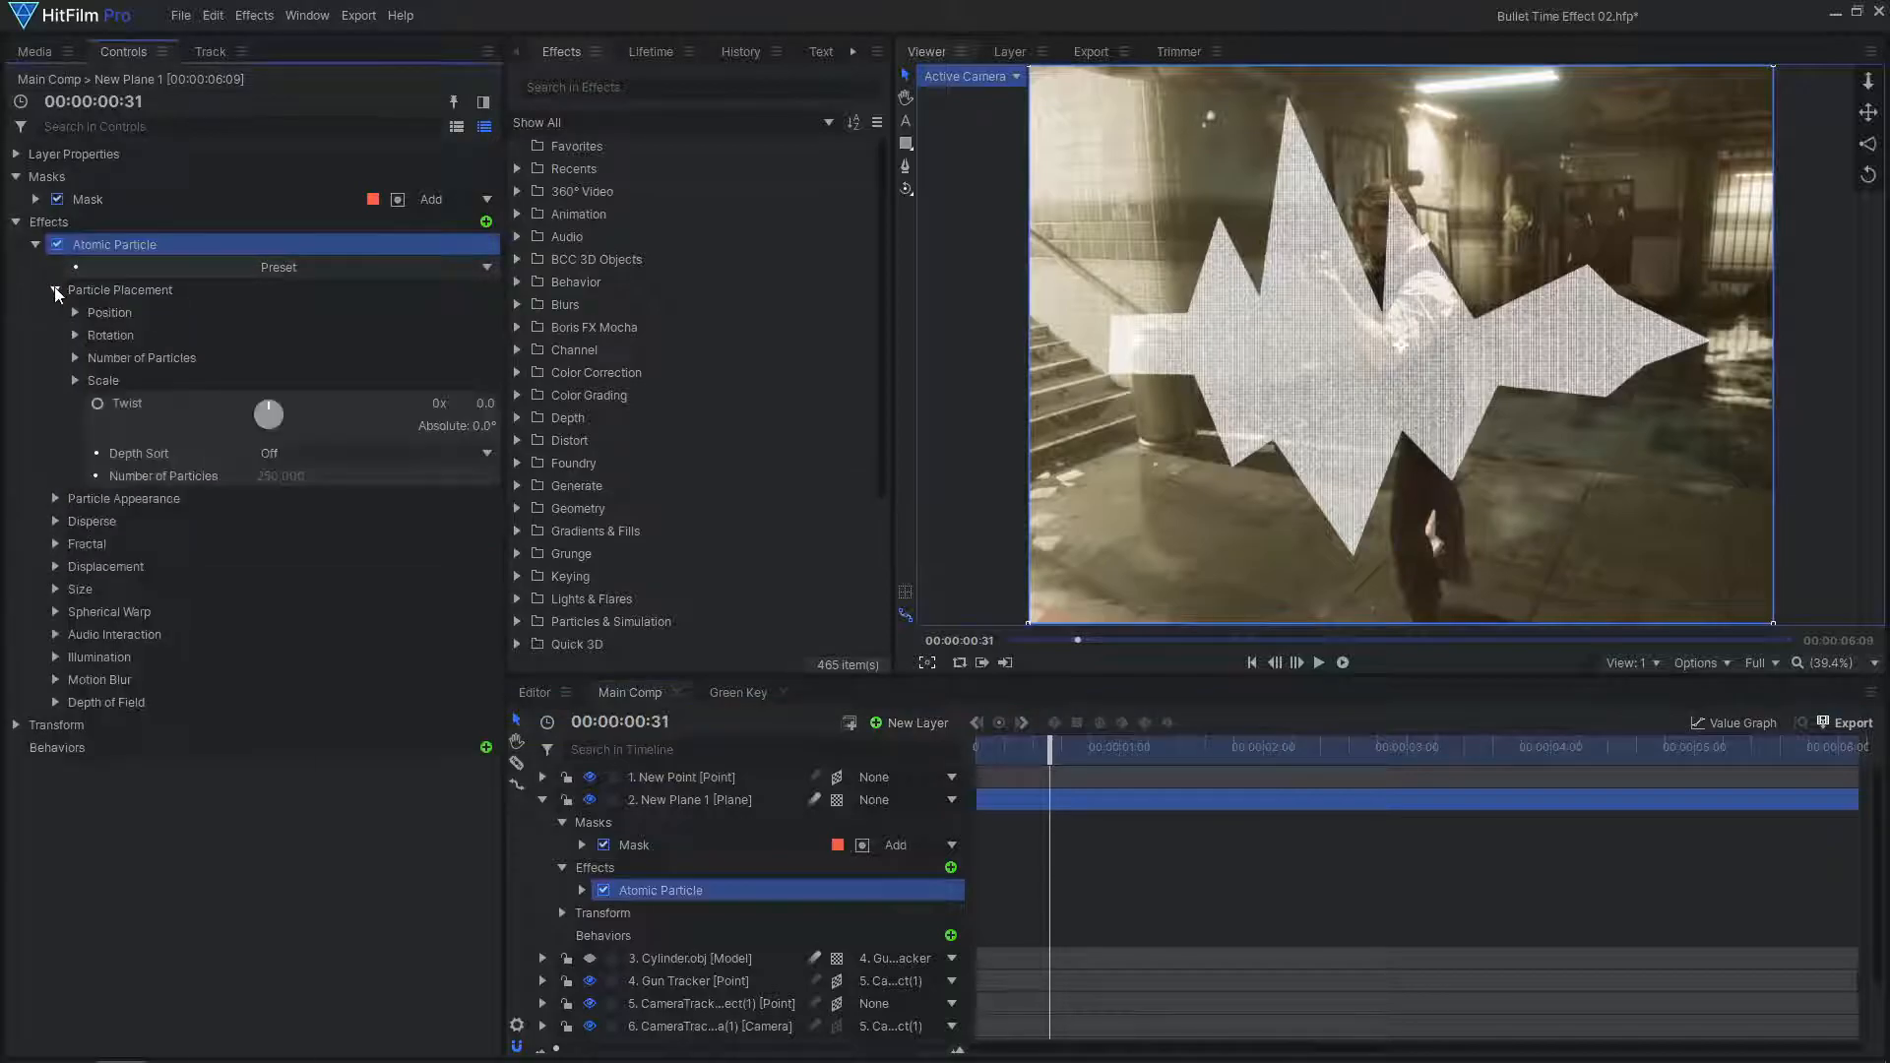
click(76, 313)
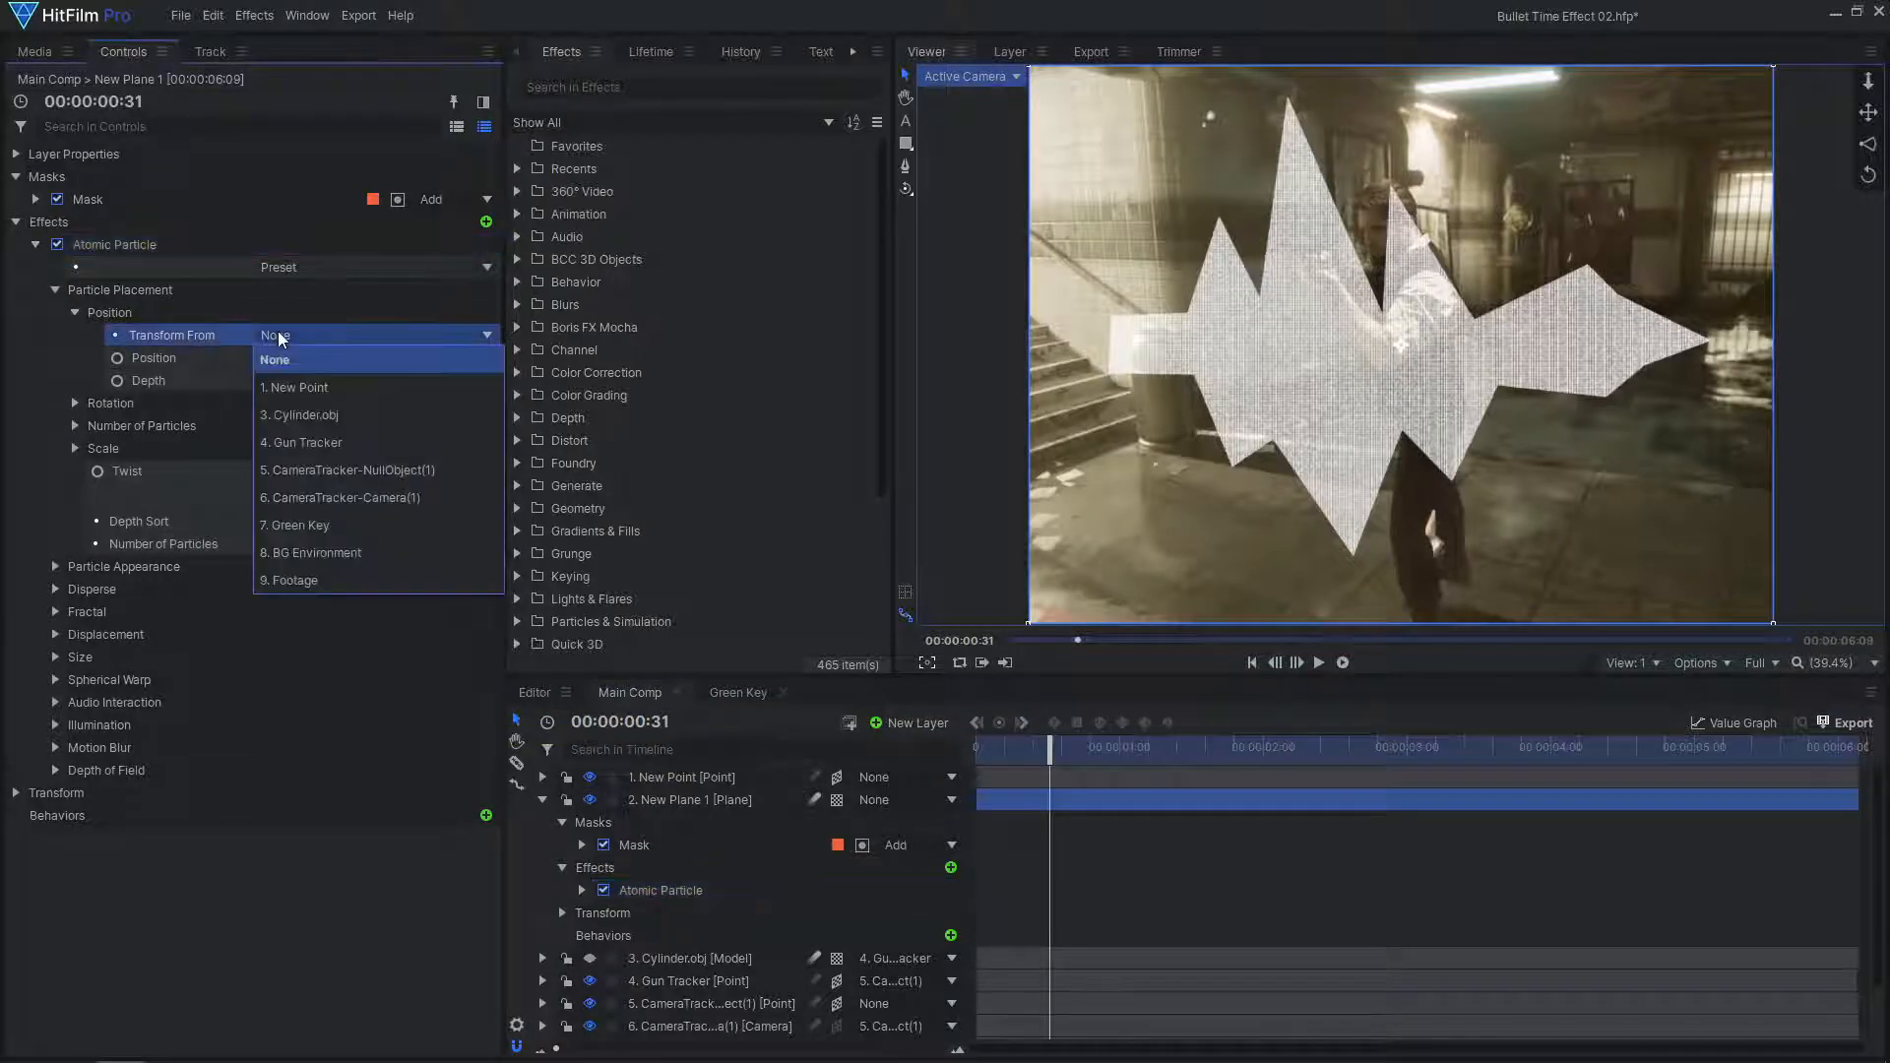
click(299, 388)
Try moving New Point upward to raise the particle shape, rotate it about the Y axis, and undo the rotation
click(677, 777)
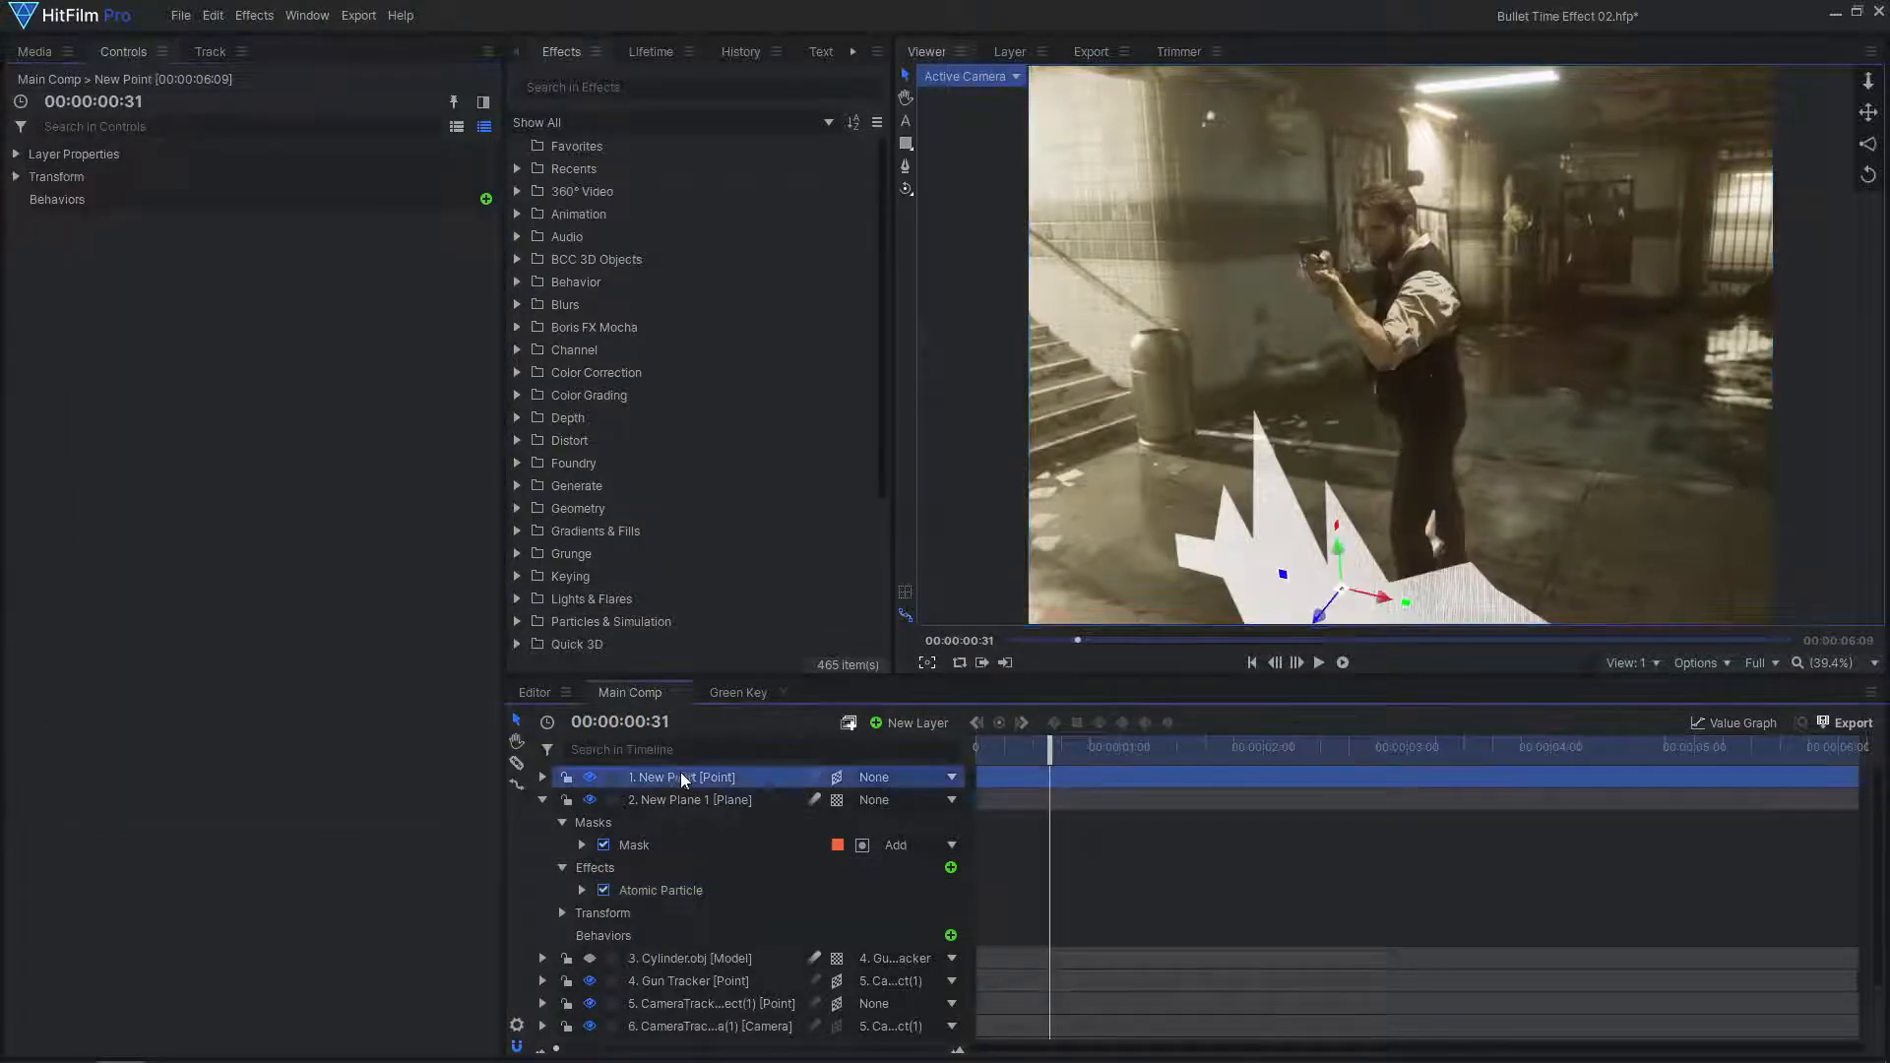
drag(1346, 558, 1324, 384)
click(16, 176)
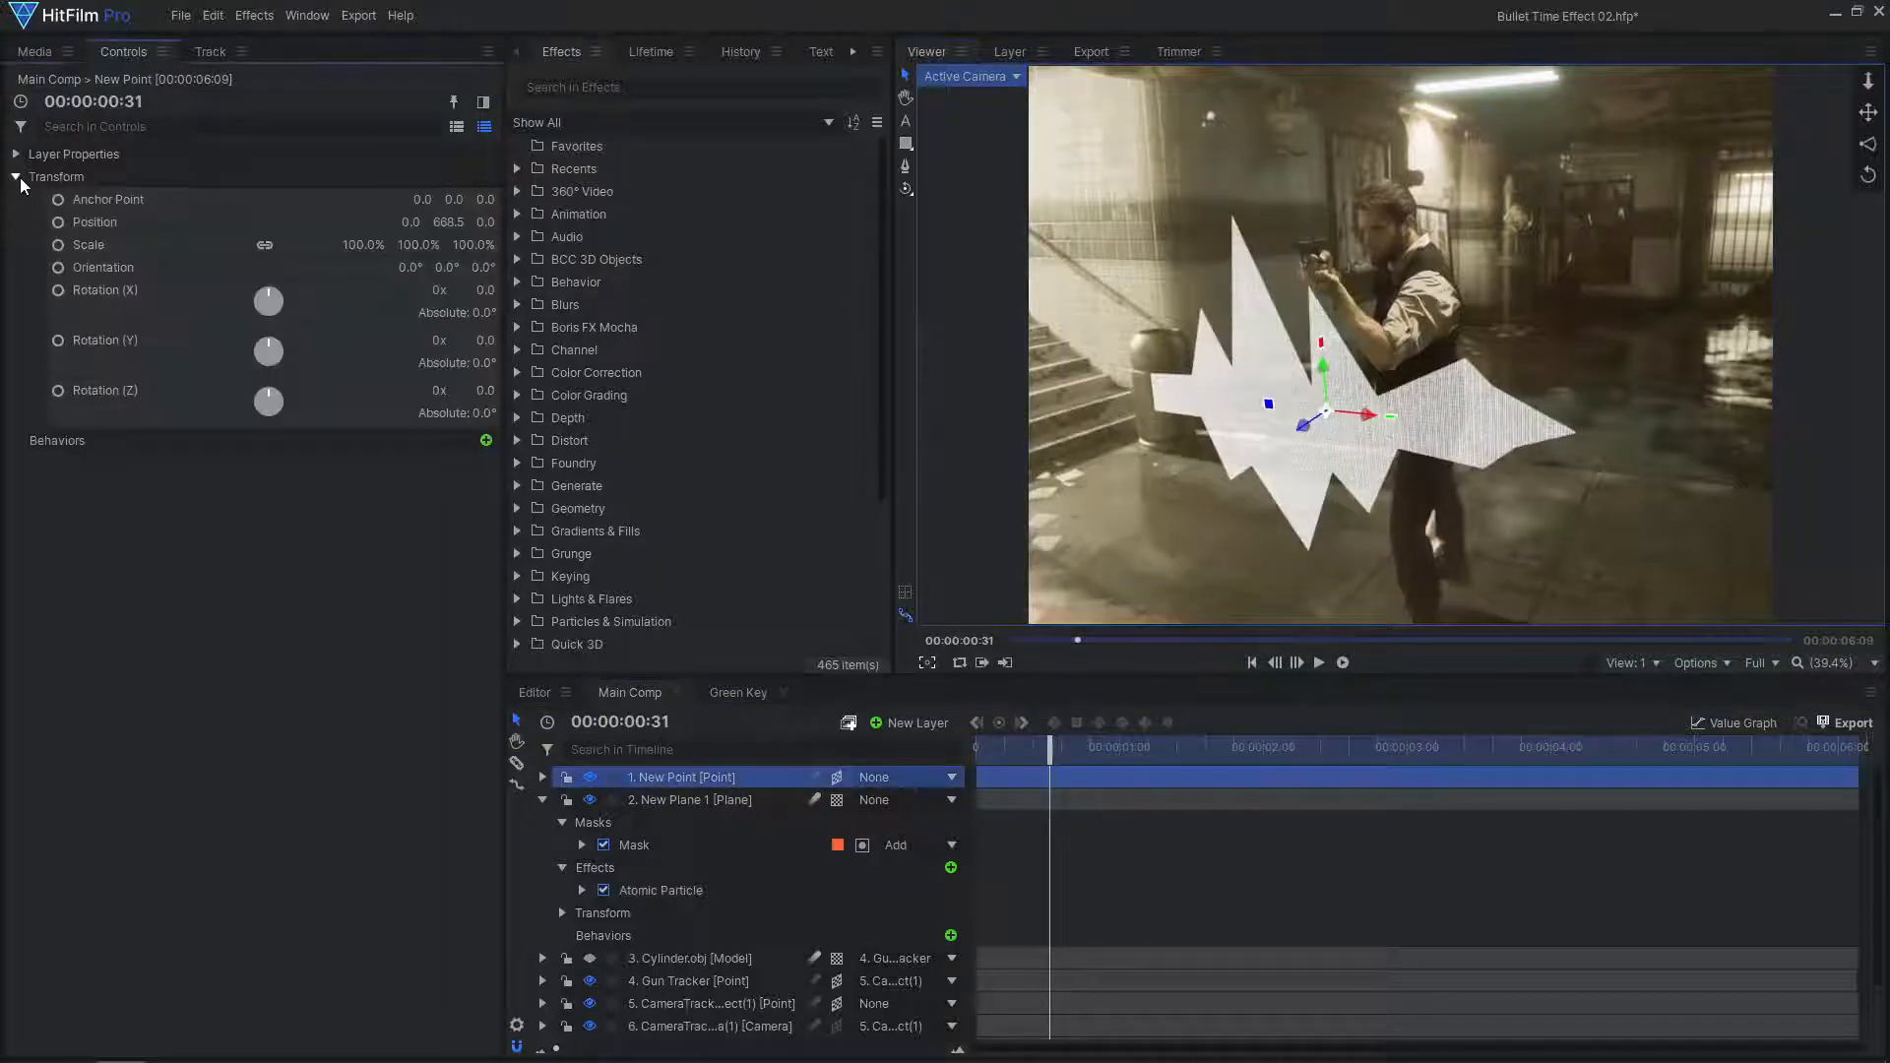
mouse_move(269, 352)
mouse_down()
mouse_move(237, 352)
mouse_move(285, 352)
mouse_move(258, 351)
mouse_up()
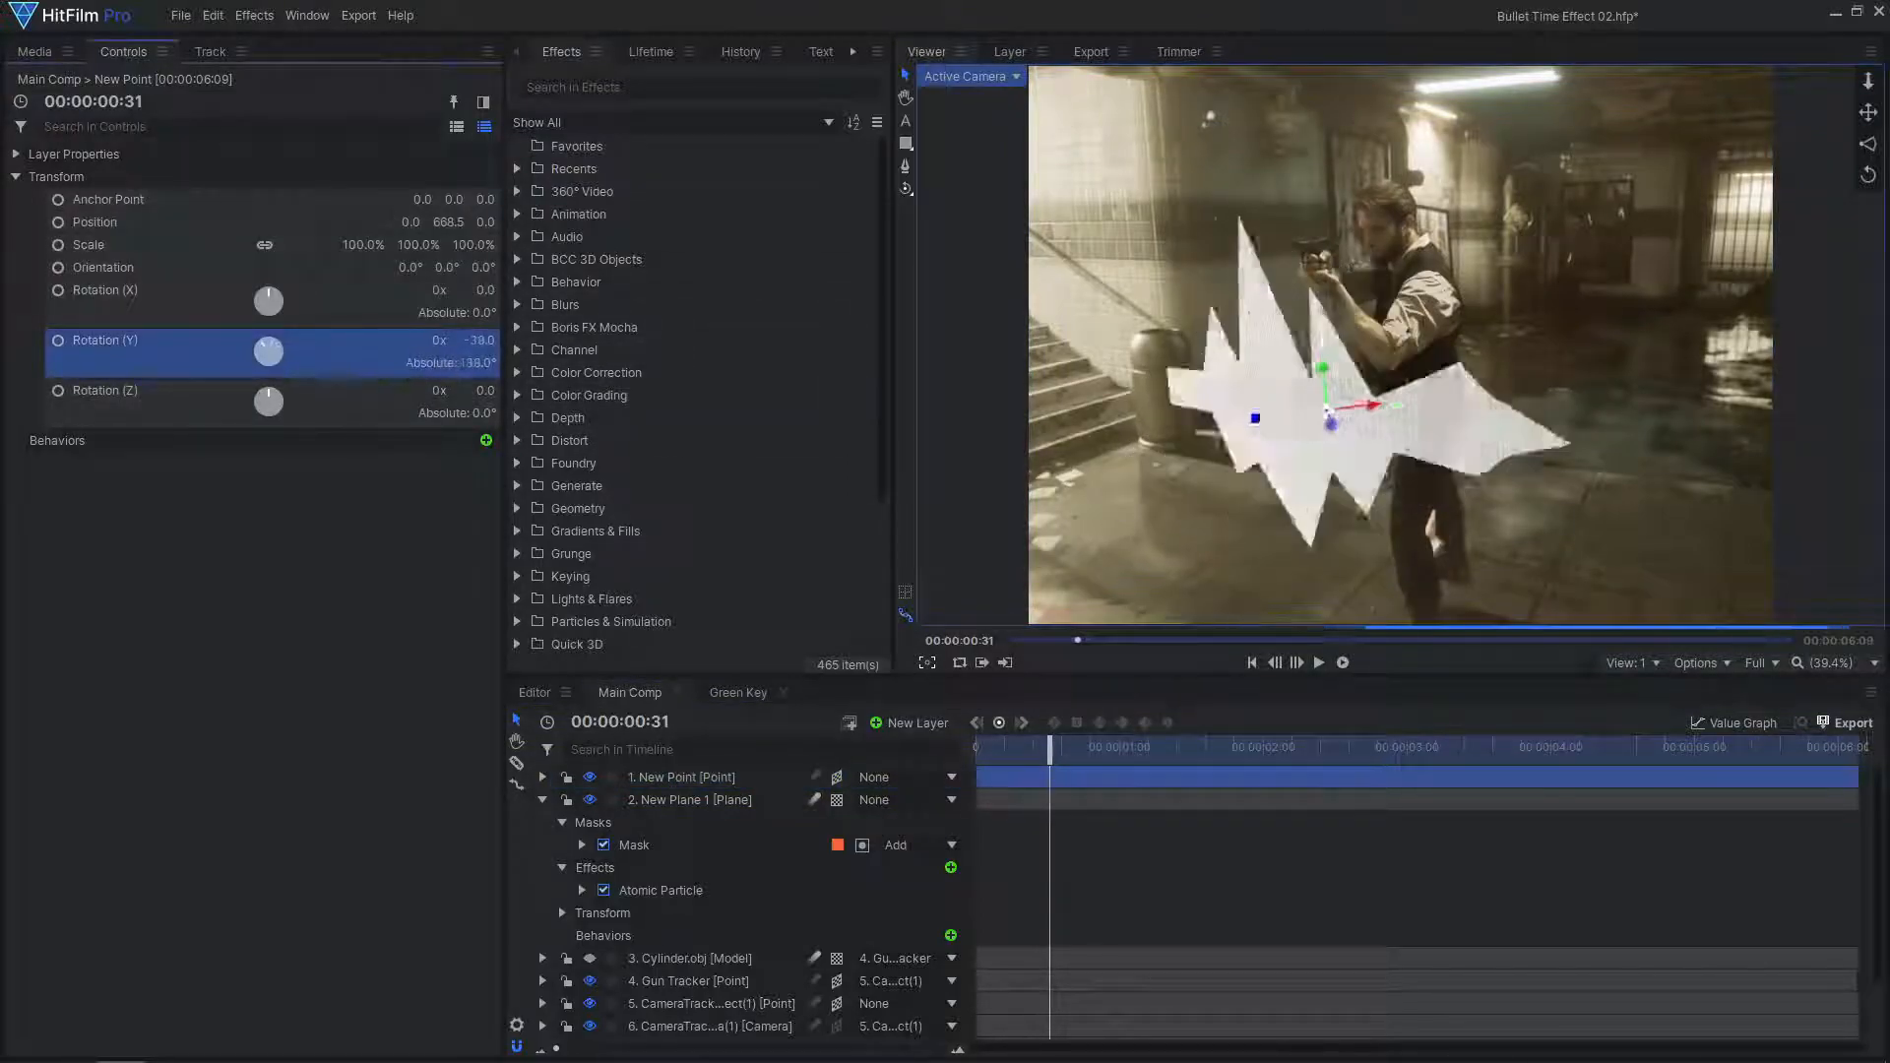
key(ctrl+z)
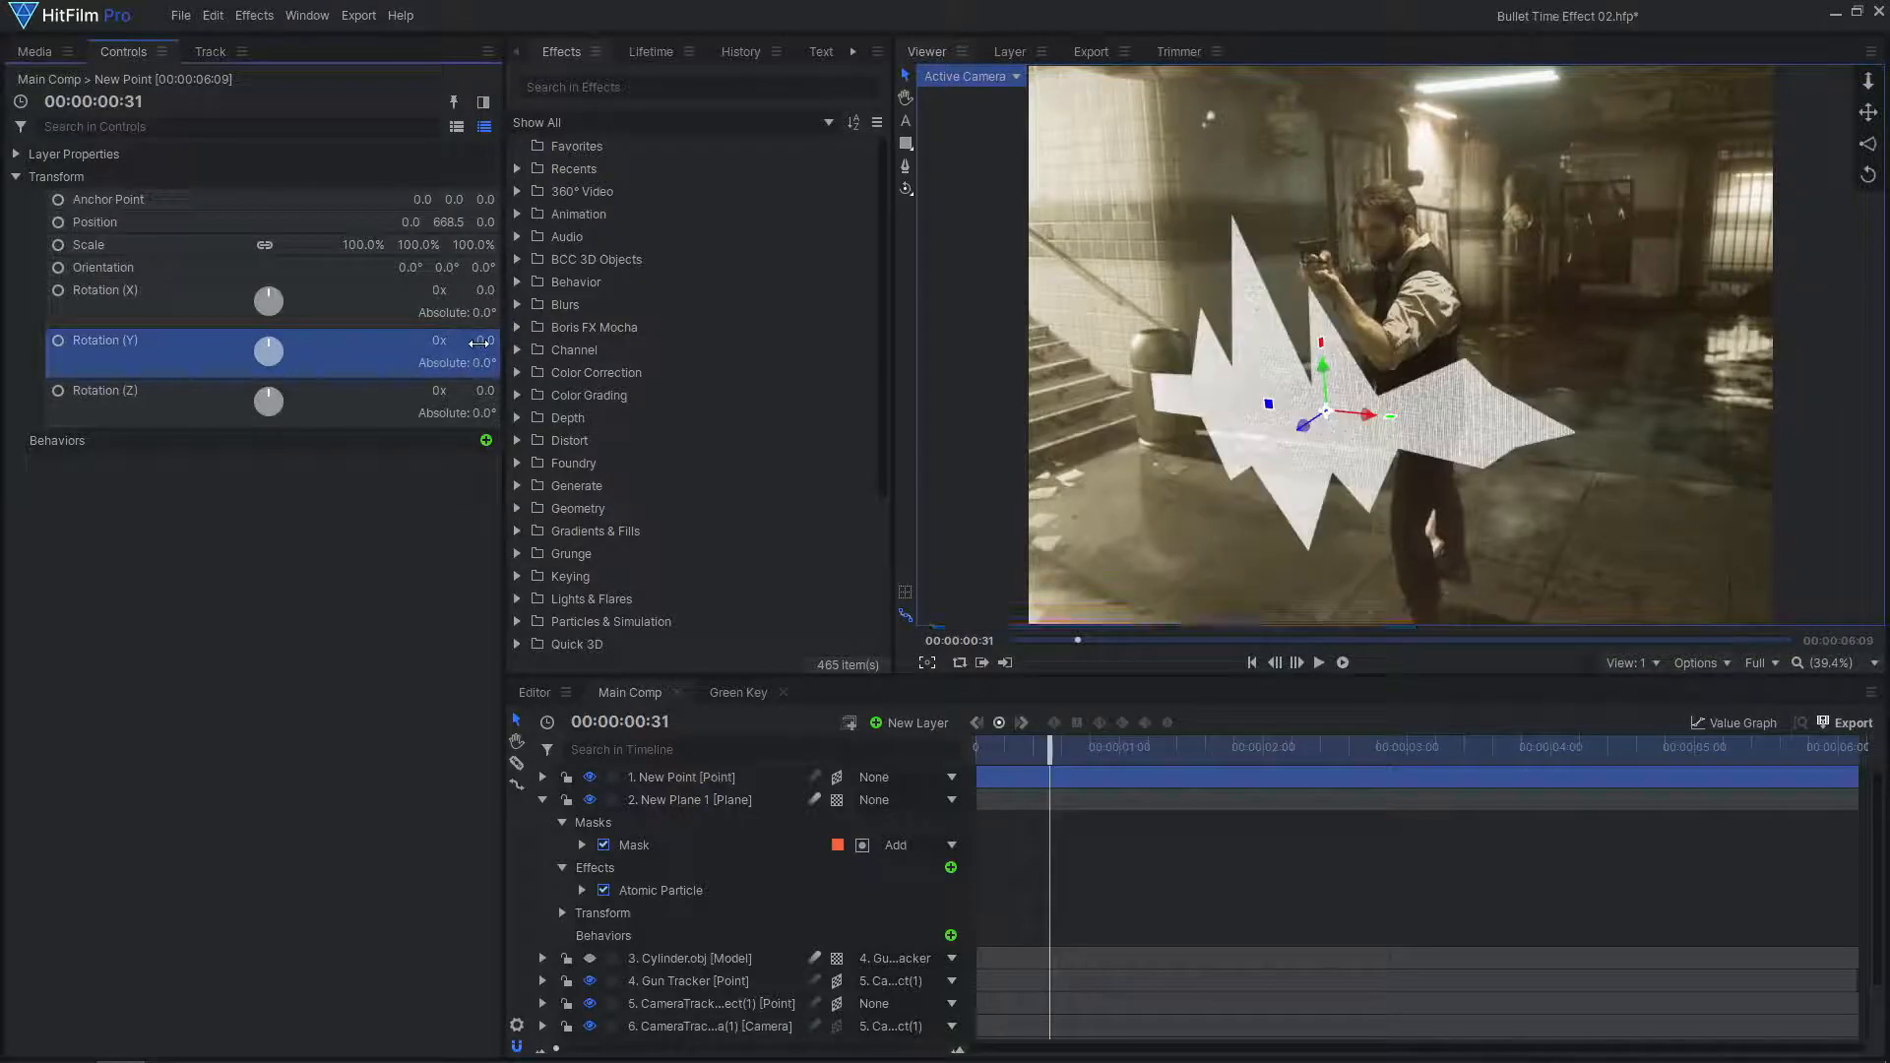
Parent New Point to the Gun Tracker layer and reset the point's transform
click(942, 778)
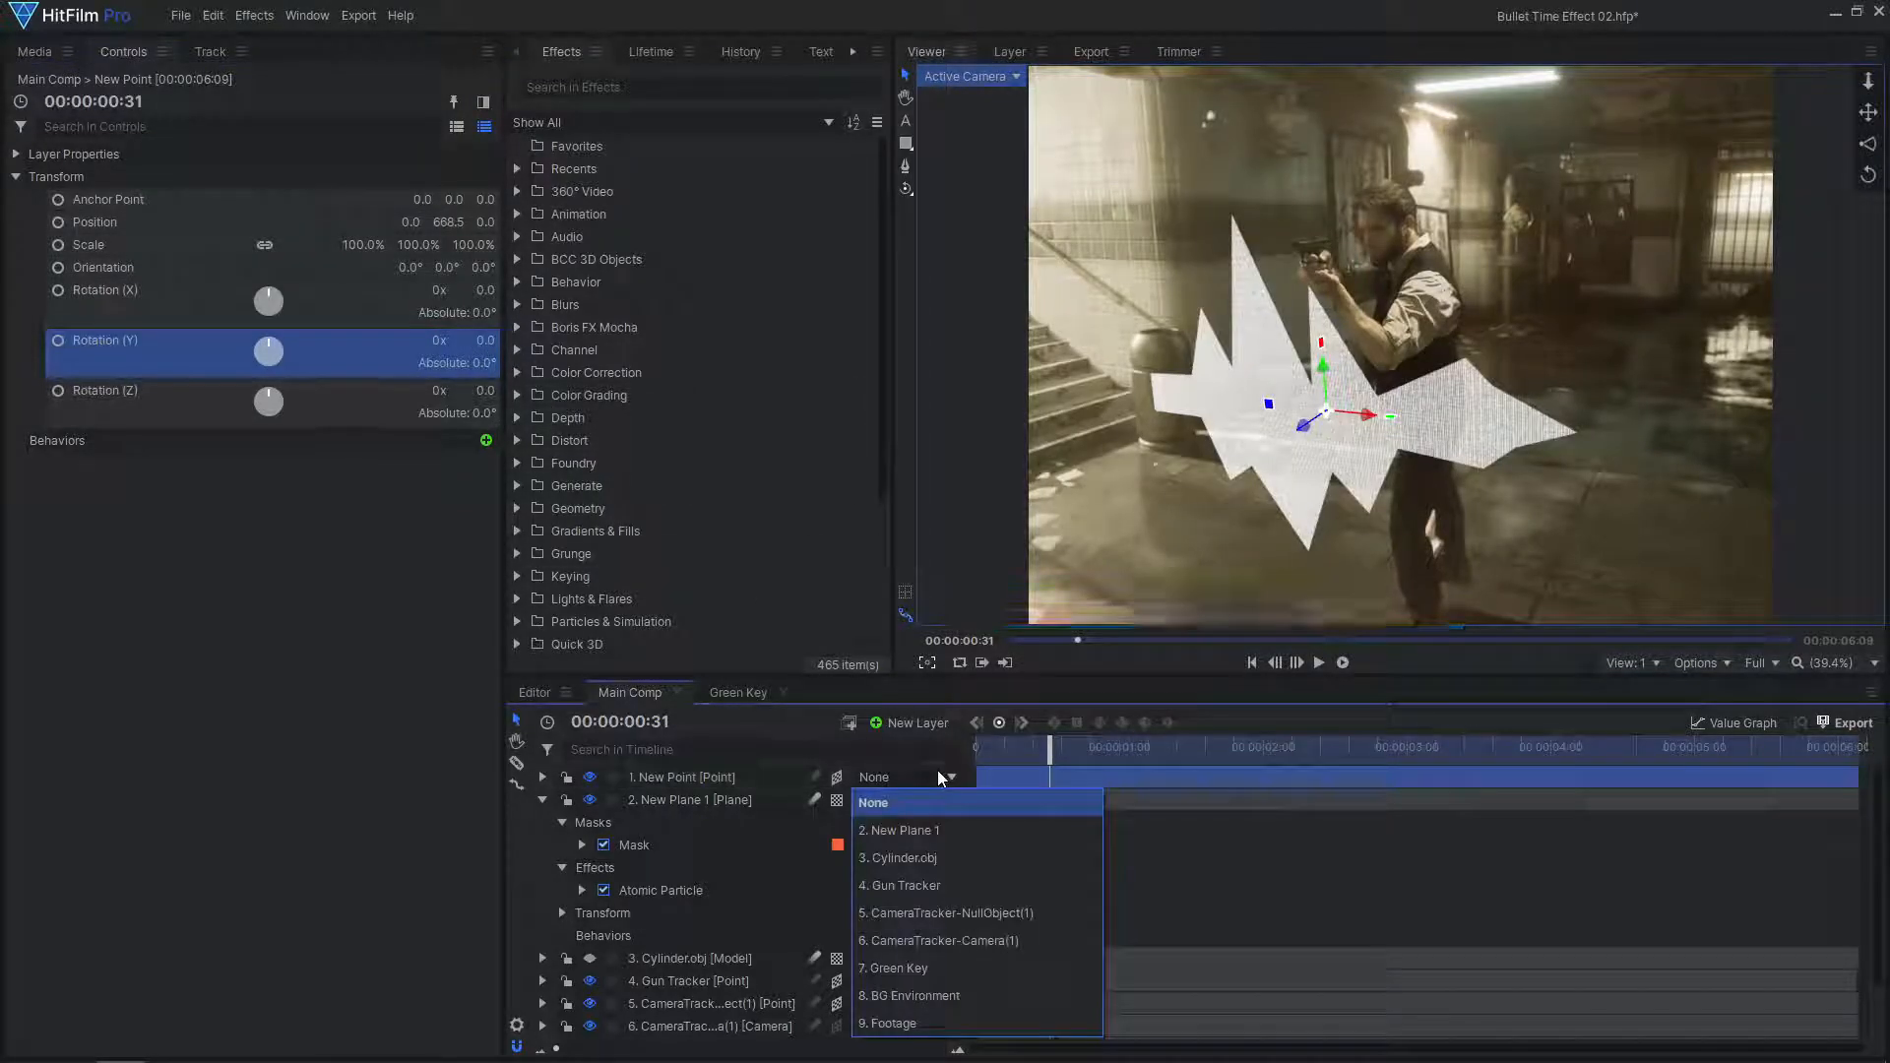
click(913, 886)
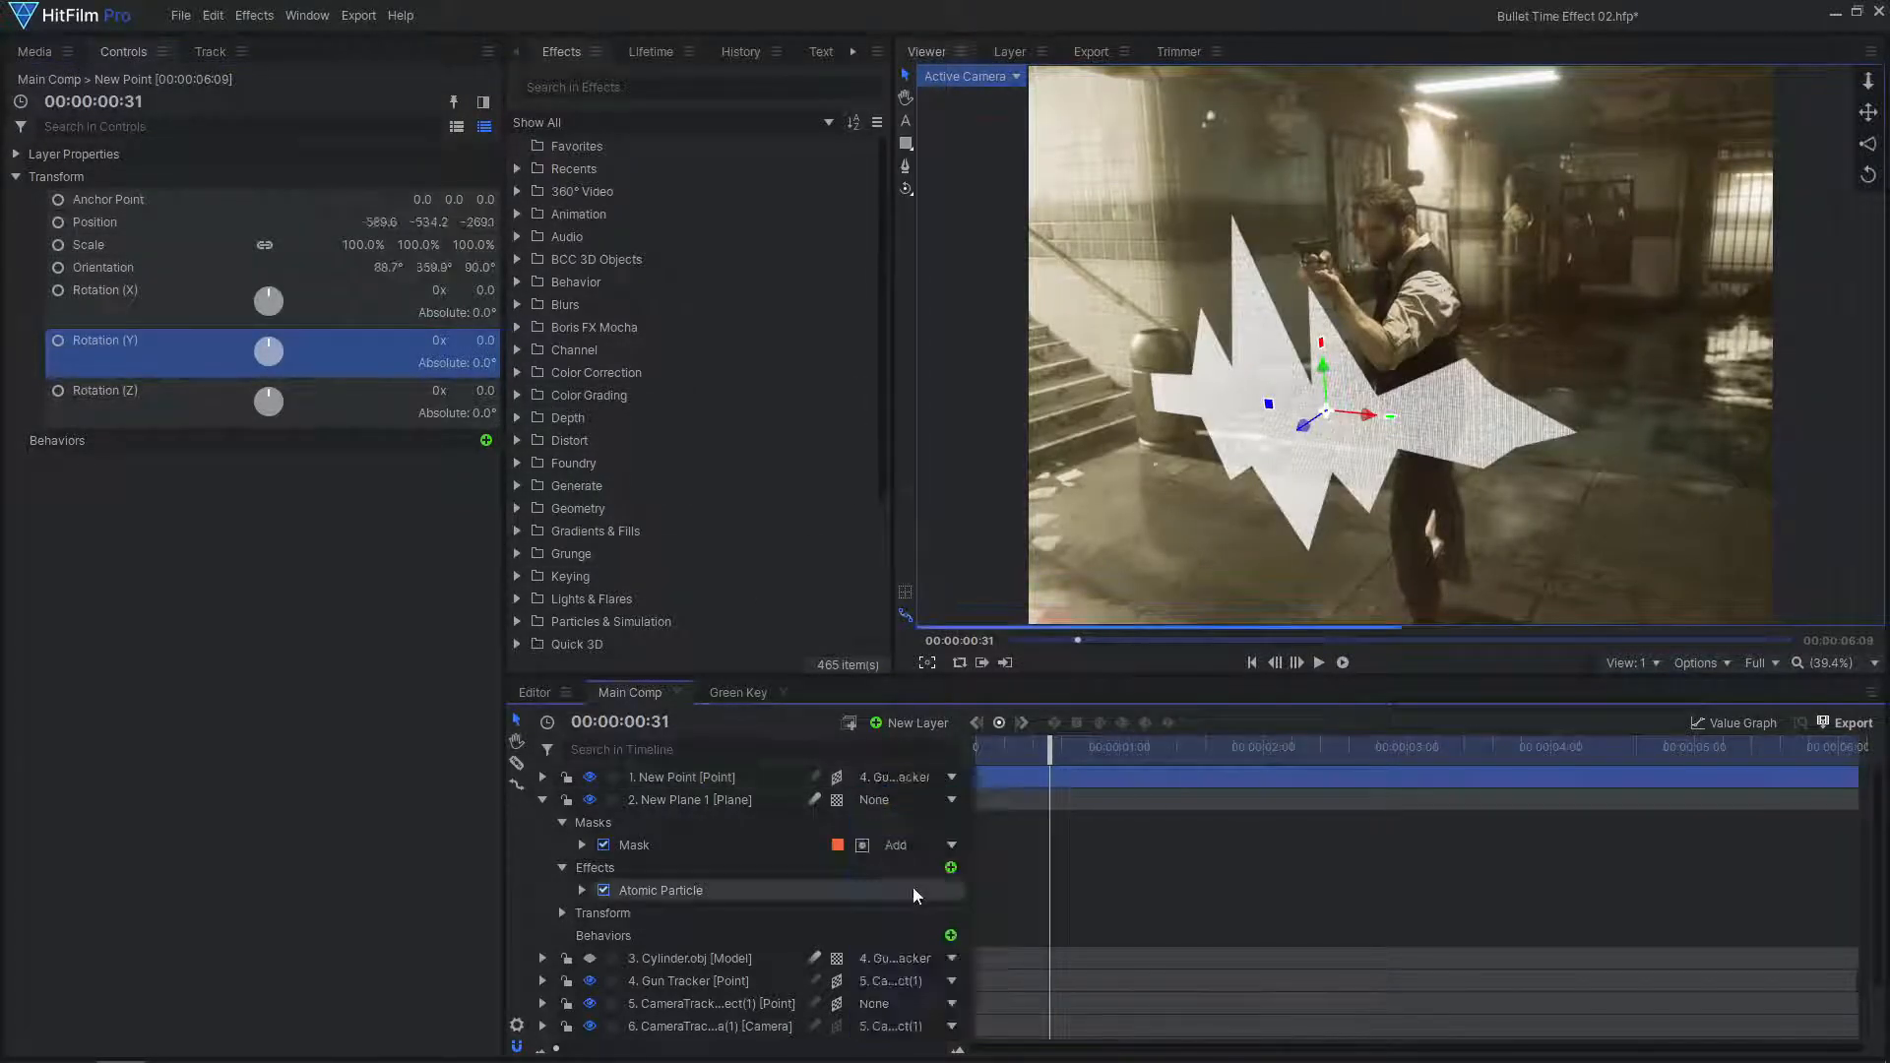
click(162, 179)
click(197, 209)
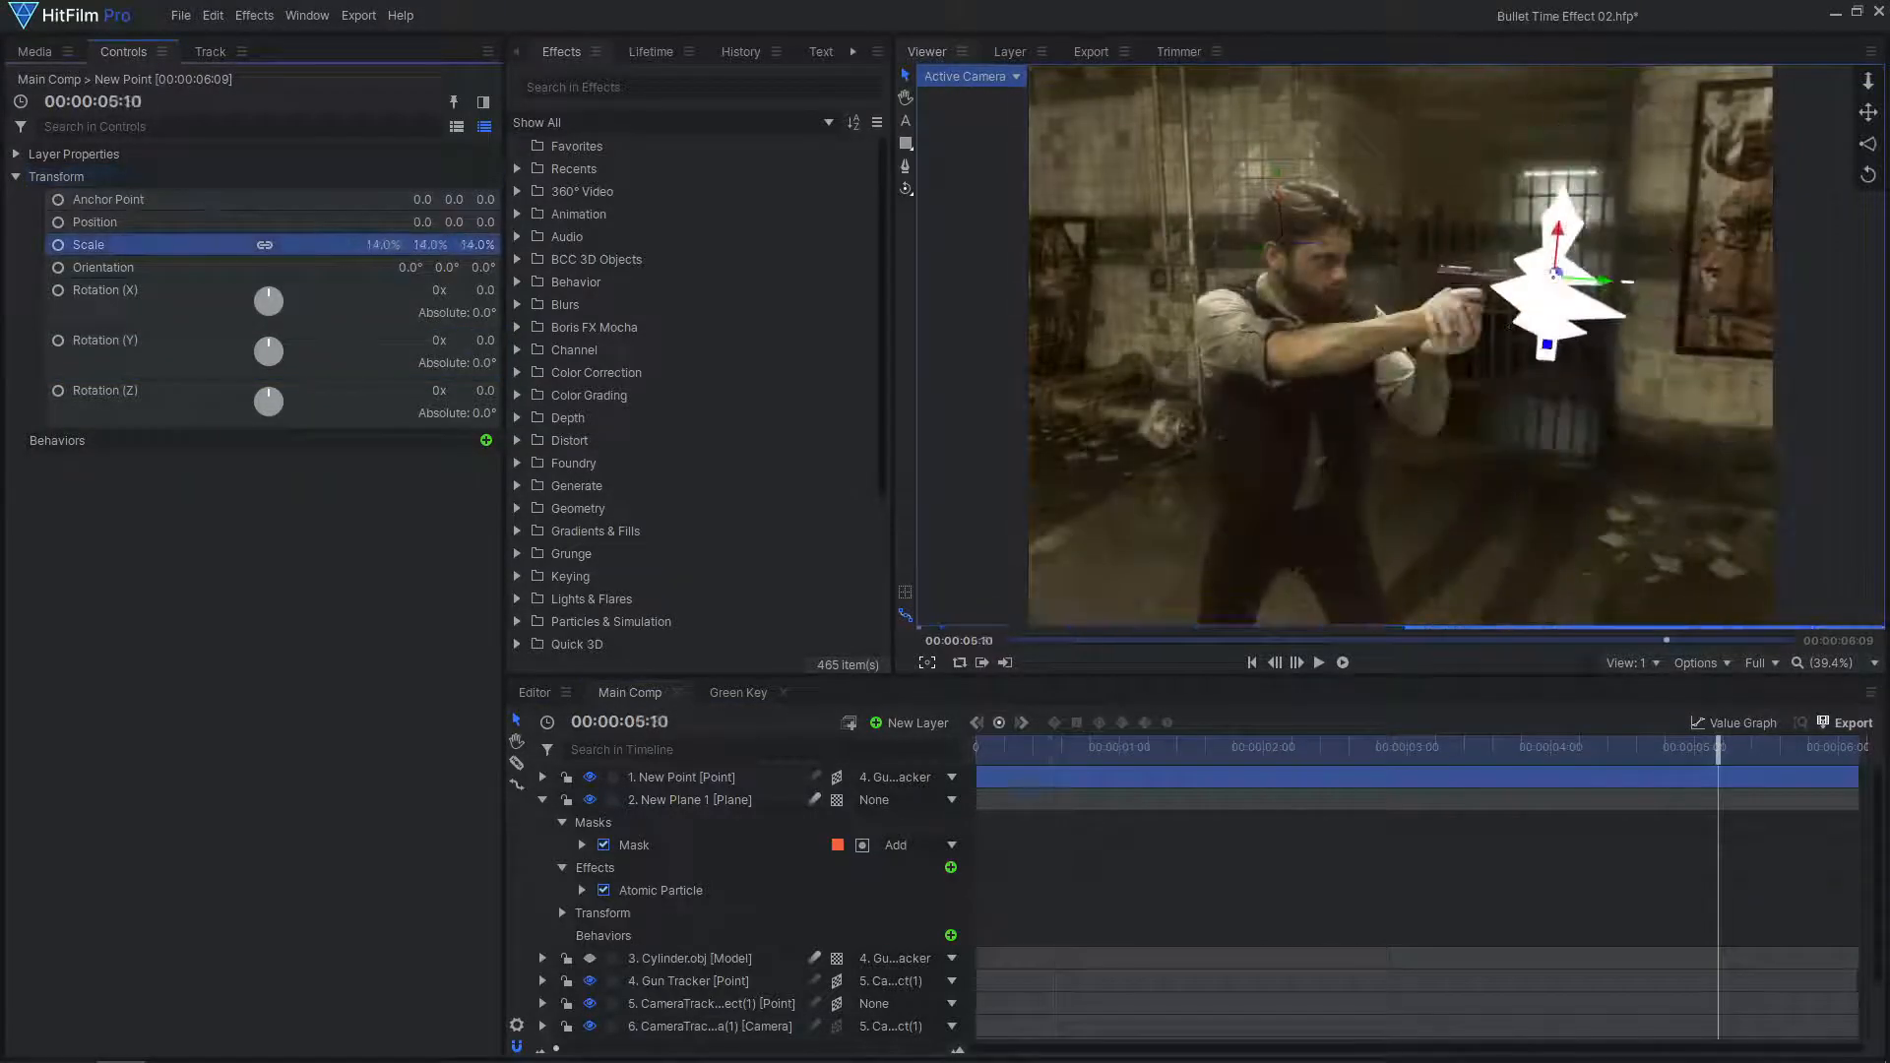
Scale New Point to 7% and set its Z rotation to -90° so the spiky shape extends forward from the barrel
drag(396, 245, 389, 245)
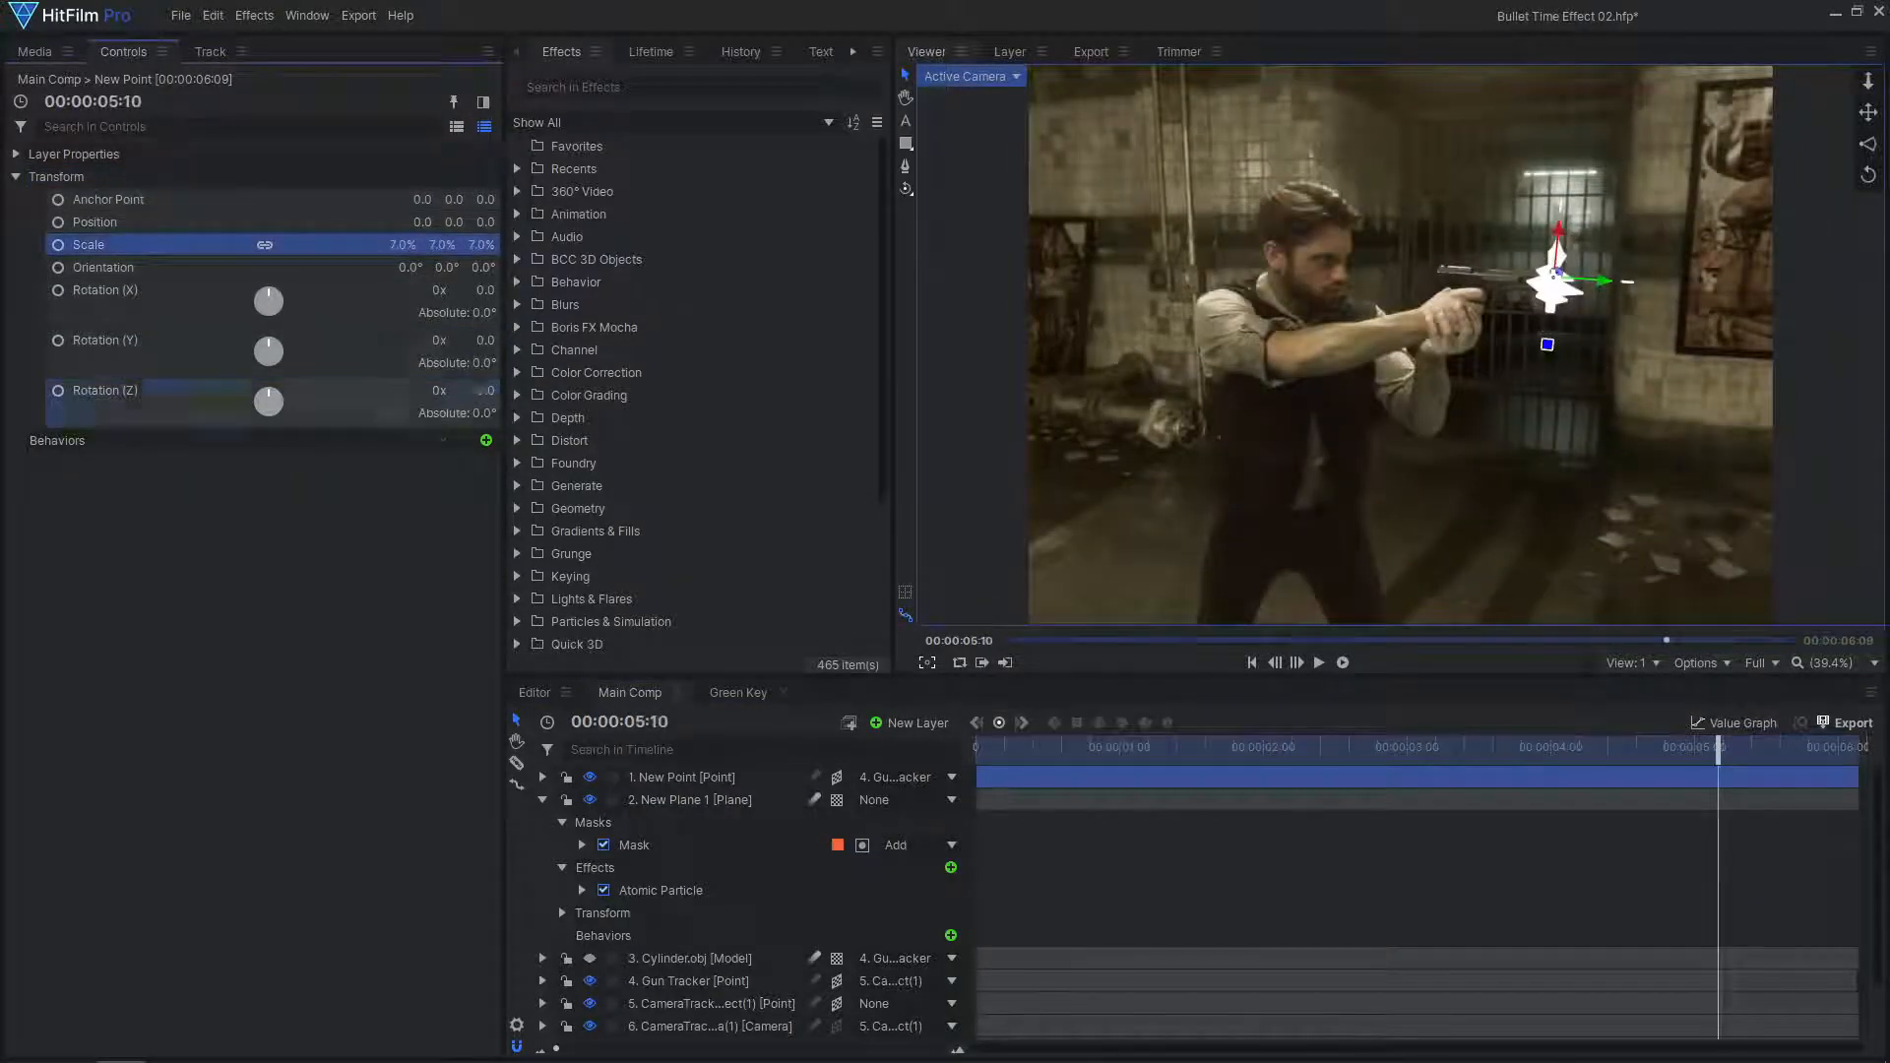
drag(490, 385, 485, 385)
text(-90)
key(Return)
scroll(1603, 315, up, 8)
drag(1530, 238, 1638, 246)
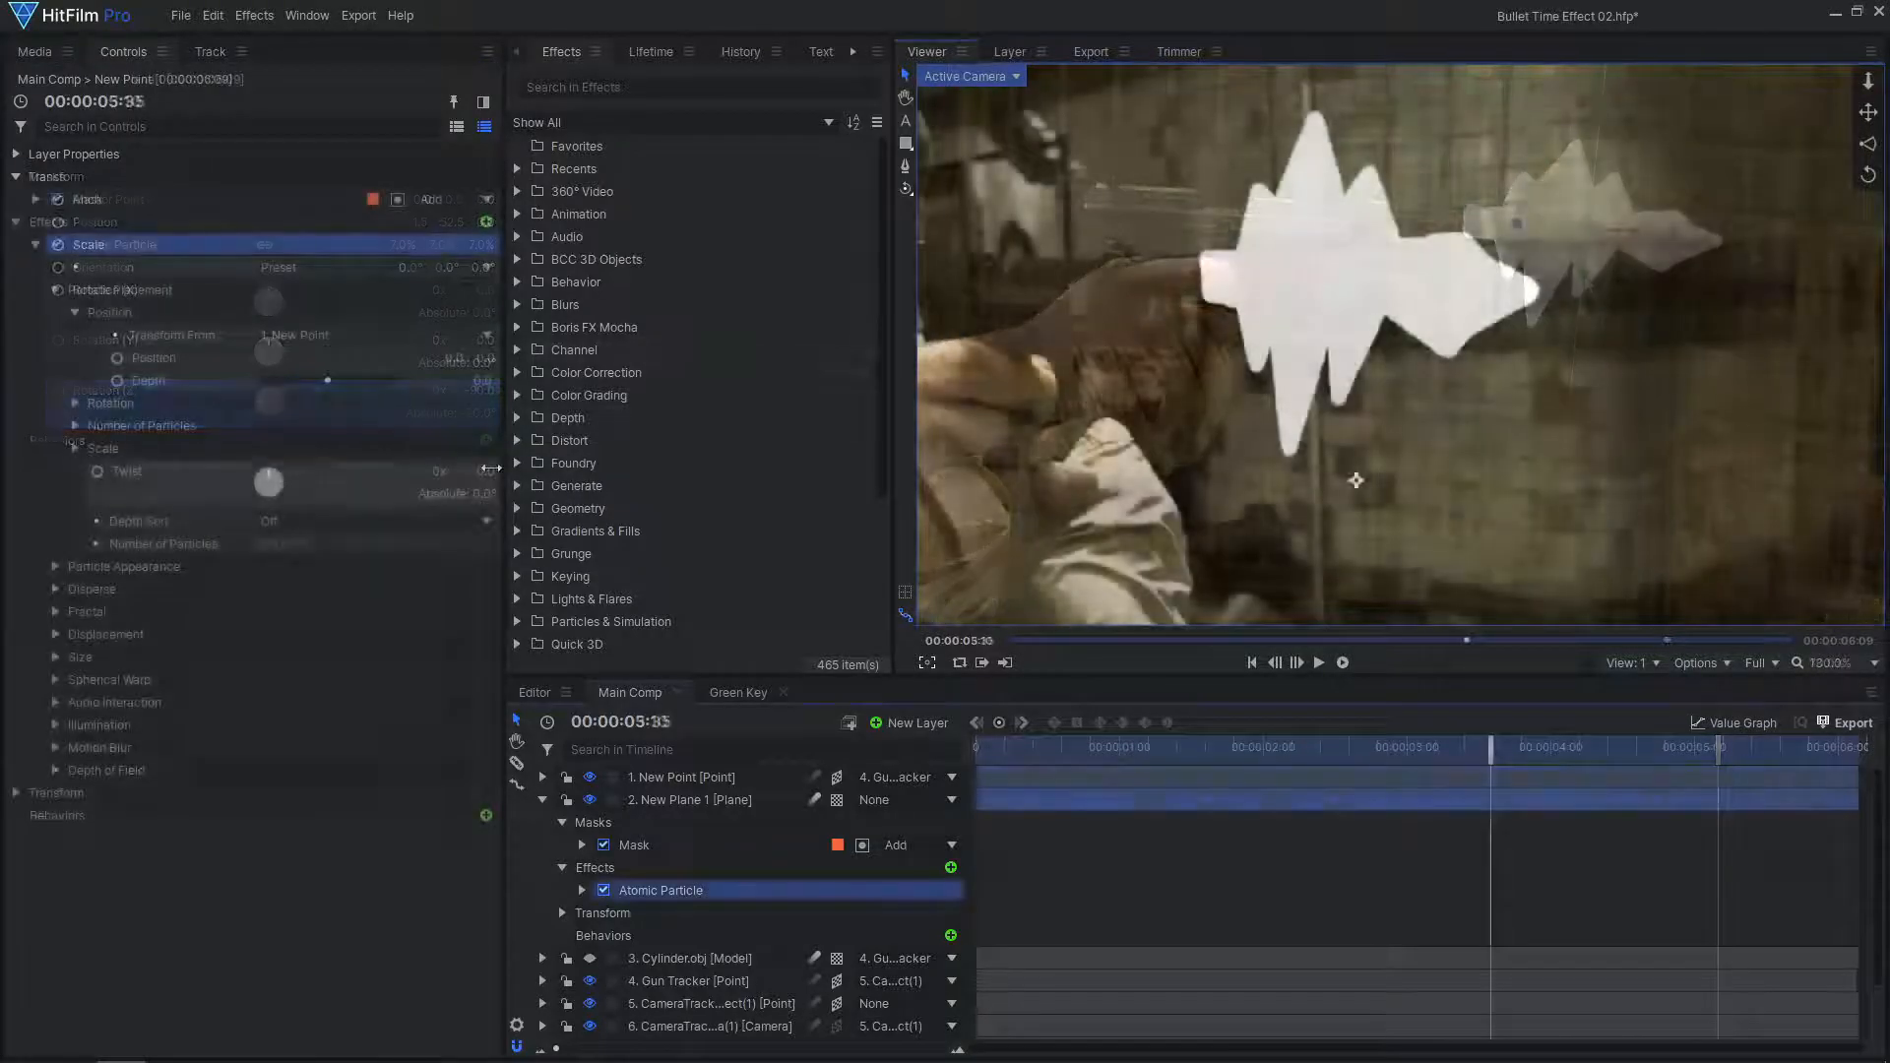
Set the Atomic Particle twist to 360° and give the particles a size of 1.00 with the Add blend mode
drag(479, 471, 645, 472)
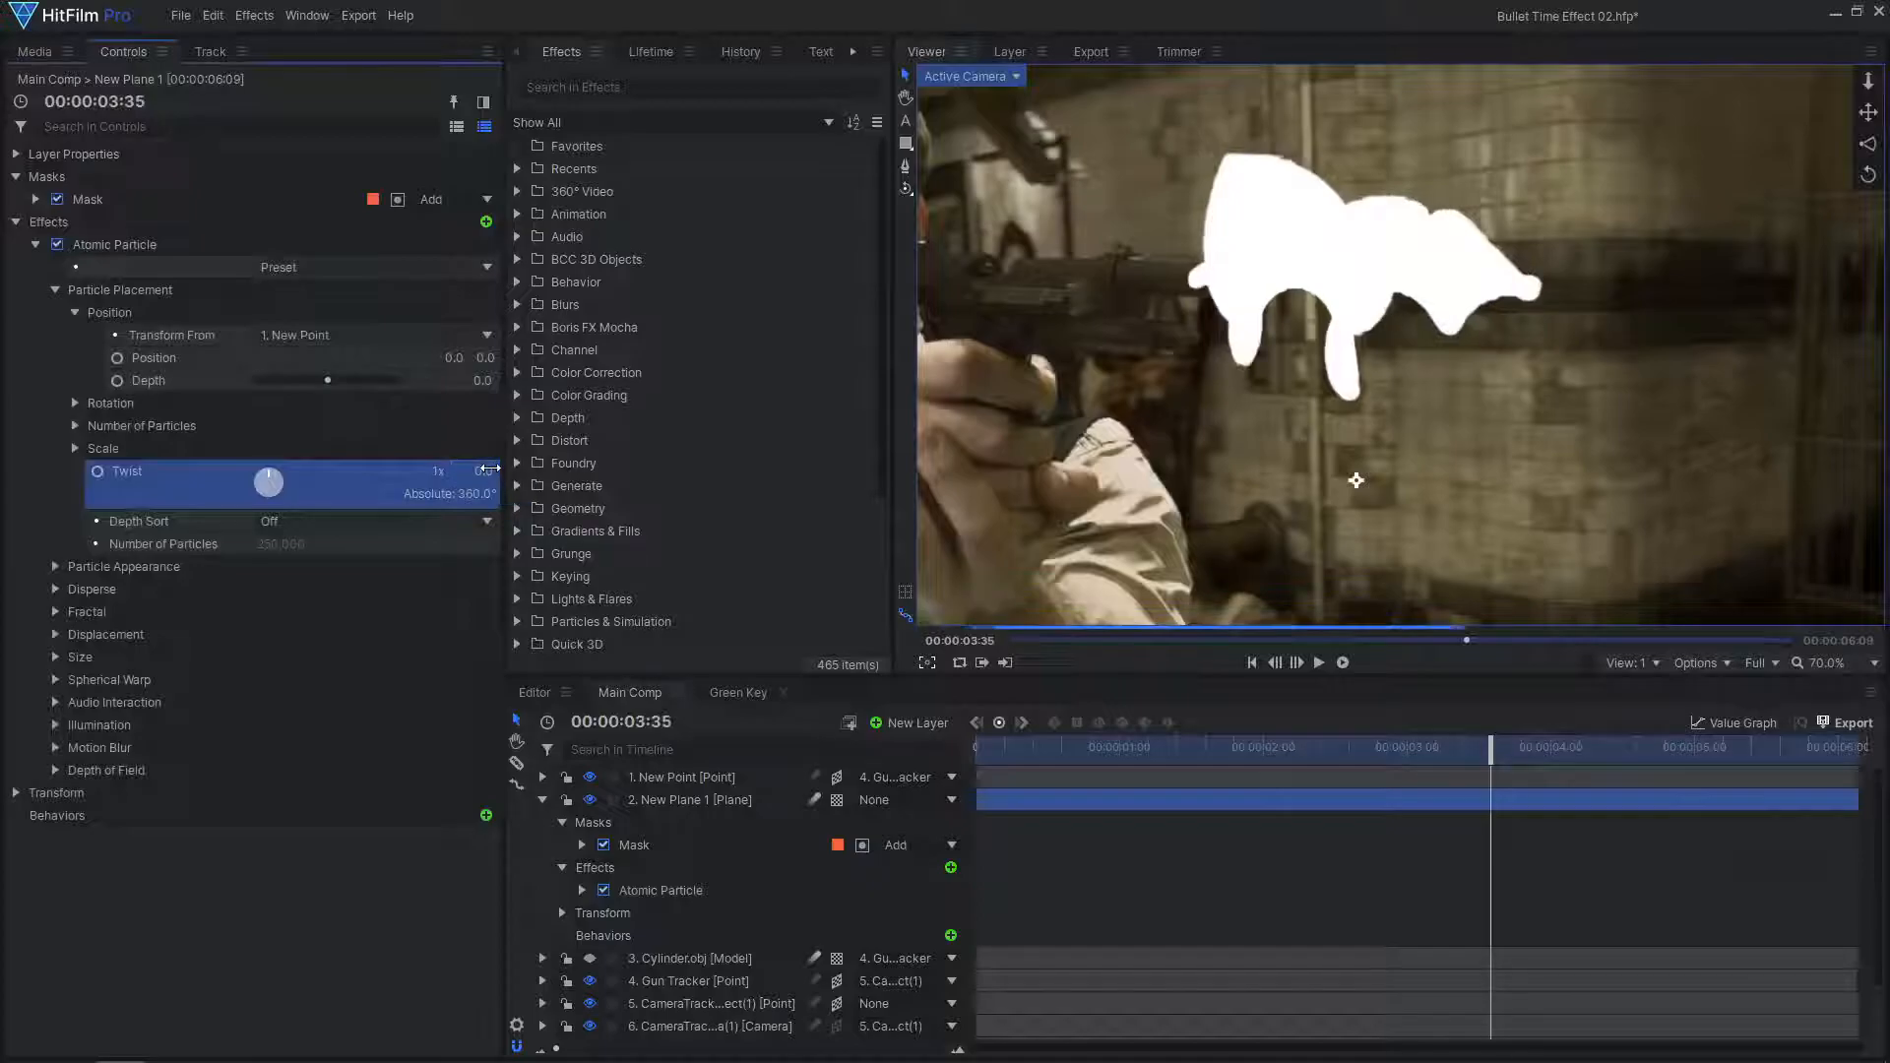
click(55, 566)
click(447, 686)
click(433, 719)
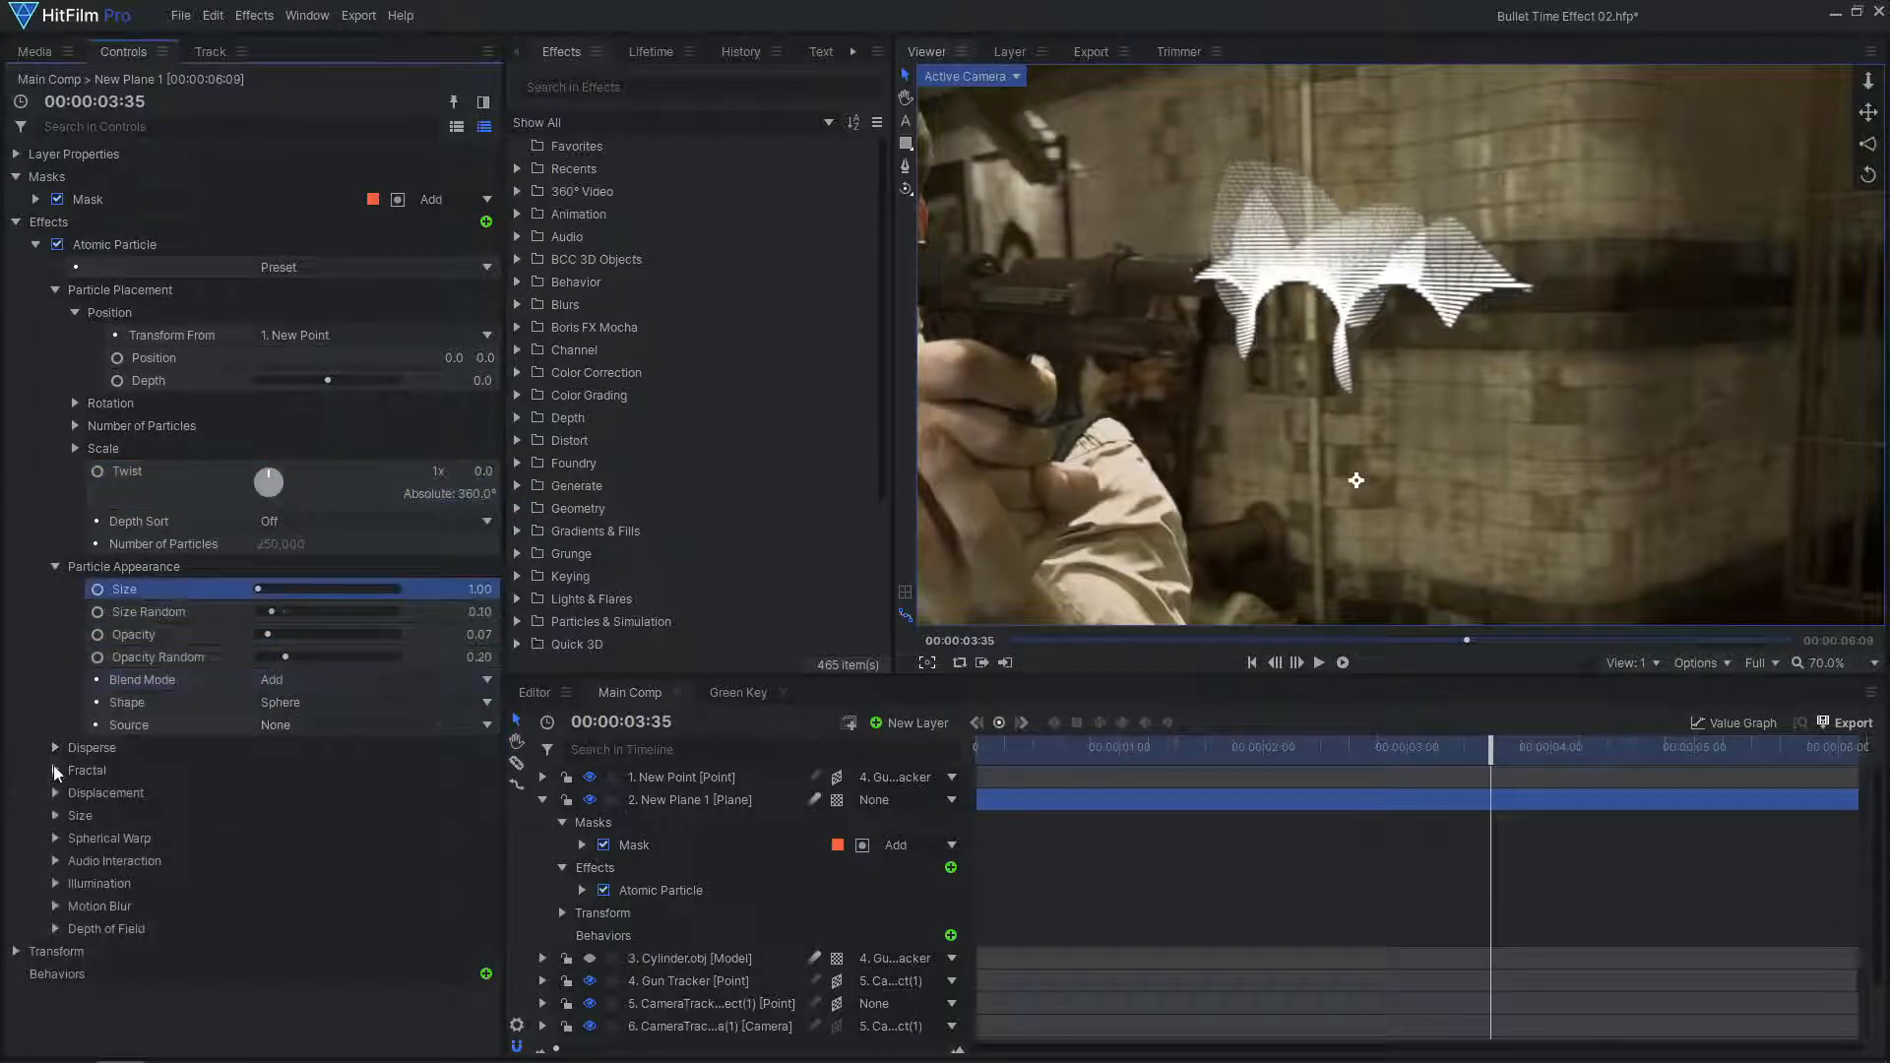
Set the fractal Displace Strength to about 146 and Wavelength to 5%, and increase the particle size
click(55, 771)
drag(464, 794, 477, 794)
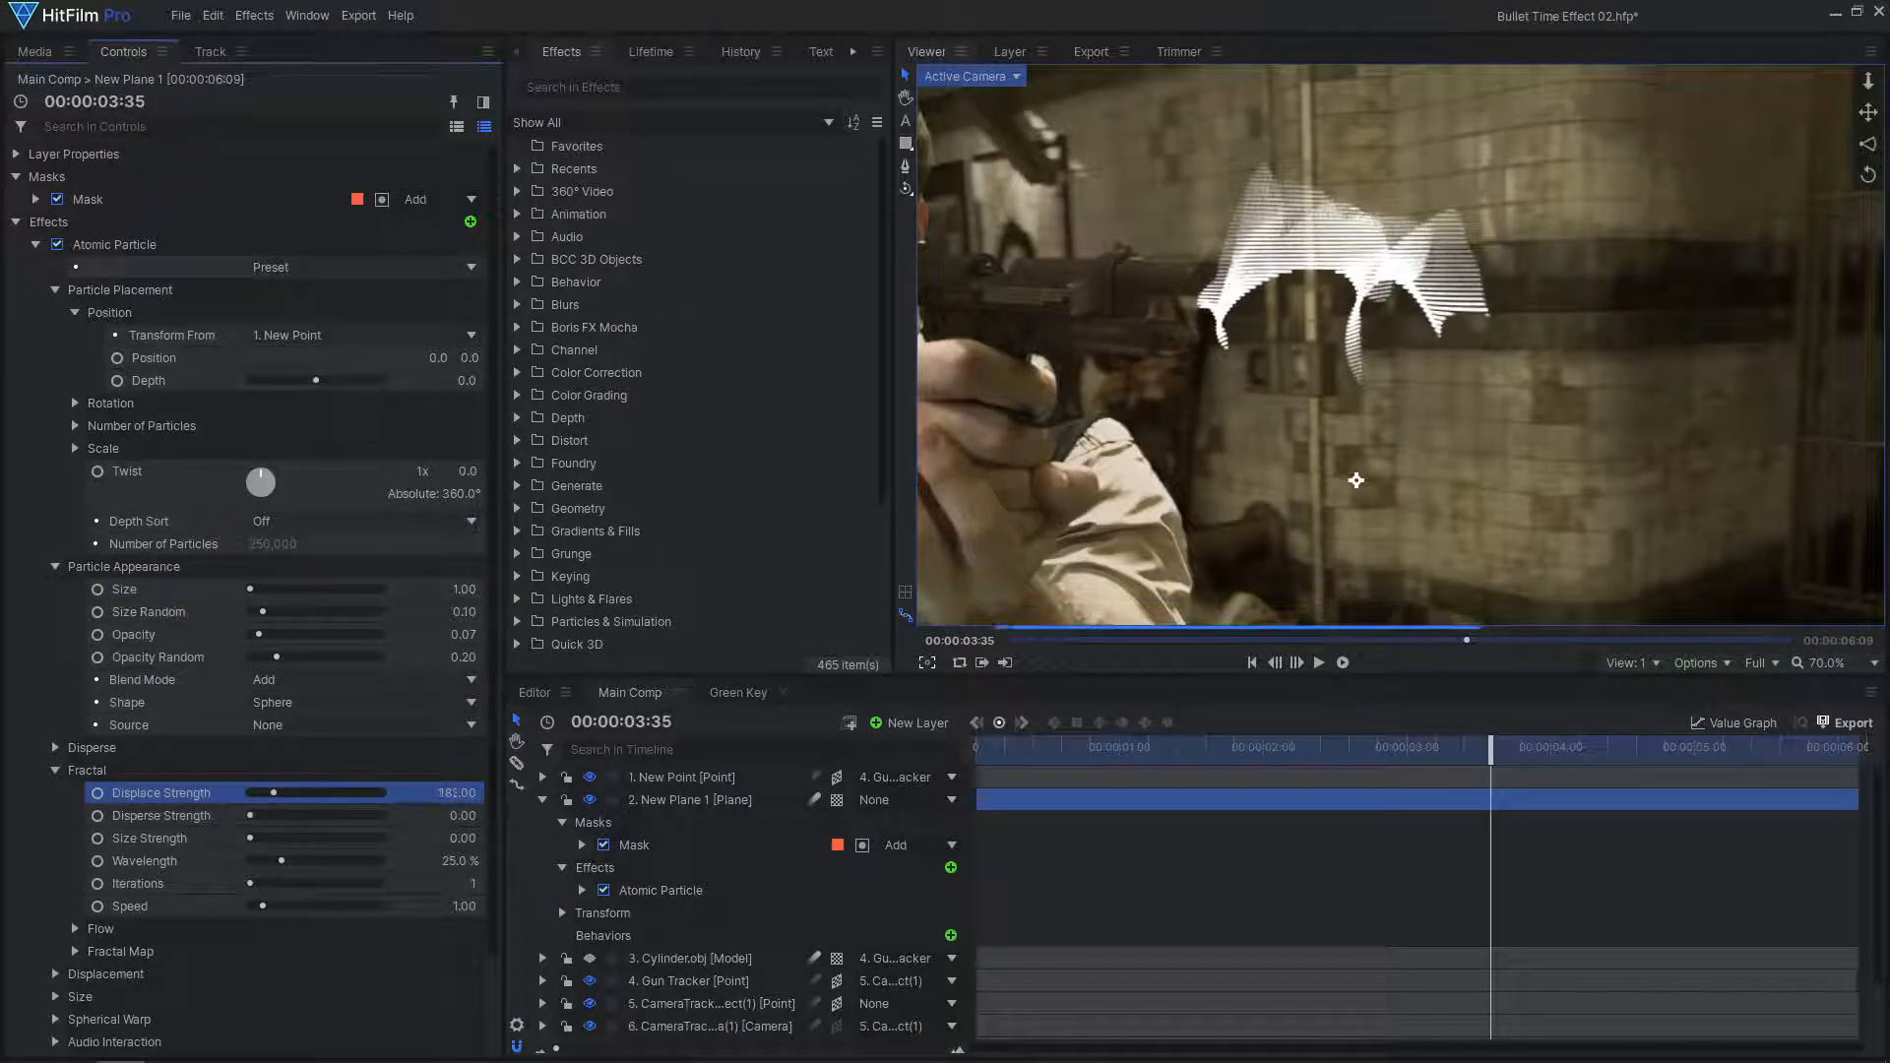
drag(460, 861, 440, 861)
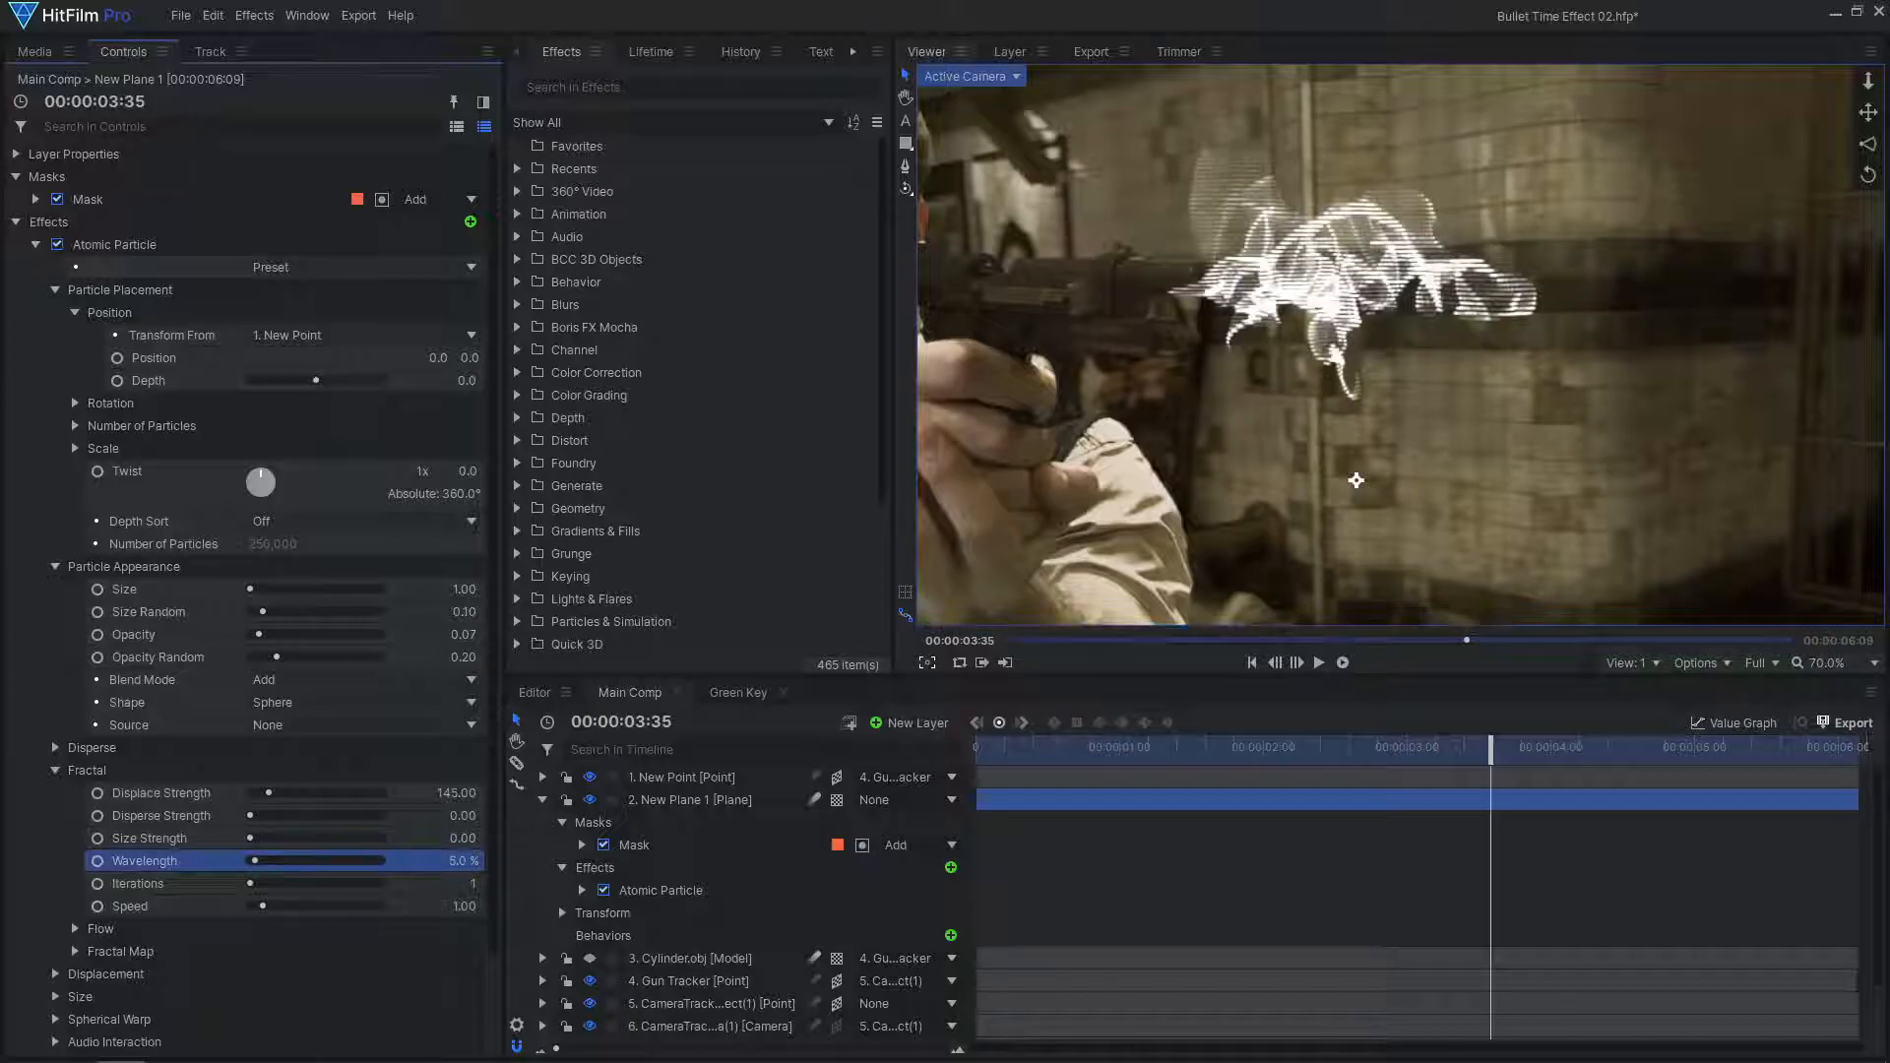
click(450, 792)
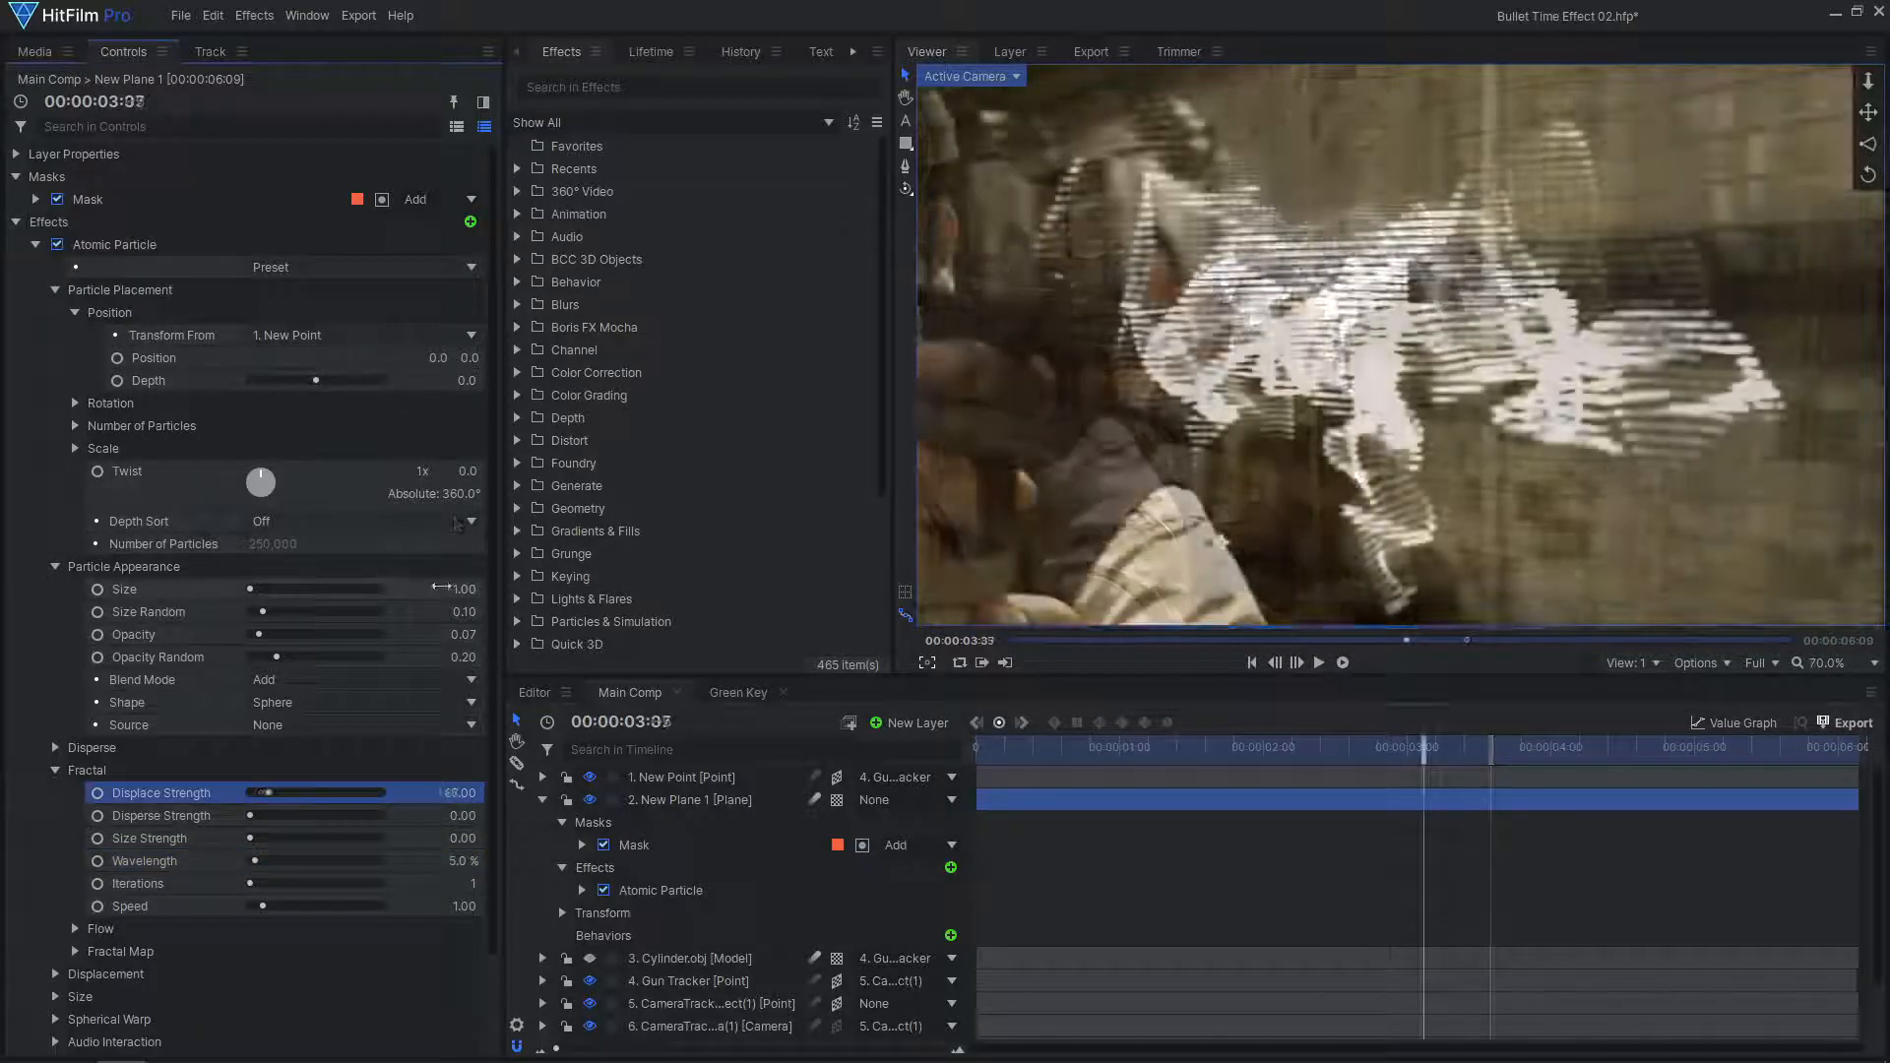
text(2)
key(Return)
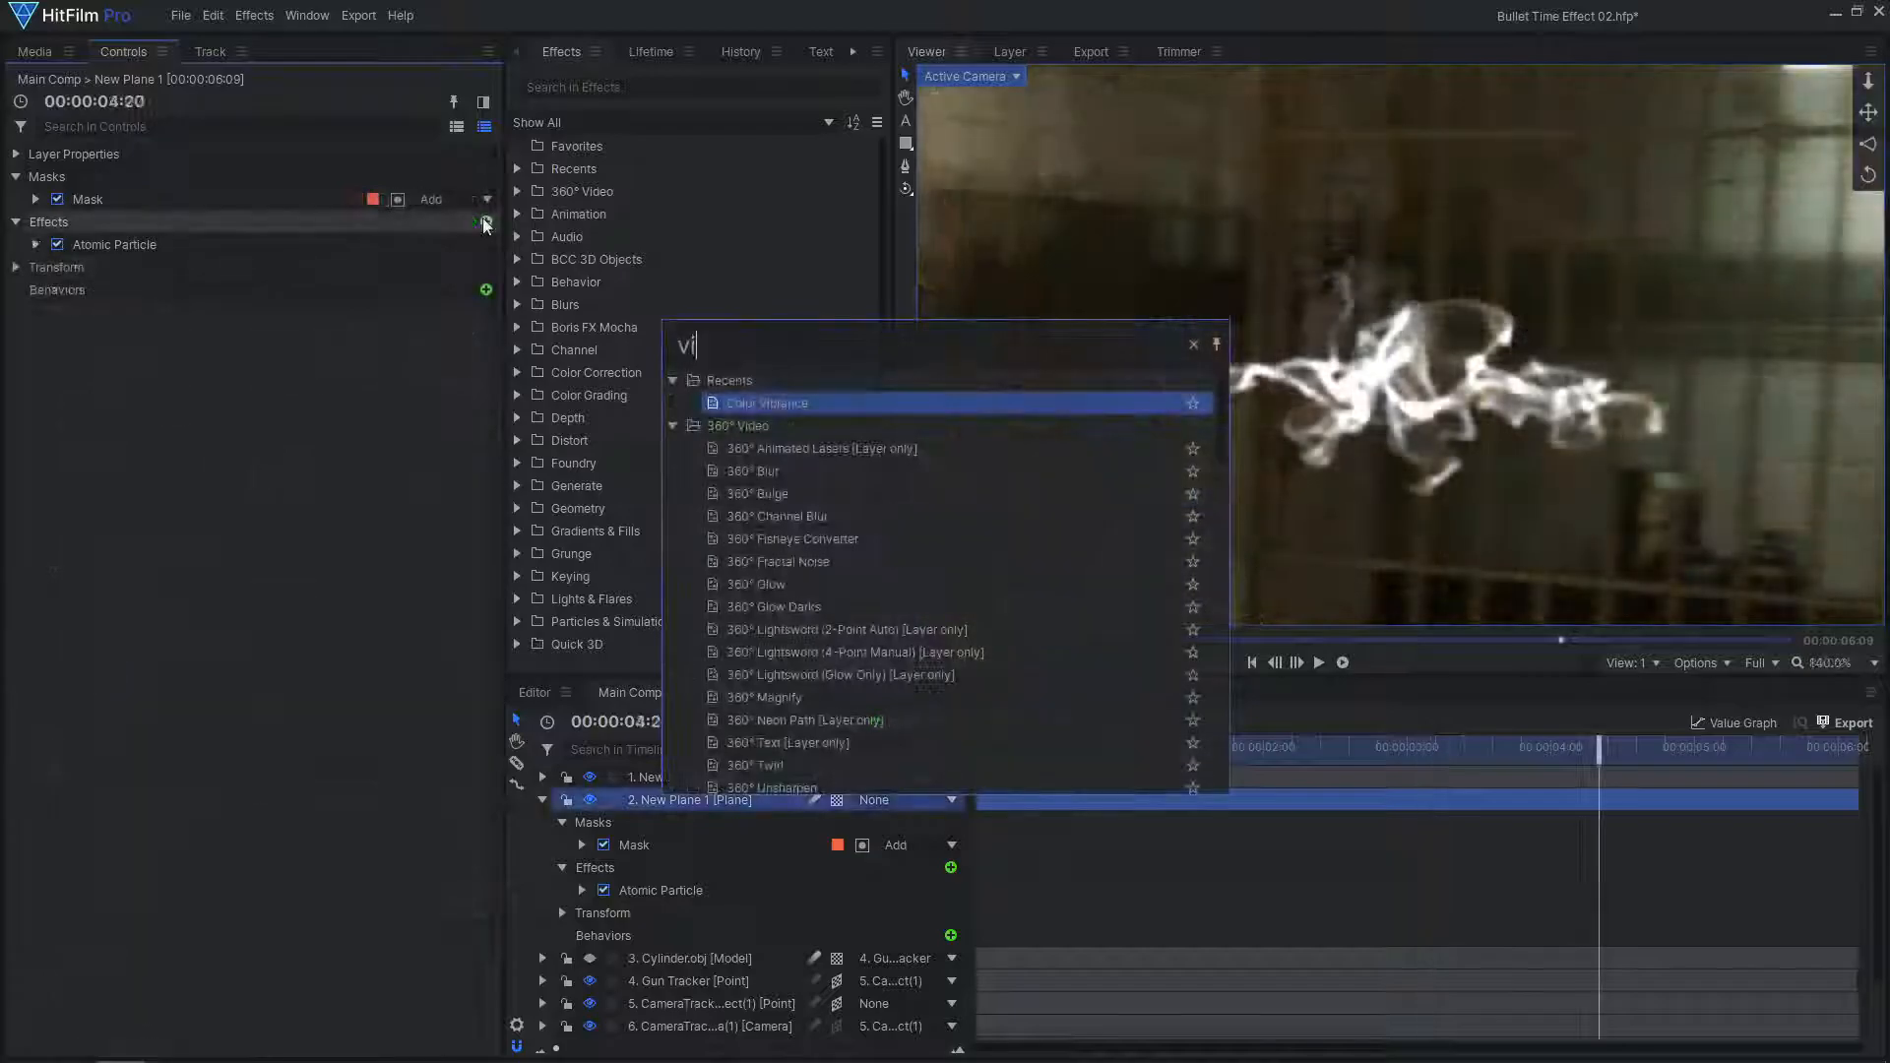
Add the Color Vibrance effect to the particle plane and choose its Flames preset
text(b)
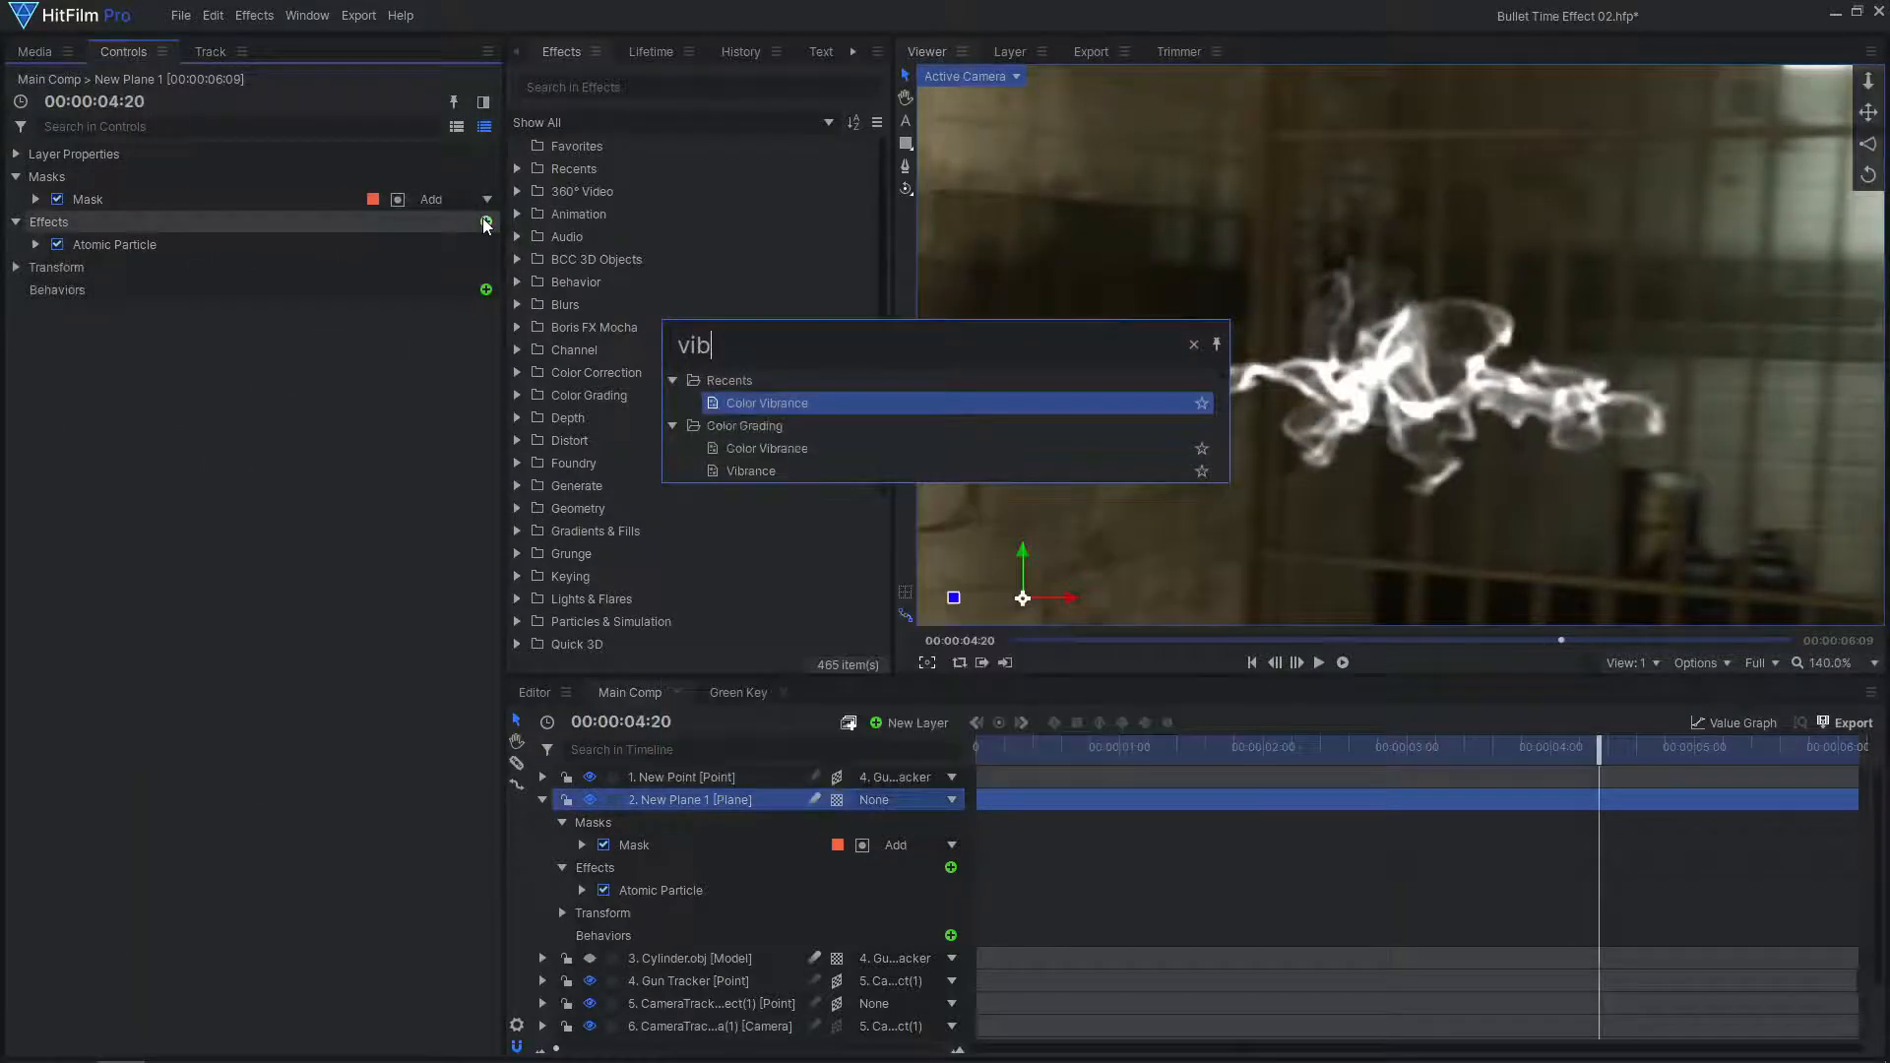
key(Return)
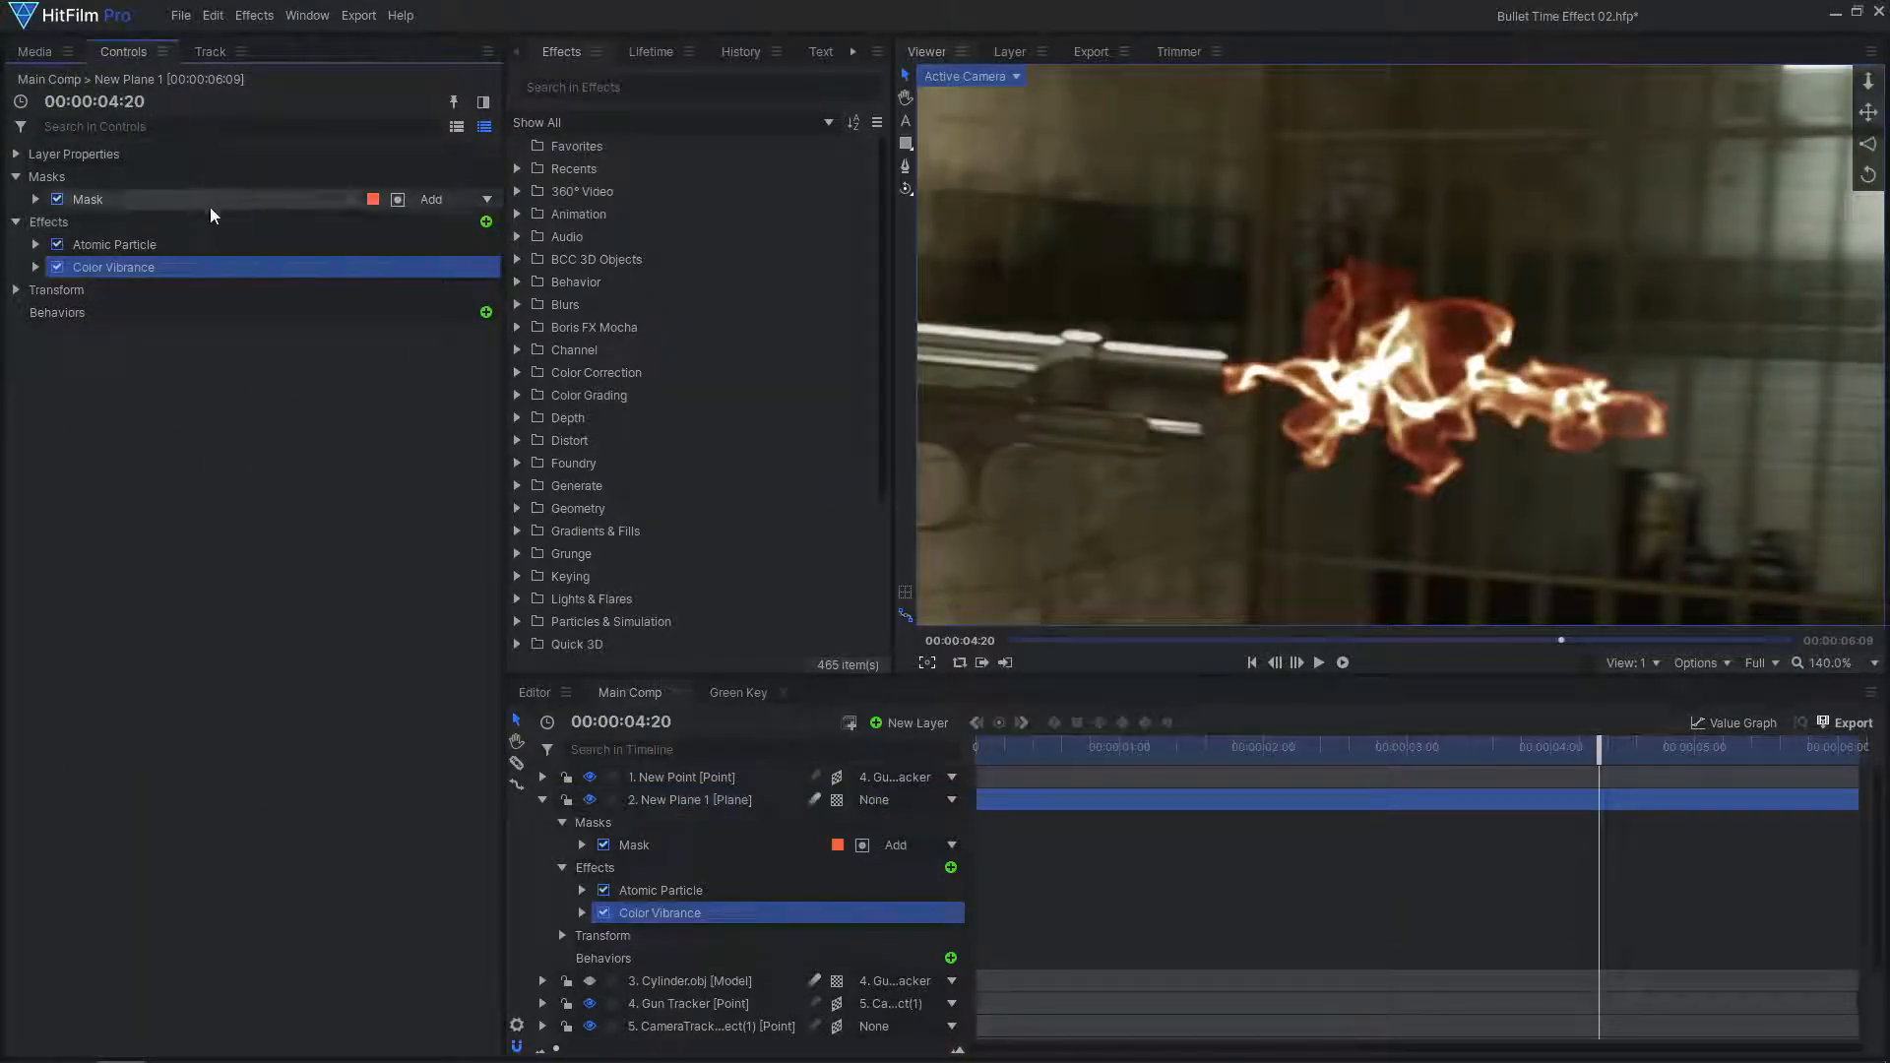
click(37, 269)
click(349, 290)
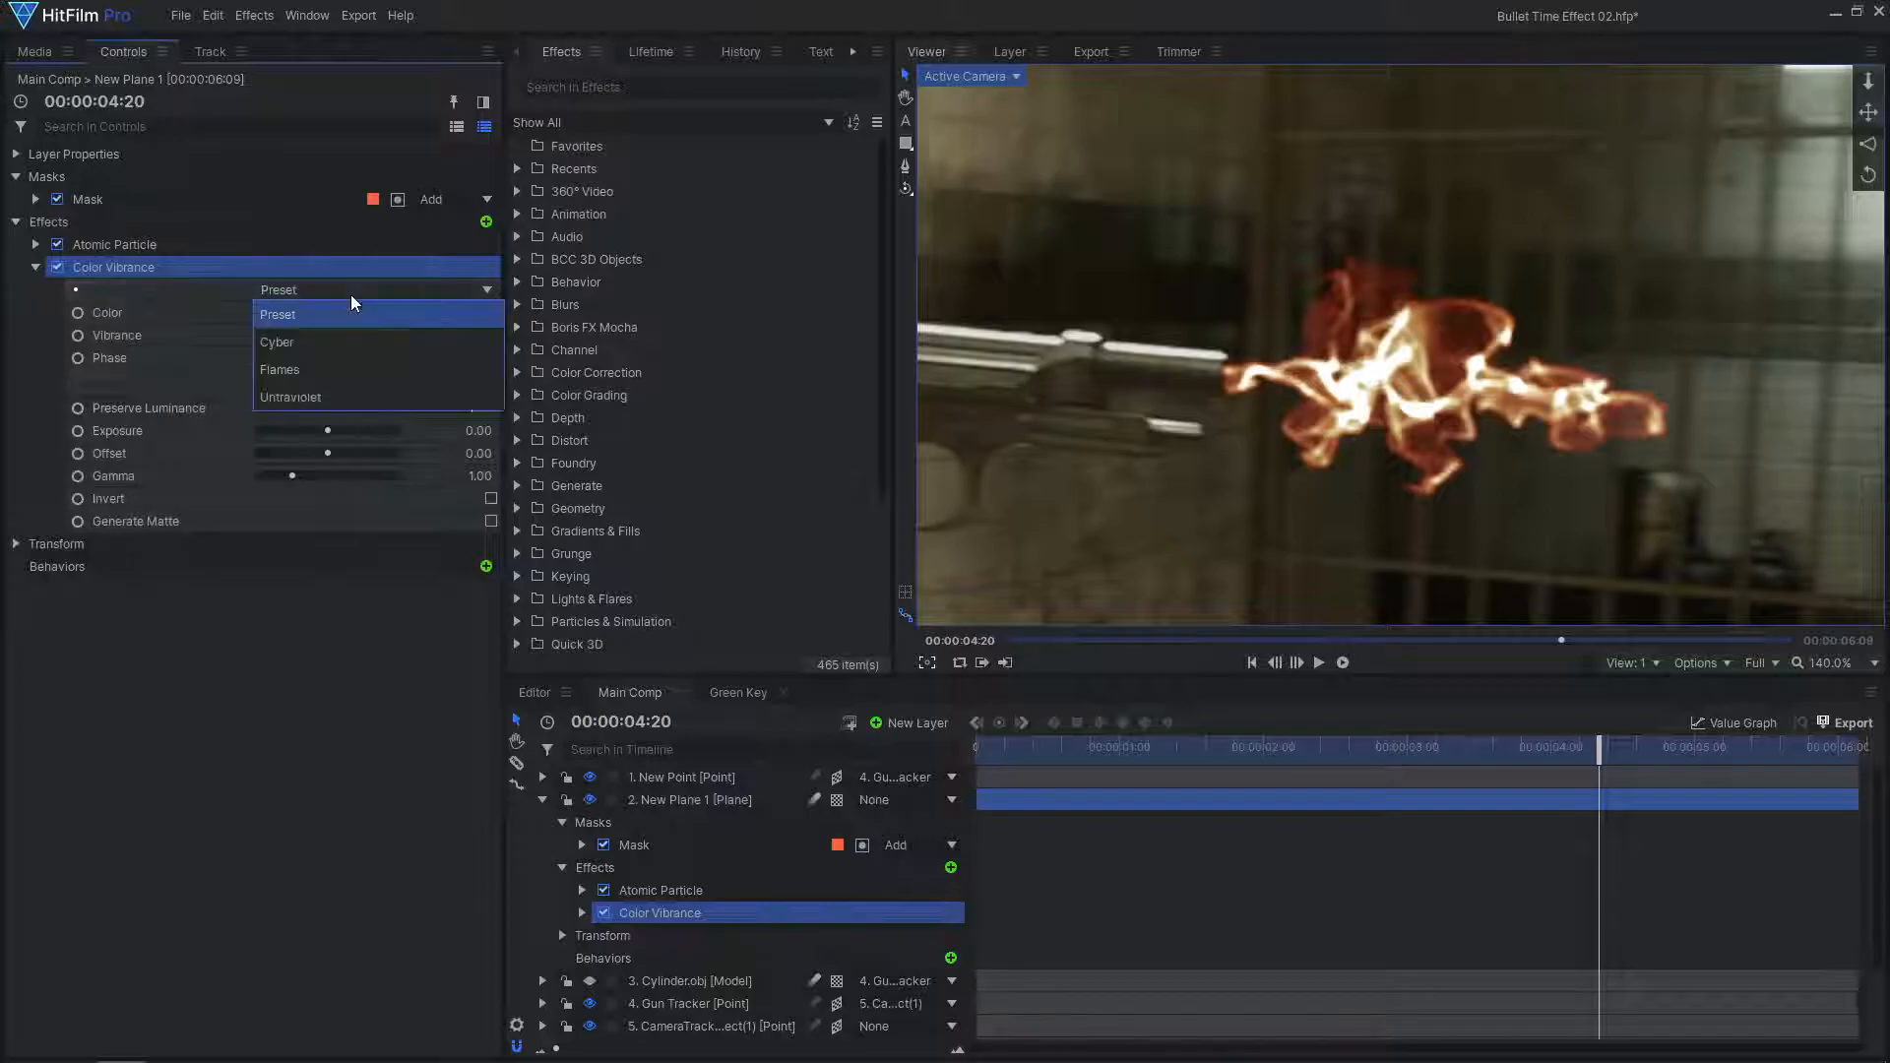
click(279, 369)
Add the layer-only Displacement effect to the particle plane and toggle it to compare the flames with and without it
click(486, 222)
text(displace)
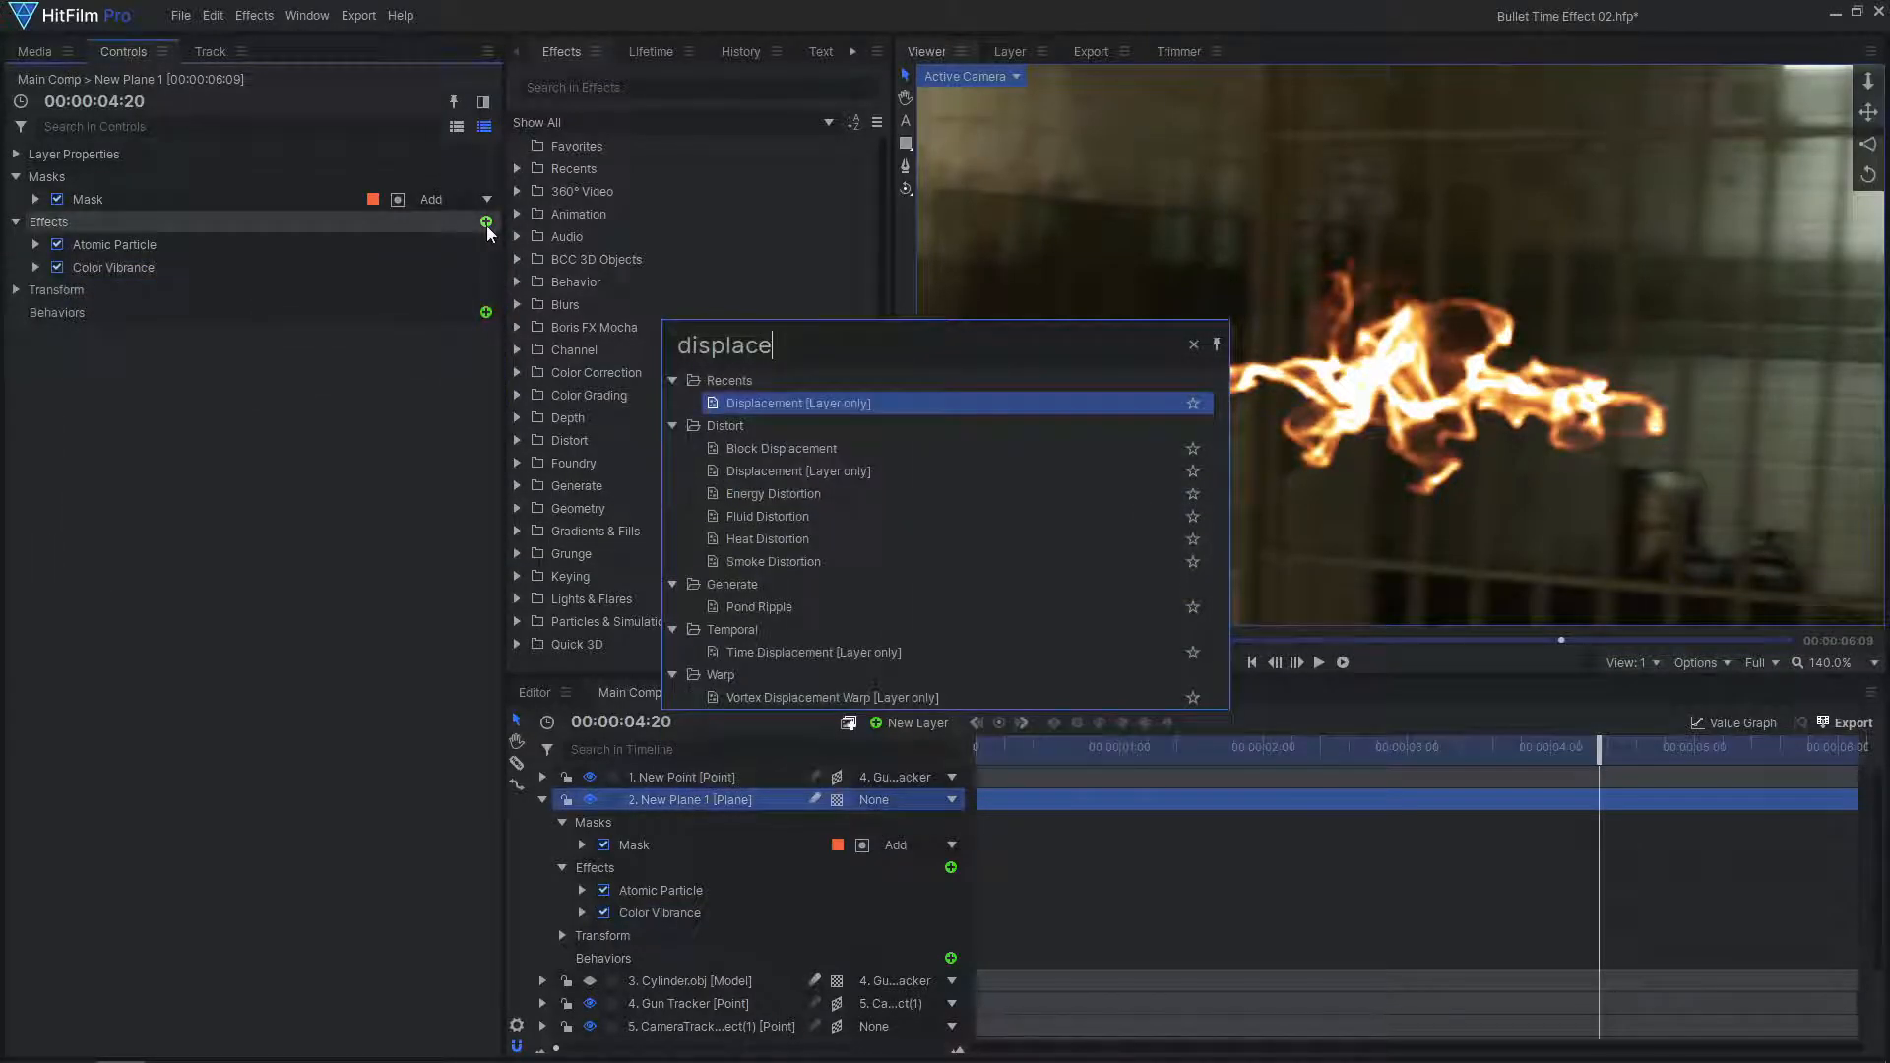
key(Return)
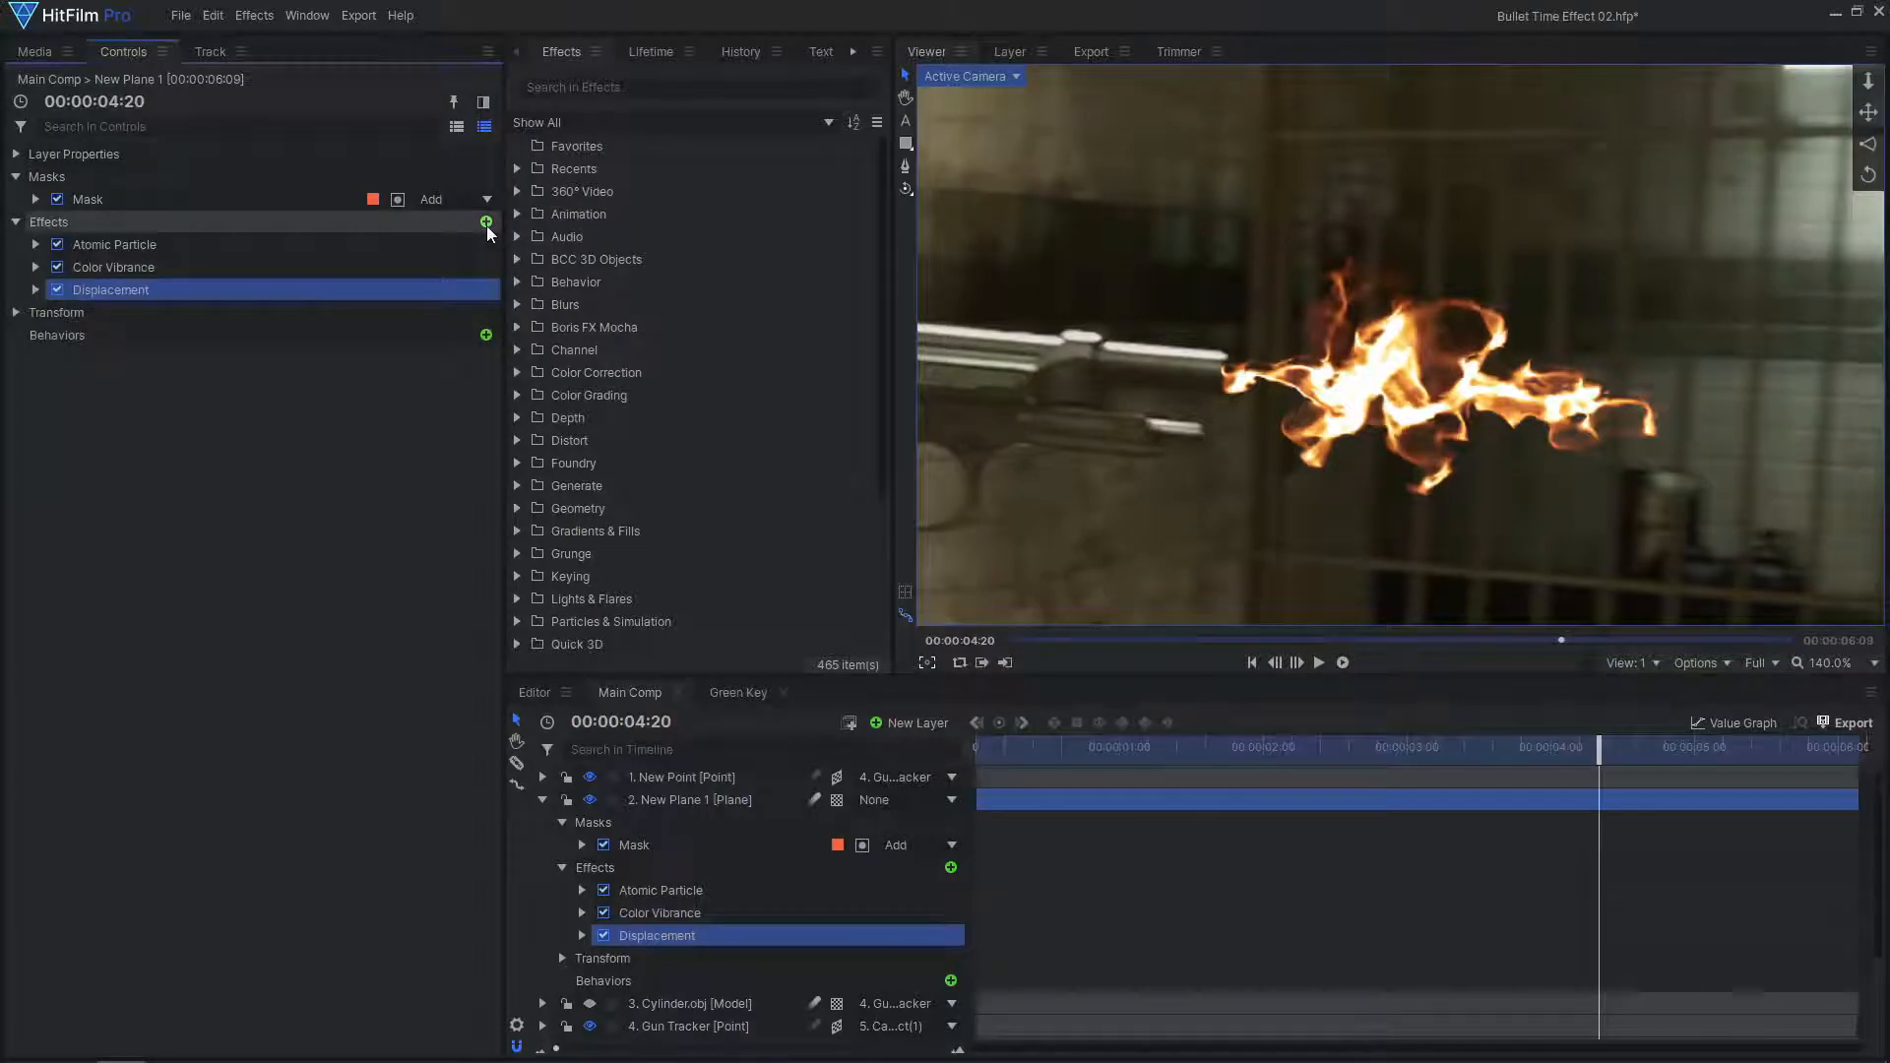
click(35, 290)
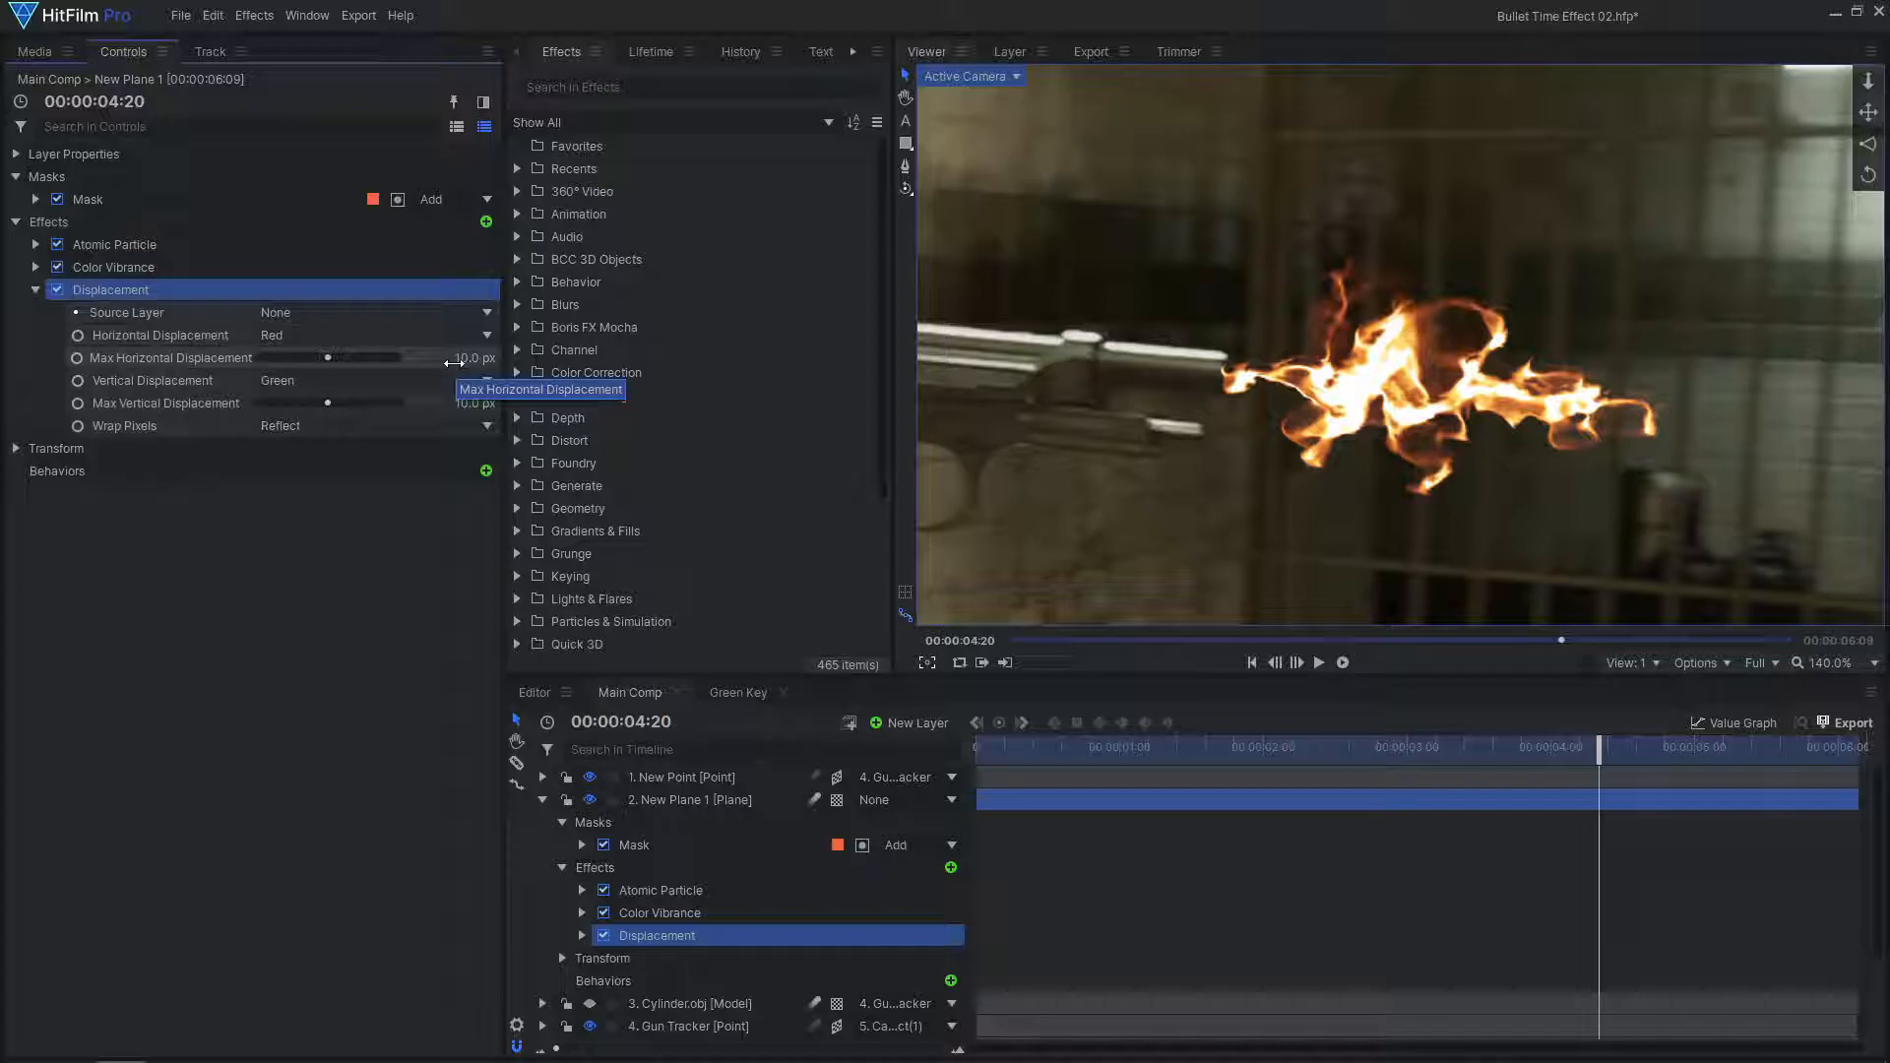
click(57, 291)
click(58, 291)
click(57, 291)
Set the Glow effect's blend to Add and lower its per-channel intensities for green and blue, with blue at 0.28
click(294, 405)
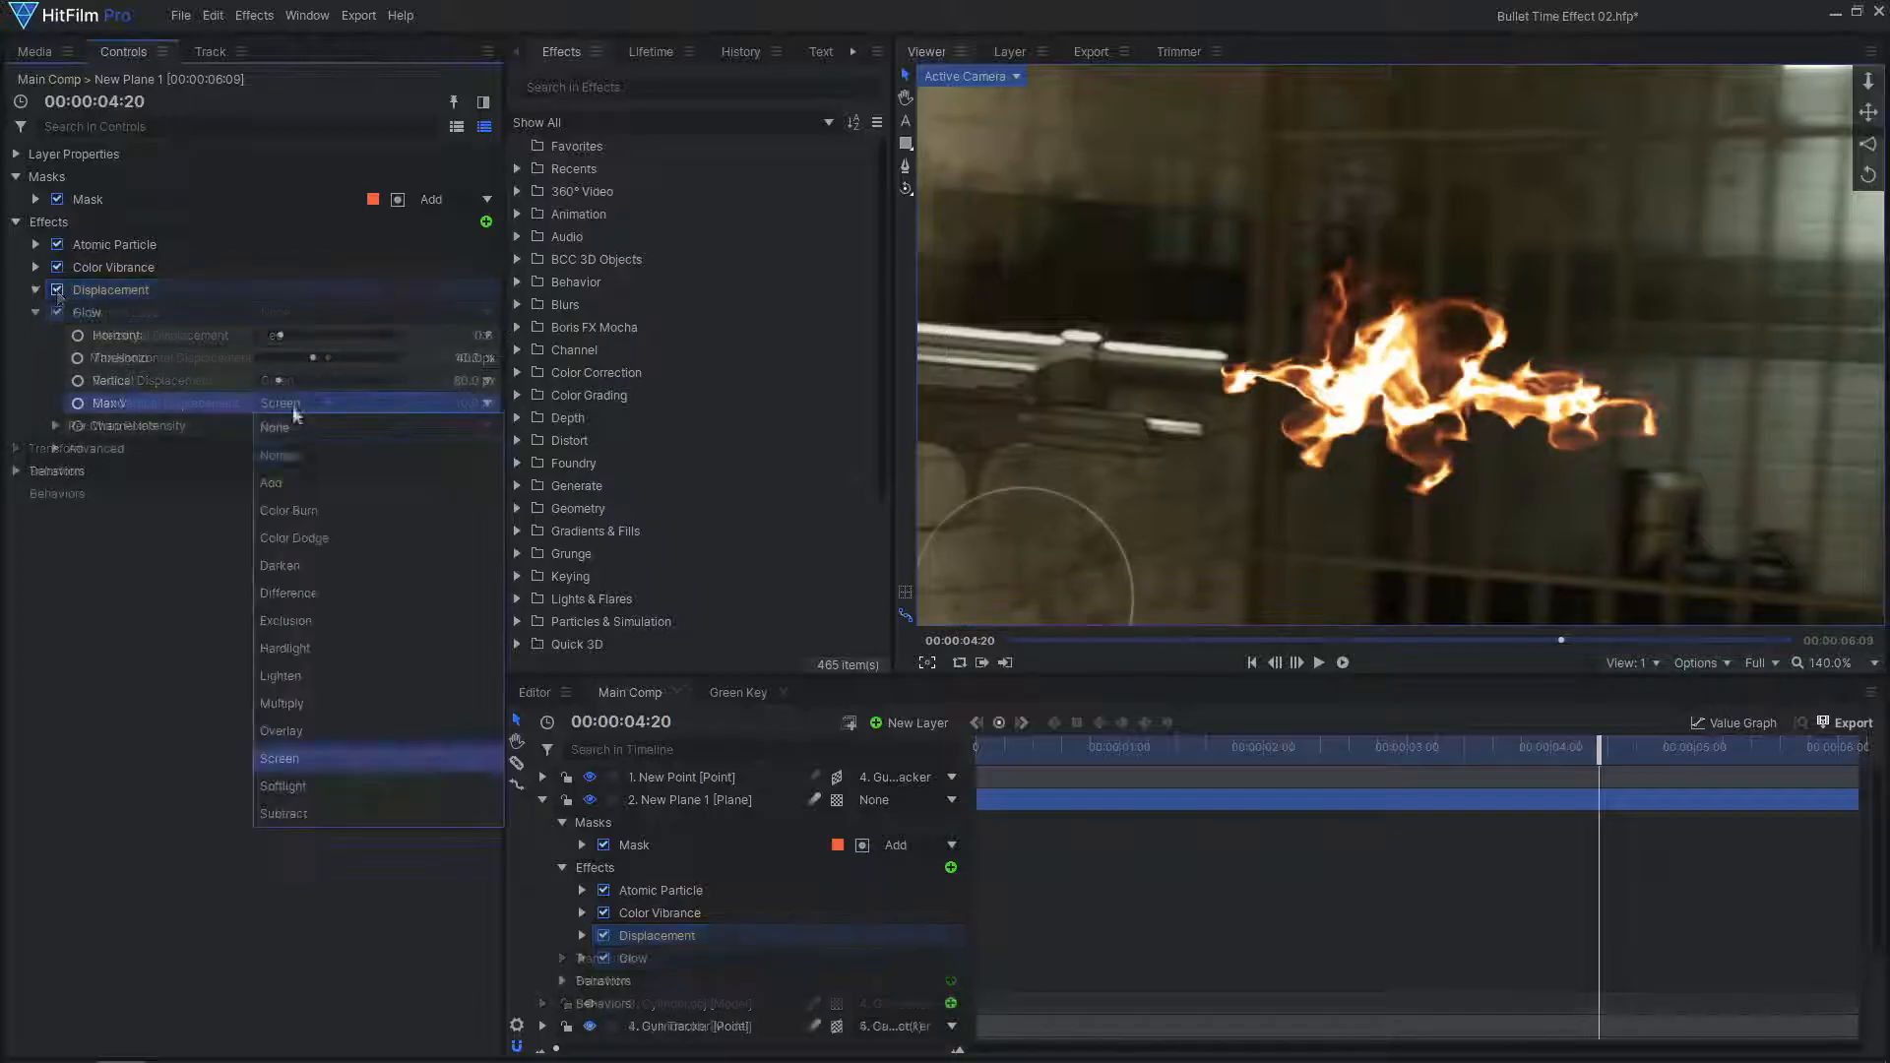
click(295, 480)
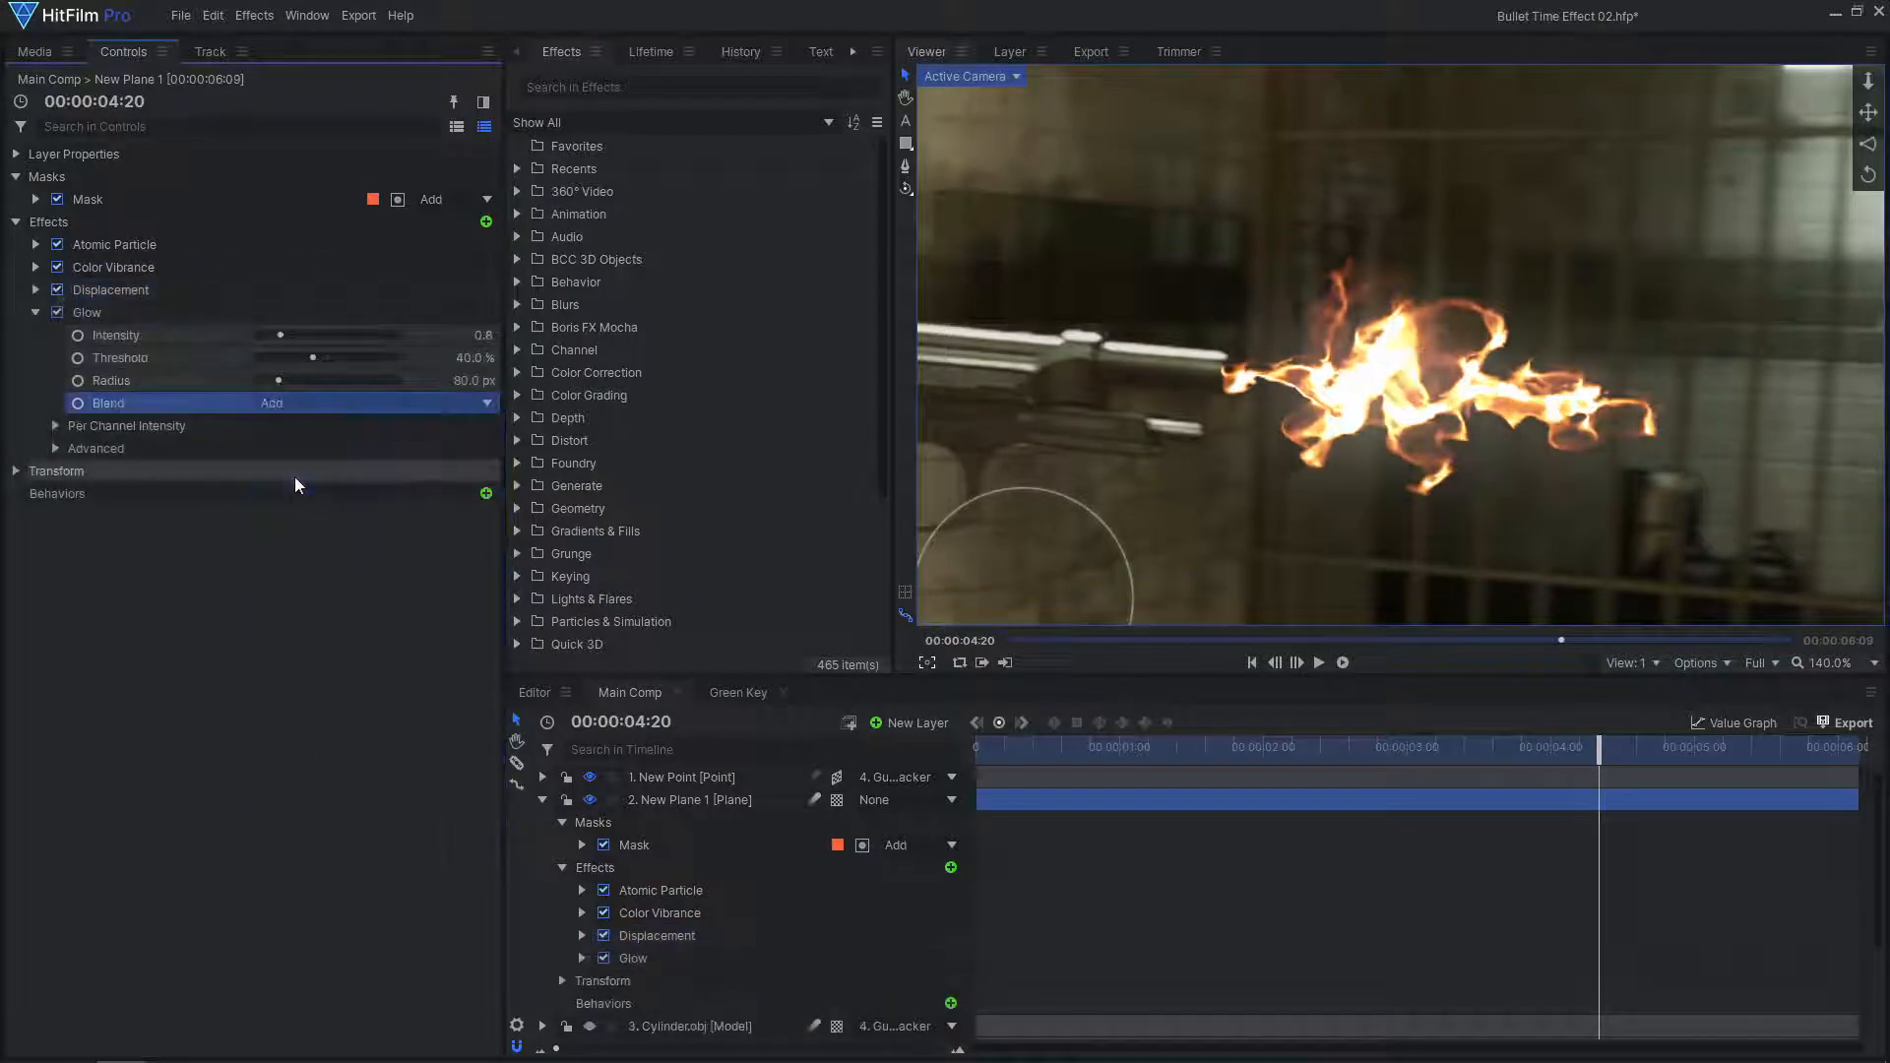
click(55, 425)
mouse_move(328, 493)
mouse_down()
mouse_move(279, 496)
mouse_move(305, 475)
mouse_up()
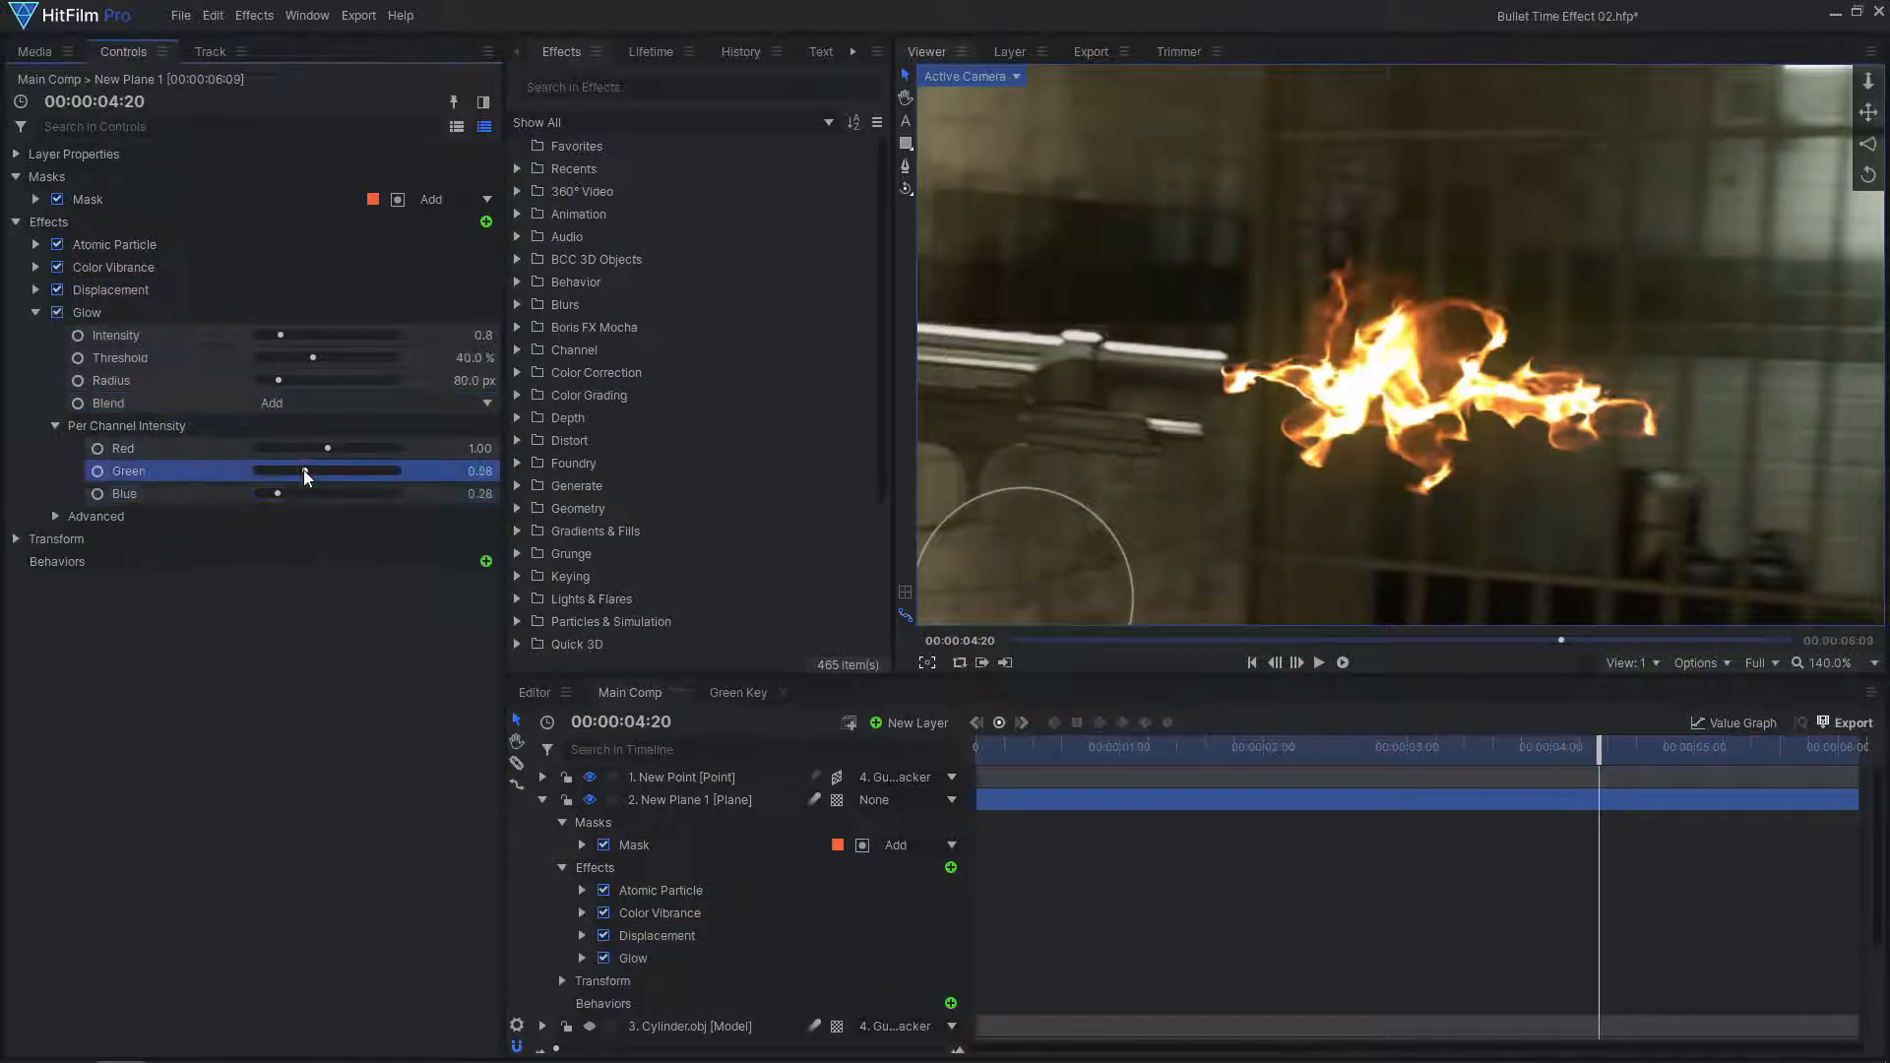
click(57, 313)
click(36, 313)
Duplicate the Glow effect, set the copy's radius to 191 px and threshold to 56%, and reduce its green channel intensity
click(120, 316)
key(ctrl+d)
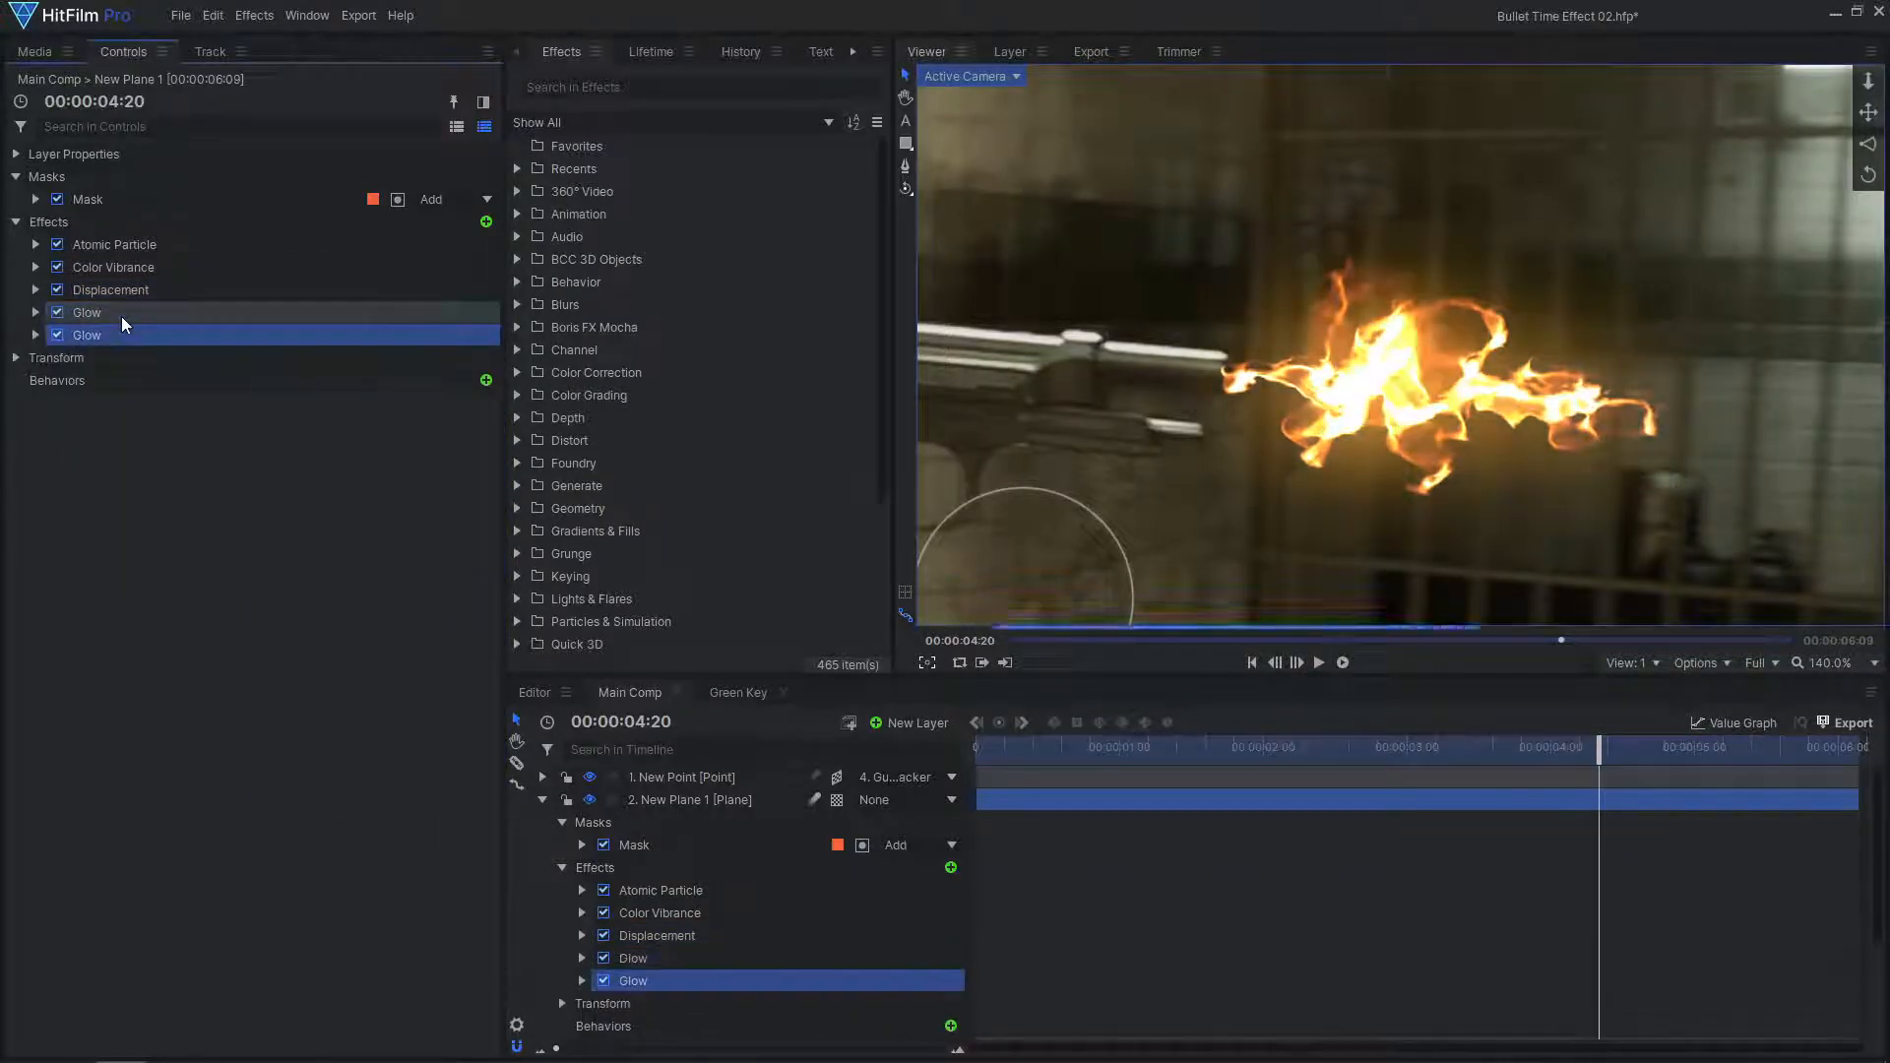
click(36, 335)
mouse_move(475, 404)
mouse_down()
mouse_move(584, 403)
mouse_move(484, 381)
mouse_up()
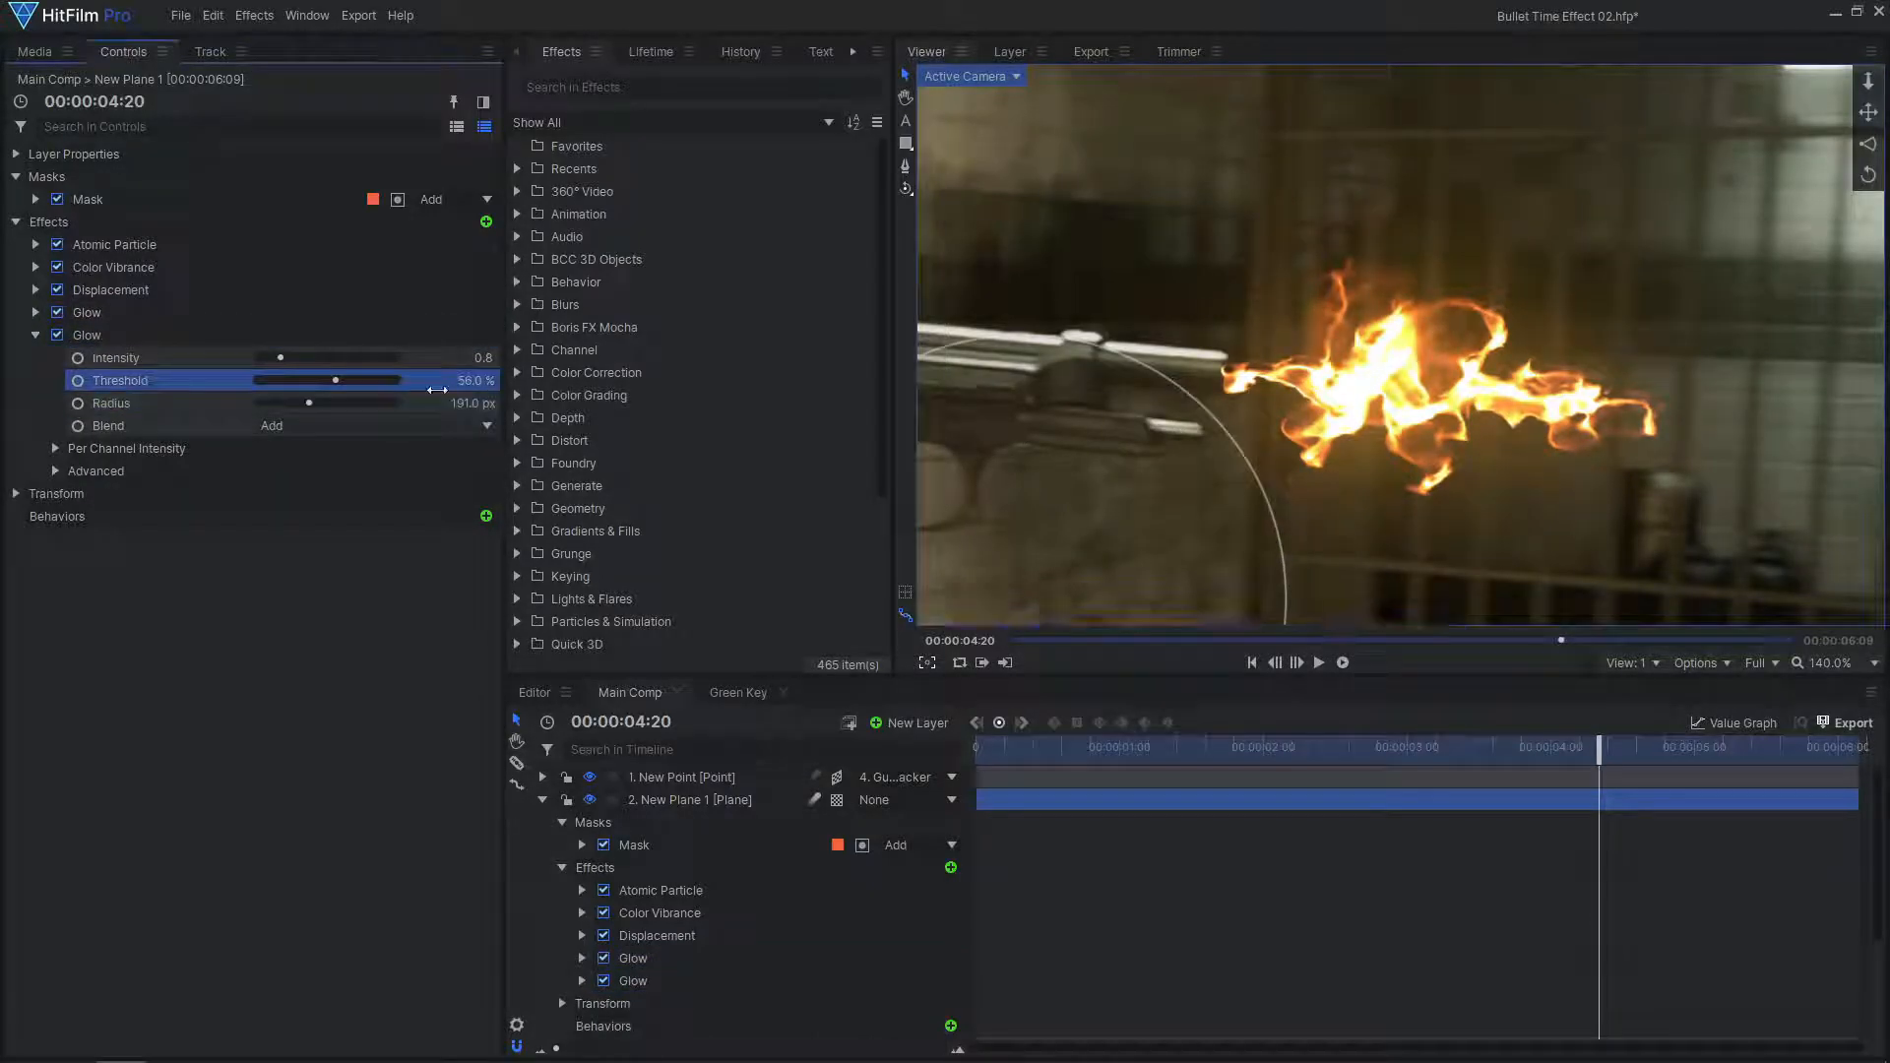
click(55, 449)
drag(305, 493, 297, 492)
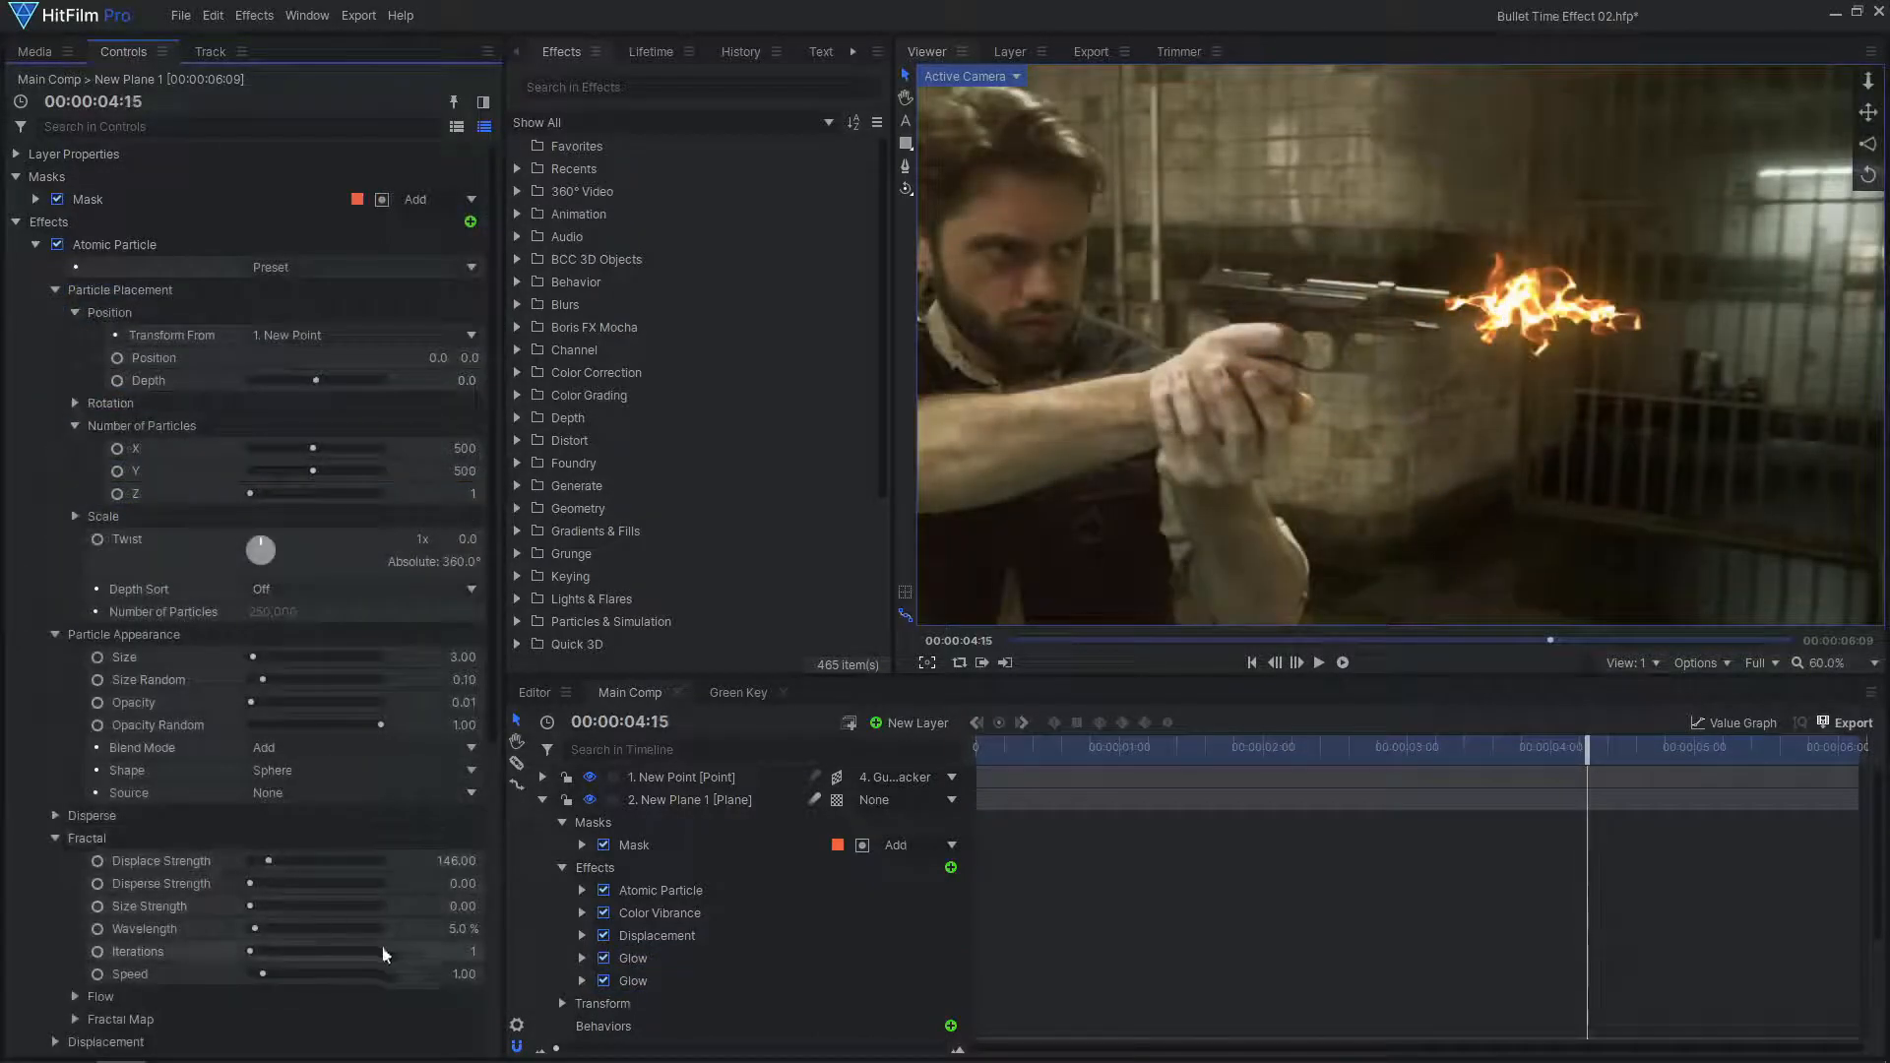
Set the Atomic Particle fractal speed to 0 and scrub the timeline to check the frozen muzzle blast
drag(455, 975, 357, 974)
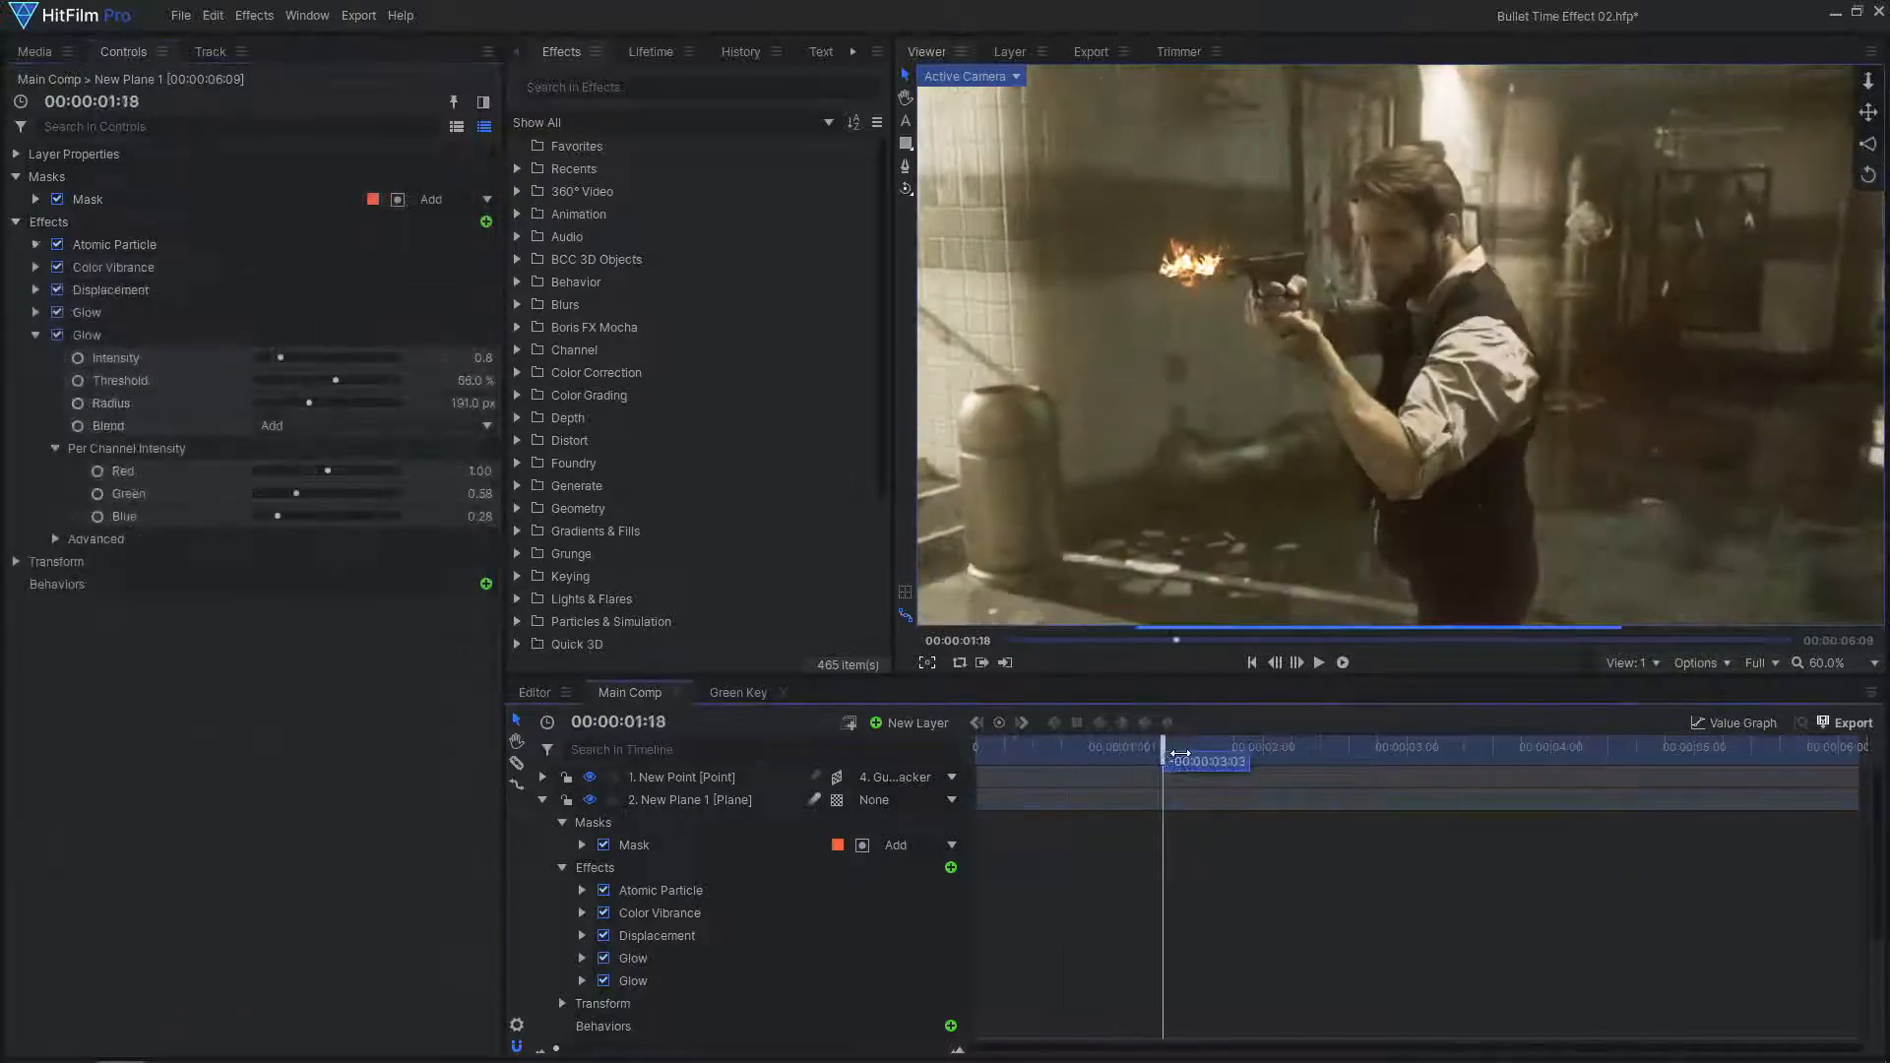
drag(1270, 740, 1585, 729)
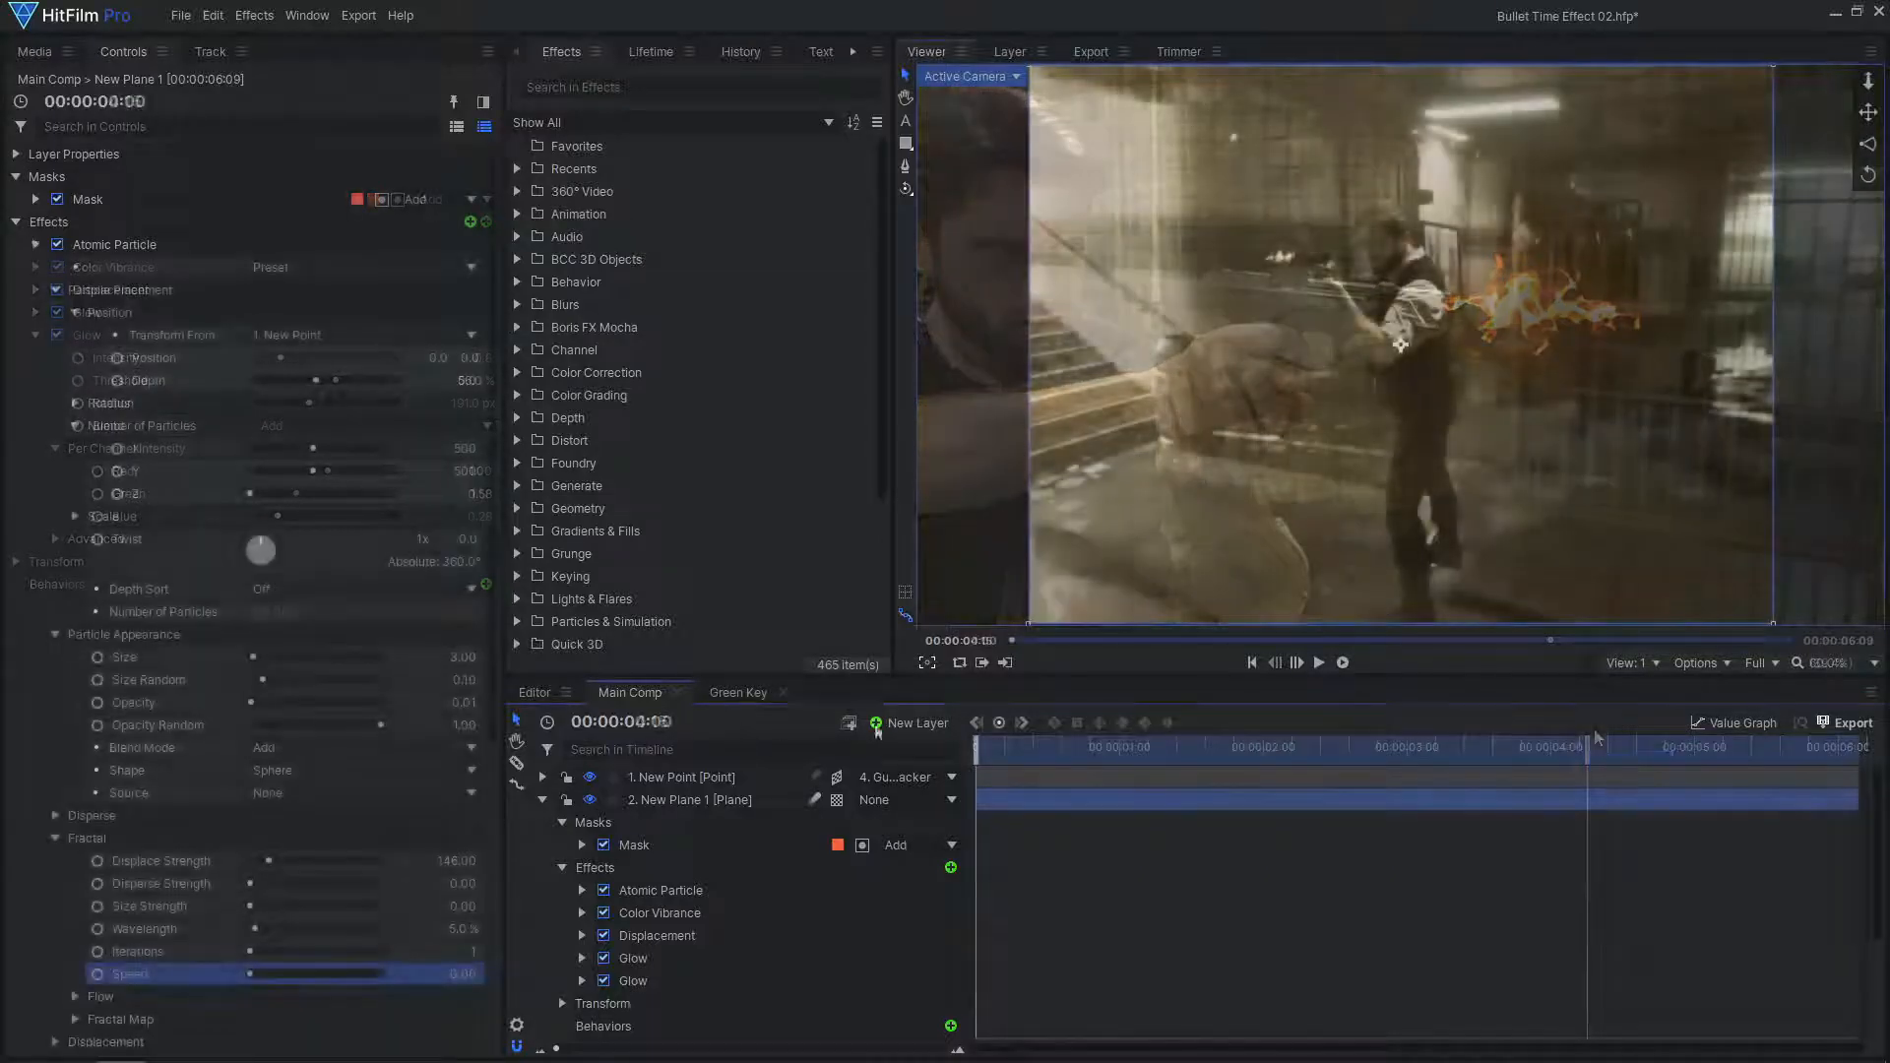
Add a new black plane layer at the top of Main Comp
click(901, 727)
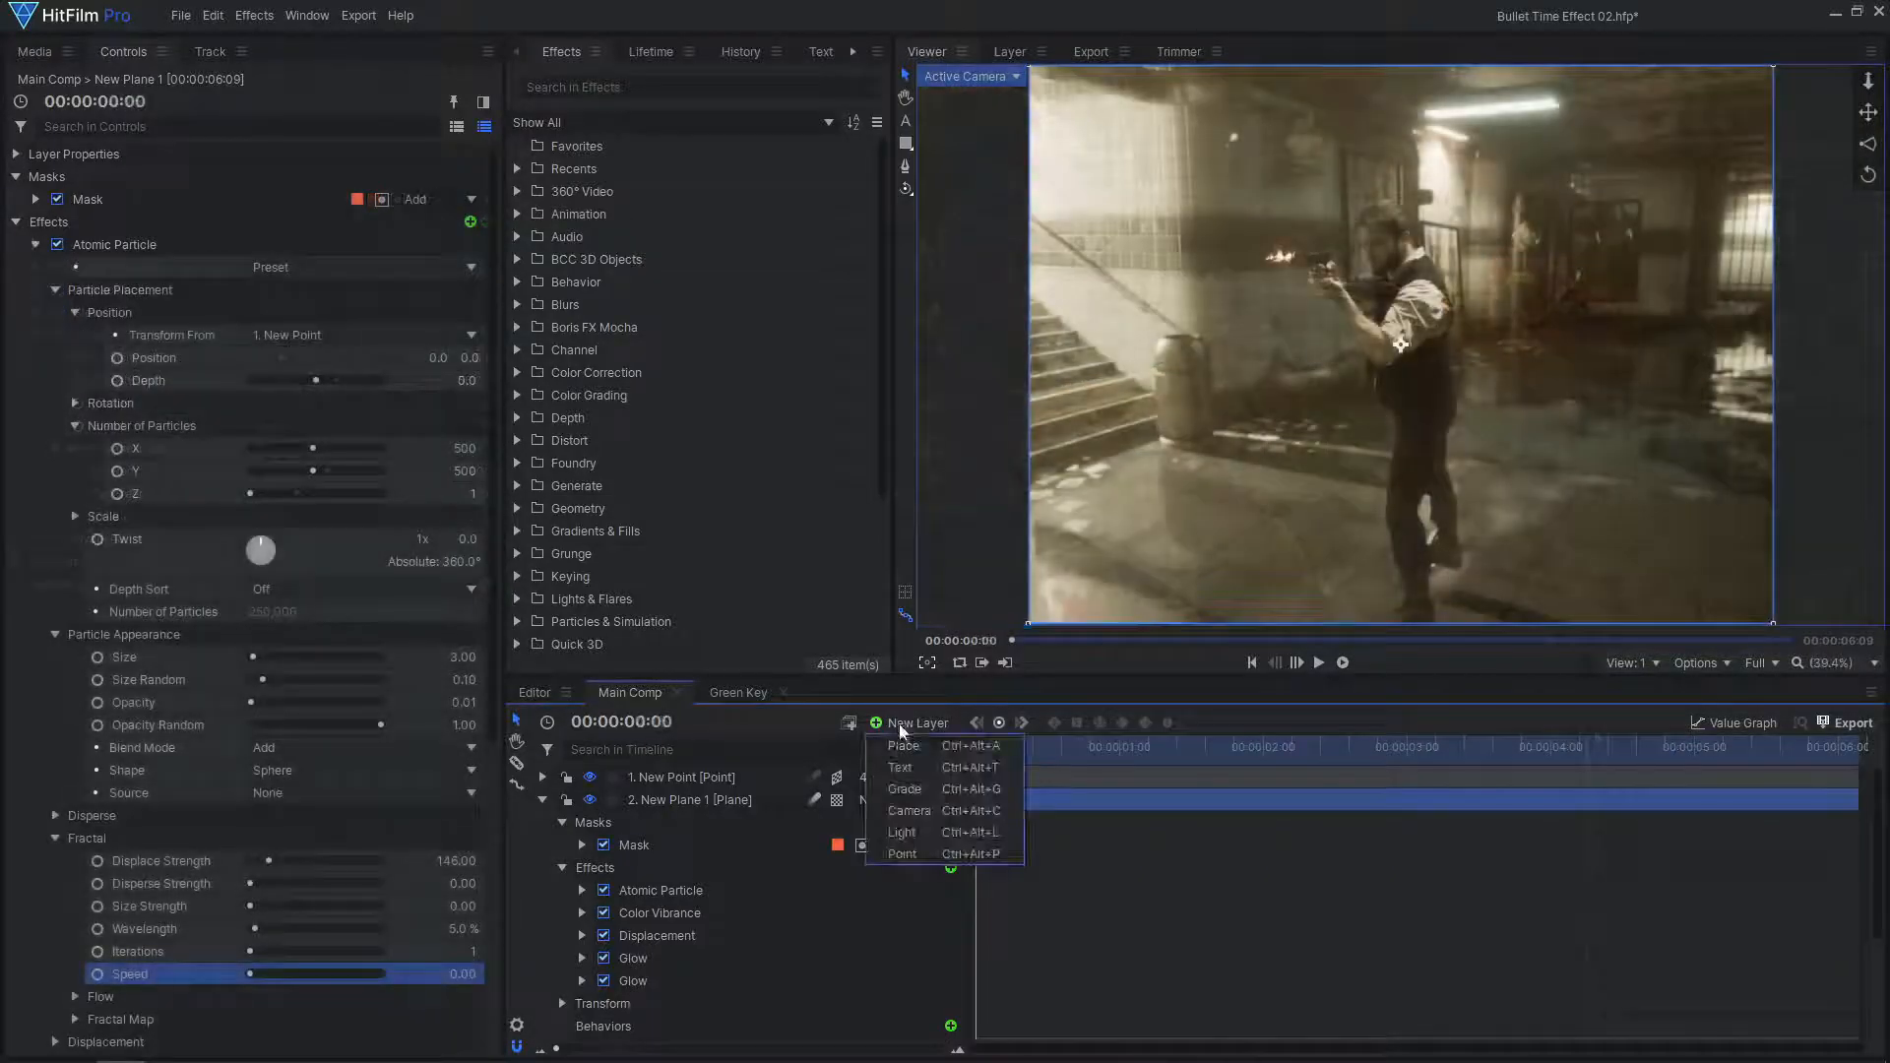
click(905, 745)
click(1072, 556)
click(1078, 615)
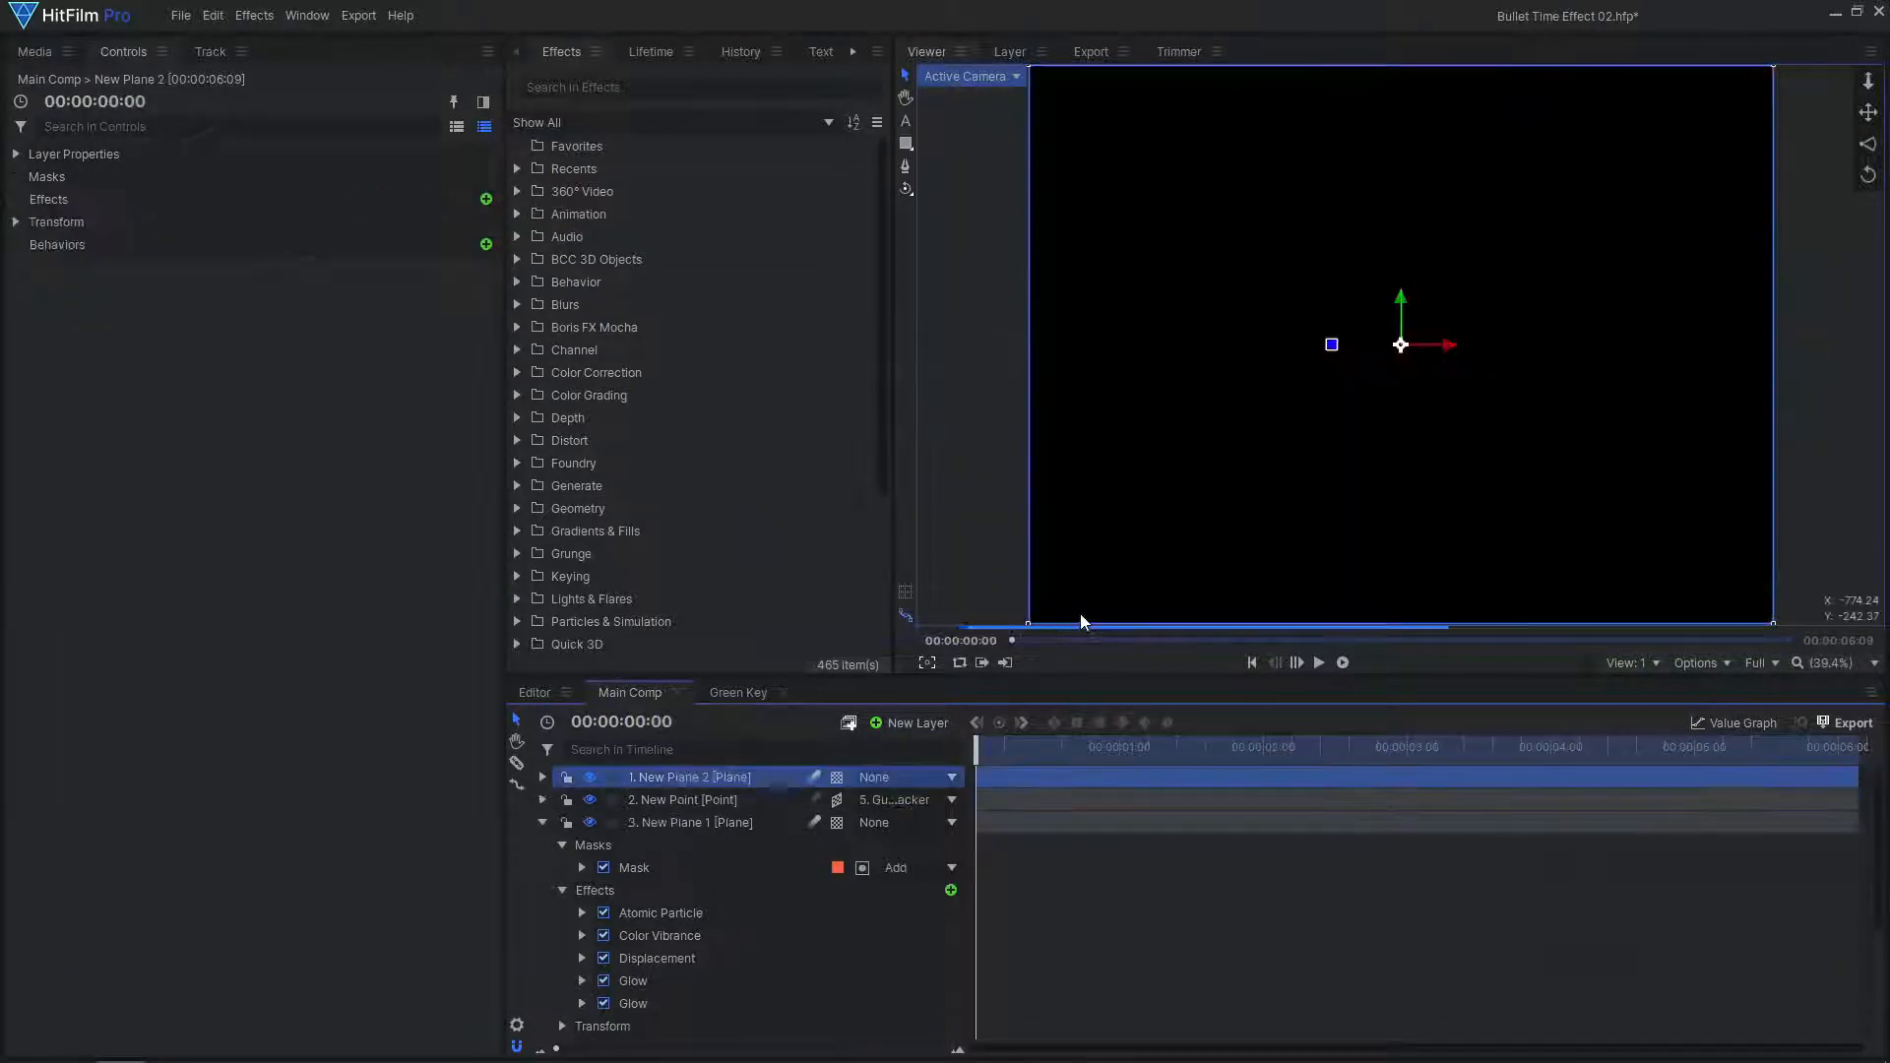
Add the Custom Light Flares effect to the new black plane and set the layer's blend mode to Add
click(486, 200)
text(custom)
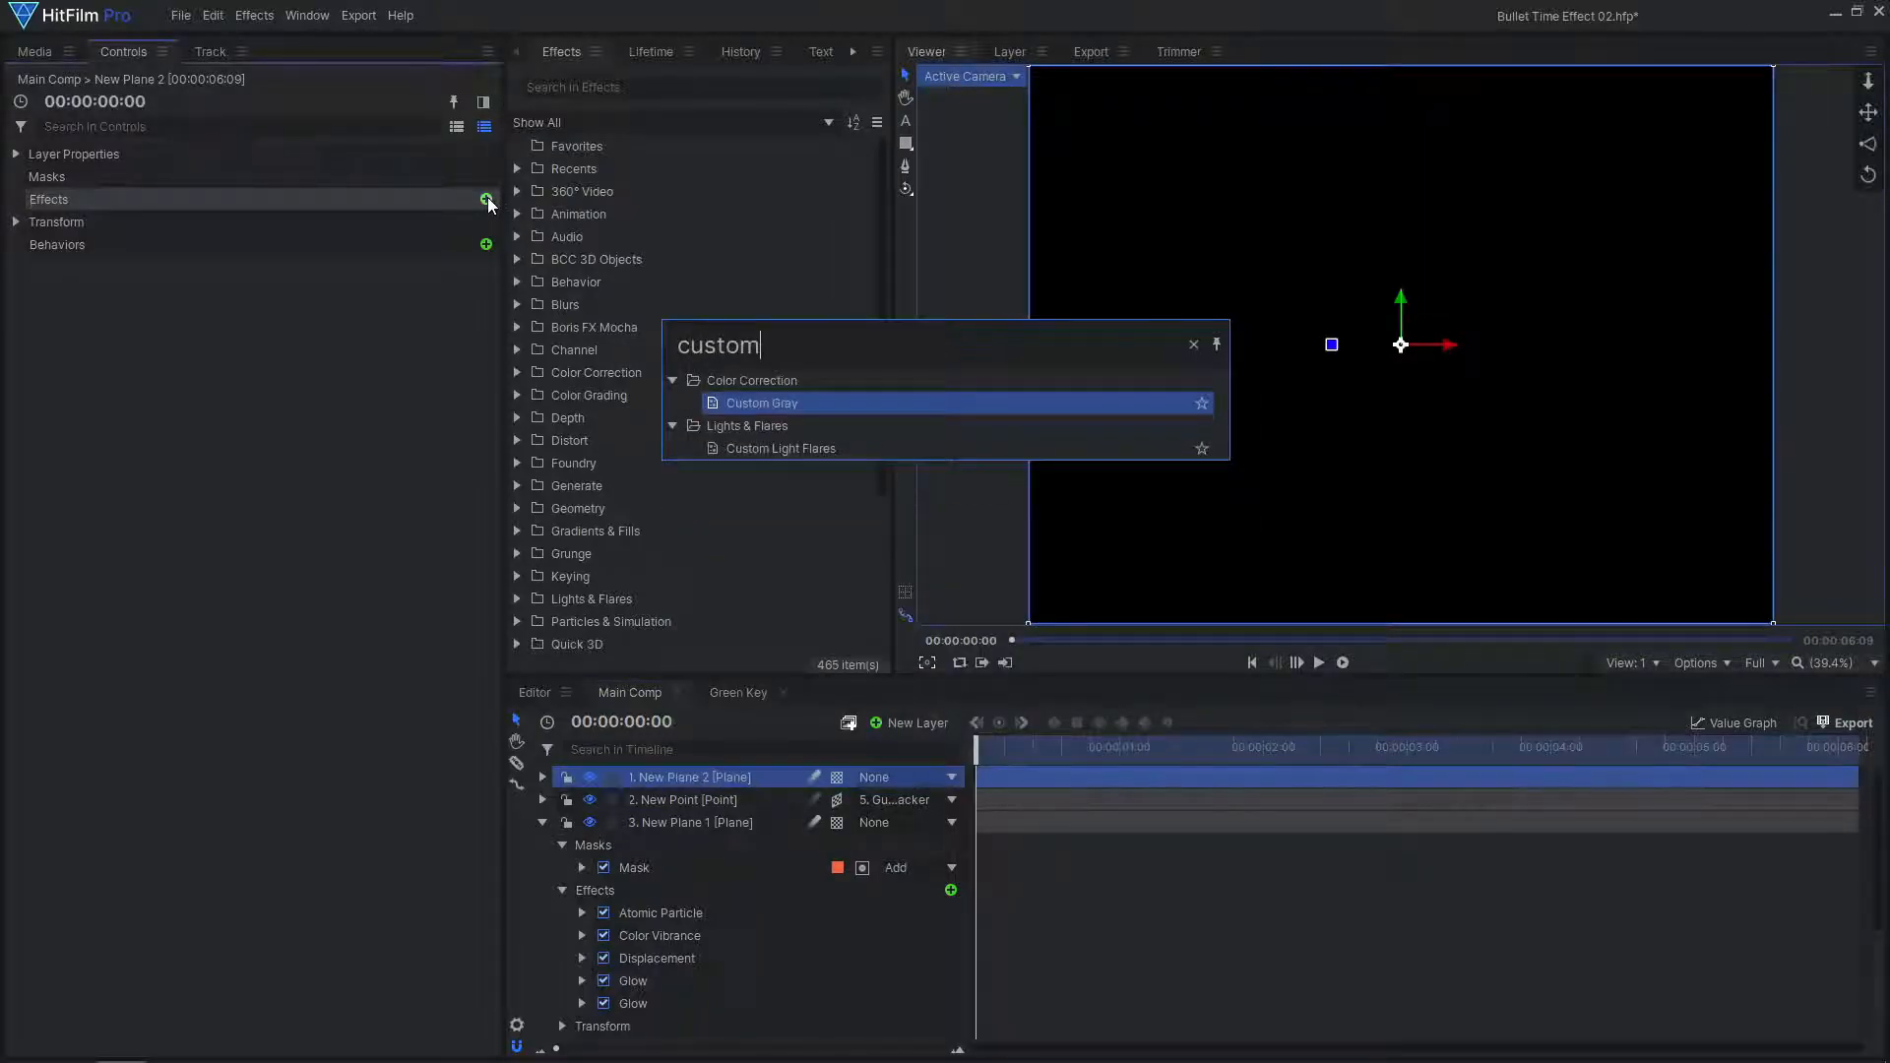
key(Down)
key(Return)
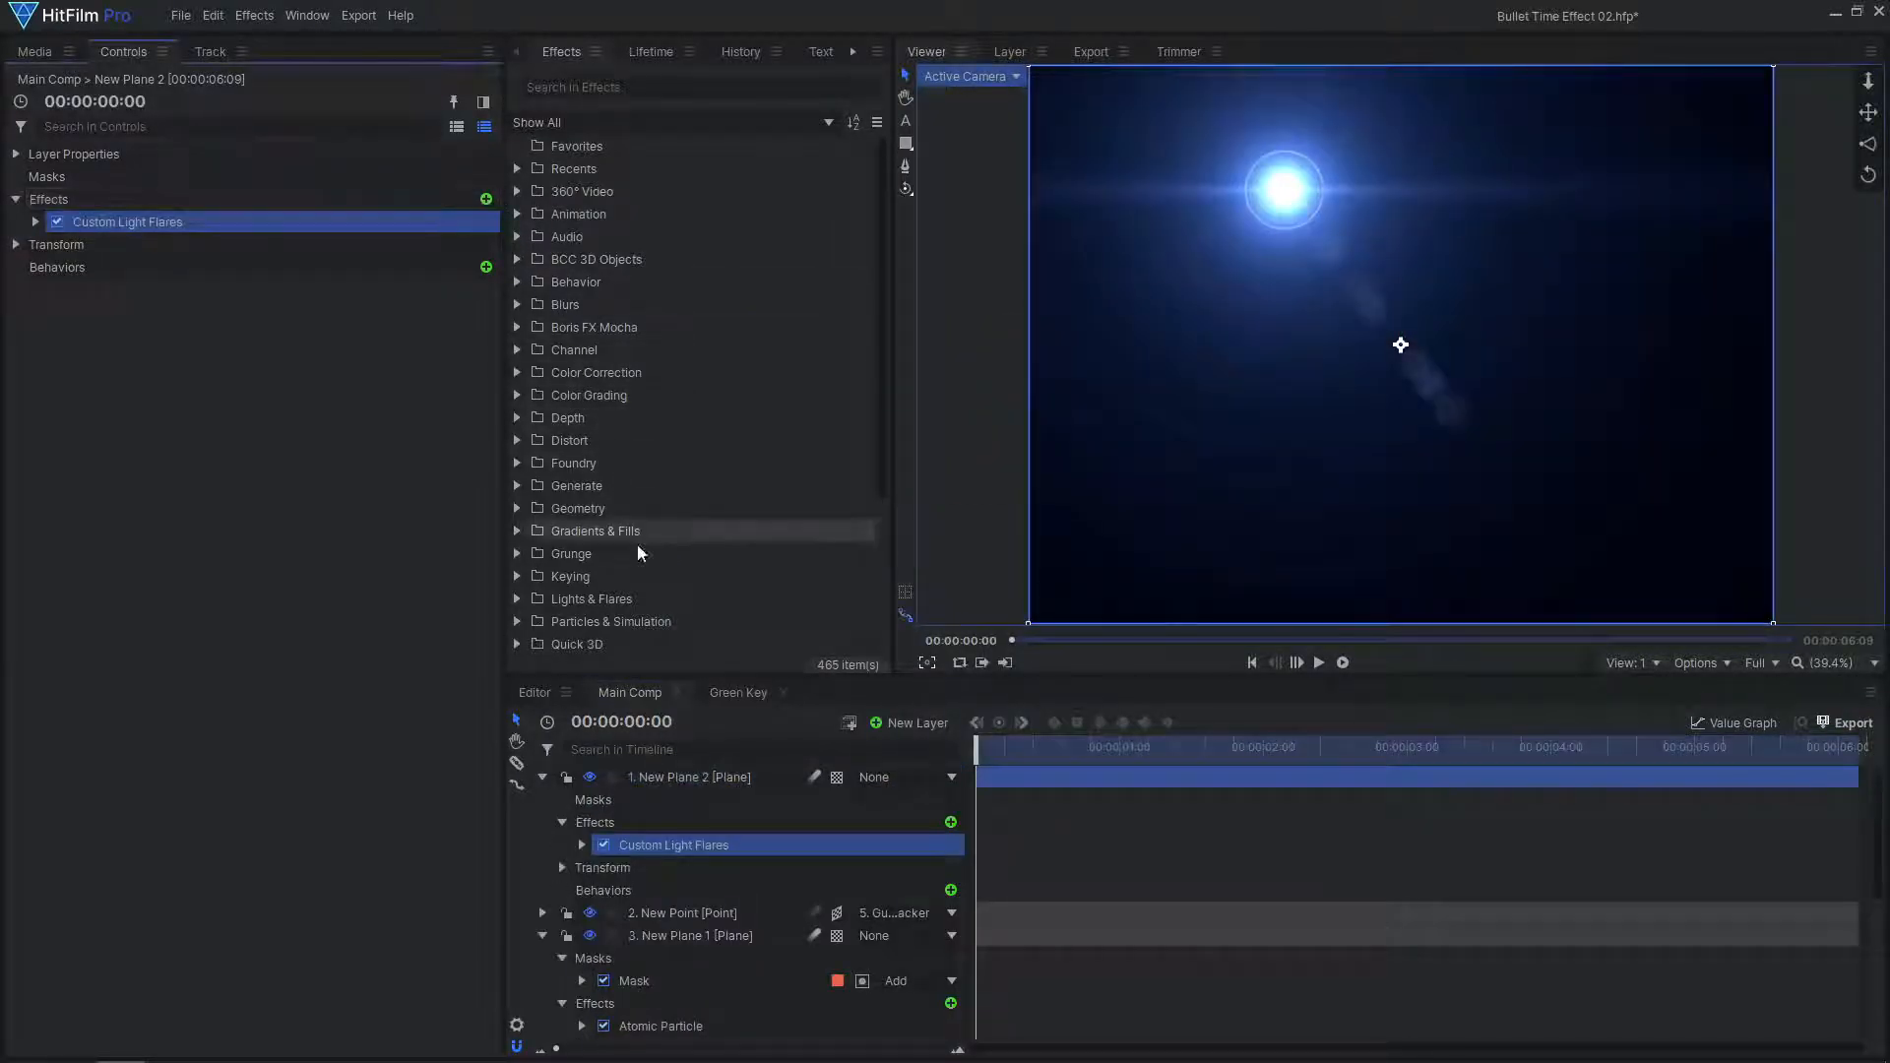
right_click(718, 777)
mouse_move(867, 258)
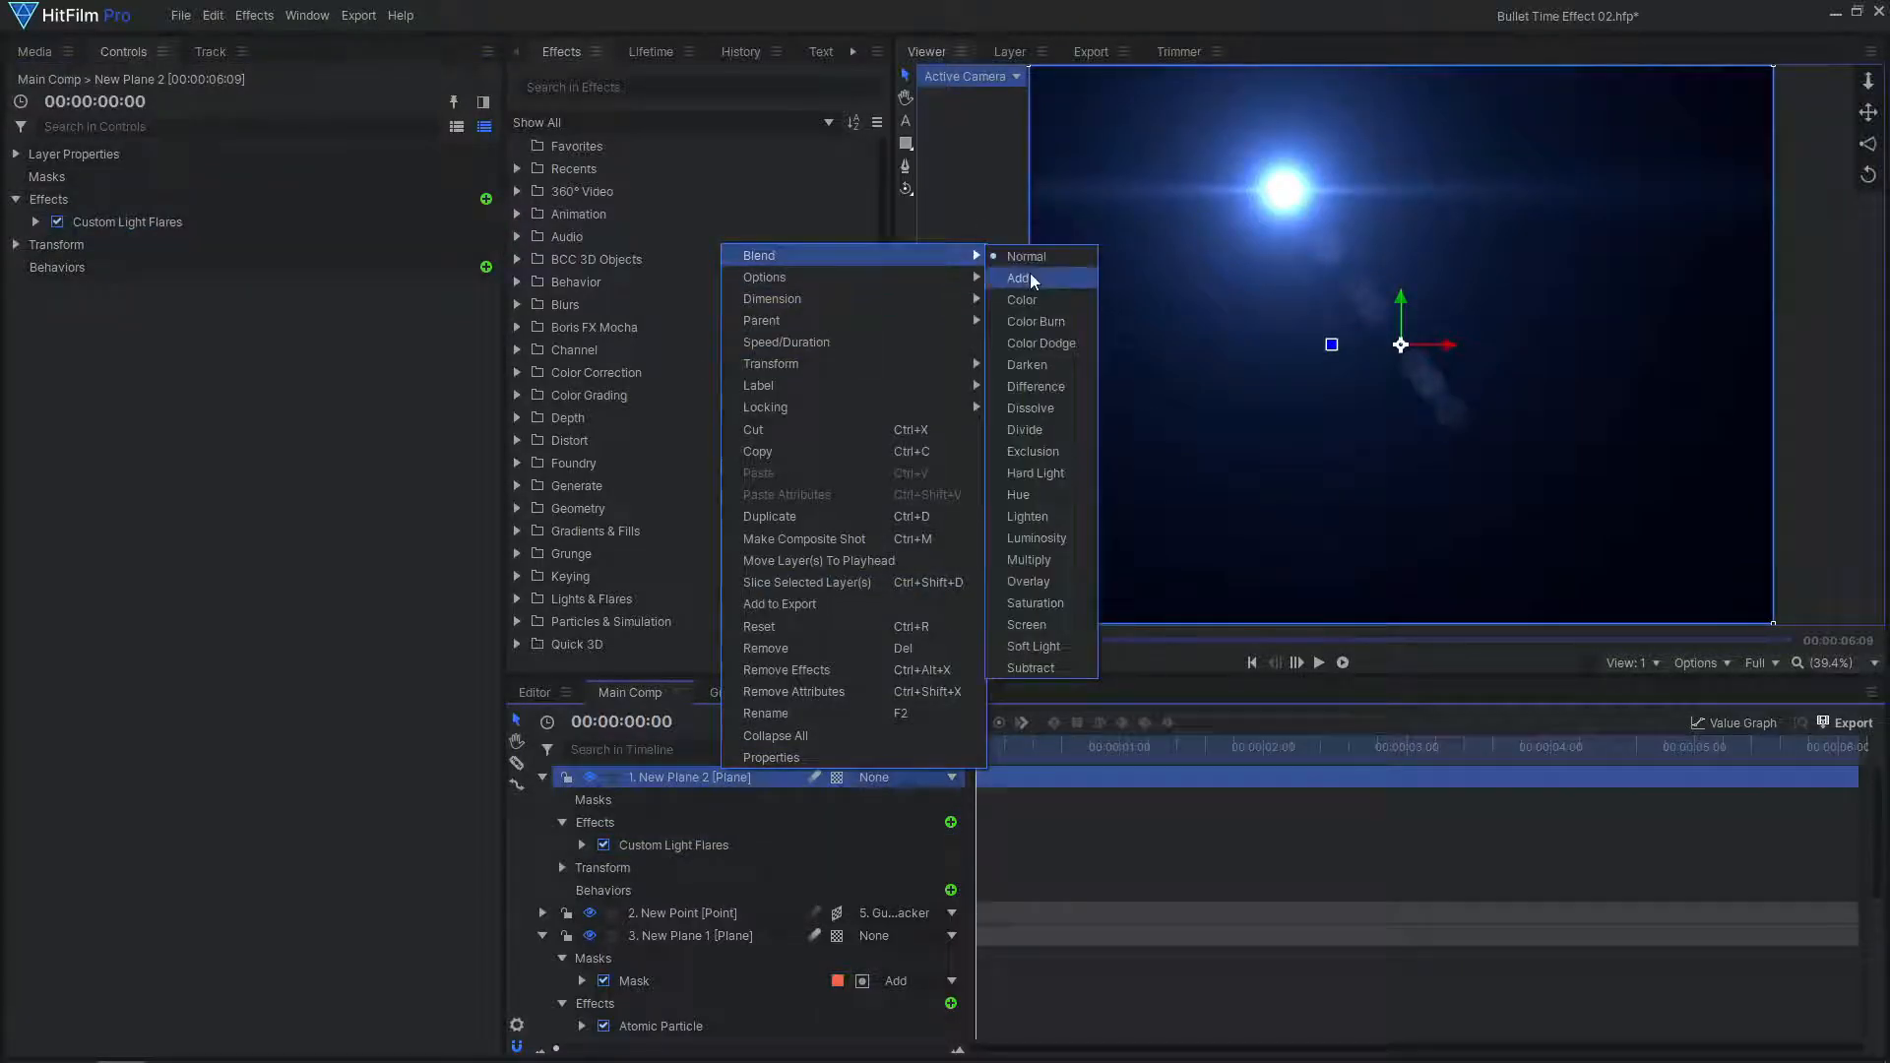
click(1032, 278)
Set the flare's hotspot center to 0, 0 and make the hotspot position use the New Point layer
click(37, 223)
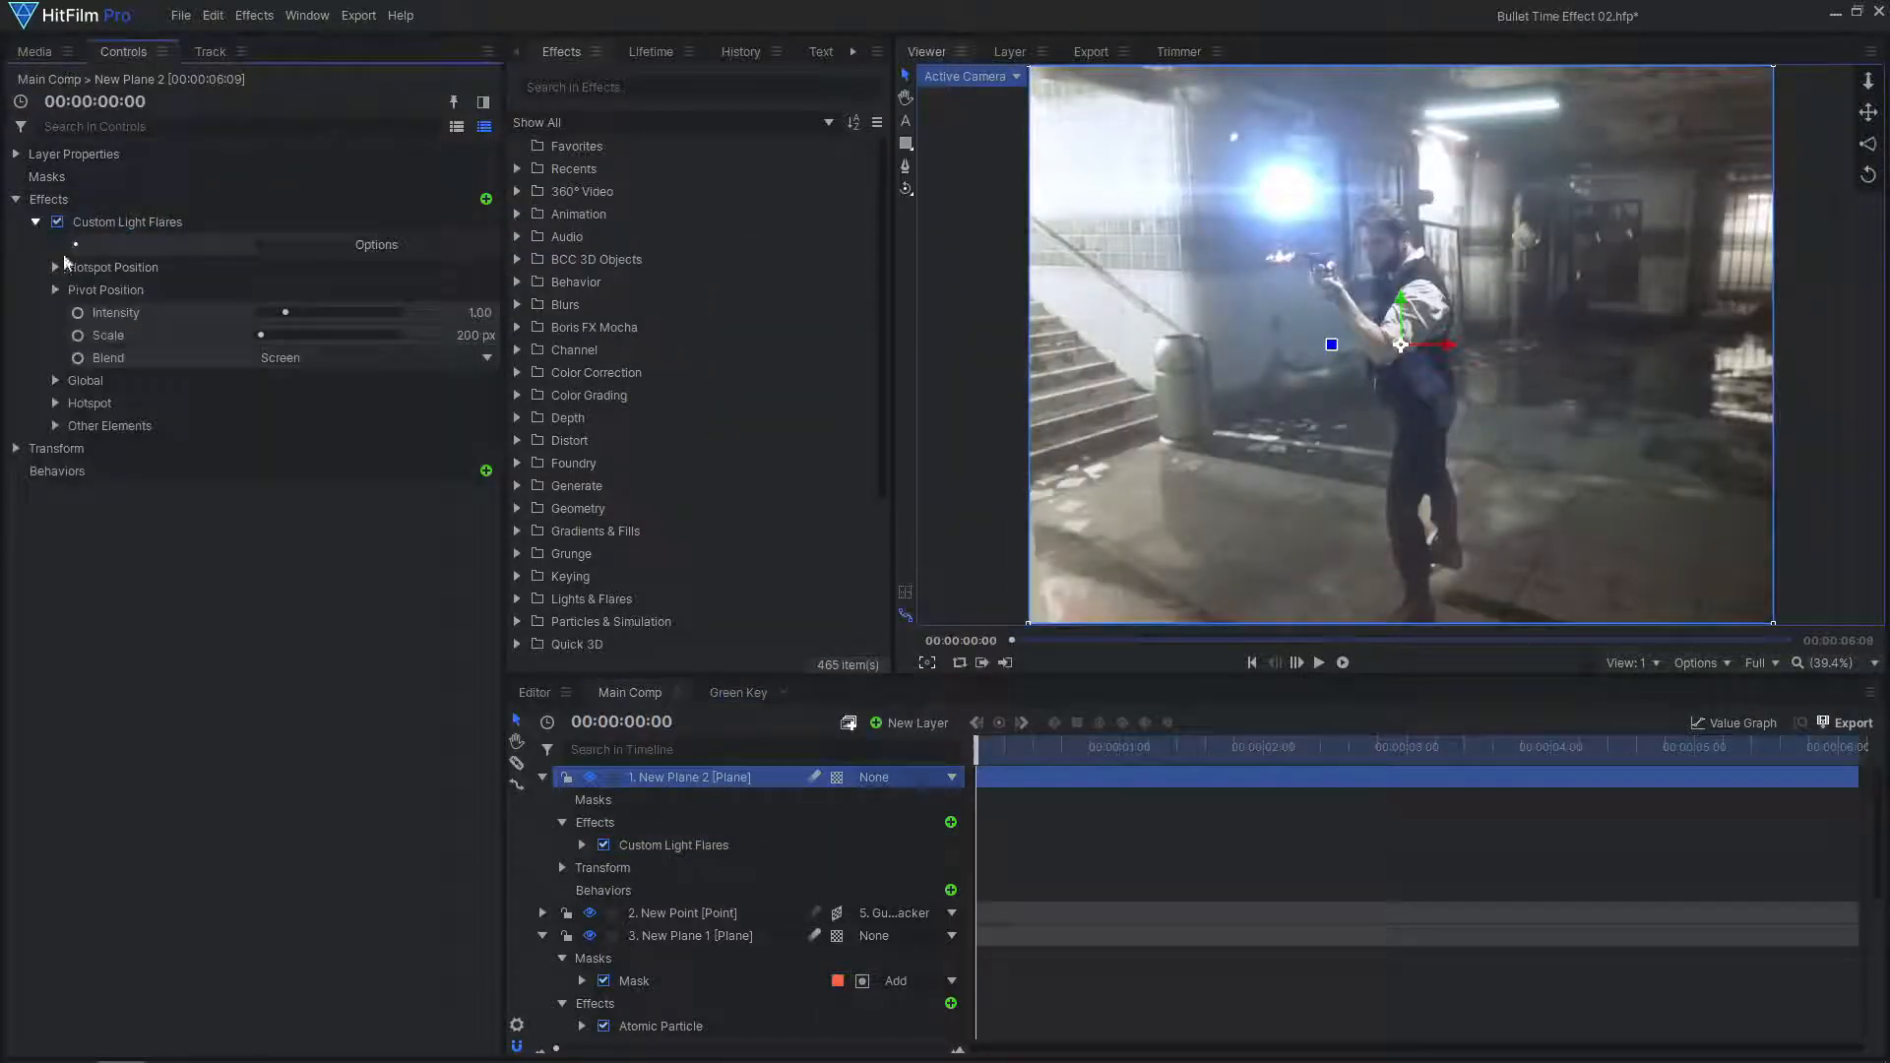
click(56, 267)
click(420, 293)
text(0)
key(Tab)
text(0)
key(Return)
click(402, 308)
click(372, 358)
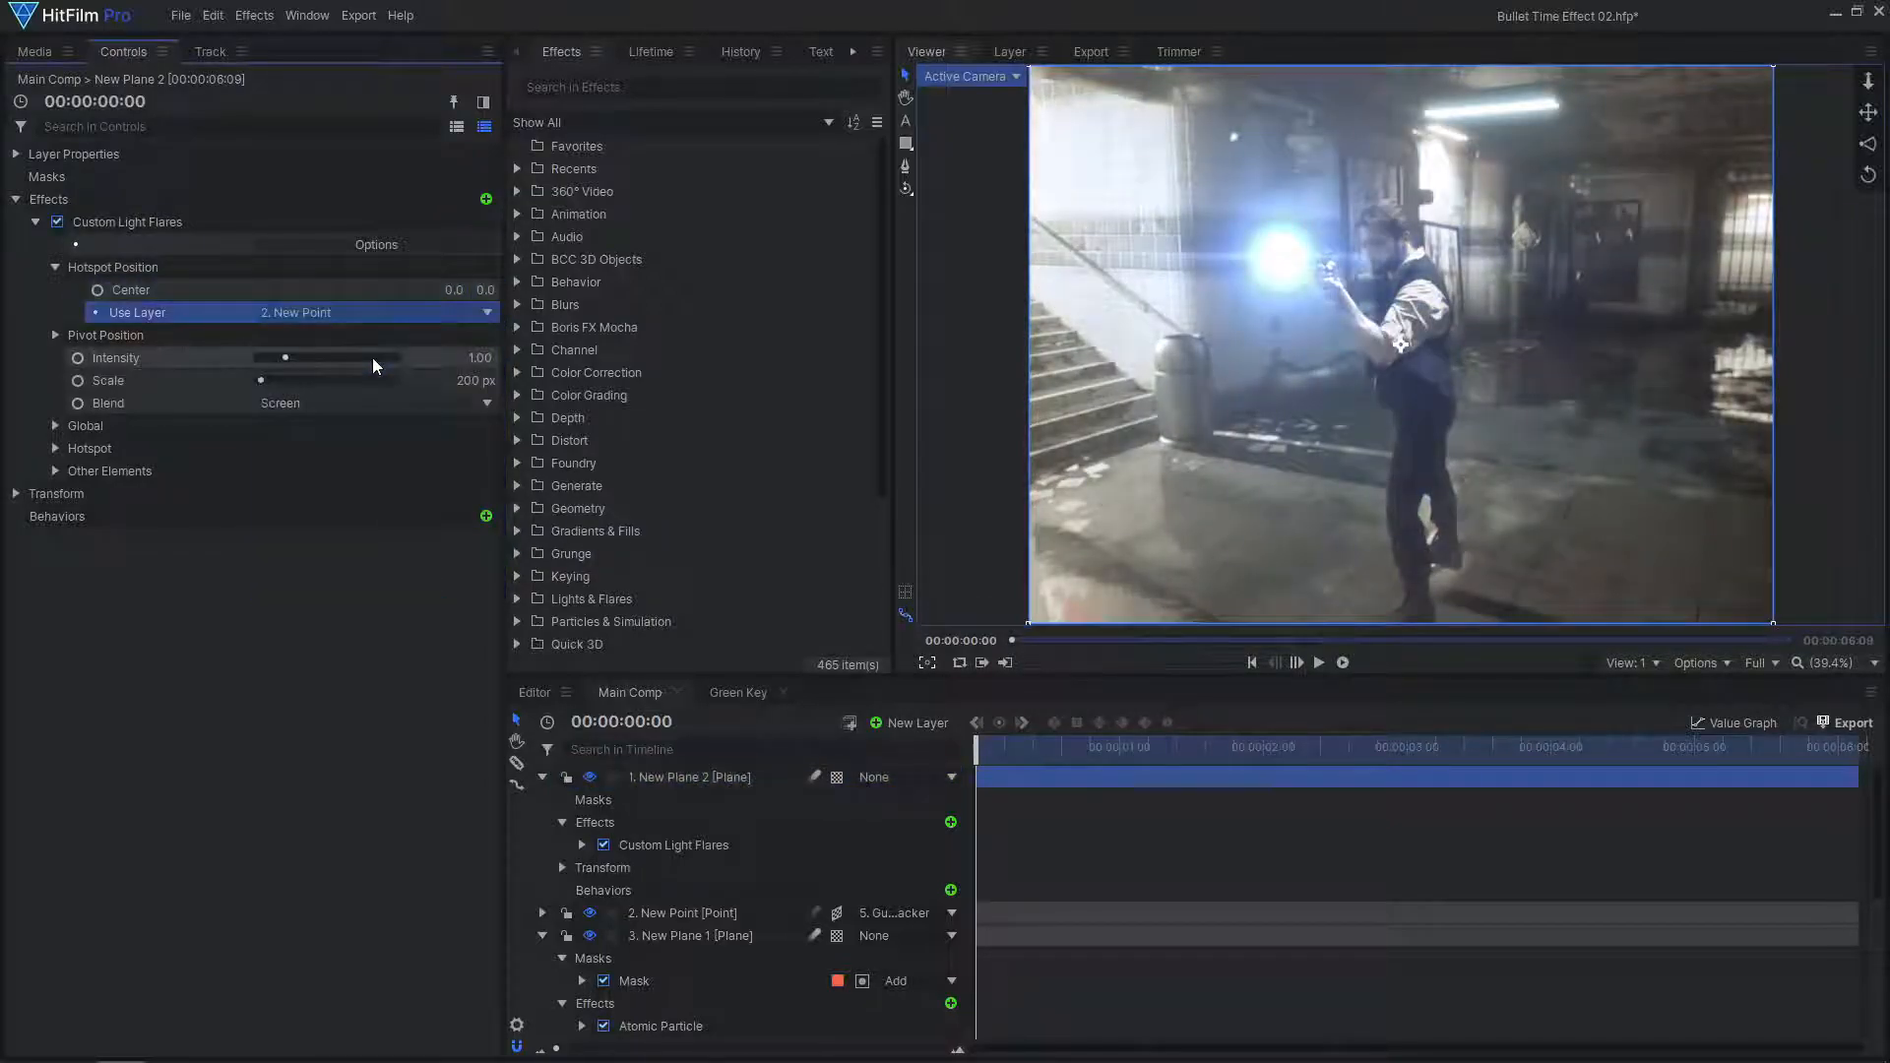
Restyle the flare as a warm orange flare with a small hotspot and faint streaks in the Light Flares options, and apply it
click(403, 246)
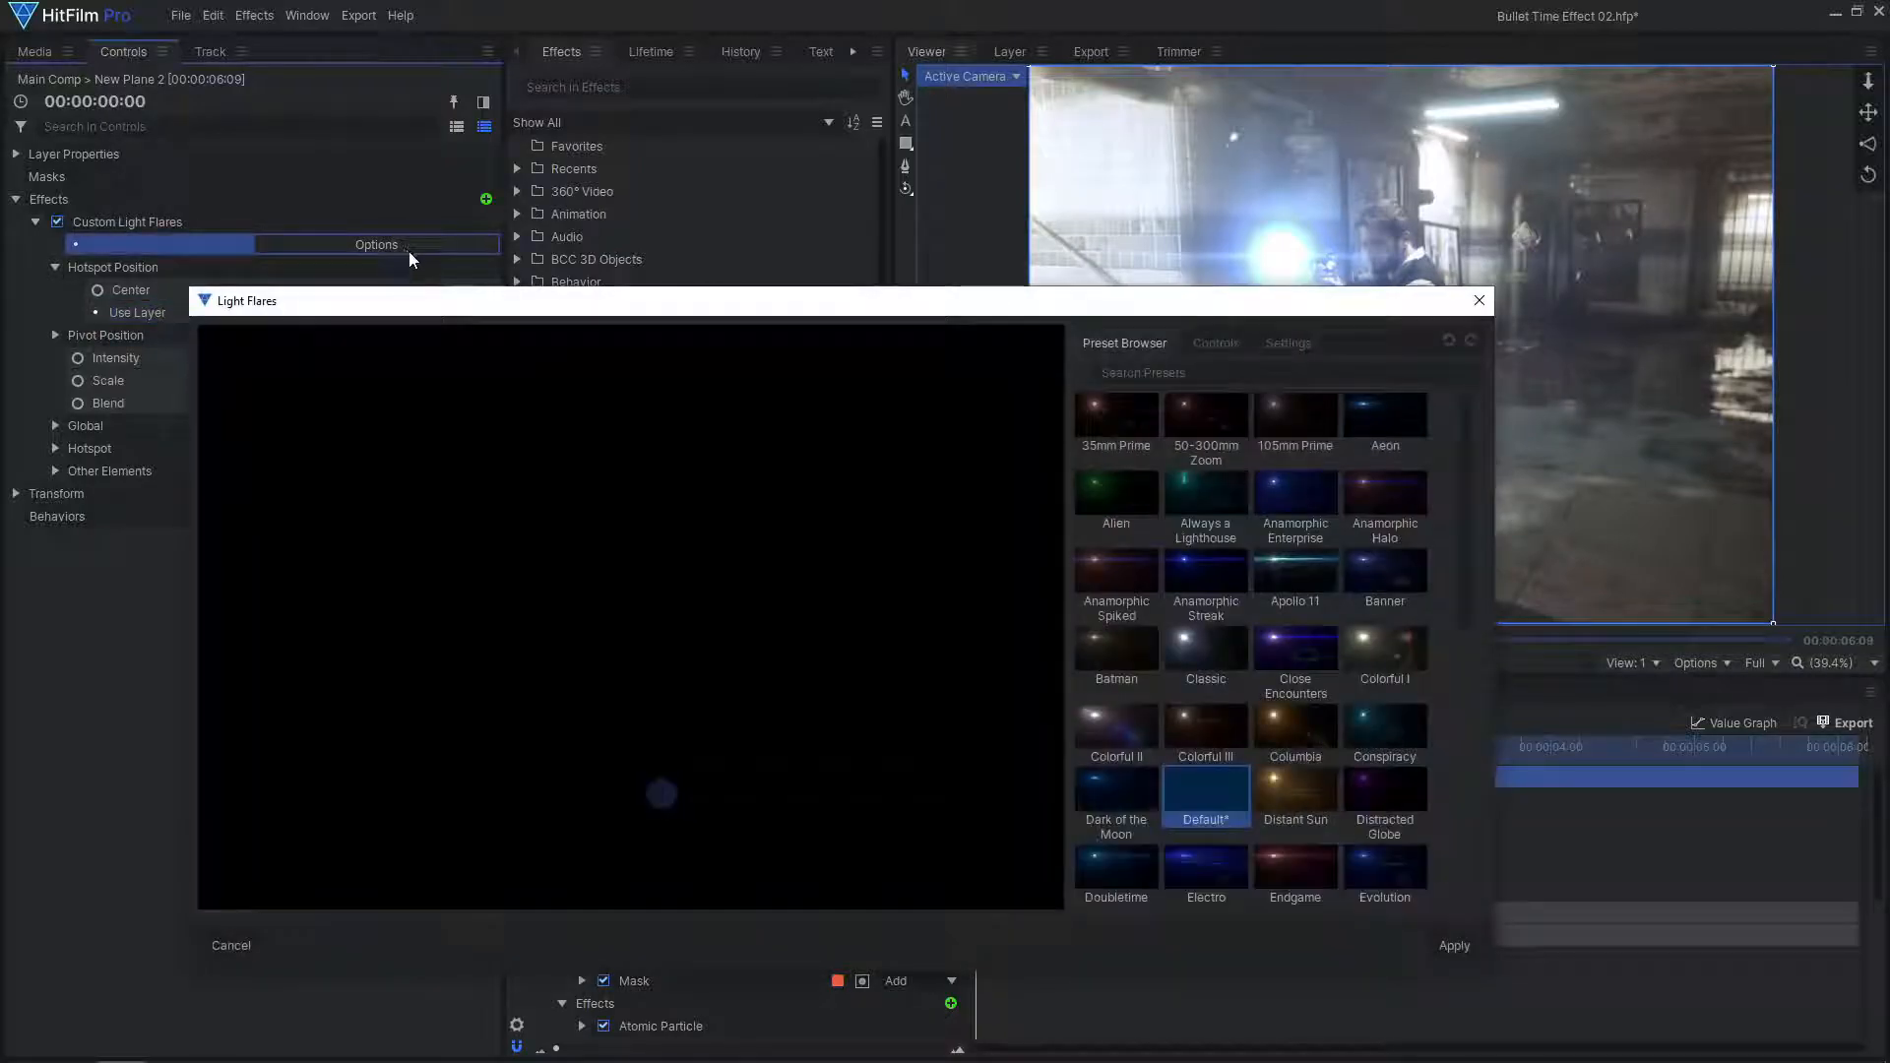
drag(894, 544, 823, 553)
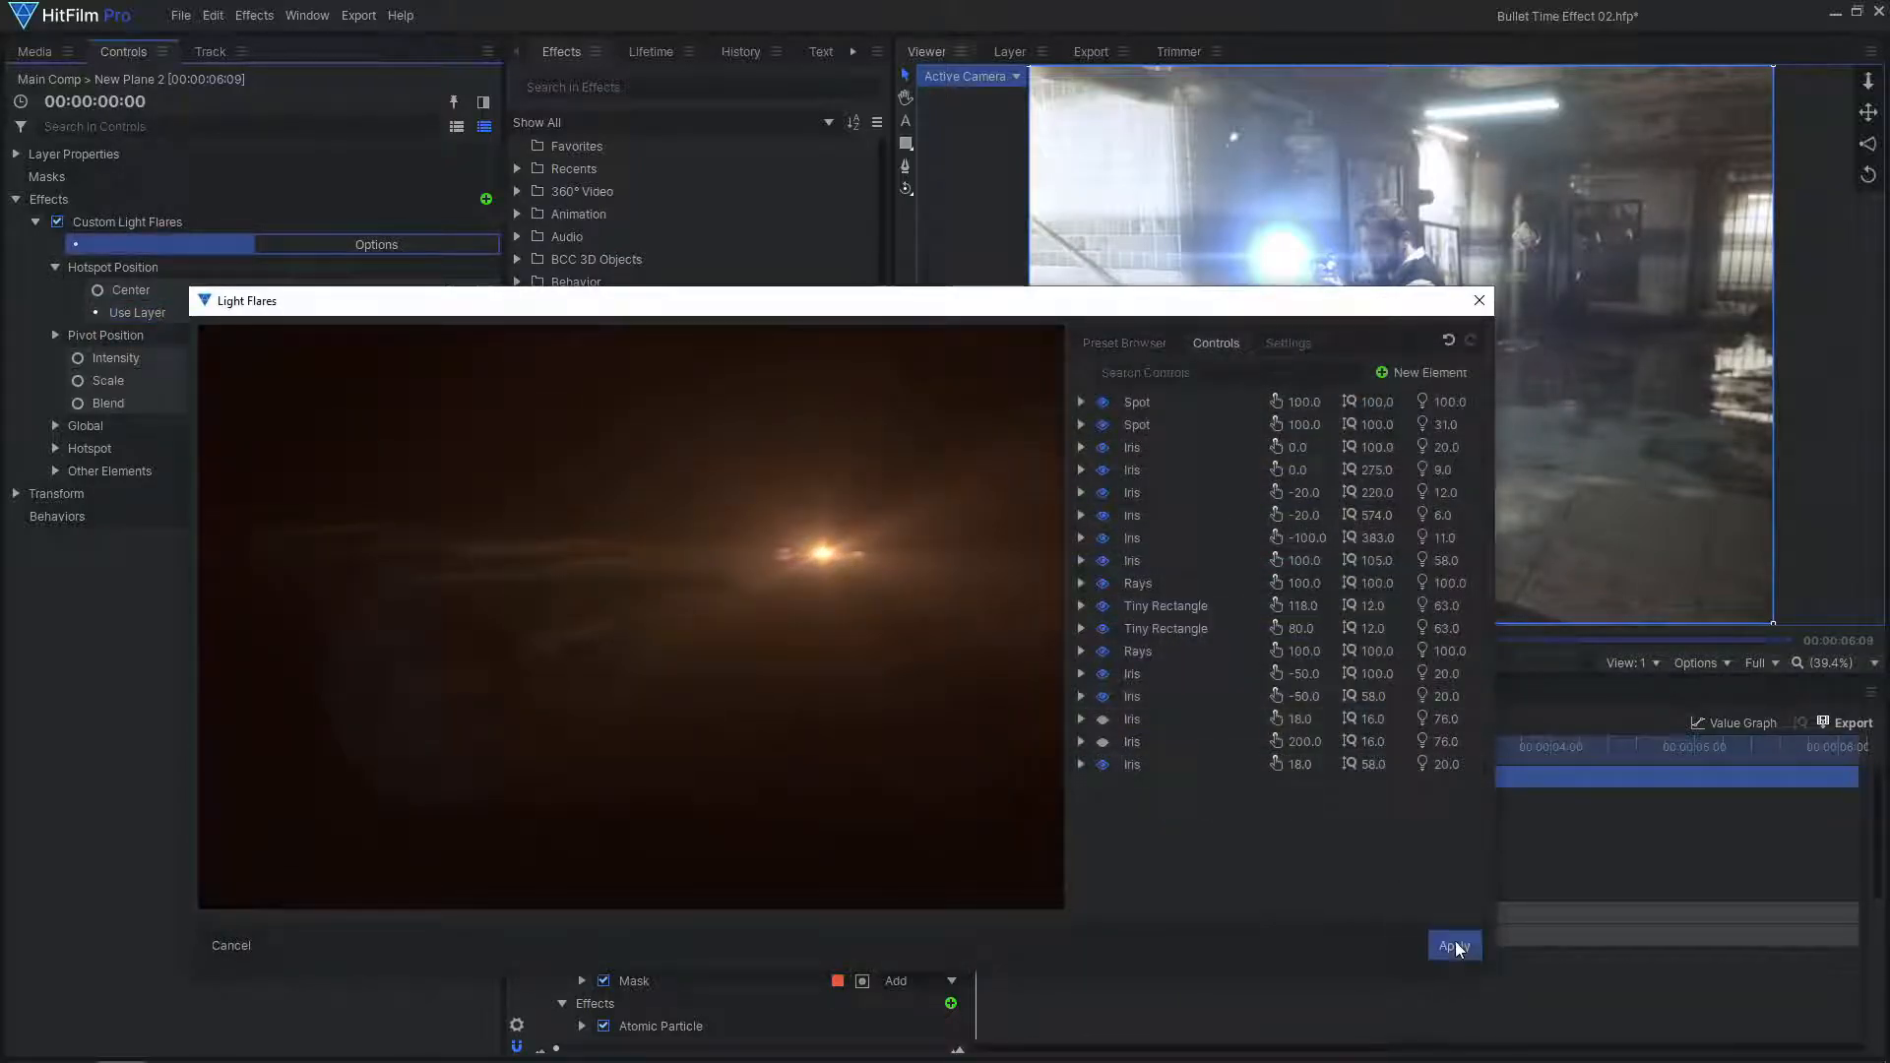
click(1455, 946)
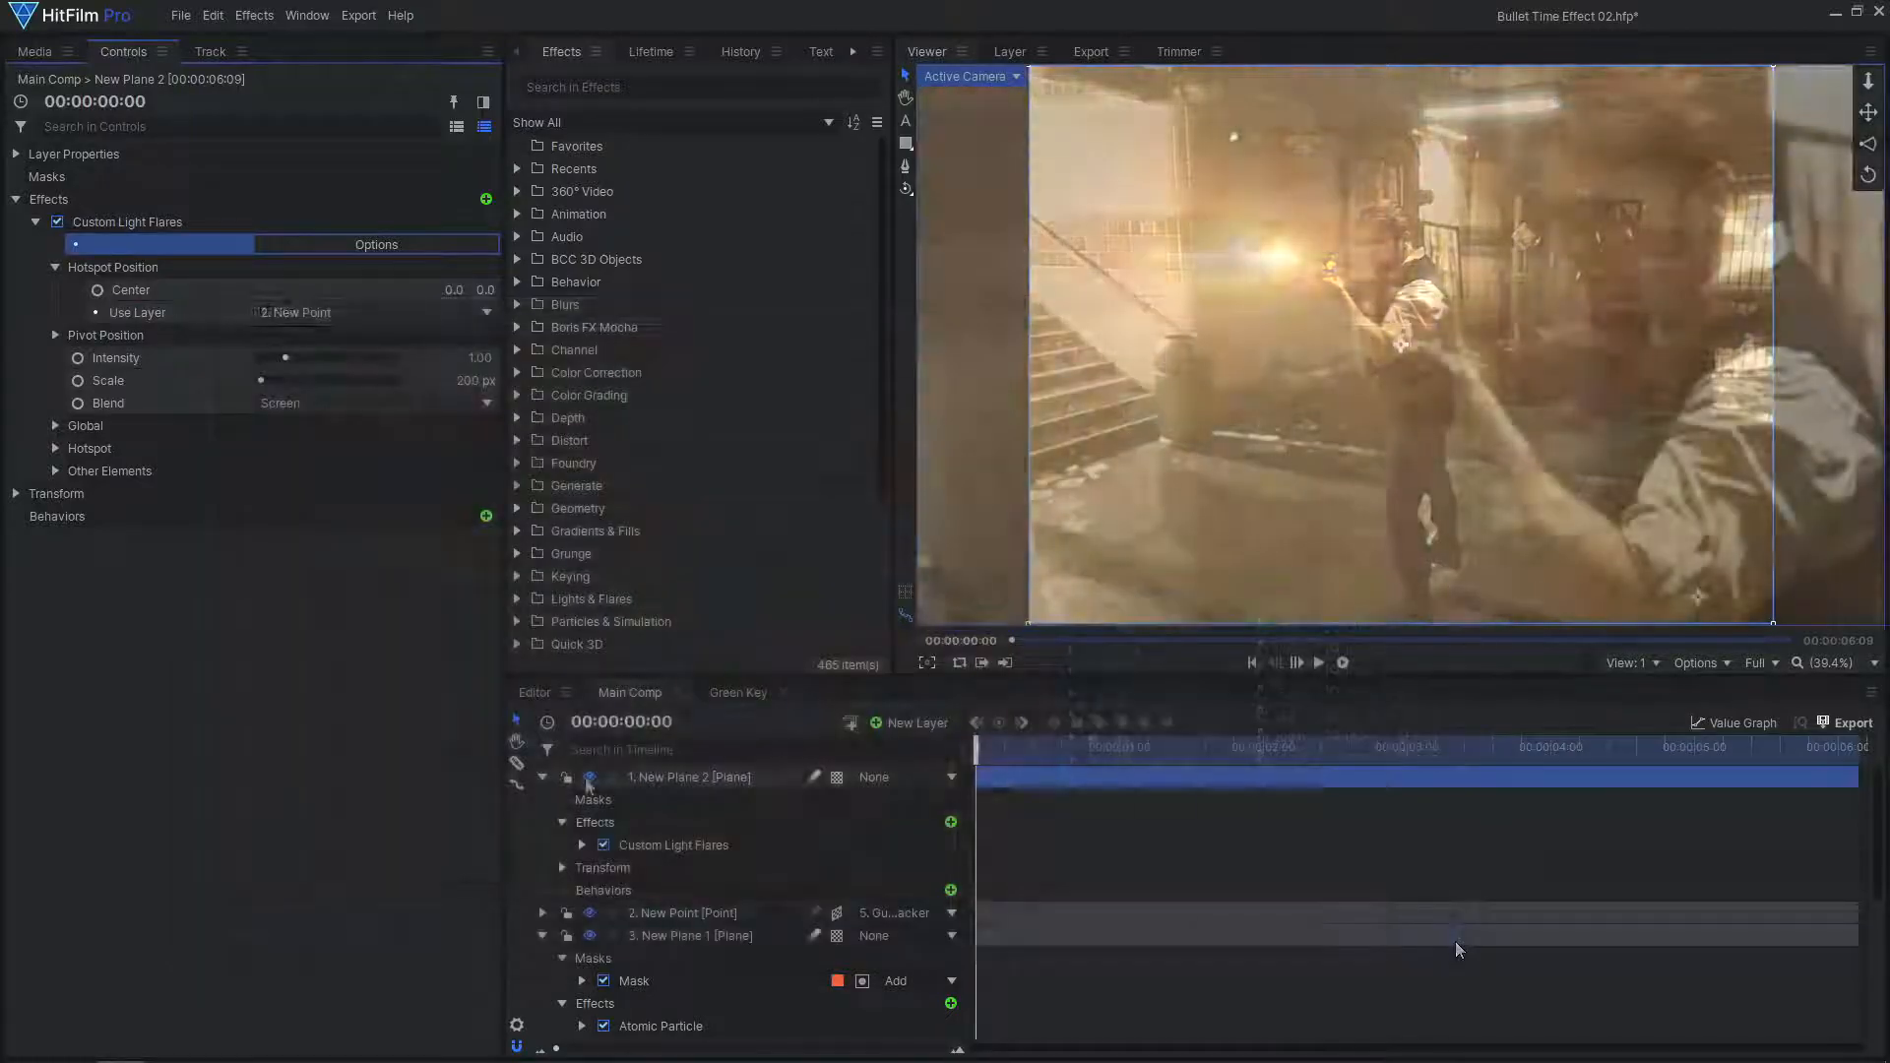
Set the flare's global Hue Shift to 8° and its Saturation to 0.85
click(55, 425)
click(483, 493)
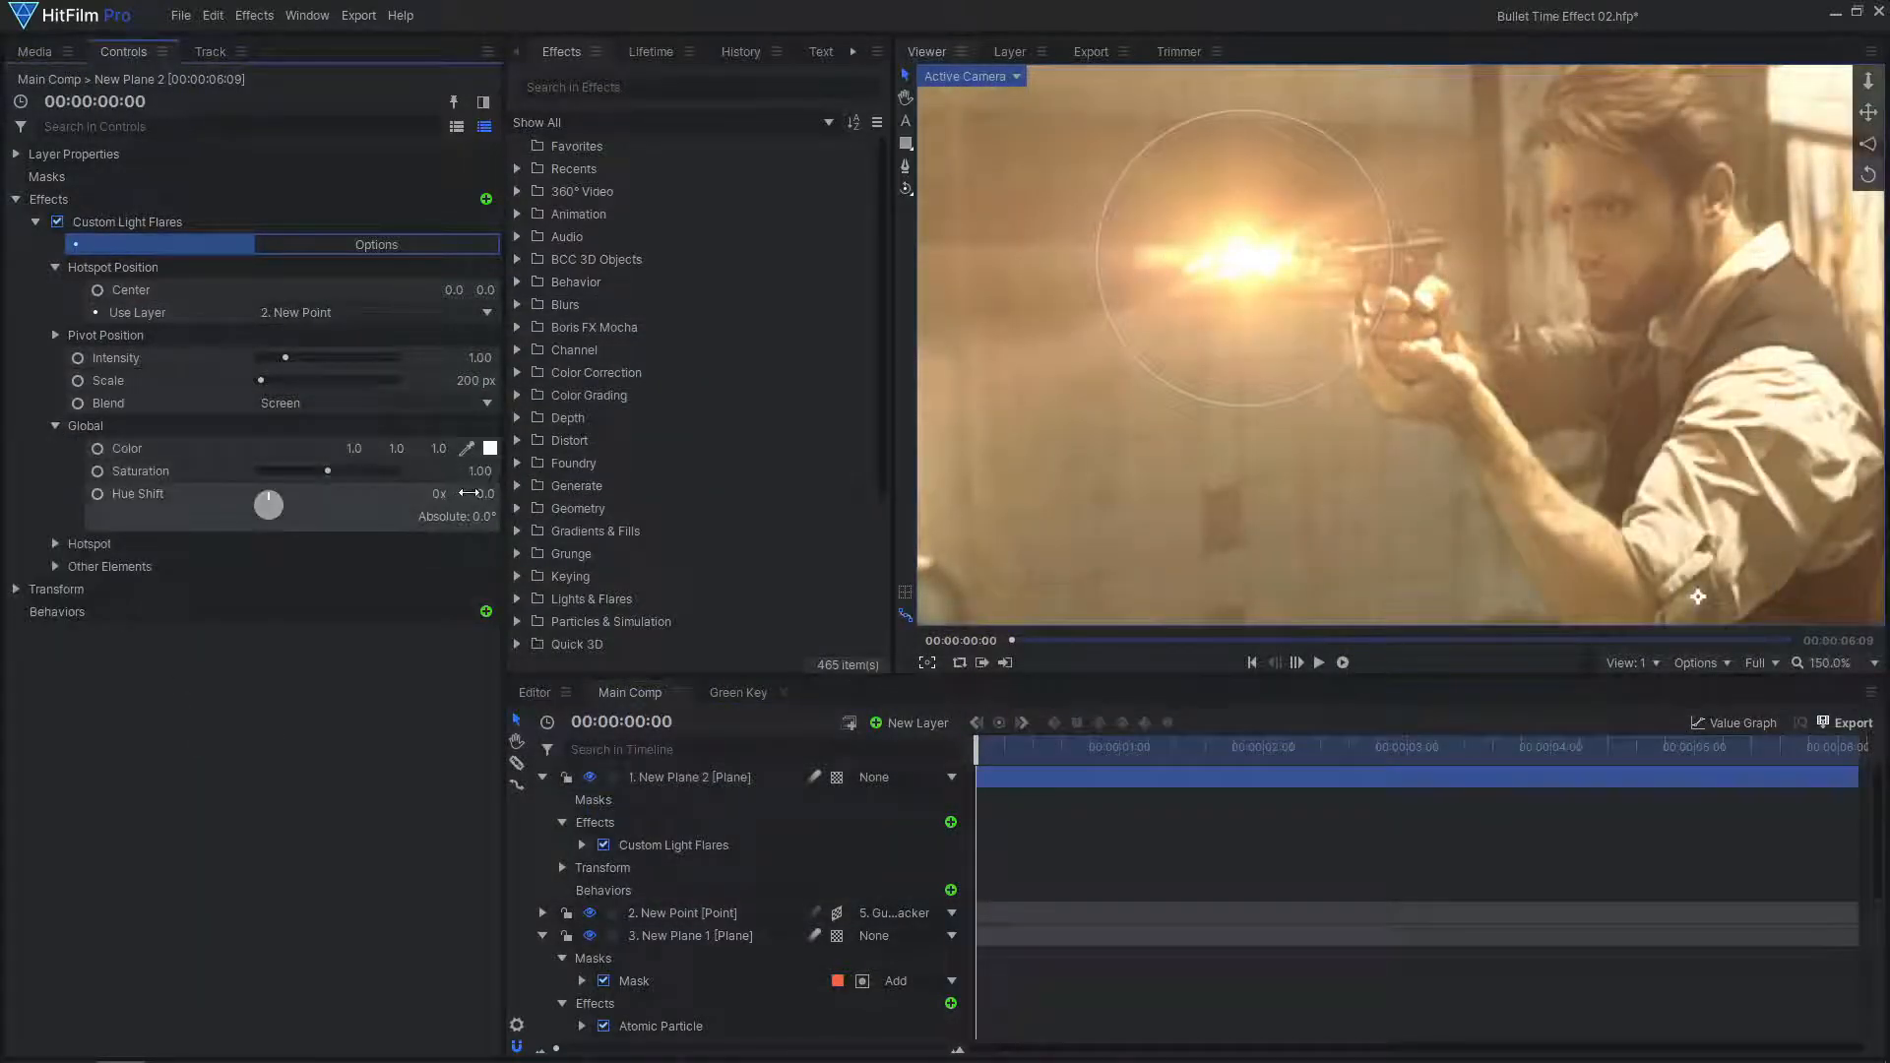
text(15)
key(Return)
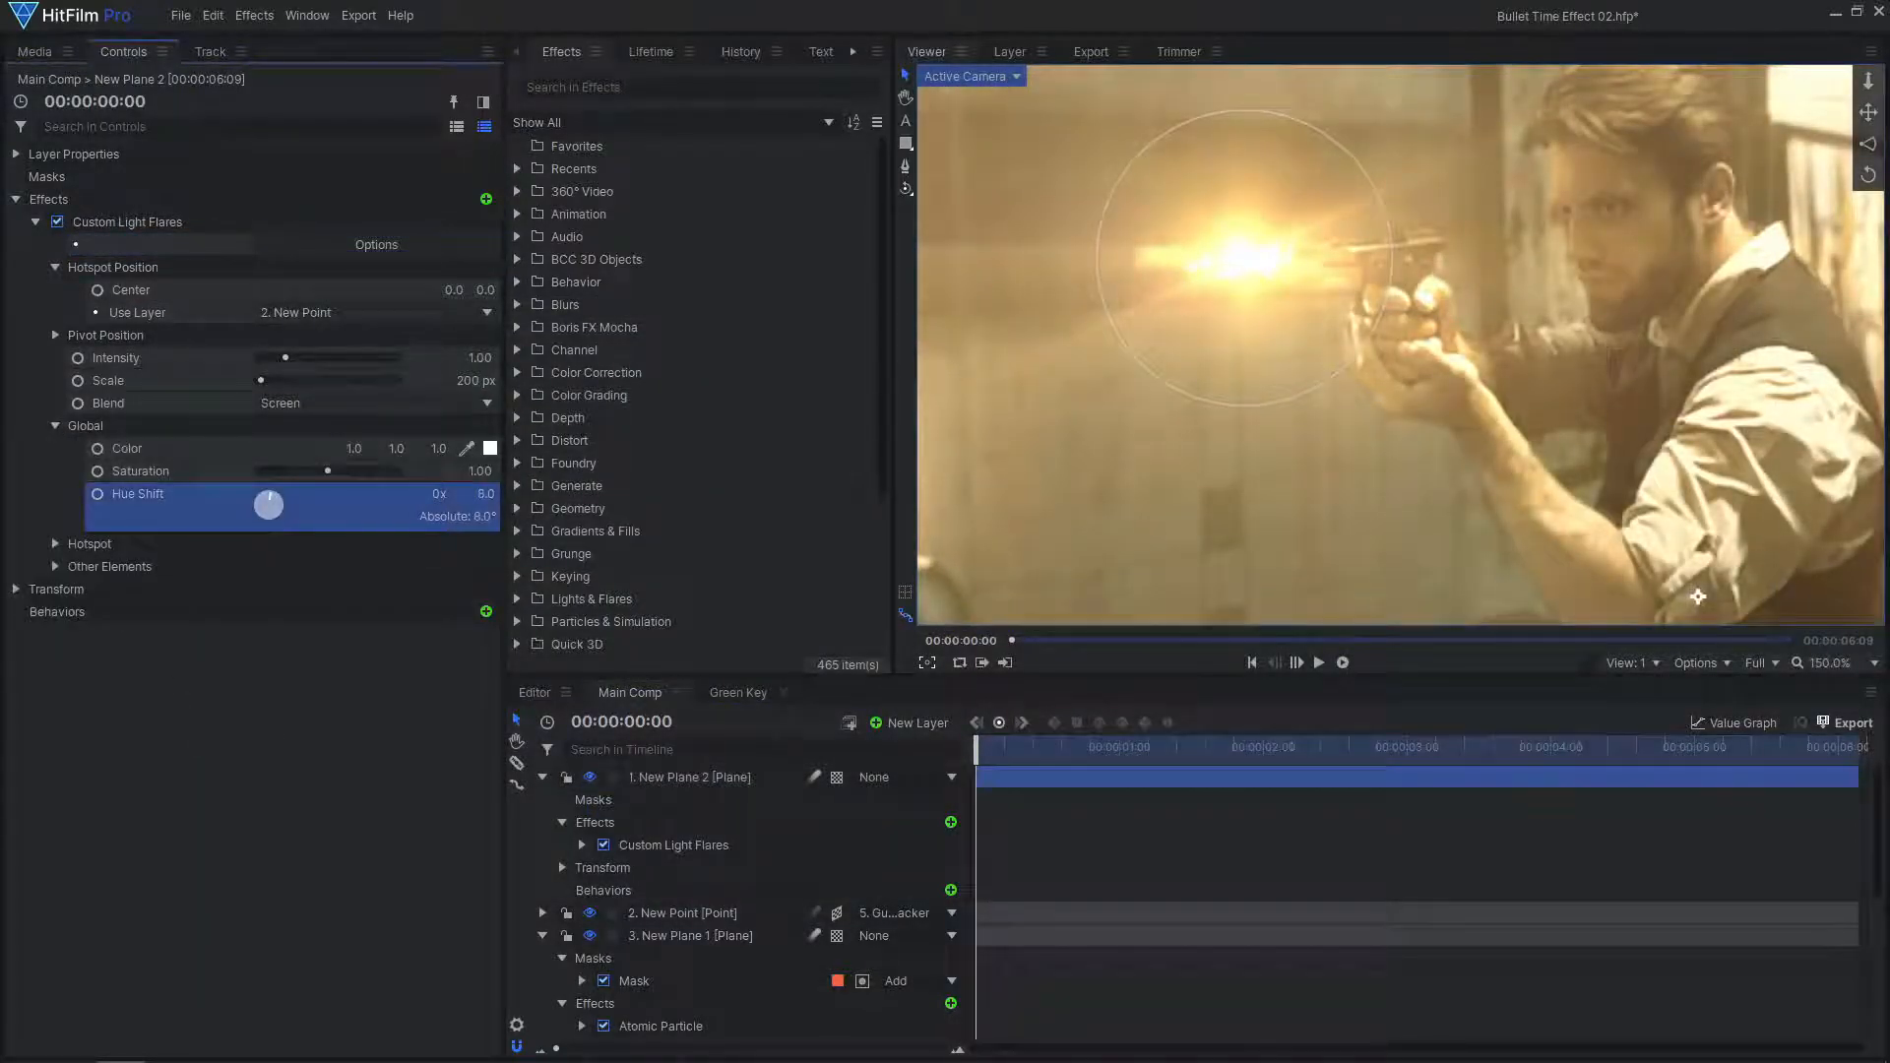
drag(480, 470, 463, 471)
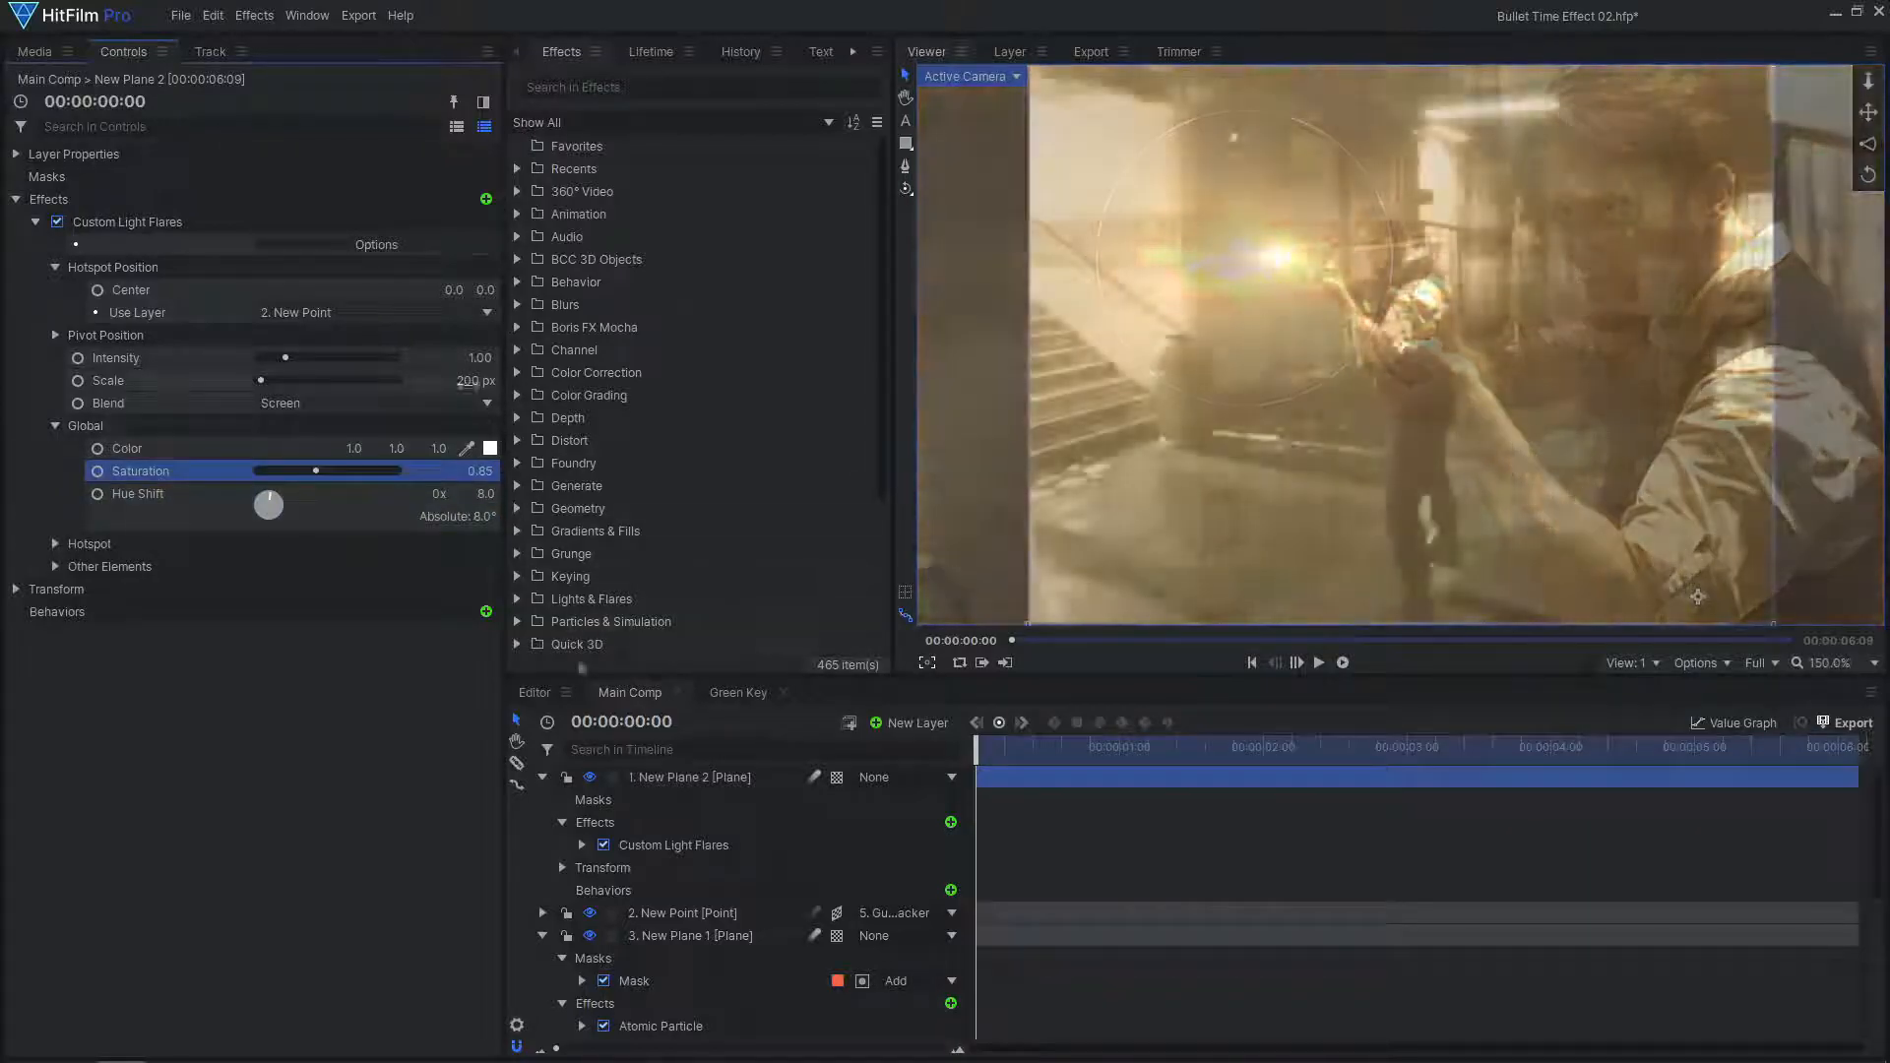
Keyframe the flare's Scale to grow at 00:00:02:45 and shrink to 500 px at 00:00:06:08, and play the shot
drag(481, 381, 468, 384)
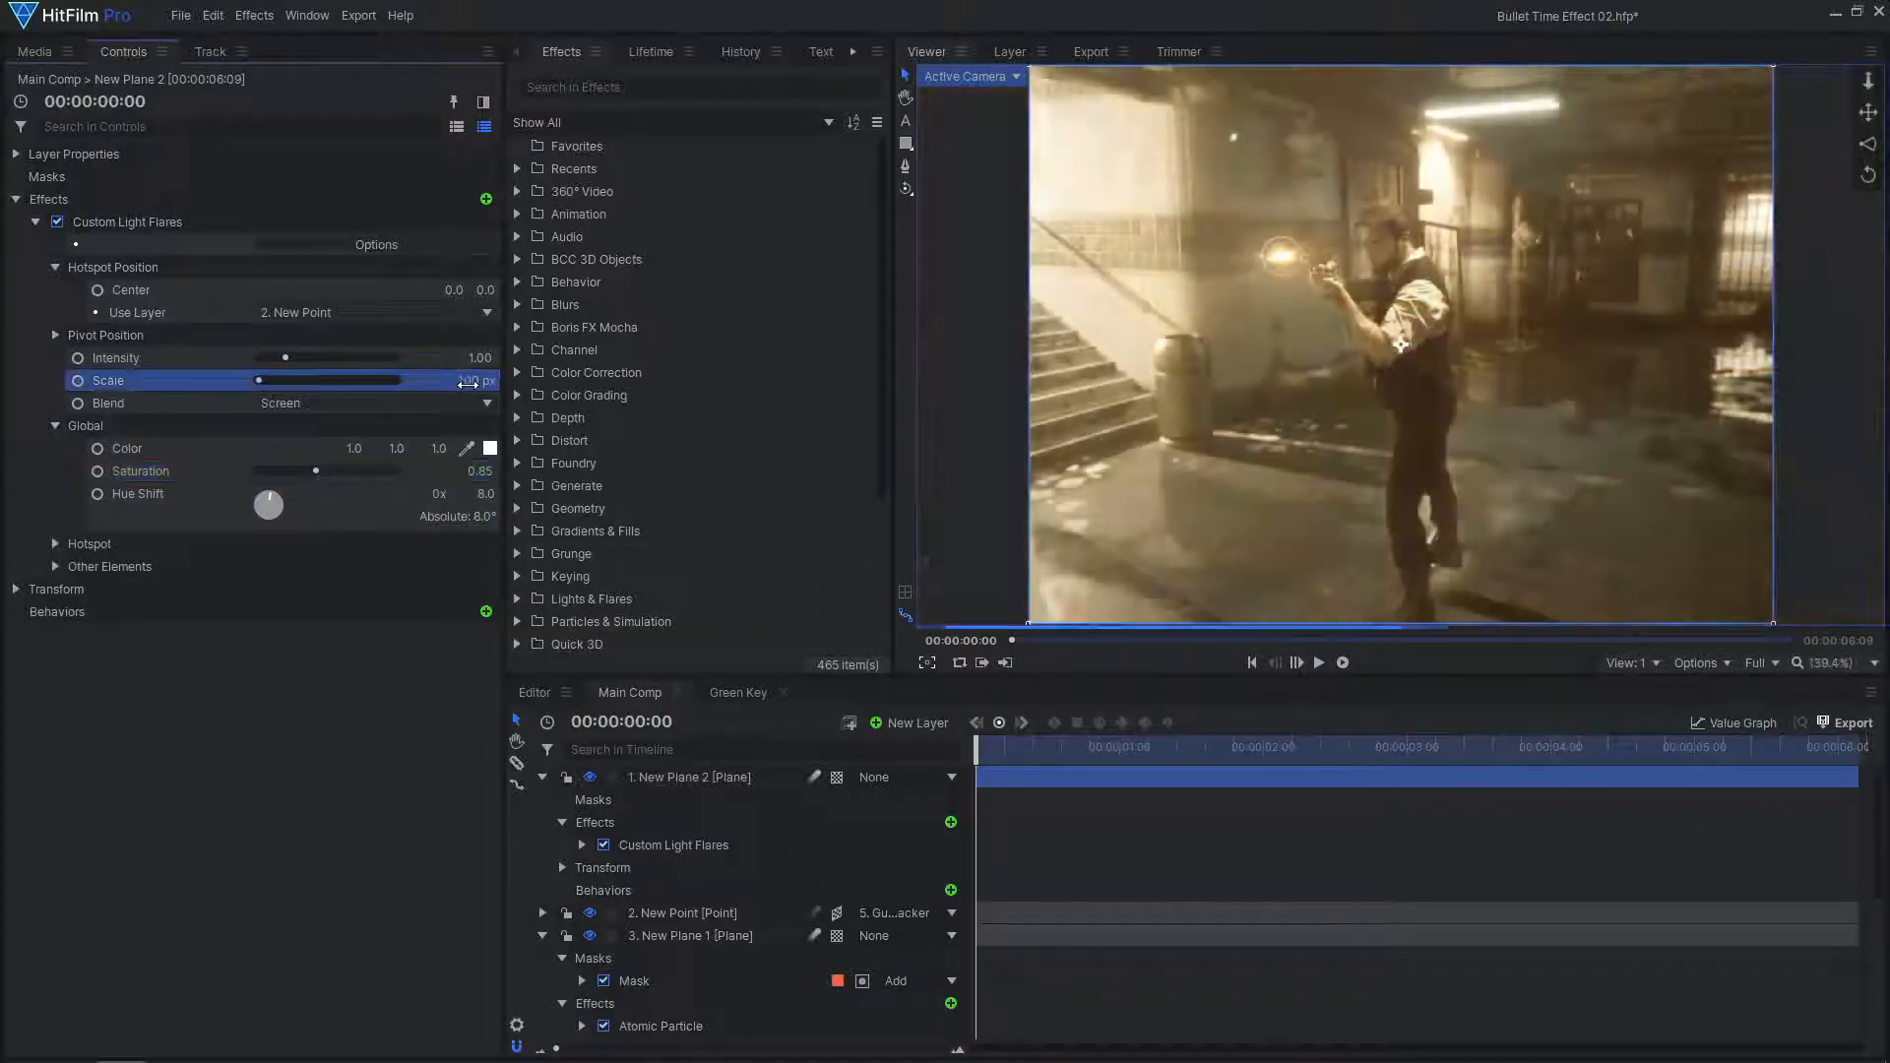
drag(1300, 747, 1372, 746)
mouse_move(472, 380)
mouse_down()
mouse_move(551, 380)
mouse_move(463, 380)
mouse_up()
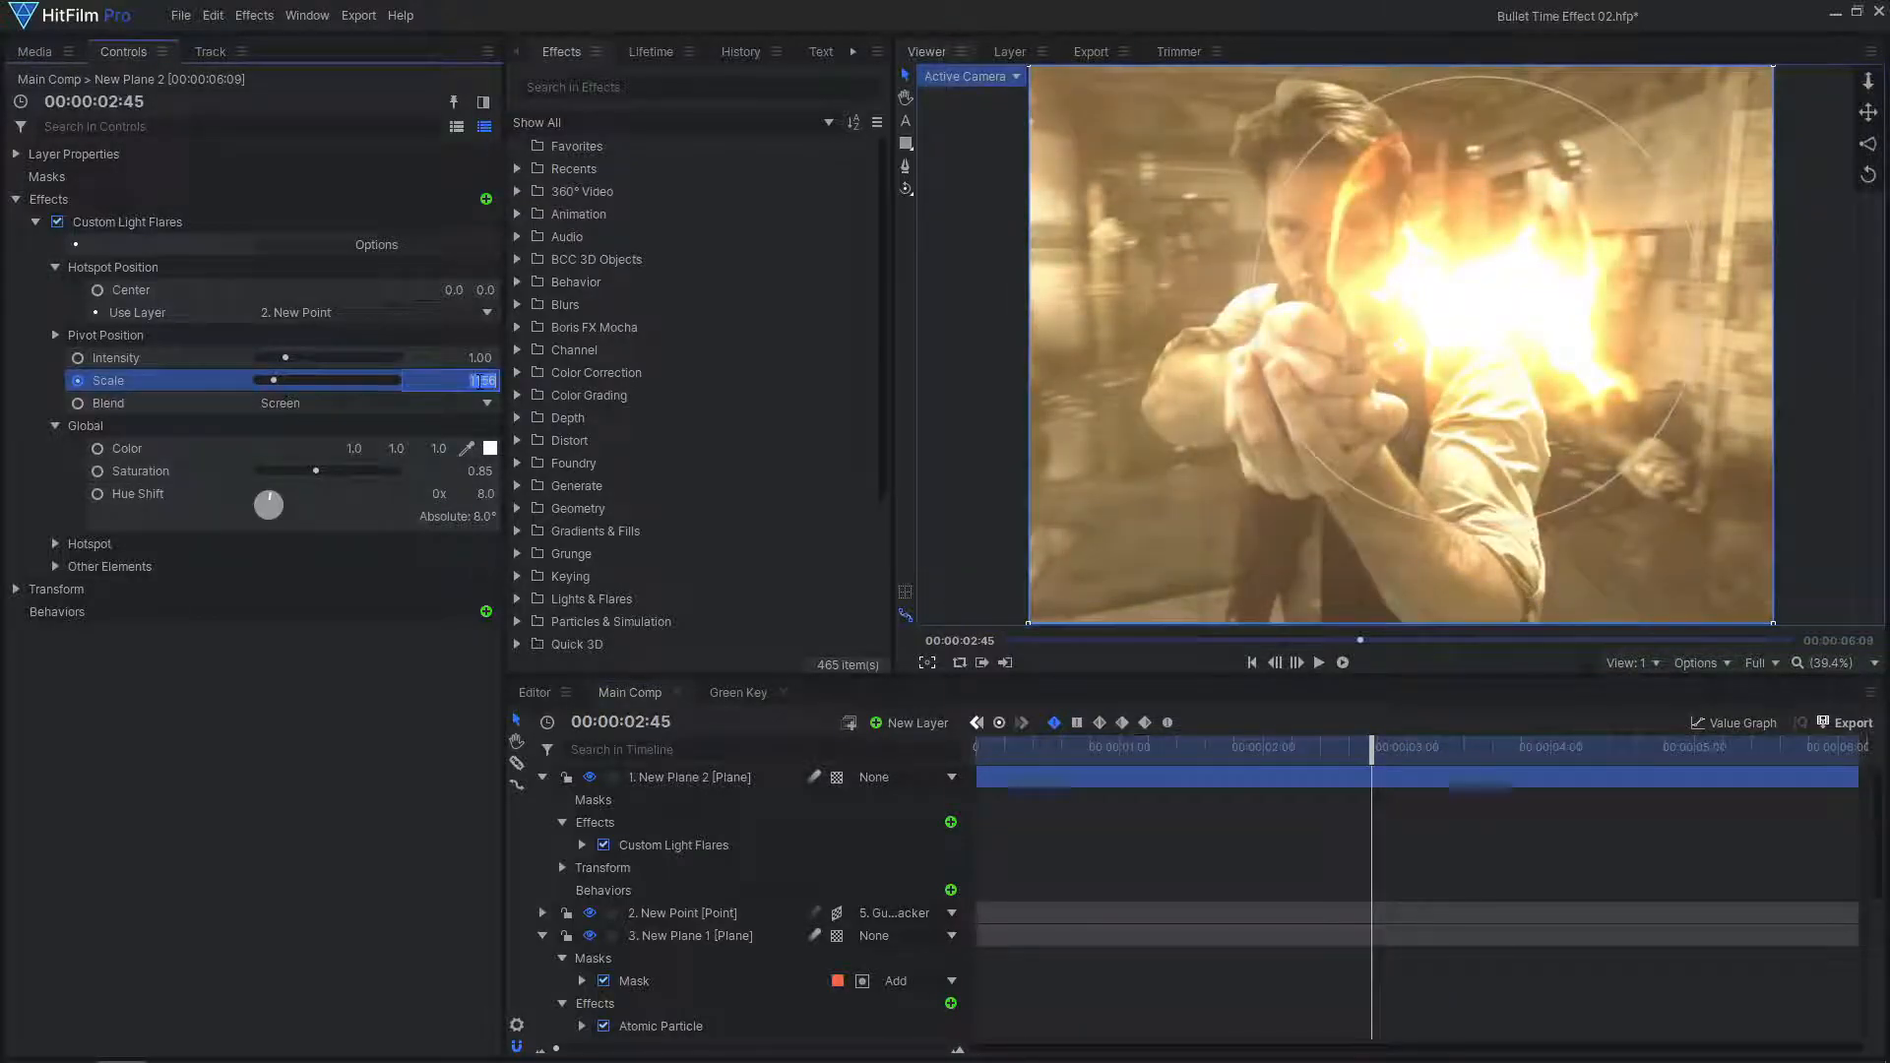
key(Return)
drag(1404, 755, 1858, 758)
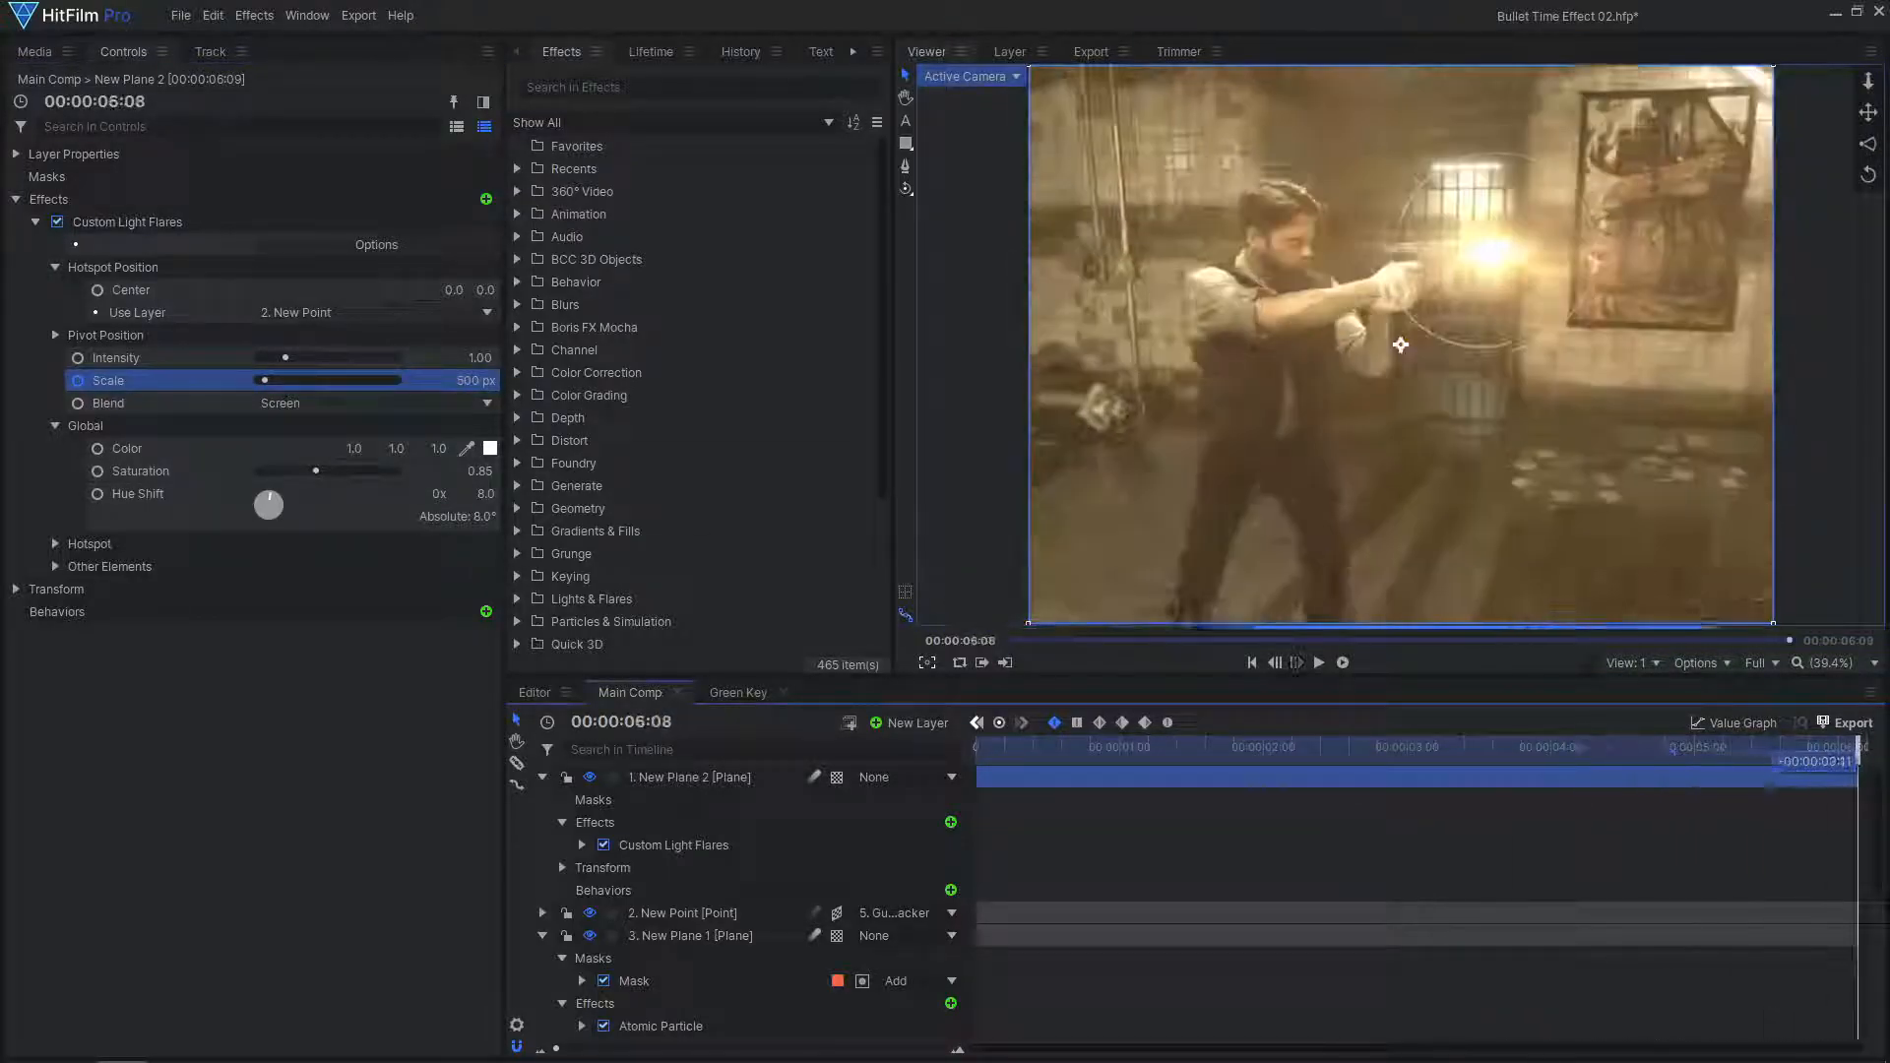
click(1319, 663)
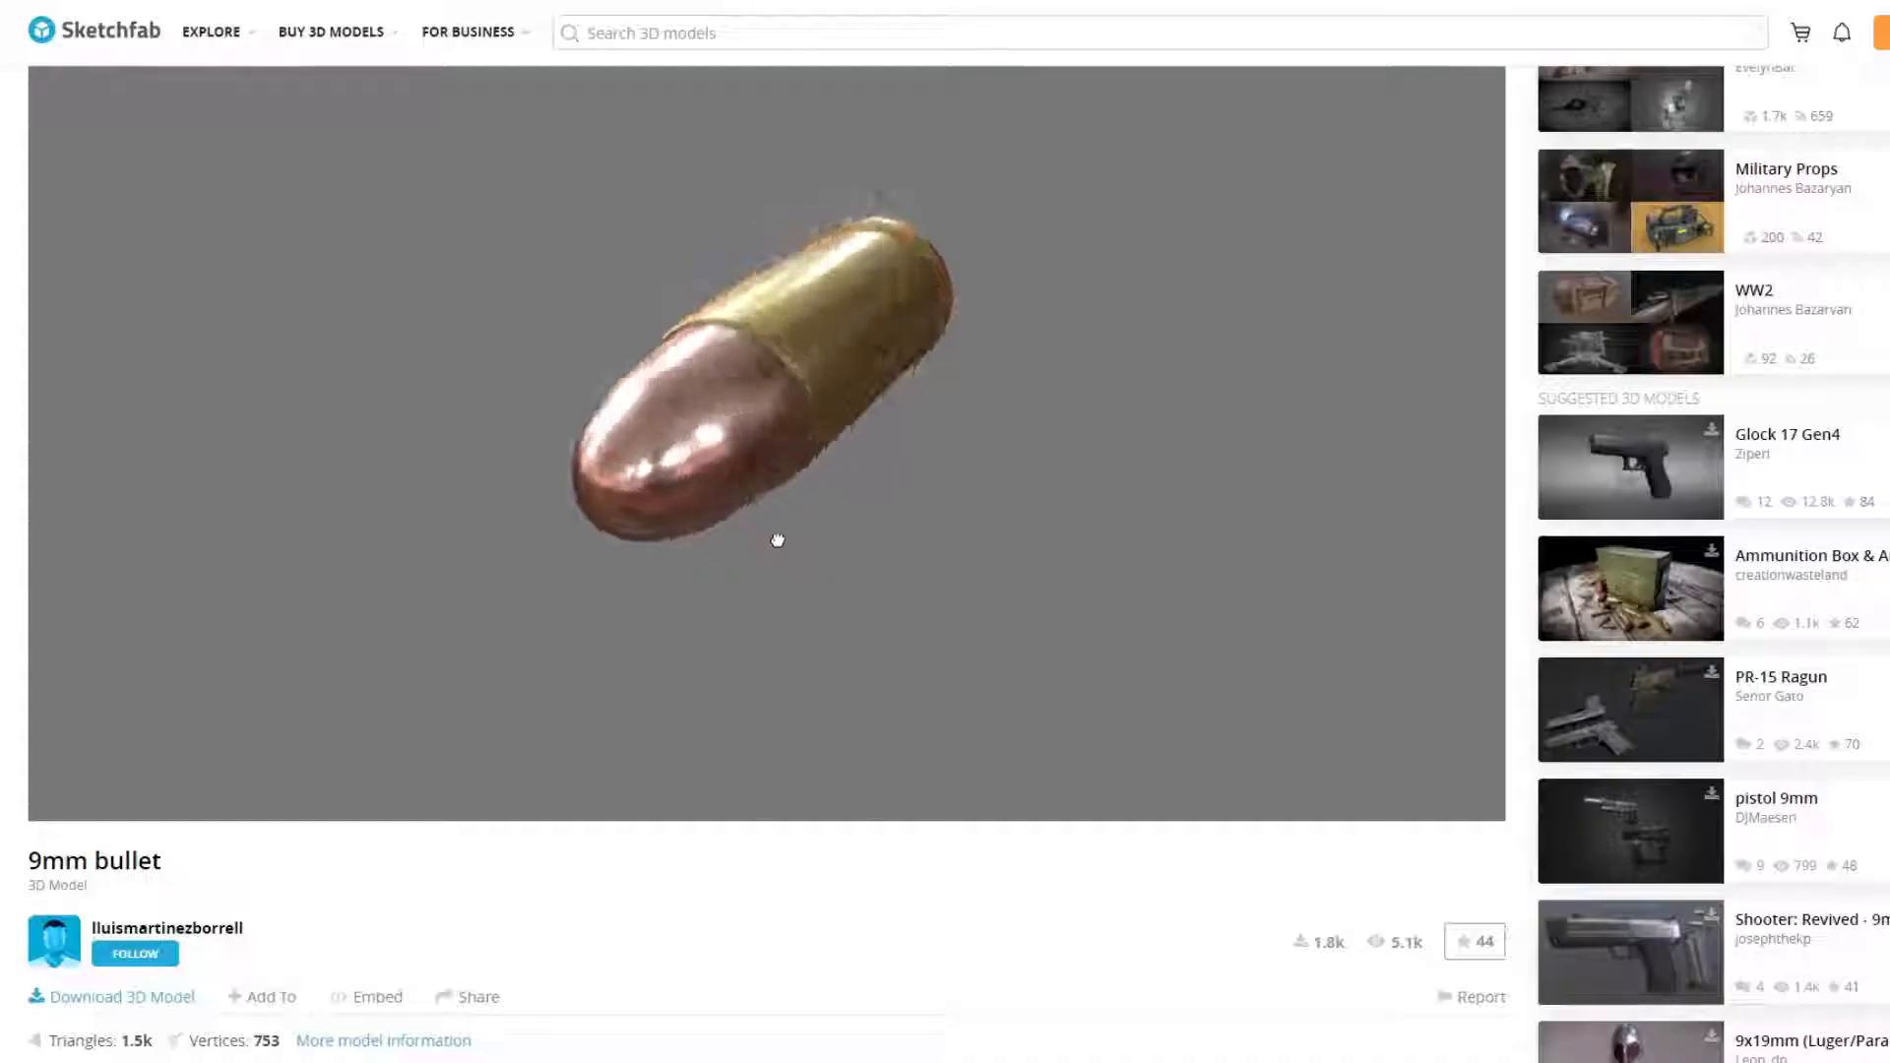
Switch to the Sketchfab page, inspect the 9mm bullet model from several angles, and download it
mouse_move(776, 535)
mouse_down()
mouse_move(700, 540)
mouse_move(919, 517)
mouse_up()
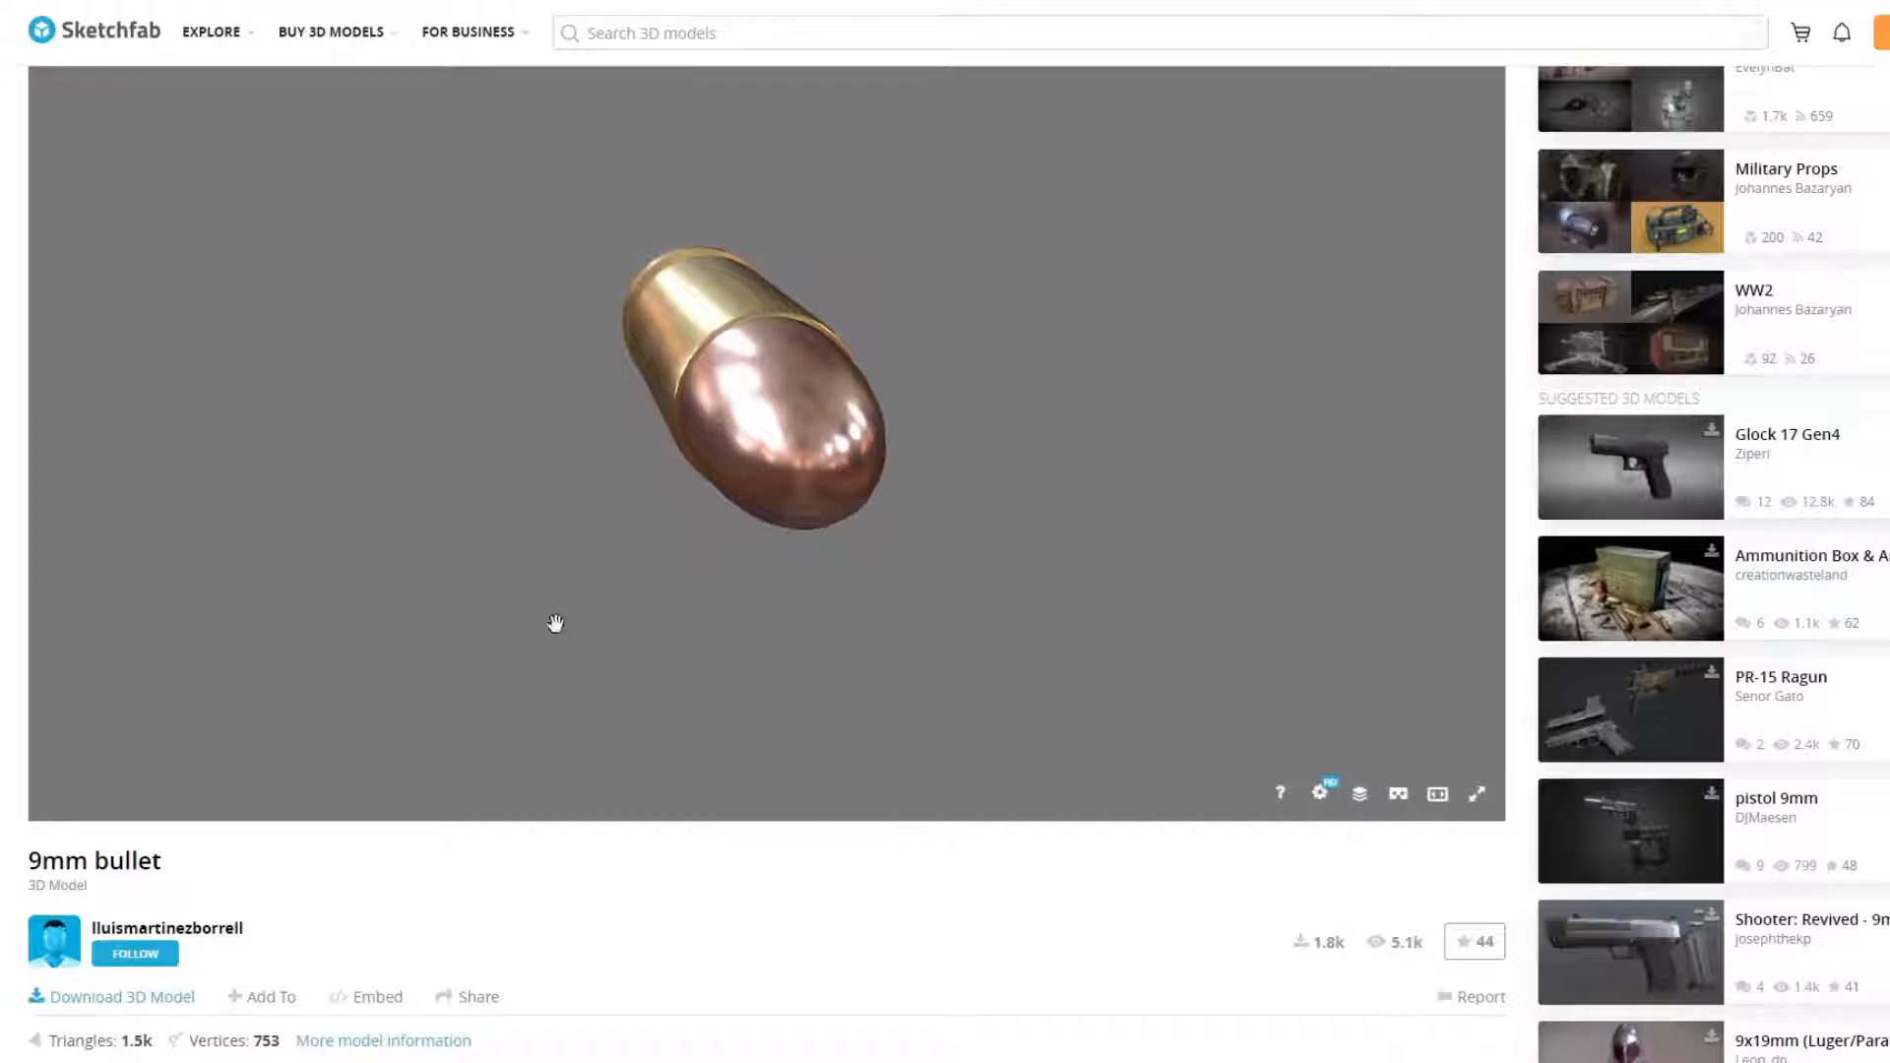
click(122, 997)
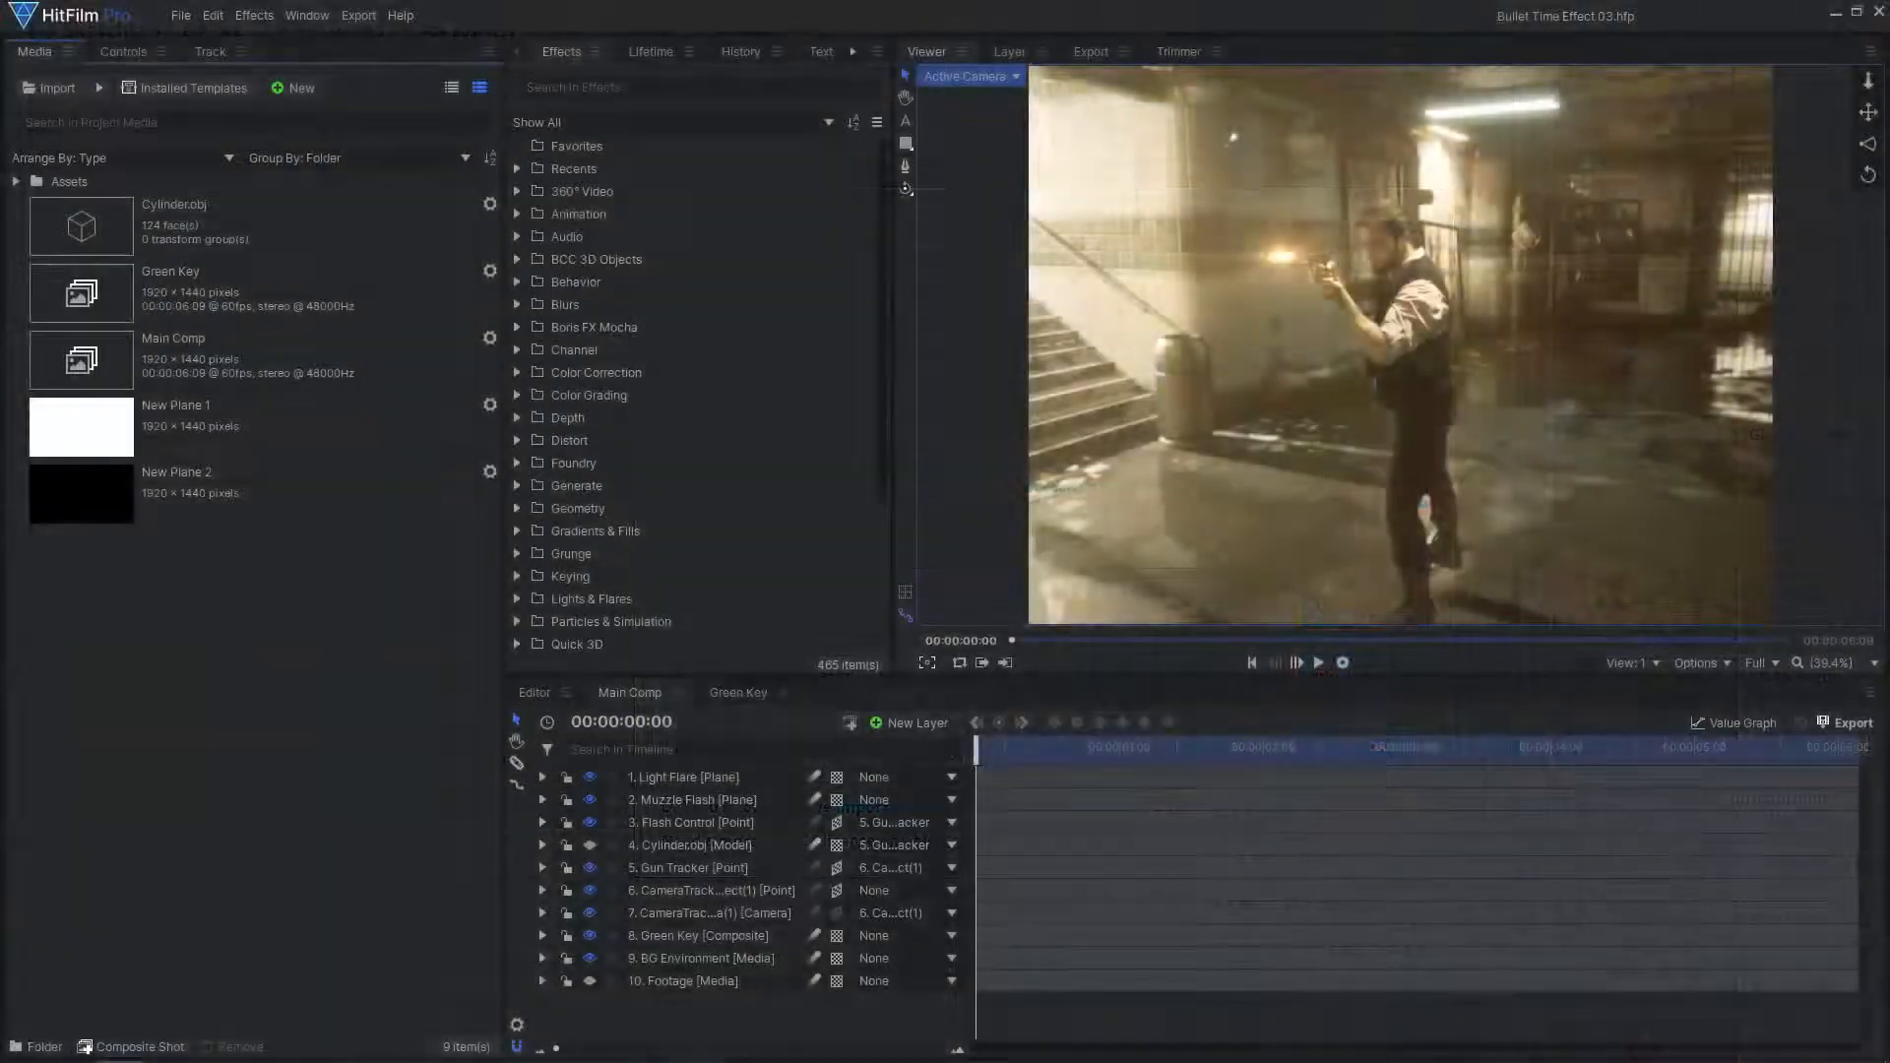
Switch to HitFilm Pro and import scene.gltf from the 9mm_bullet folder as a 3D model
click(102, 87)
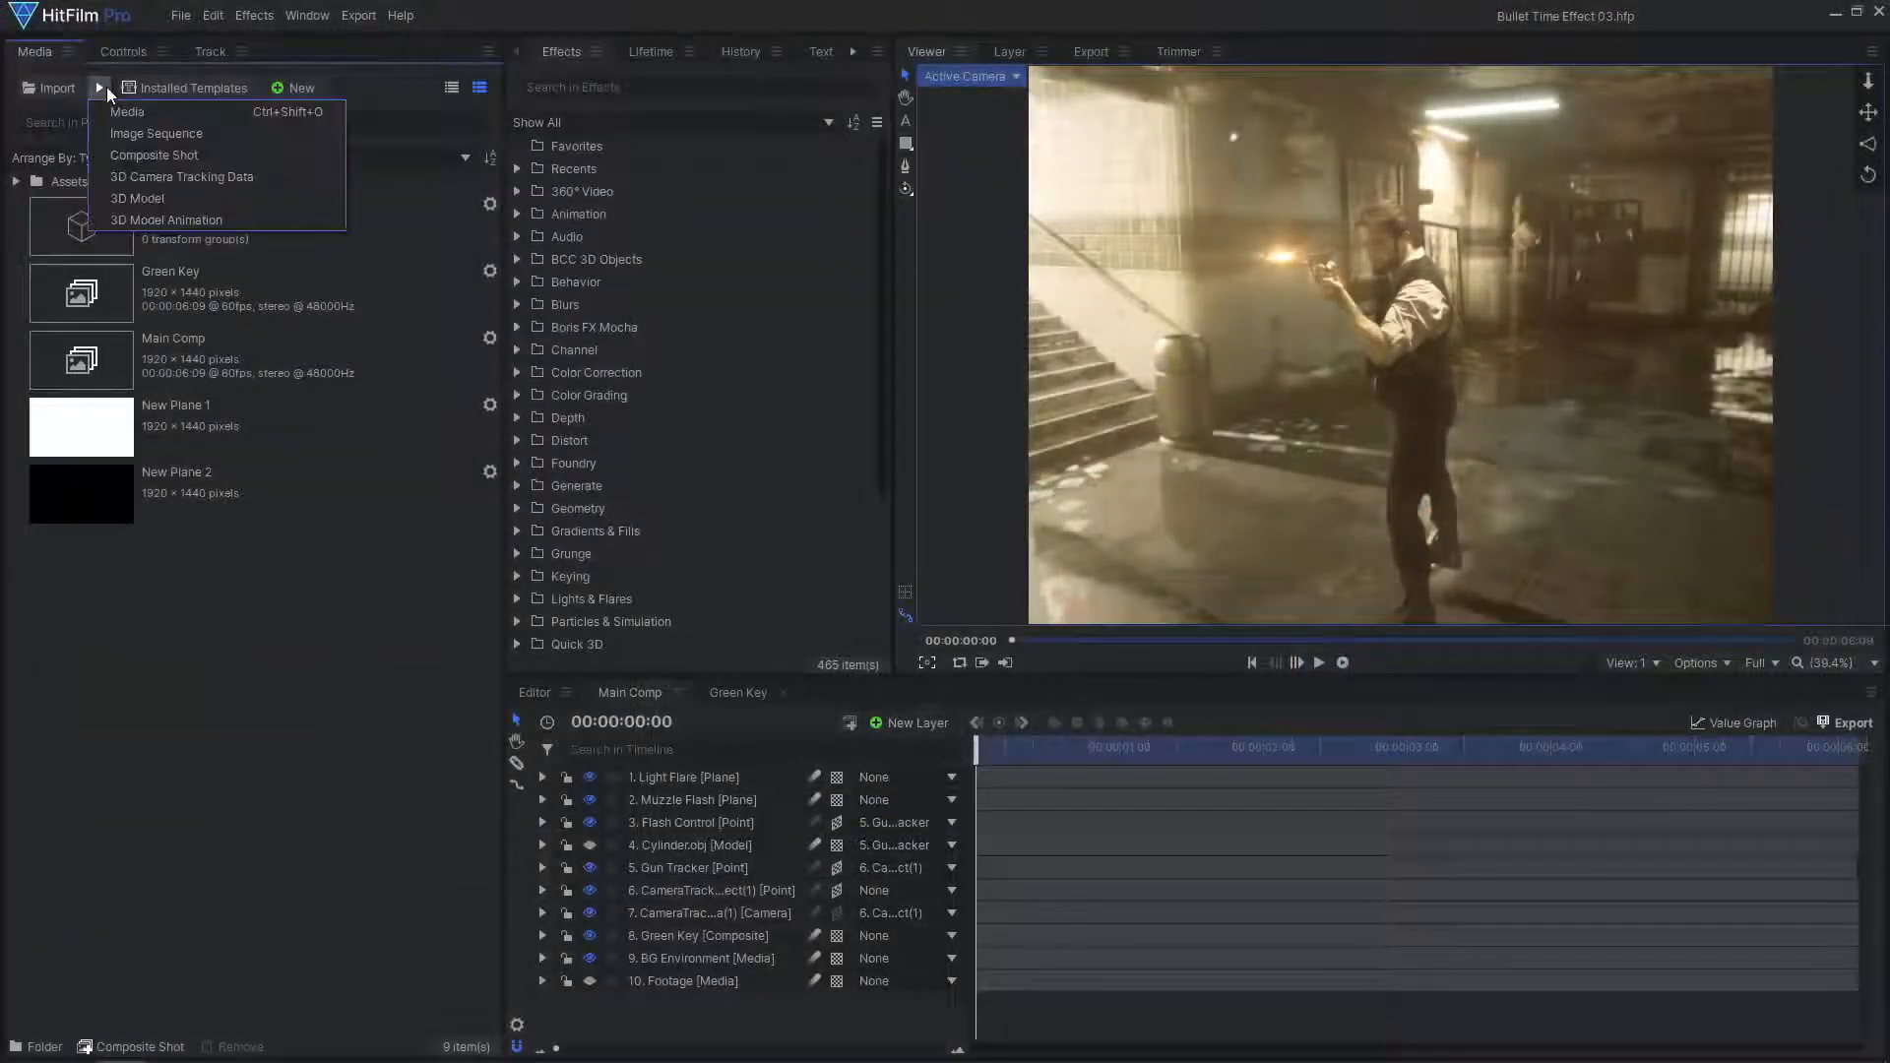
click(193, 194)
click(258, 166)
click(778, 605)
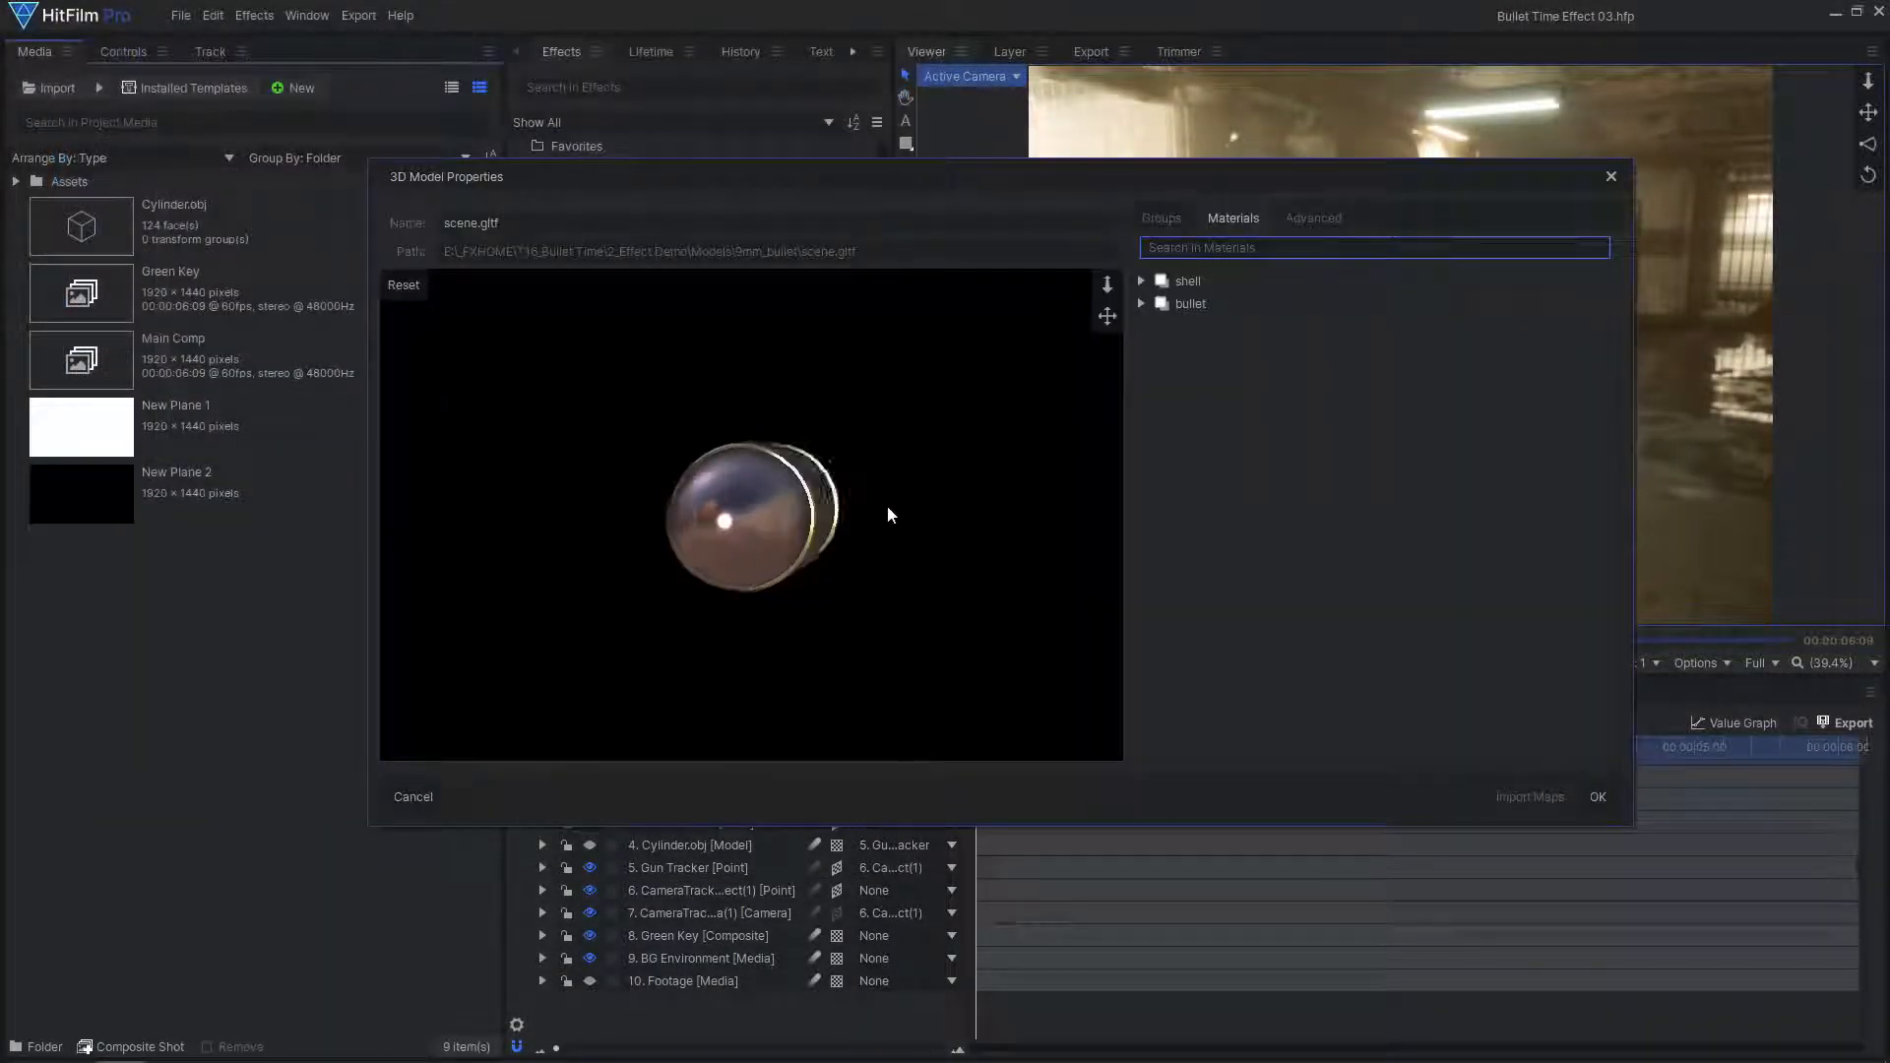
Set the opacity of the model's shell material to 0% to hide the casing
drag(895, 511, 726, 572)
click(1236, 283)
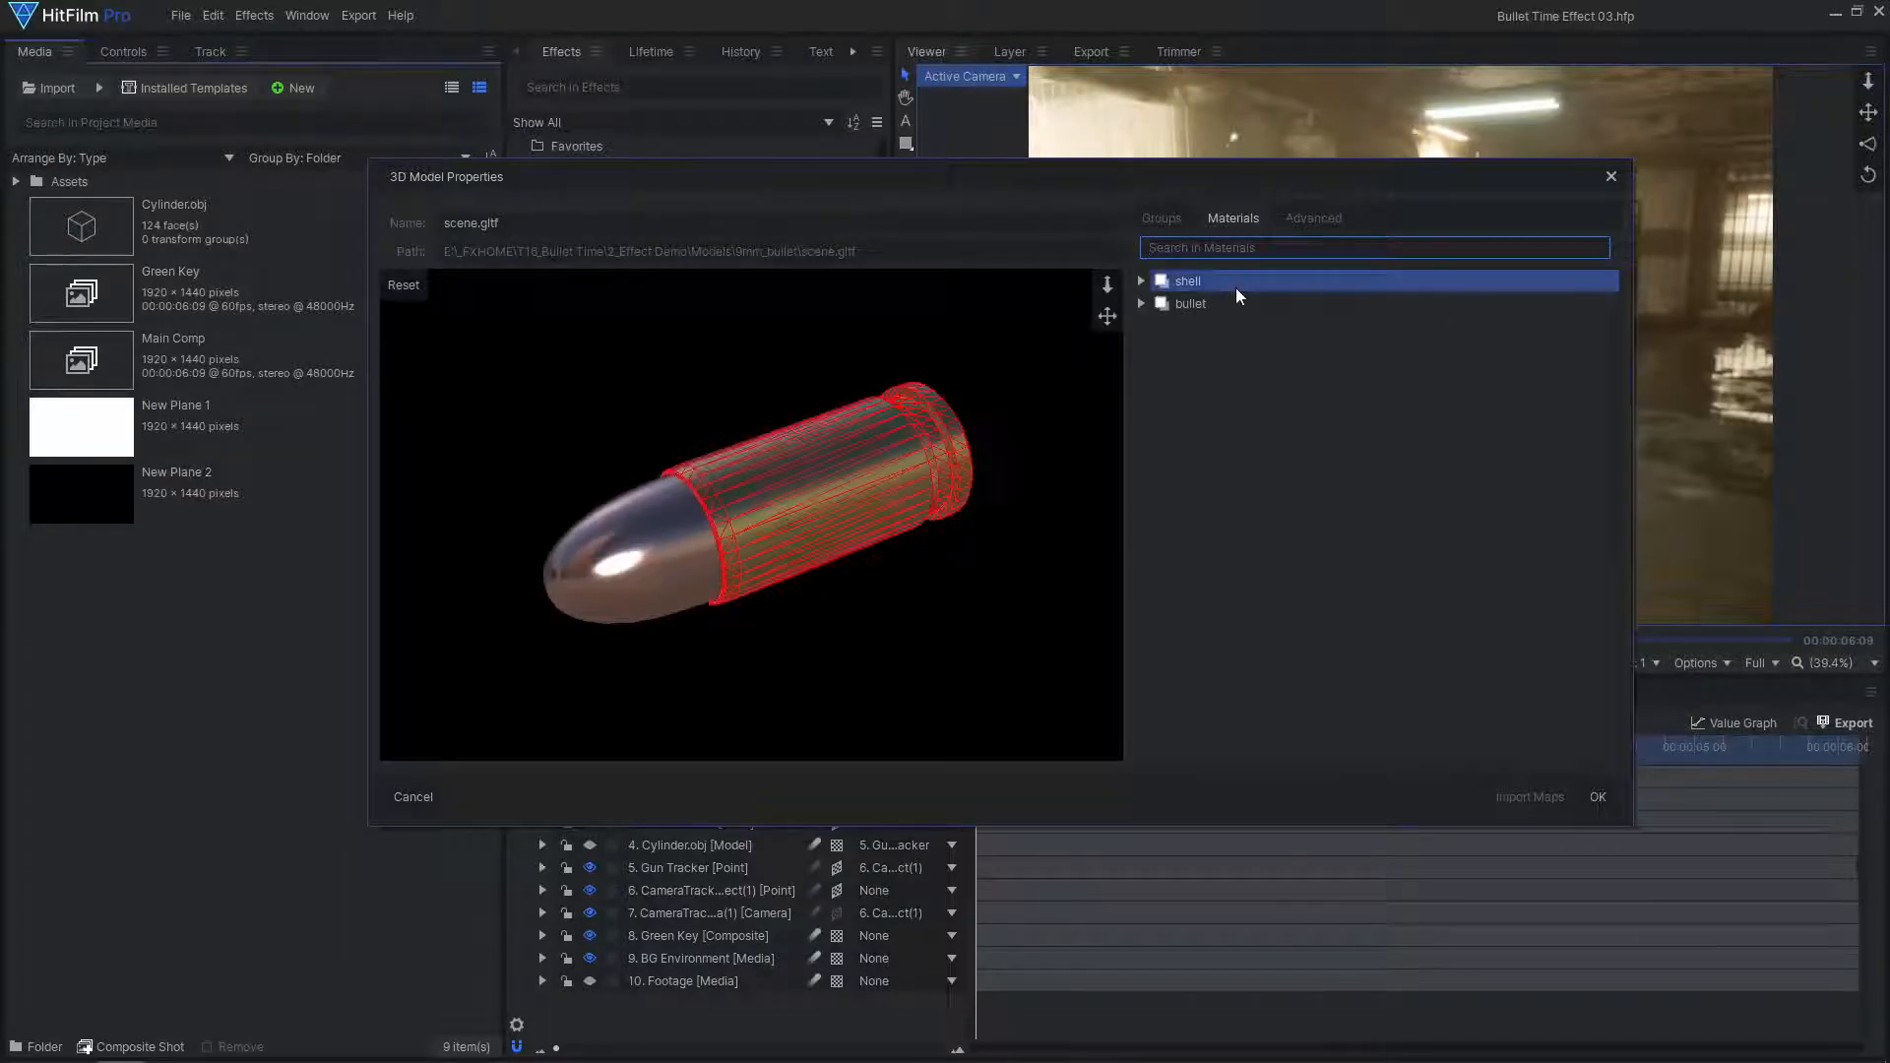
click(1141, 281)
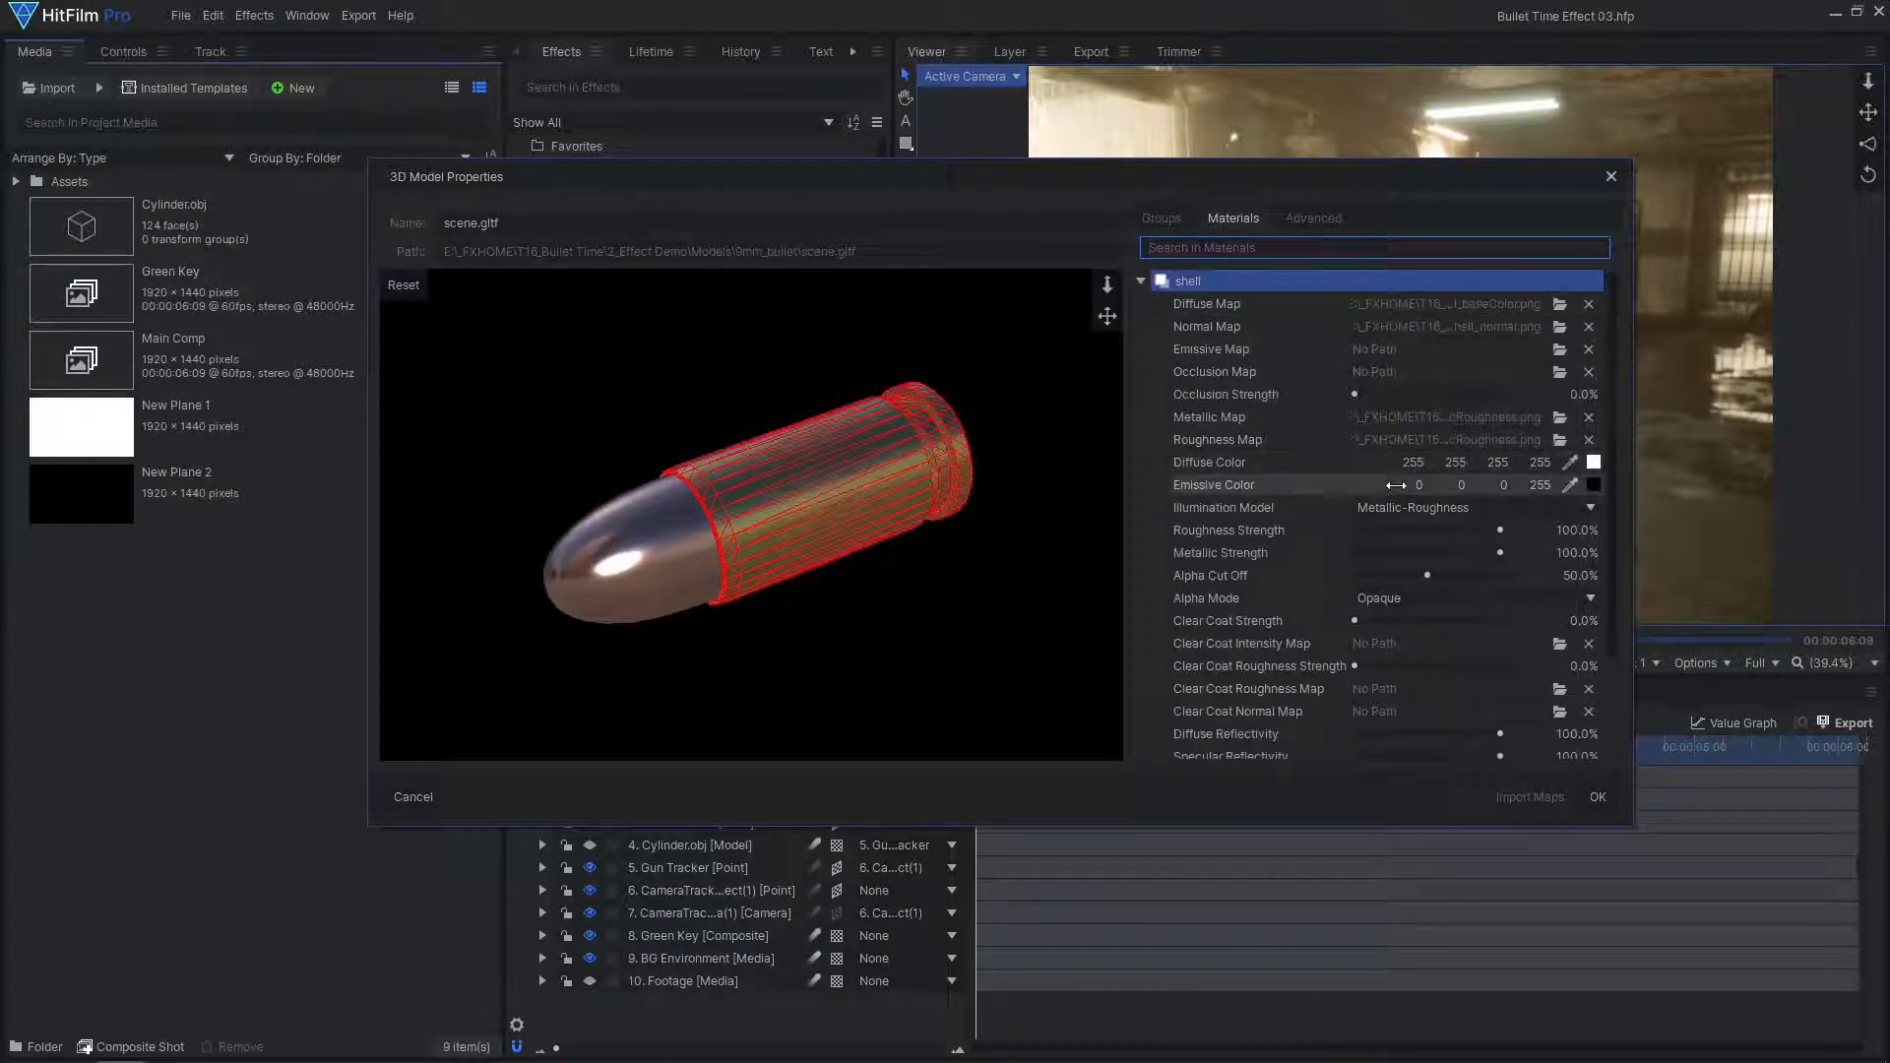
scroll(1447, 684, down, 3)
drag(1447, 725, 1388, 729)
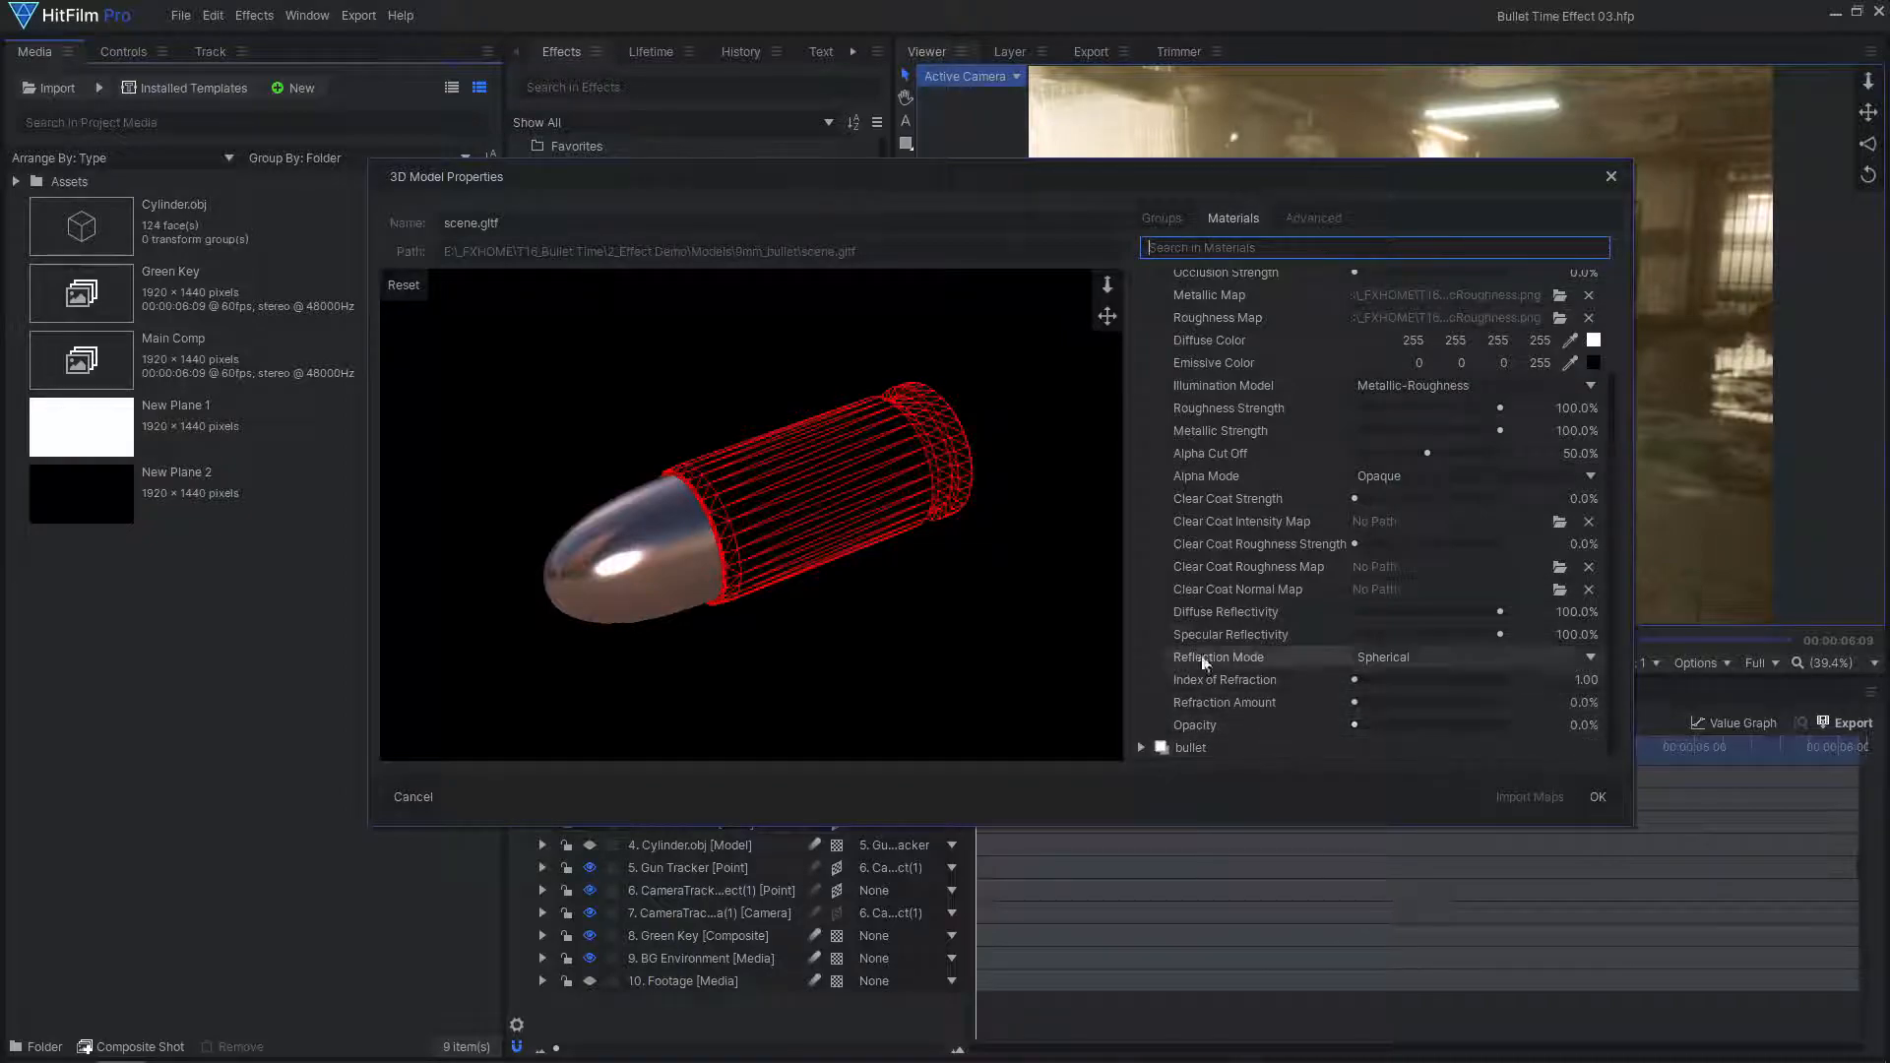
Set the shell material's Alpha Mode to Guess and its Illumination Model to Phong, and accept the model properties
click(1399, 477)
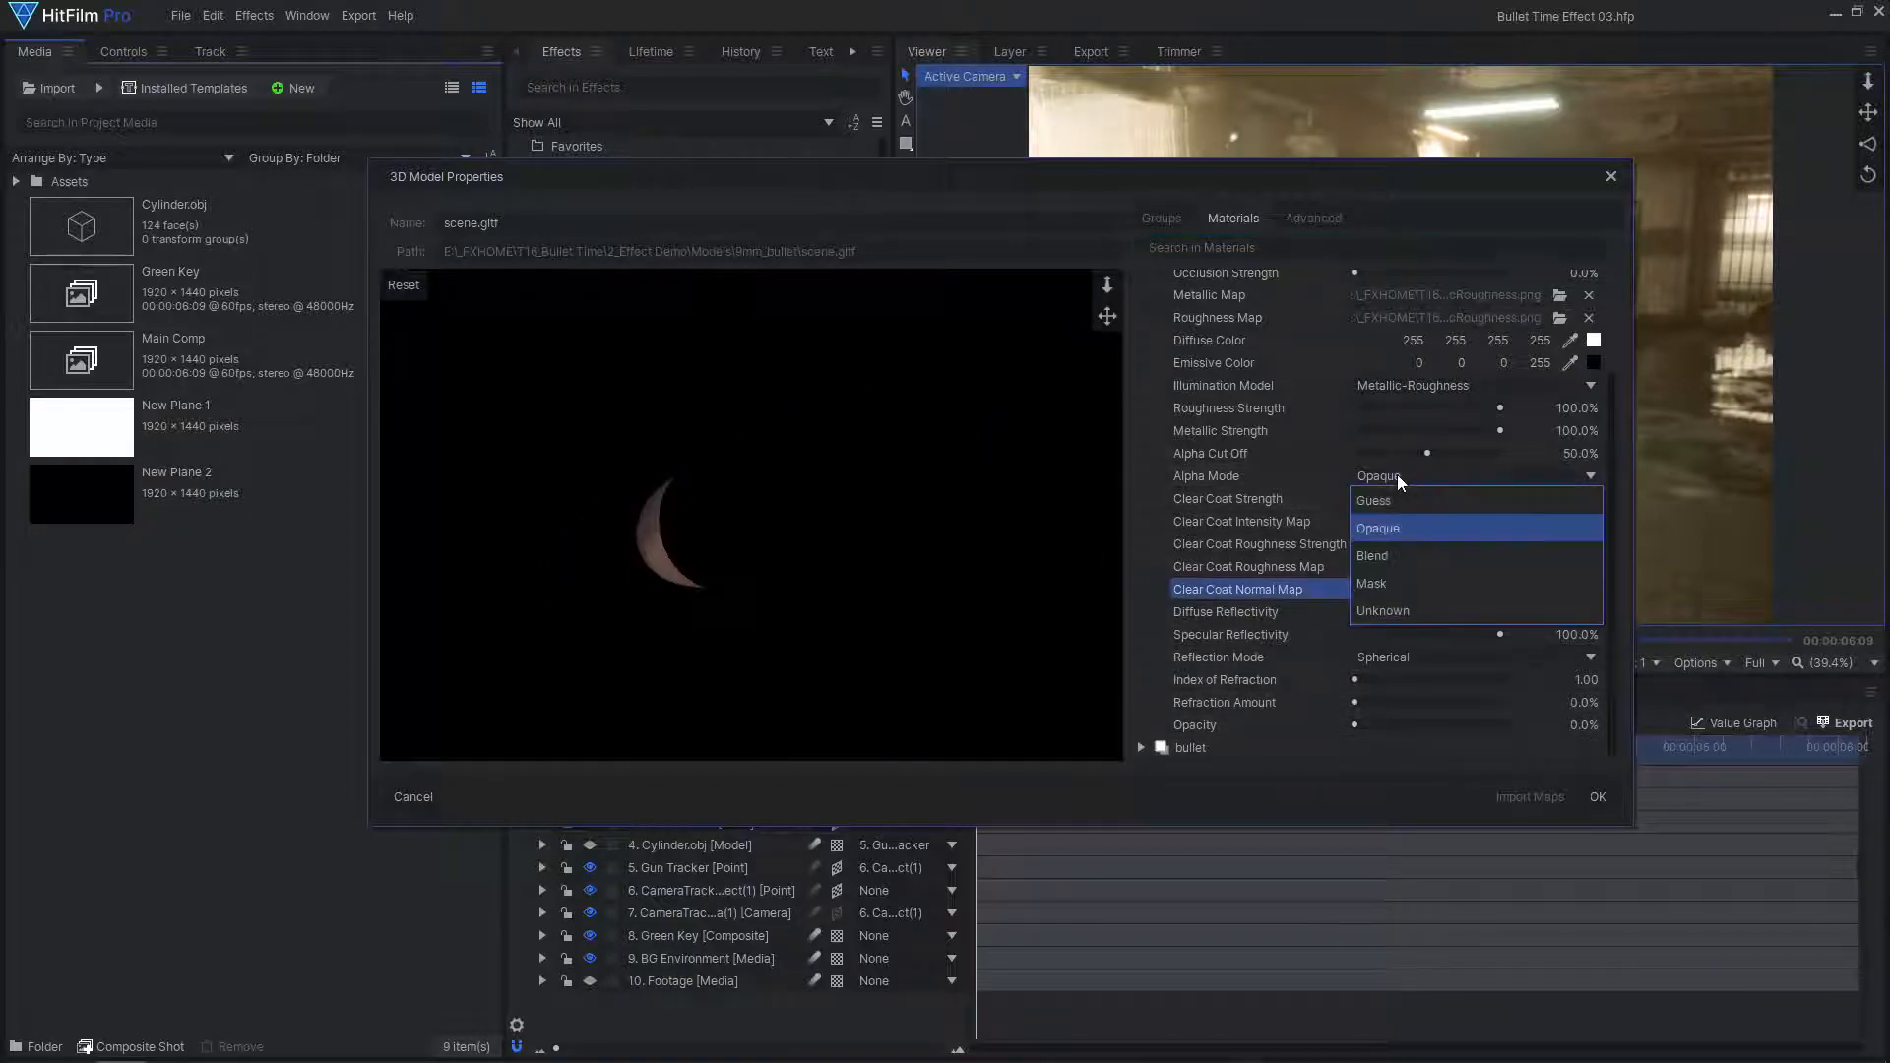
click(1399, 500)
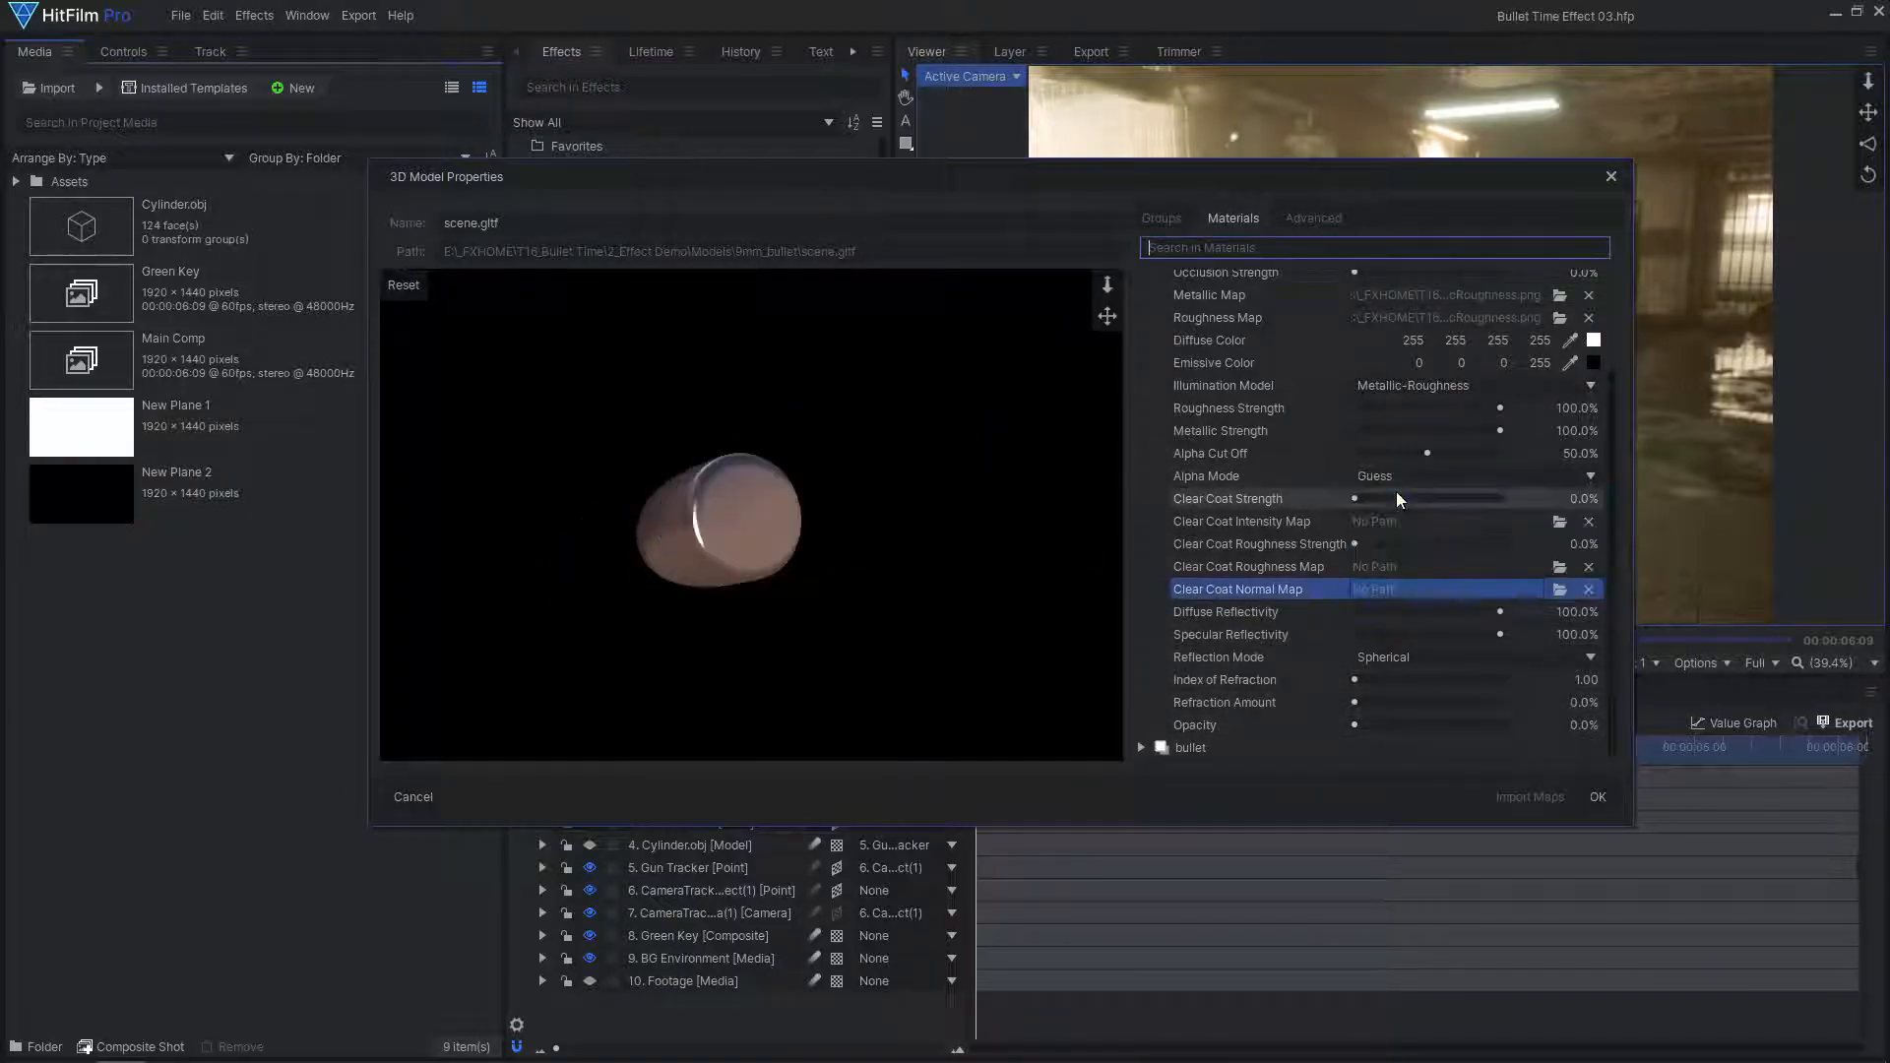
drag(621, 532, 844, 548)
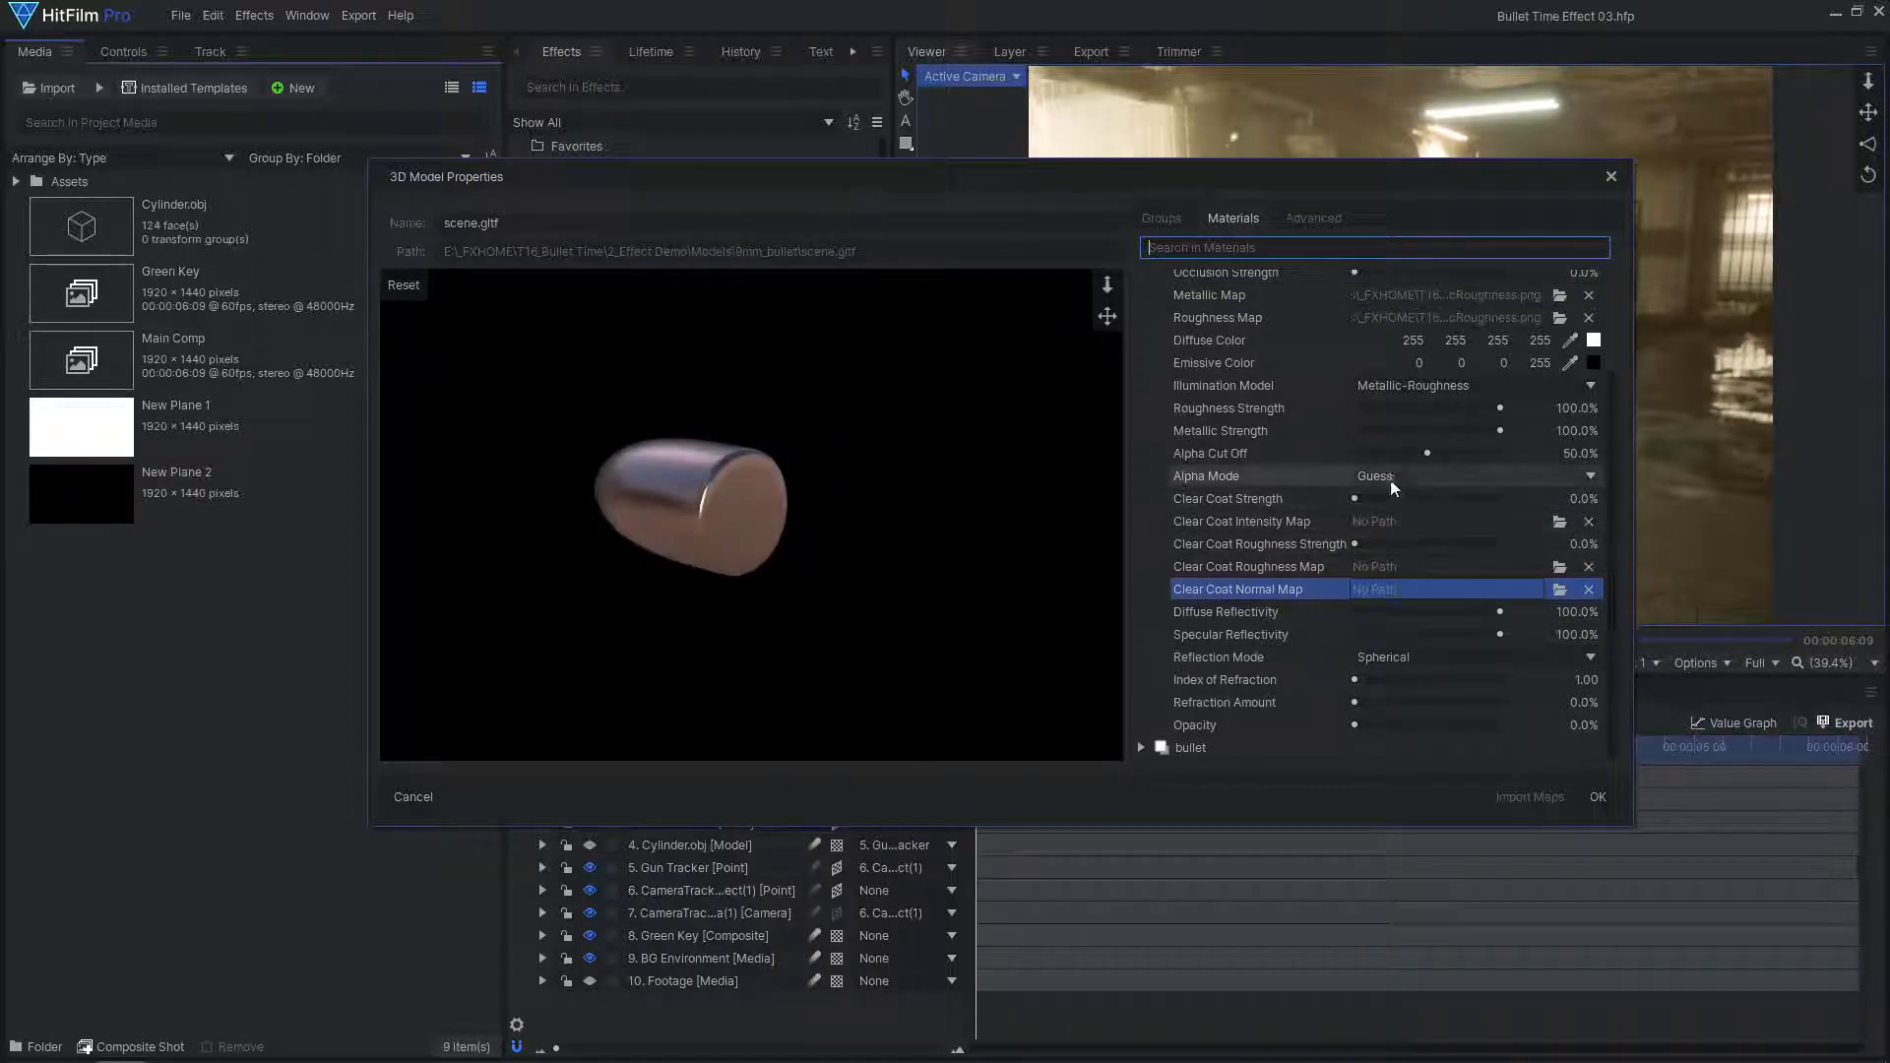
click(1459, 389)
click(1398, 410)
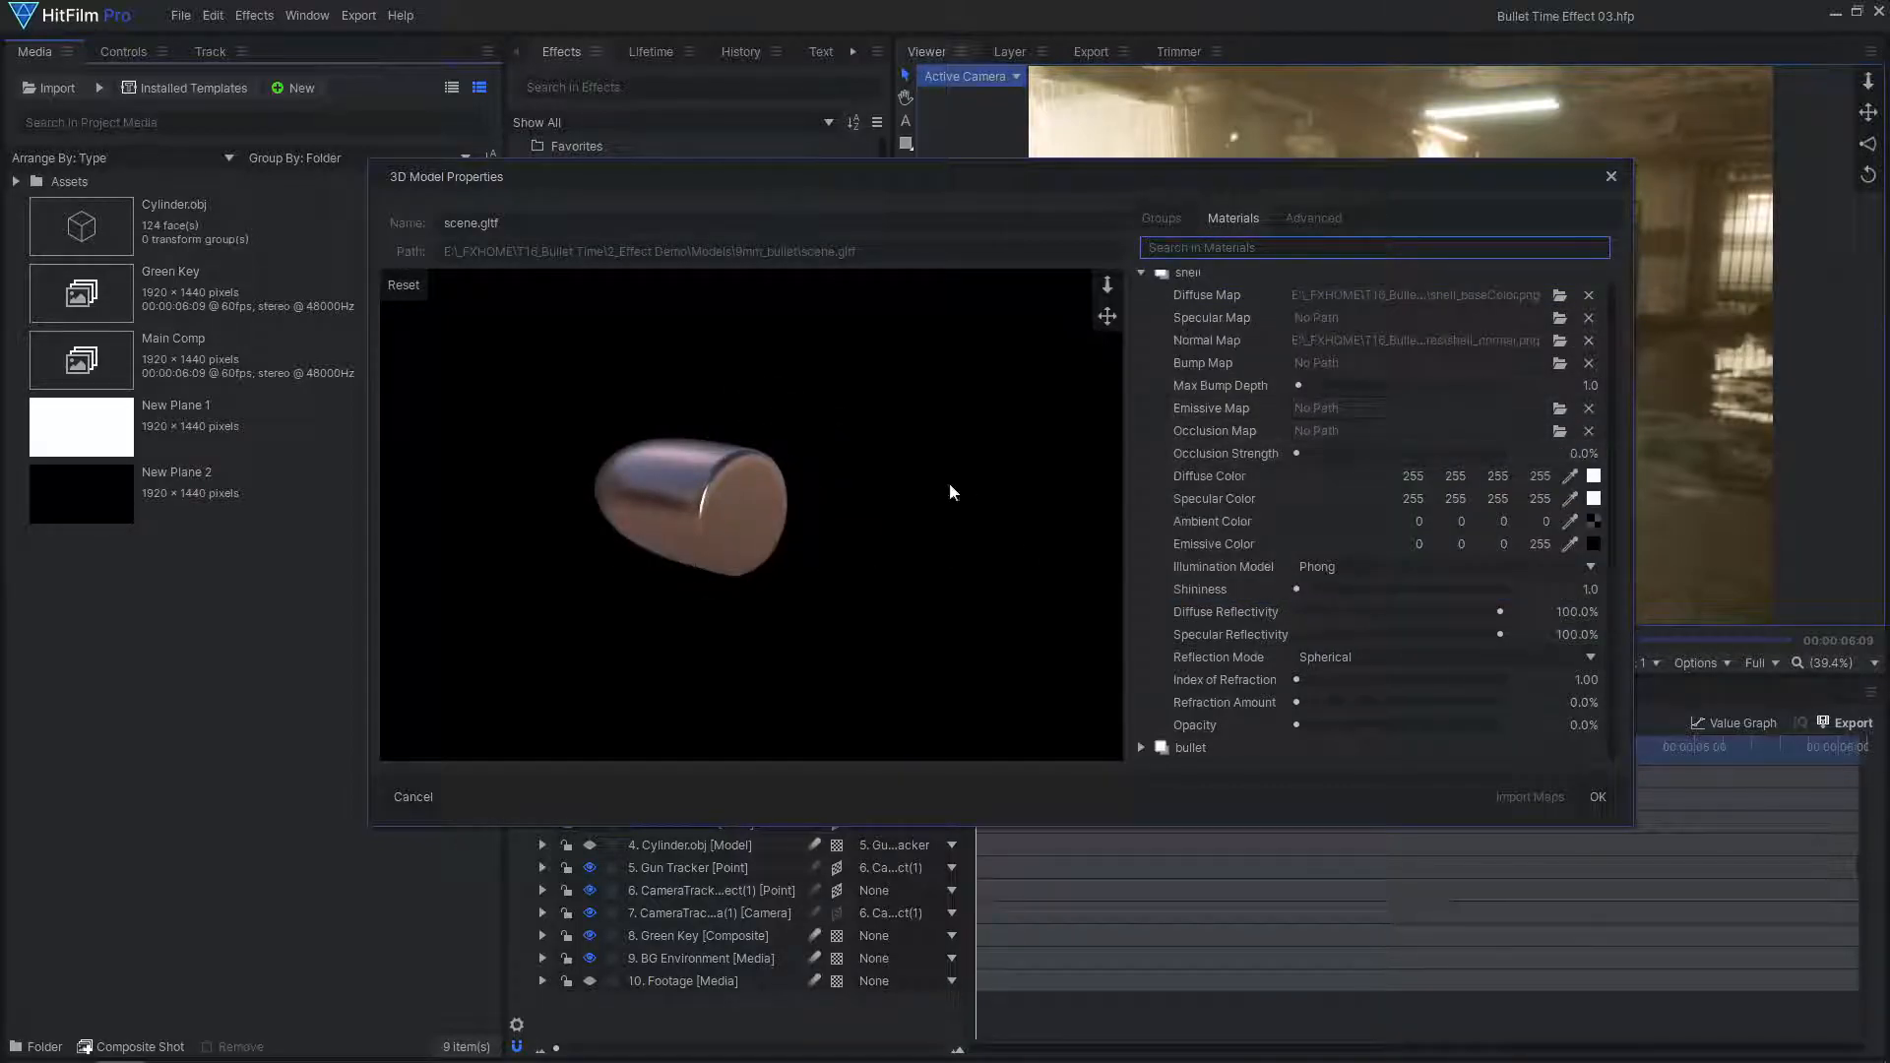
drag(665, 519, 641, 568)
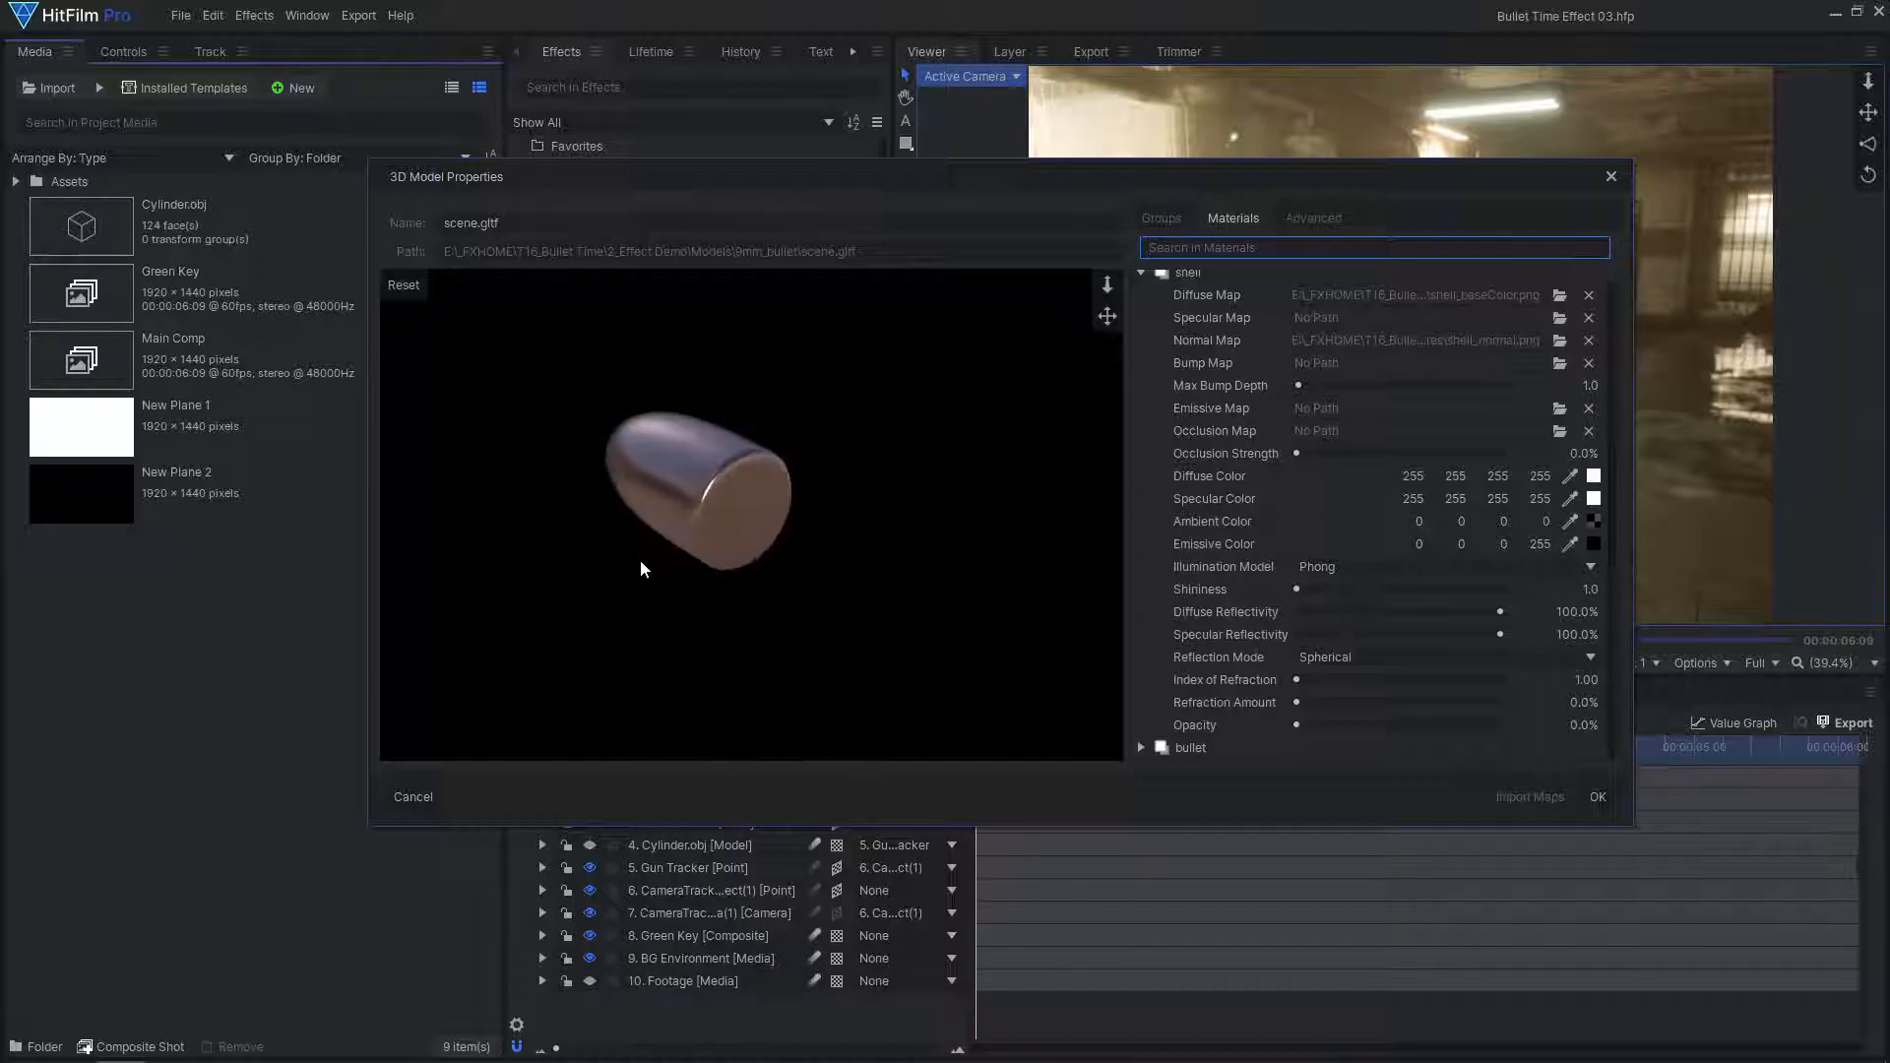
click(1595, 798)
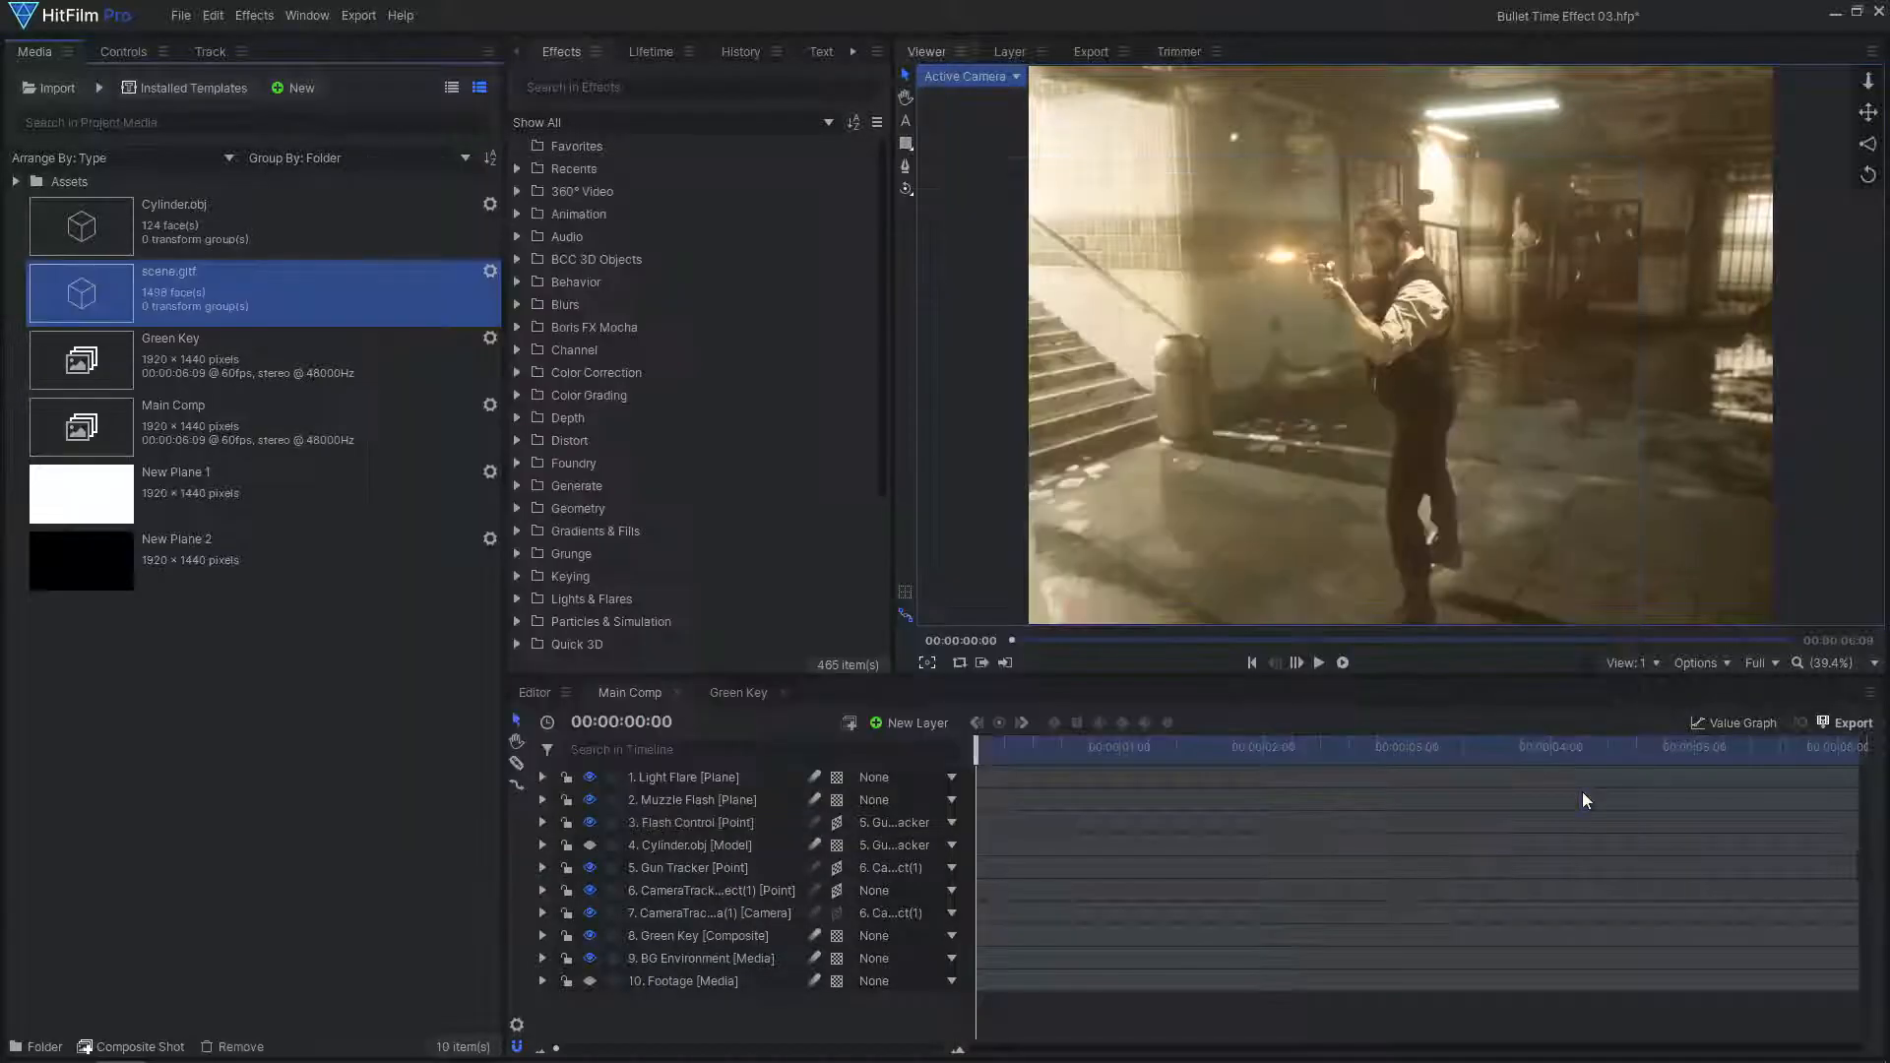
Rename the imported scene.gltf model as Bullet
right_click(218, 282)
click(280, 455)
text(Bullet)
key(Return)
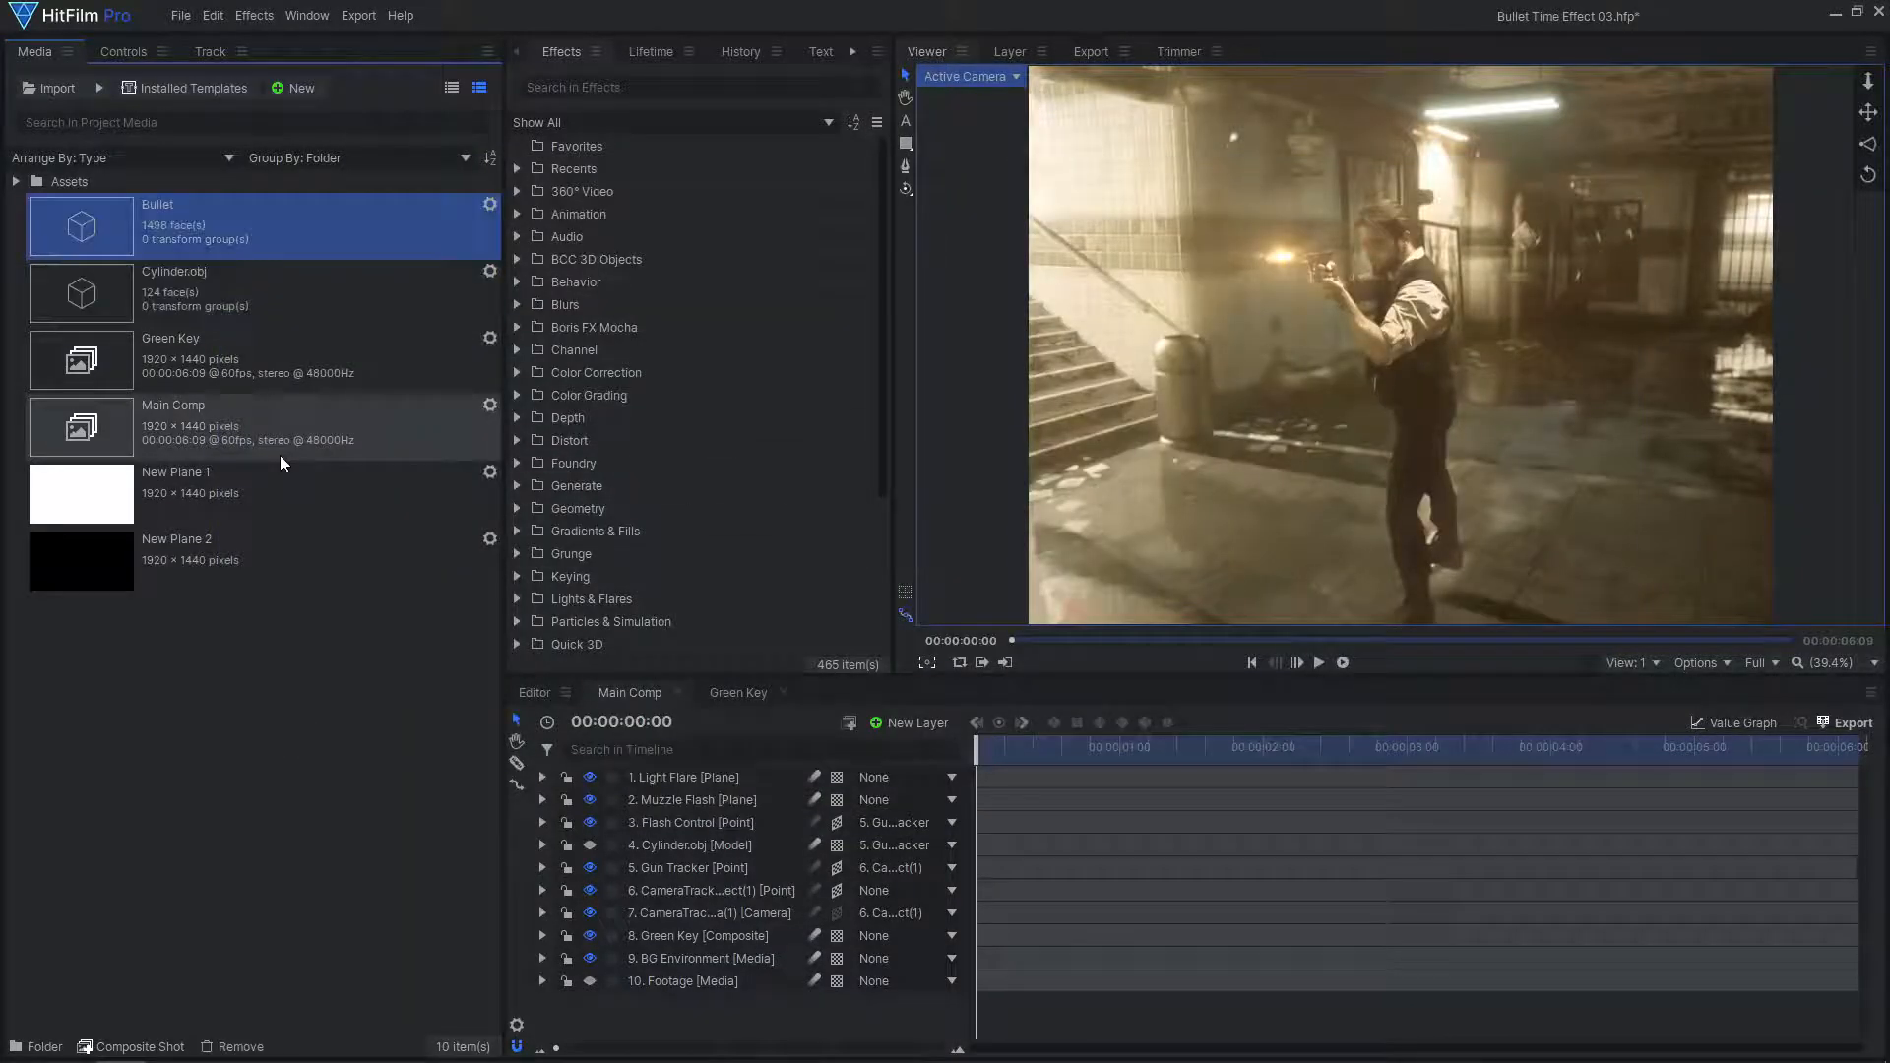
Duplicate the Bullet model and rename the copy as Shell
right_click(297, 221)
click(386, 367)
right_click(294, 269)
click(357, 463)
text(Shell)
key(Return)
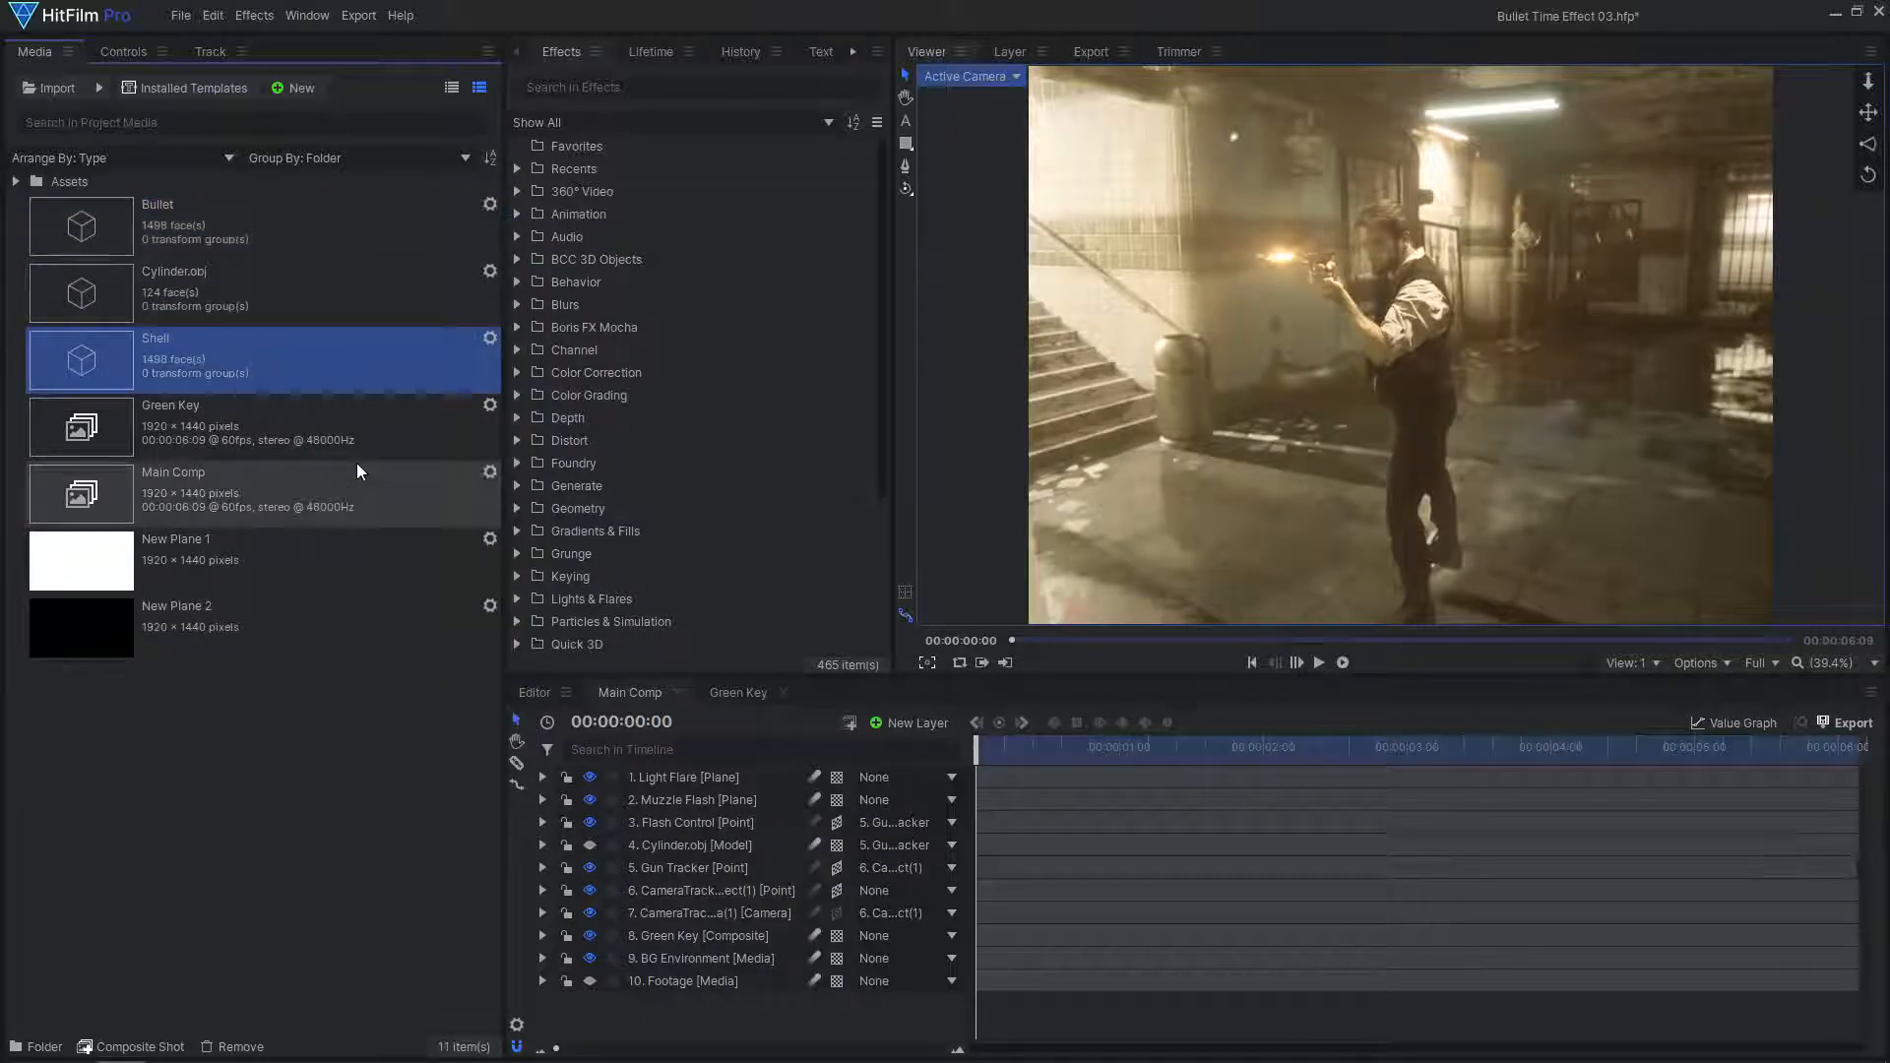
In the Shell model's properties, set the shell material's Illumination Model to Metallic-Roughness and make it fully opaque
click(491, 337)
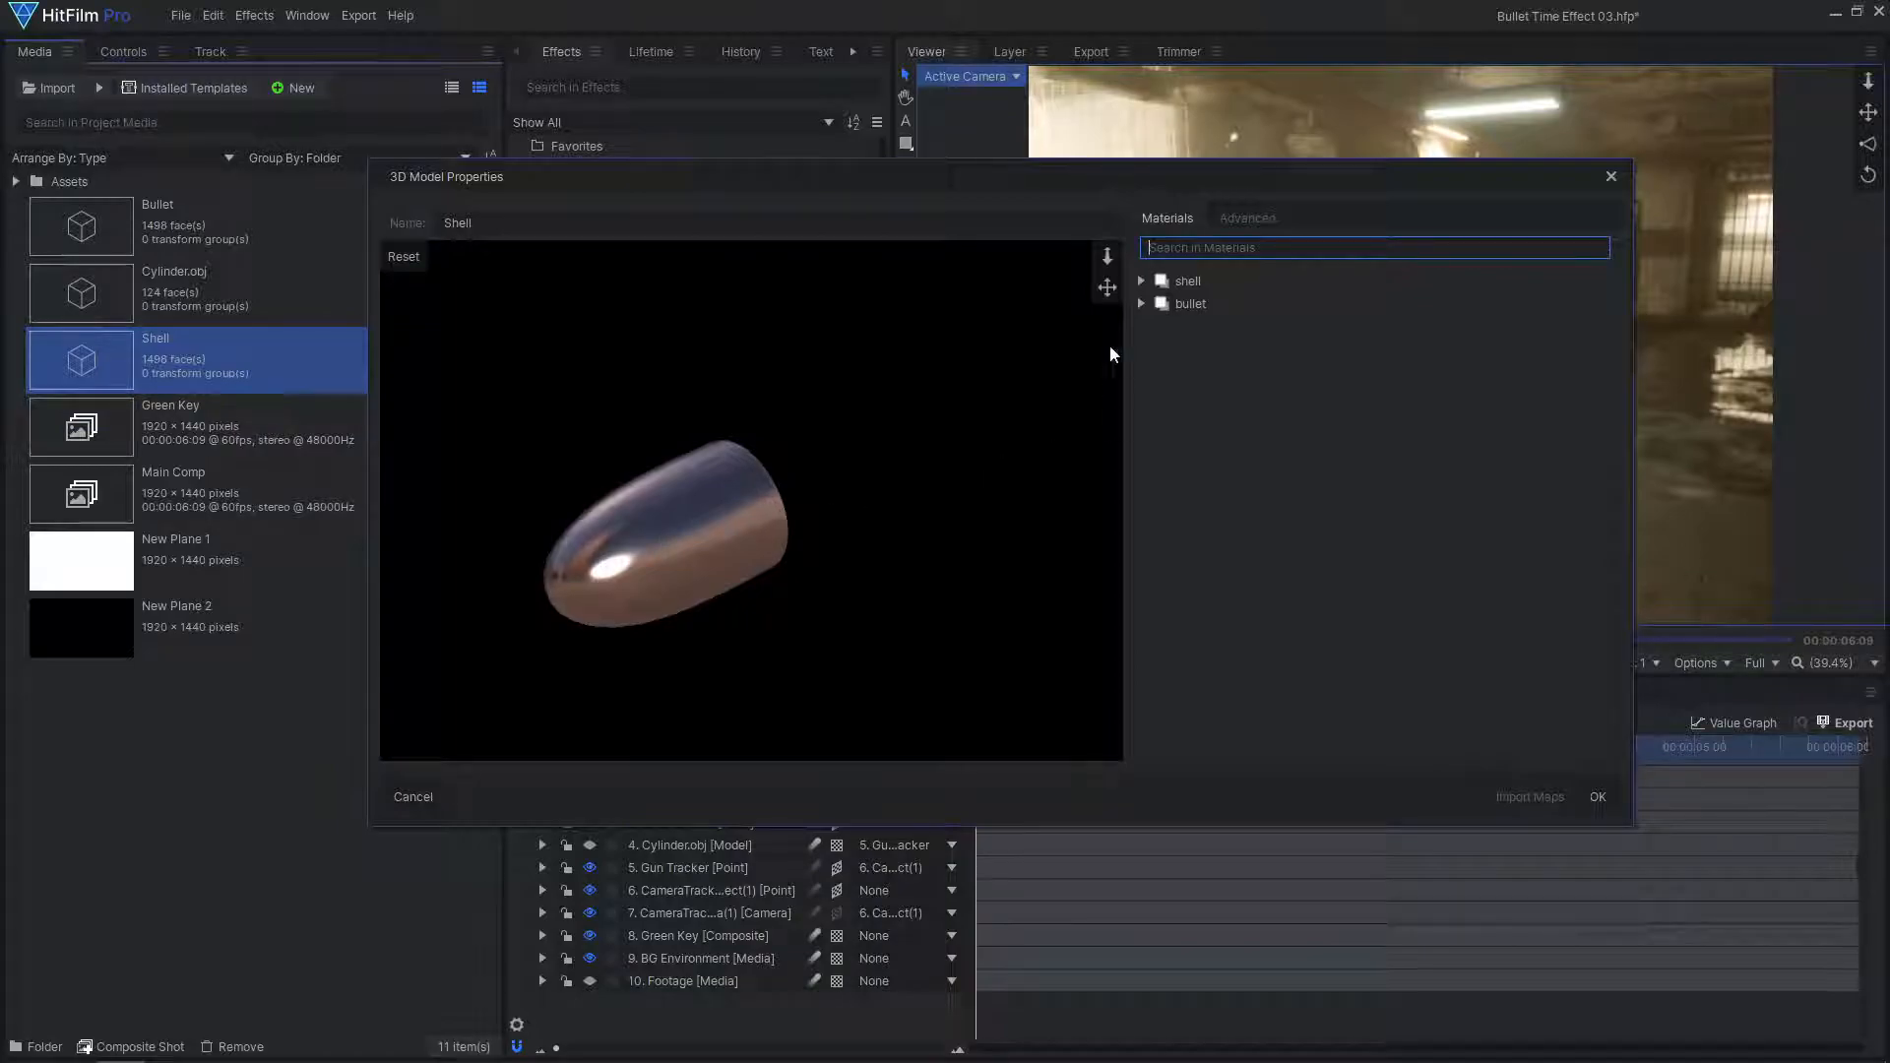
click(1142, 282)
click(1339, 572)
click(1362, 651)
scroll(1361, 630, down, 2)
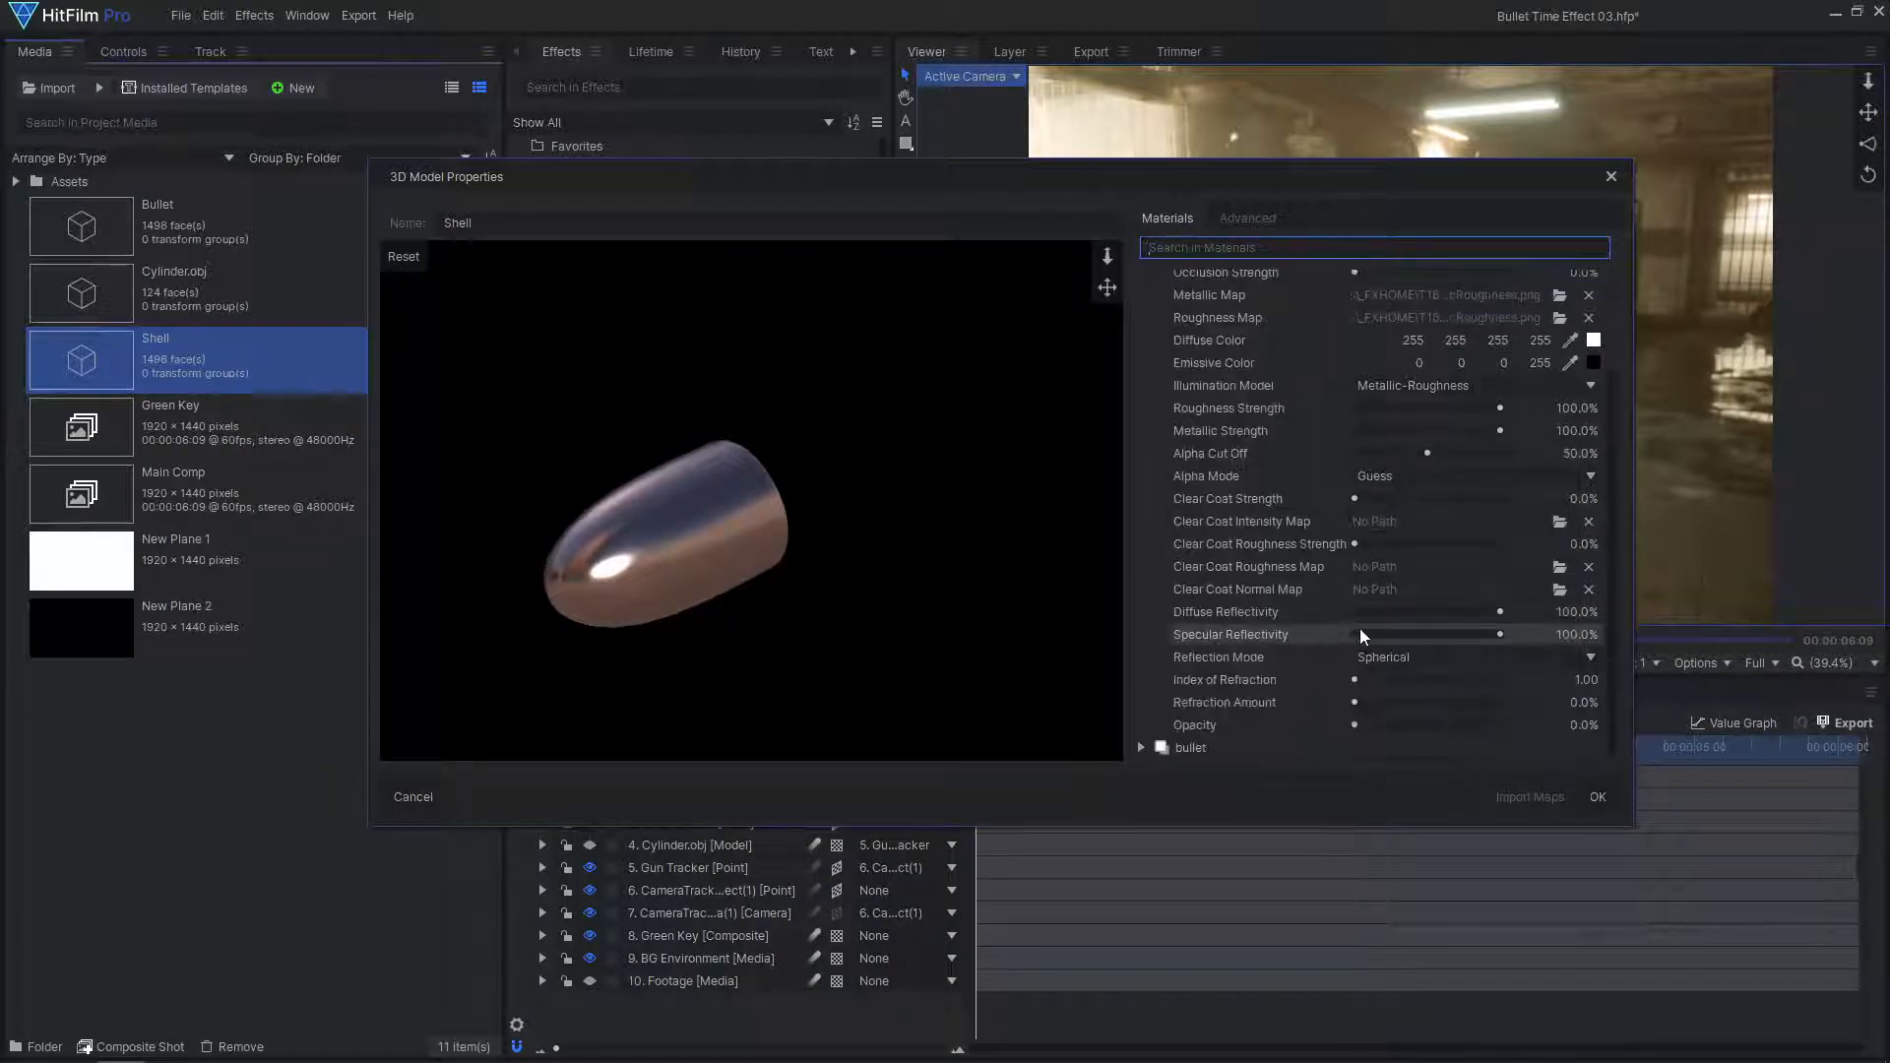
drag(1357, 725, 1507, 724)
drag(984, 531, 1061, 527)
Set the Shell model's bullet material to 0% opacity and the Phong Illumination Model, and accept the properties
click(1142, 748)
drag(1500, 747, 1194, 751)
click(1386, 498)
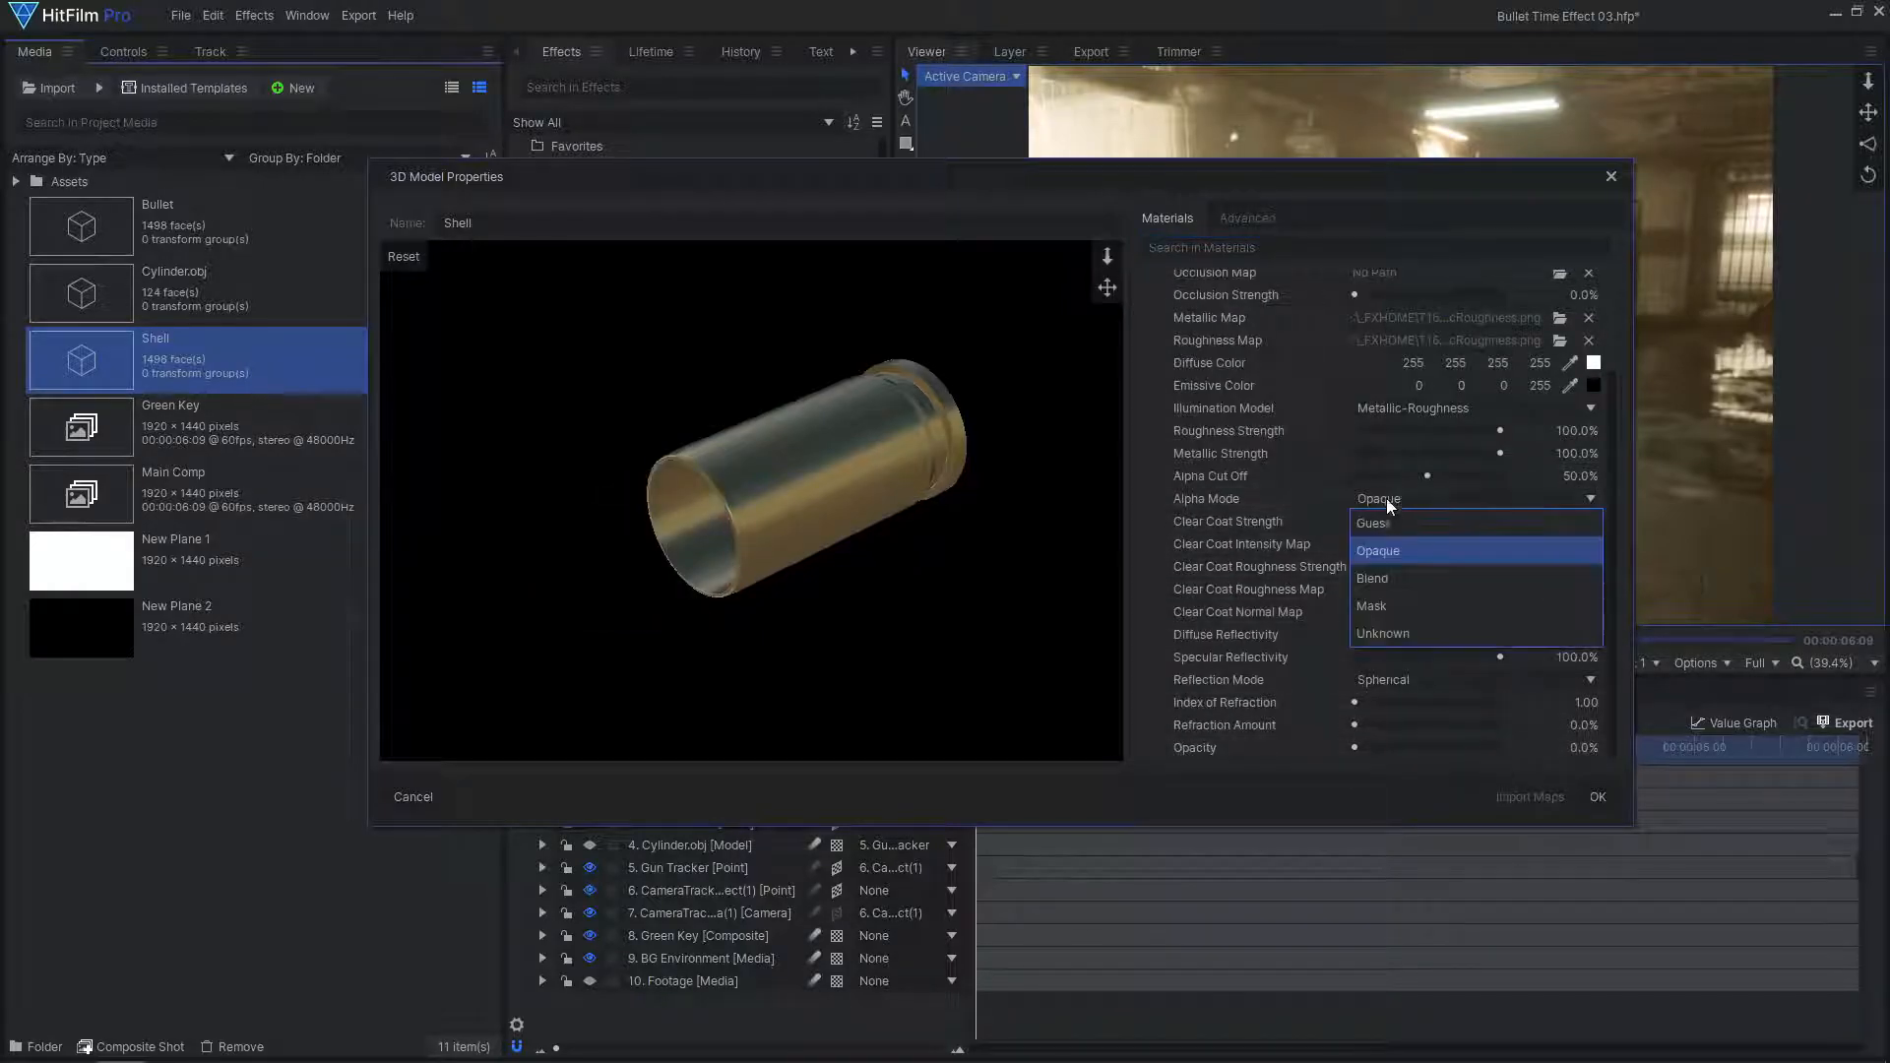
click(1387, 498)
click(1421, 411)
click(1427, 433)
drag(724, 487, 686, 554)
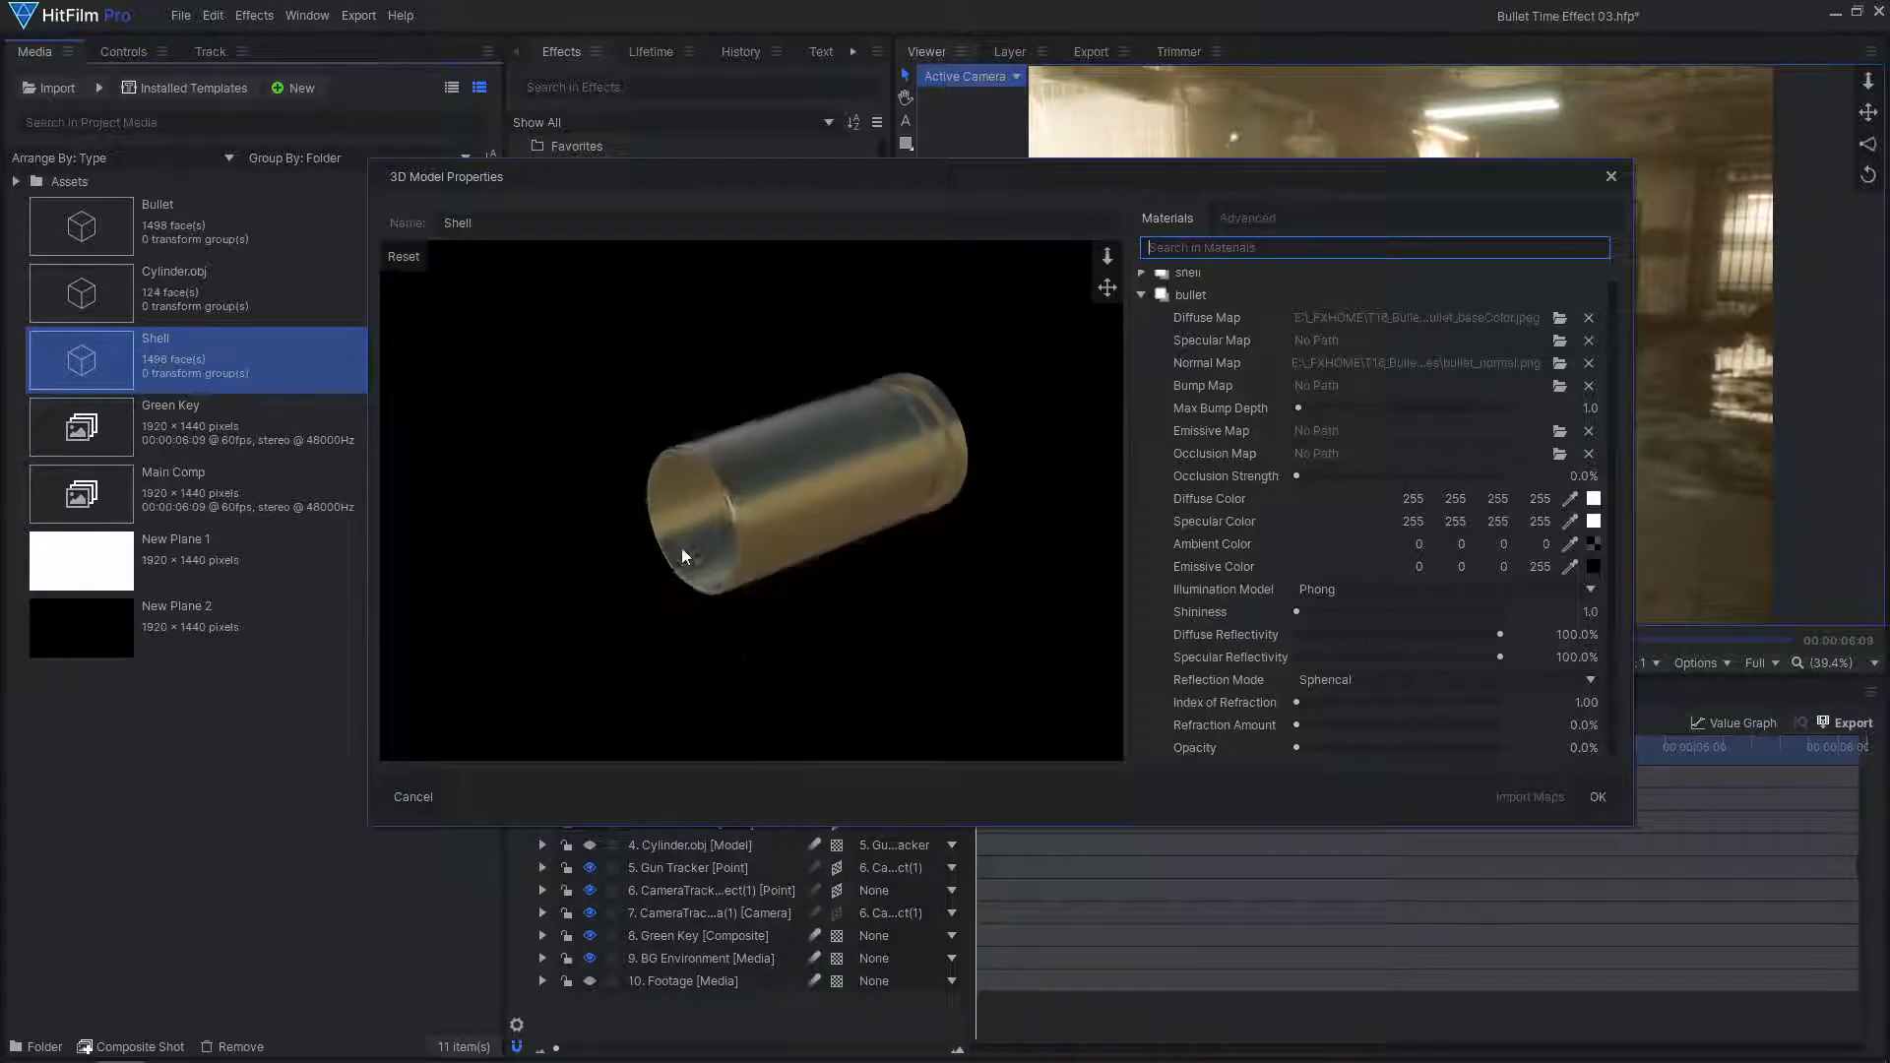
click(1598, 798)
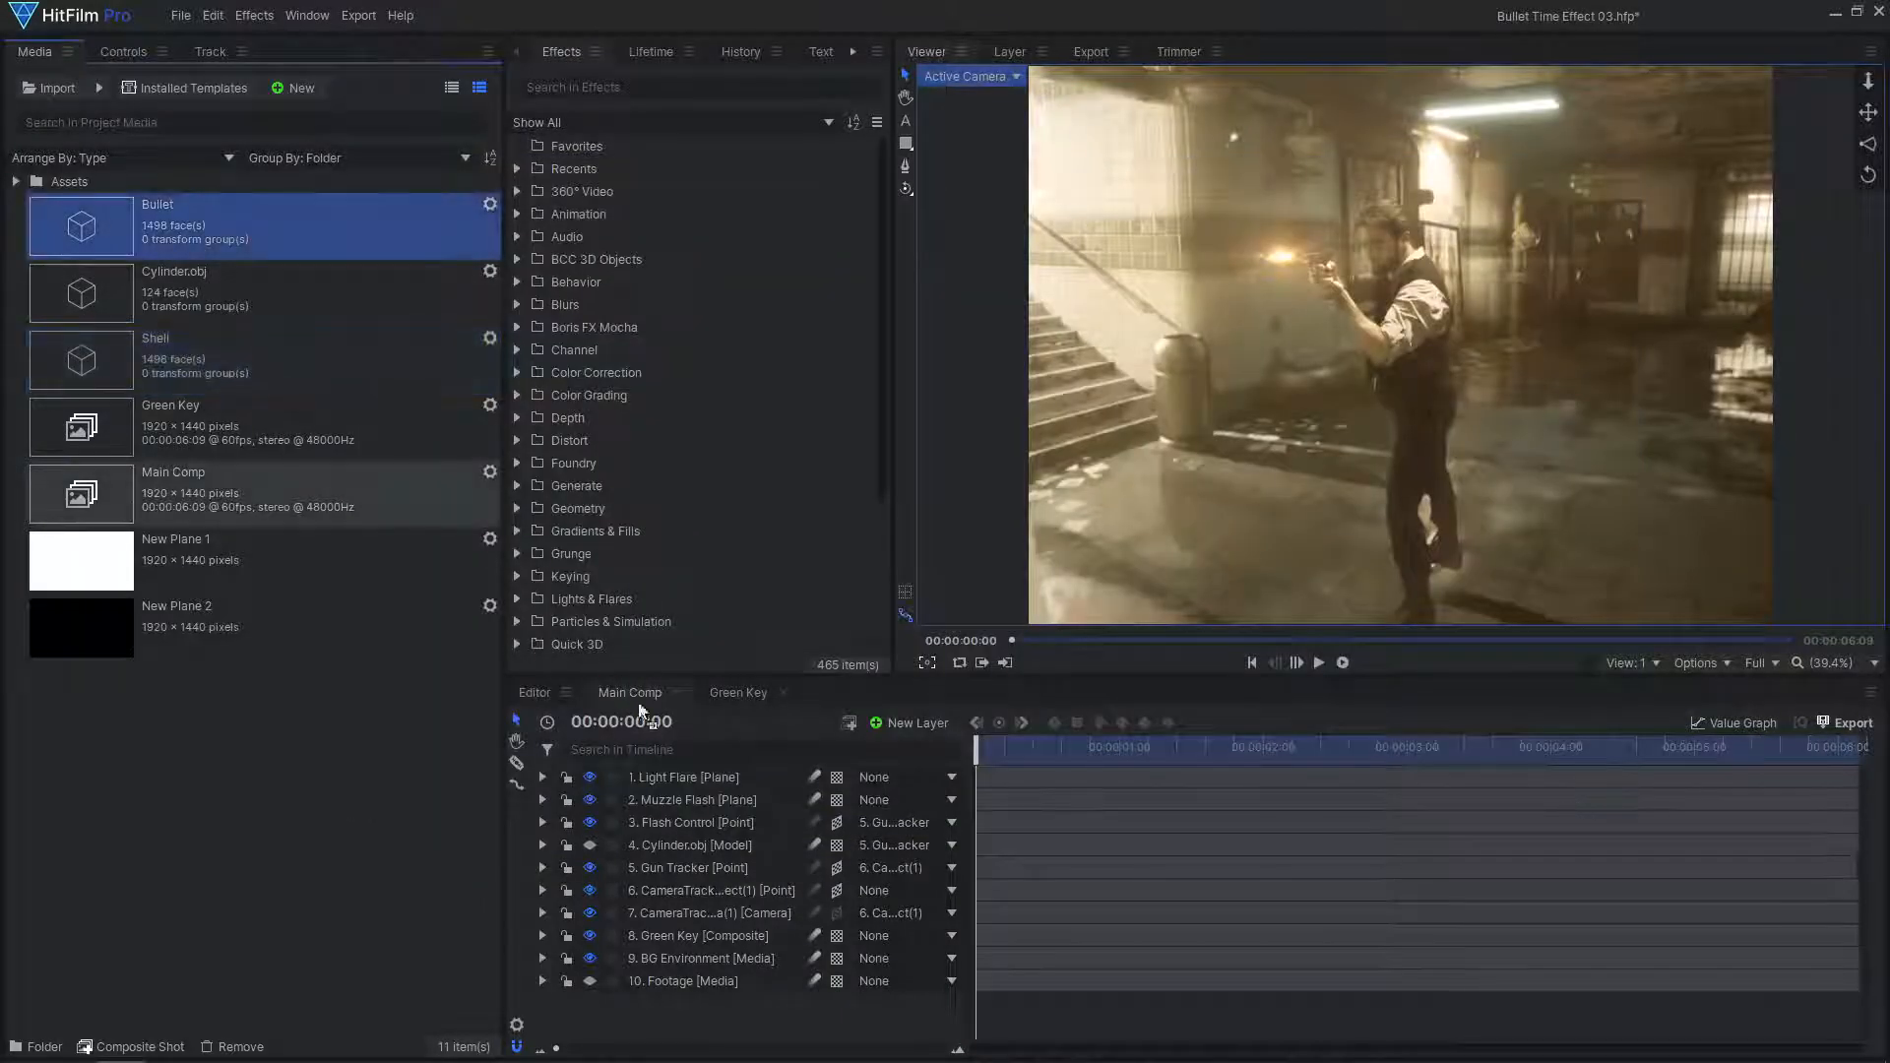
Add the Bullet model as the top layer of the Main Comp and parent it to Gun Tracker
drag(711, 777, 709, 778)
click(894, 777)
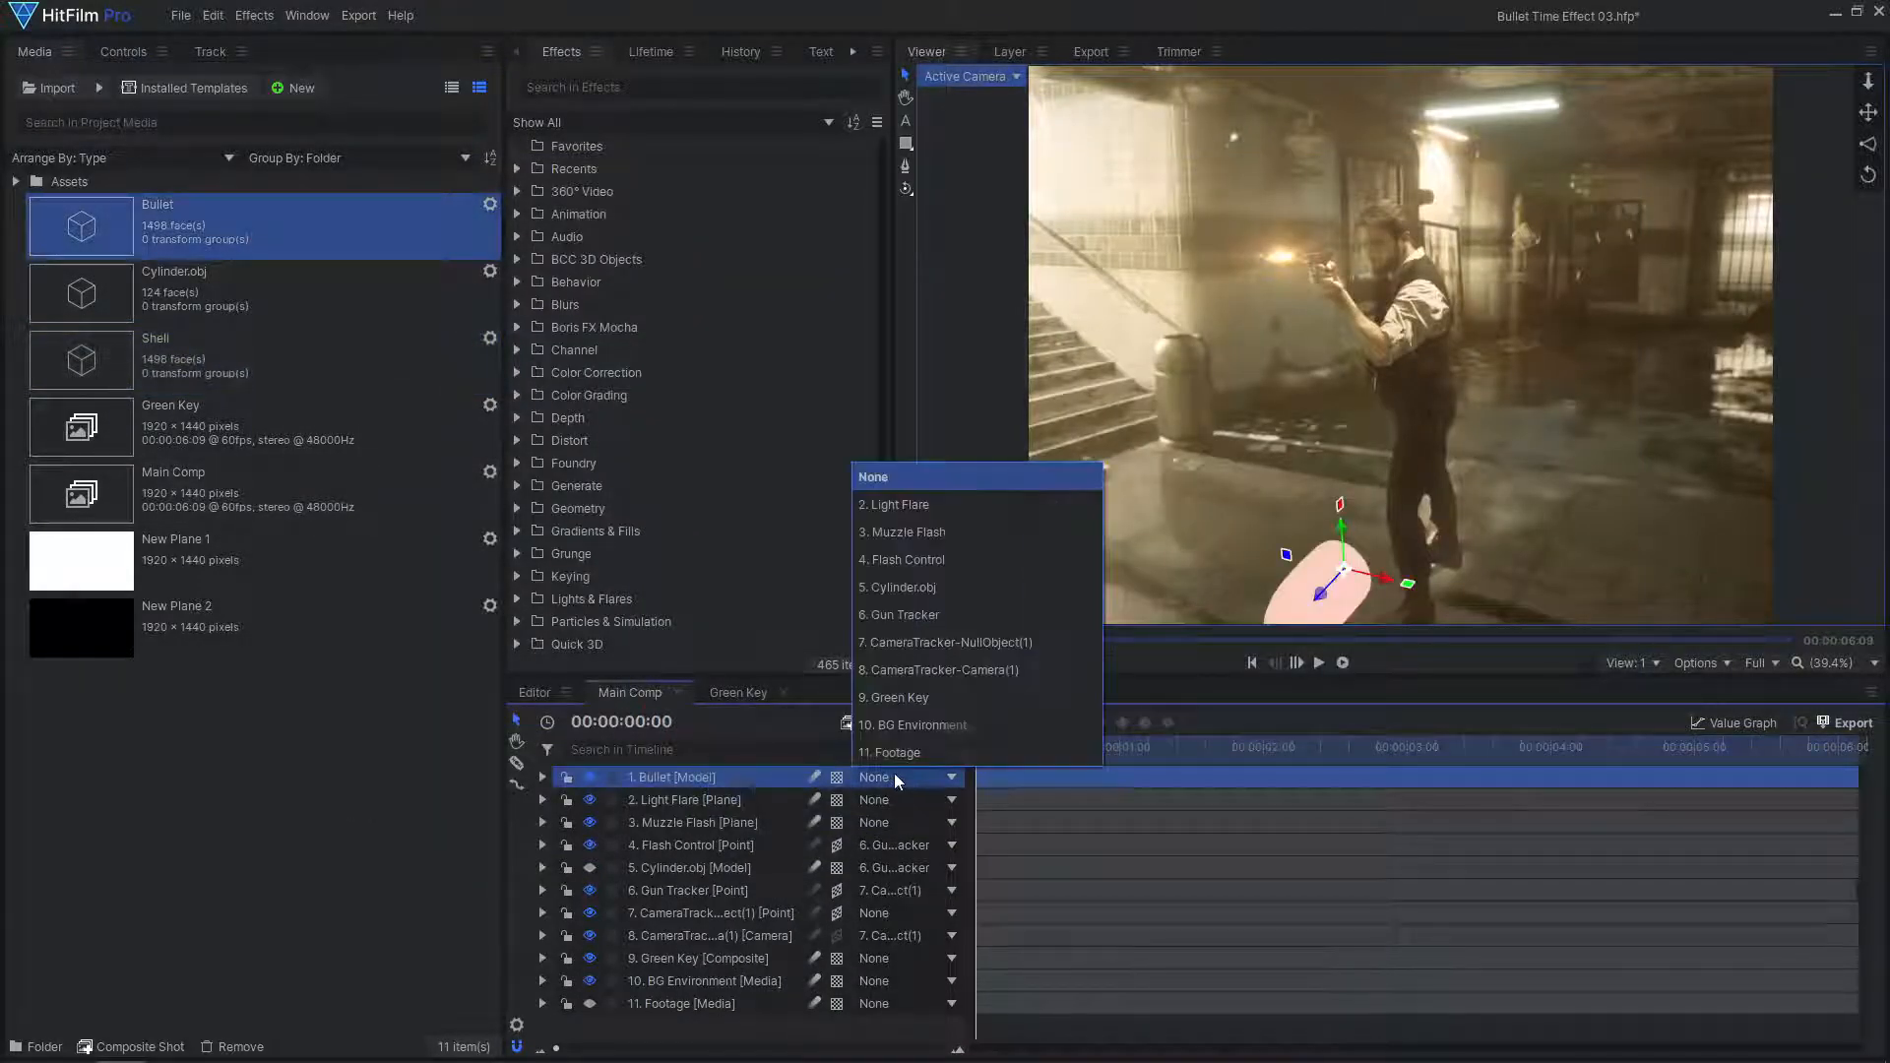
click(950, 619)
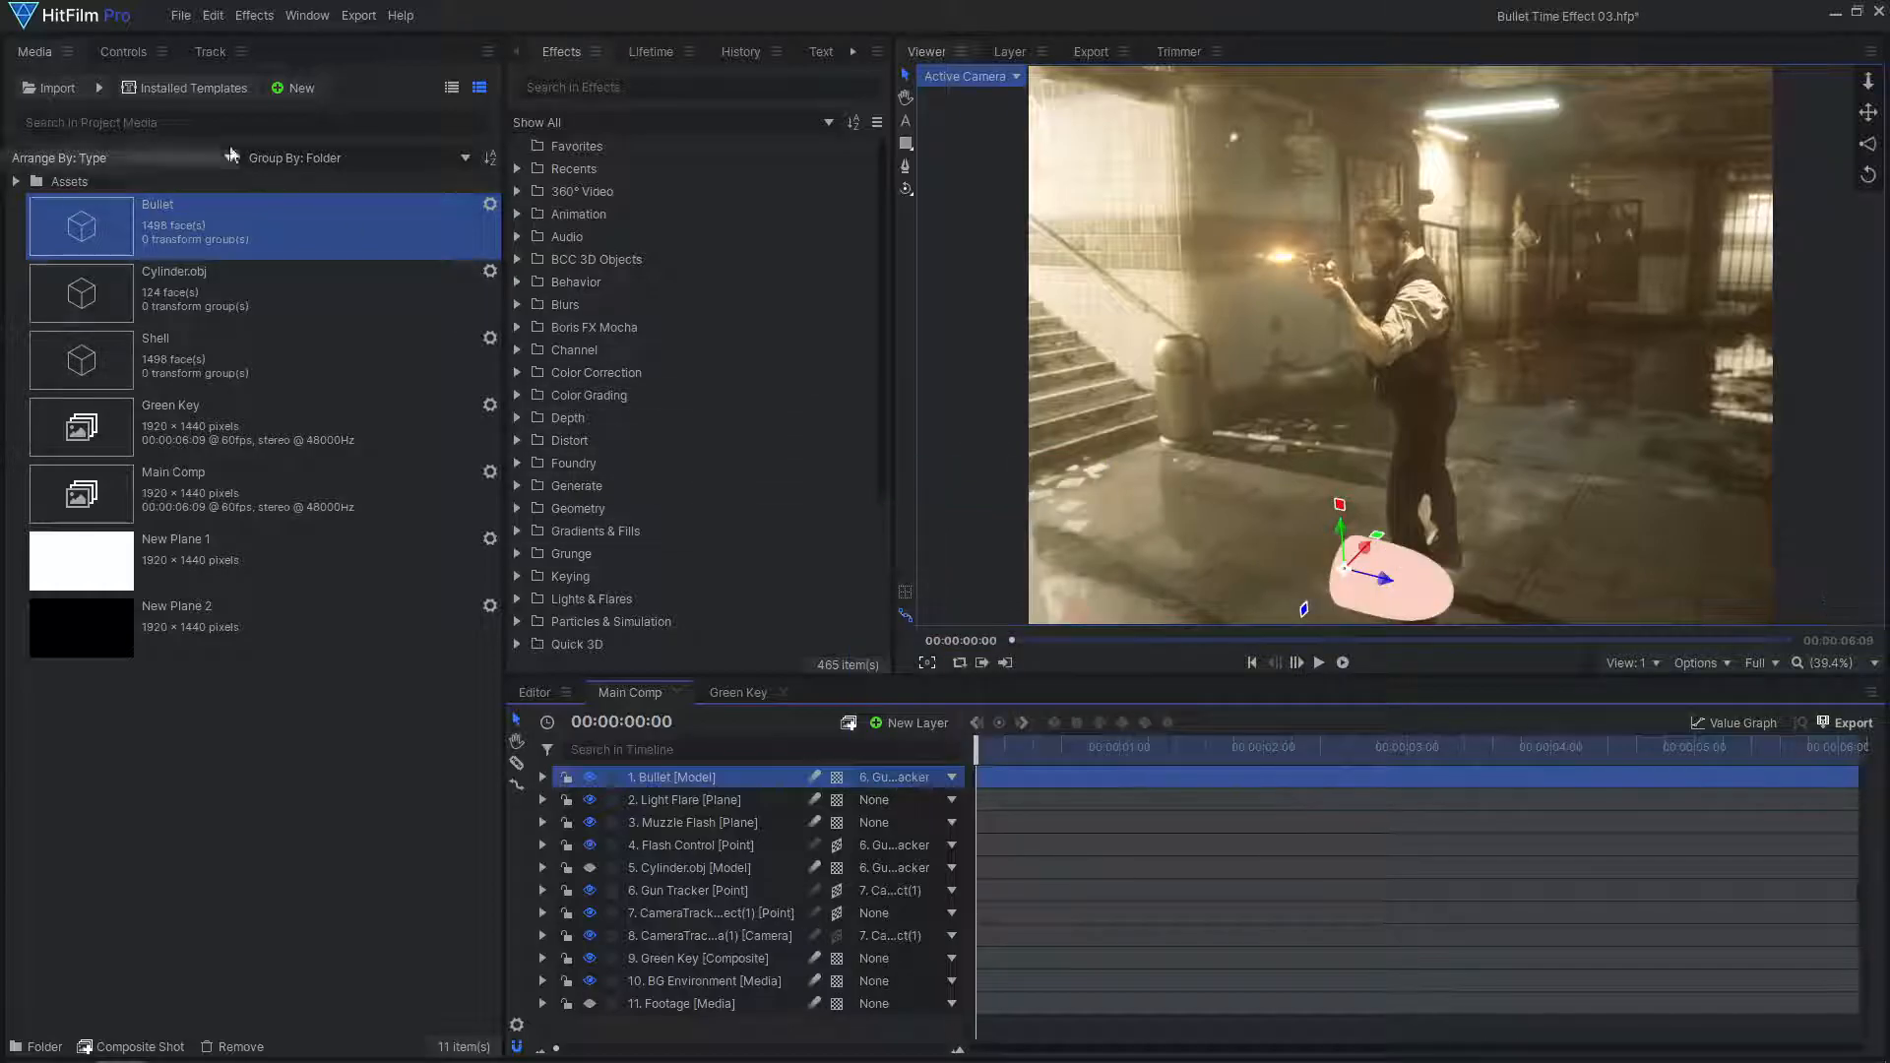
Reset the Bullet layer's World Transform so it snaps to the gun tracking point
click(120, 55)
right_click(117, 175)
click(154, 206)
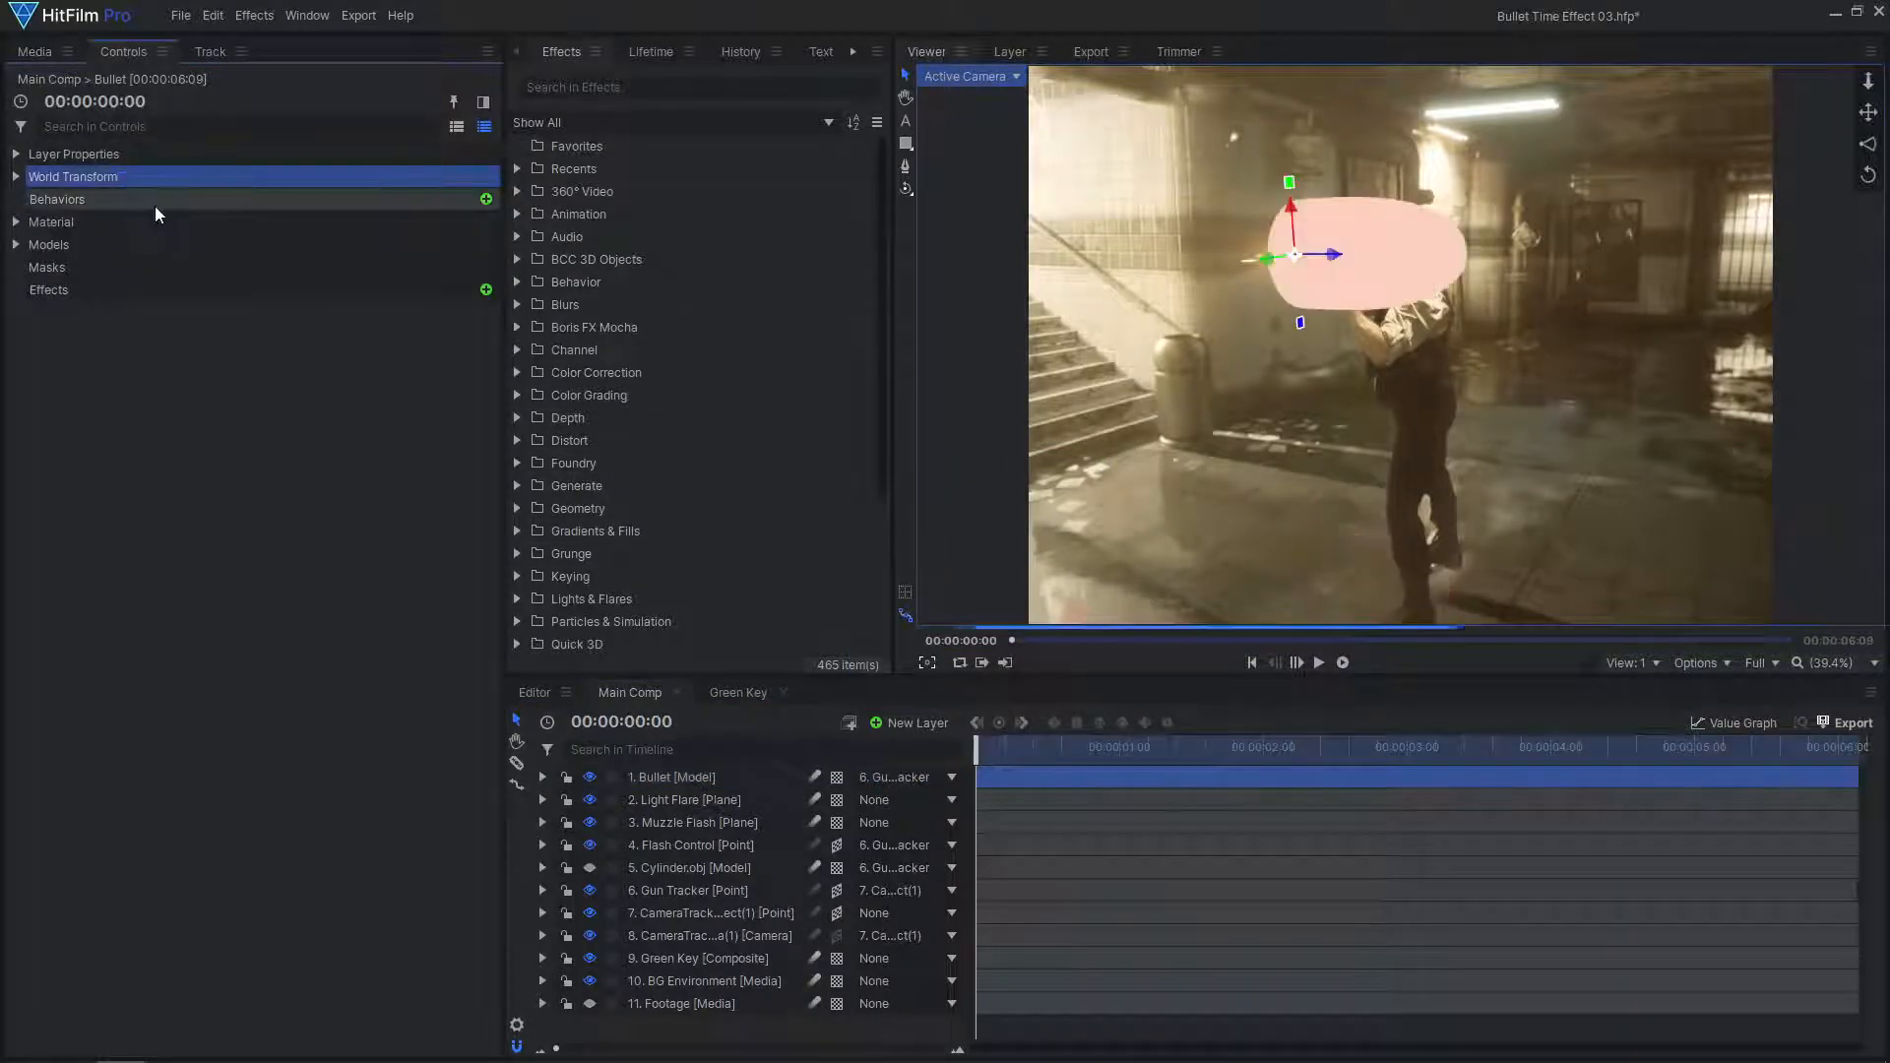
Set the Bullet layer's X rotation to 90° so it points along the gun barrel
click(16, 177)
drag(482, 363, 532, 414)
key(ctrl+z)
key(ctrl+z)
drag(482, 313, 532, 313)
click(483, 313)
text(90)
key(Return)
At 00:00:04:46, scale the Bullet layer uniformly down to 3.5%
drag(1386, 751, 1660, 755)
drag(423, 268, 364, 268)
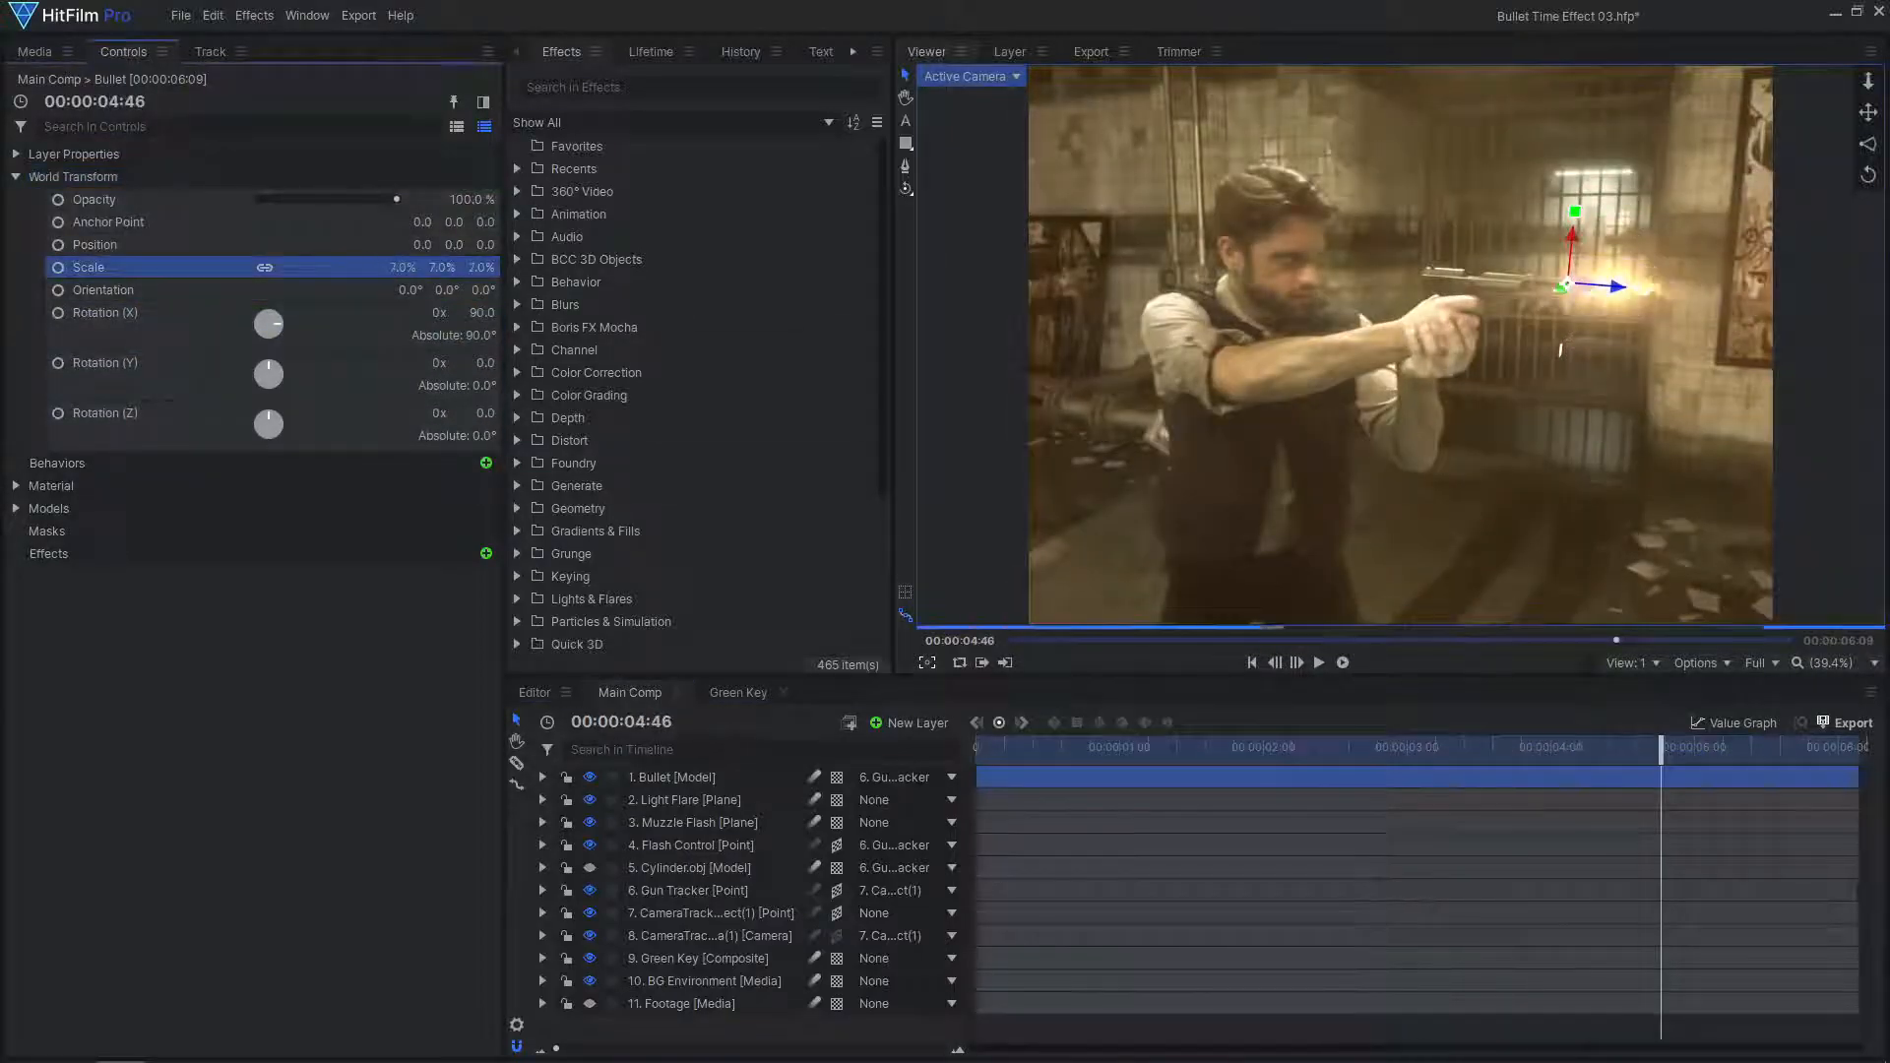
scroll(1585, 285, up, 5)
scroll(1585, 285, up, 3)
text(3)
key(Return)
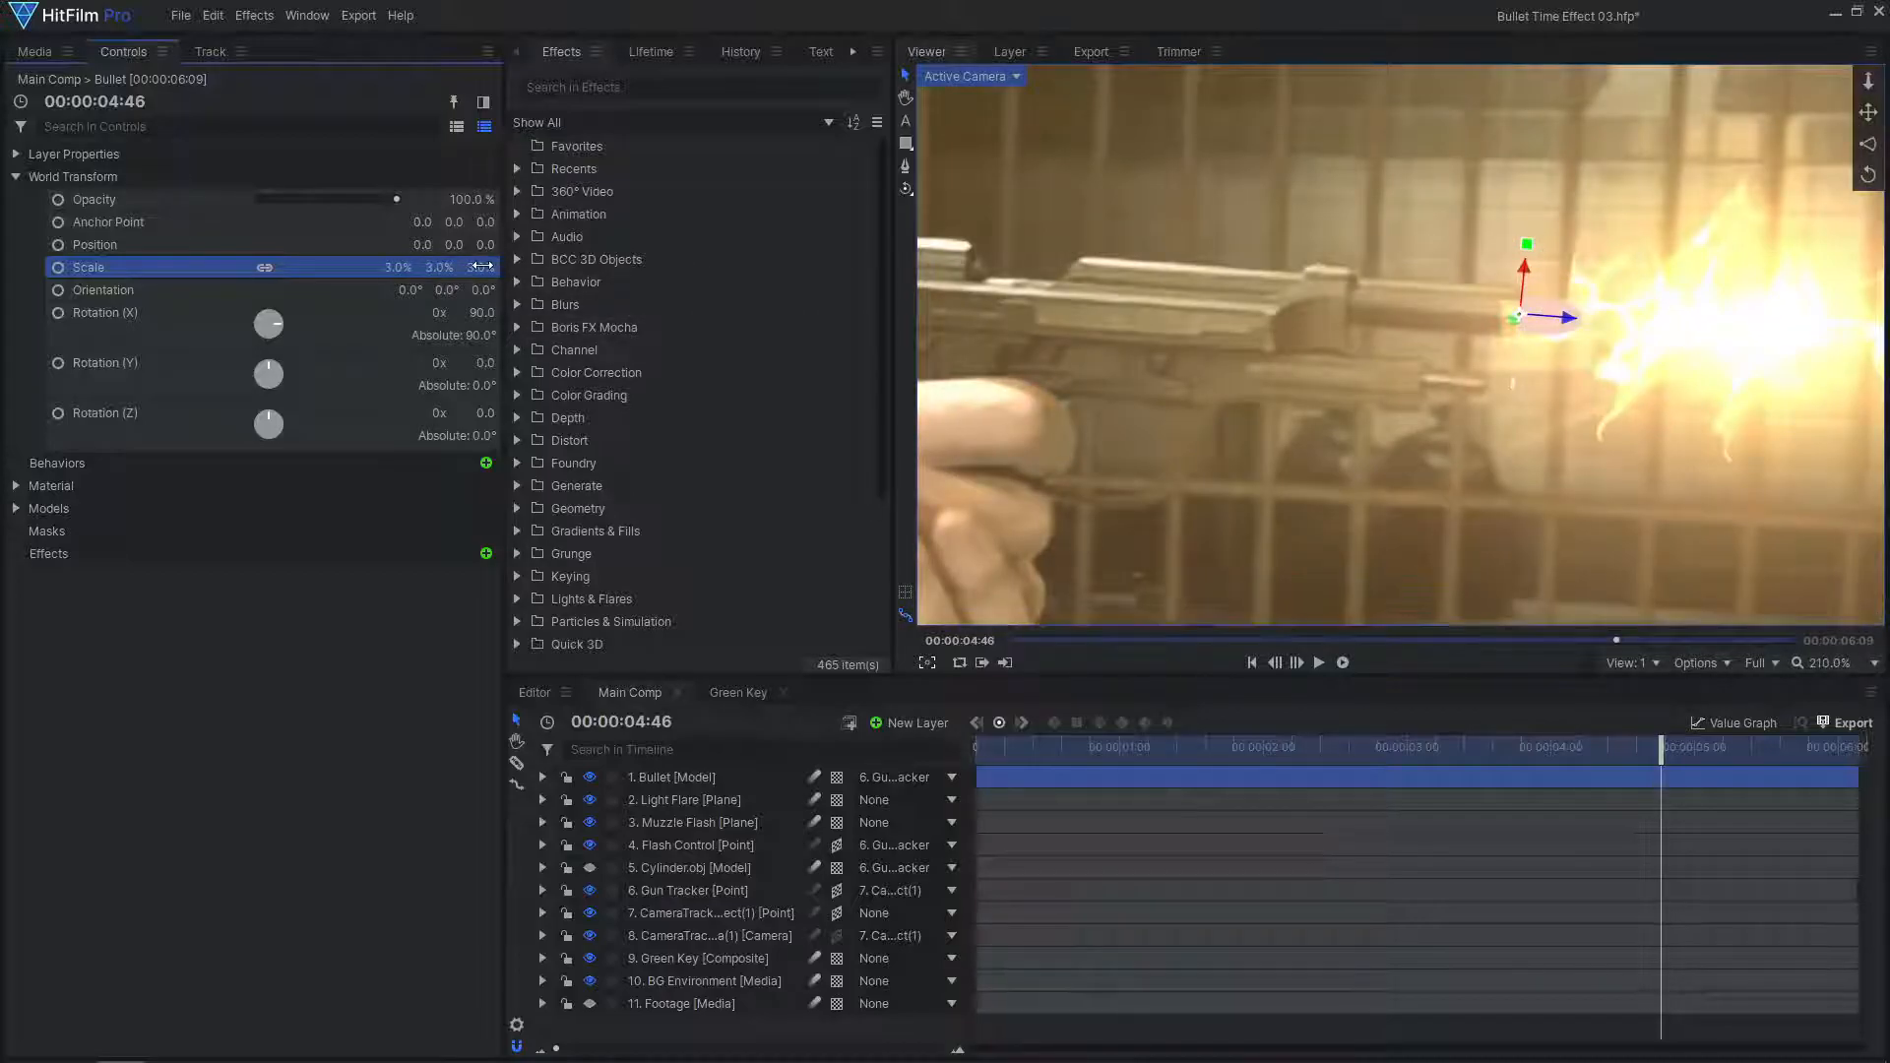
key(Return)
Move the Bullet forward from the barrel to just beyond the muzzle flash, at a Y position of about 91
drag(1329, 355, 1062, 364)
drag(1256, 278, 1255, 280)
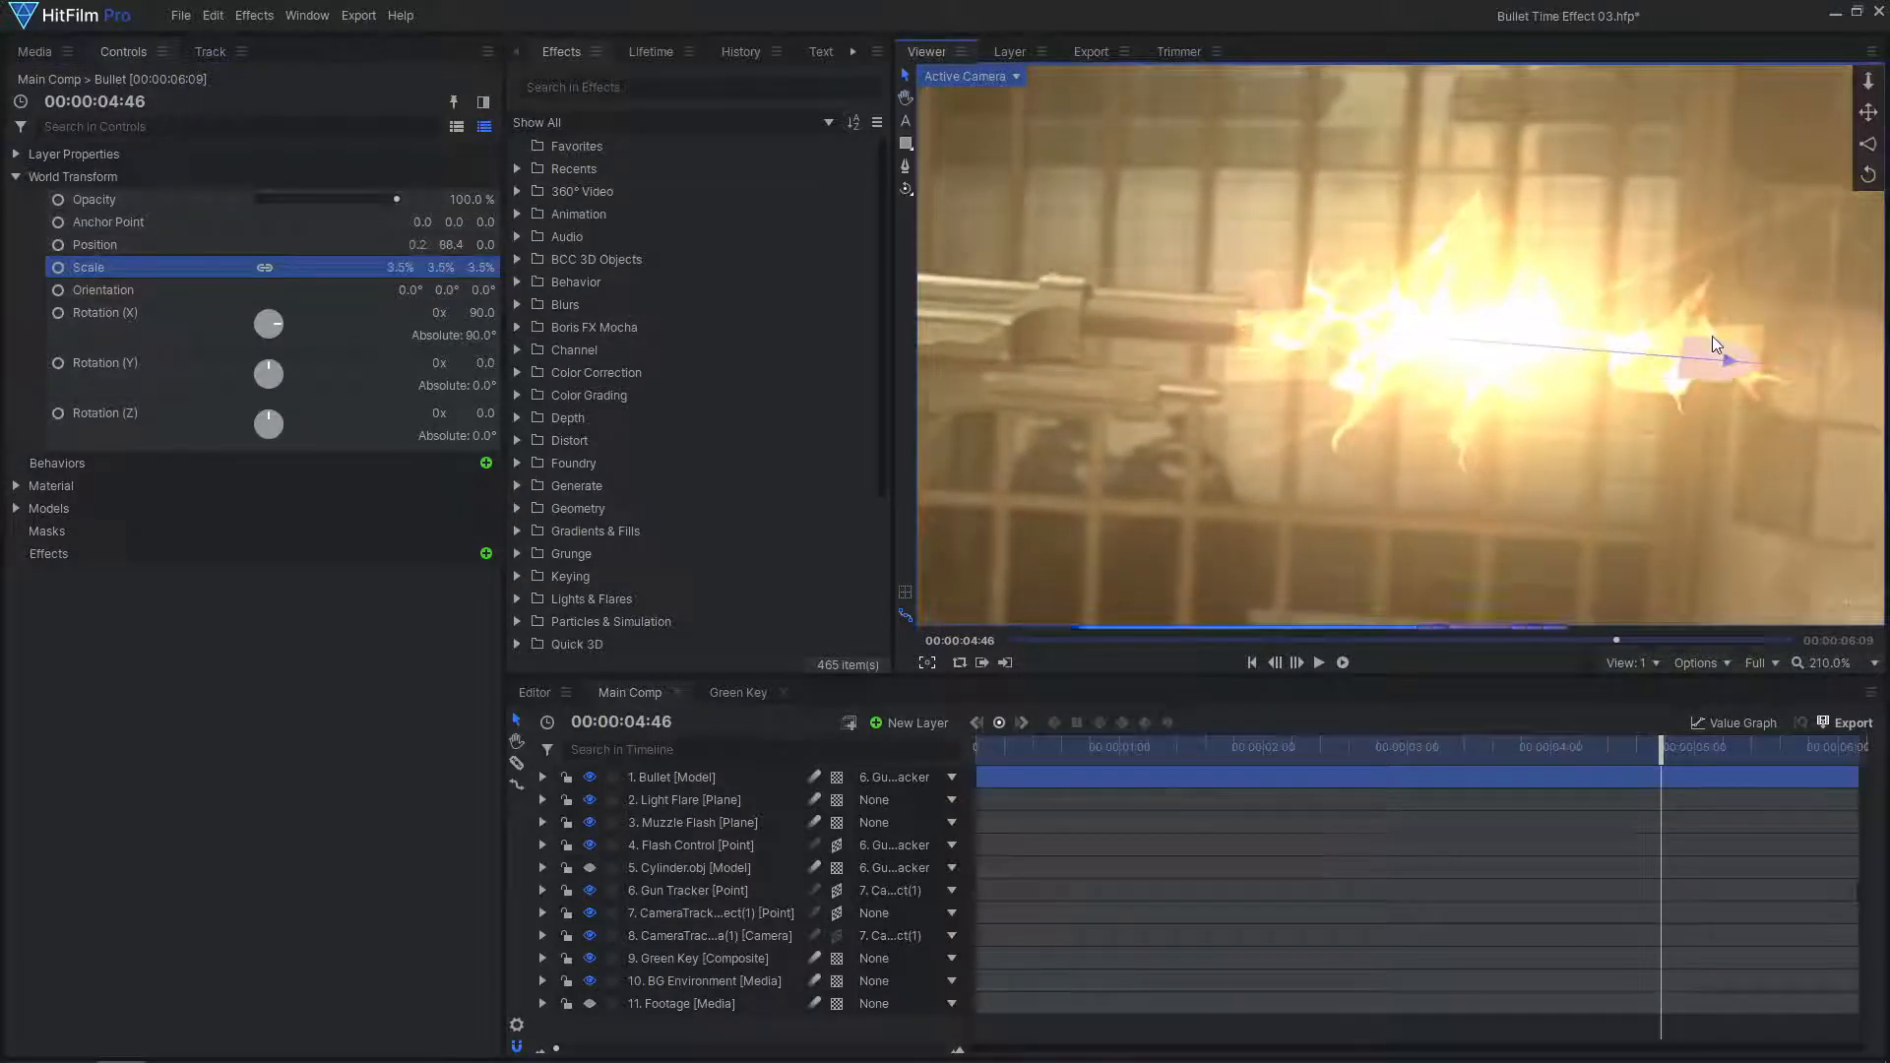
click(1837, 663)
click(1823, 987)
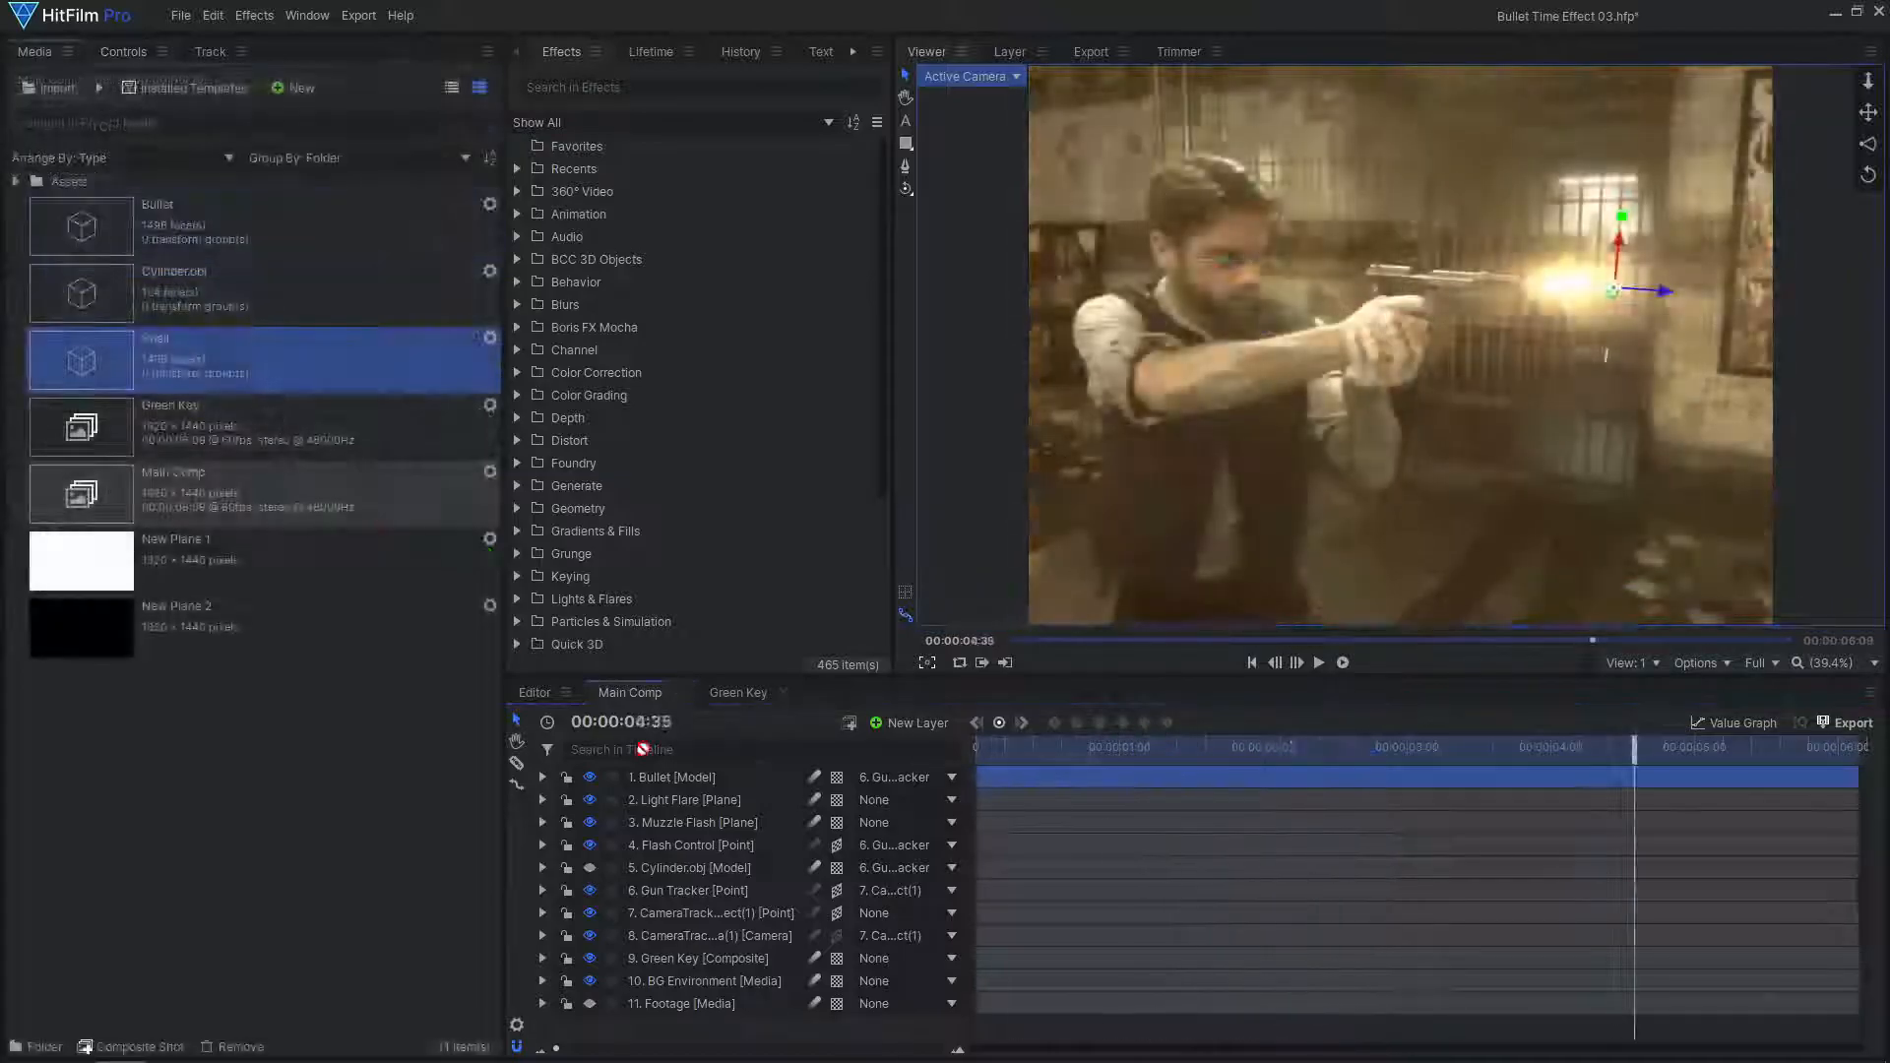
Add the Shell model below the Bullet layer in the Main Comp and parent it to Gun Tracker
click(687, 798)
click(900, 800)
click(910, 638)
Reset the Shell layer's World Transform and scale it uniformly to 3.5%
click(125, 53)
double_click(109, 179)
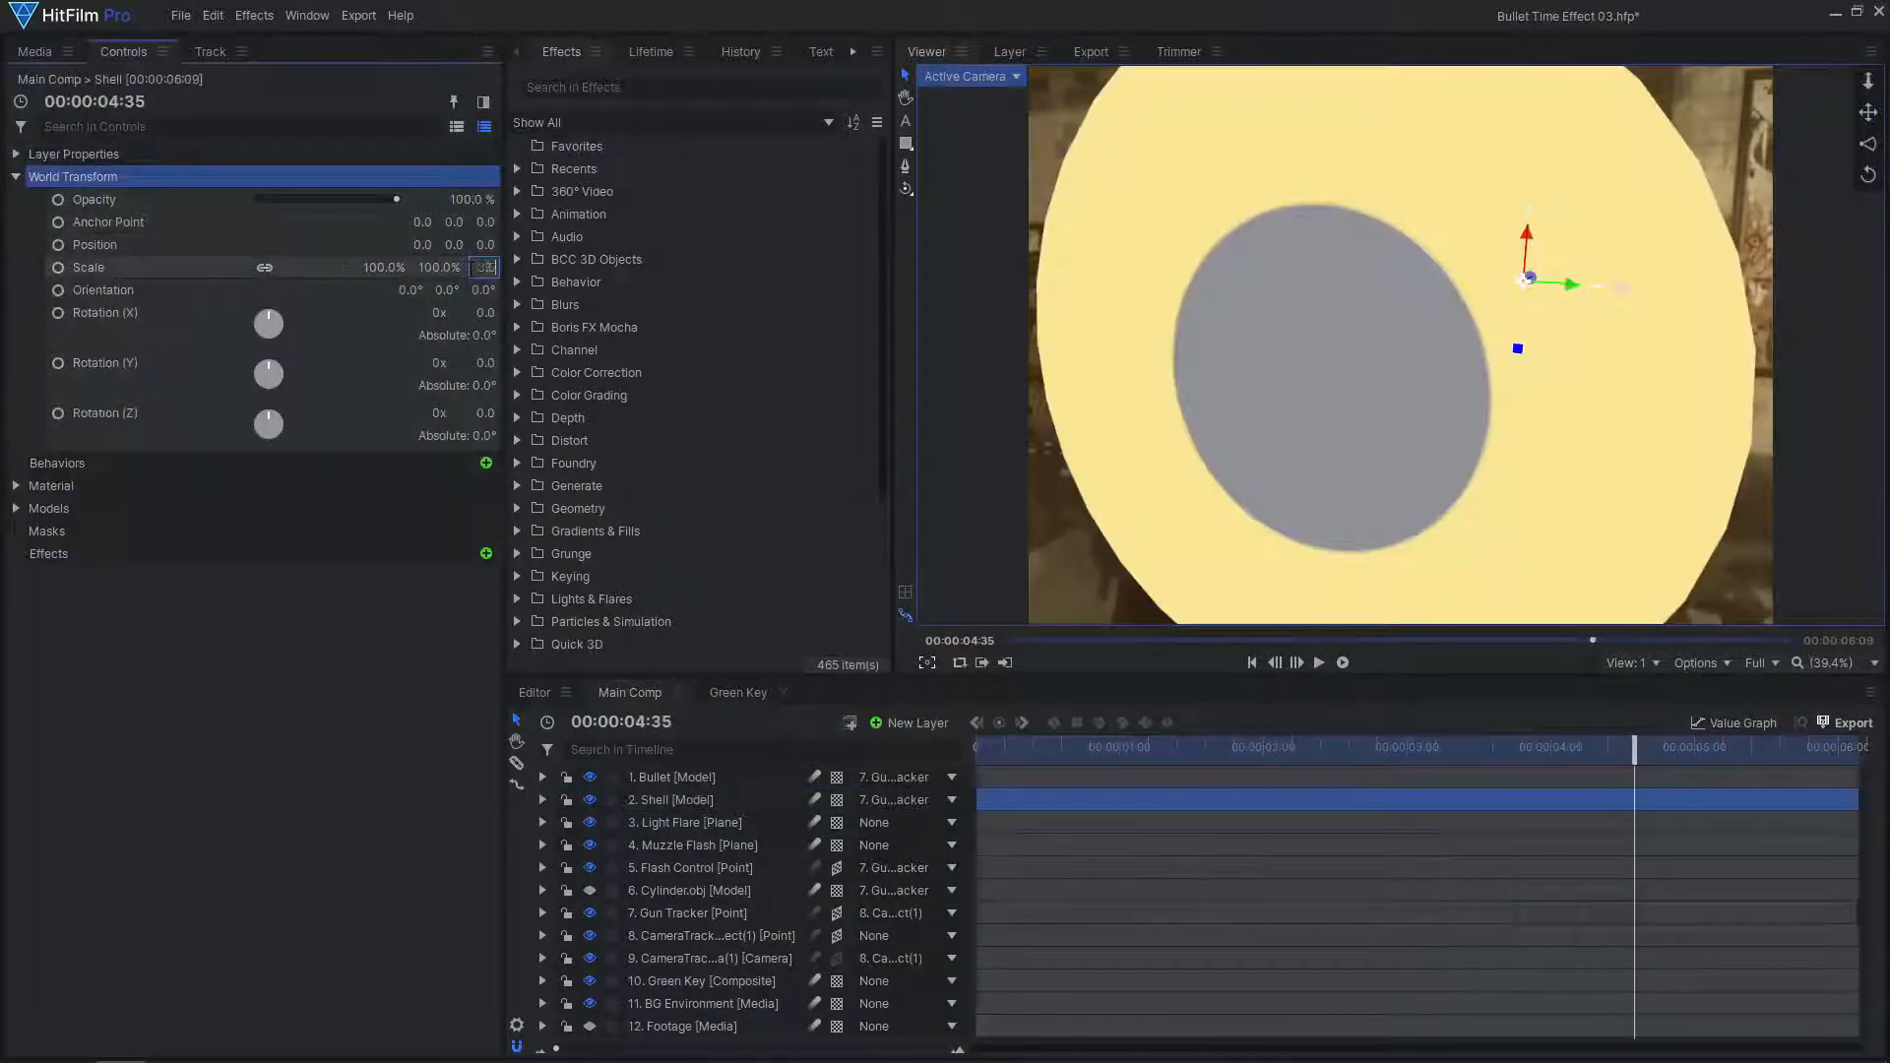
text(3.5)
key(Return)
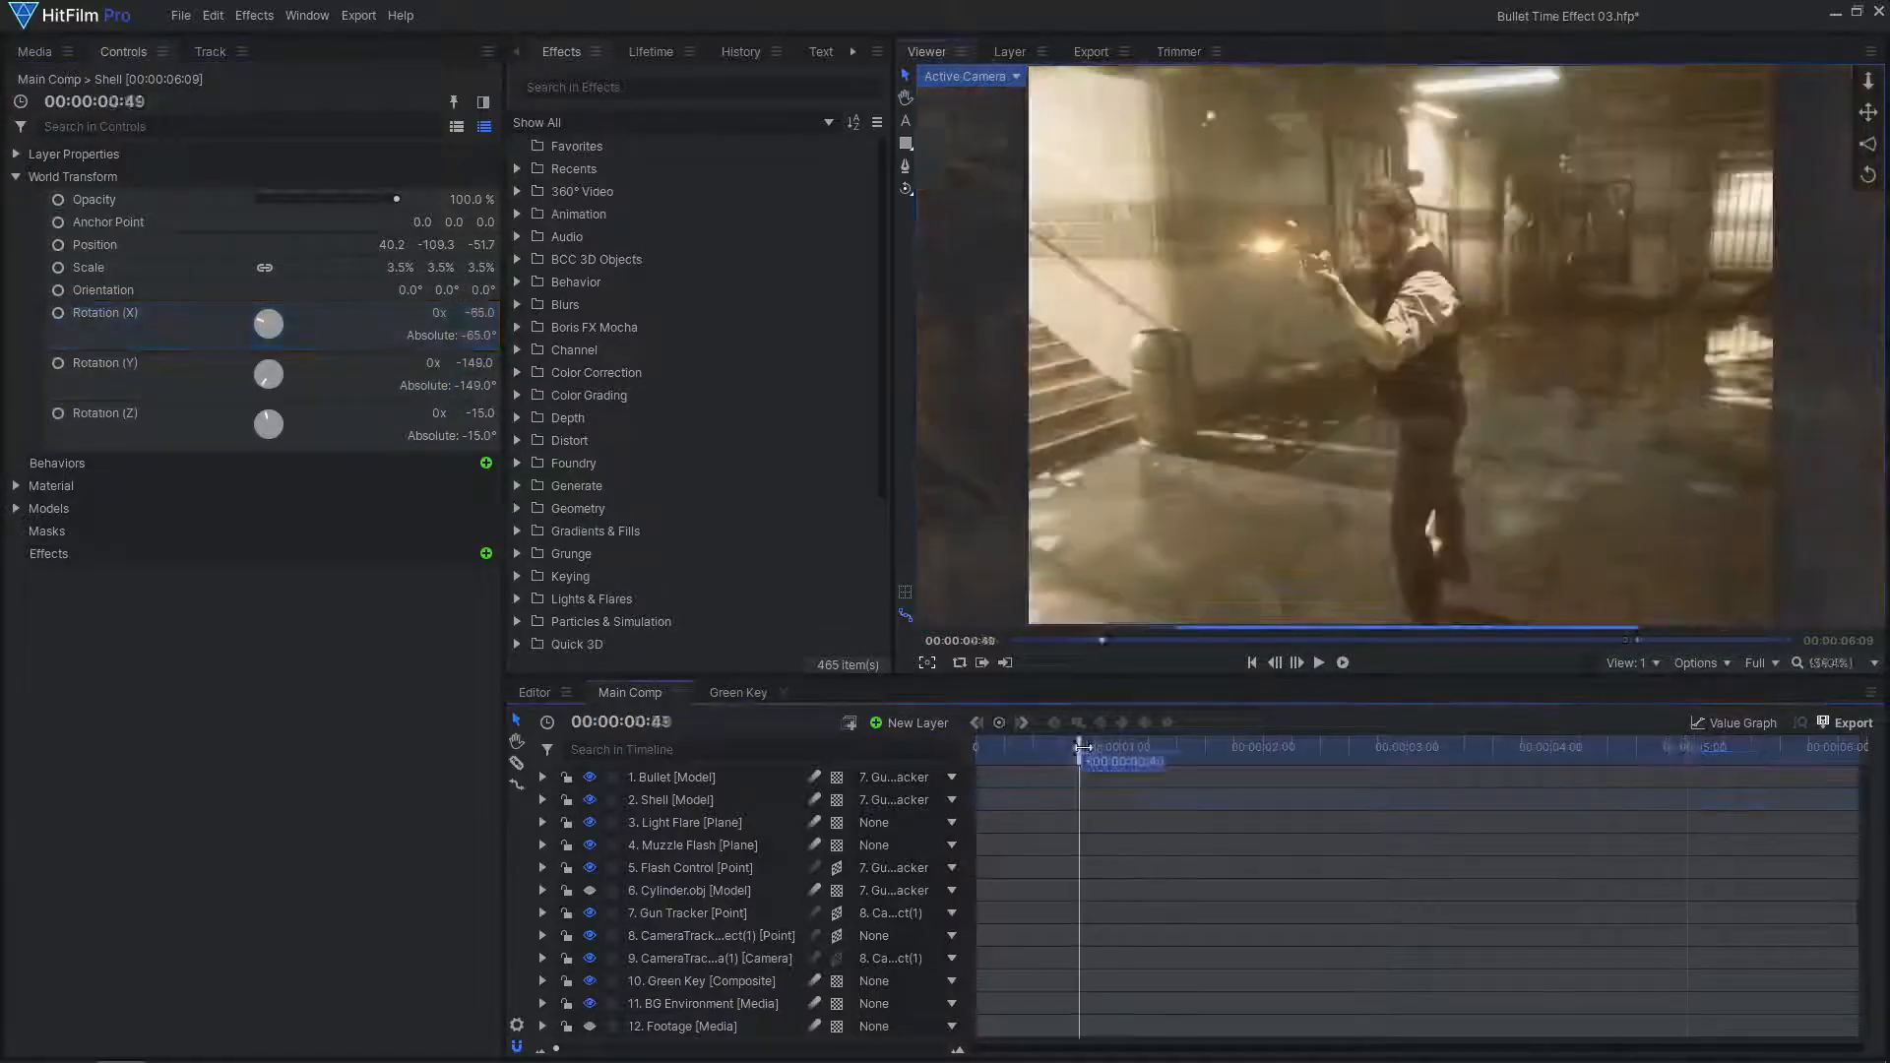
Add a light layer at 00:00:03:58, raise it to a Y position of 2227, and change its light type
drag(1082, 748, 1546, 739)
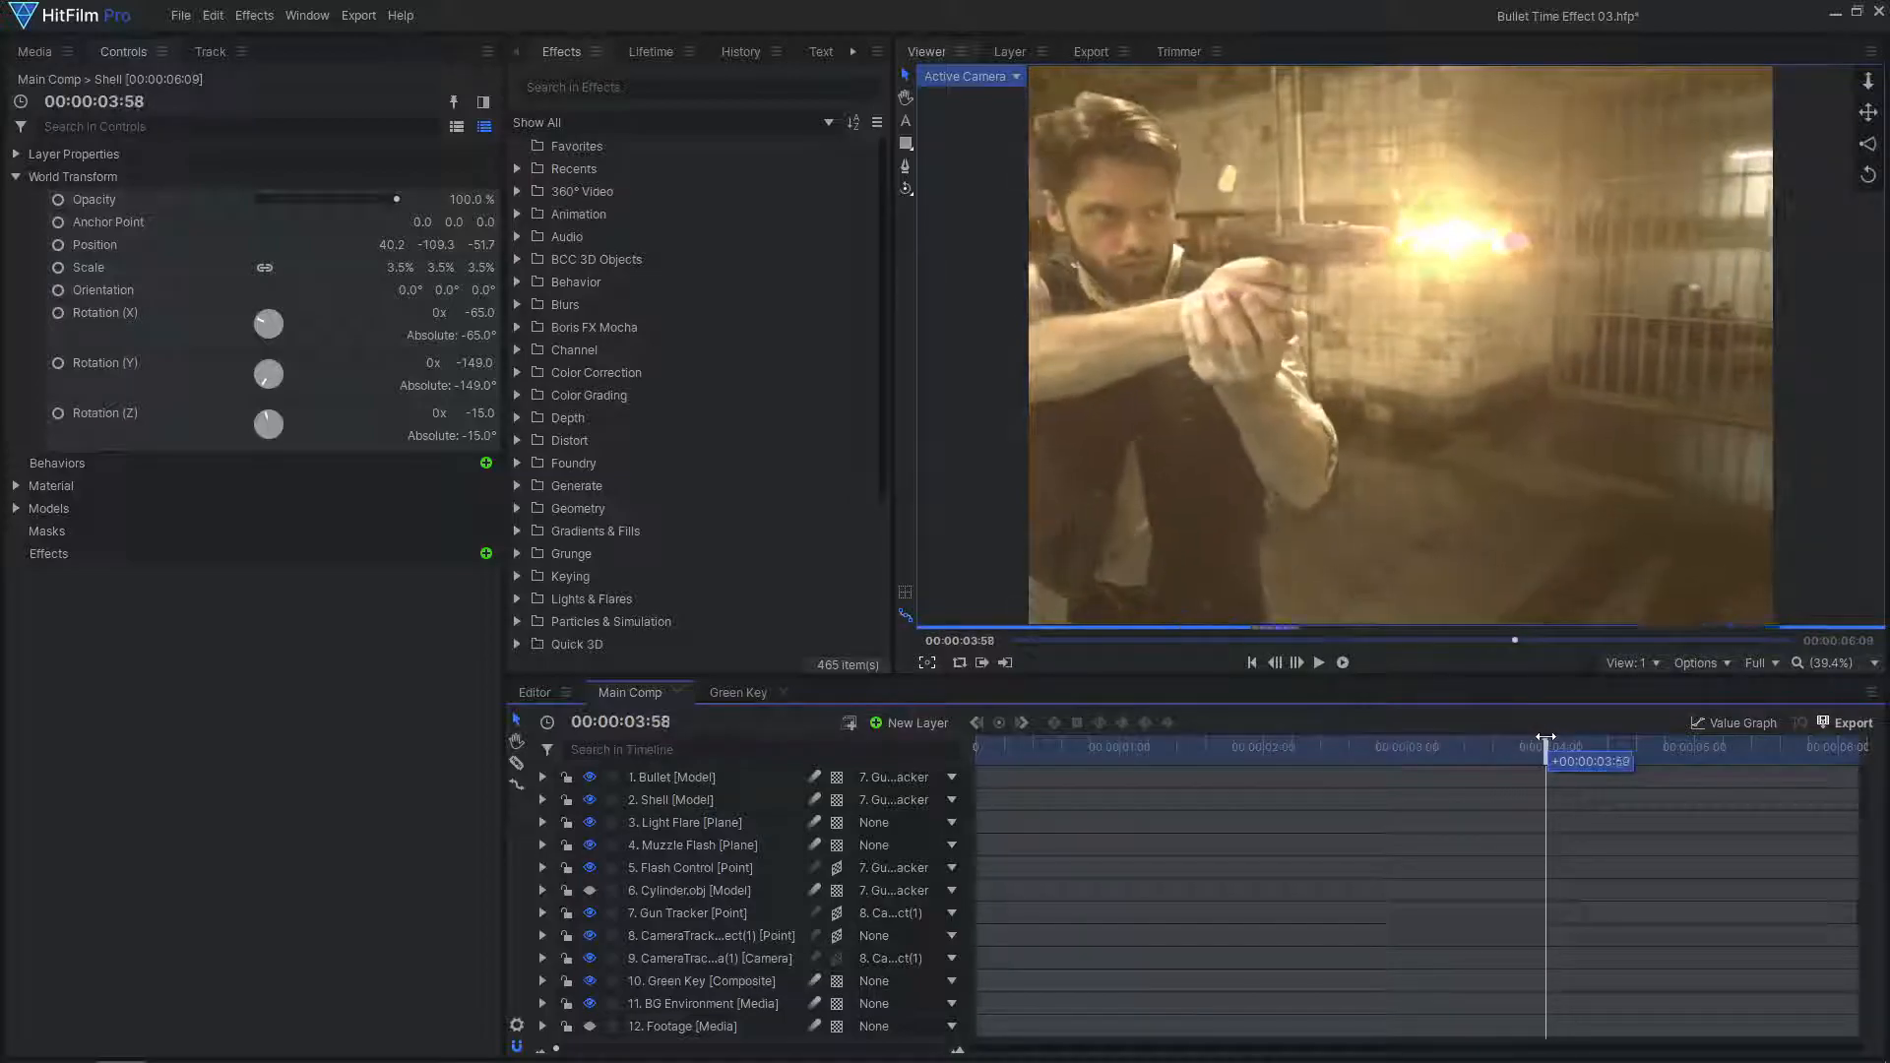
click(912, 725)
click(901, 833)
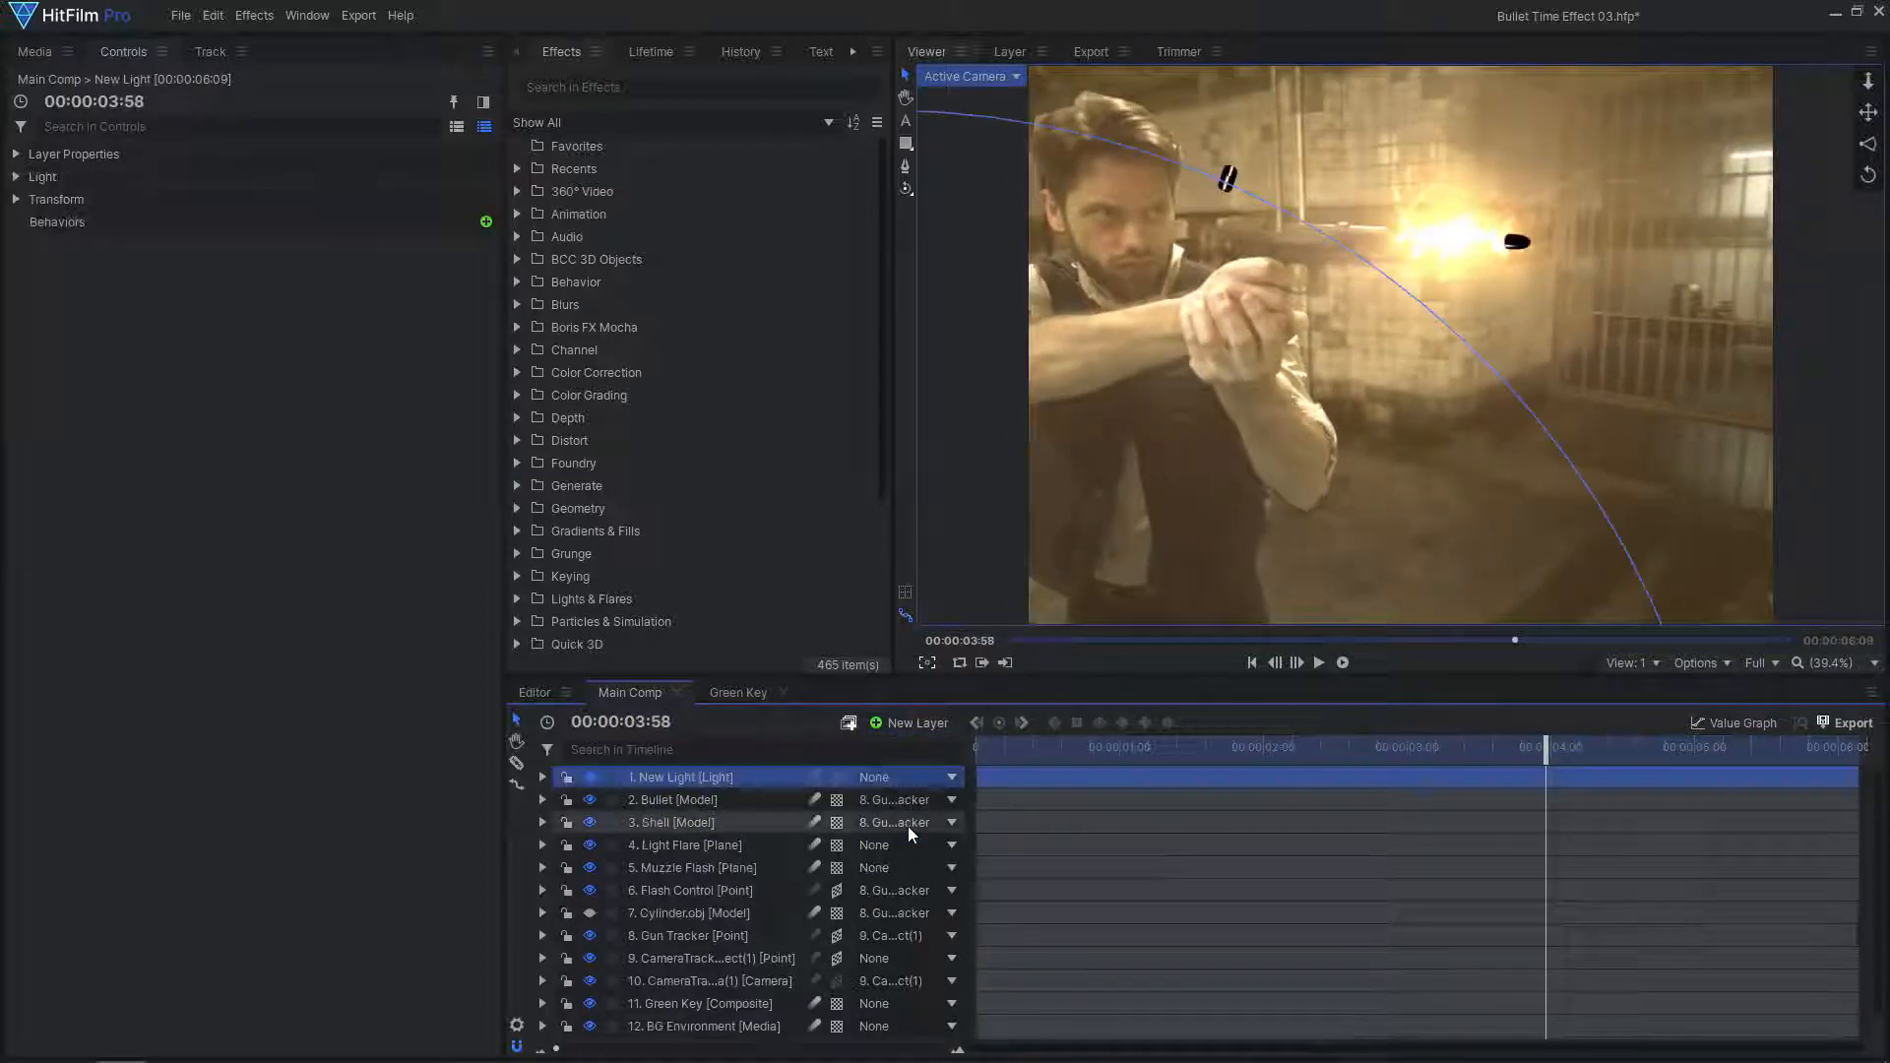
click(15, 177)
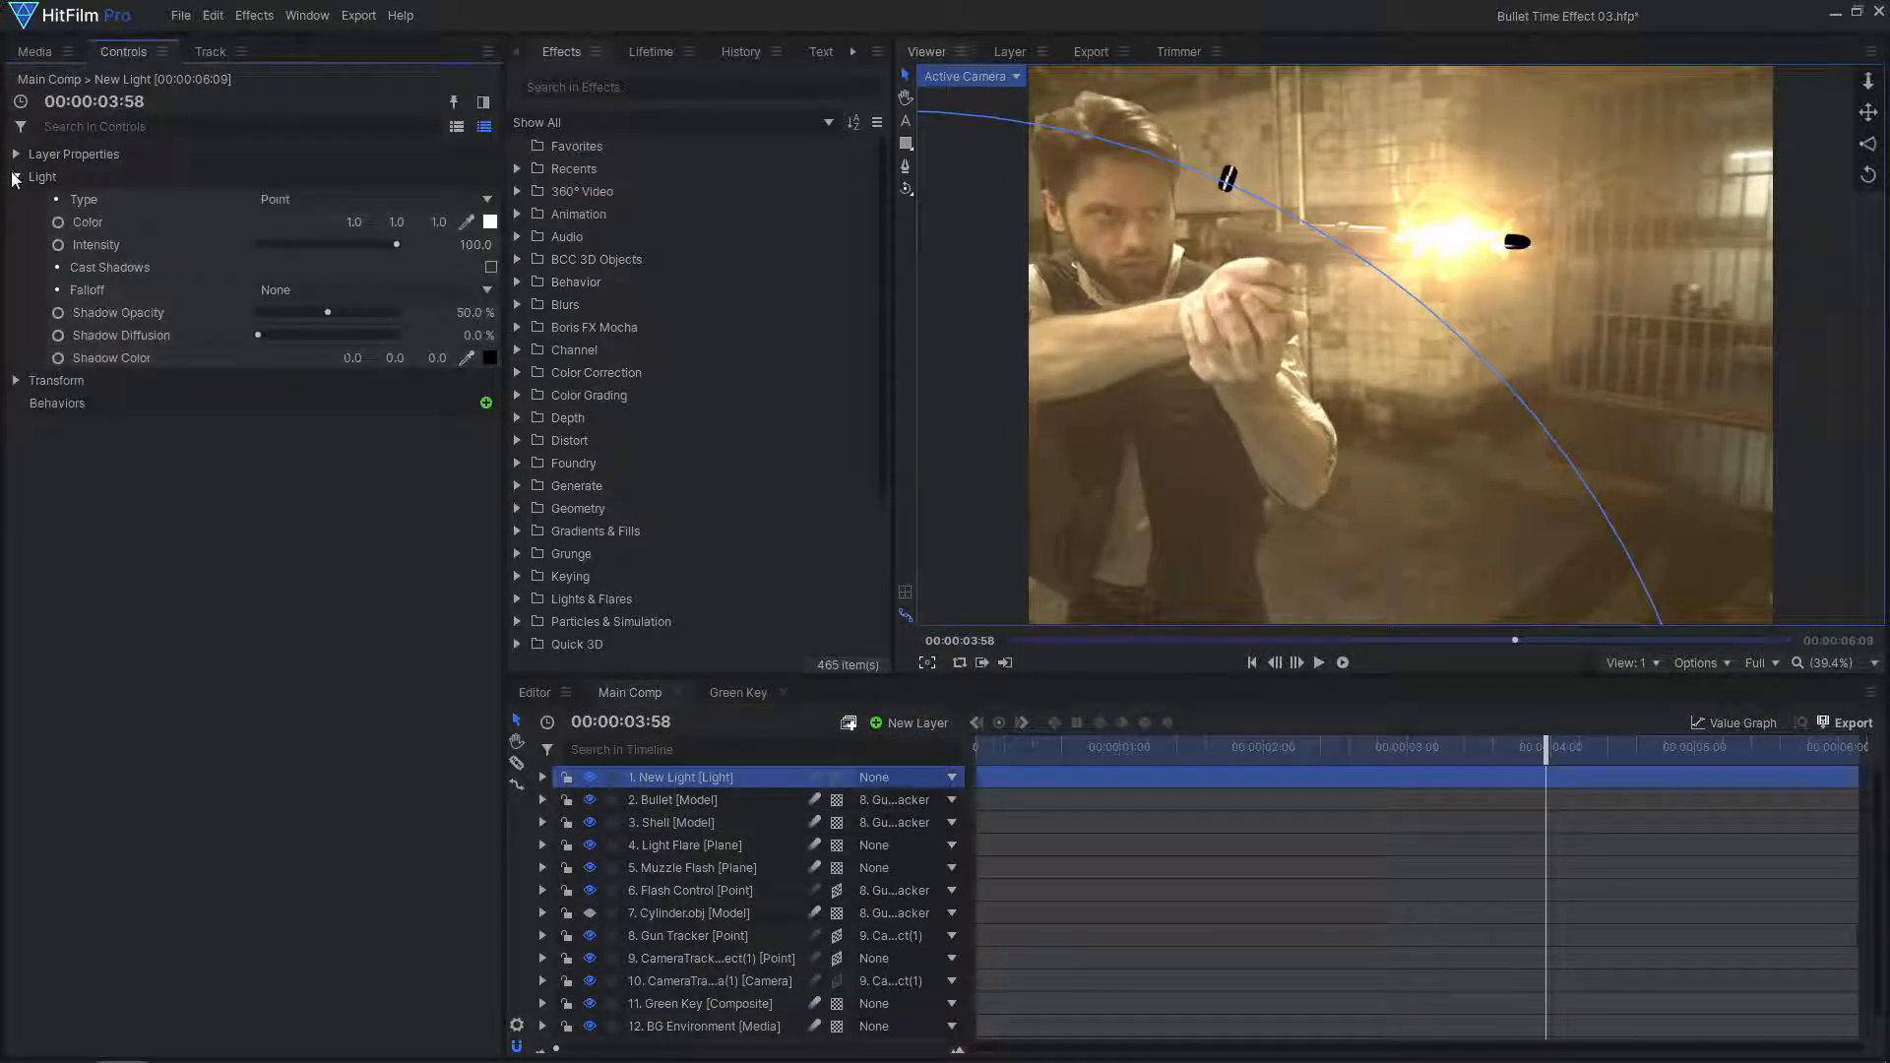
drag(440, 402, 492, 402)
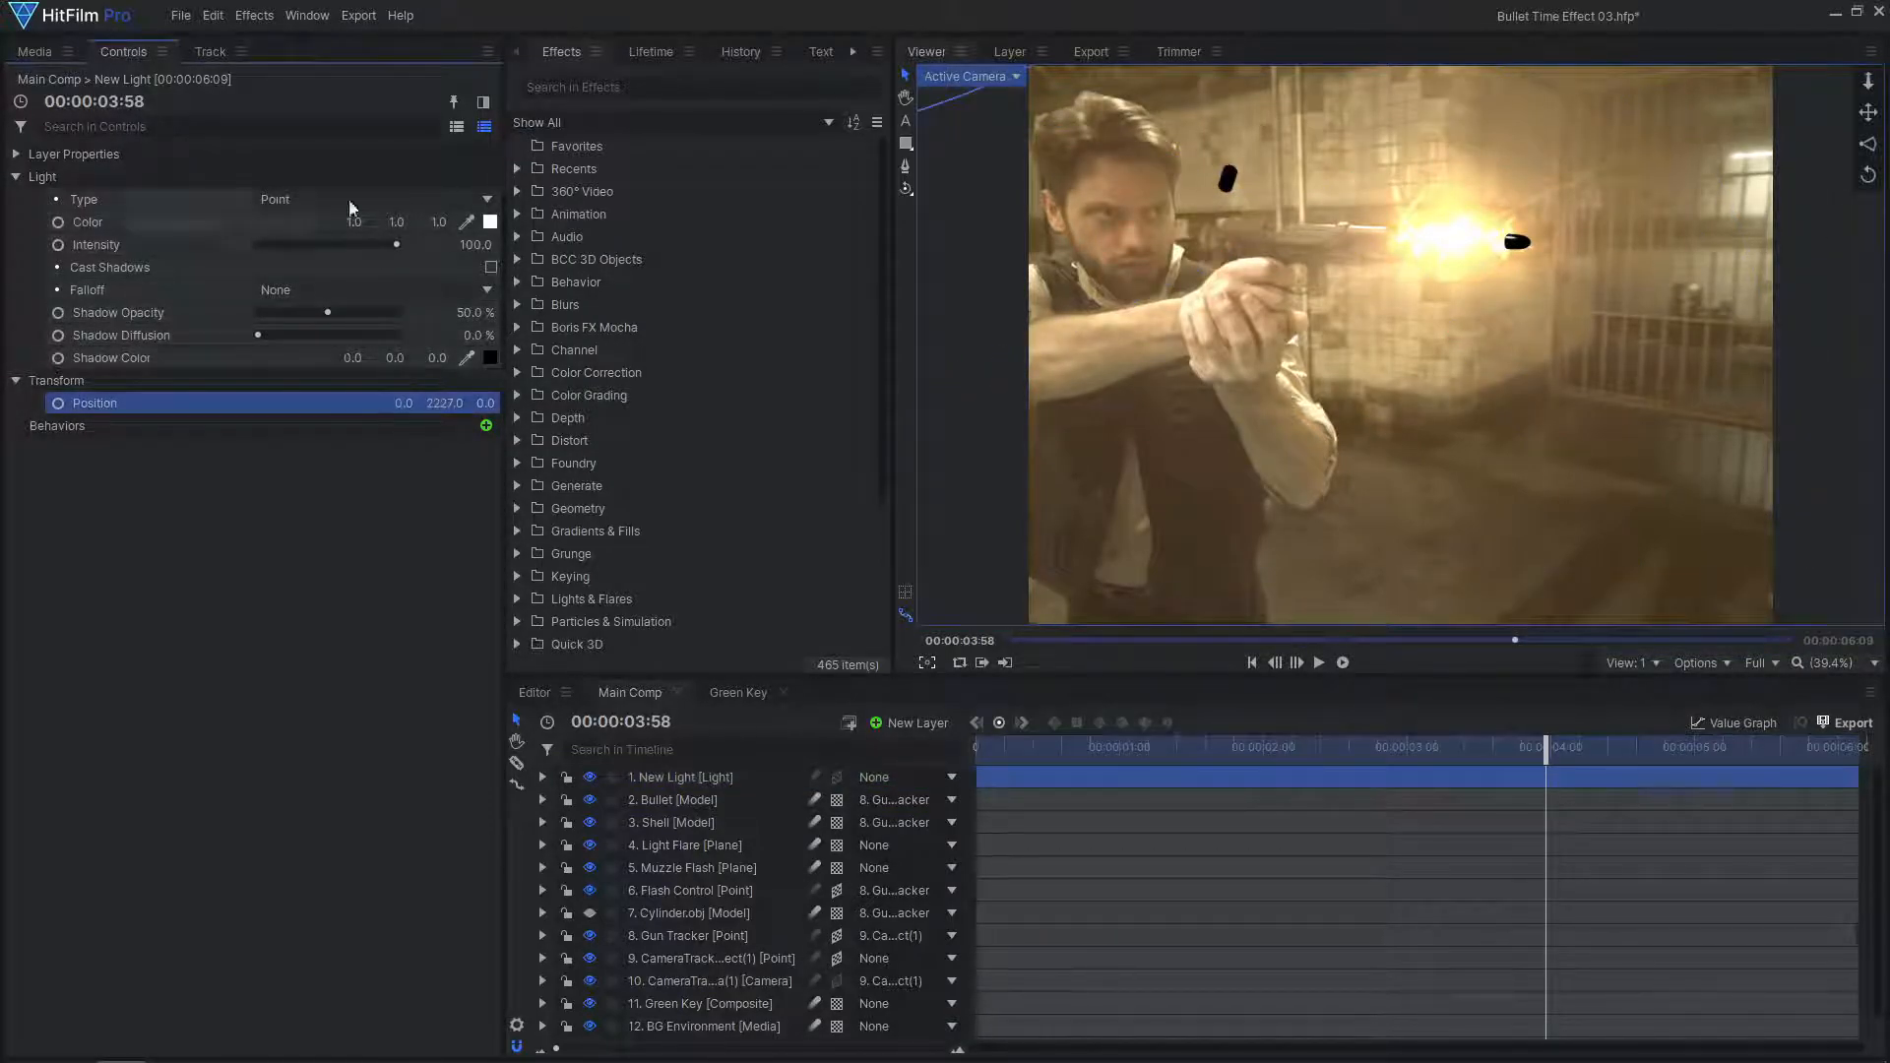
click(374, 199)
click(286, 317)
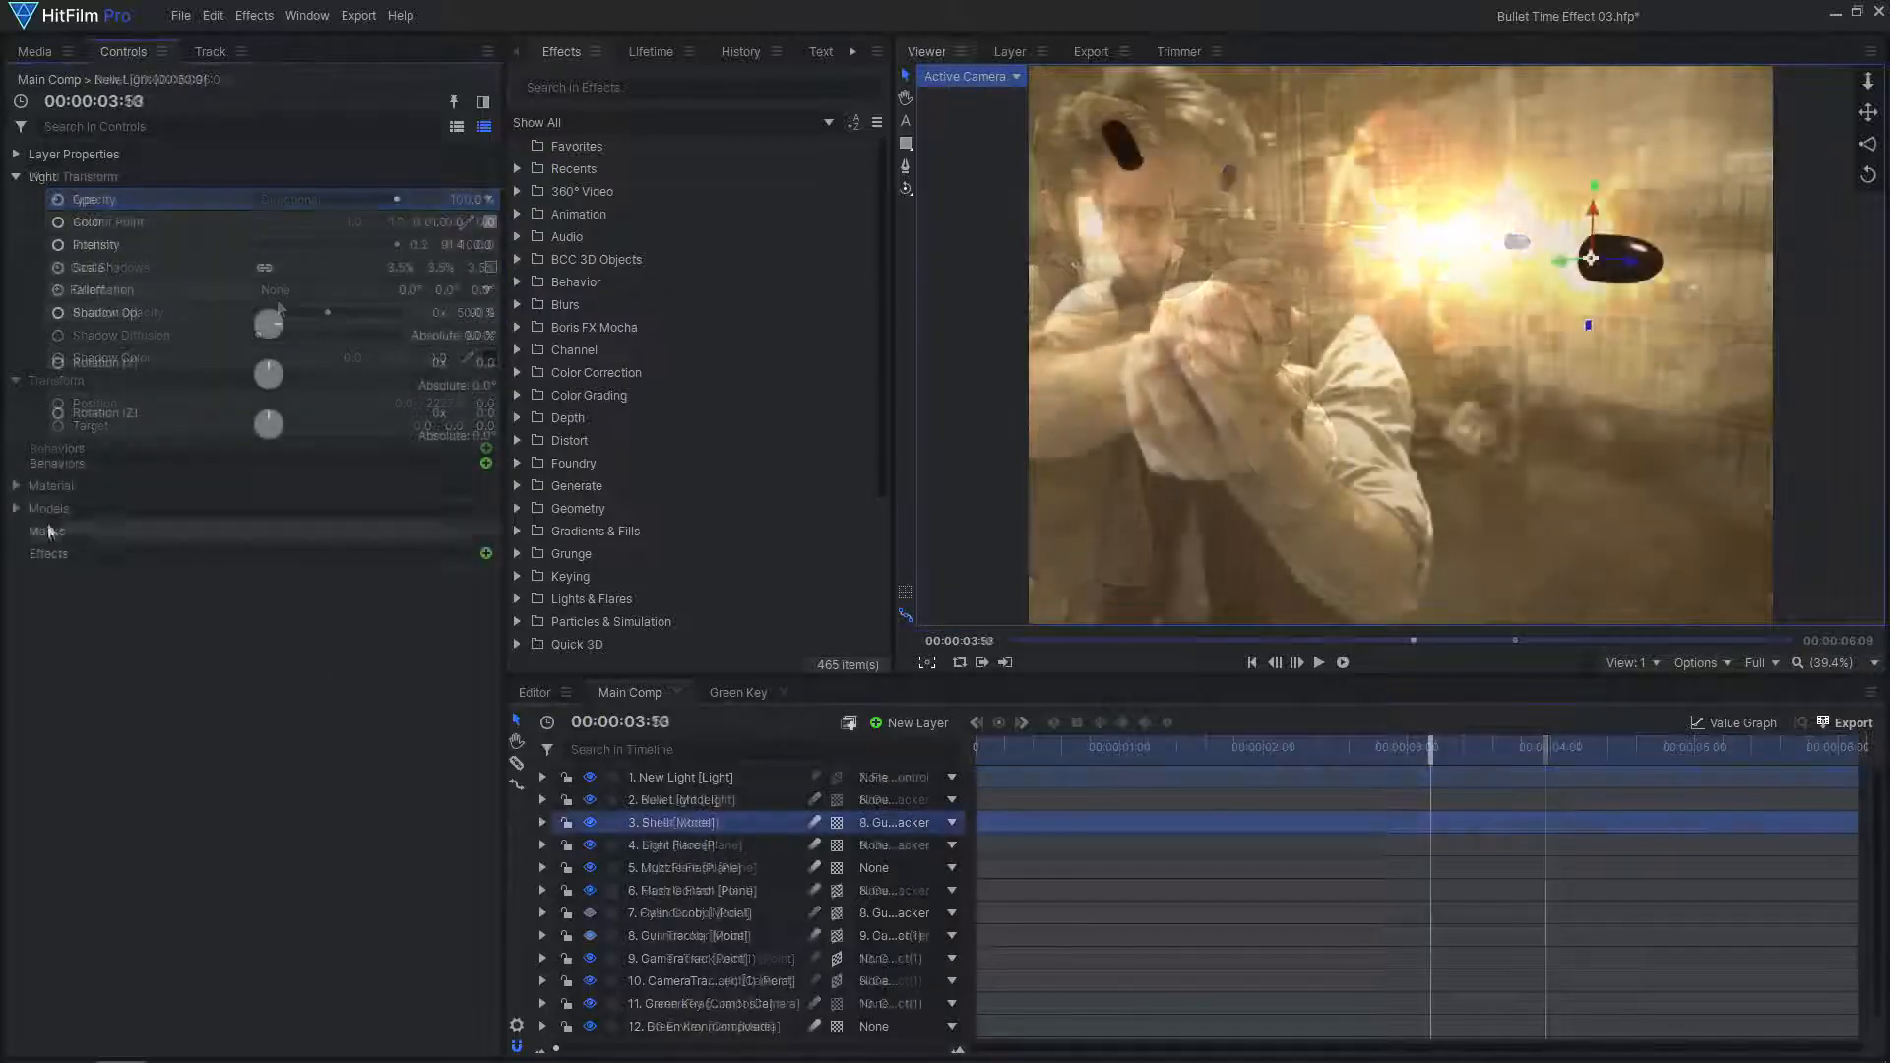
Set the Bullet material's Environment Map to Use Layer with BG Environment as the source
click(15, 487)
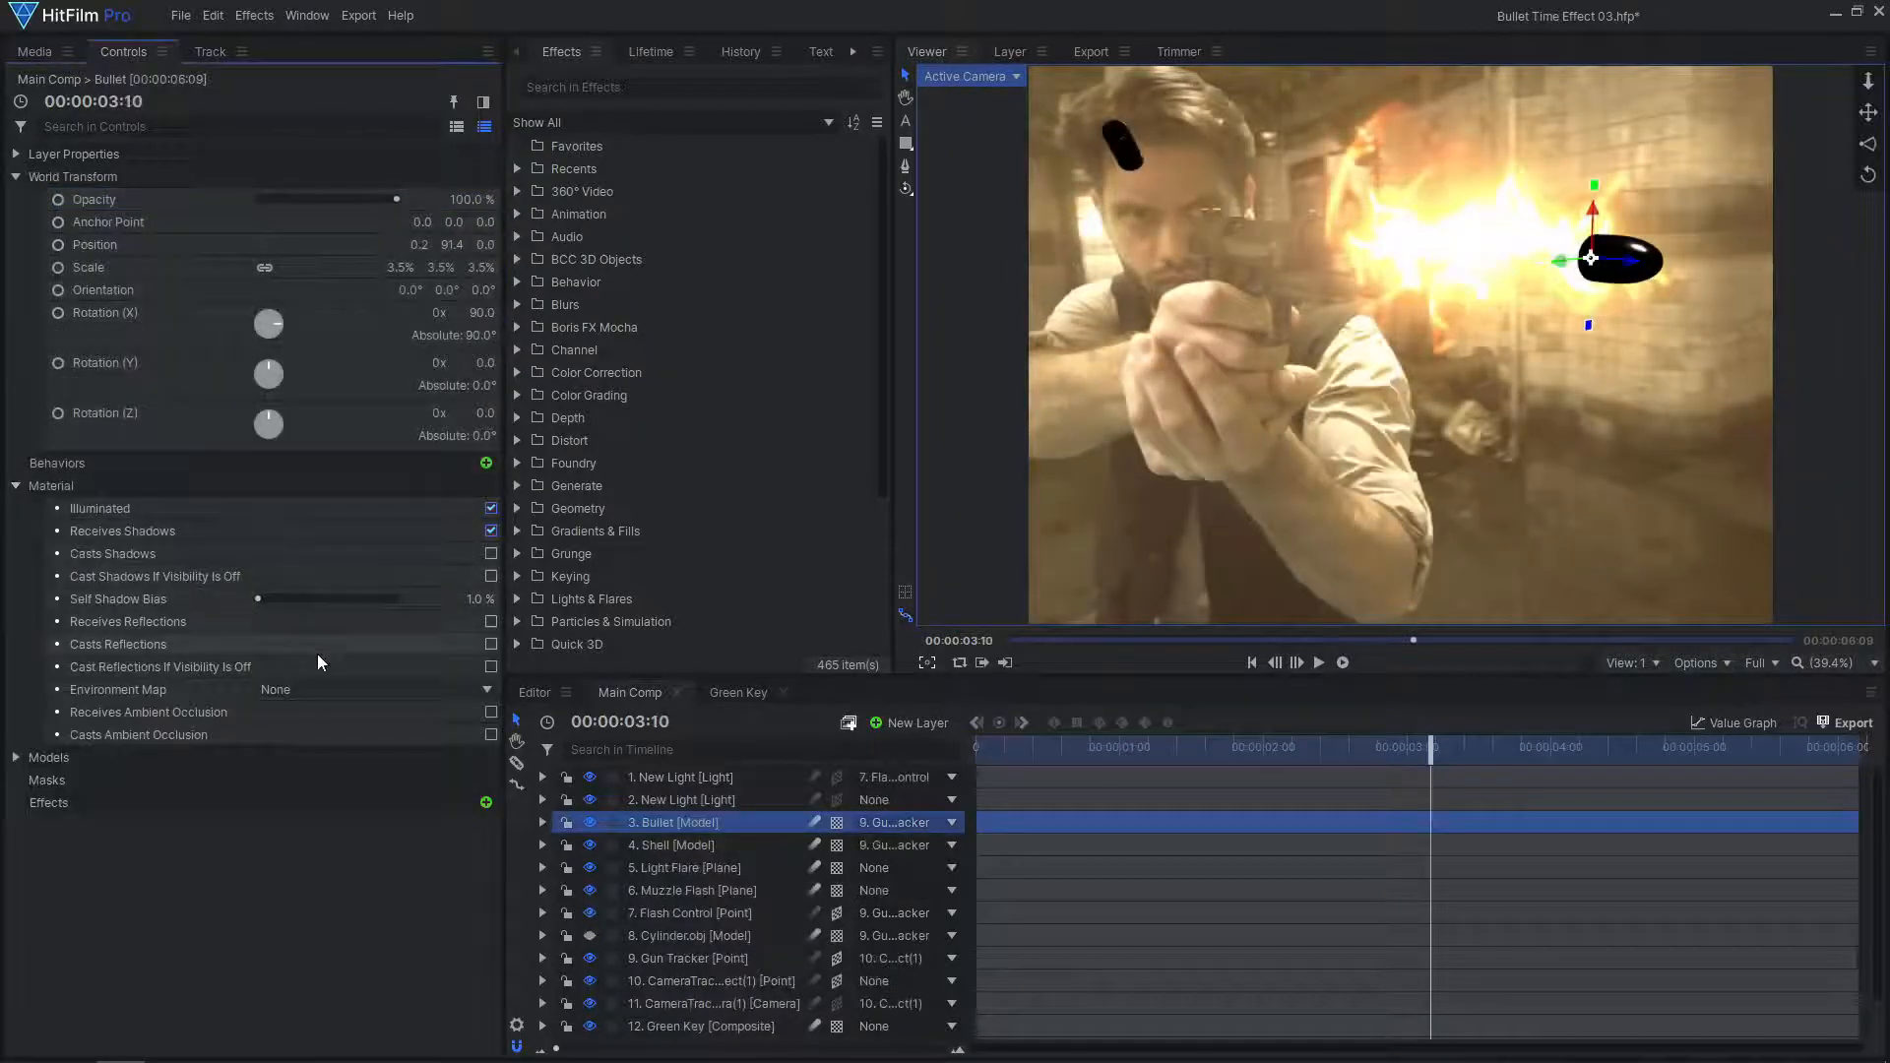
click(325, 689)
click(323, 768)
click(323, 712)
click(321, 844)
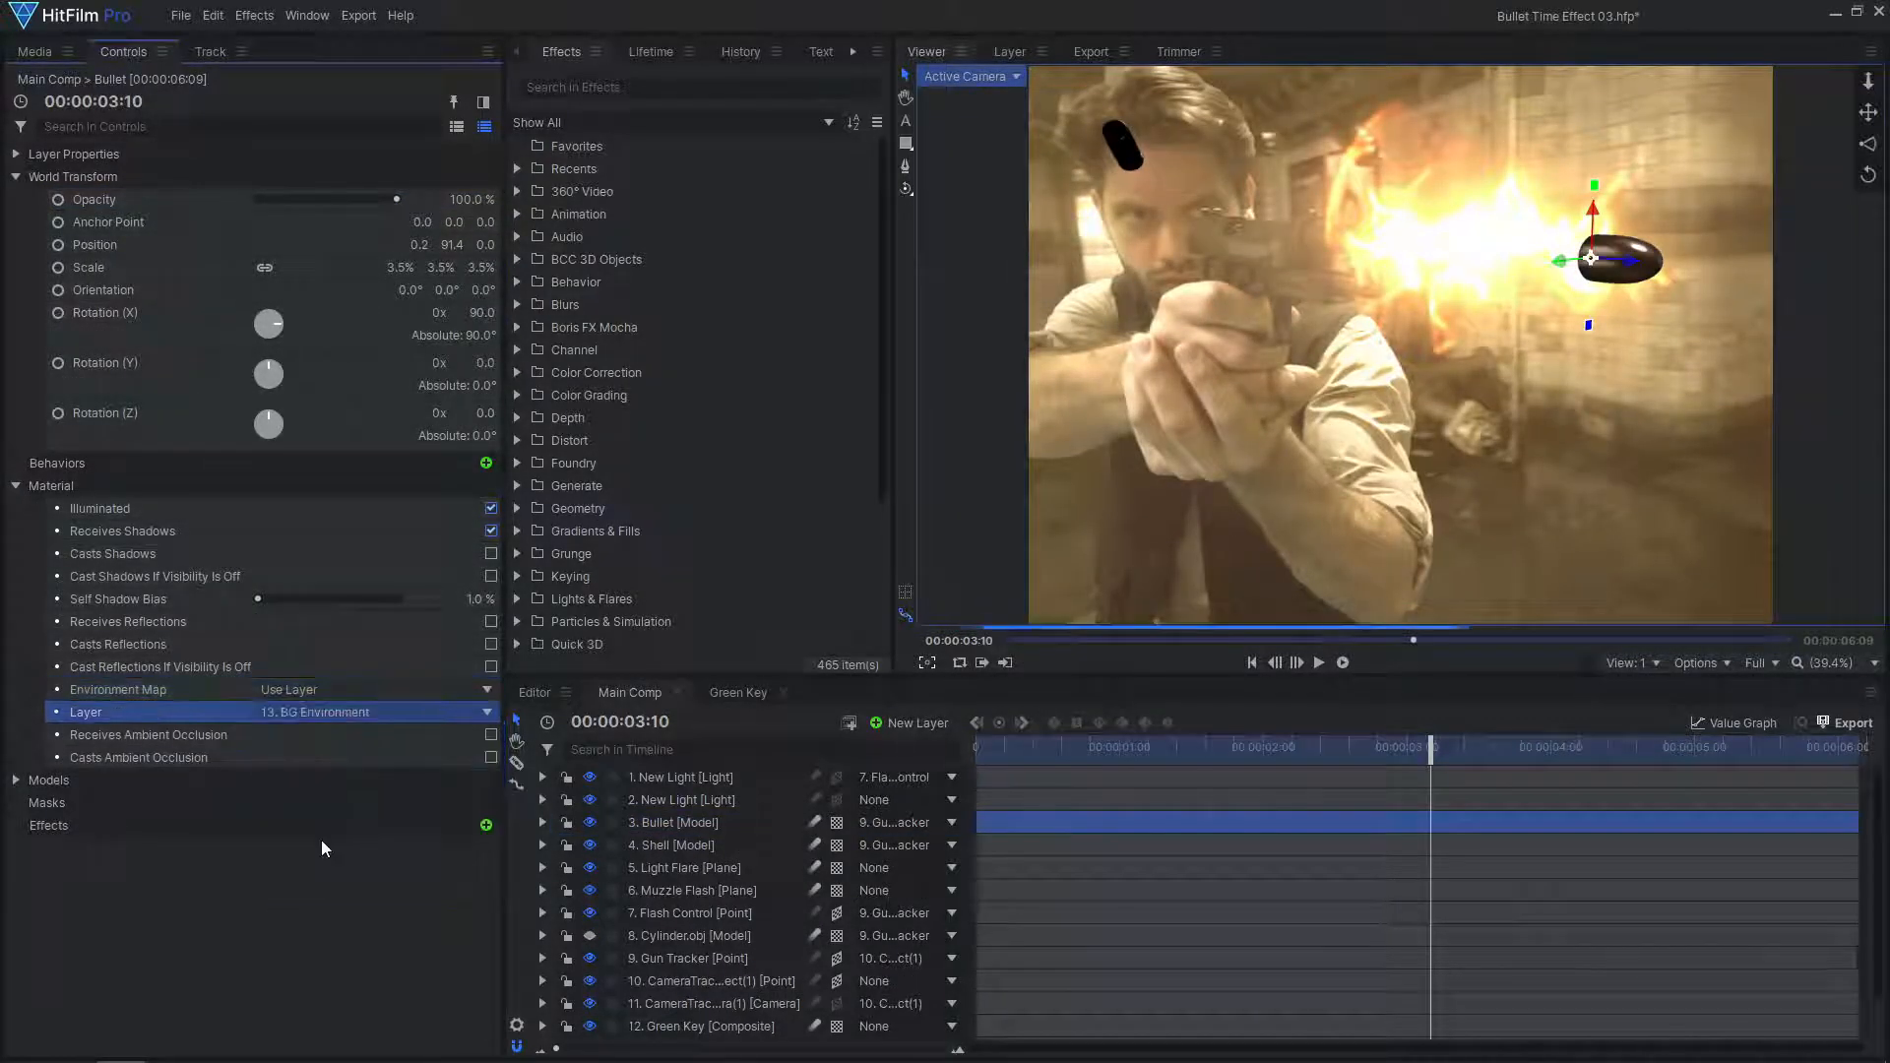
Set the Shell material's Environment Map to Use Layer with BG Environment as the source
click(681, 844)
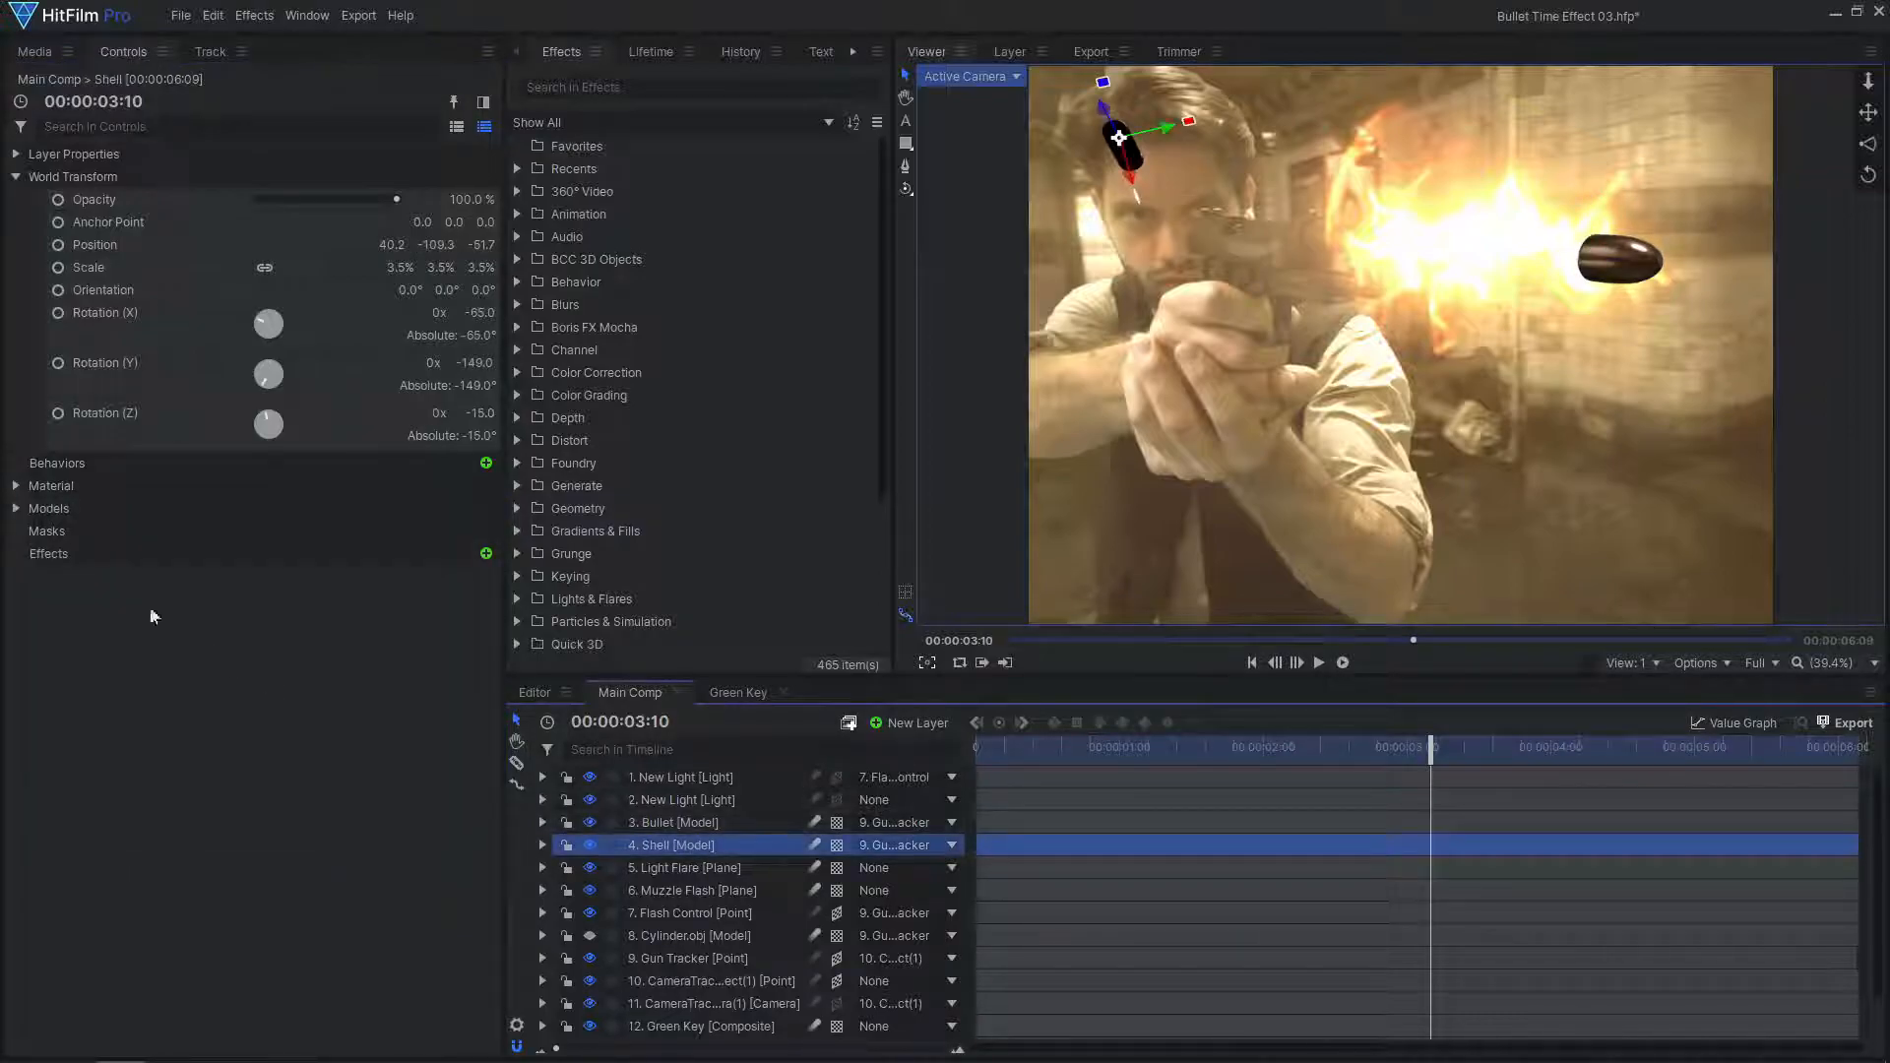
click(345, 684)
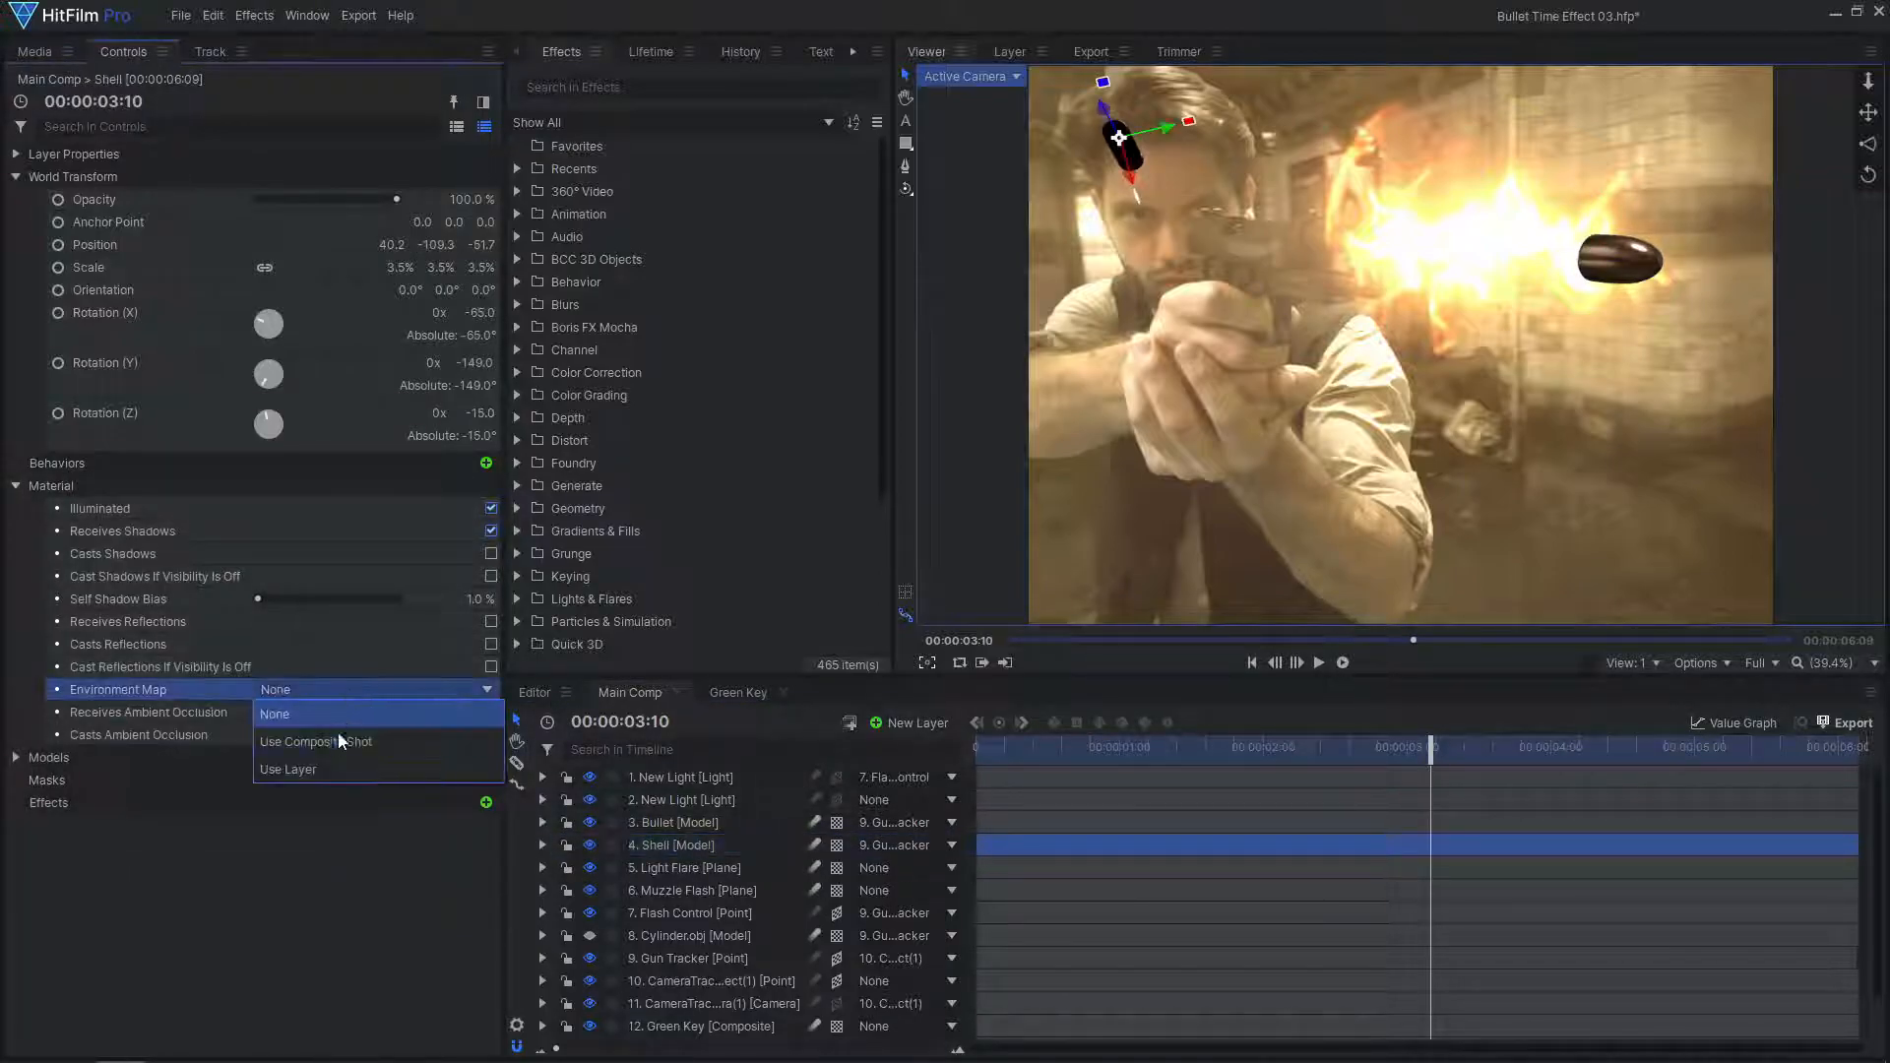
click(323, 770)
click(315, 713)
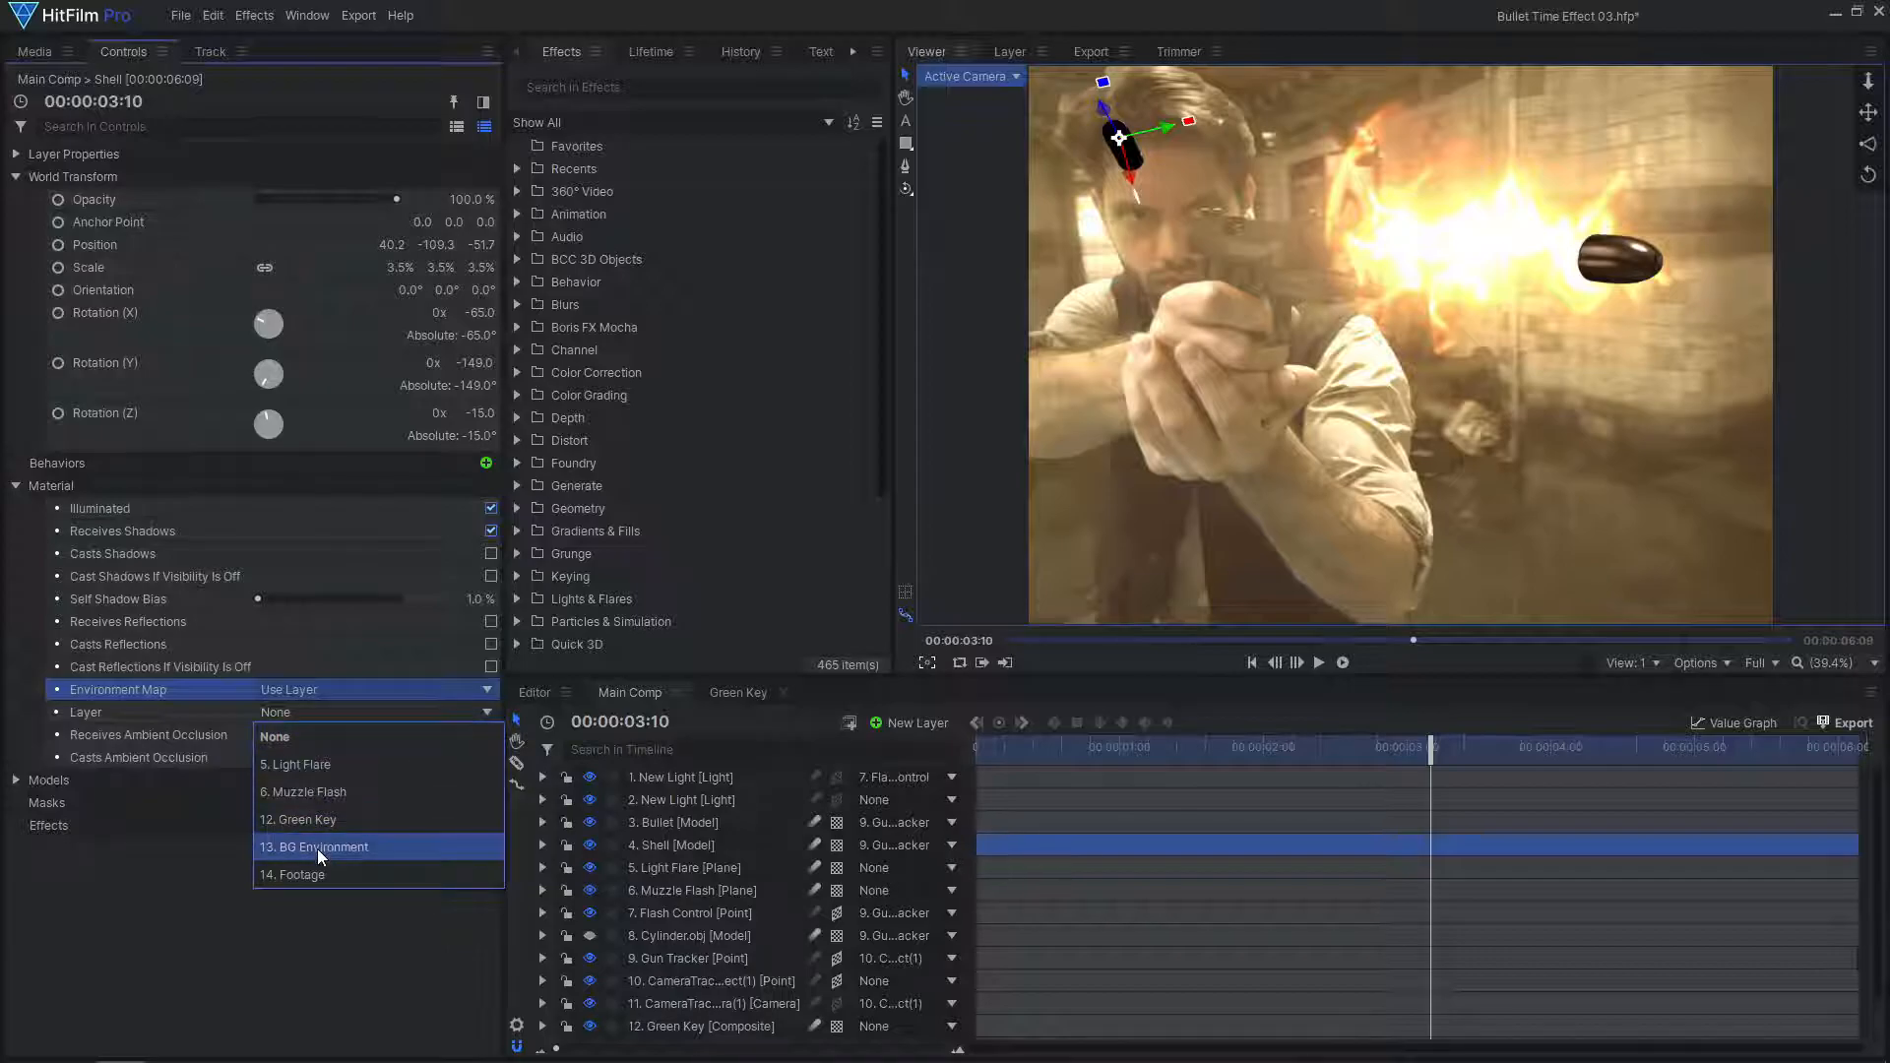
click(317, 849)
Preview the lit bullet and shell, and add another light layer to the Main Comp
key(space)
click(920, 724)
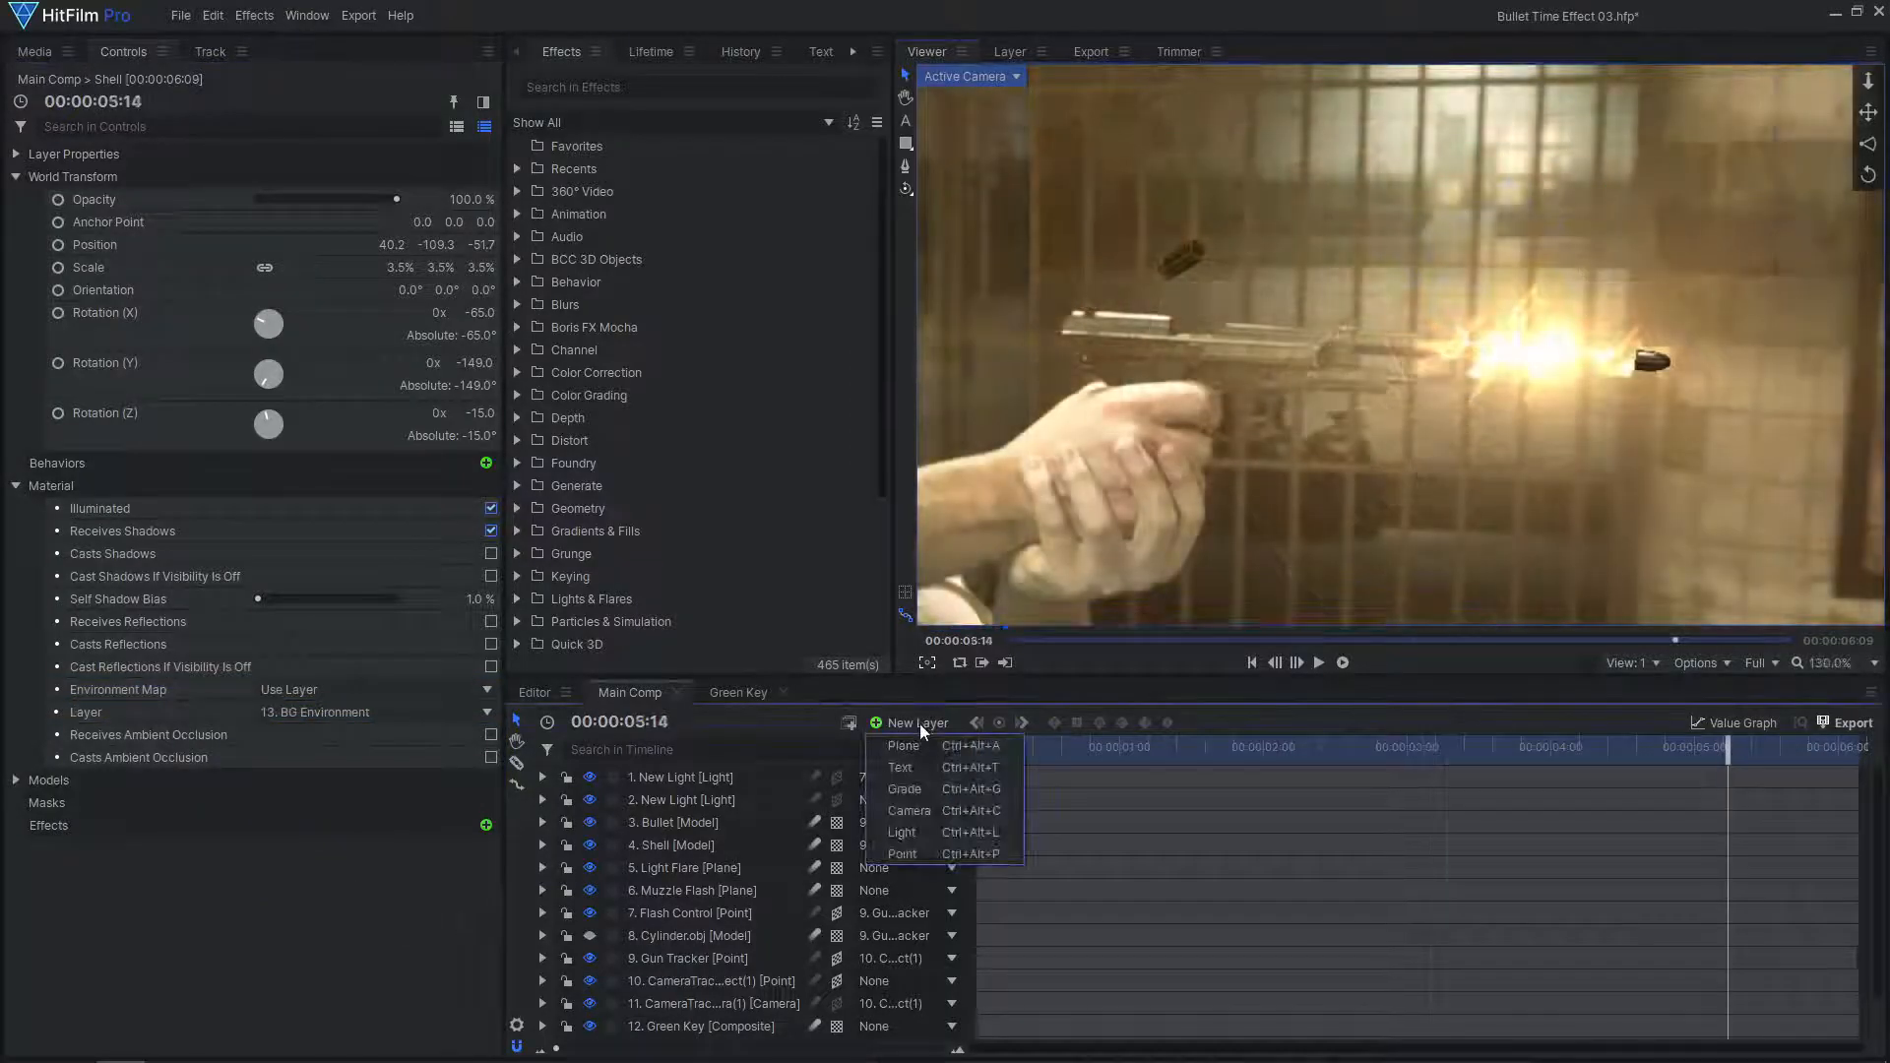
click(925, 829)
Find the Curves effect and add it to the Shell layer
scroll(1374, 343, up, 3)
click(26, 489)
click(486, 554)
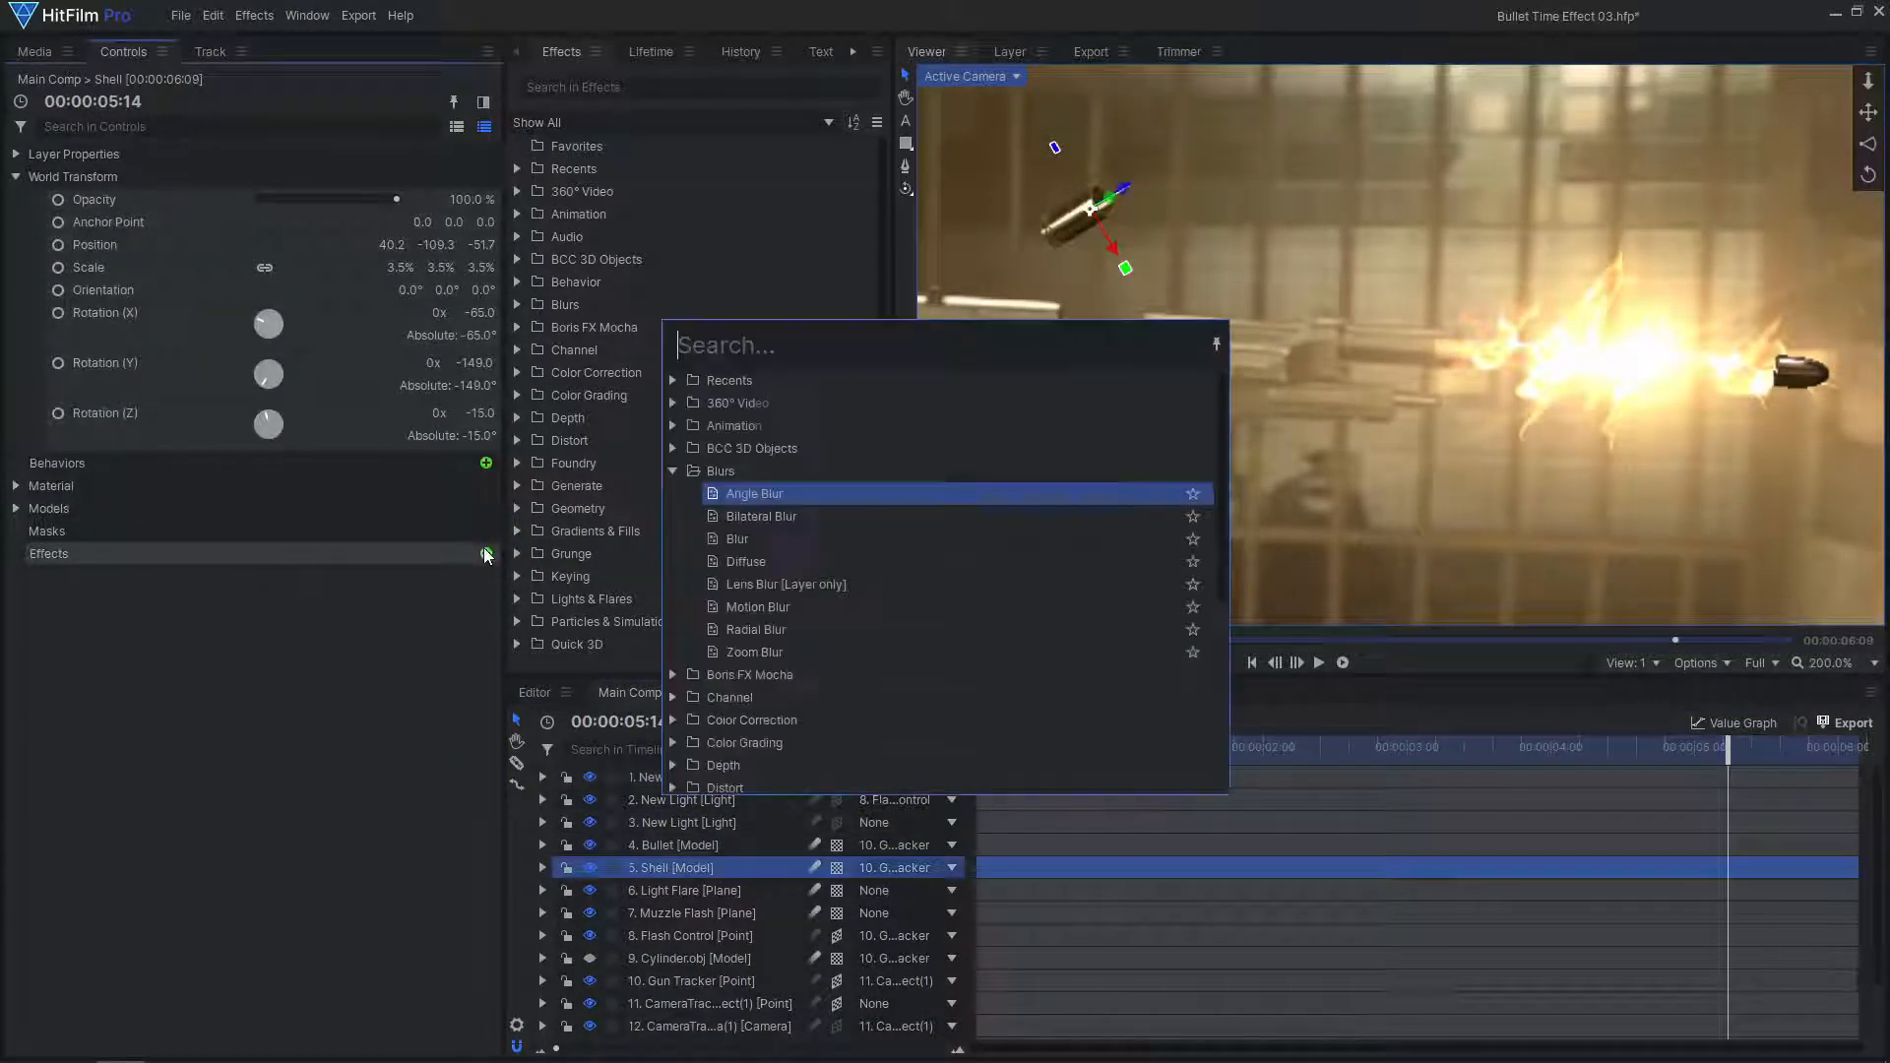
text(cur)
double_click(750, 406)
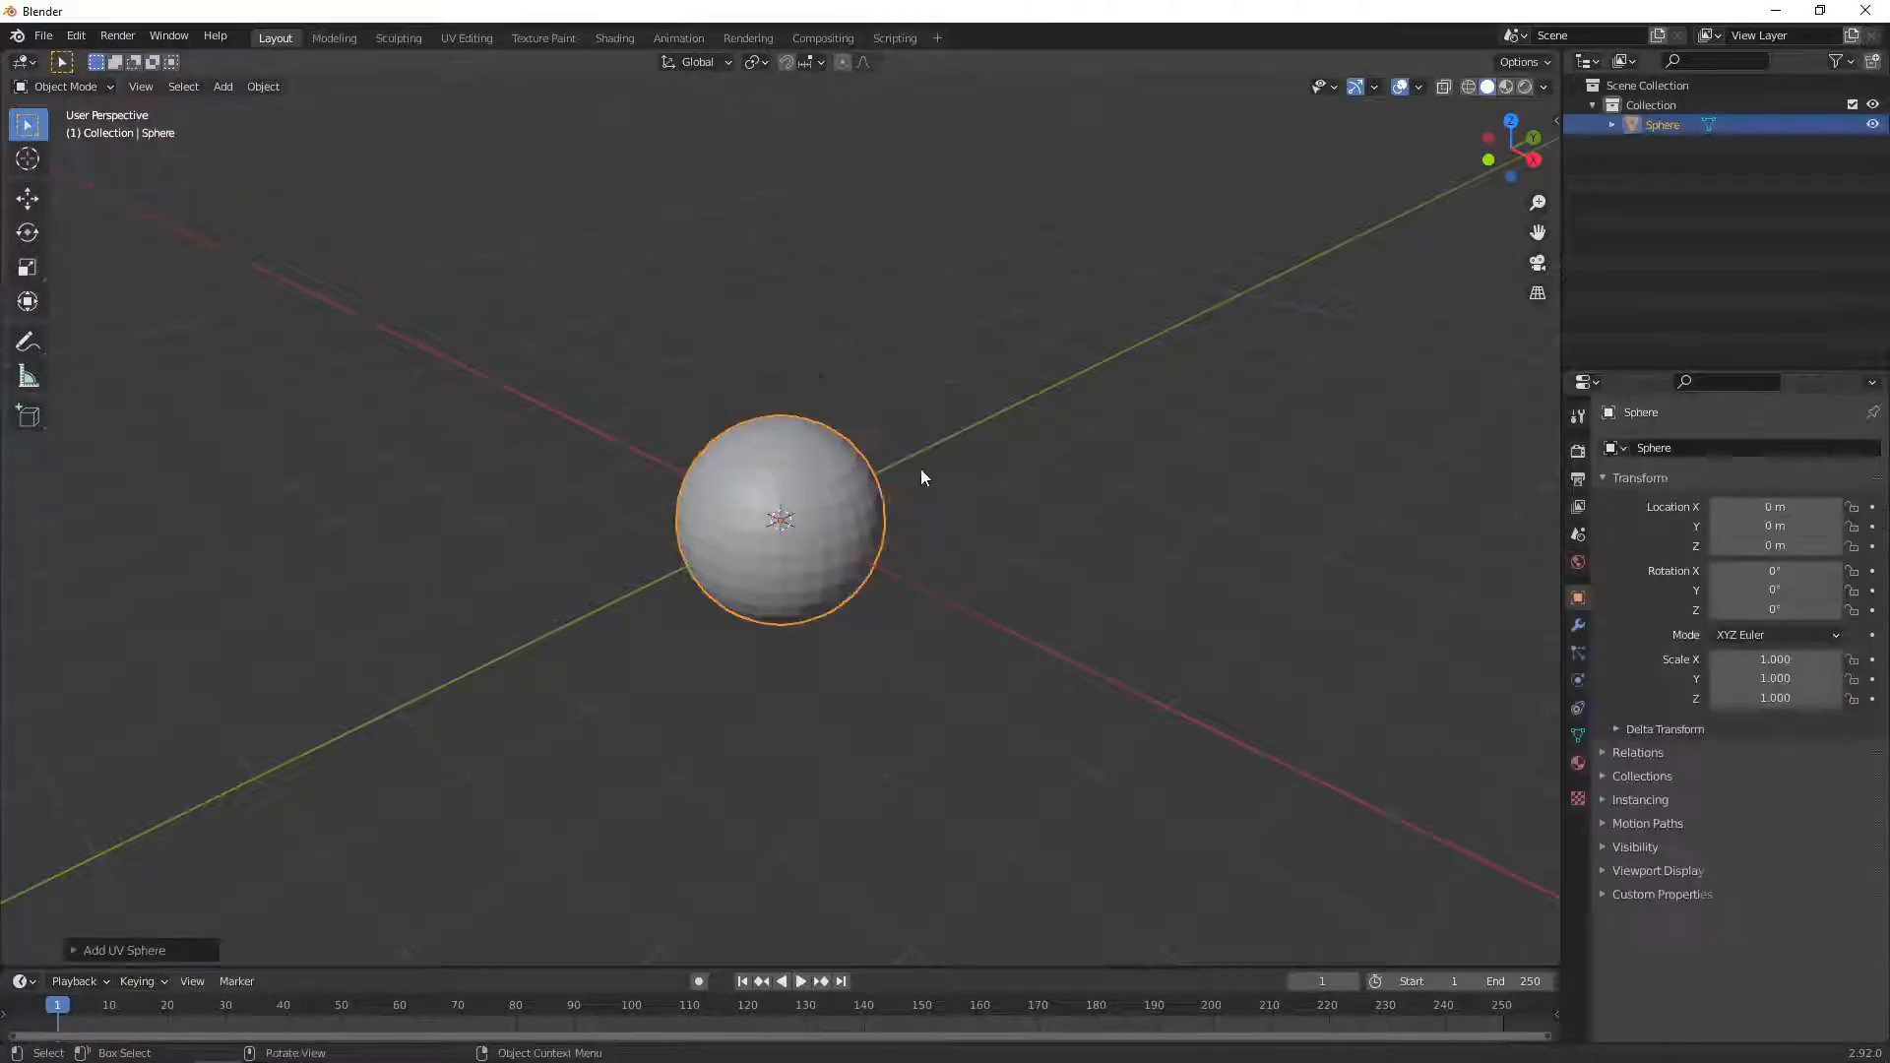
In Blender, flatten the UV sphere's mesh along the X axis into a thin disc
key(Tab)
key(r)
key(s)
key(x)
click(848, 548)
scroll(848, 549, up, 3)
Duplicate the flattened disc along the X axis and scale the copy to 0.9
key(shift+d)
key(x)
click(849, 544)
key(s)
click(849, 547)
Duplicate the smaller disc further along the X axis and scale the new copy down
key(shift+d)
key(x)
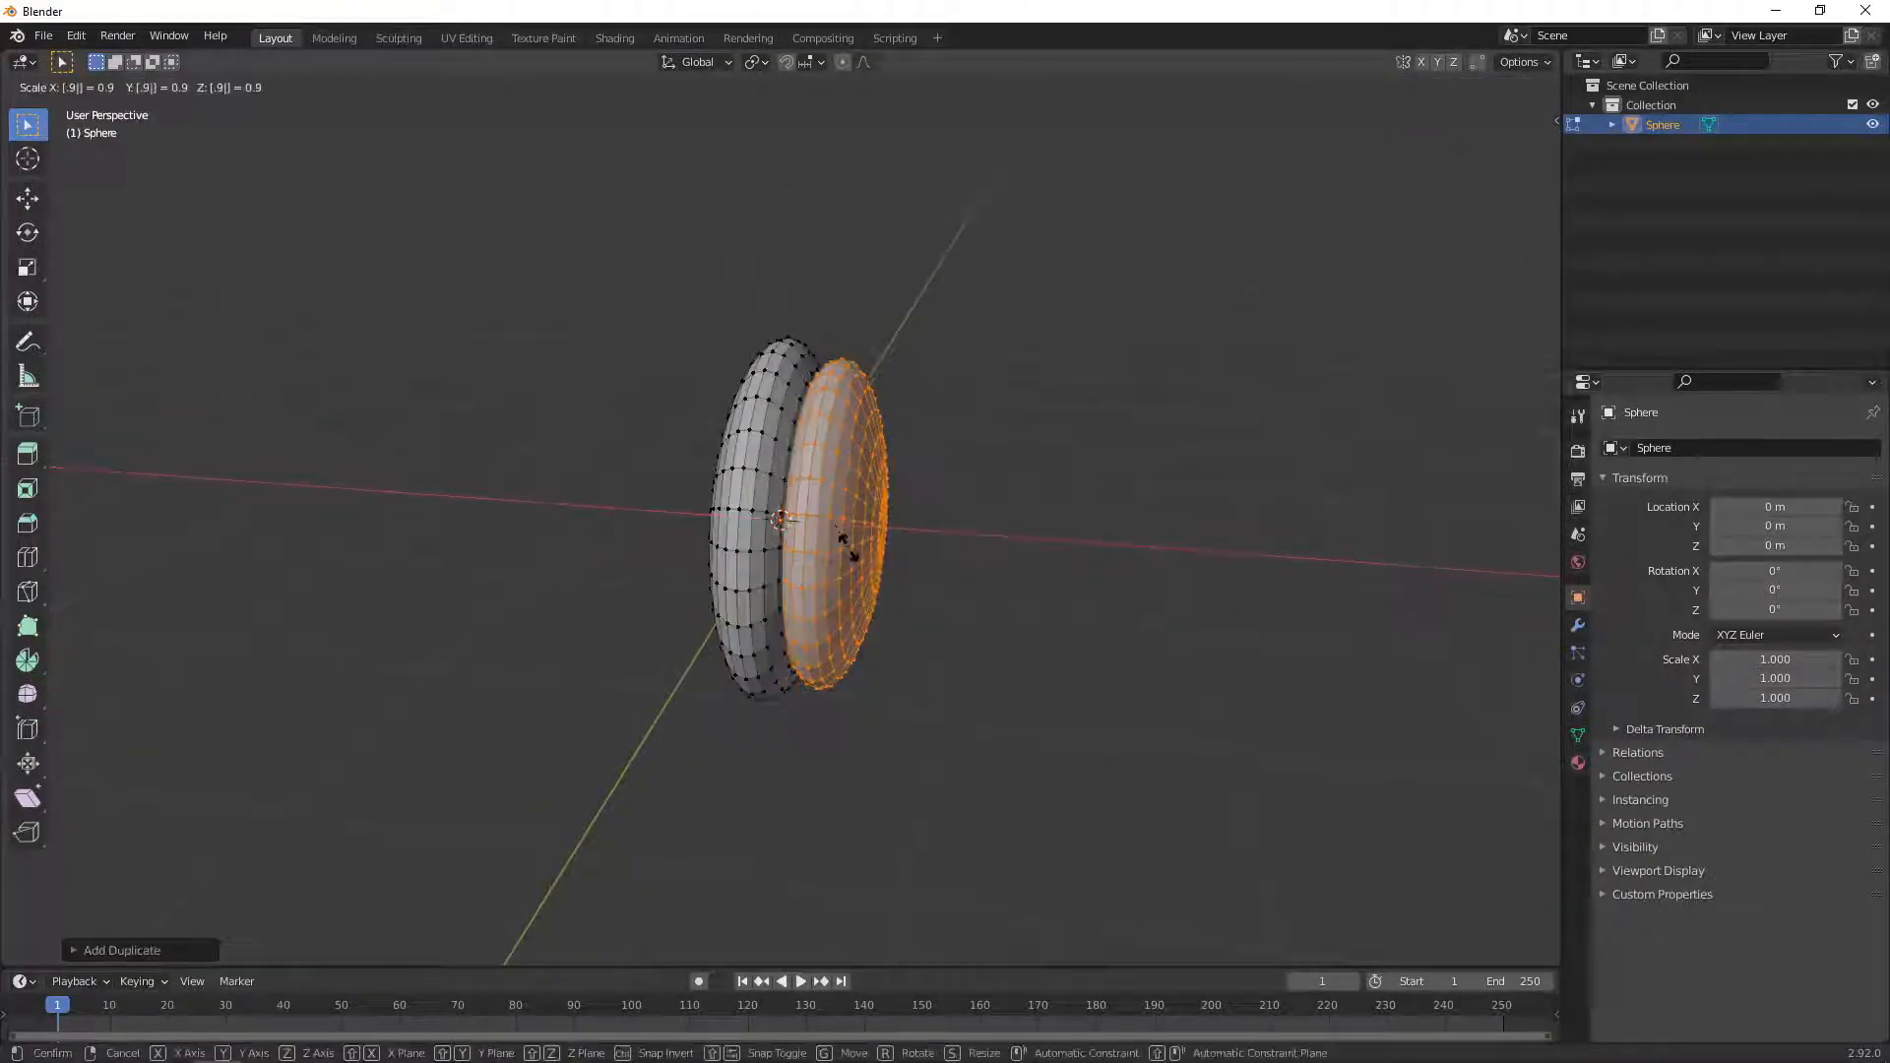
click(849, 547)
key(s)
click(853, 545)
Create a fourth disc by duplicating the last one along the X axis and scaling it to 0.7
key(shift+d)
key(x)
click(864, 540)
text(s.7)
click(869, 537)
Shift all four discs off the origin along X and mirror them across the X axis with a Mirror modifier
key(a)
key(g)
click(869, 536)
click(1578, 625)
click(1738, 448)
click(1483, 676)
key(Tab)
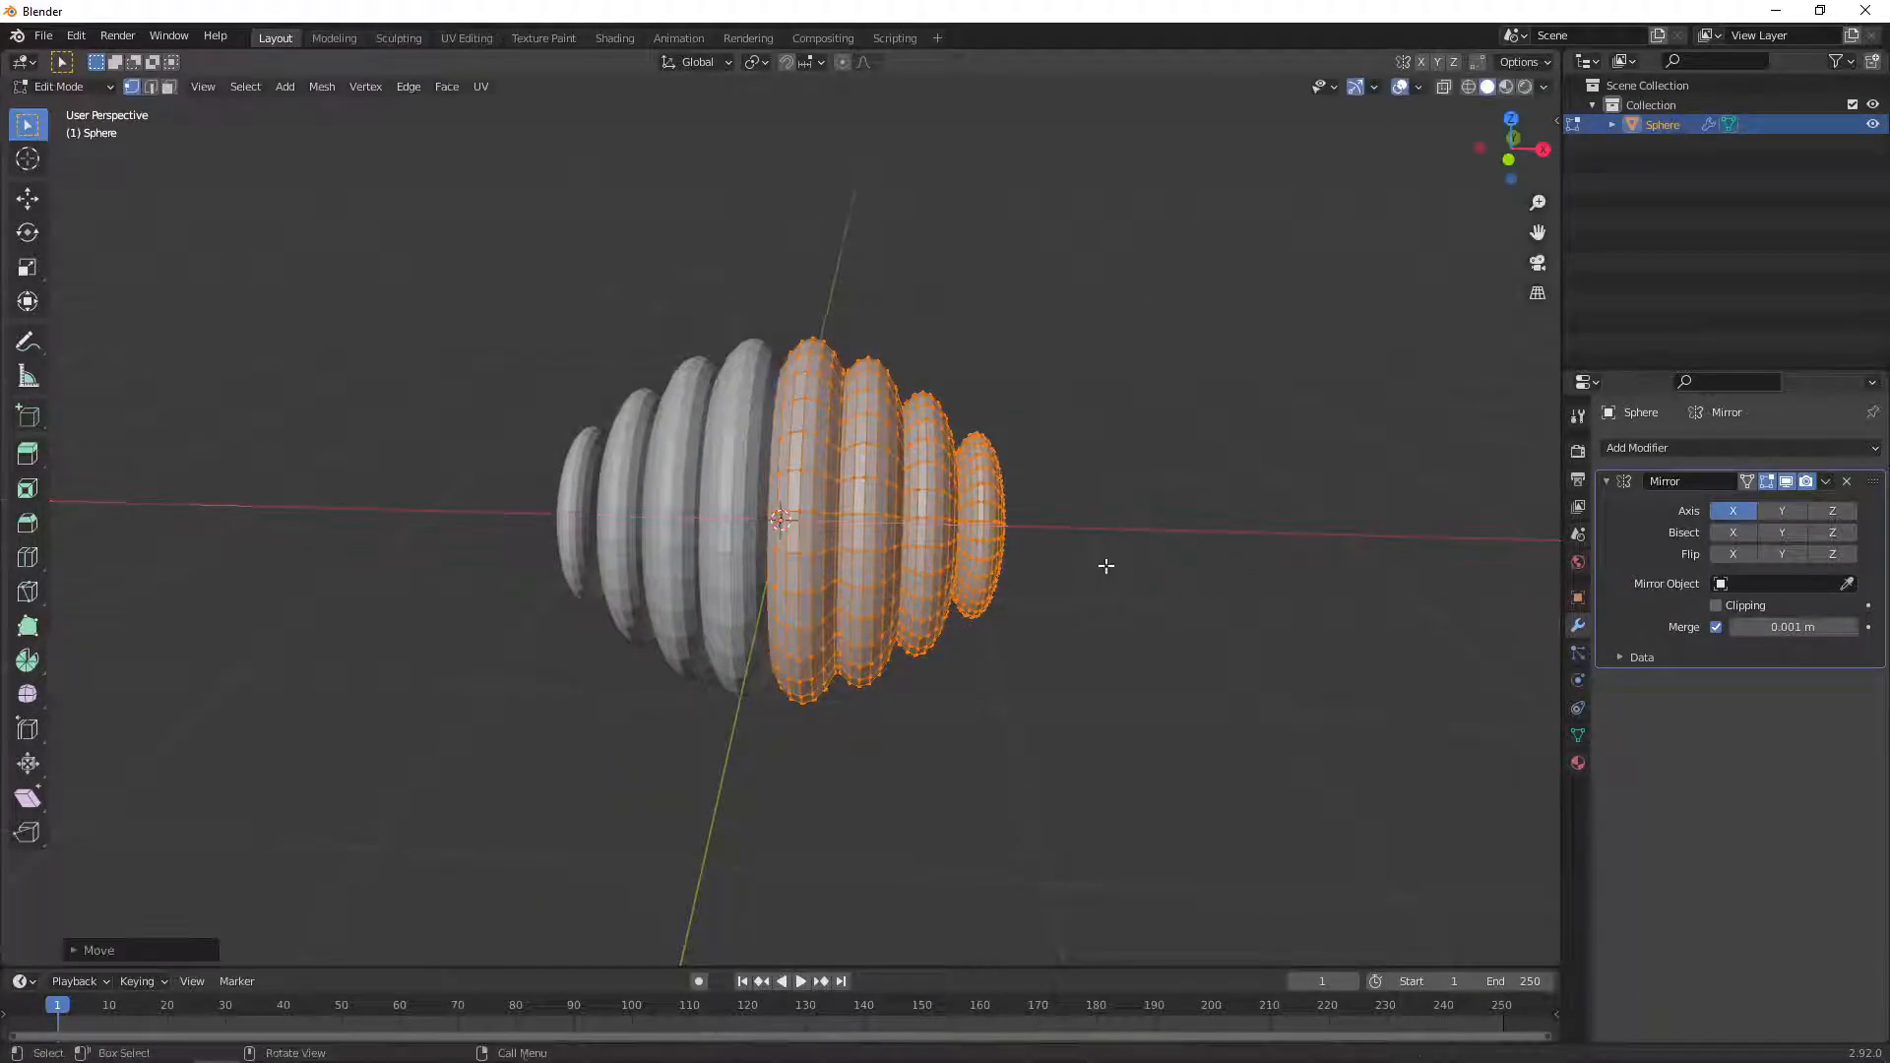
Add an Array modifier to the mirrored discs and raise its count to form a long chain along X
click(1631, 451)
click(1481, 503)
drag(1762, 739, 1831, 738)
Add an Empty and scale it as the array's Object Offset so the copies grow gradually along the trail
key(shift+a)
mouse_move(857, 751)
click(949, 749)
key(s)
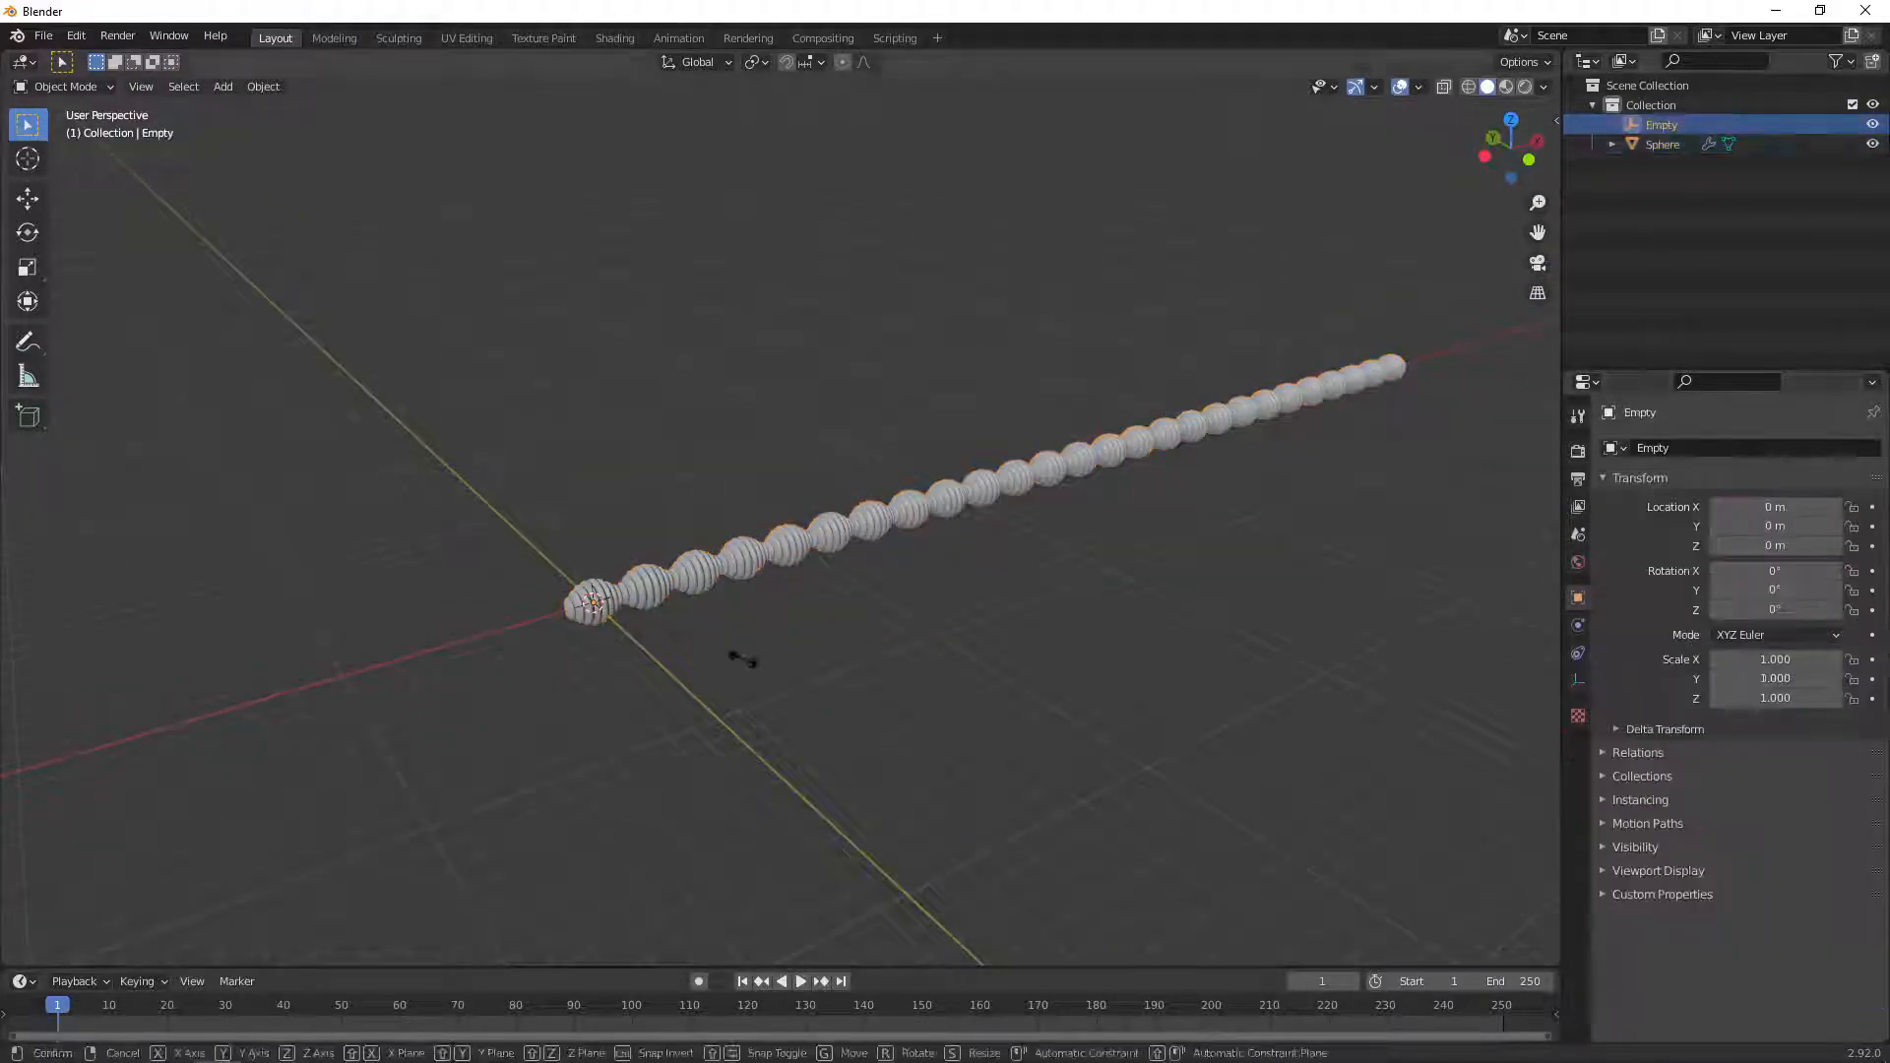
click(943, 531)
scroll(944, 532, down, 2)
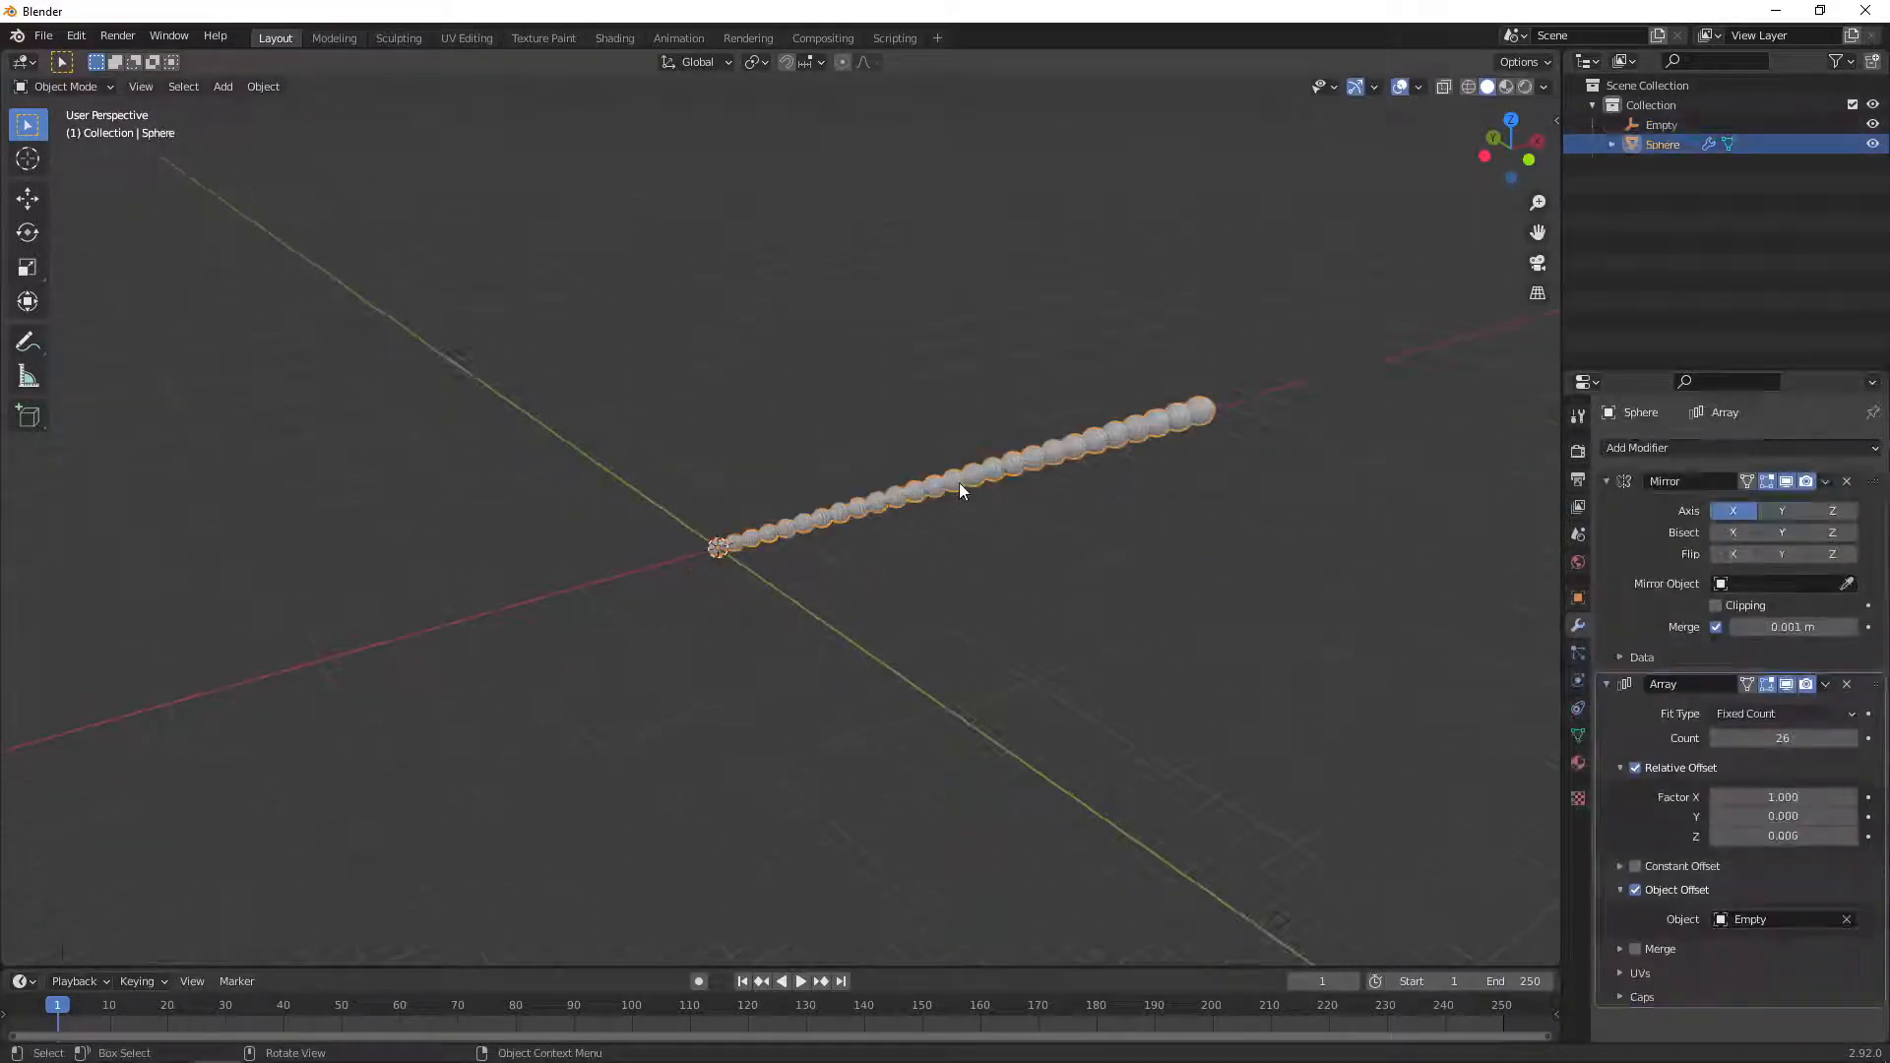
key(s)
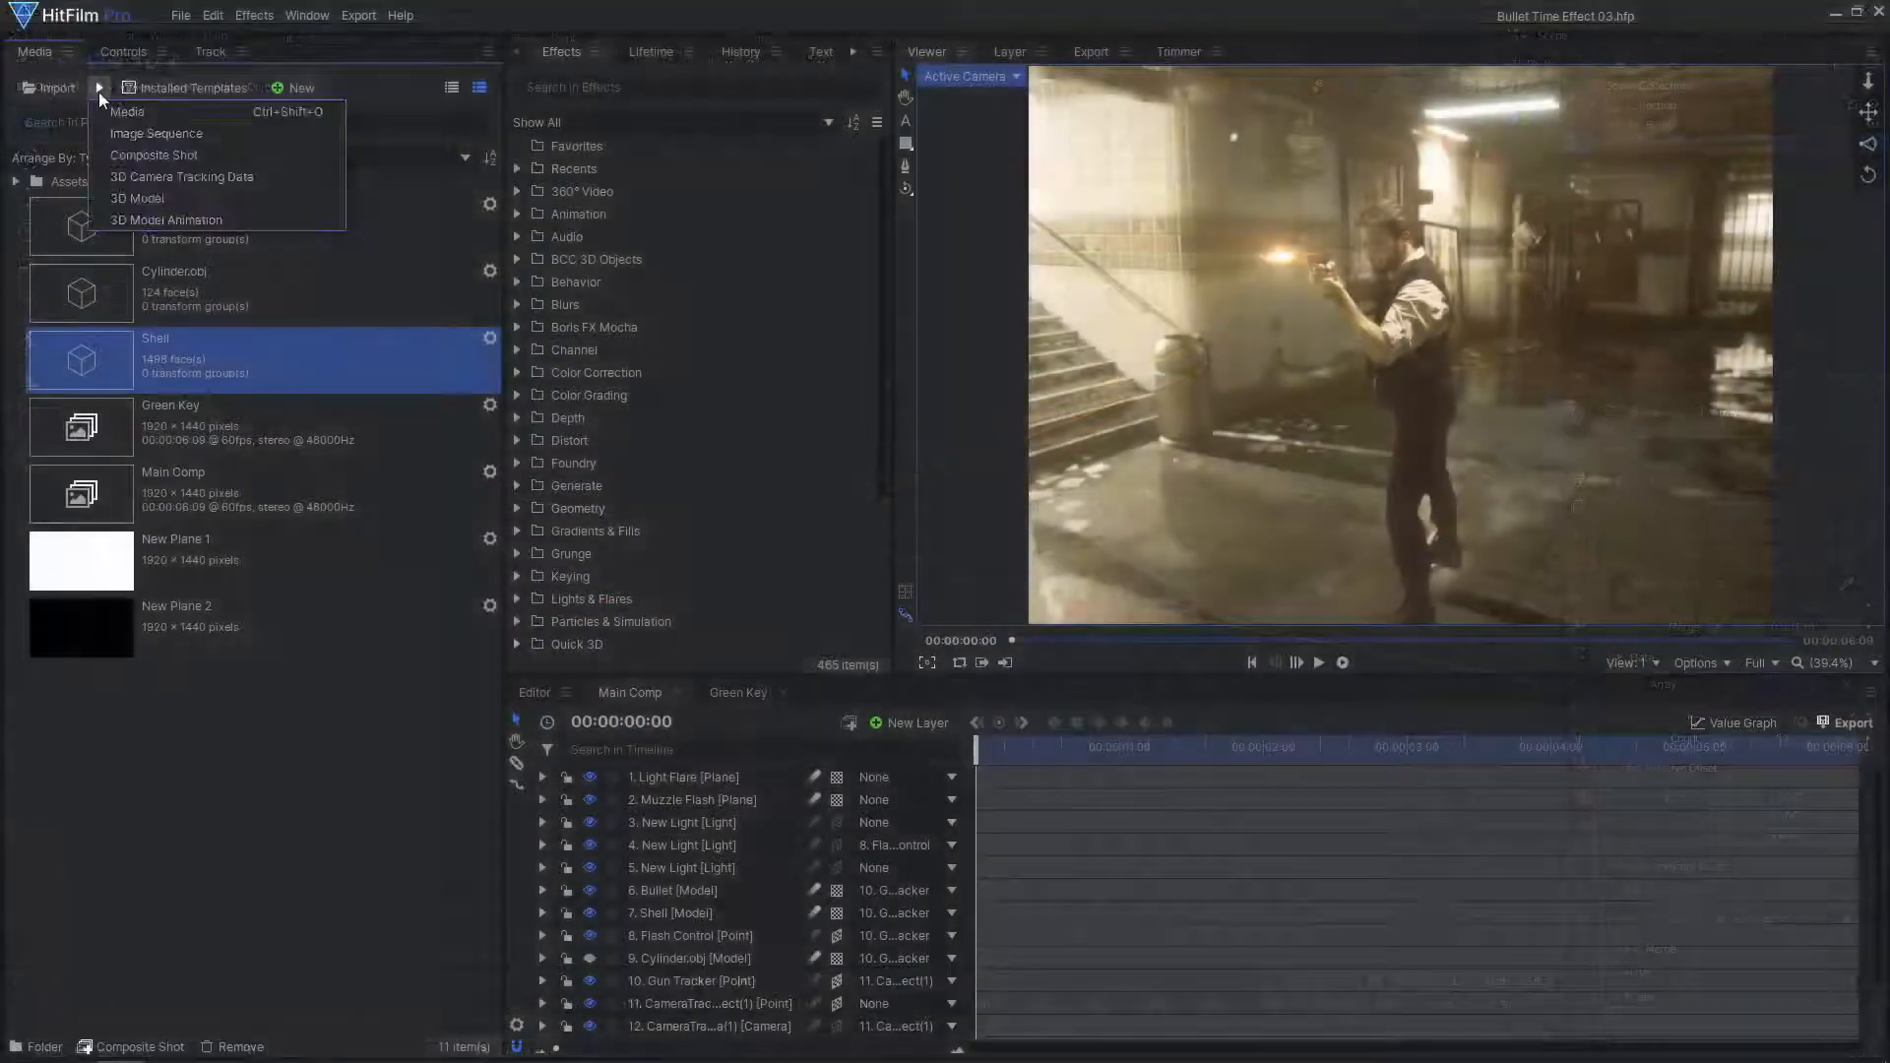
In HitFilm, import Bullet Trail.obj from the Models folder as a 3D model
click(160, 197)
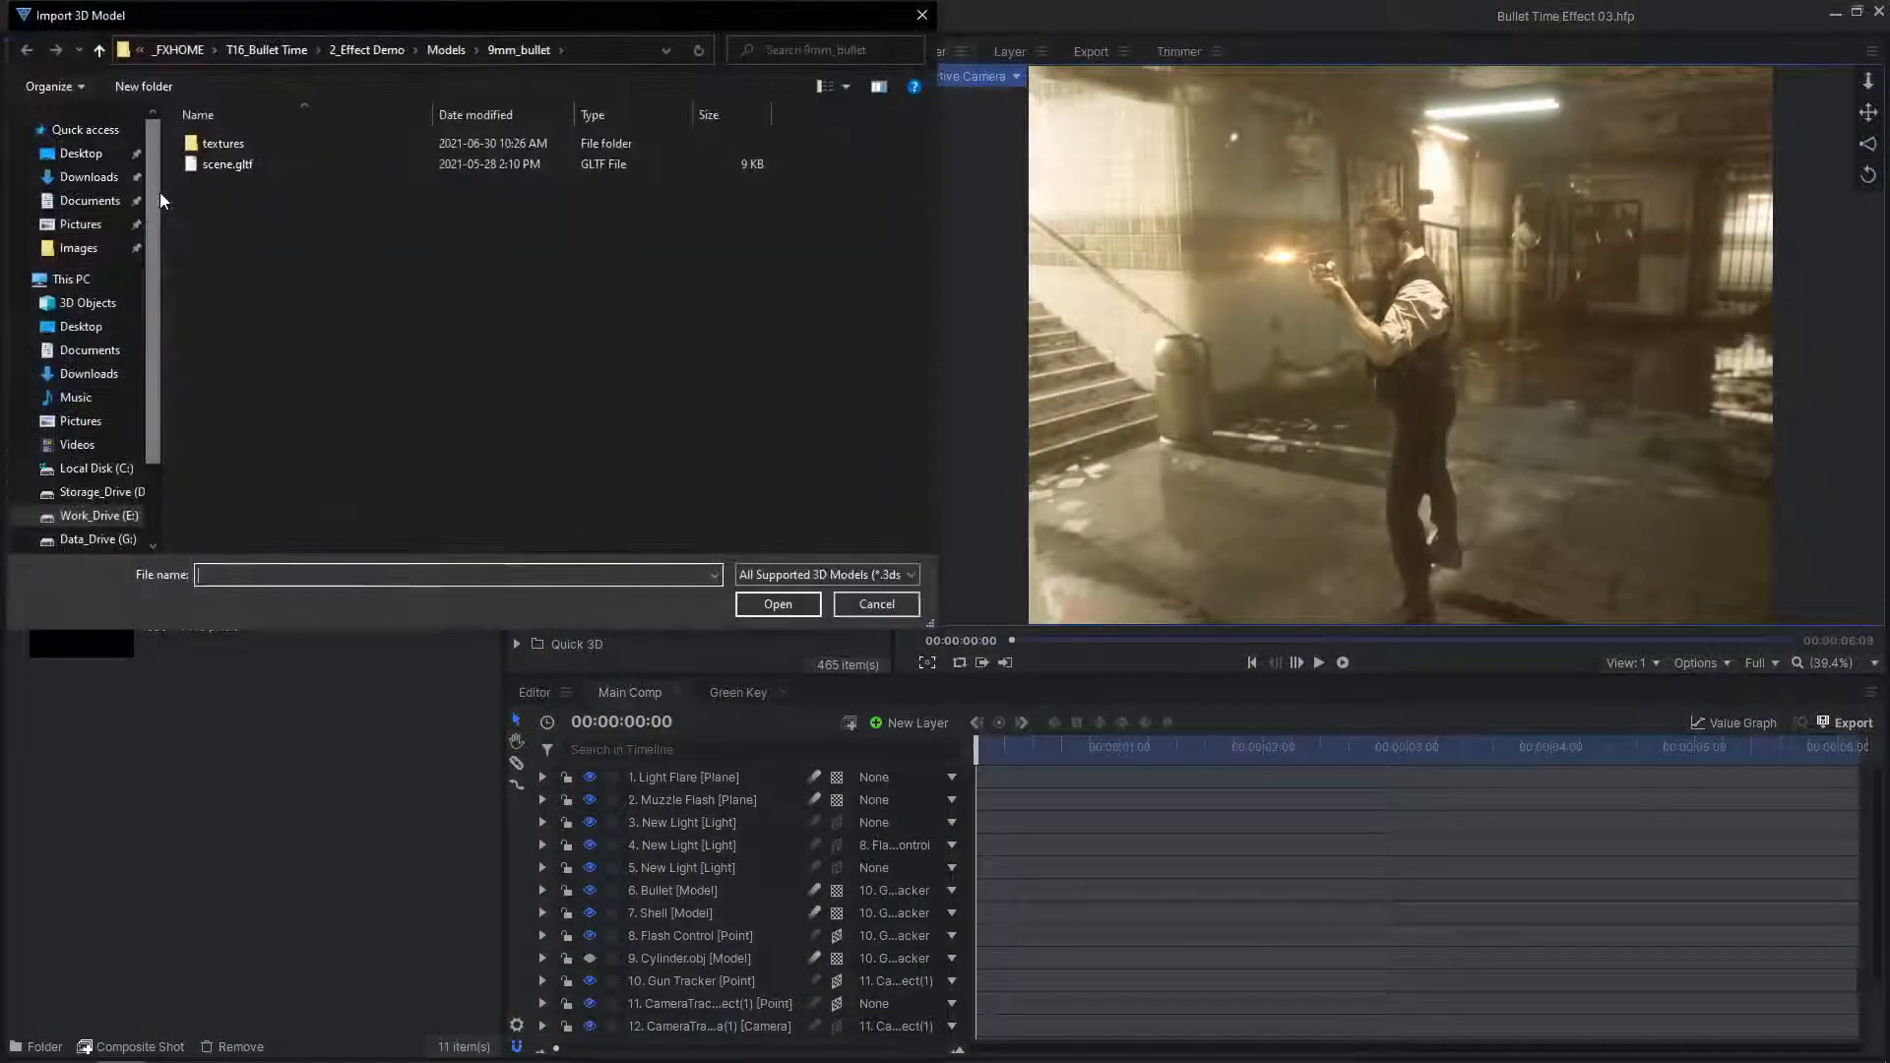
click(446, 49)
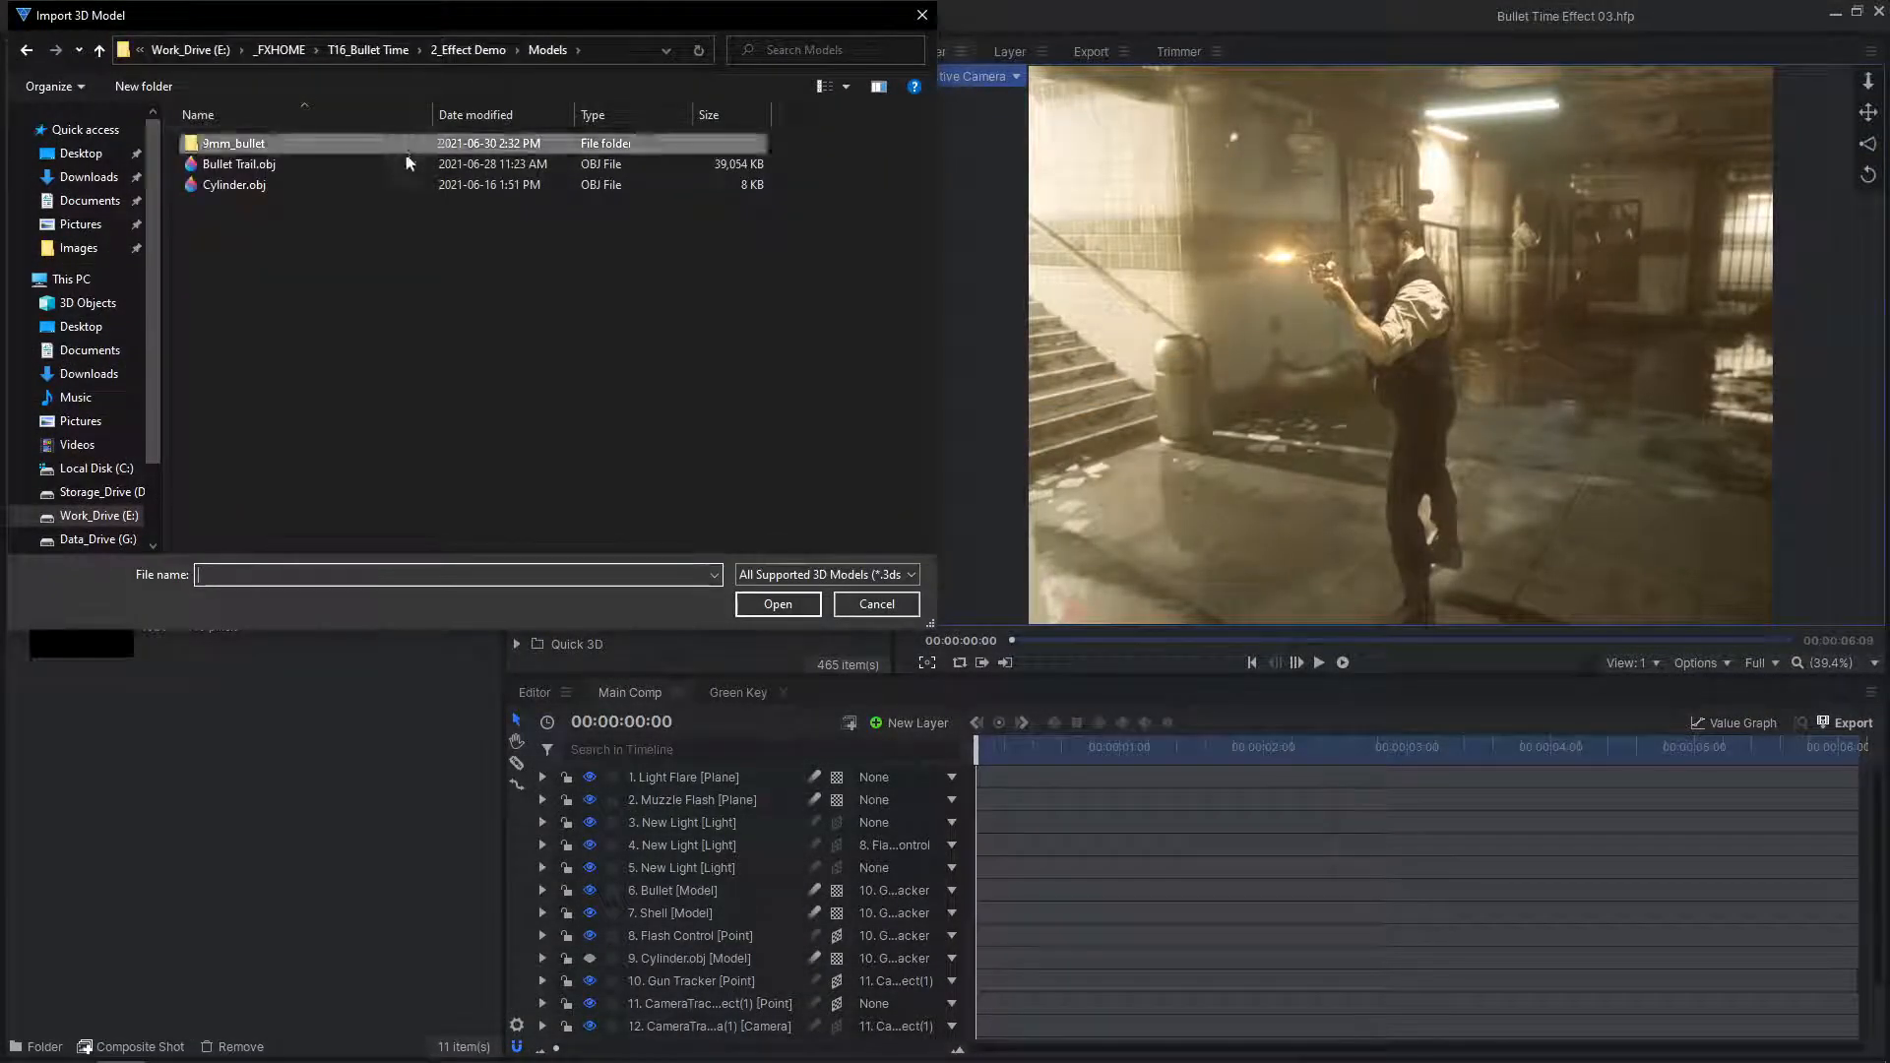
click(239, 163)
click(767, 605)
Frame the Bullet Trail model in the preview and set its material's Illumination Model to Cook-Torrance
drag(873, 535, 605, 554)
drag(741, 558, 1115, 436)
click(1242, 280)
click(1139, 280)
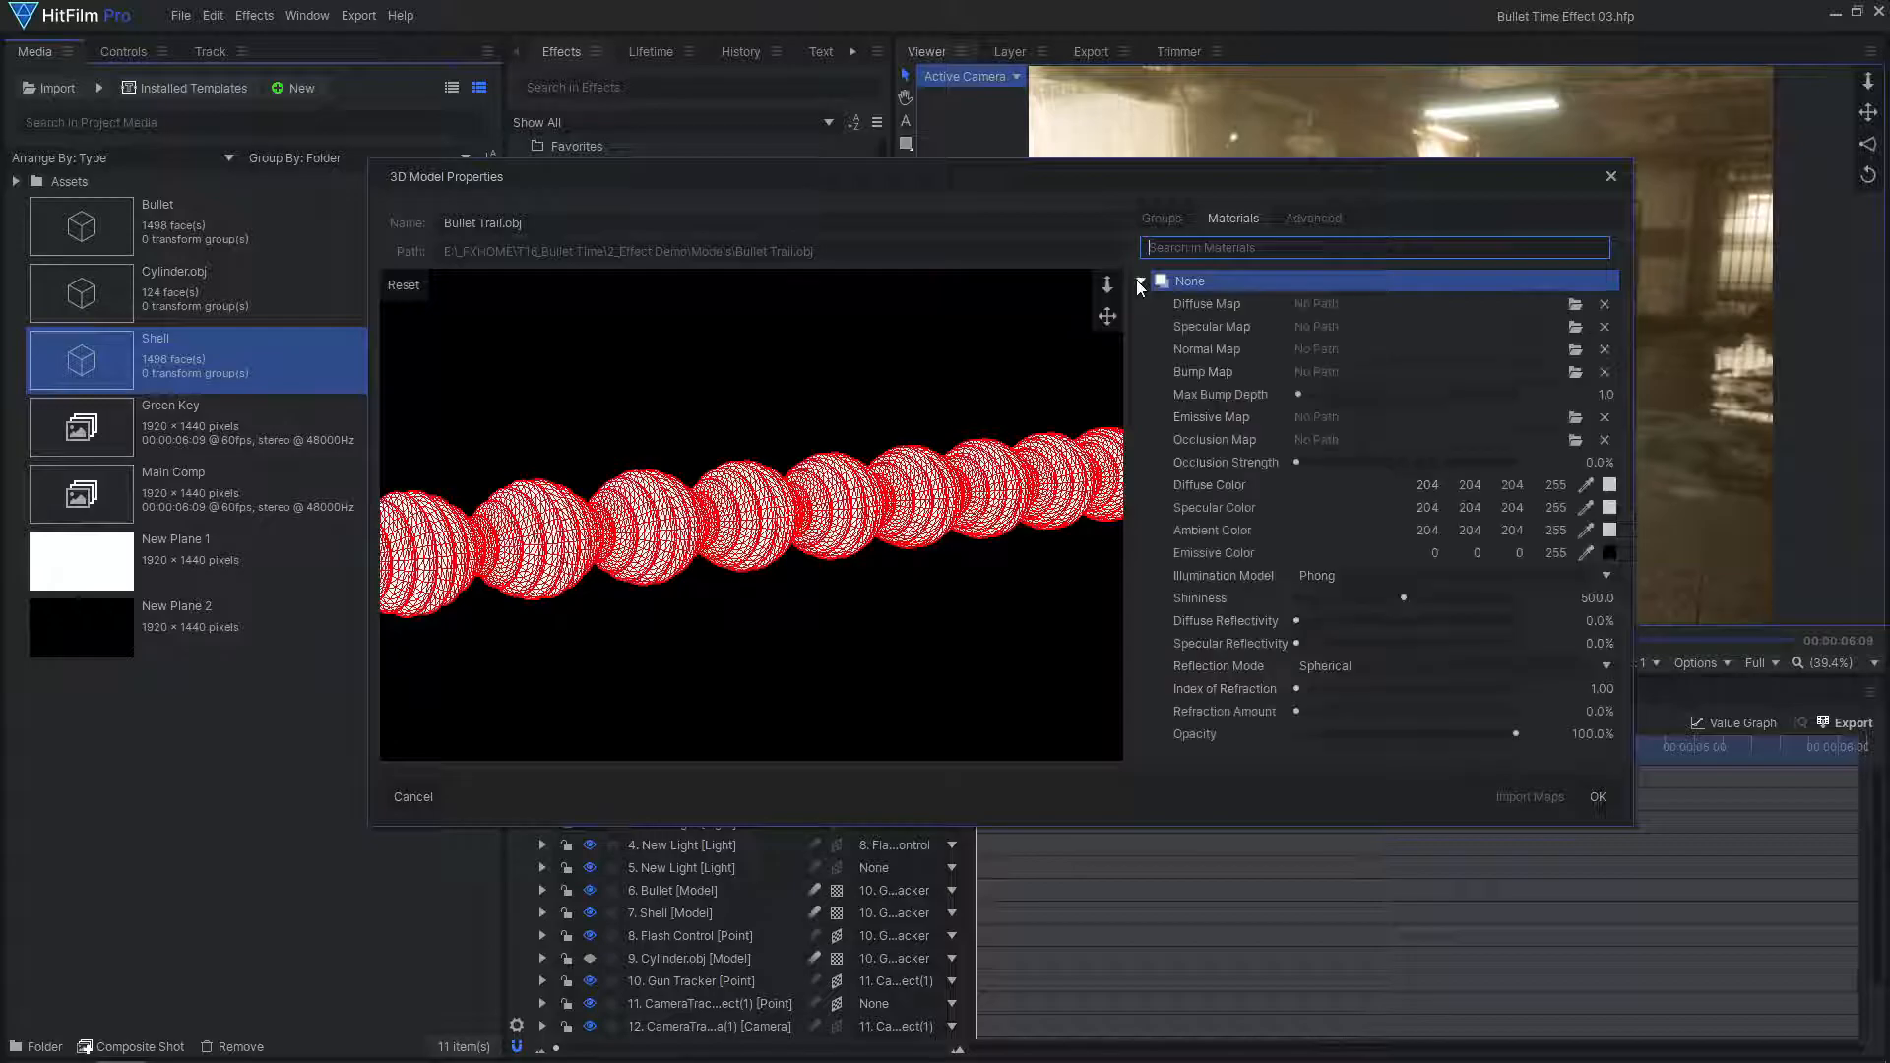
click(1310, 573)
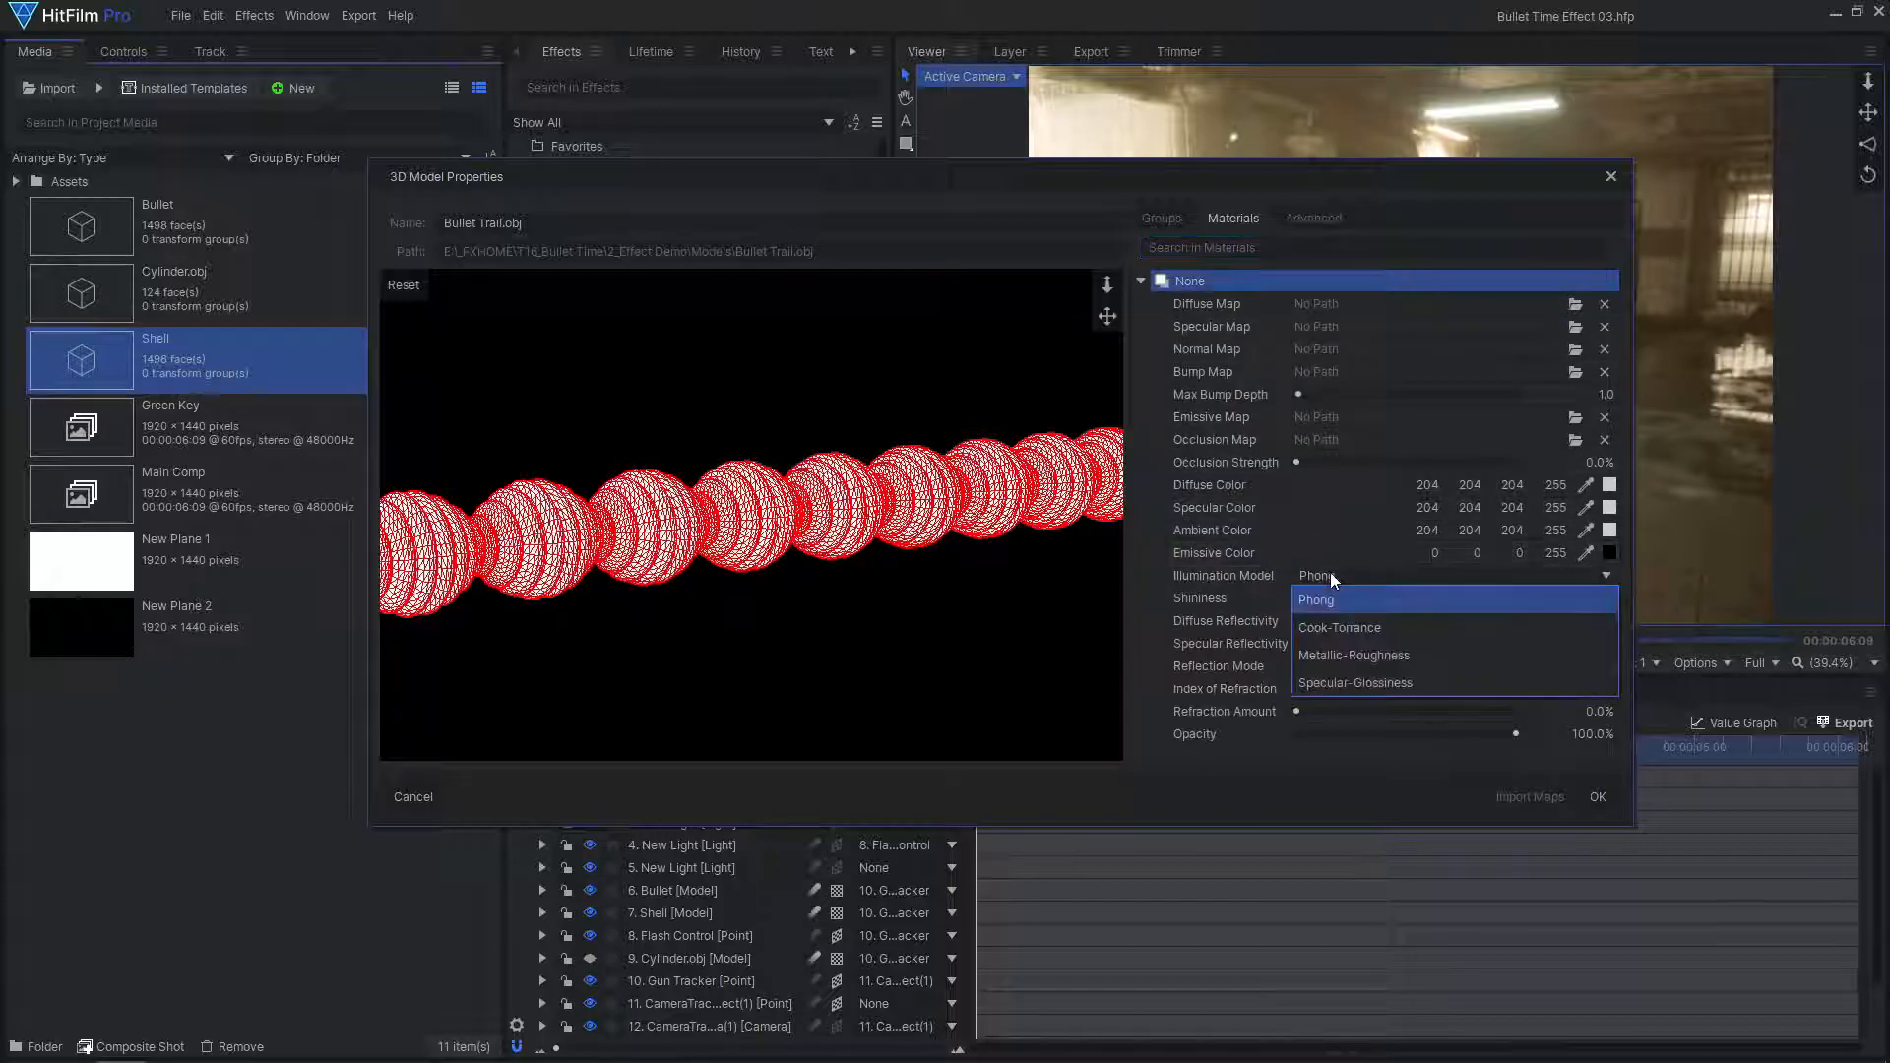
click(1340, 625)
Set the trail material's Specular Color to white and its Diffuse Color to mid grey (127, 127, 127)
click(1595, 507)
click(1169, 685)
click(1595, 484)
click(1216, 396)
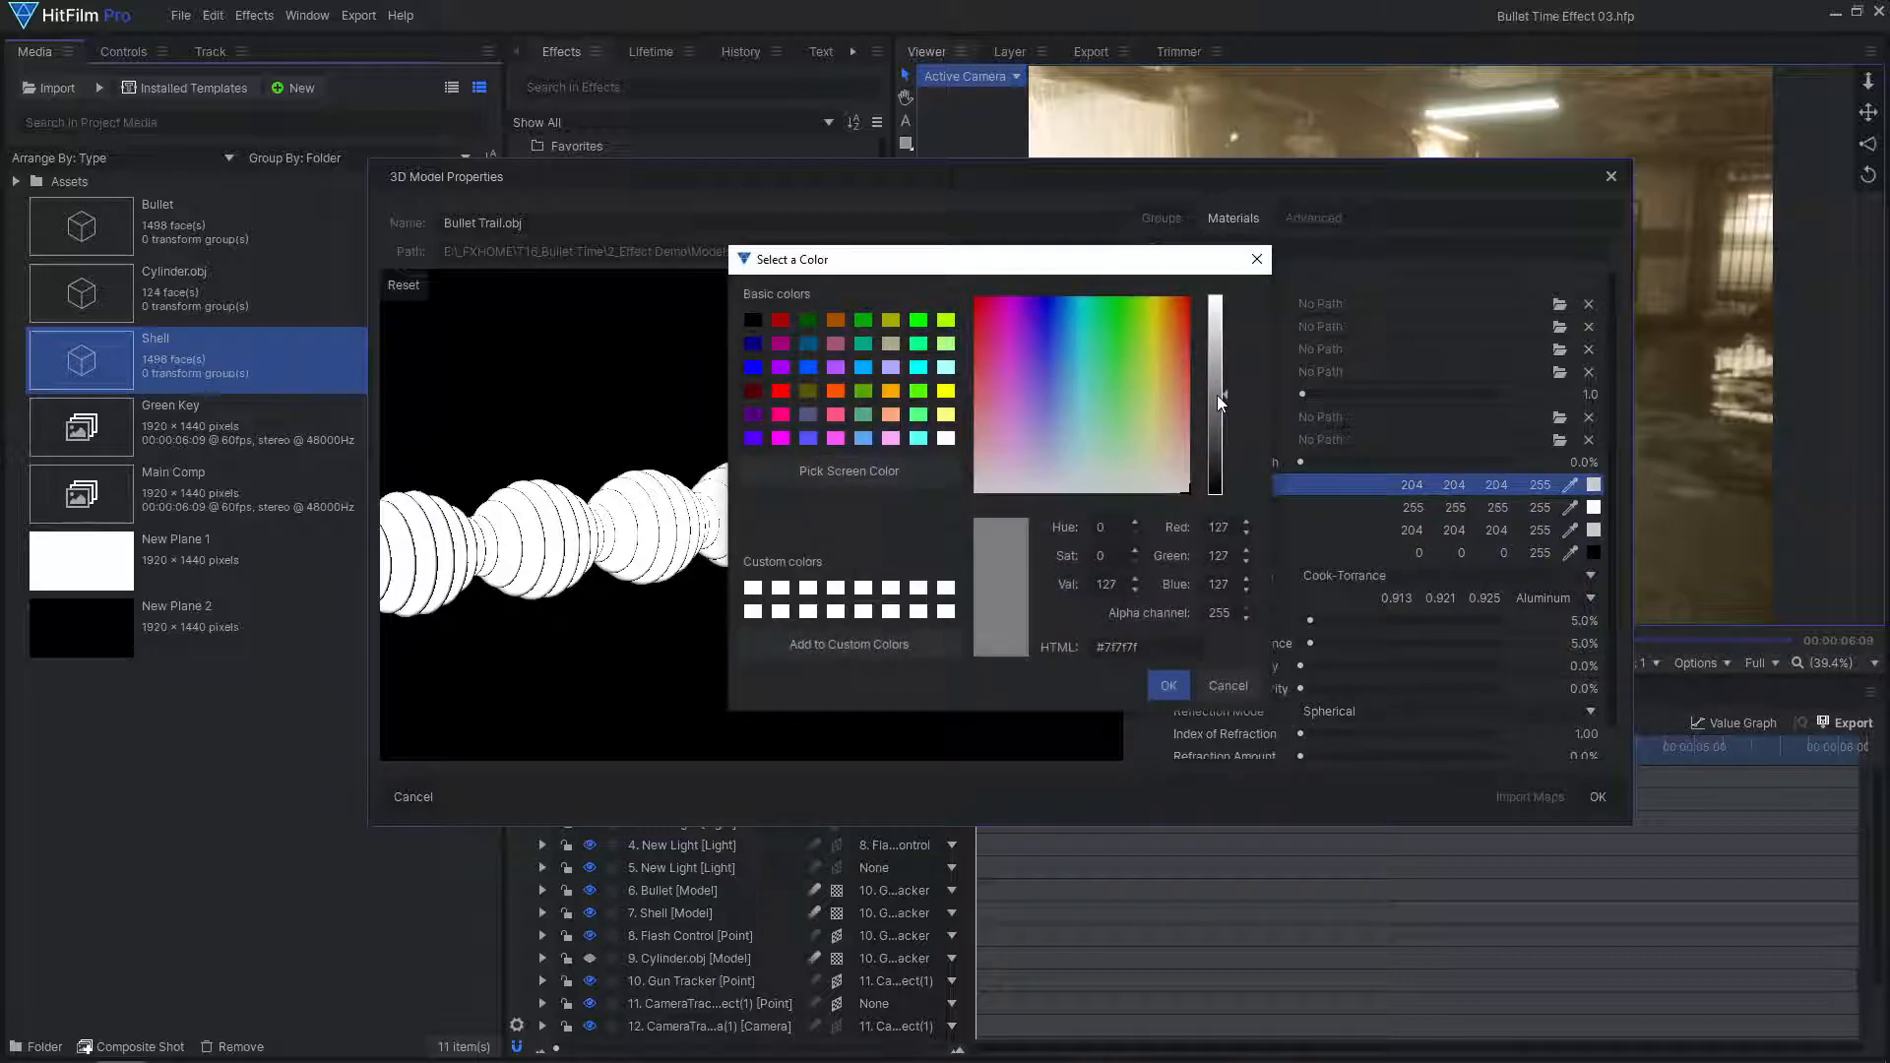
click(1169, 686)
Set the trail material's Roughness to 100%, inspect the shading, and accept the model properties
drag(1408, 622, 1512, 623)
mouse_move(946, 582)
mouse_down()
mouse_move(1061, 575)
mouse_move(970, 591)
mouse_move(940, 571)
mouse_up()
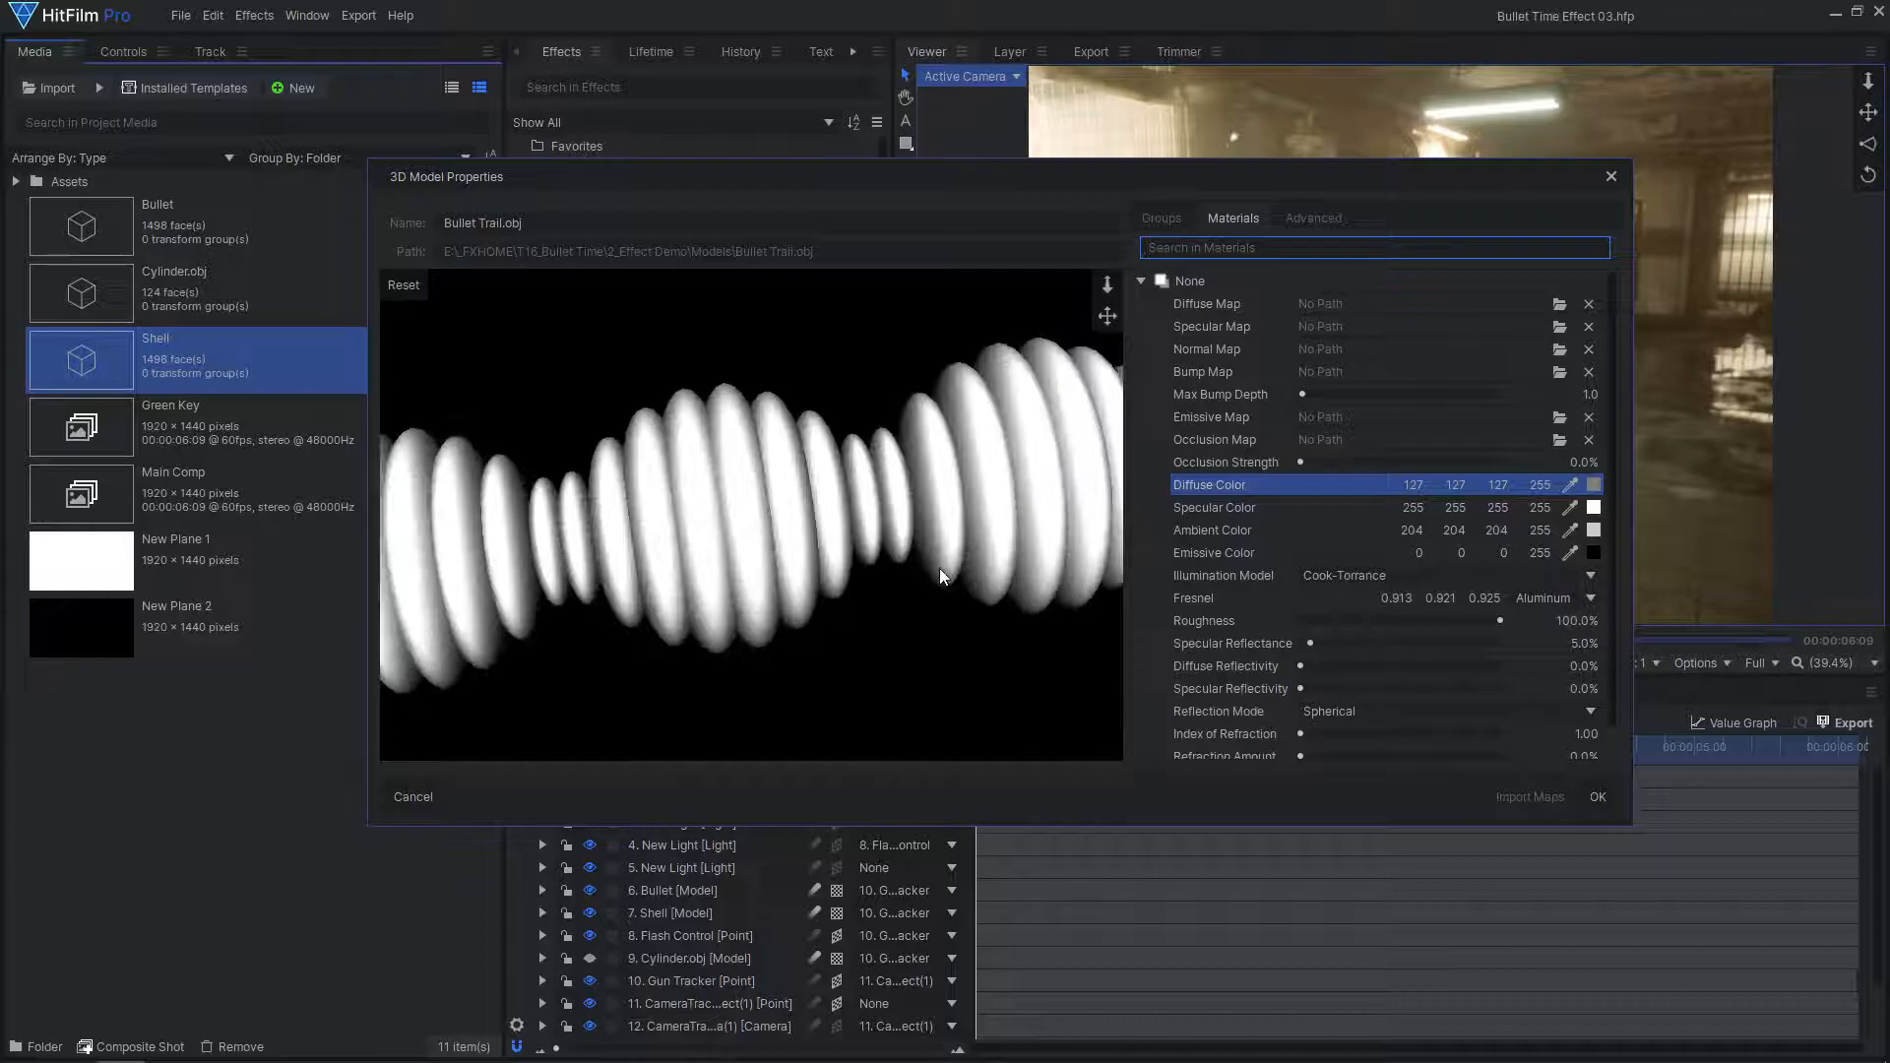
click(1595, 797)
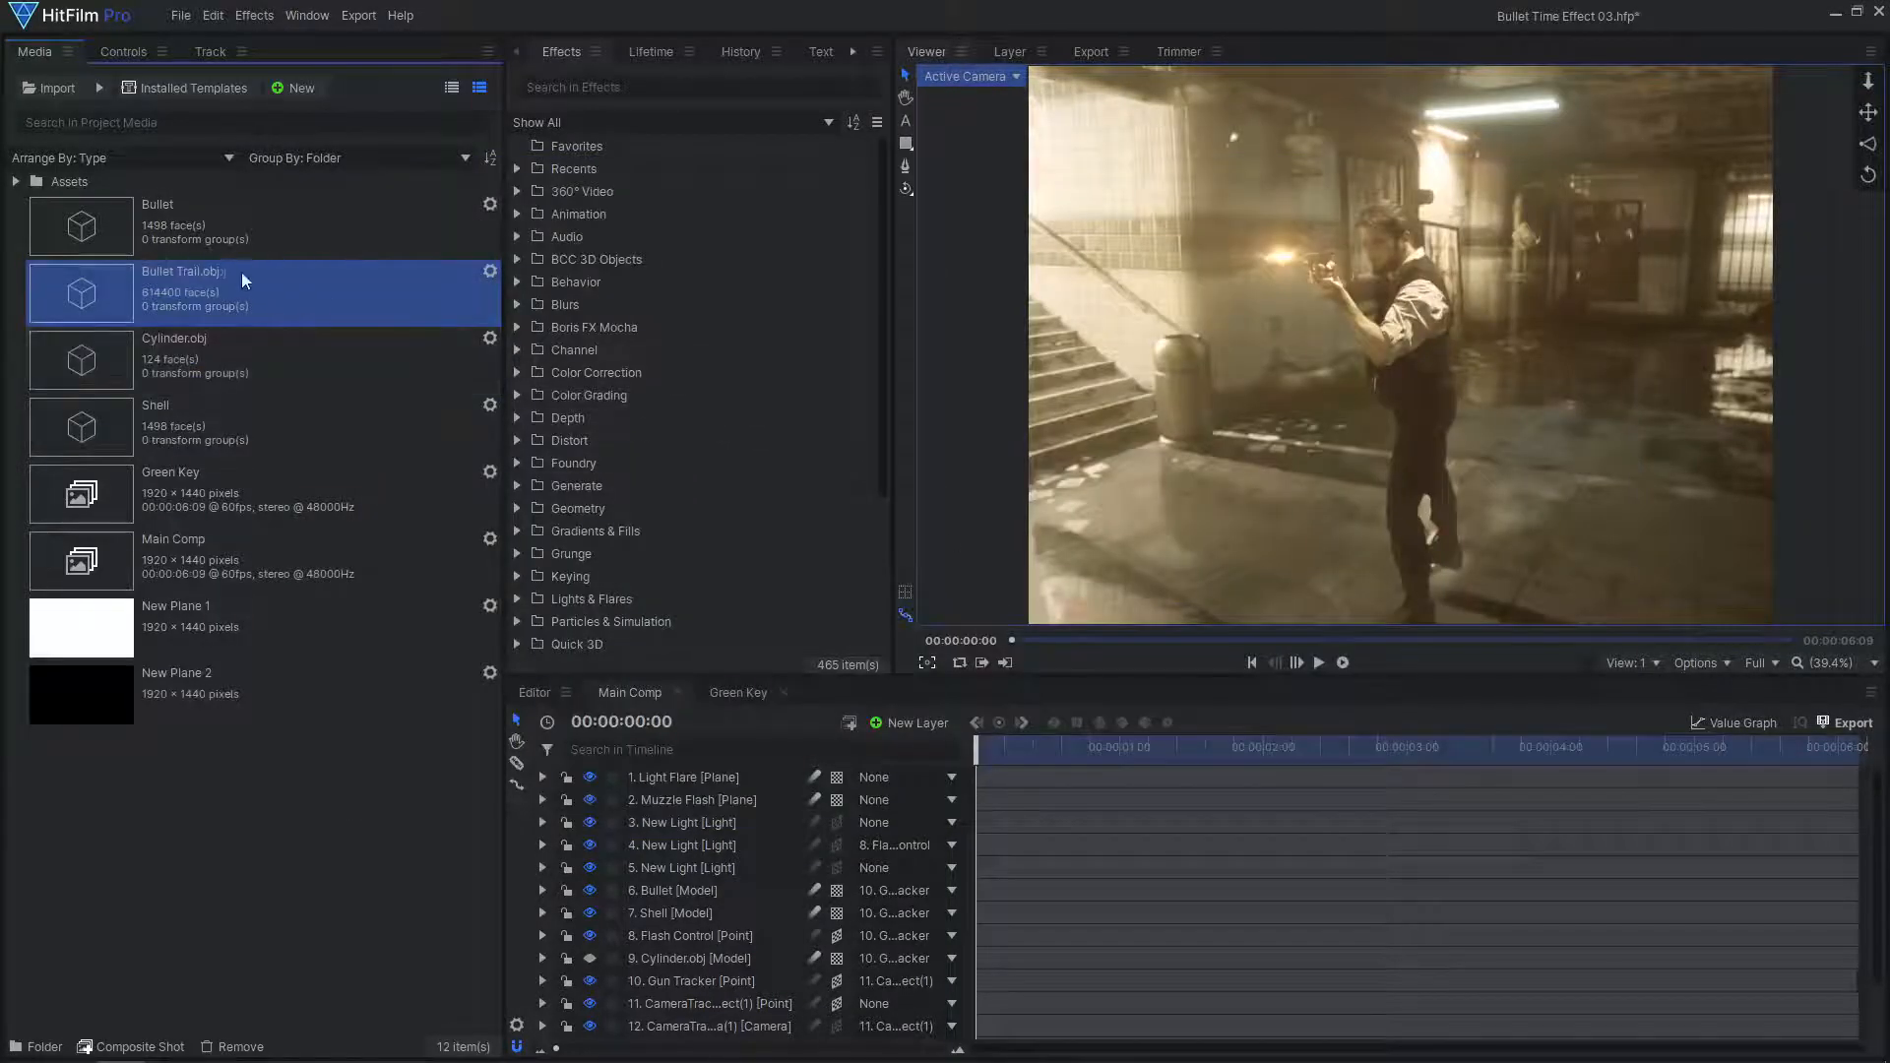
Add the Bullet Trail.obj model as the top layer of the Main Comp
drag(246, 282, 529, 587)
drag(716, 764, 721, 766)
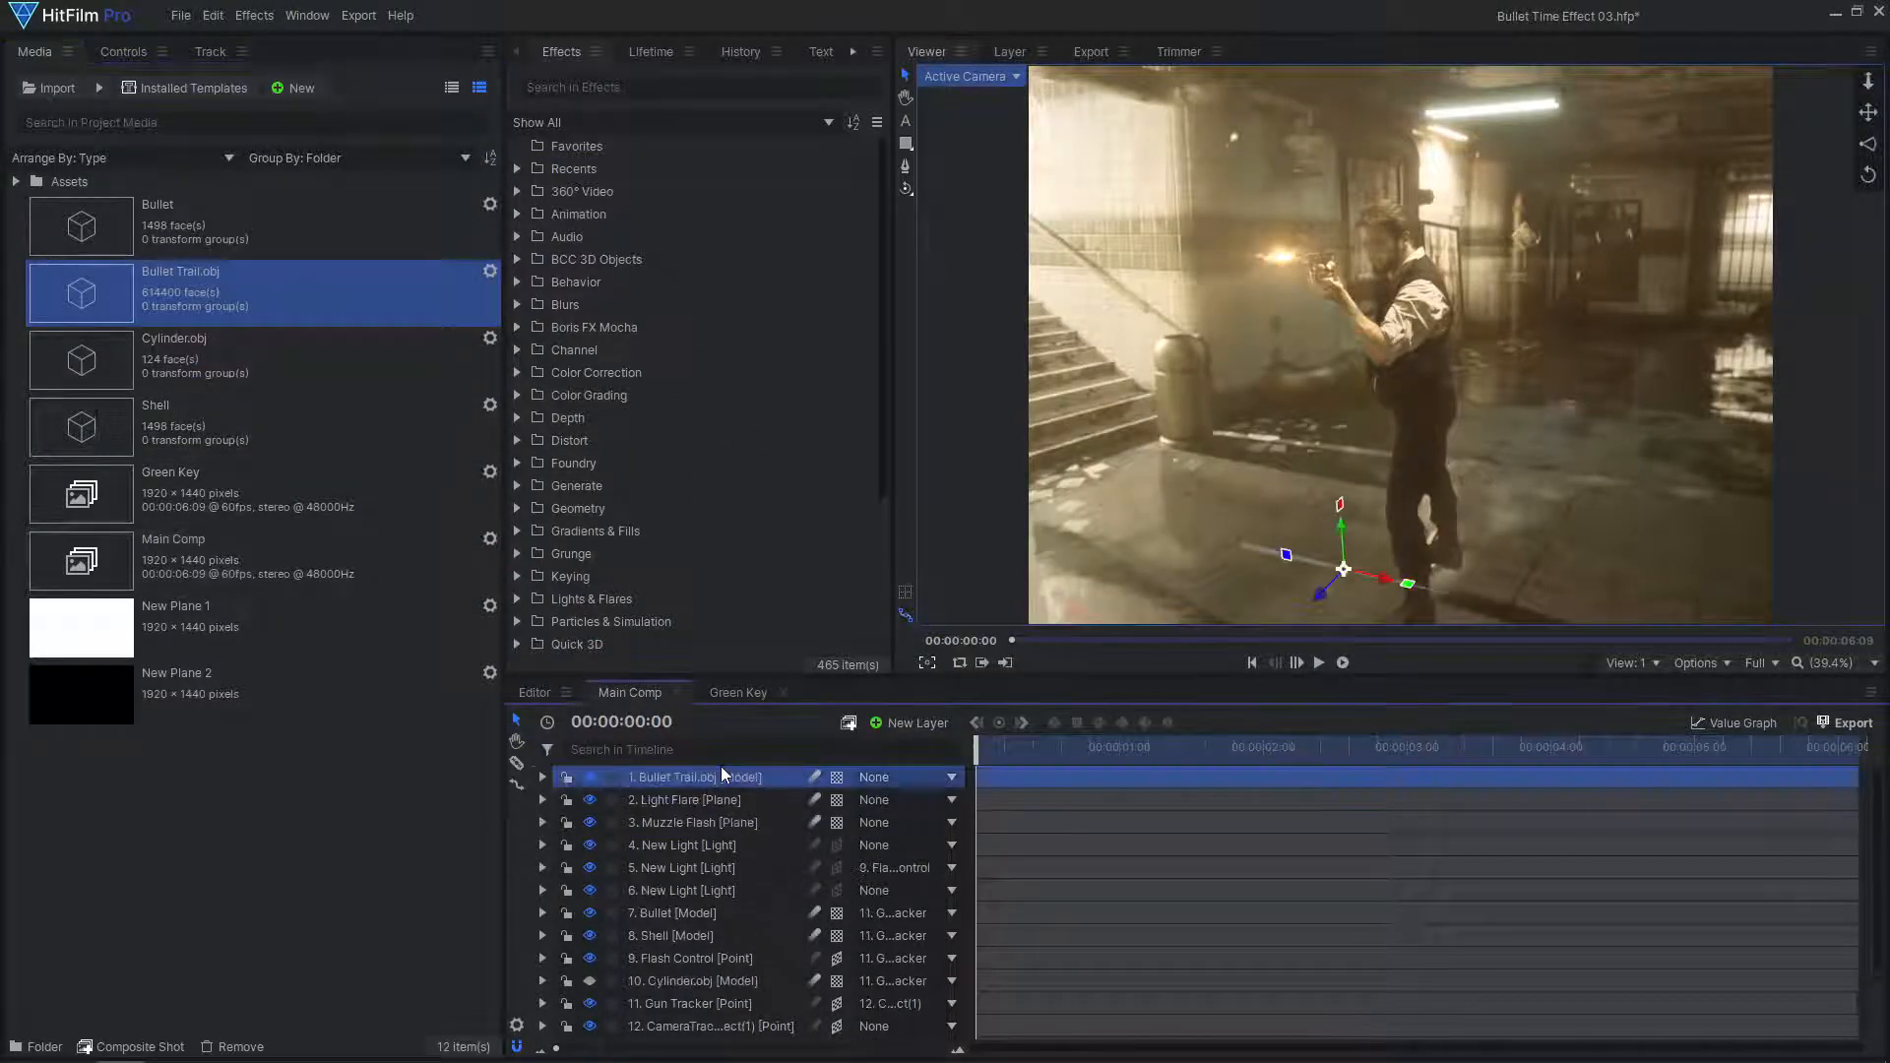
Duplicate the Bullet model layer, move the copy to the top of the layer stack, and parent it to Bullet Trail.obj
click(706, 913)
key(ctrl+d)
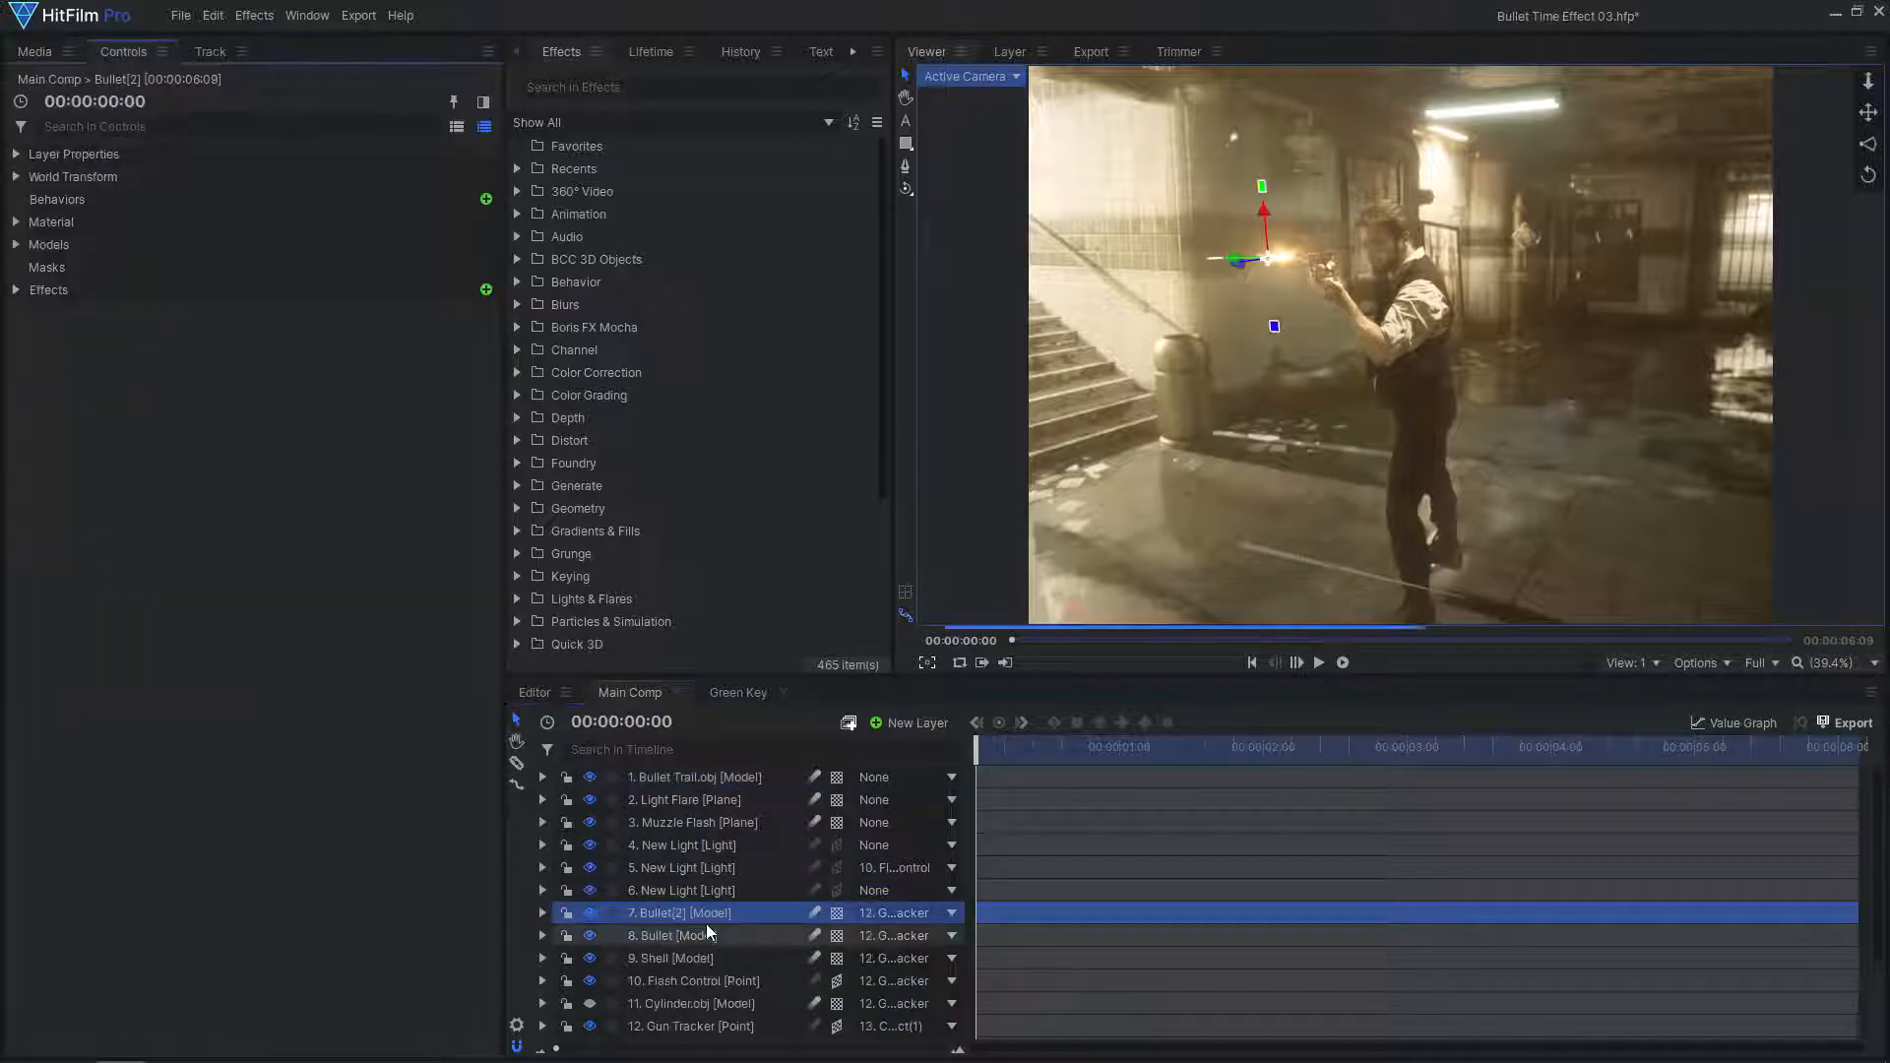
drag(716, 777, 716, 777)
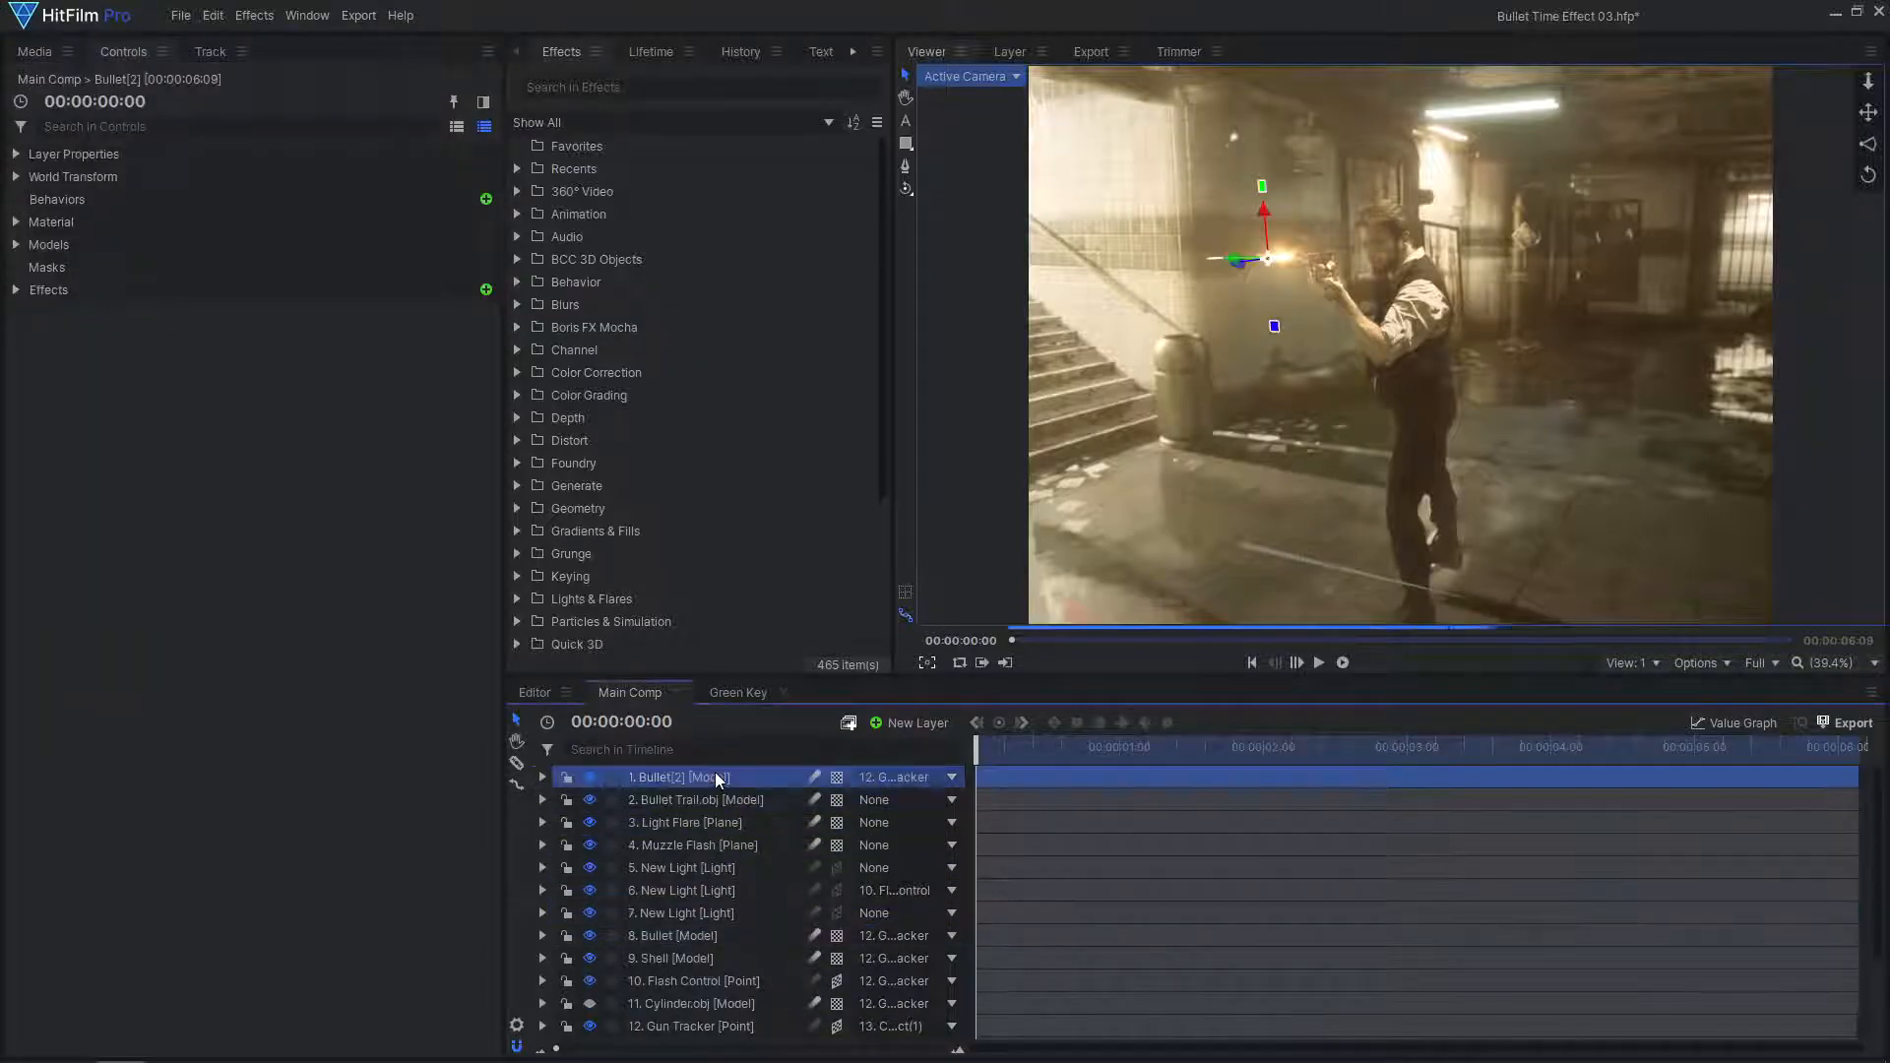
click(901, 776)
click(957, 343)
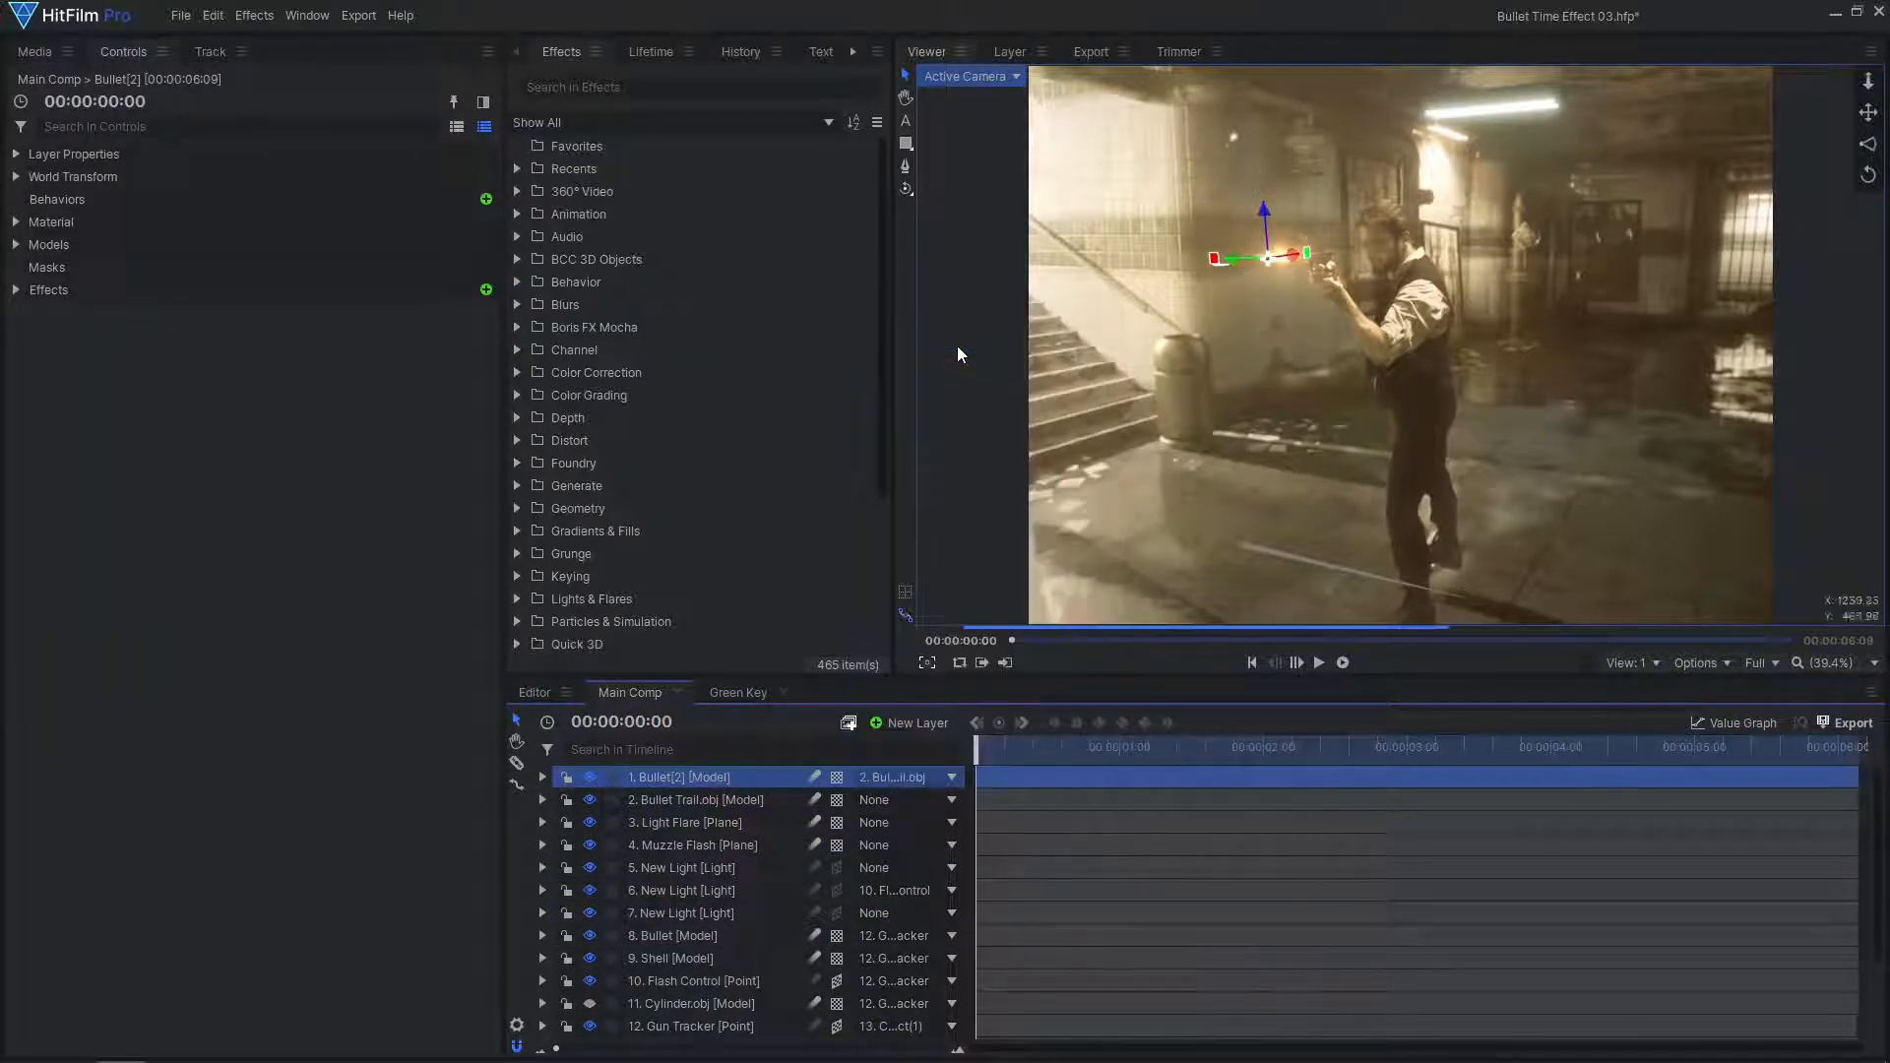
Reset the duplicated bullet's World Transform position to 0, 0, 0
click(16, 178)
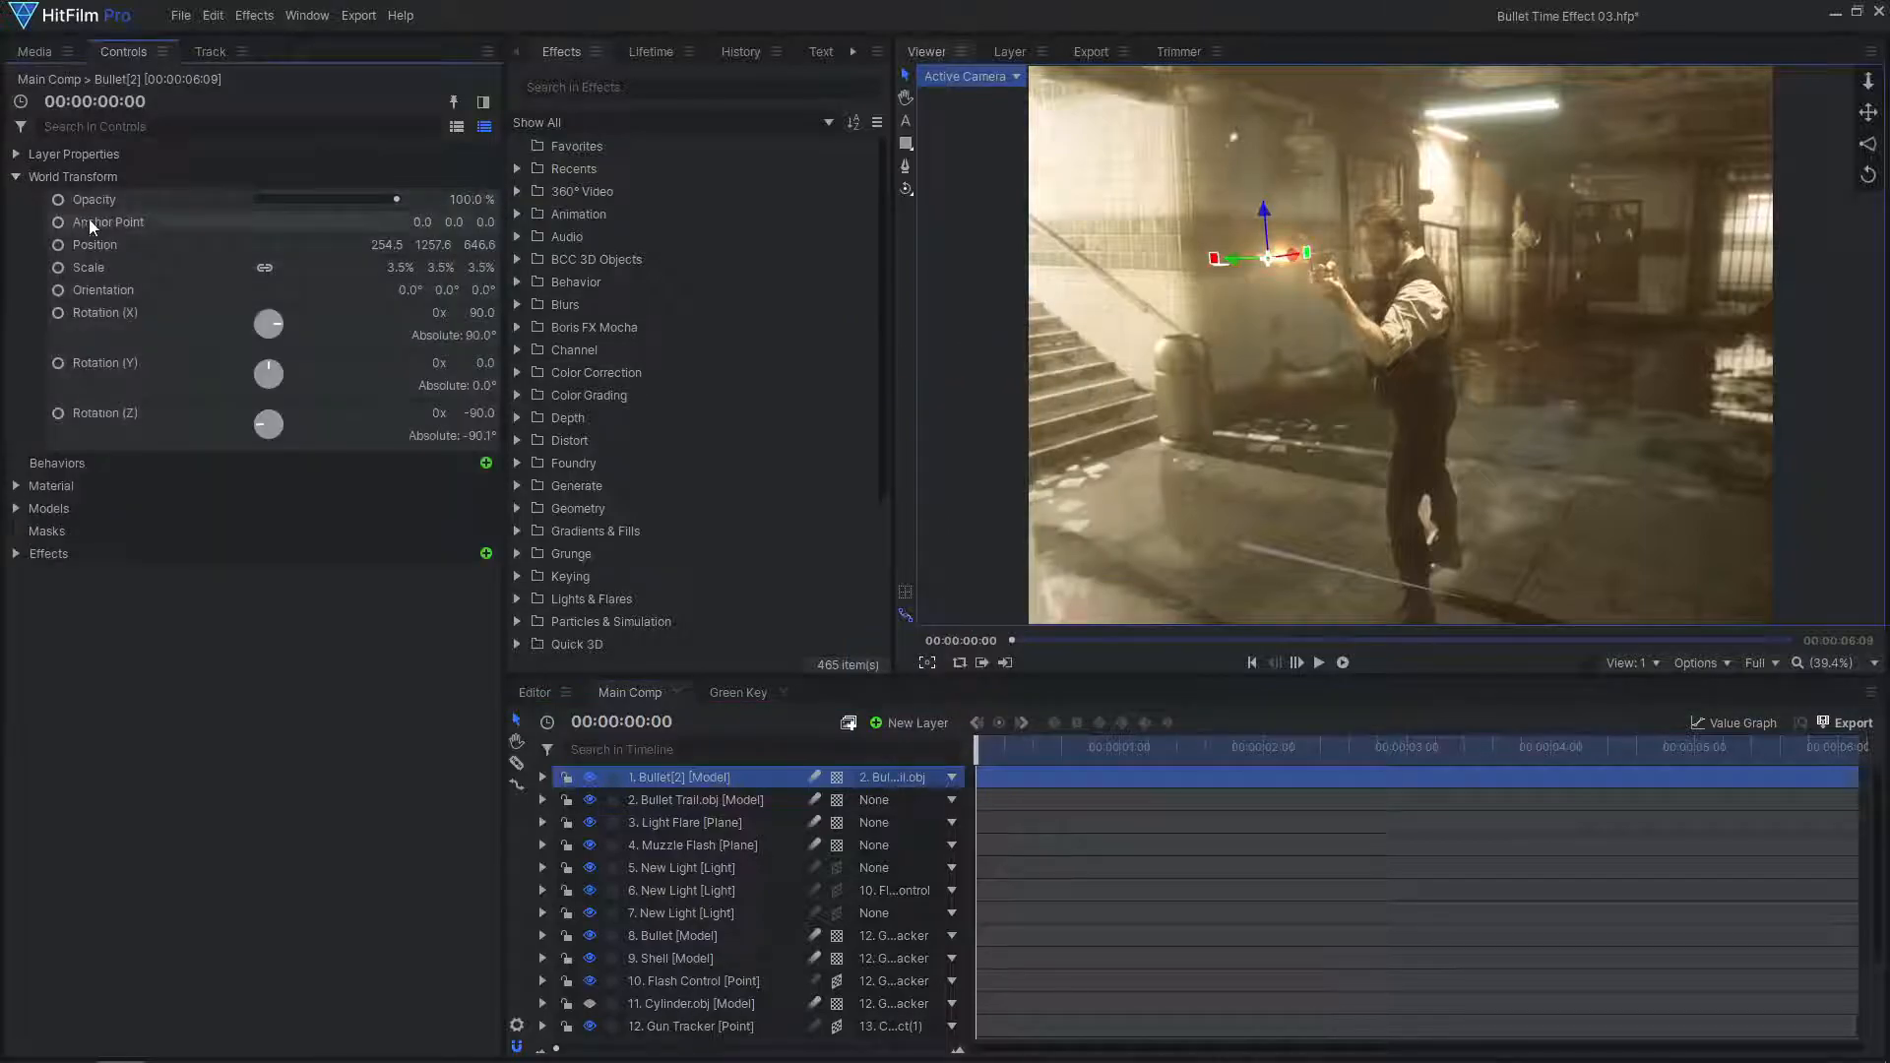
right_click(112, 241)
click(172, 316)
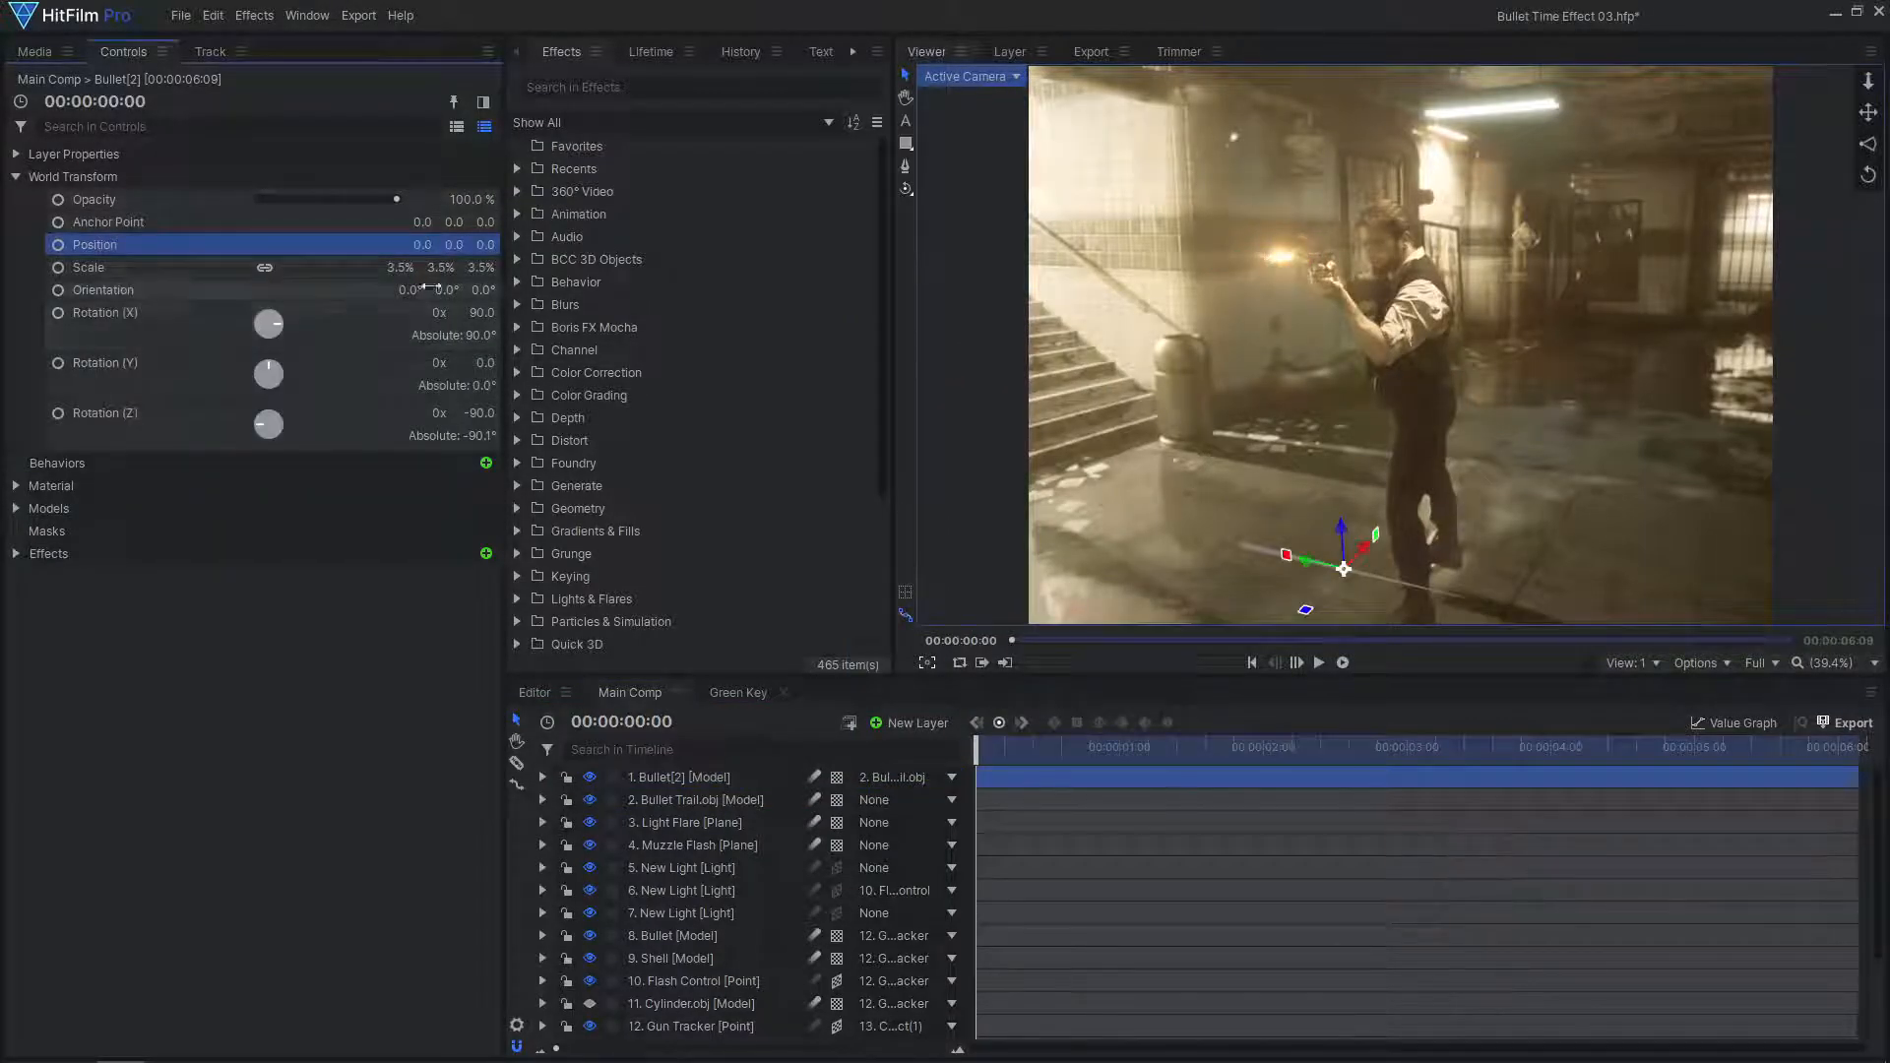
In the Top view, set the duplicated bullet's rotation to X 0°, Y -90° and Z 0° to align it with the trail
click(960, 74)
click(951, 229)
scroll(1447, 375, up, 5)
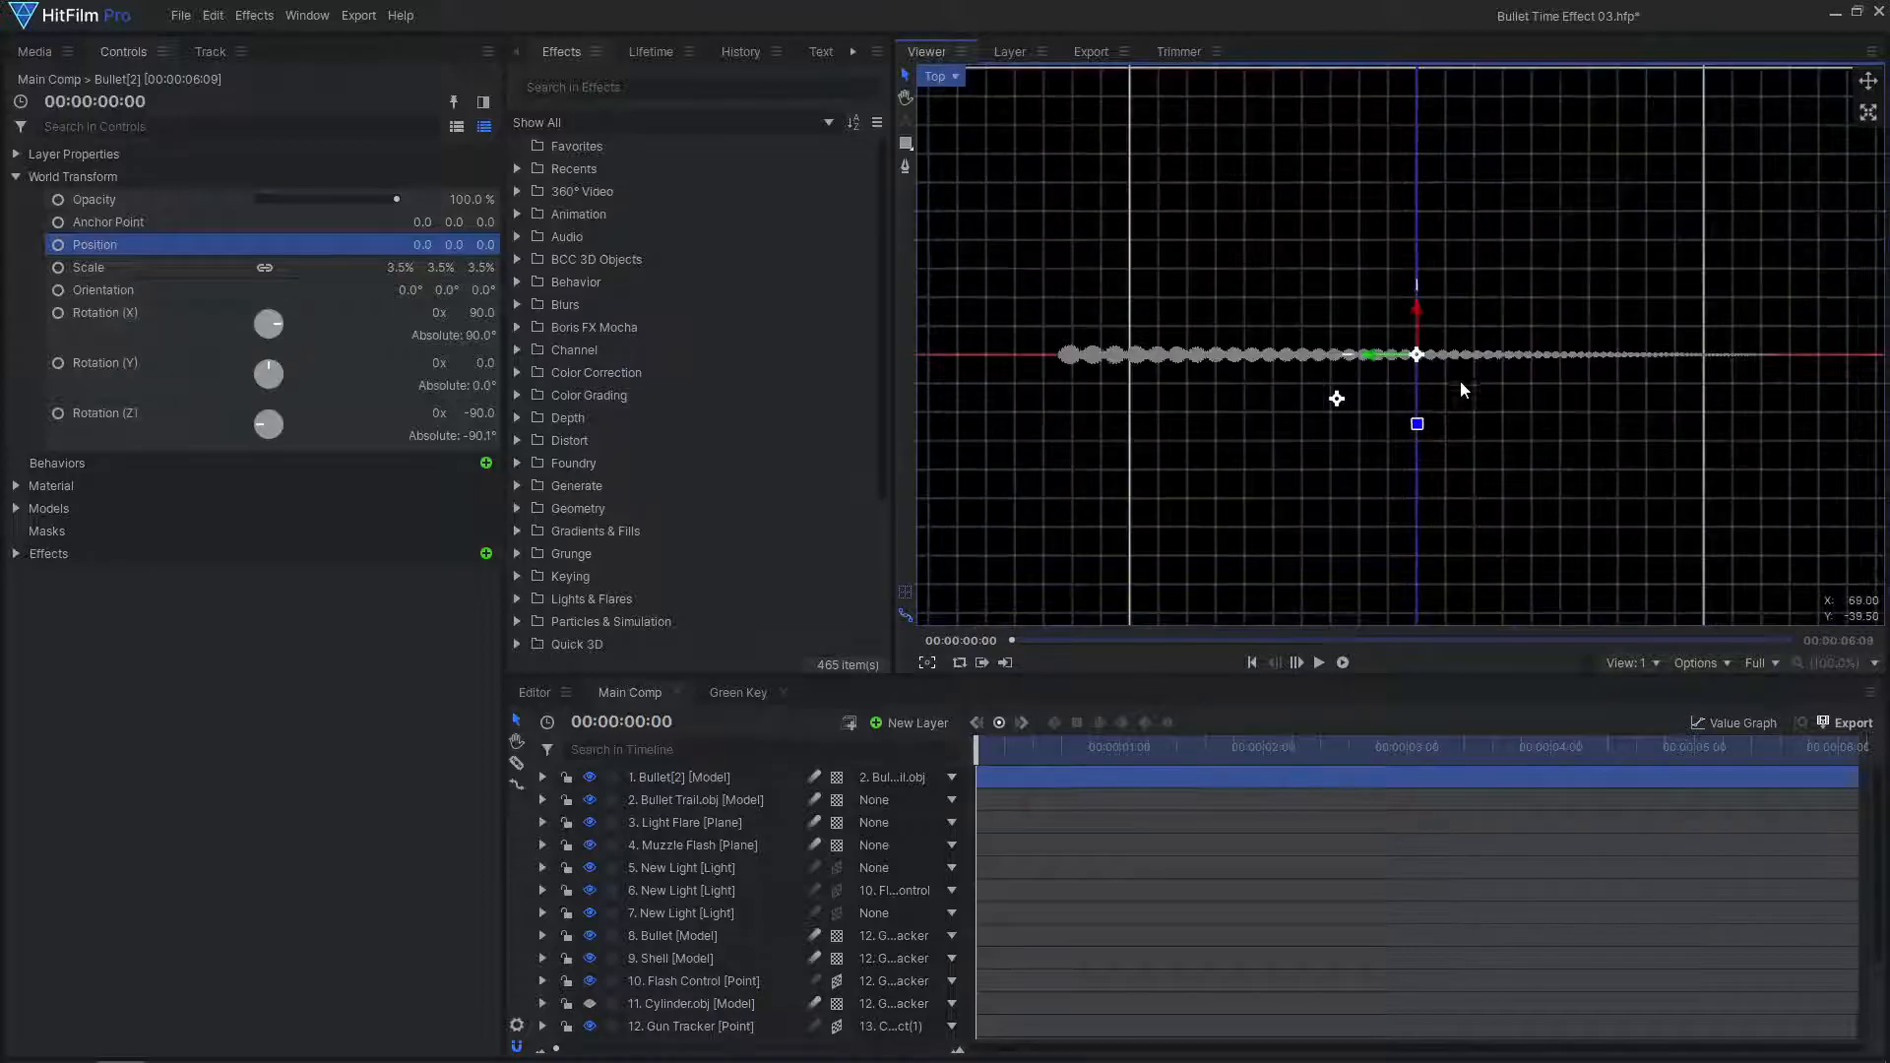
click(476, 413)
text(0)
key(Return)
click(480, 314)
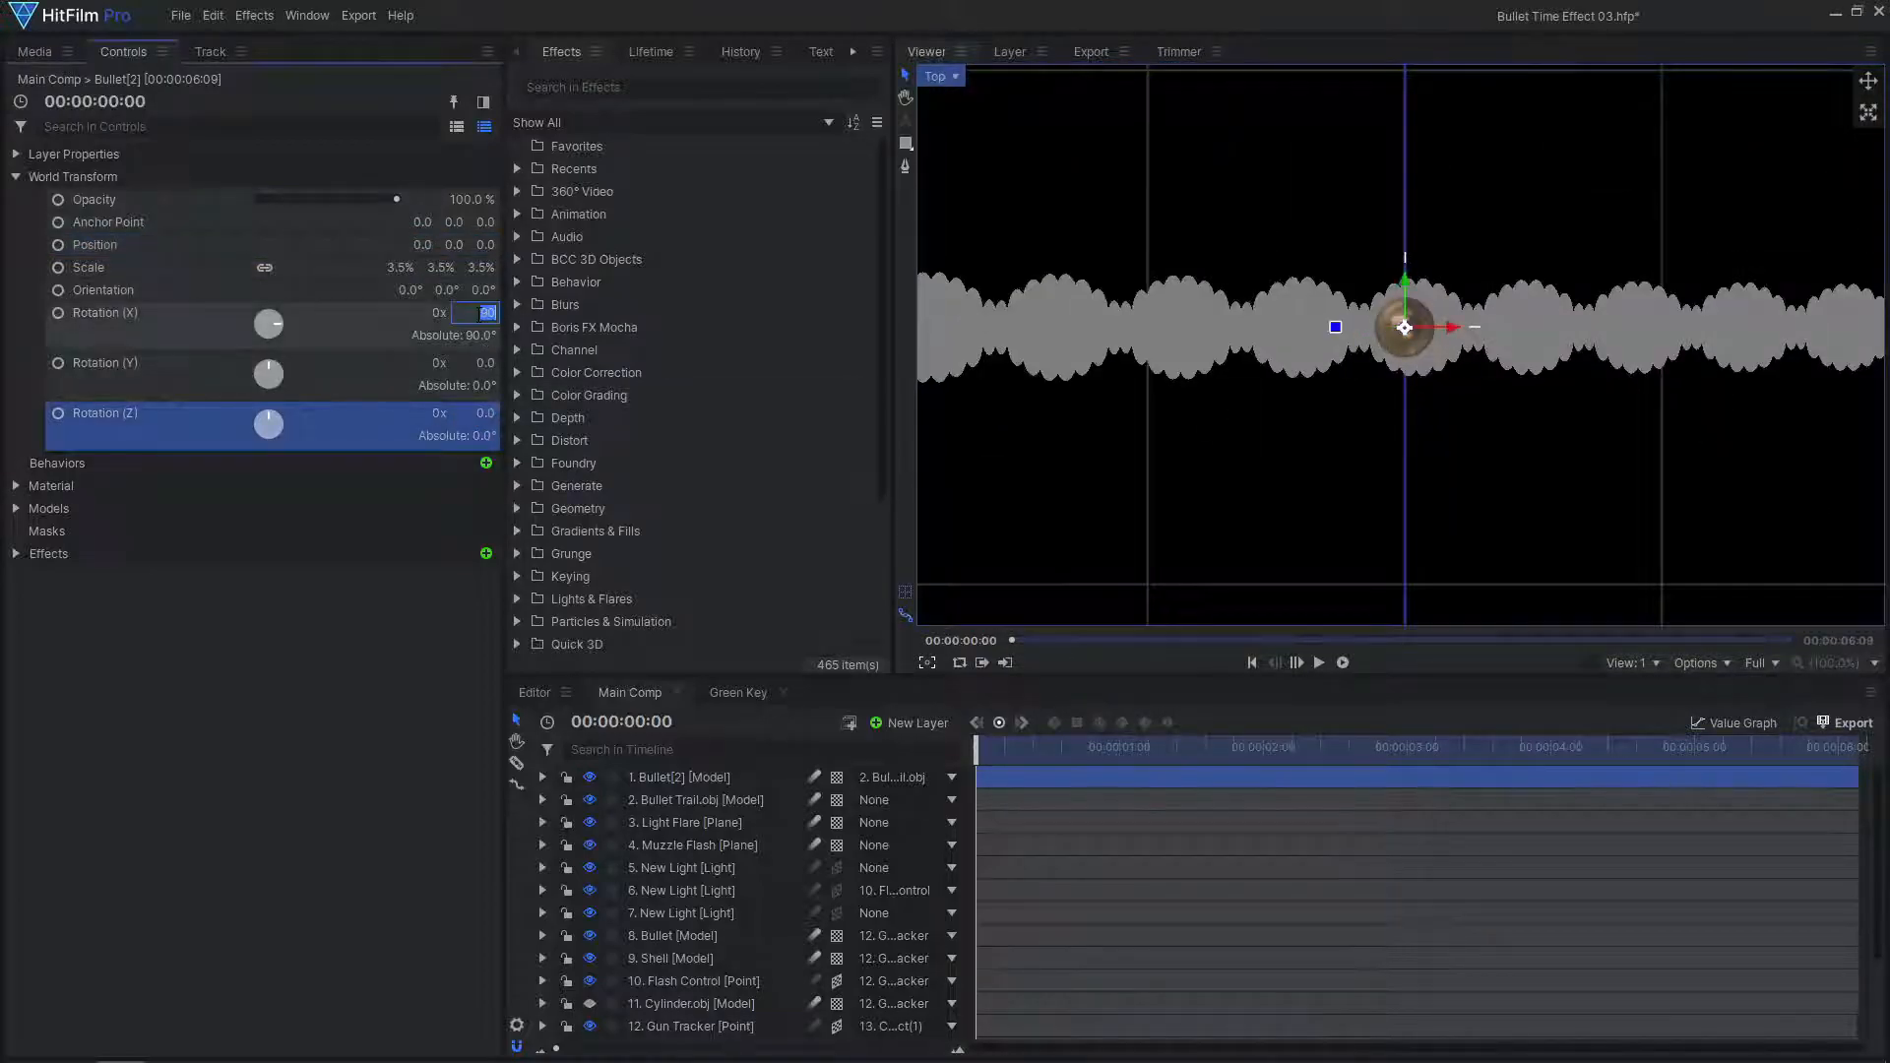
text(0)
key(Return)
click(481, 364)
text(-49)
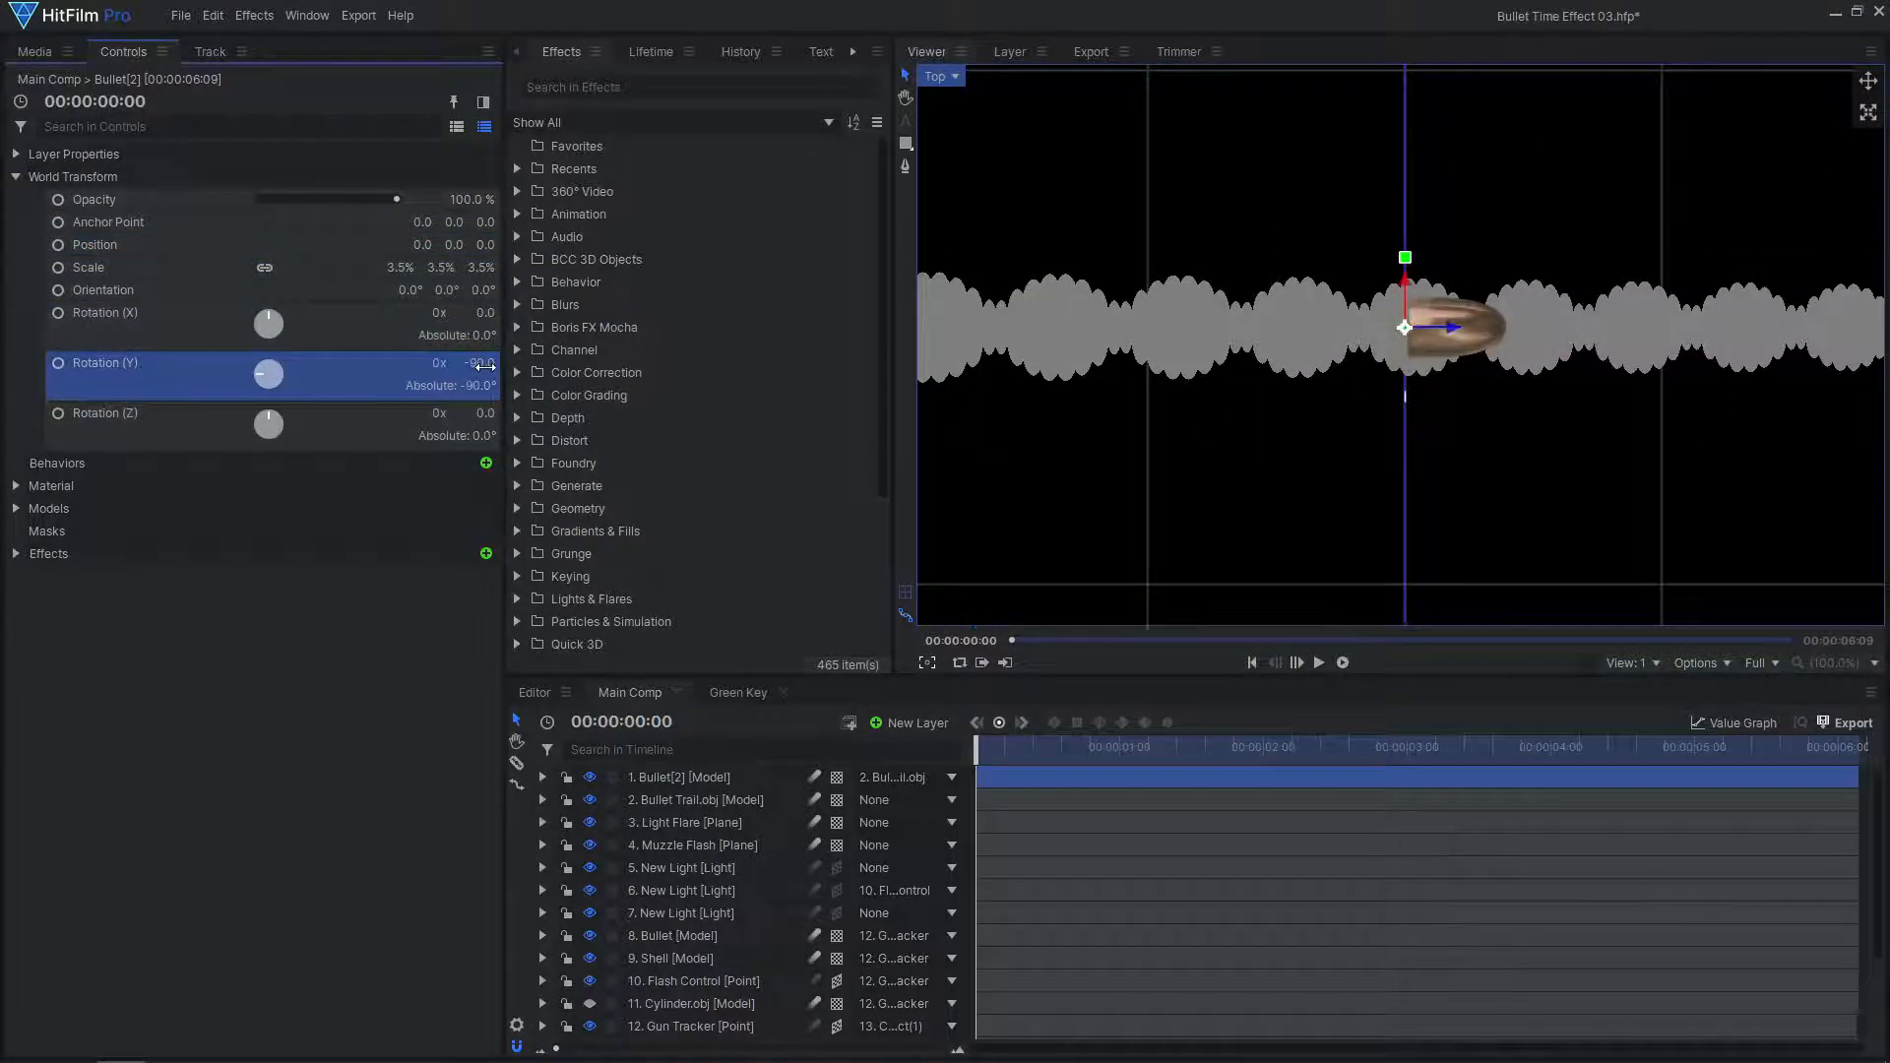
Unparent the duplicated bullet, scale Bullet Trail.obj to 300%, and move it to about X -1499 so its tip meets the bullet's base
click(907, 784)
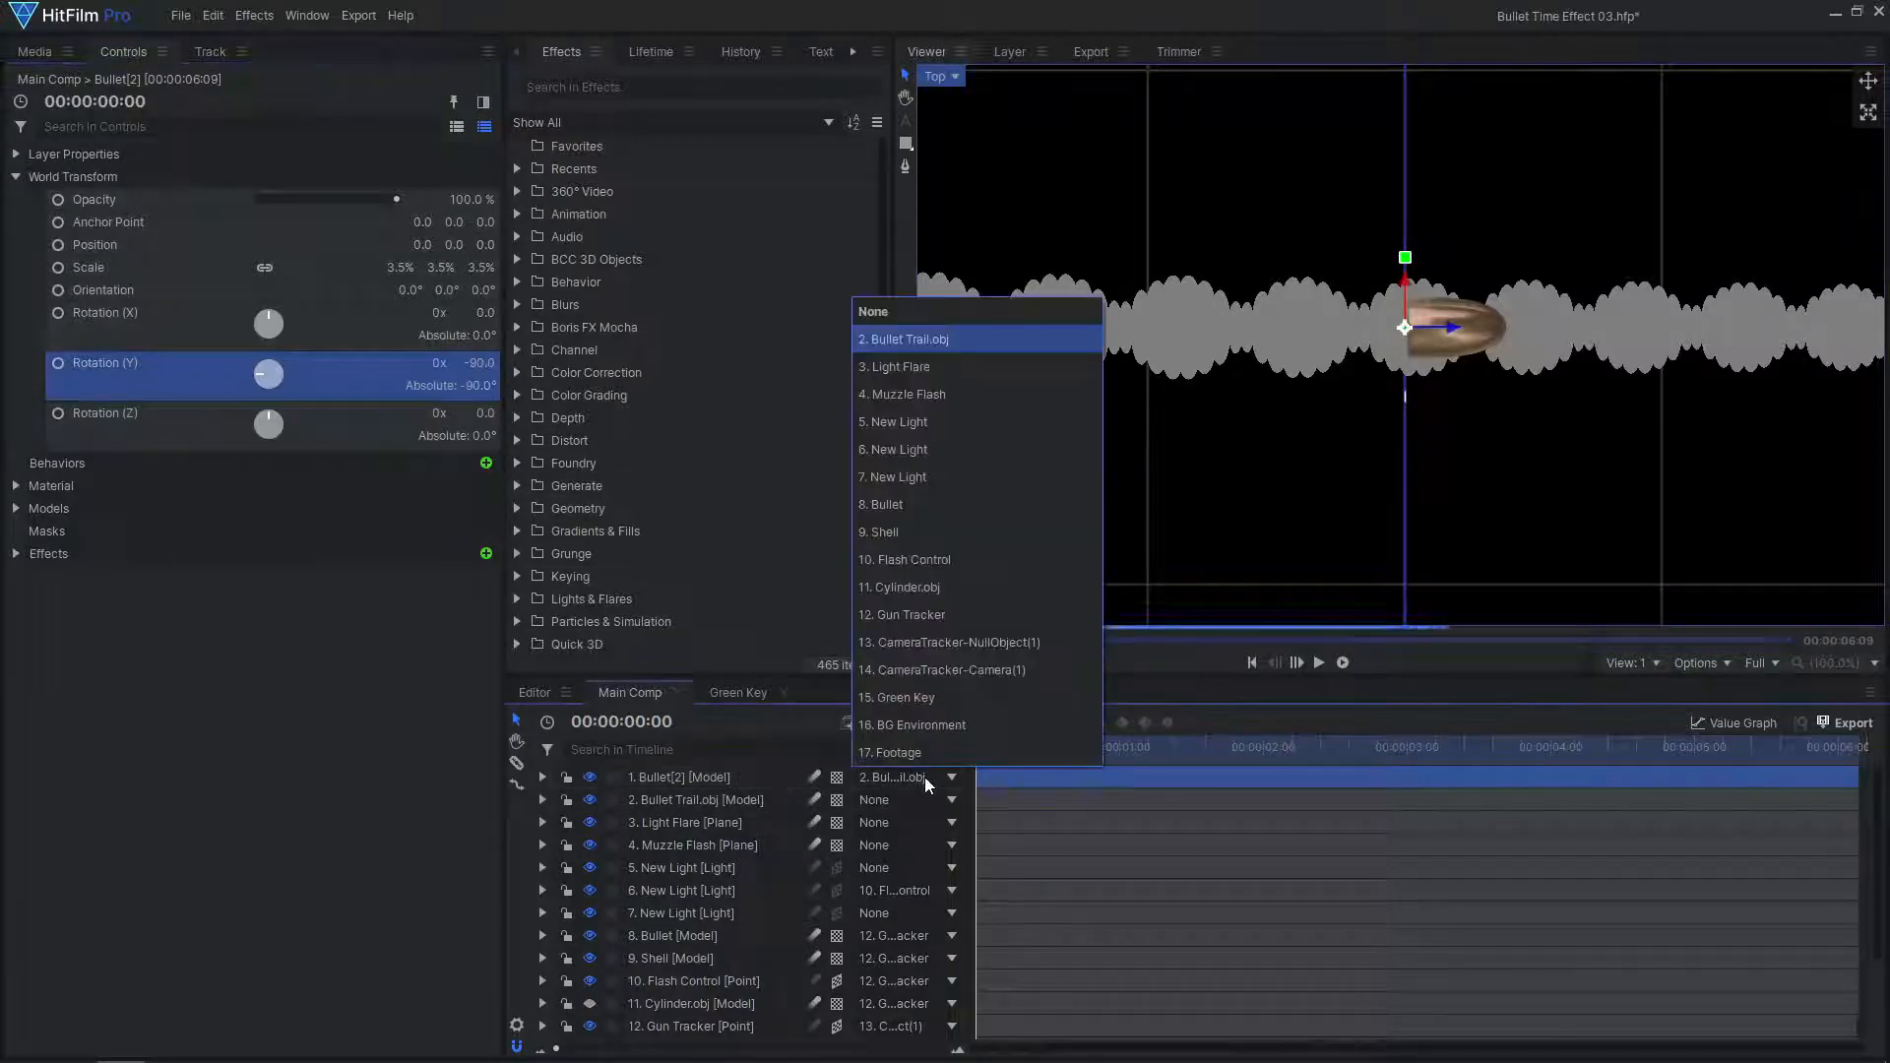
click(918, 321)
click(755, 802)
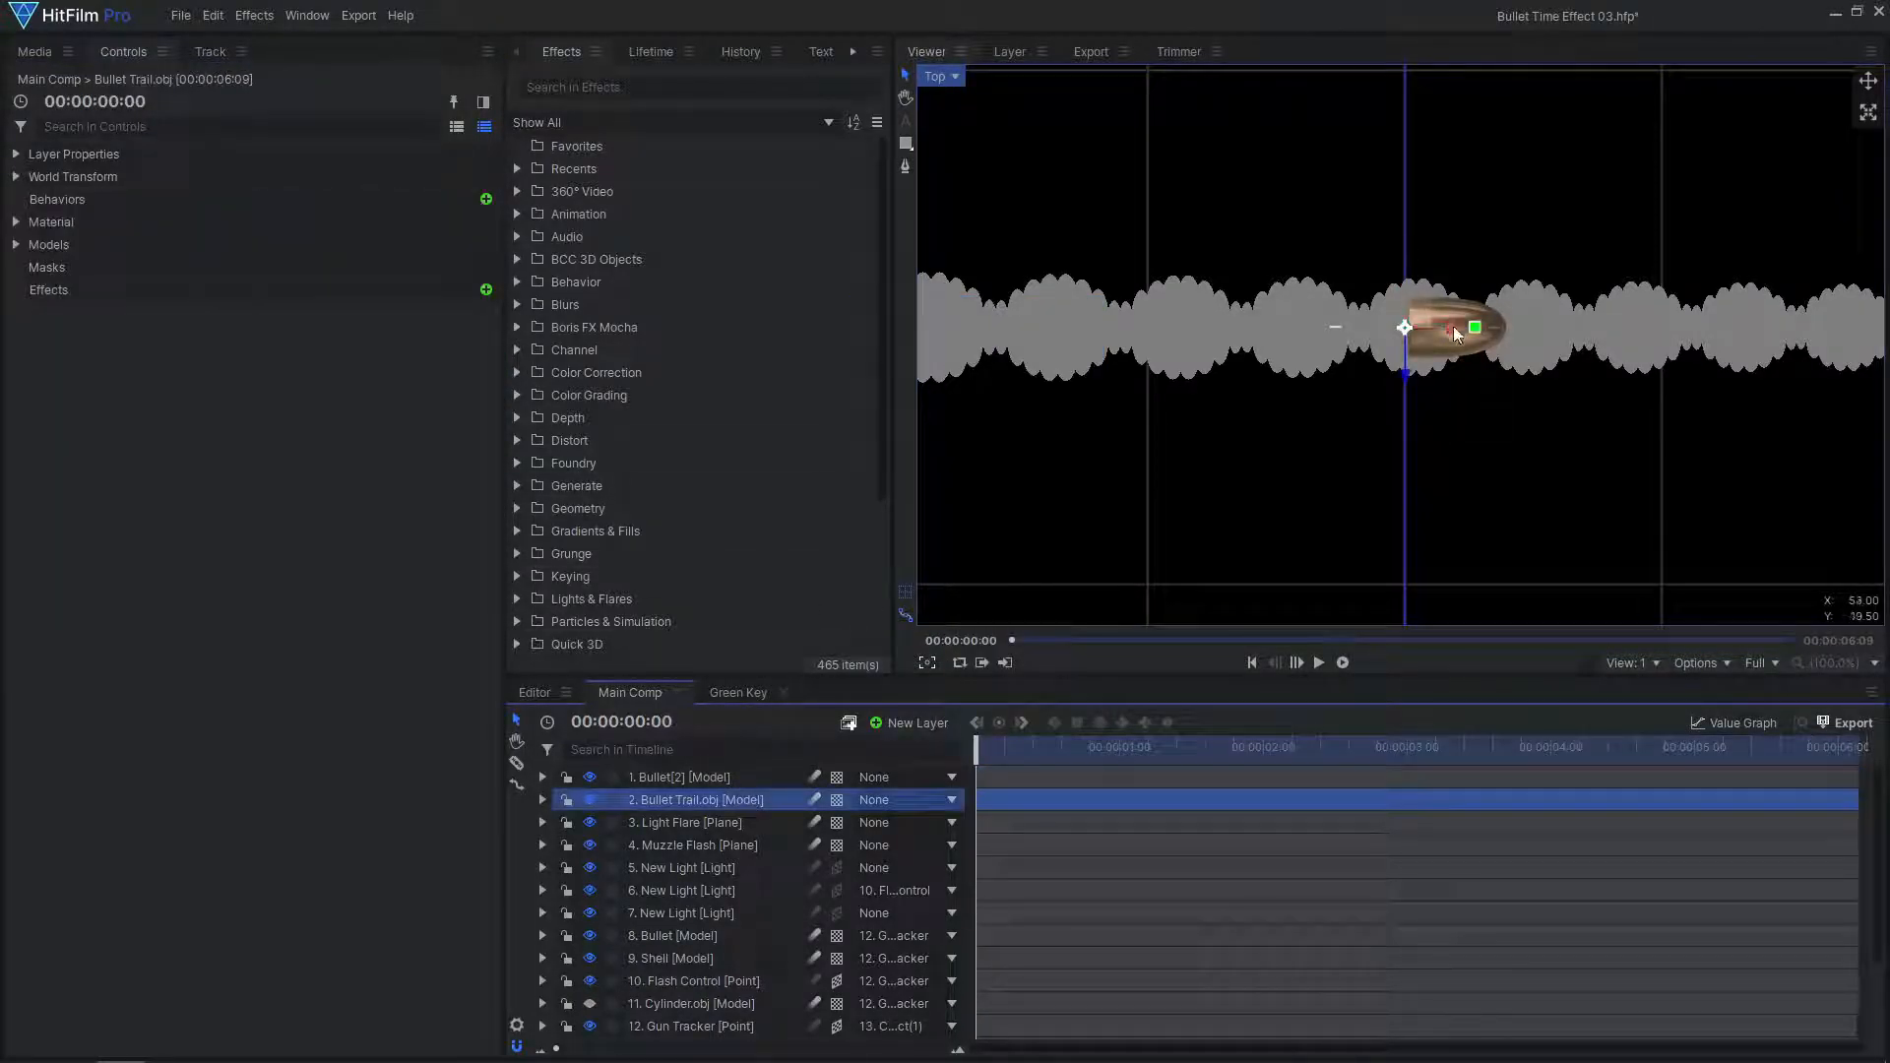
drag(1458, 335, 938, 335)
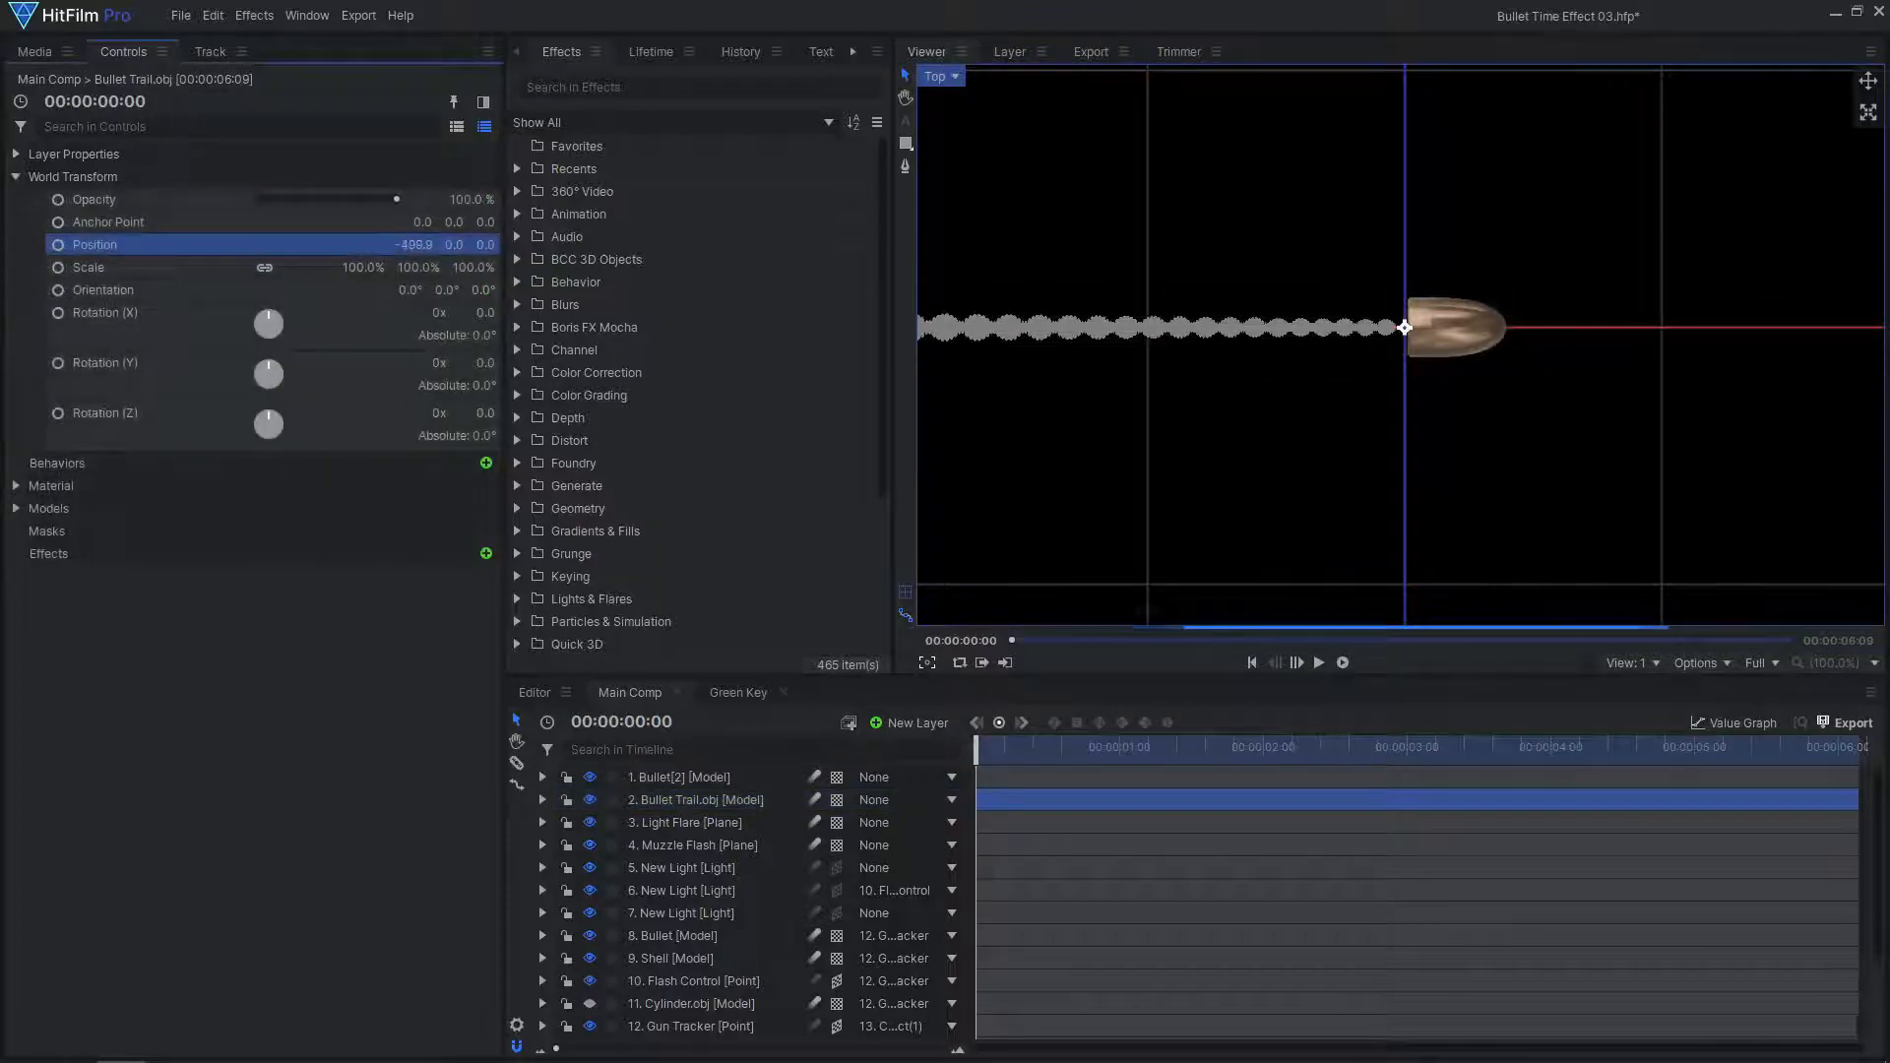
drag(468, 268, 625, 267)
drag(1405, 327, 1405, 327)
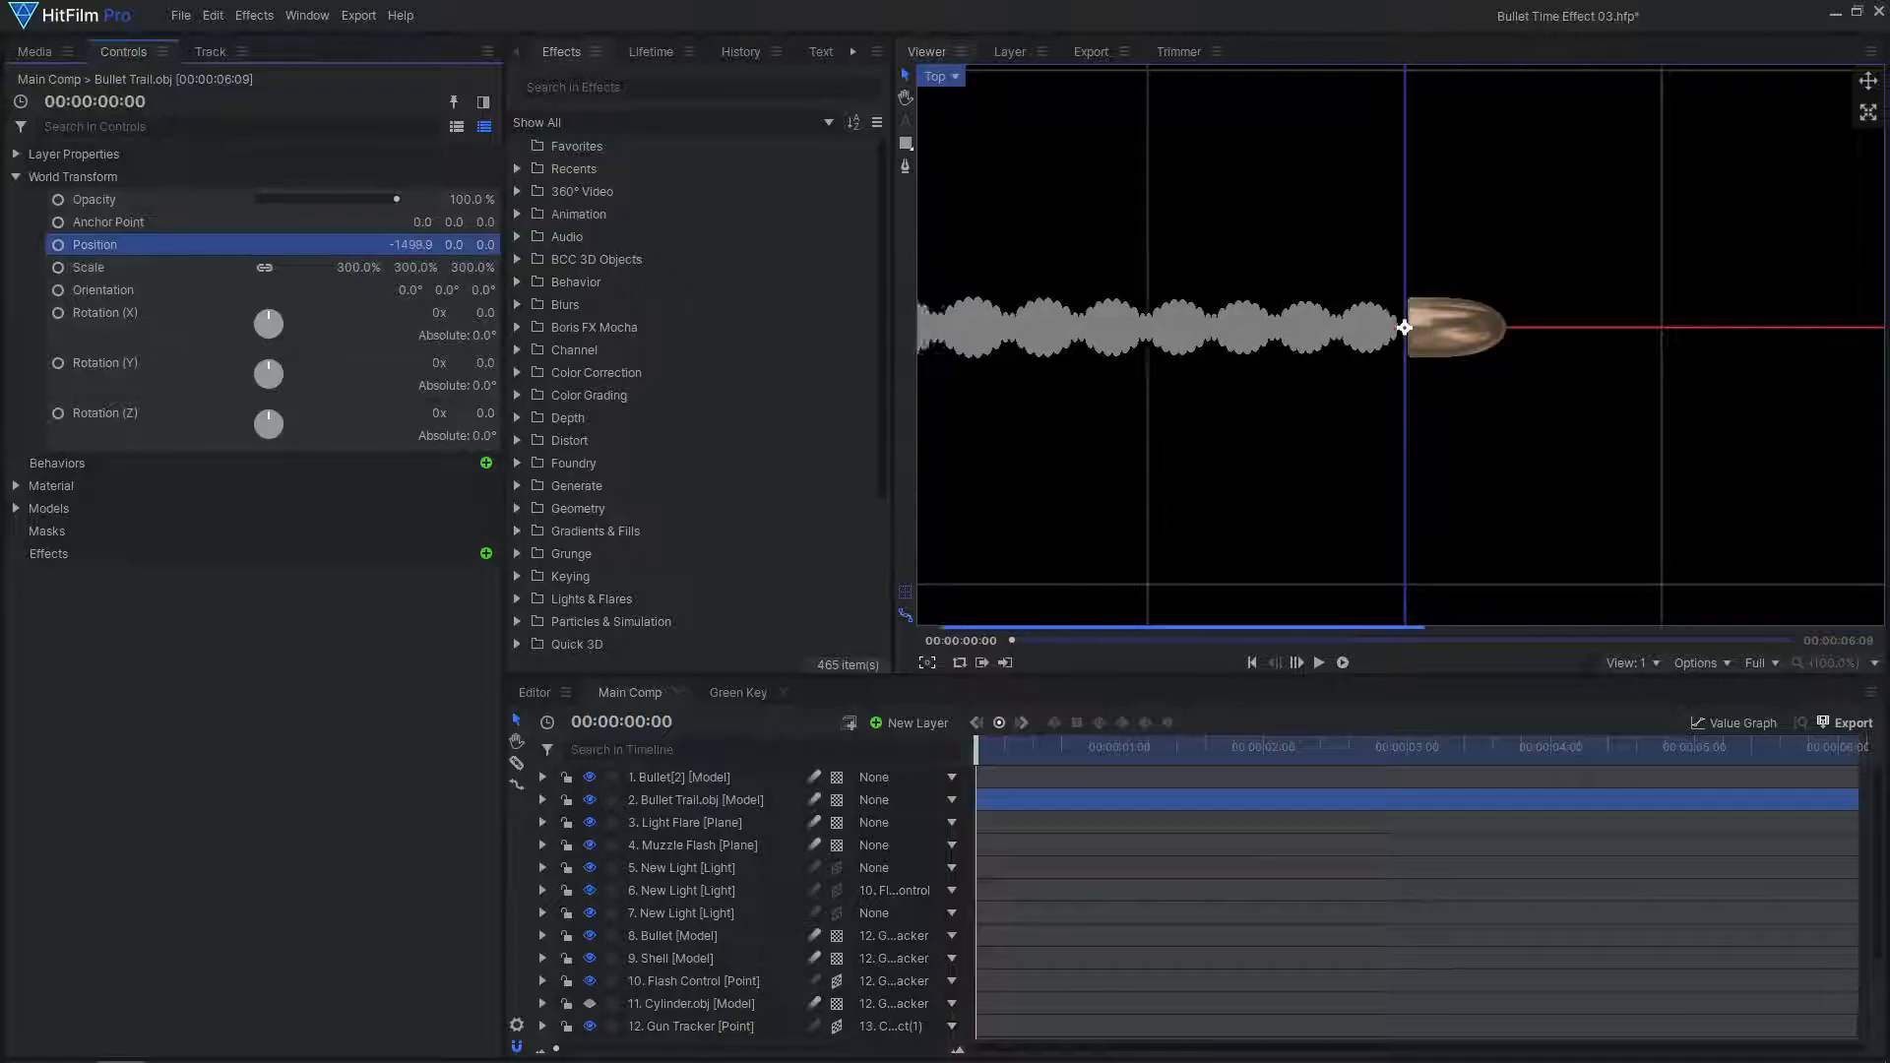
Parent the Bullet[2] layer to Bullet Trail.obj again
click(712, 780)
click(894, 778)
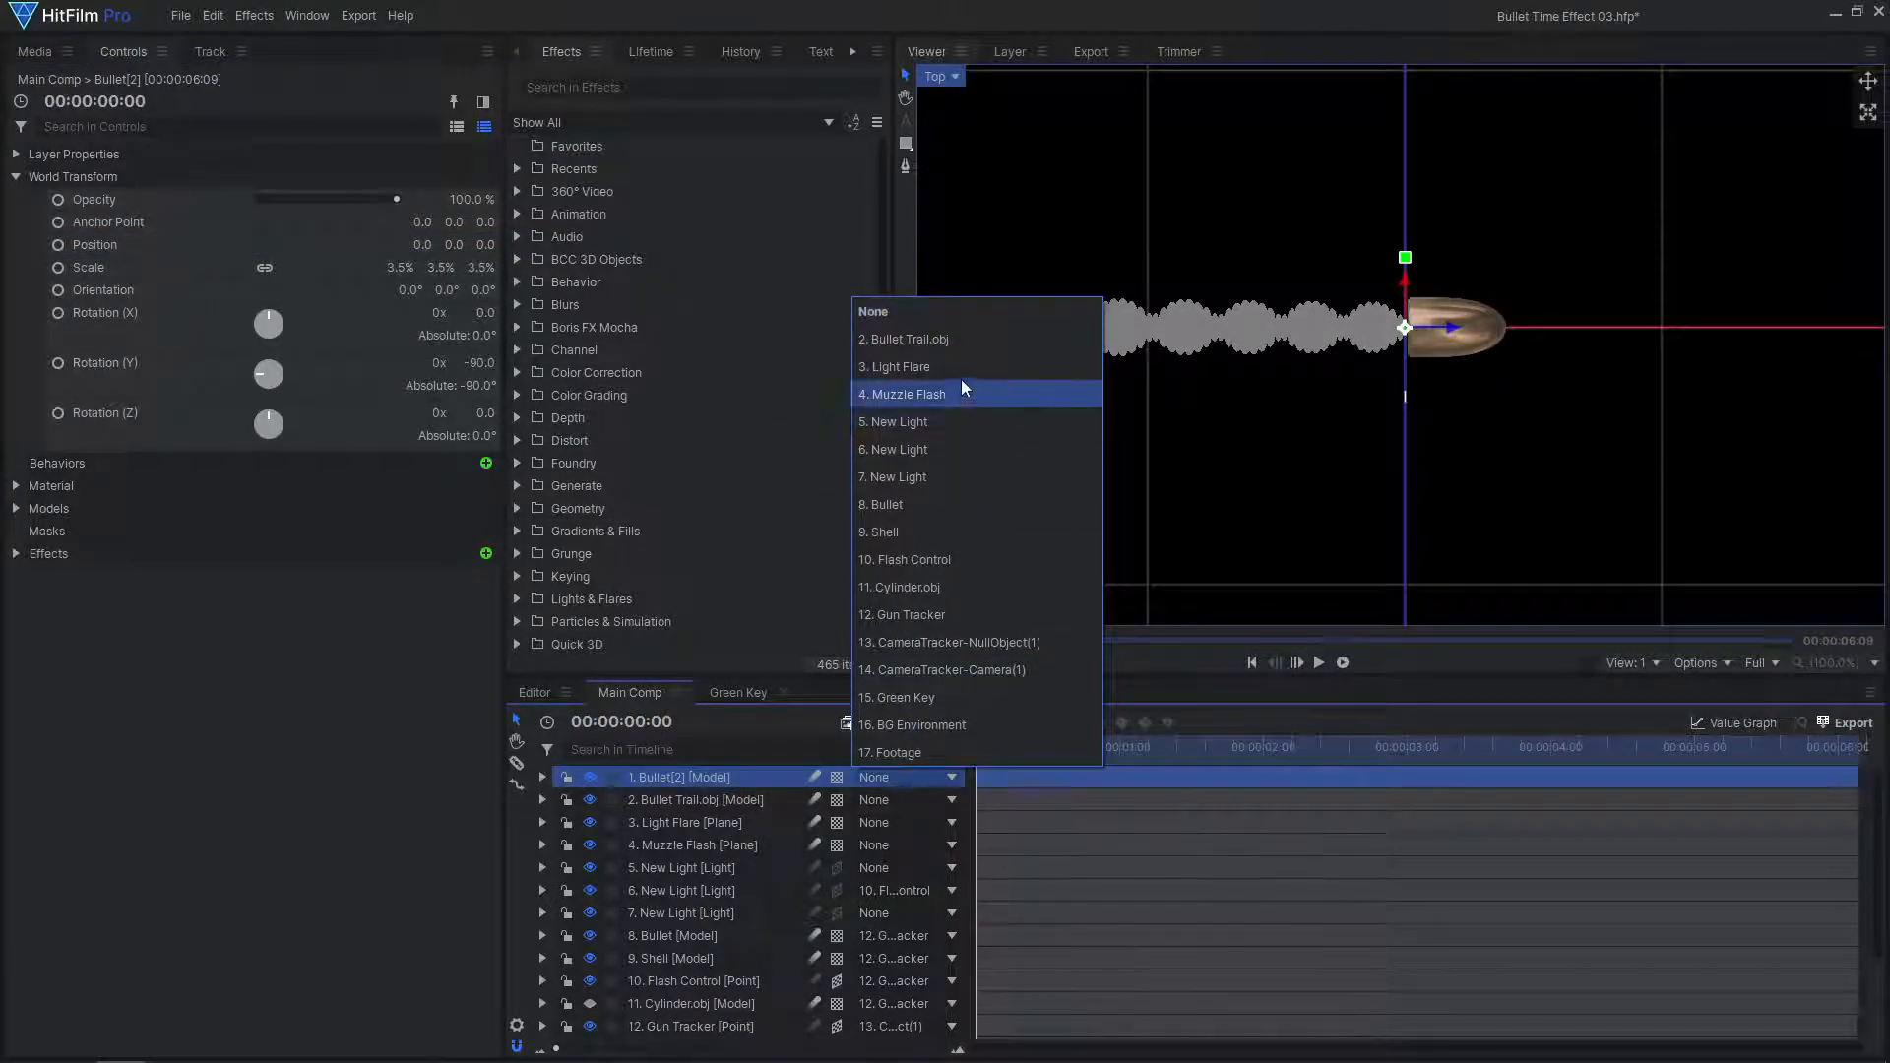
click(961, 341)
In the Active Camera view, rotate Bullet Trail.obj to a Y orientation of about 290° and place it behind the actor at about 910, 1191, 1086
click(741, 800)
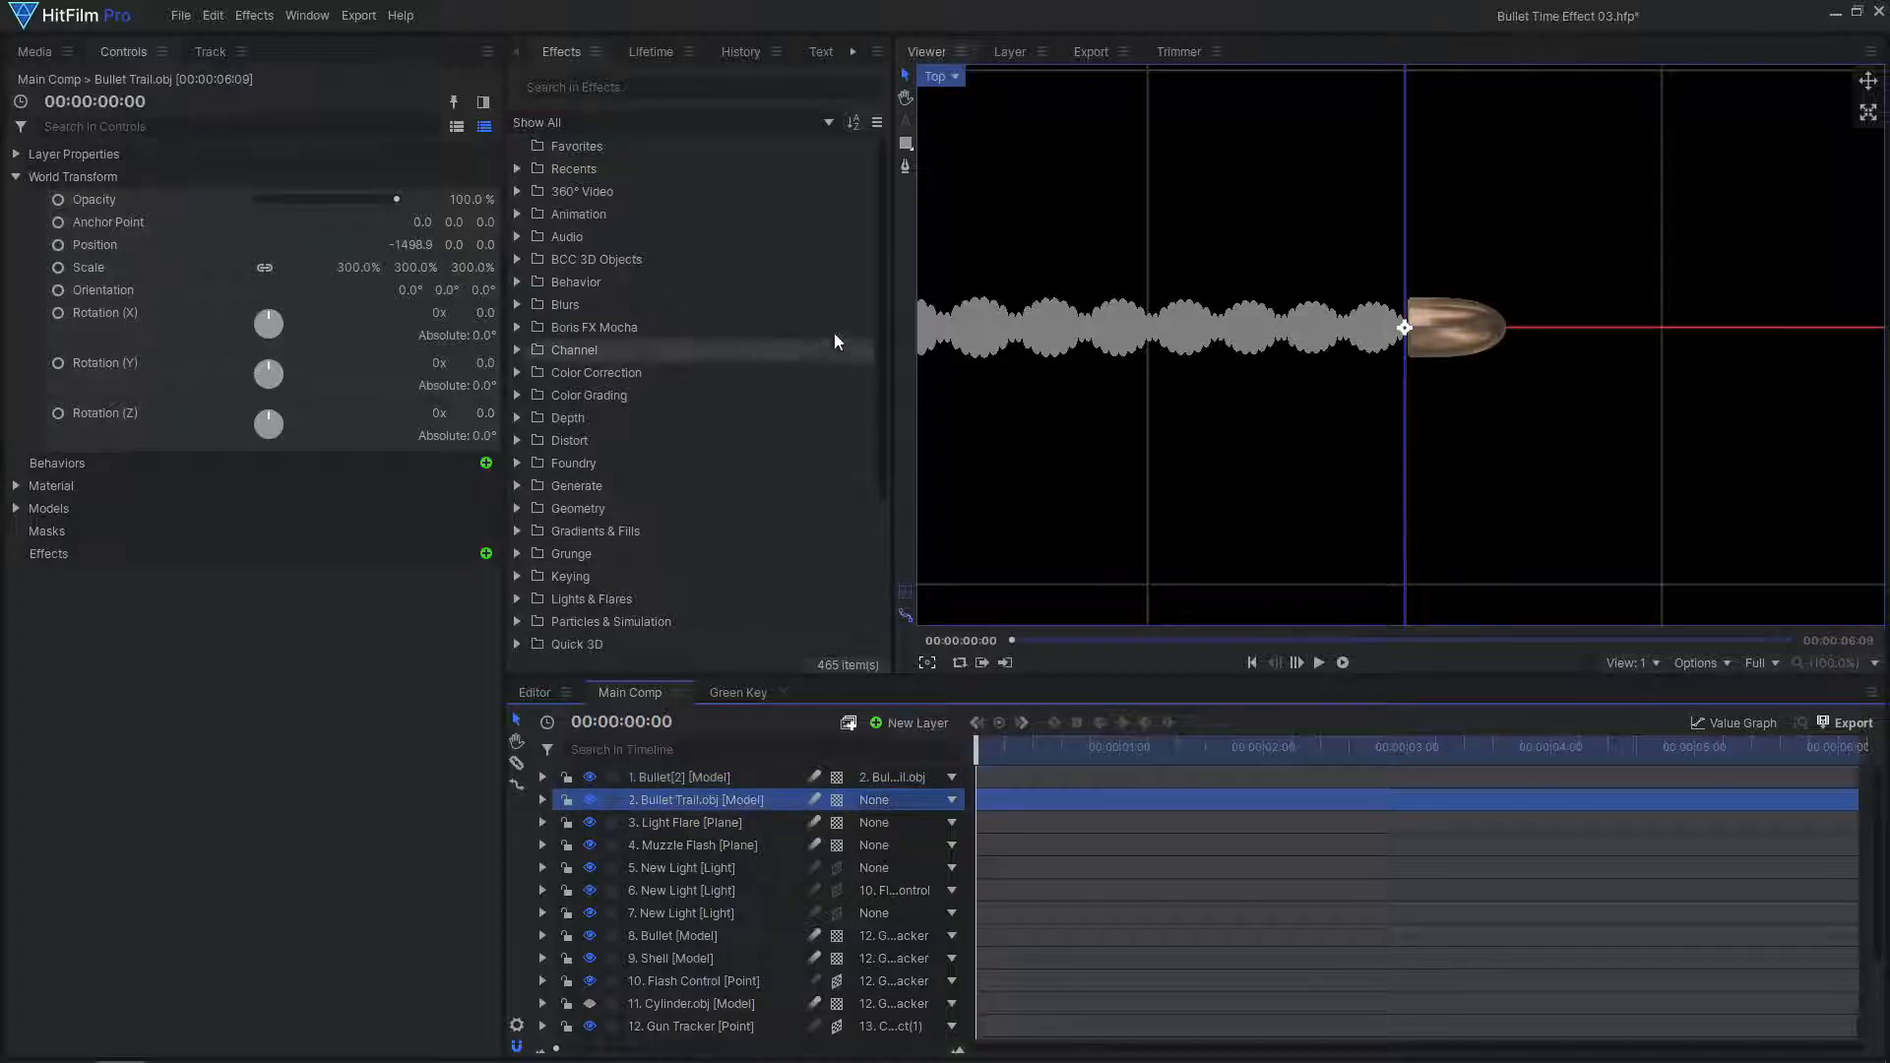
click(941, 76)
click(949, 102)
drag(1497, 575, 1250, 453)
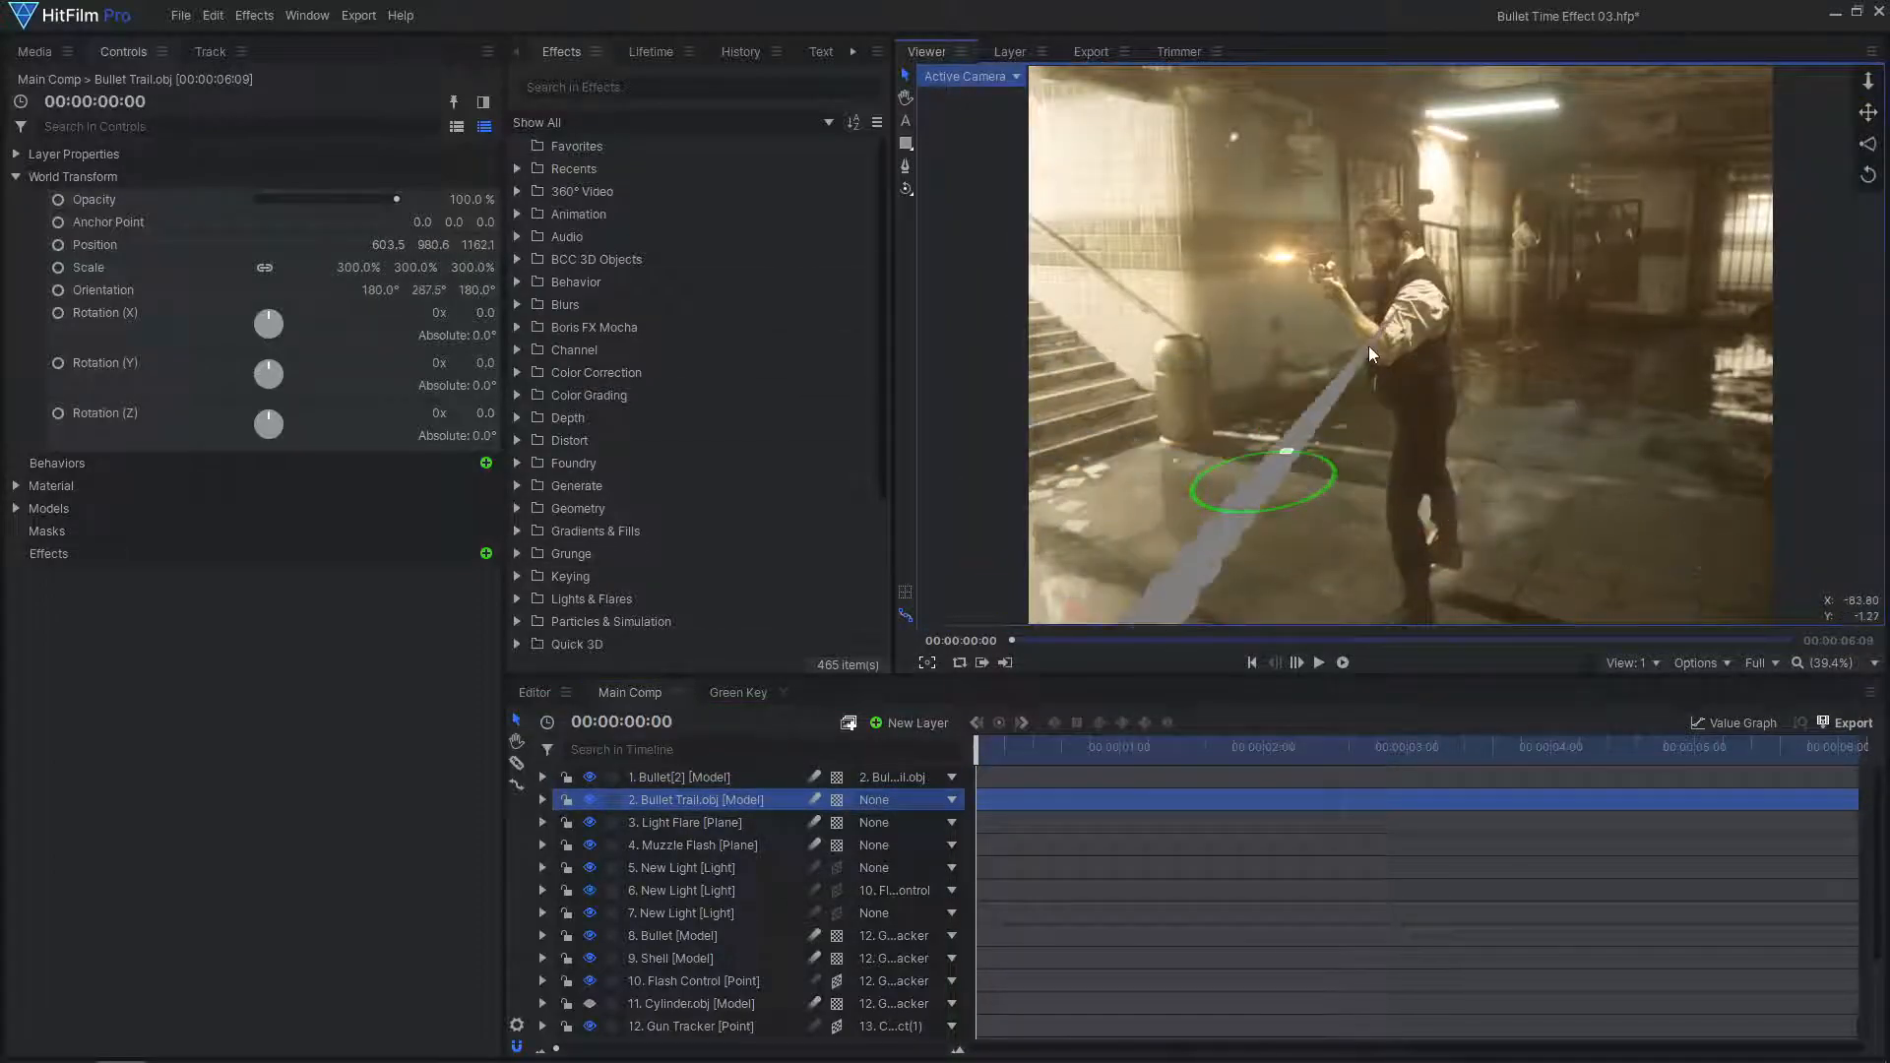
drag(1384, 358, 1439, 458)
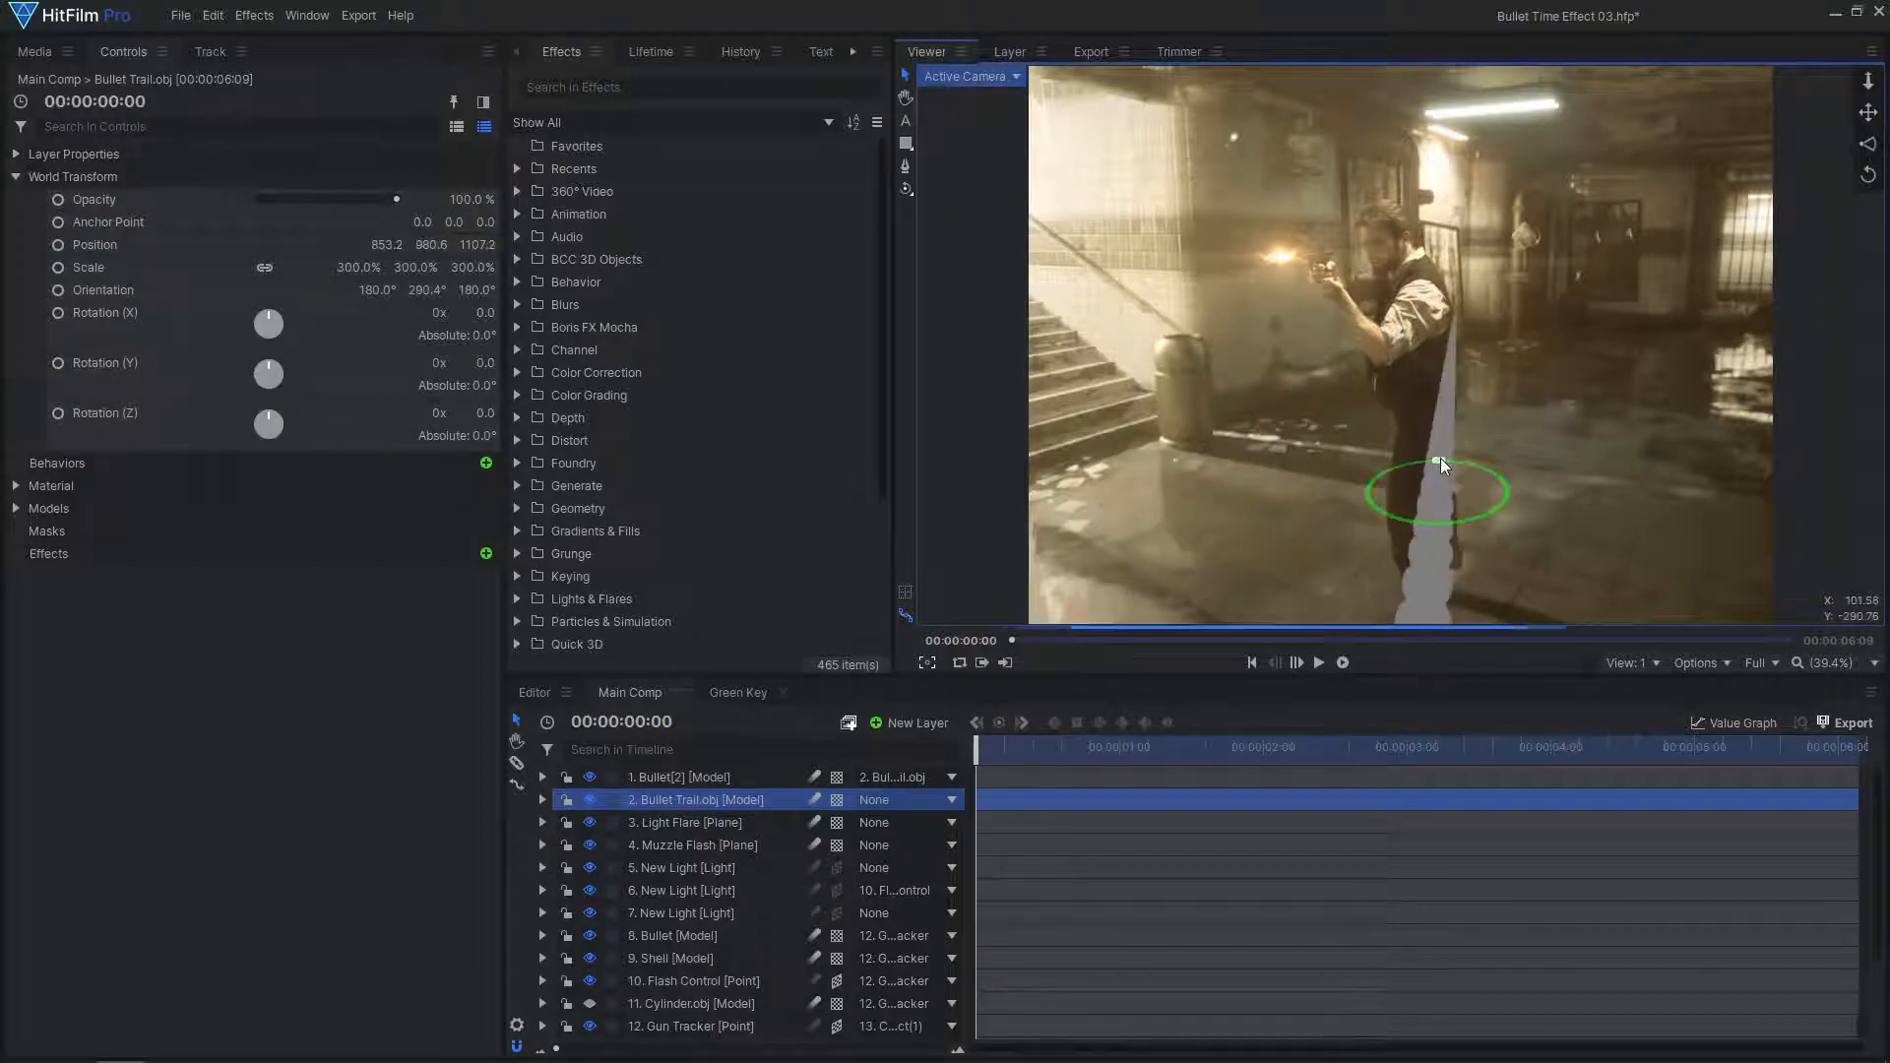
drag(1484, 361, 1530, 361)
drag(1480, 295, 1481, 301)
Show two views side by side and refine the trail's position to about 947, 1242, 1072 and its orientation to about 180°, 293°, 183°
click(1631, 662)
click(1646, 705)
scroll(1674, 416, down, 4)
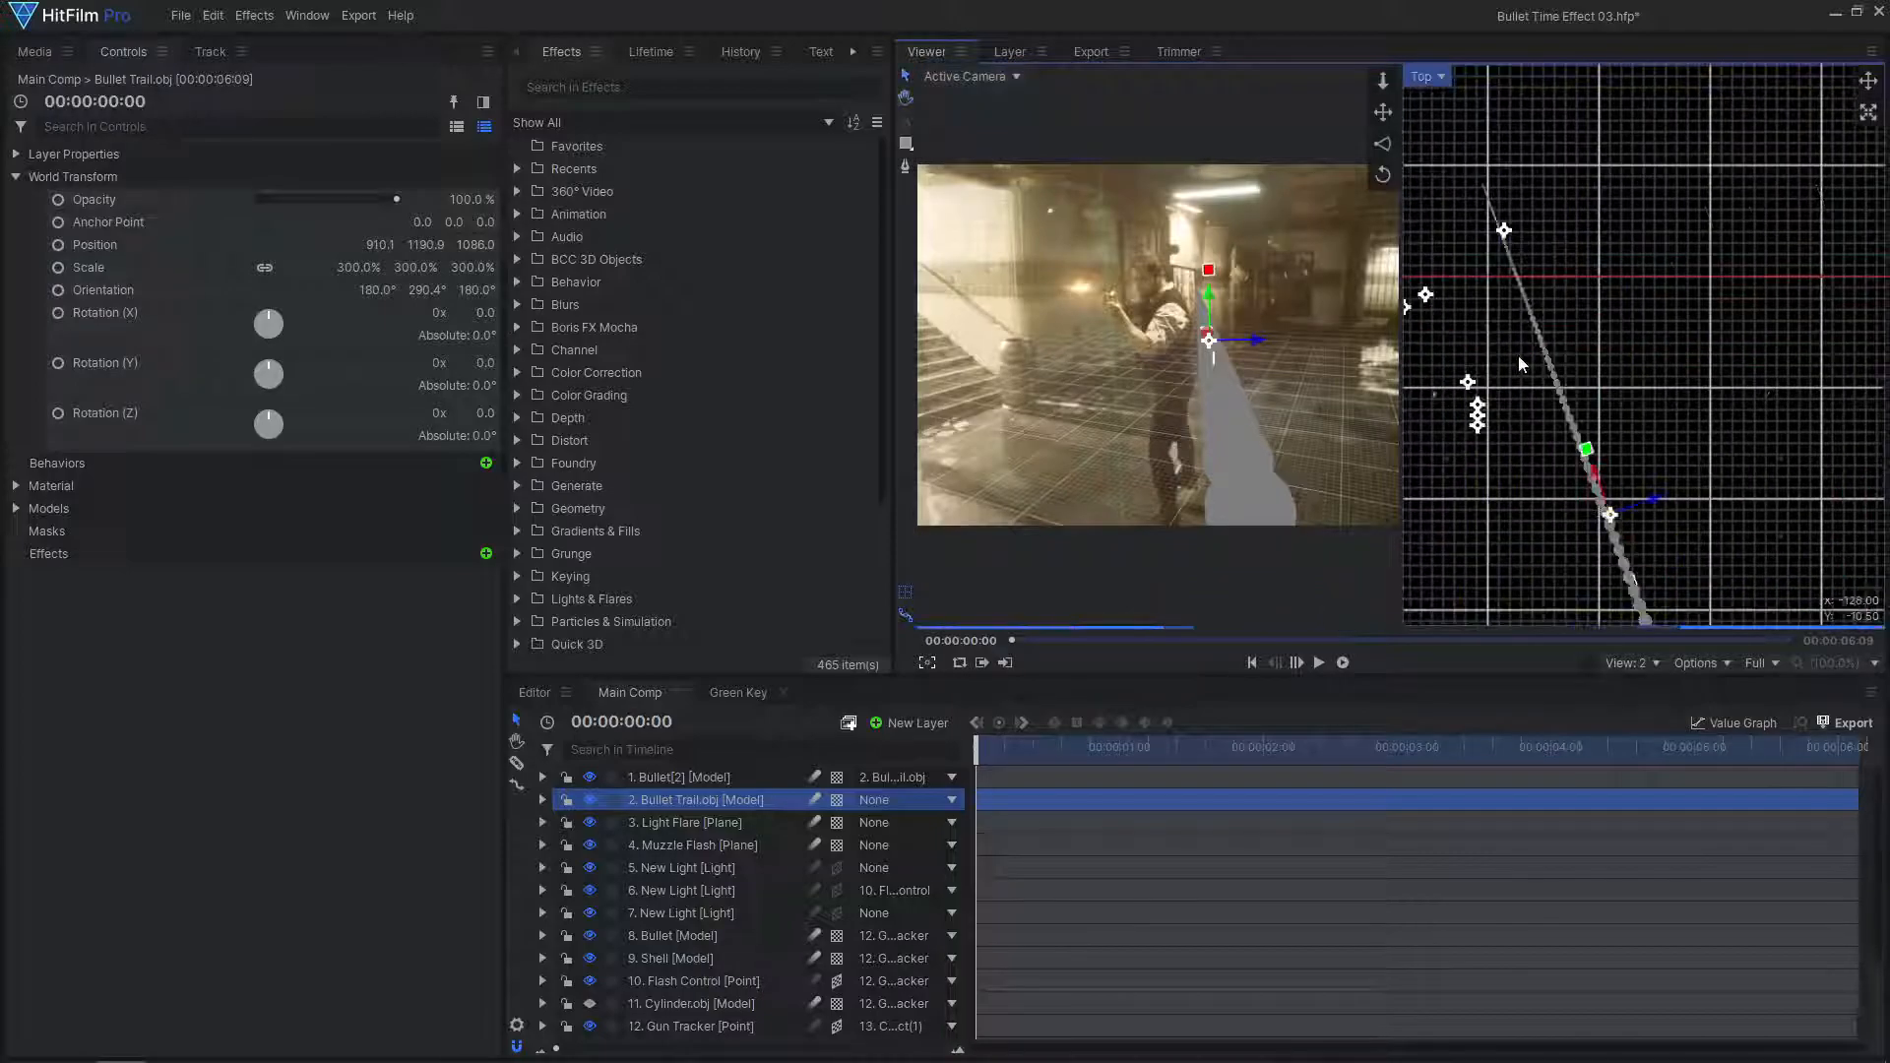
scroll(1518, 364, down, 2)
click(1215, 269)
drag(1215, 269, 1277, 317)
drag(1568, 404, 1563, 407)
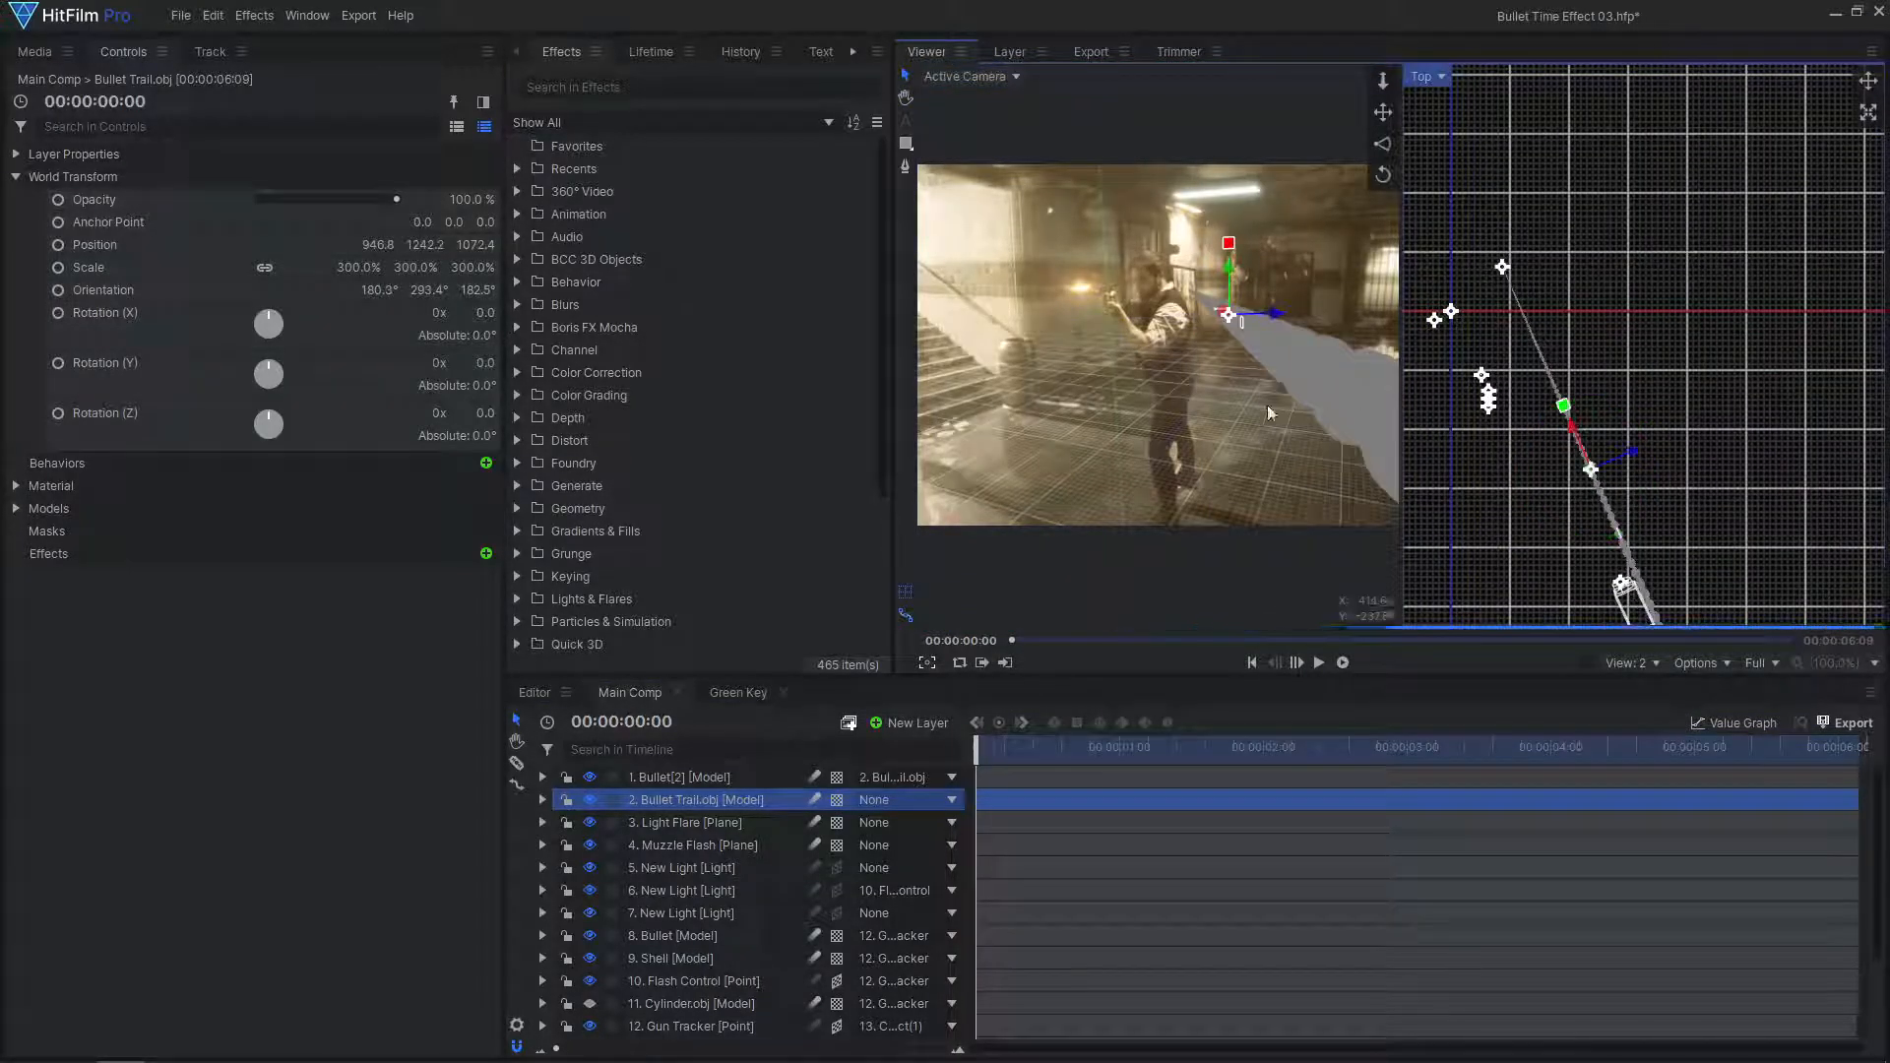
Play the camera move to check the placement, and slide the trail along its axis to about 1284, 1276, 1849
click(1294, 414)
key(space)
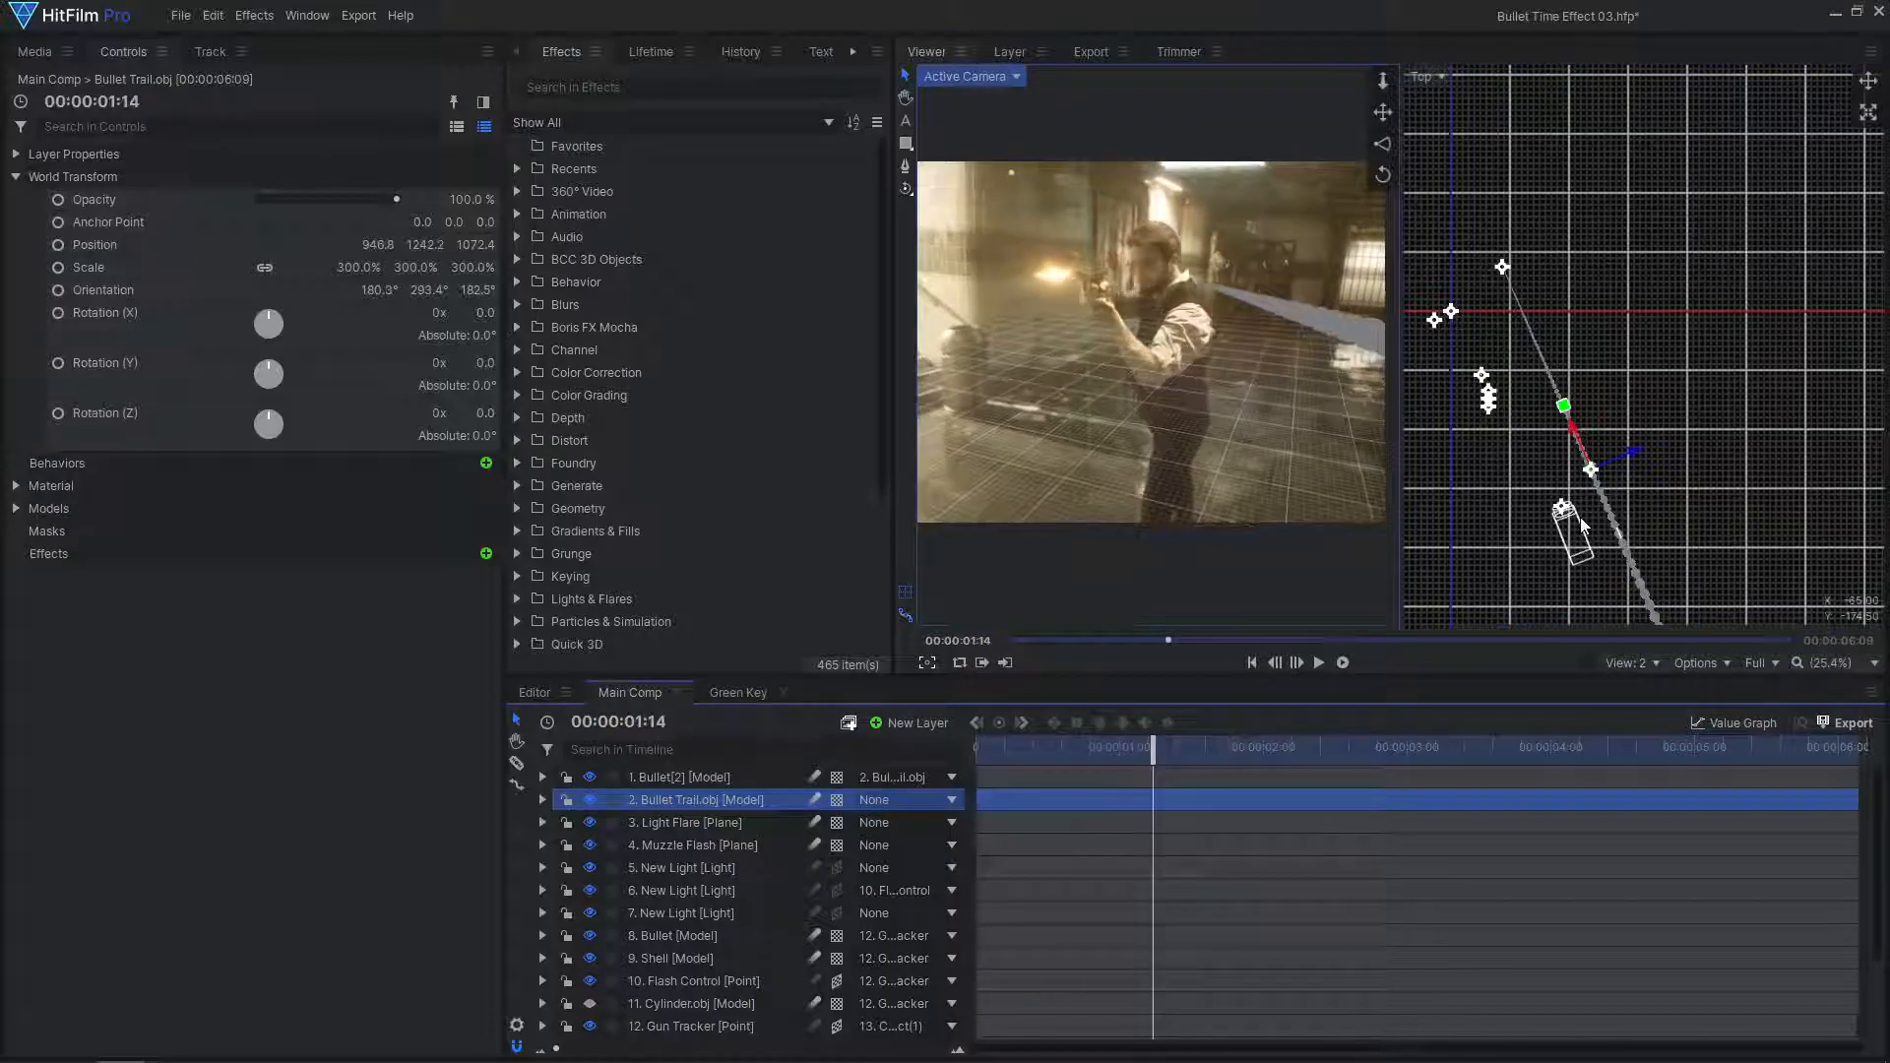
drag(1575, 440, 1625, 554)
drag(1153, 750, 993, 791)
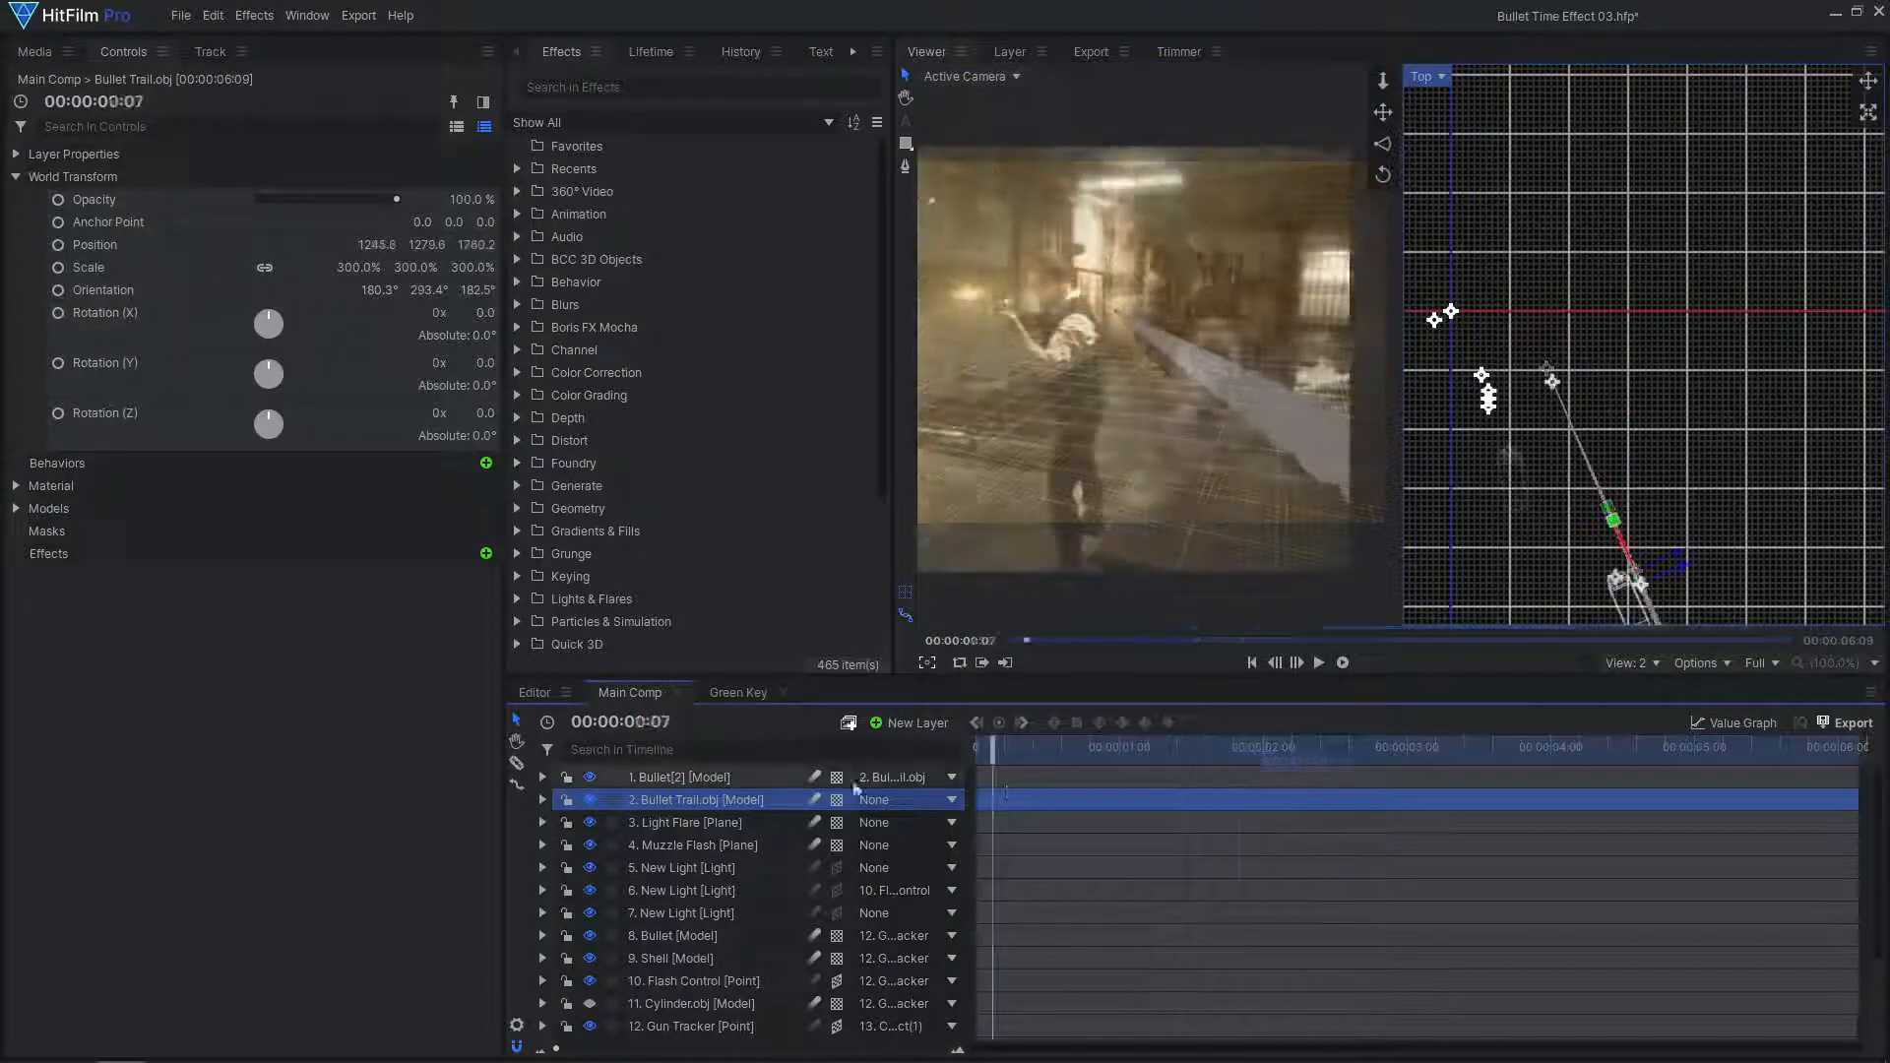
Duplicate the bullet and trail layers together and parent Bullet[3] to Bullet Trail.obj[2]
ctrl+click(725, 782)
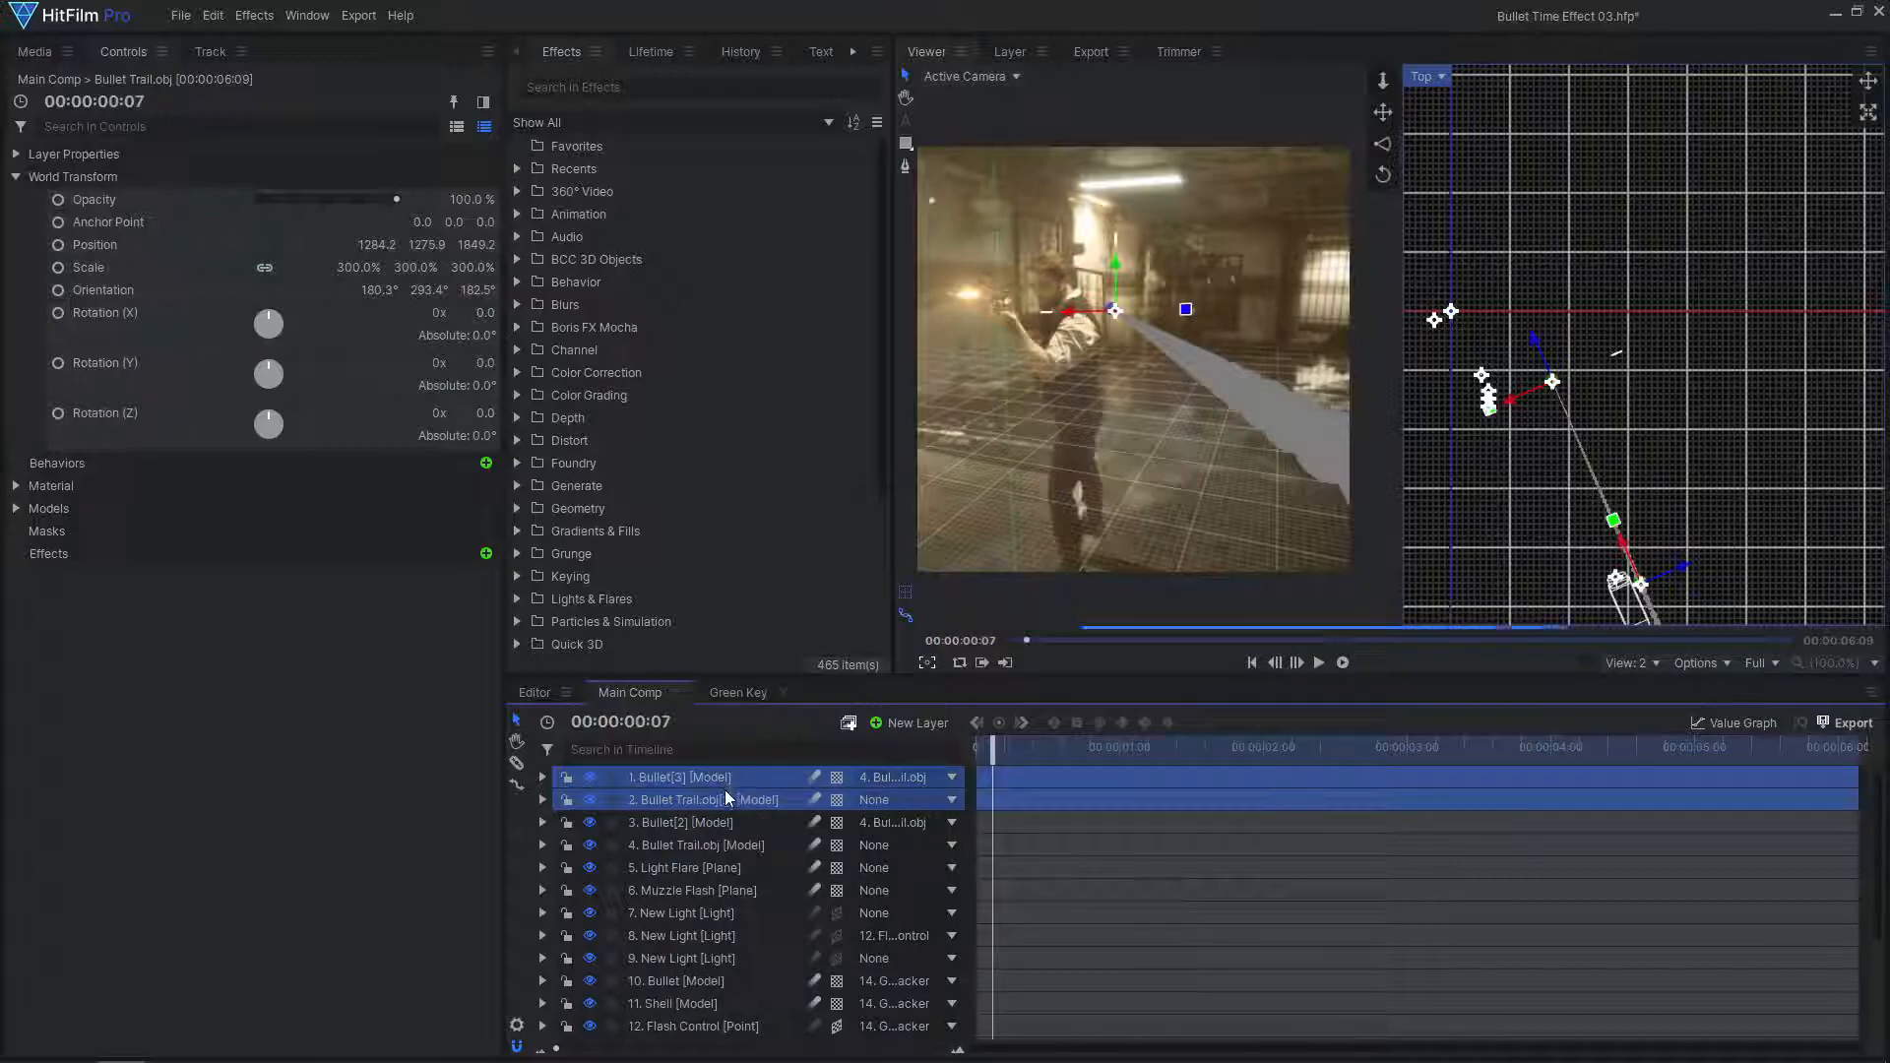
key(ctrl+d)
click(855, 776)
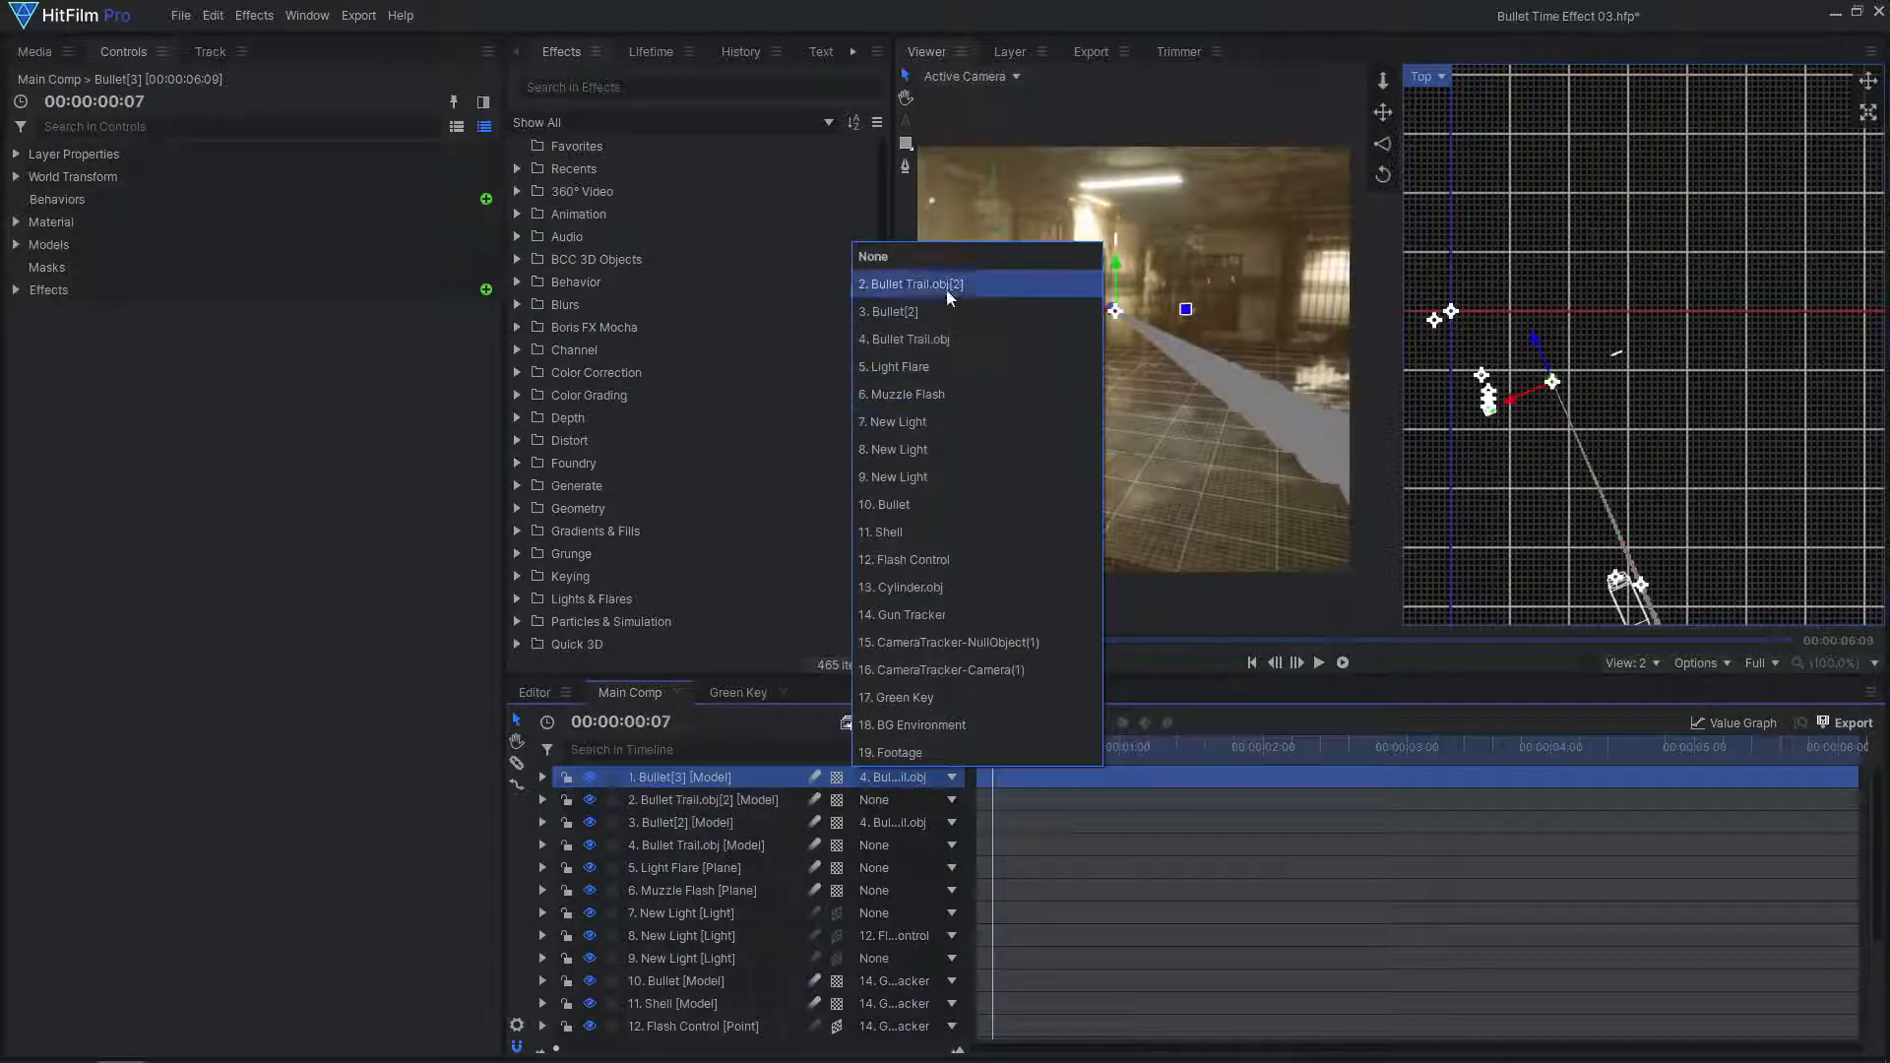
click(916, 288)
Move the second bullet trail to the actor's other side, parallel to the first, and adjust the first trail's position to about 1093, 1252, 1410
click(705, 793)
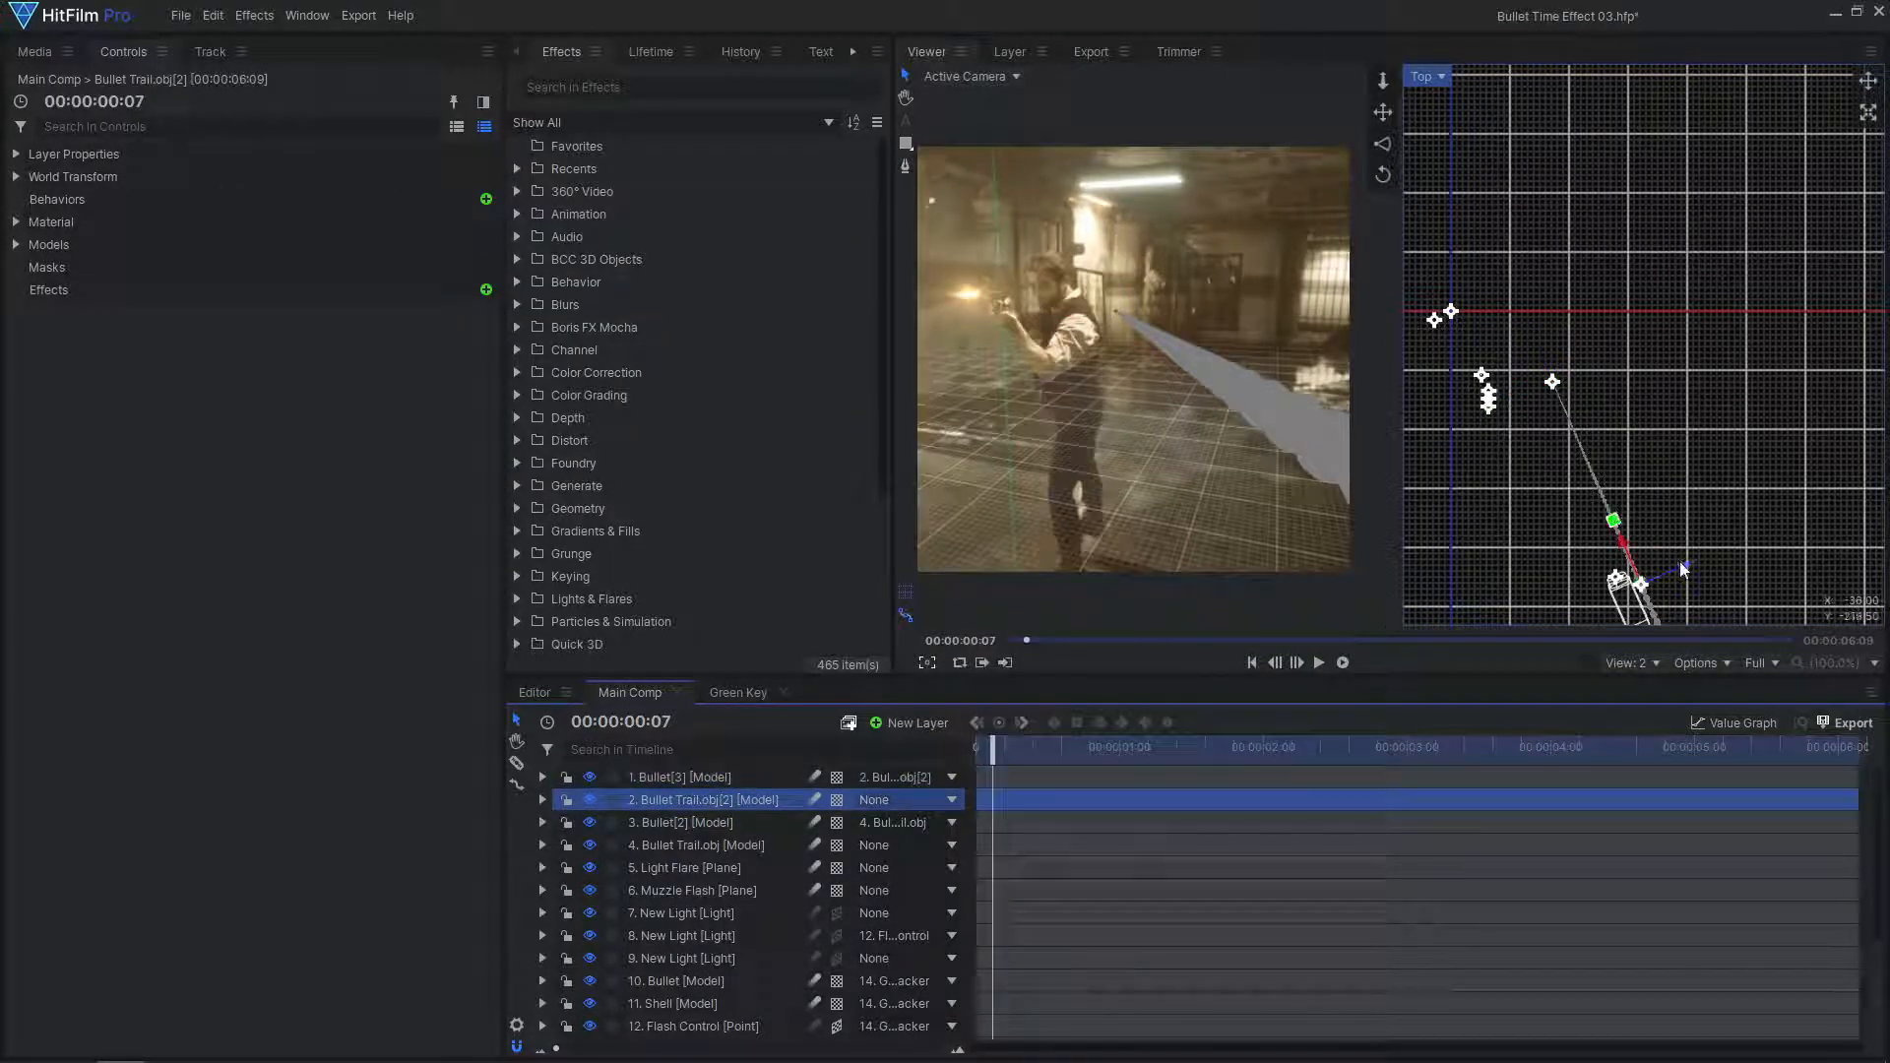
drag(1603, 603, 1599, 604)
drag(1093, 390, 1236, 384)
drag(1603, 586, 1595, 461)
scroll(1595, 459, up, 4)
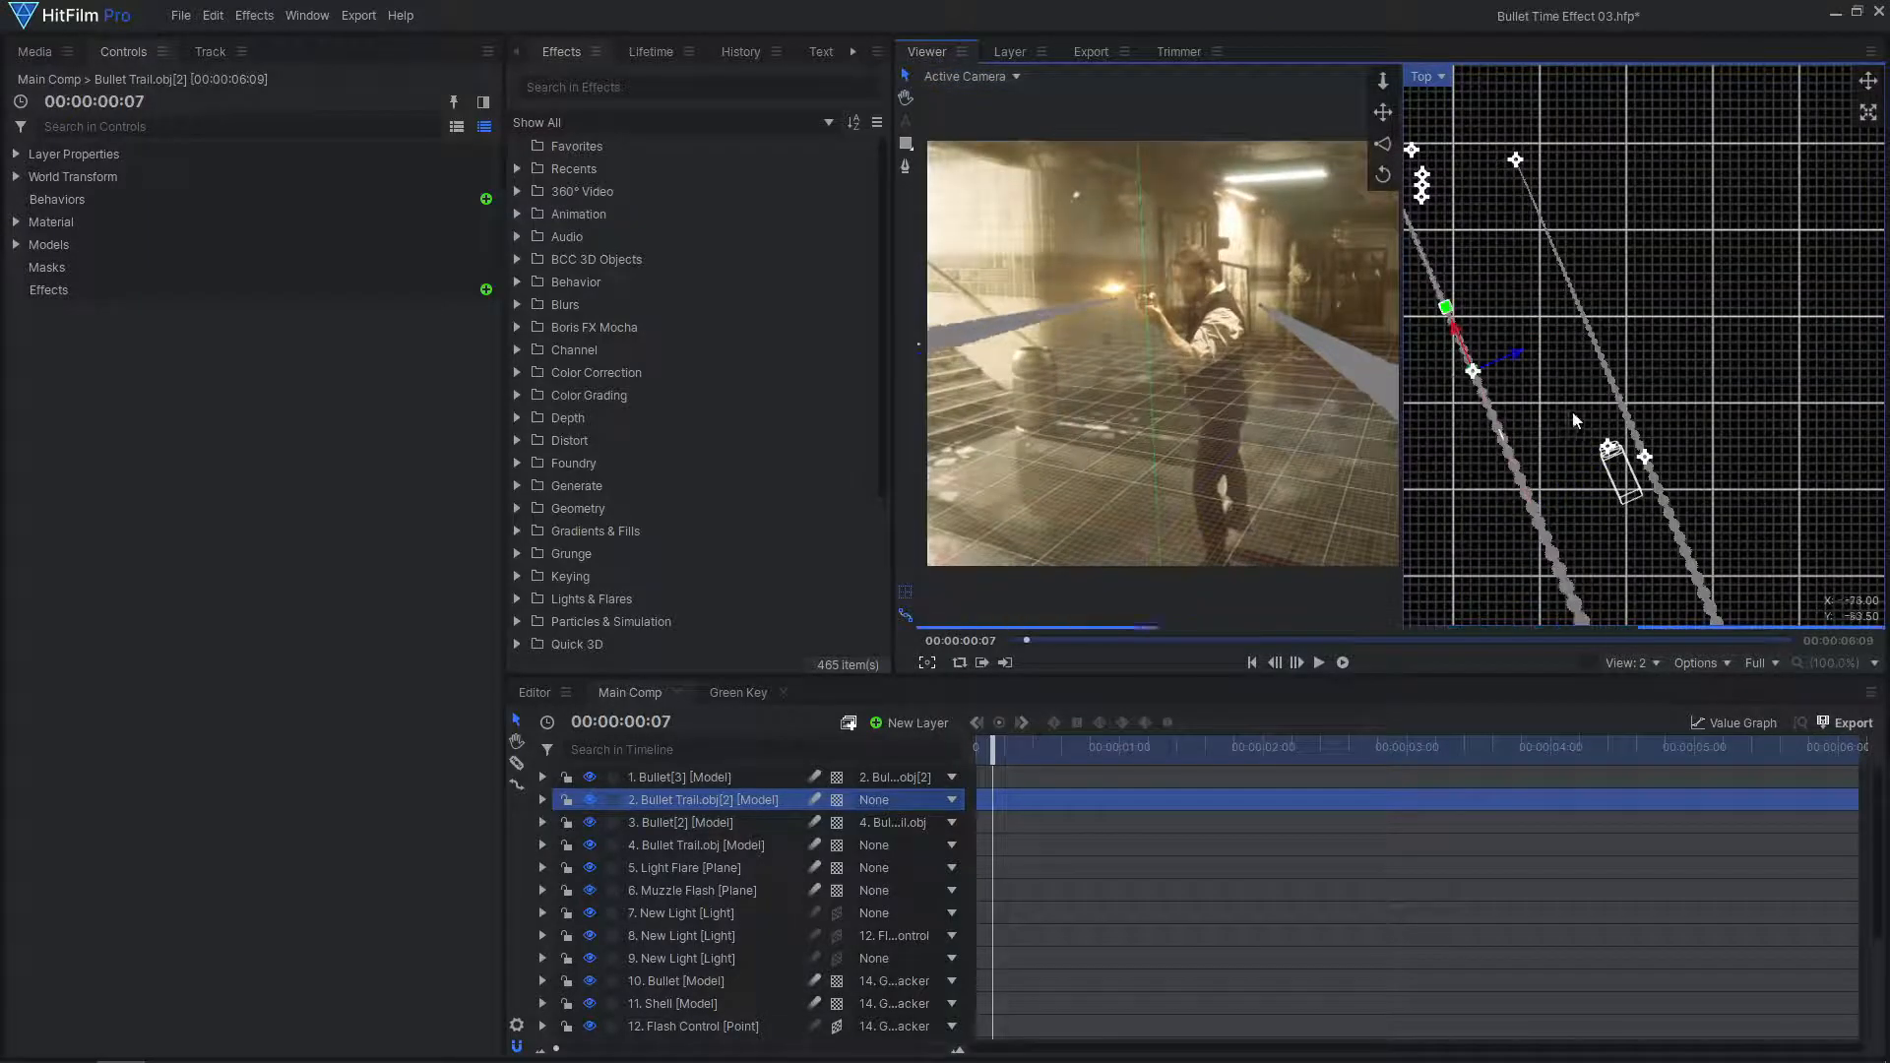
scroll(1571, 415, down, 2)
drag(1113, 379, 1271, 382)
drag(1015, 323, 1016, 355)
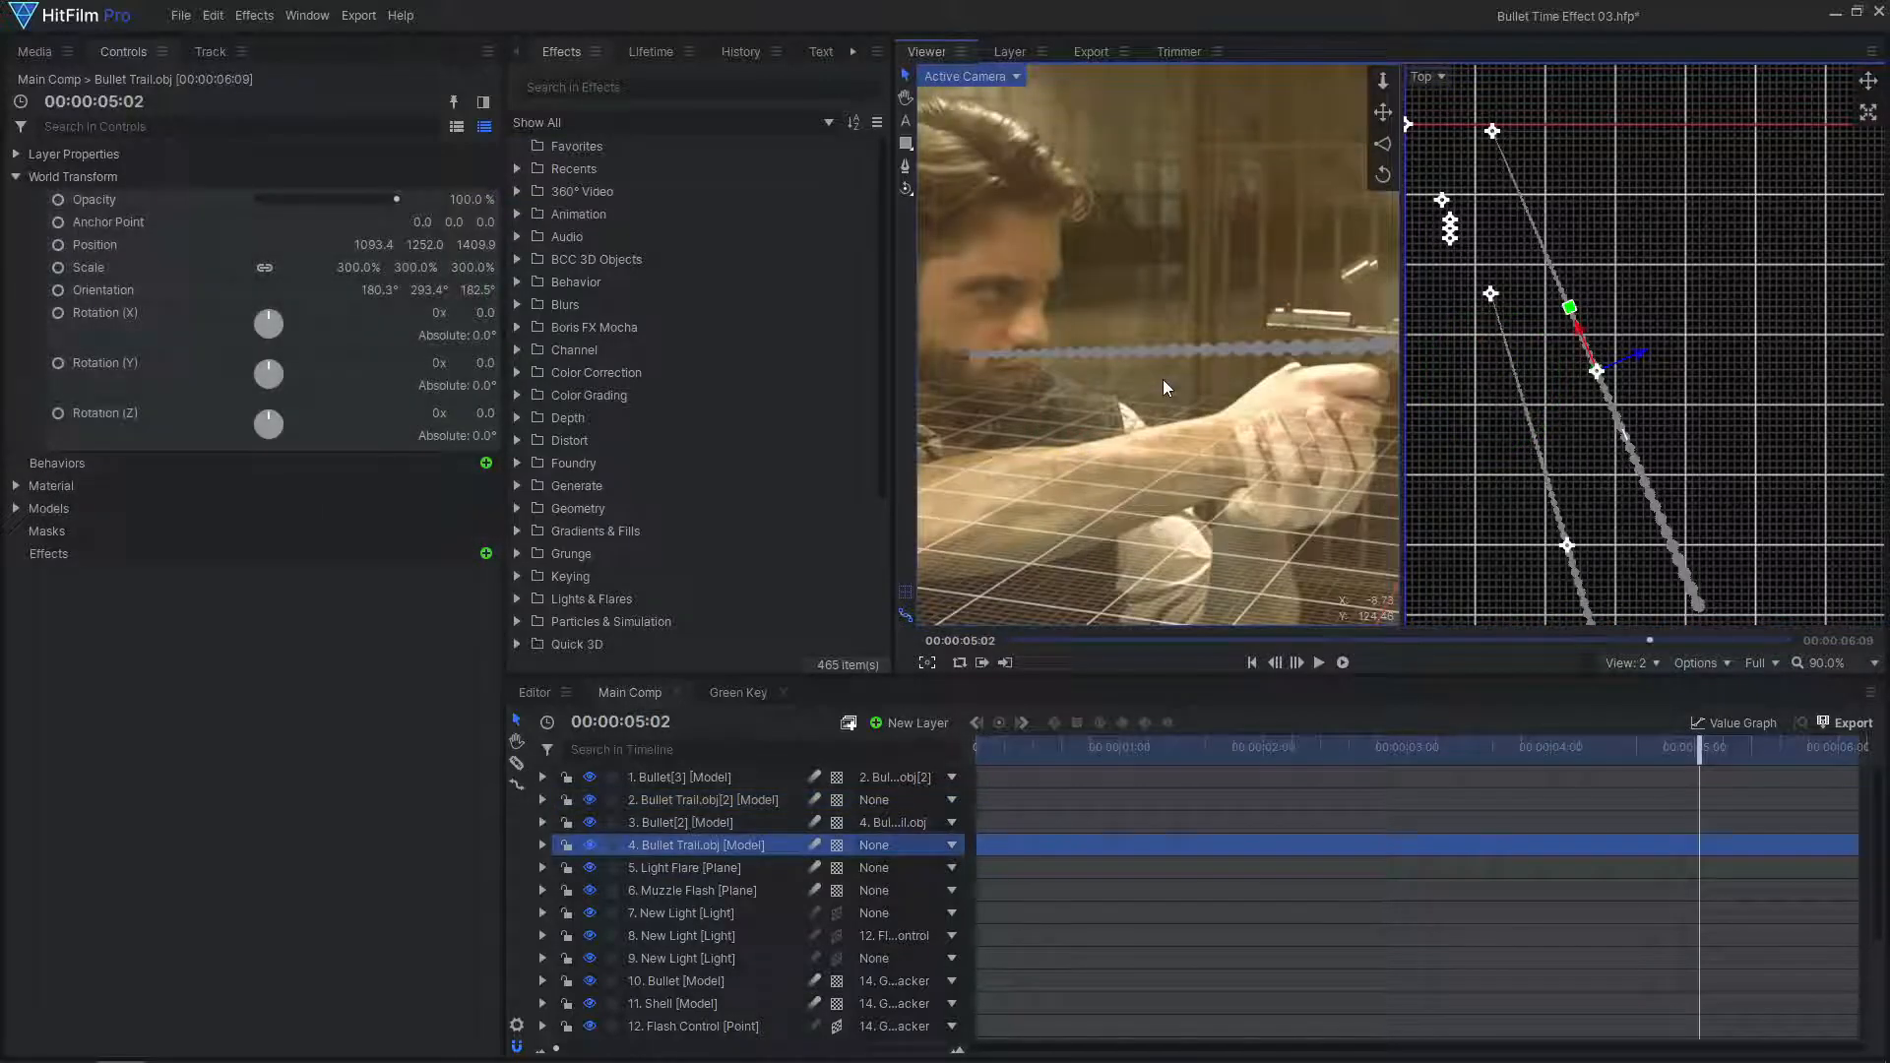
Add a Set Matte effect to Bullet Trail.obj with Green Key as Source Layer and Blend set to Subtract
click(487, 554)
text(Set)
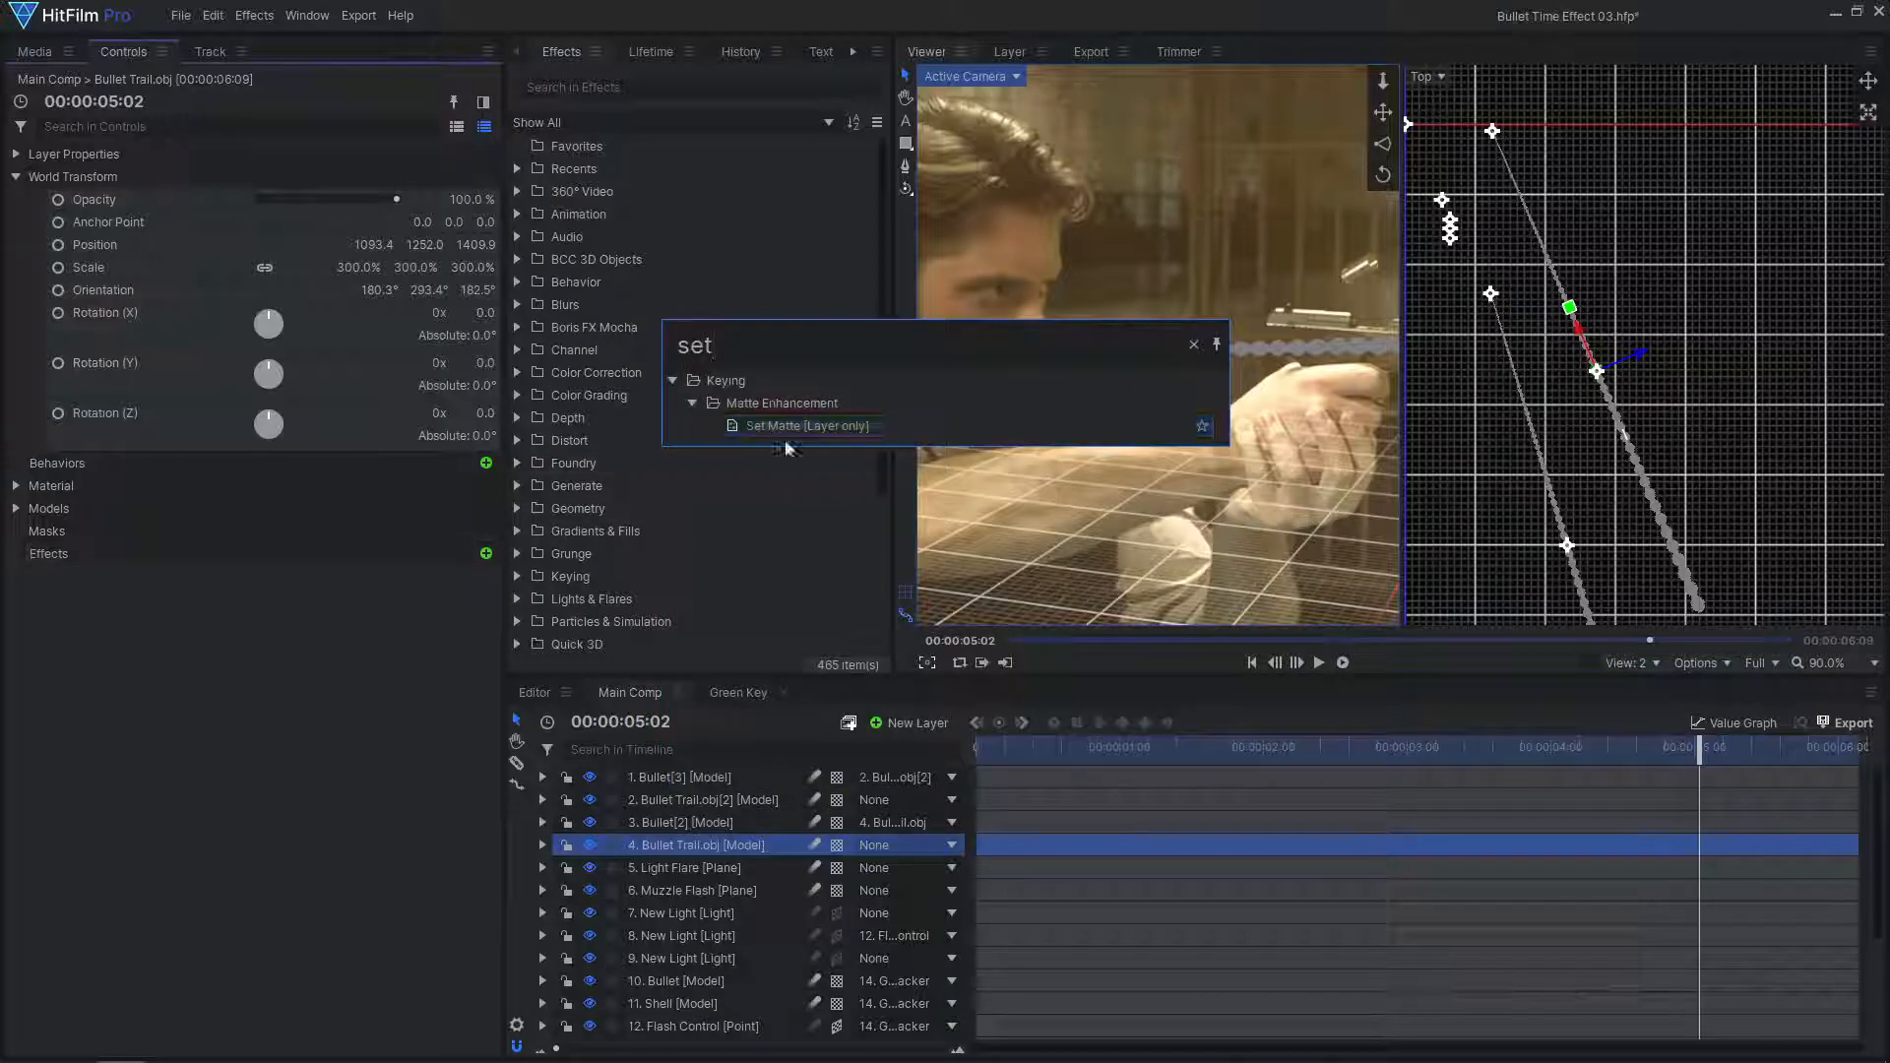
double_click(805, 427)
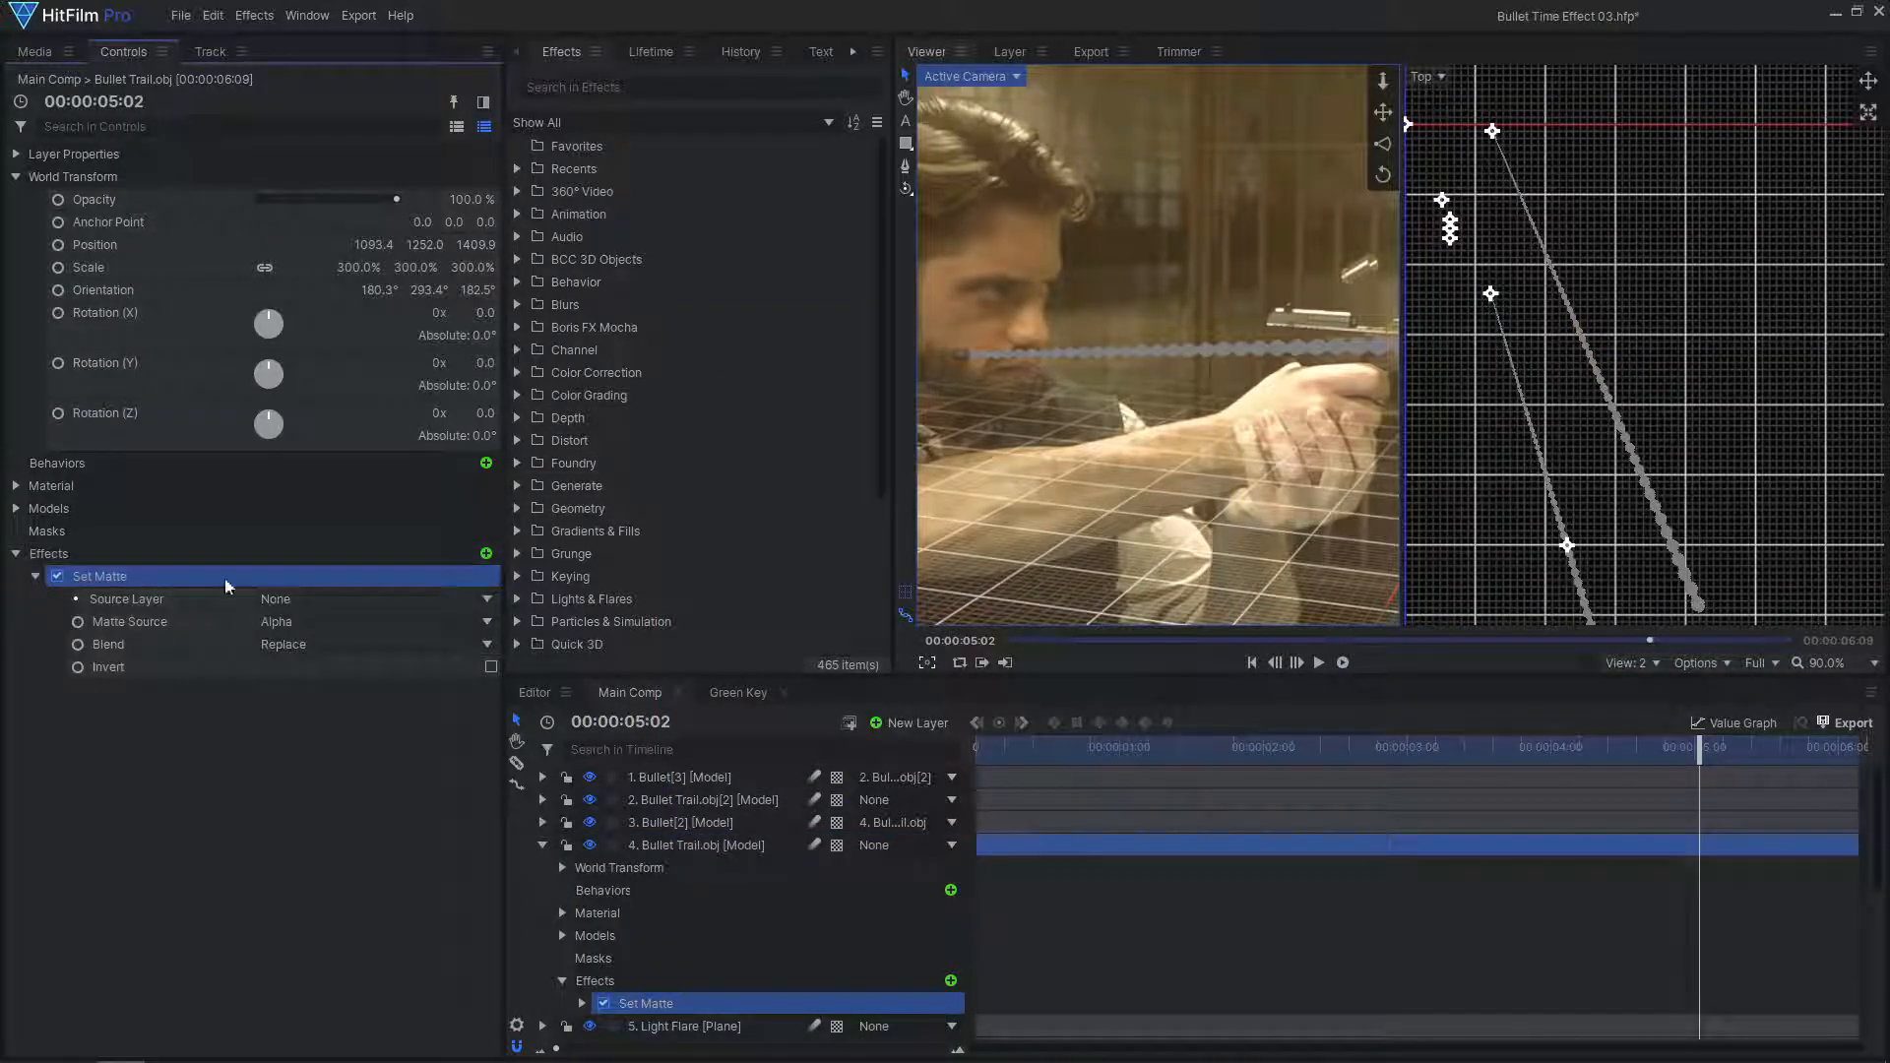
click(315, 601)
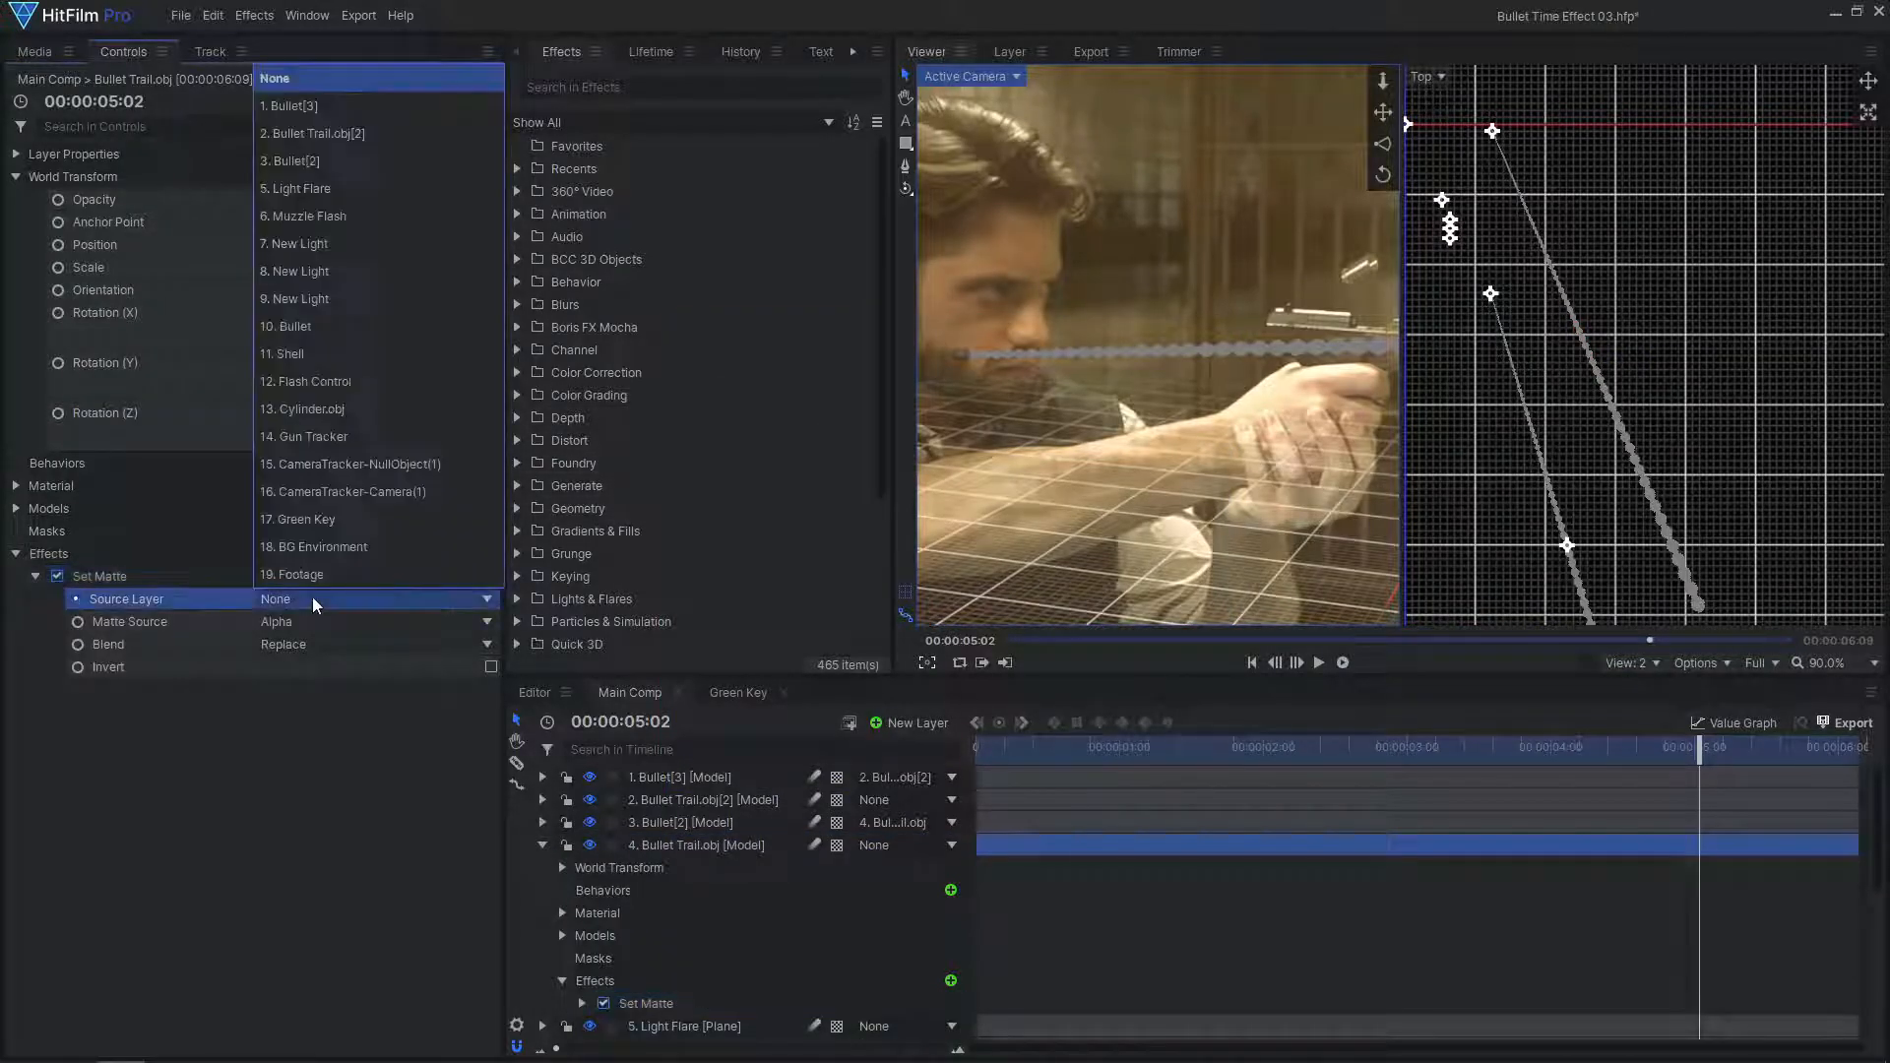
click(317, 519)
click(323, 644)
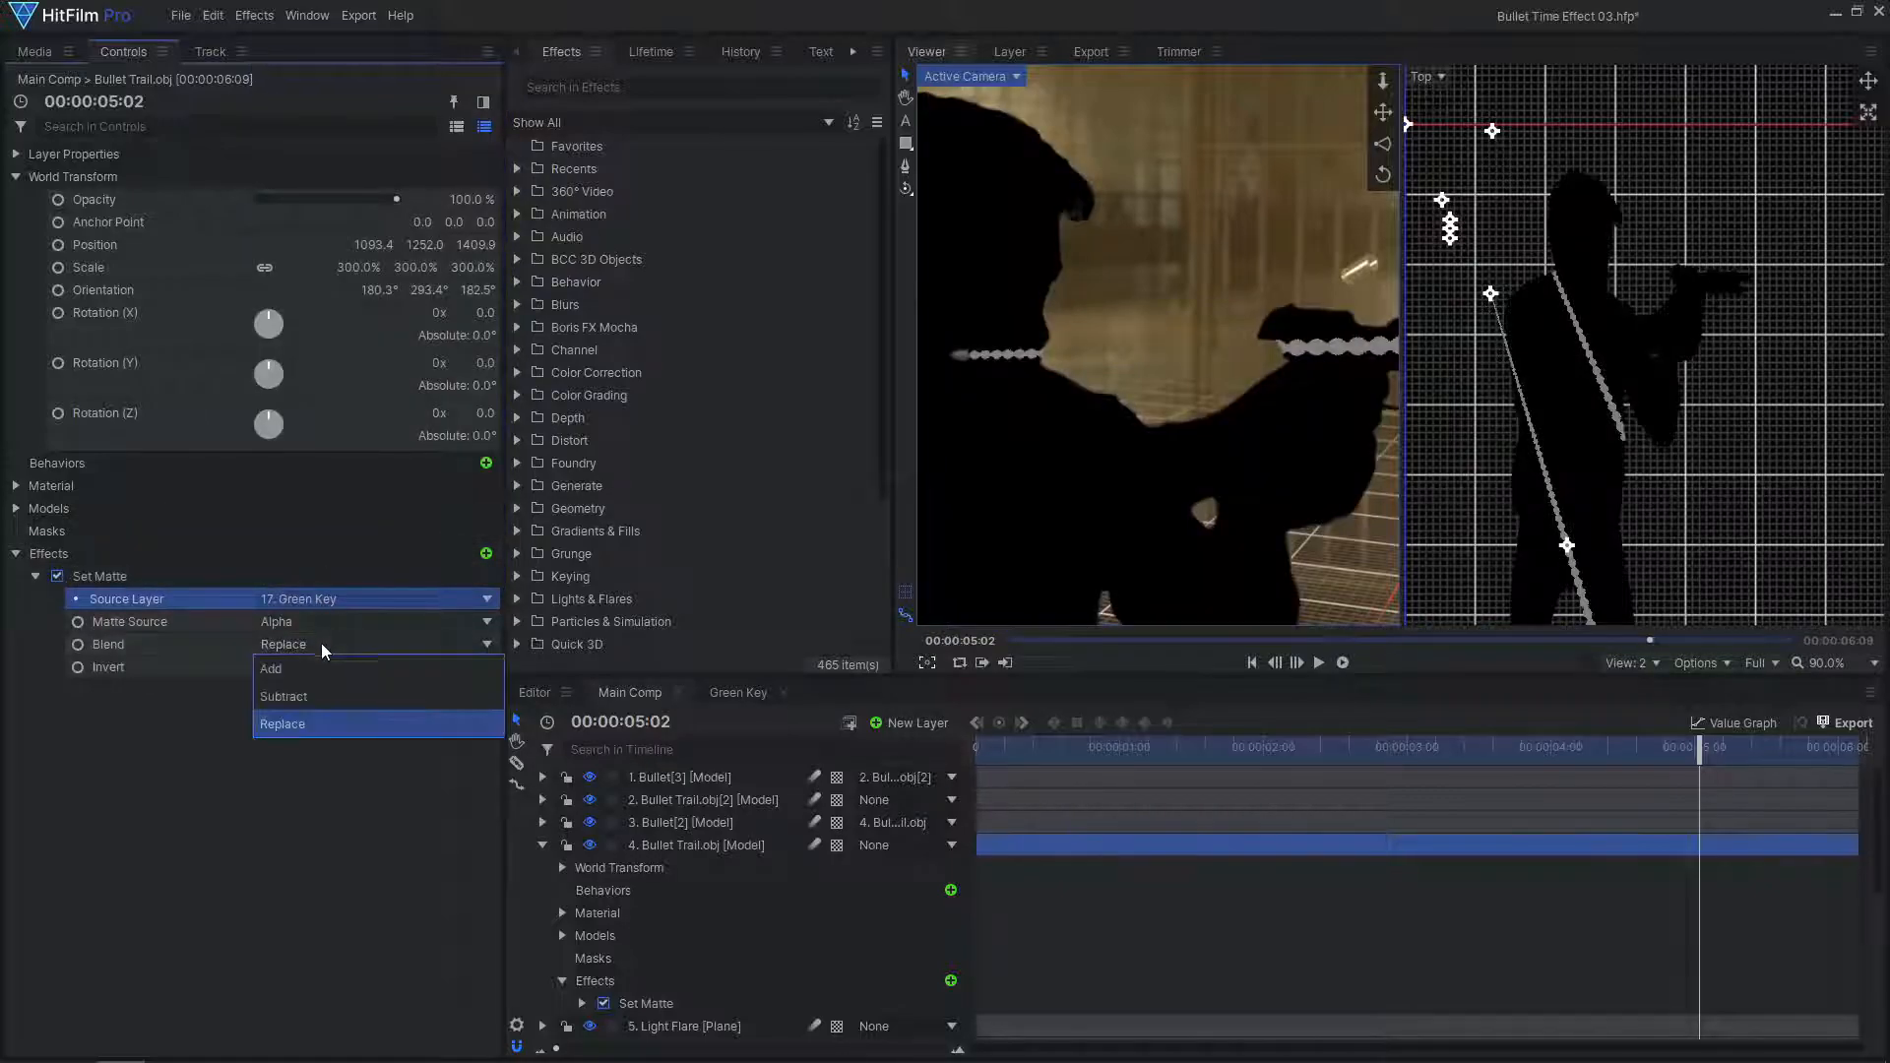
click(305, 695)
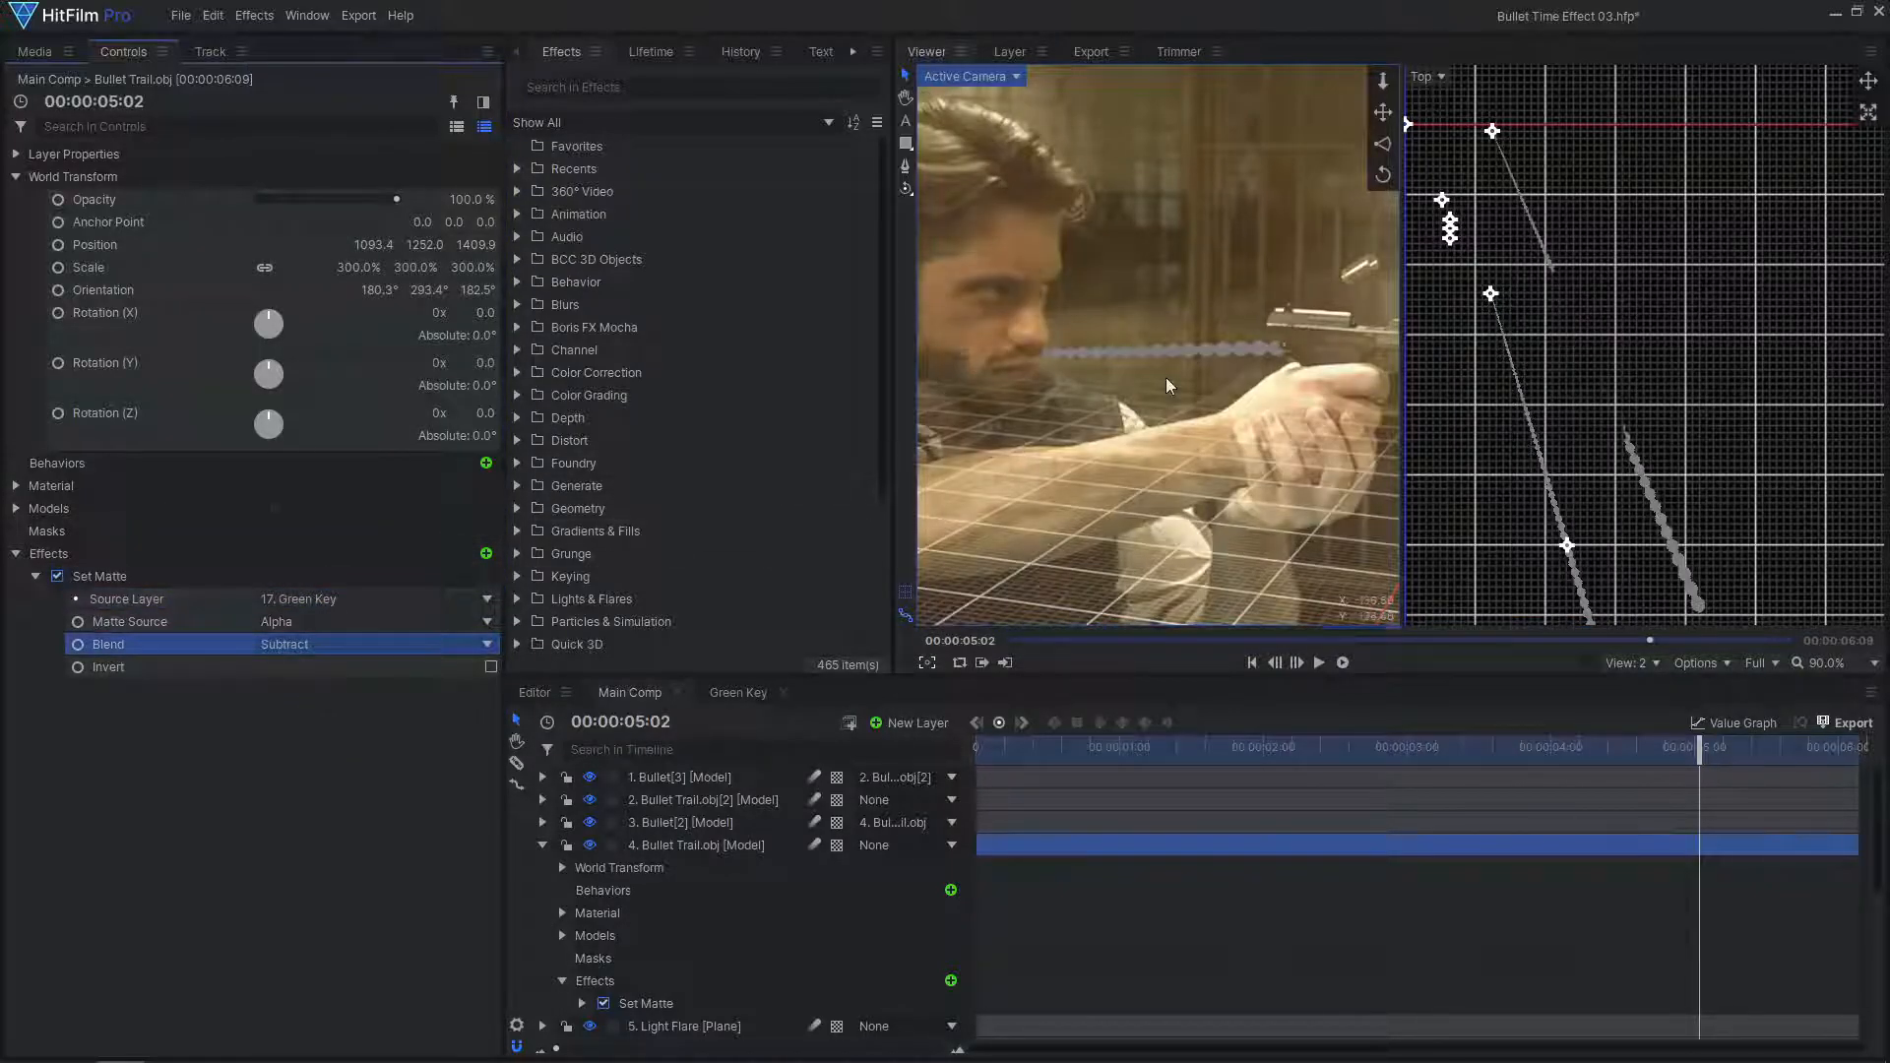
Copy the Set Matte effect from Bullet Trail.obj and paste it onto the Bullet[2] layer
click(98, 577)
right_click(172, 580)
click(204, 605)
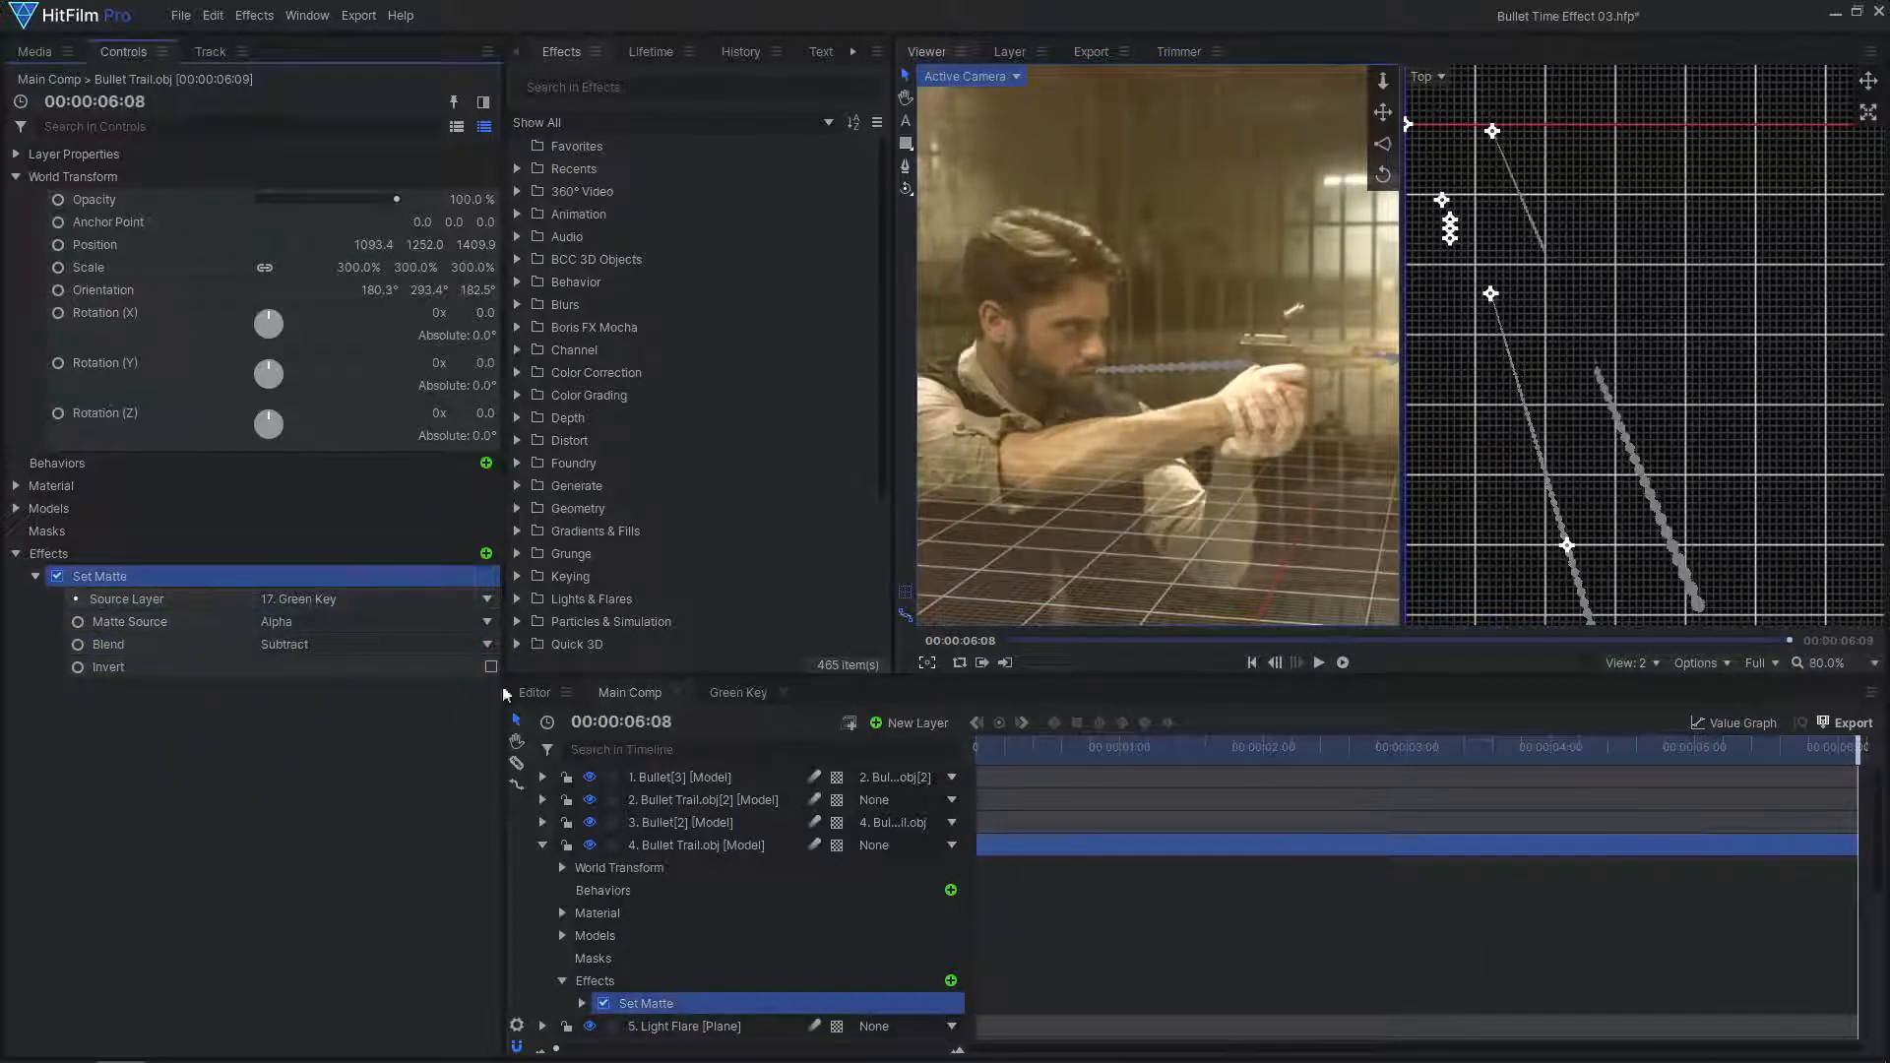
click(734, 823)
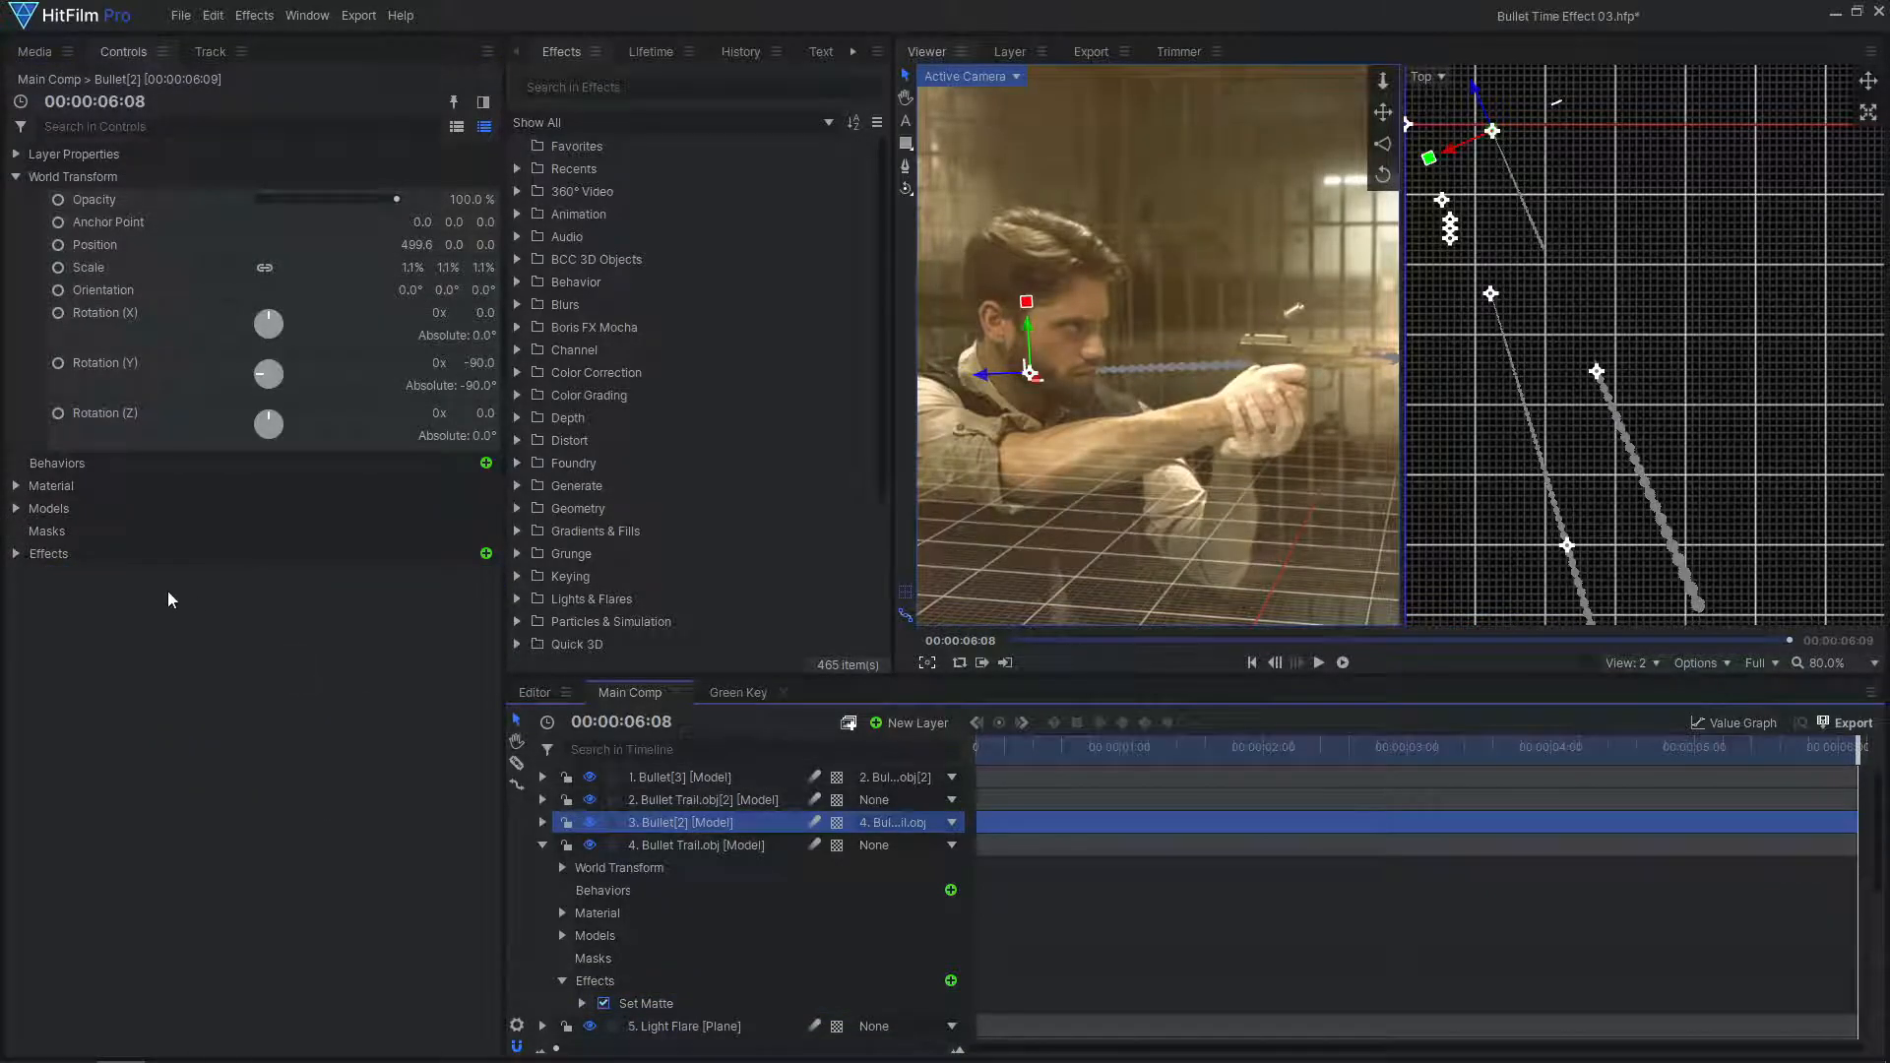
right_click(63, 553)
click(104, 561)
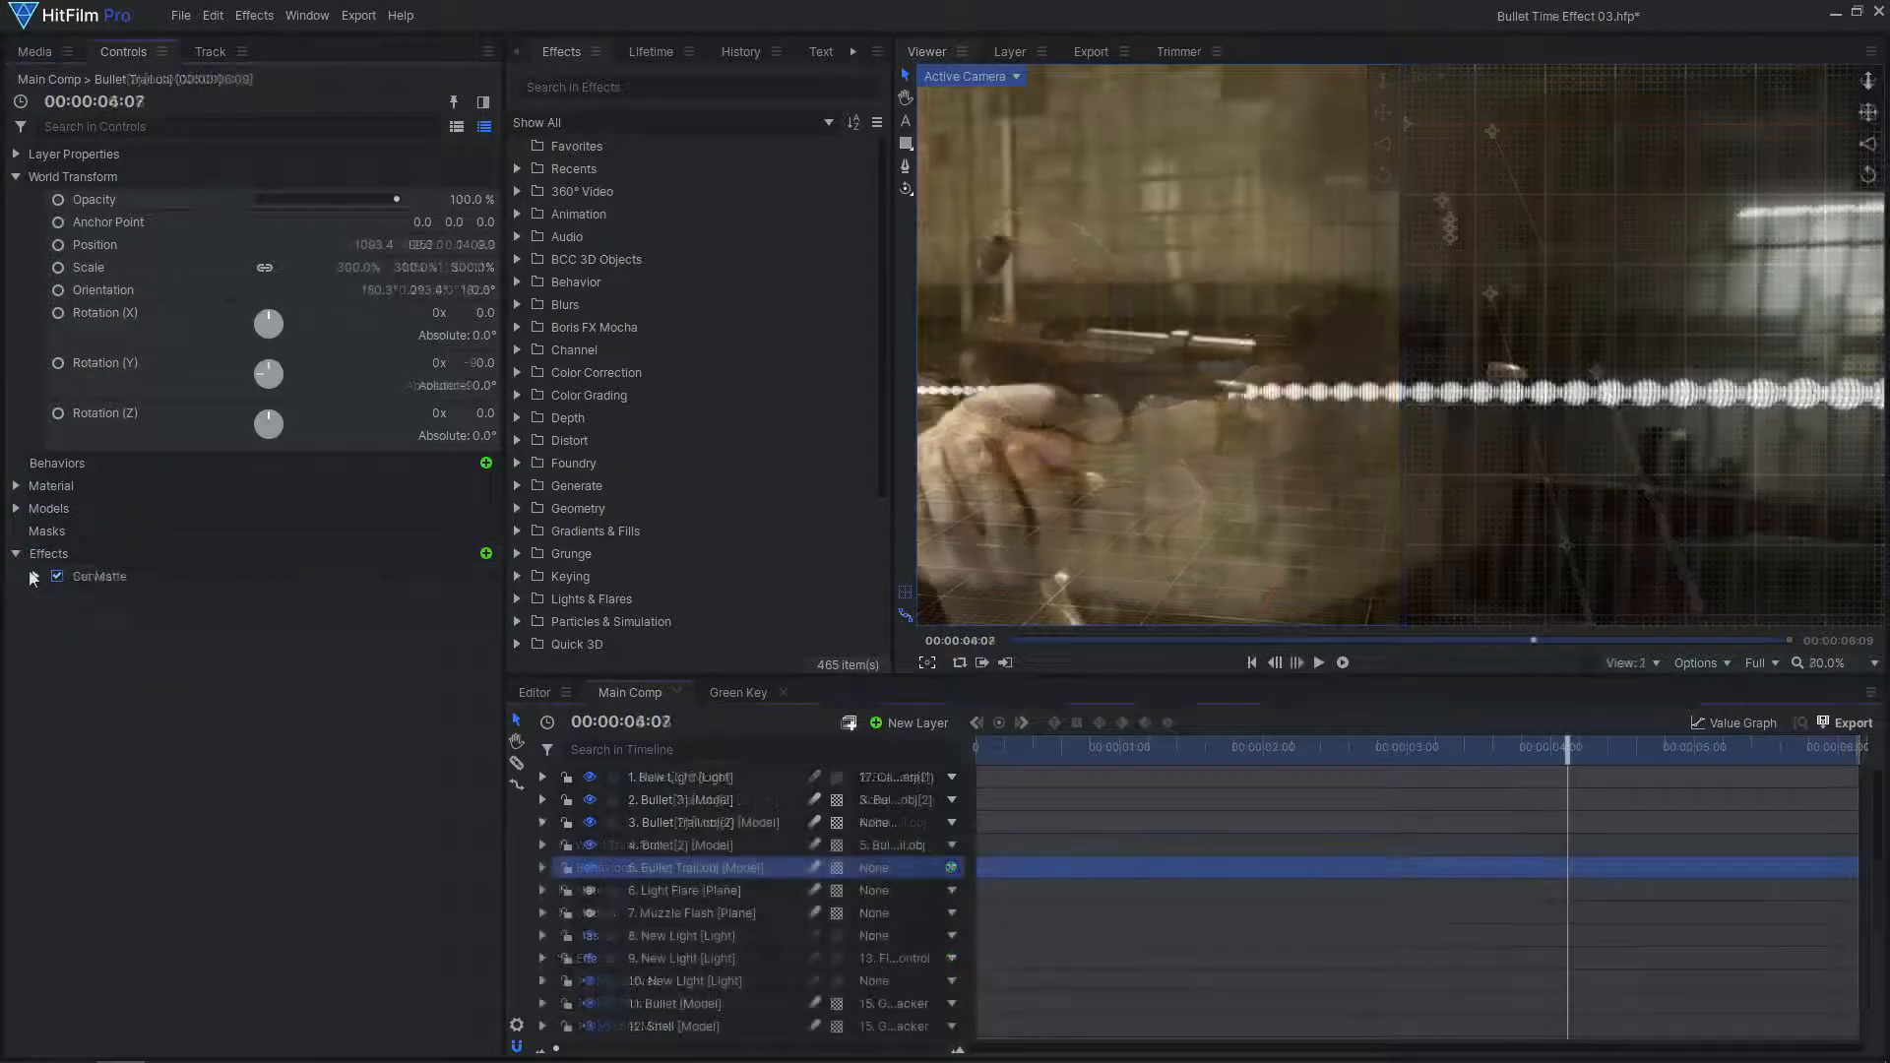
Paste a second Set Matte effect onto Bullet Trail.obj and set its Source Layer to the Bullet layer
key(ctrl+v)
click(35, 600)
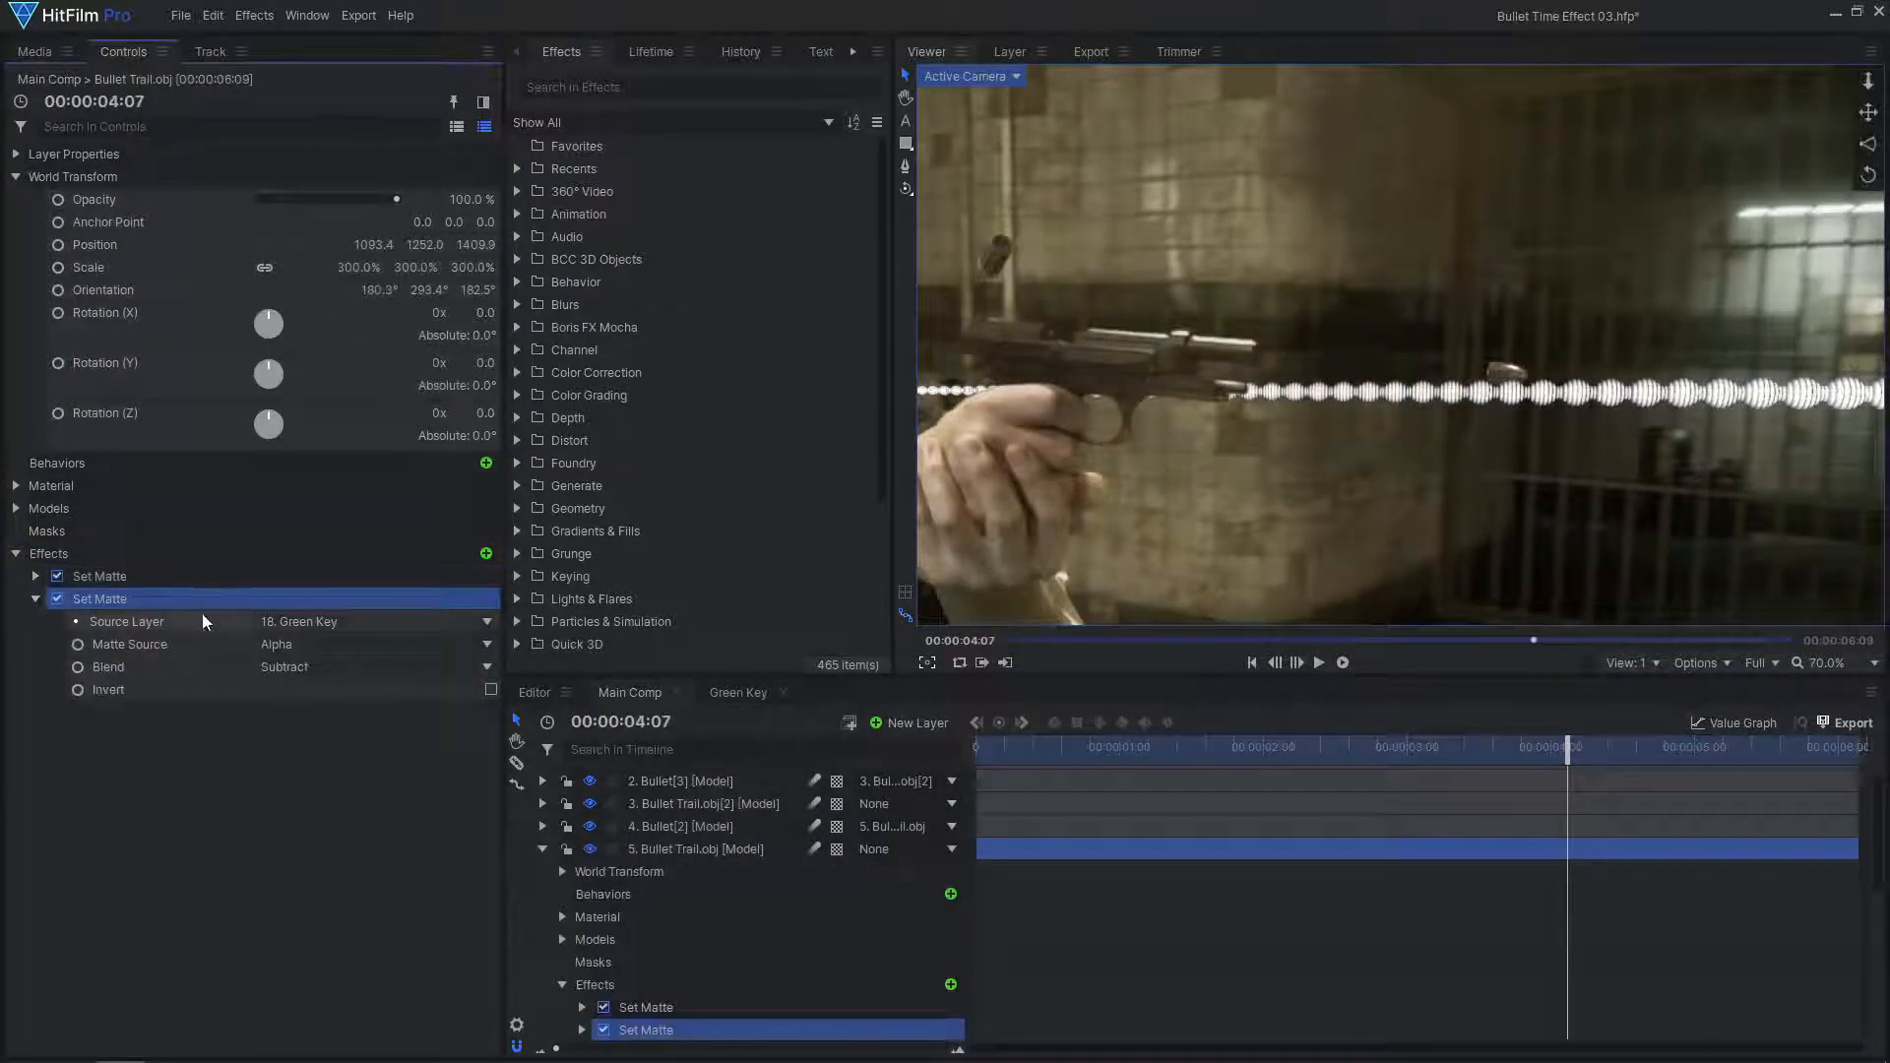
click(382, 622)
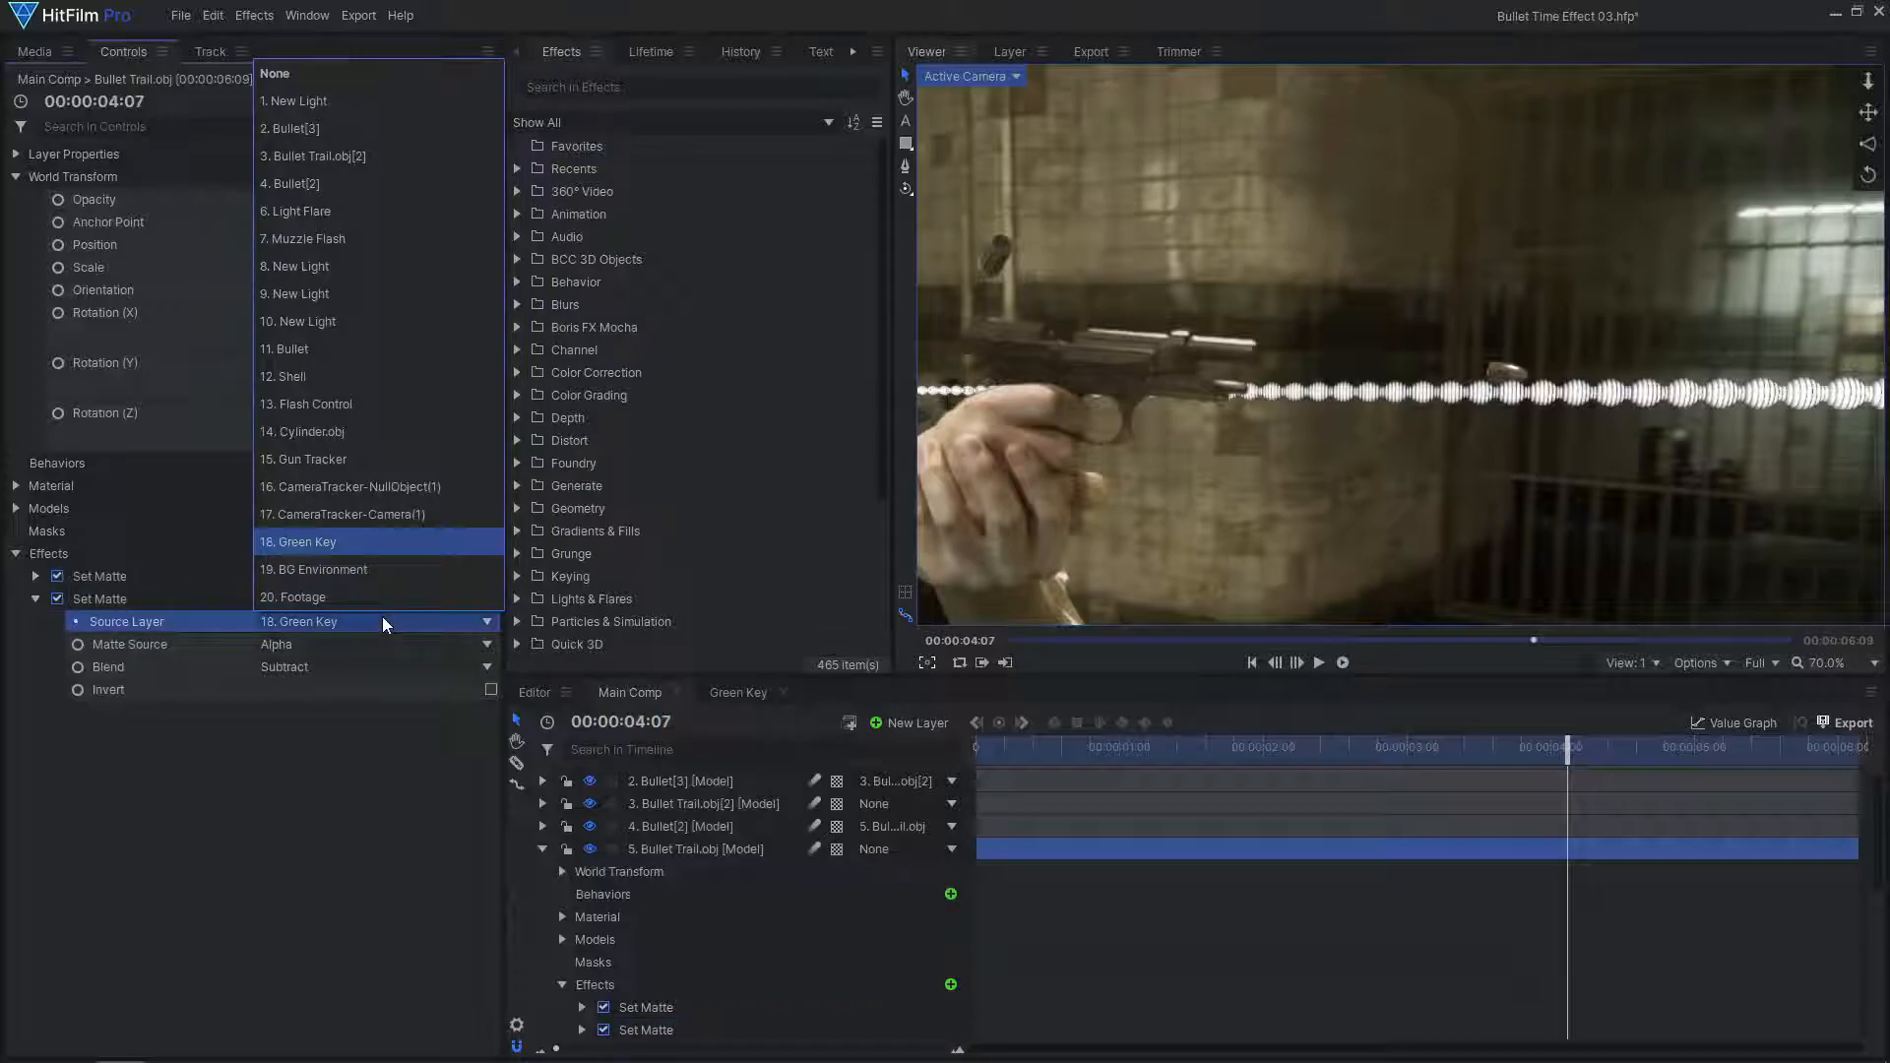
click(351, 351)
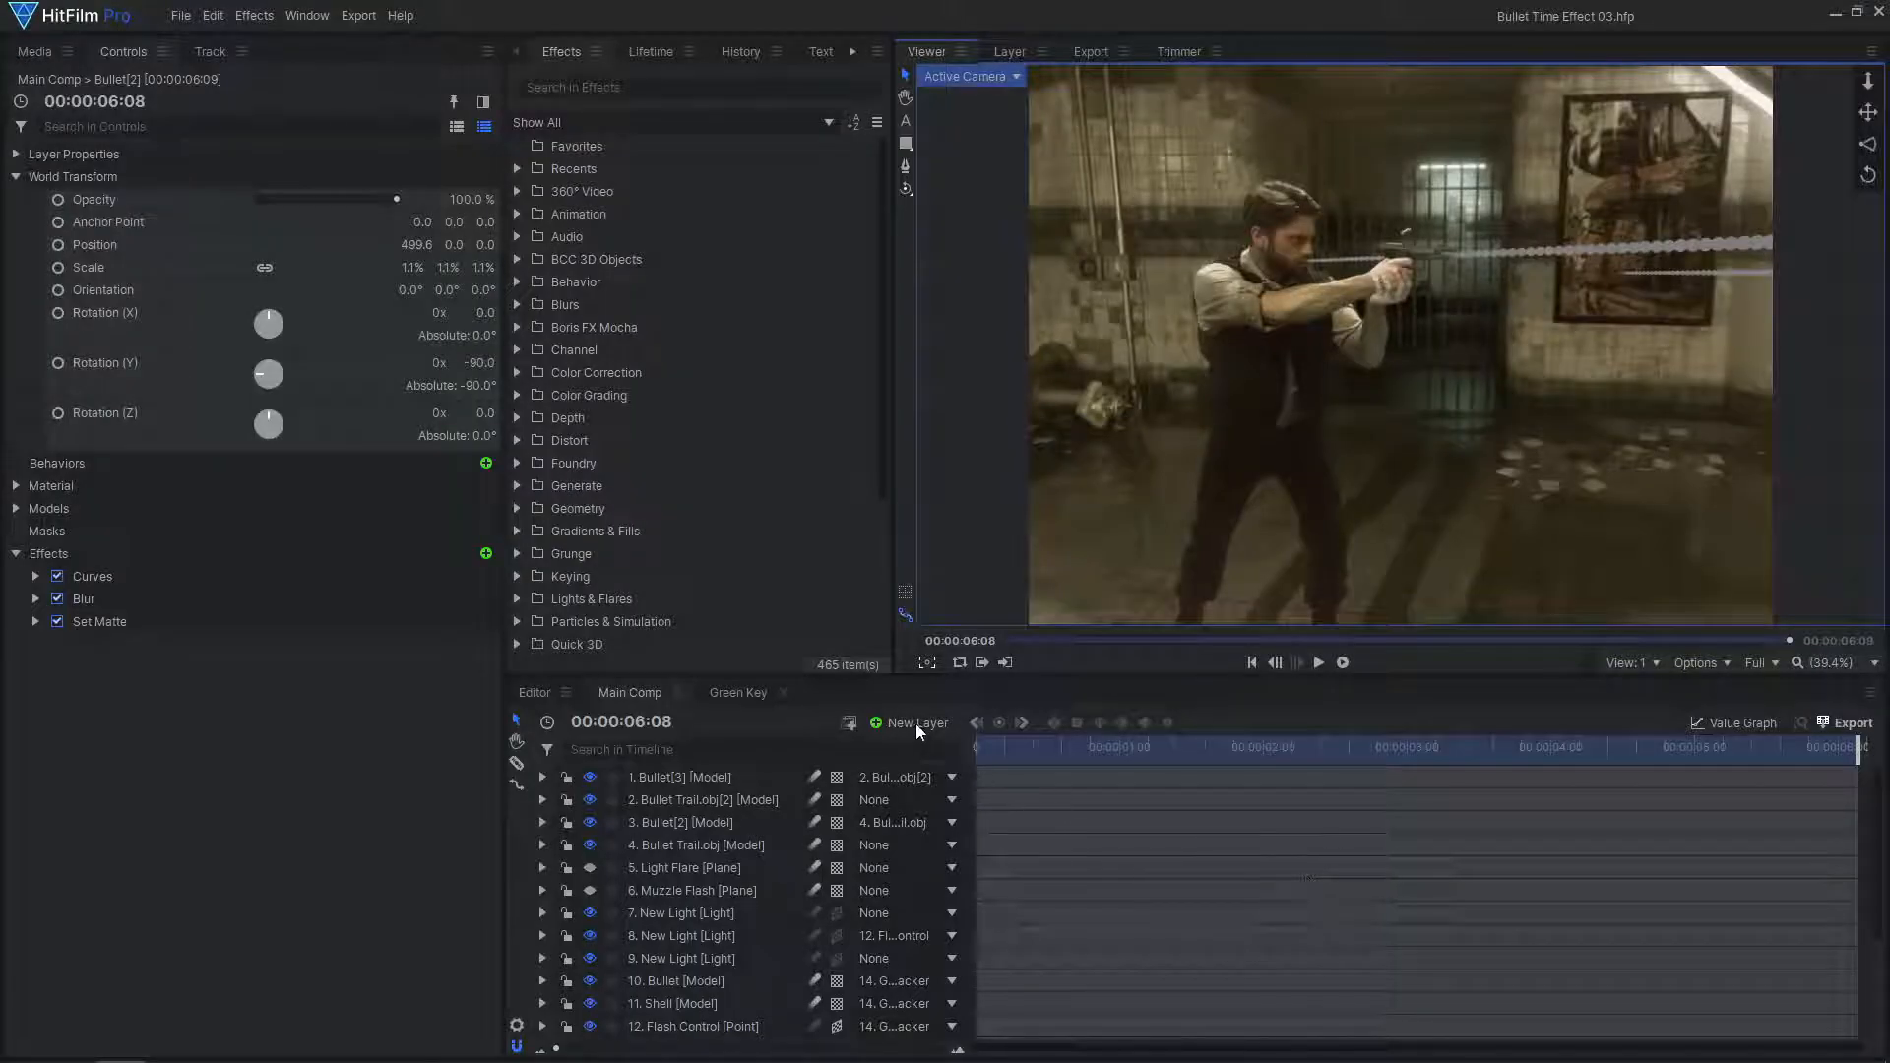
Add a new light layer, set its Type to Spot, and parent it to CameraTracker-Camera(1)
click(916, 723)
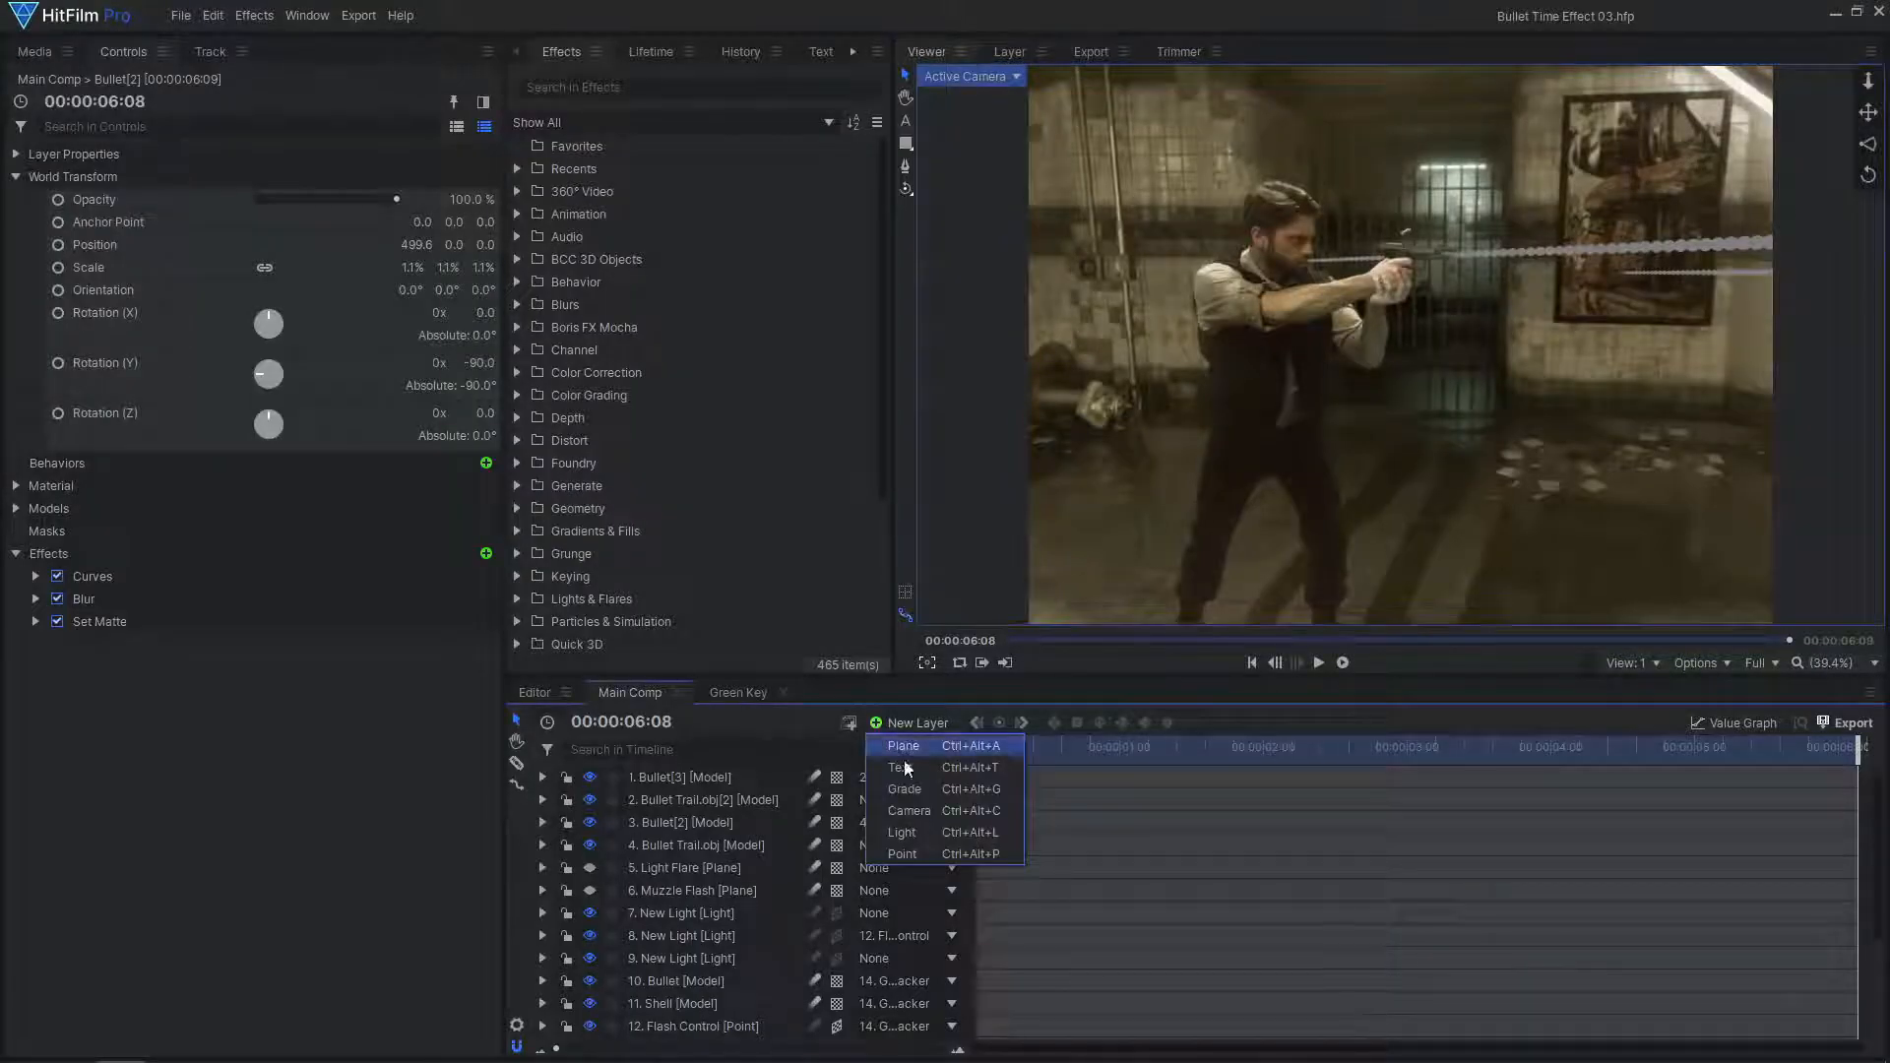
click(904, 829)
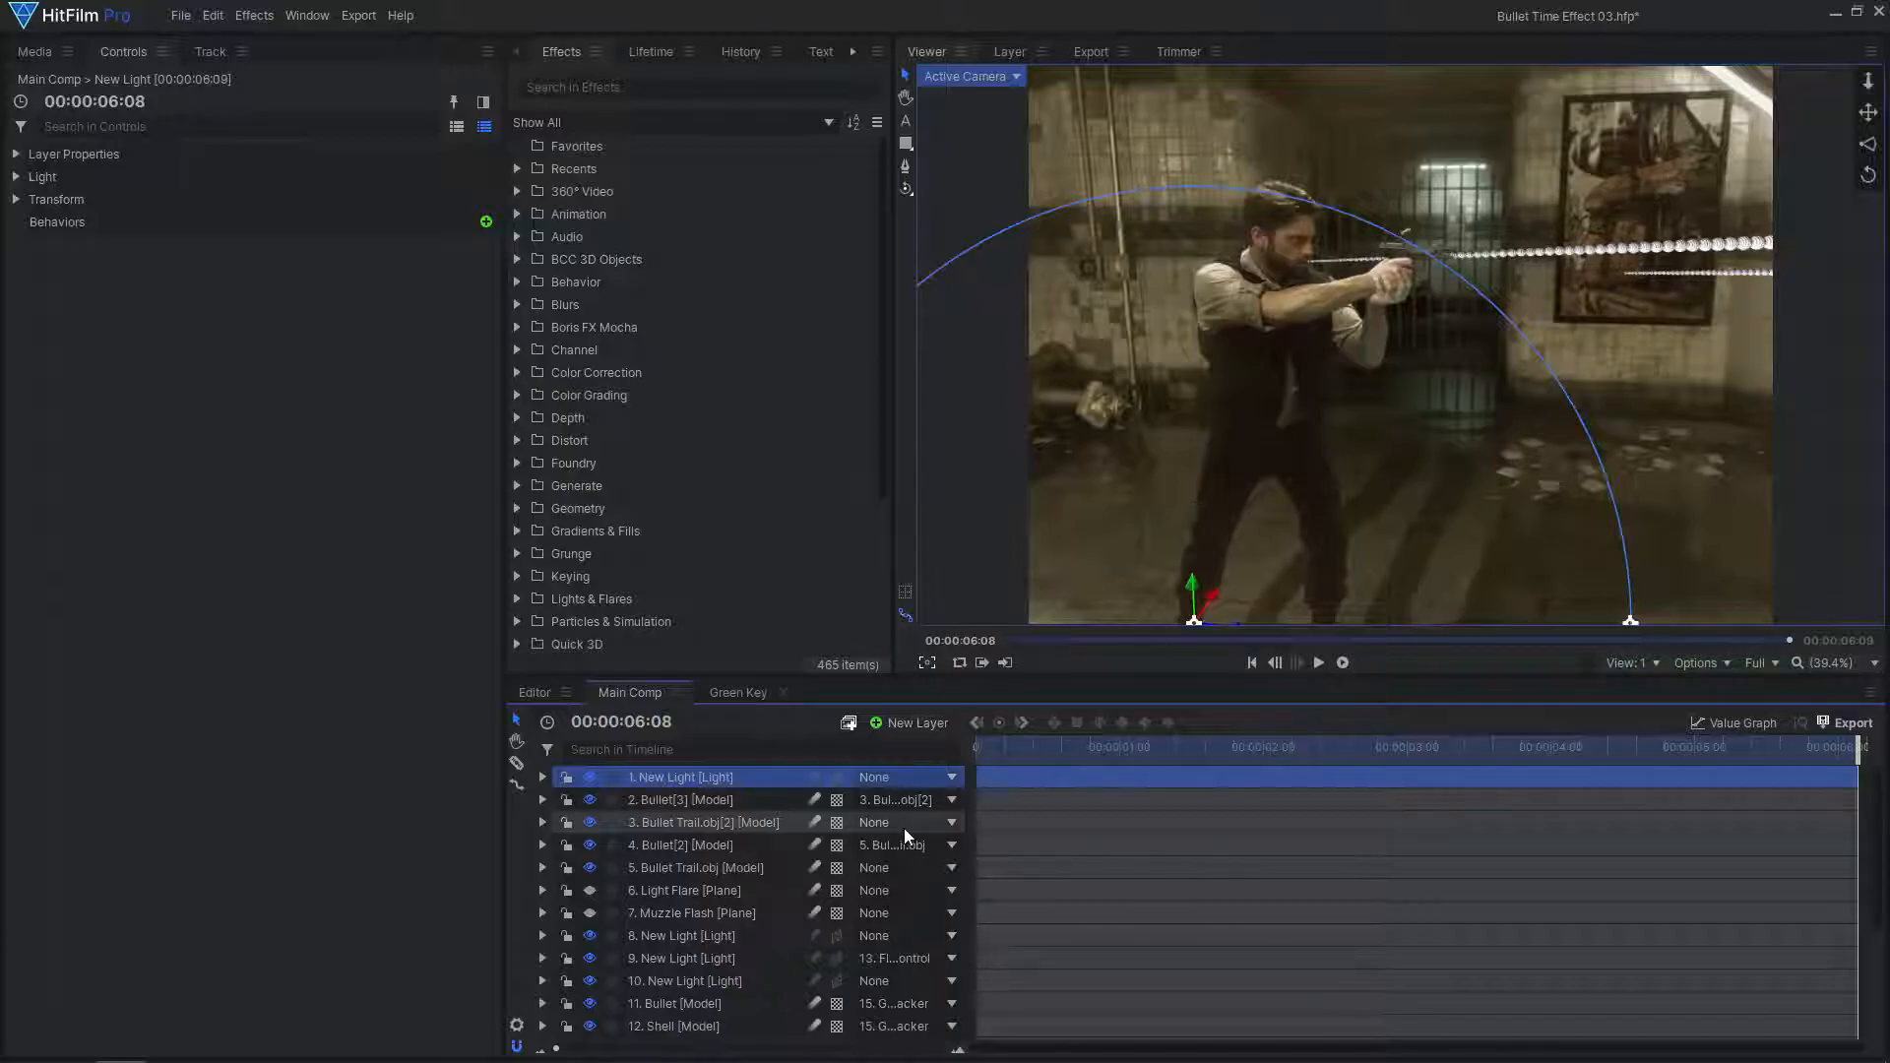
click(16, 177)
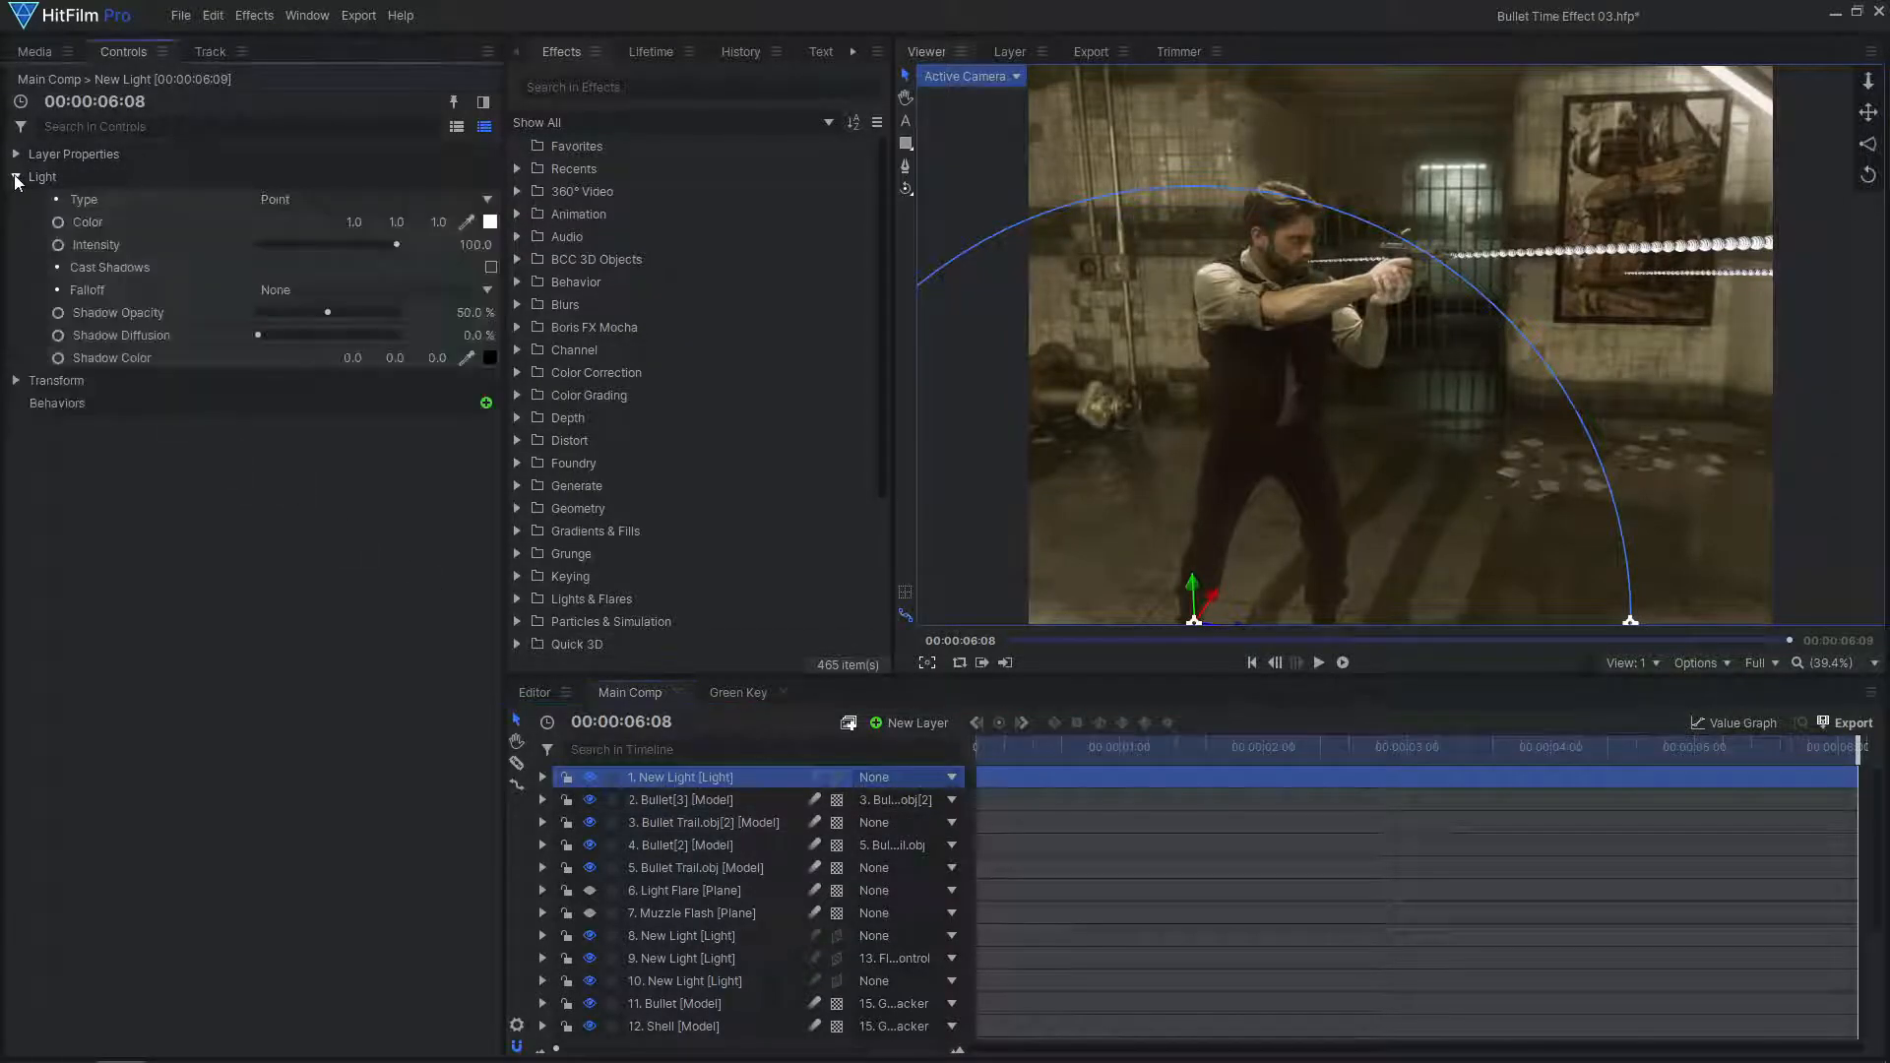
click(293, 199)
click(280, 276)
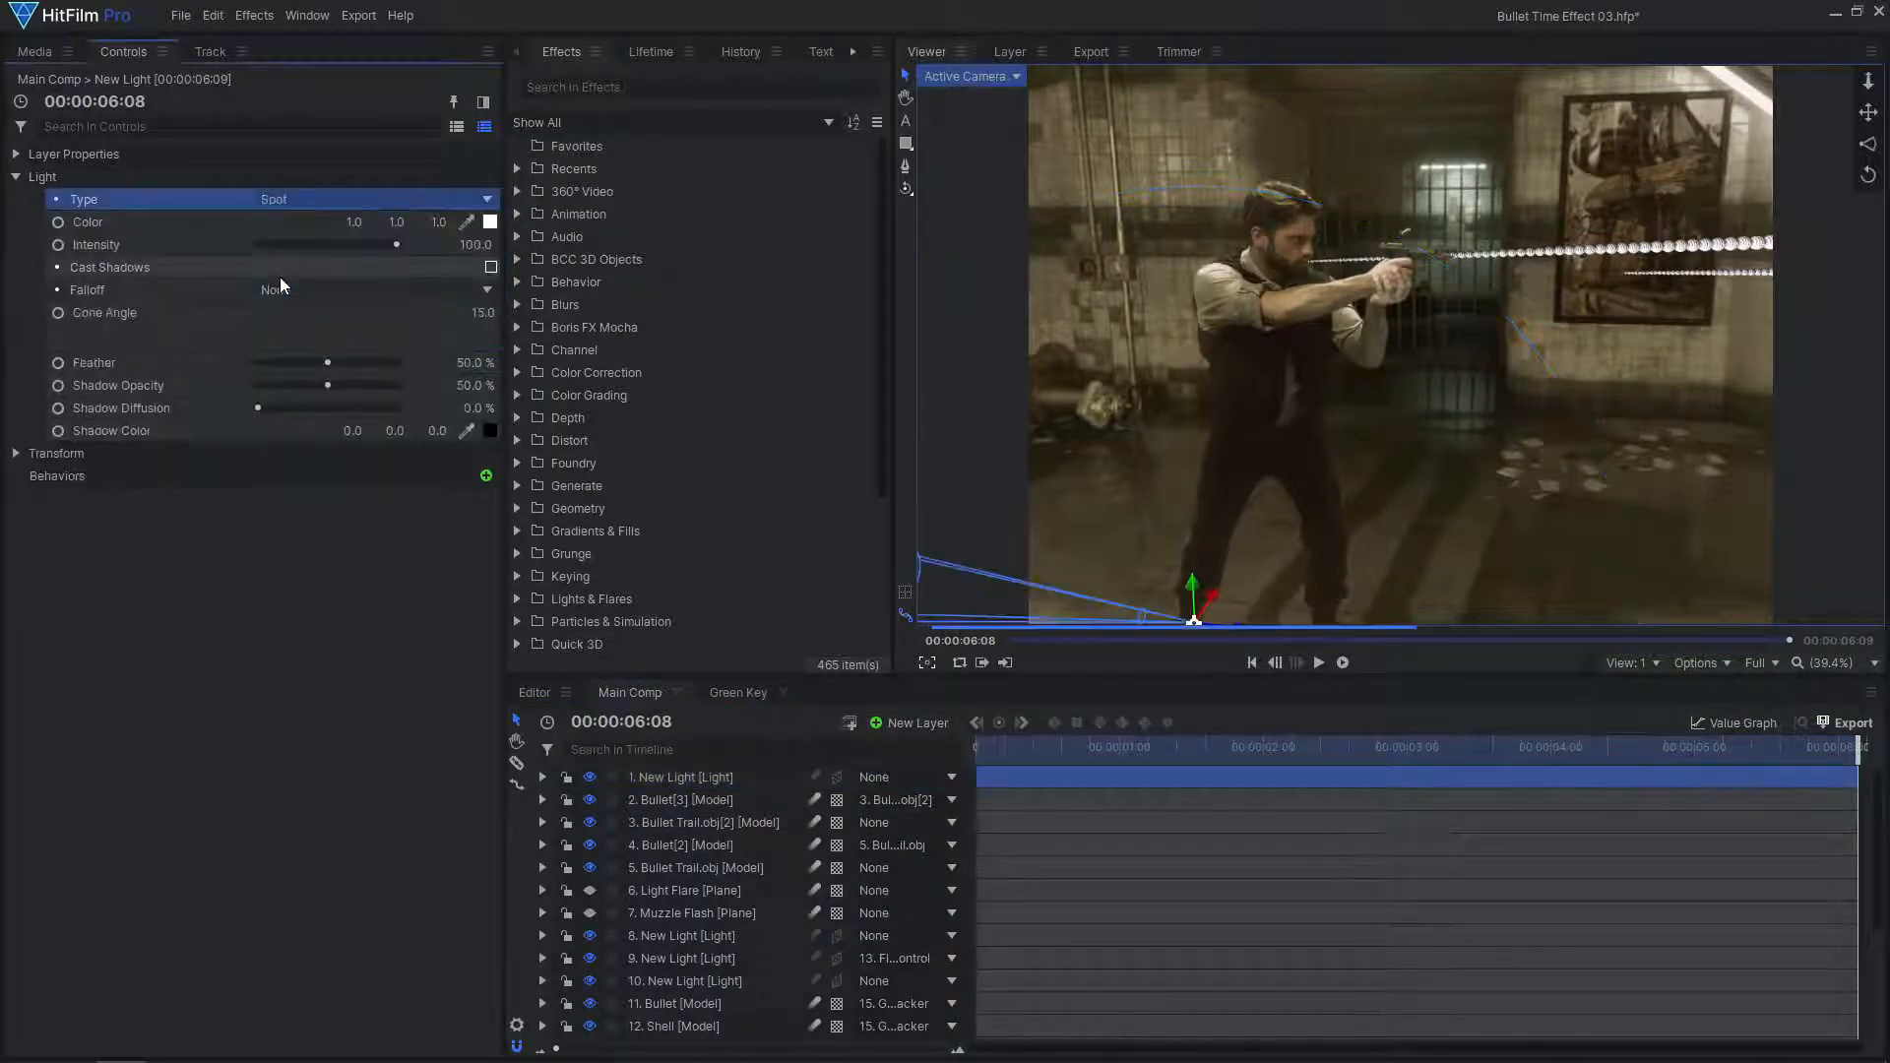
click(896, 777)
click(984, 663)
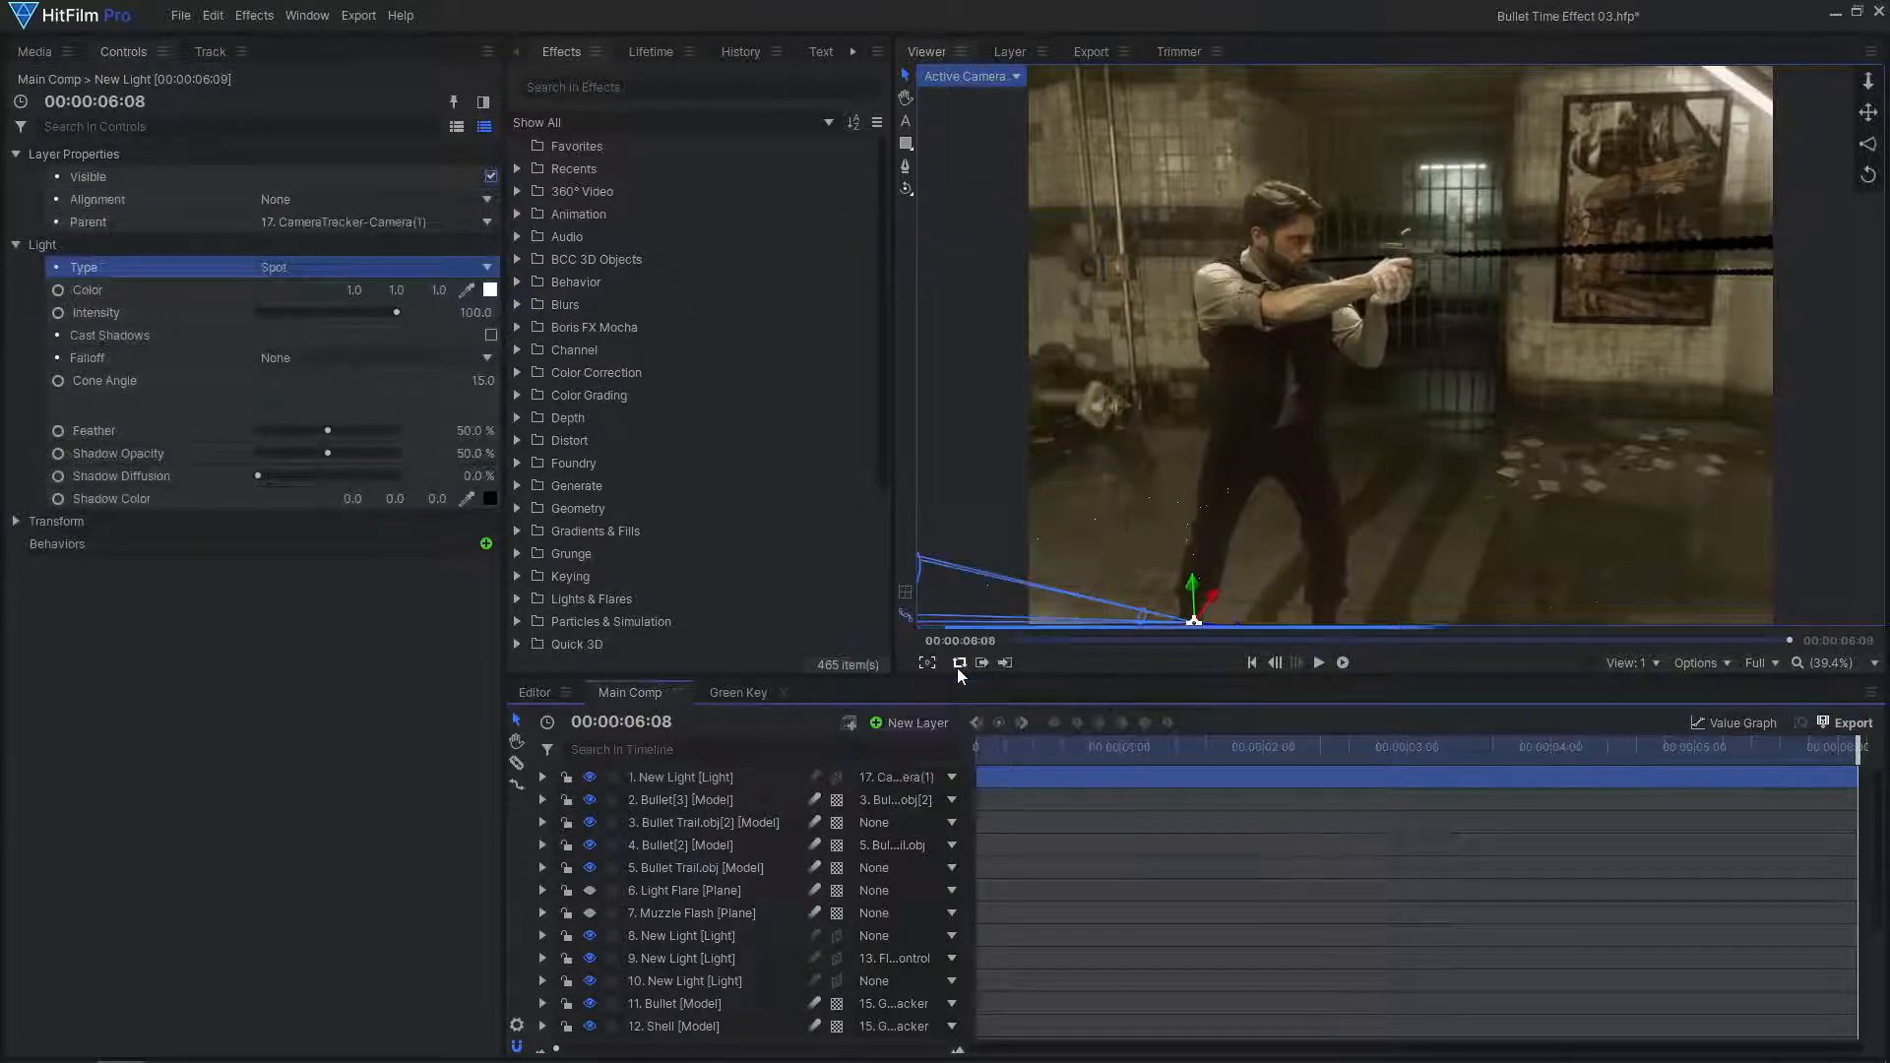
Set the spot light's position to 0, 0, 0 and reset its orientation so it aligns with the camera
click(16, 522)
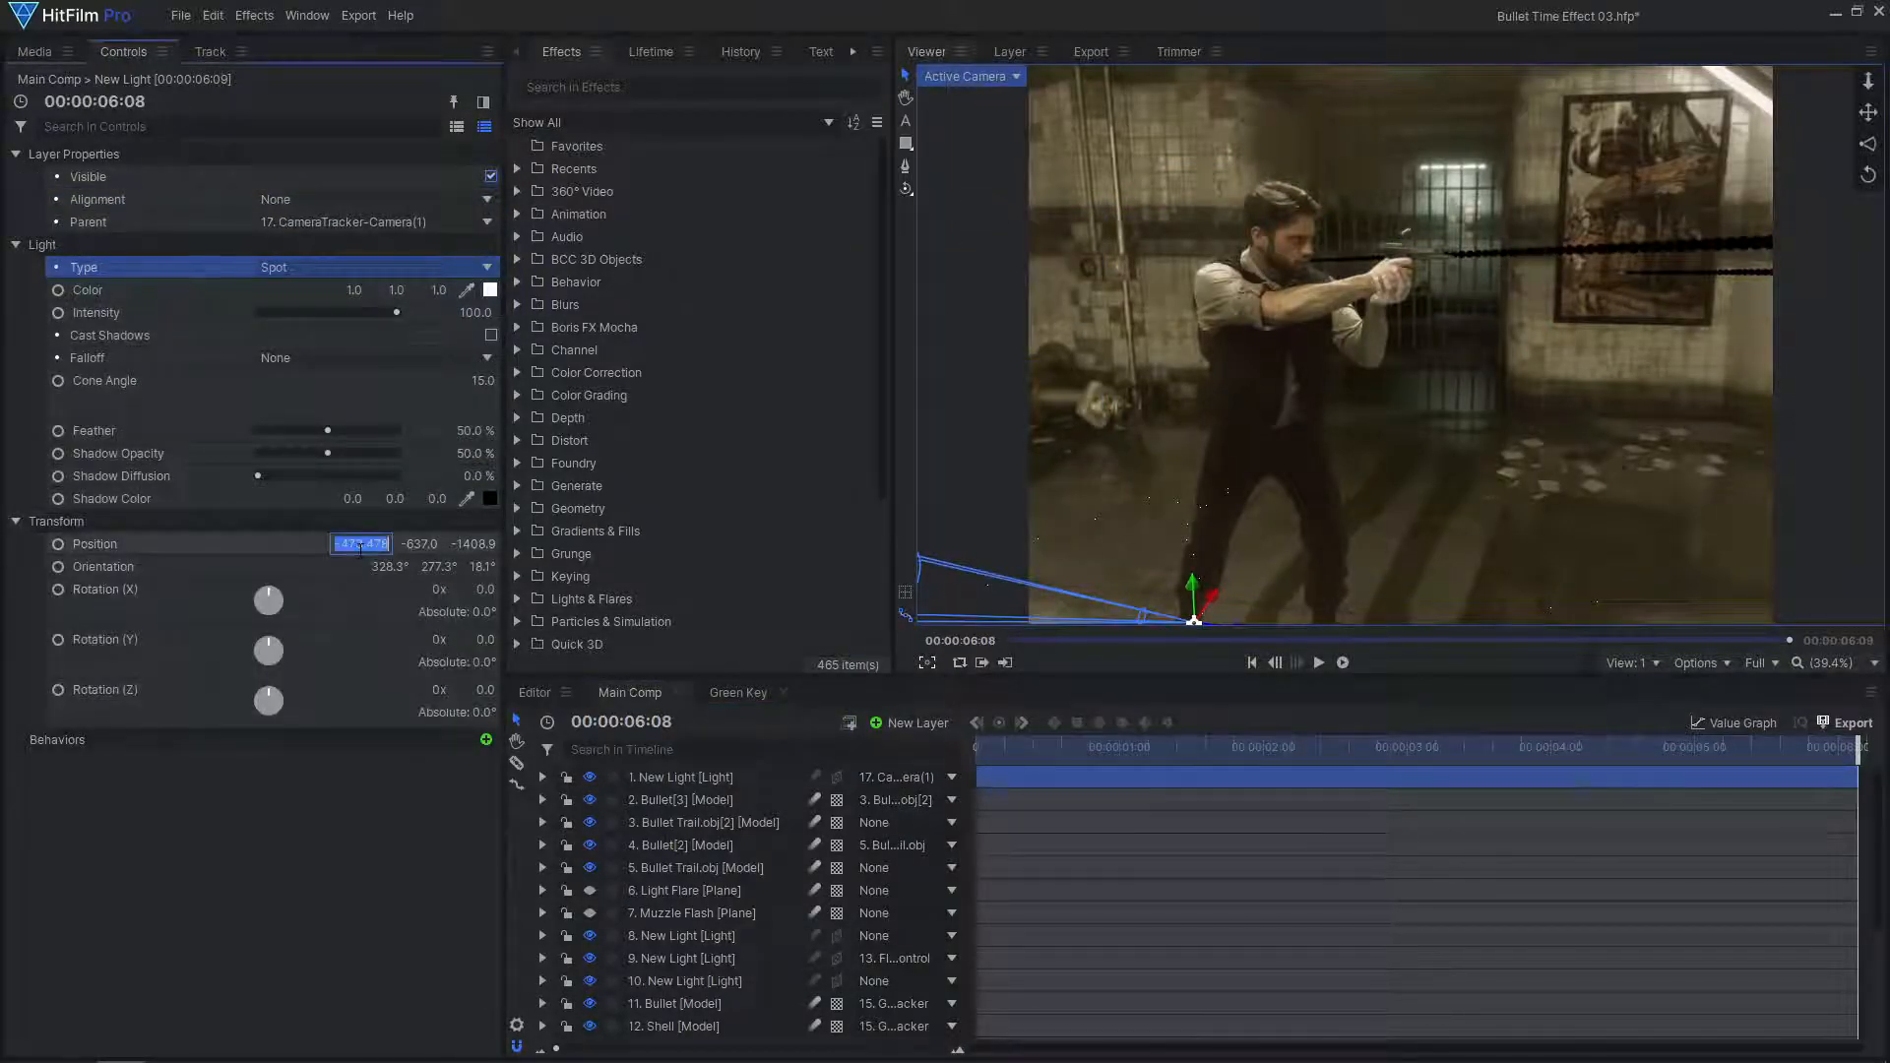
text(0)
key(Tab)
text(0)
key(Tab)
text(0)
key(Return)
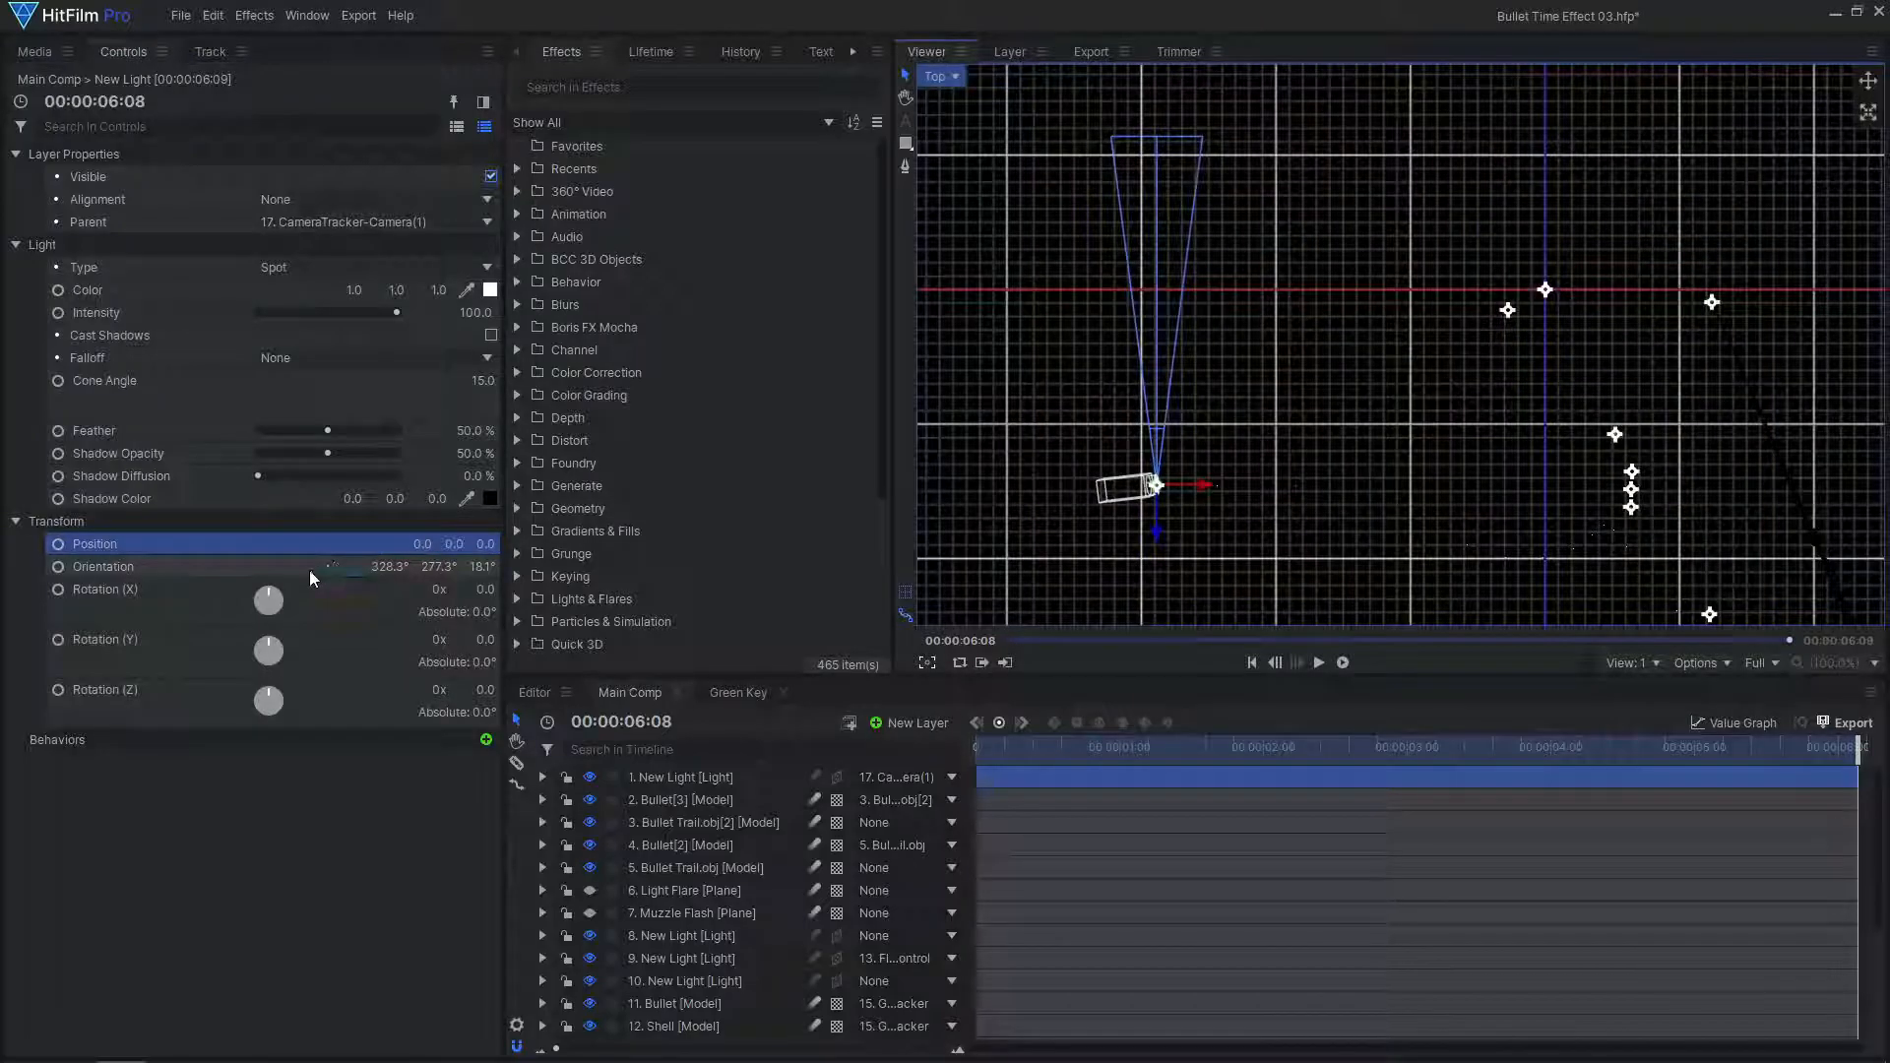
right_click(311, 575)
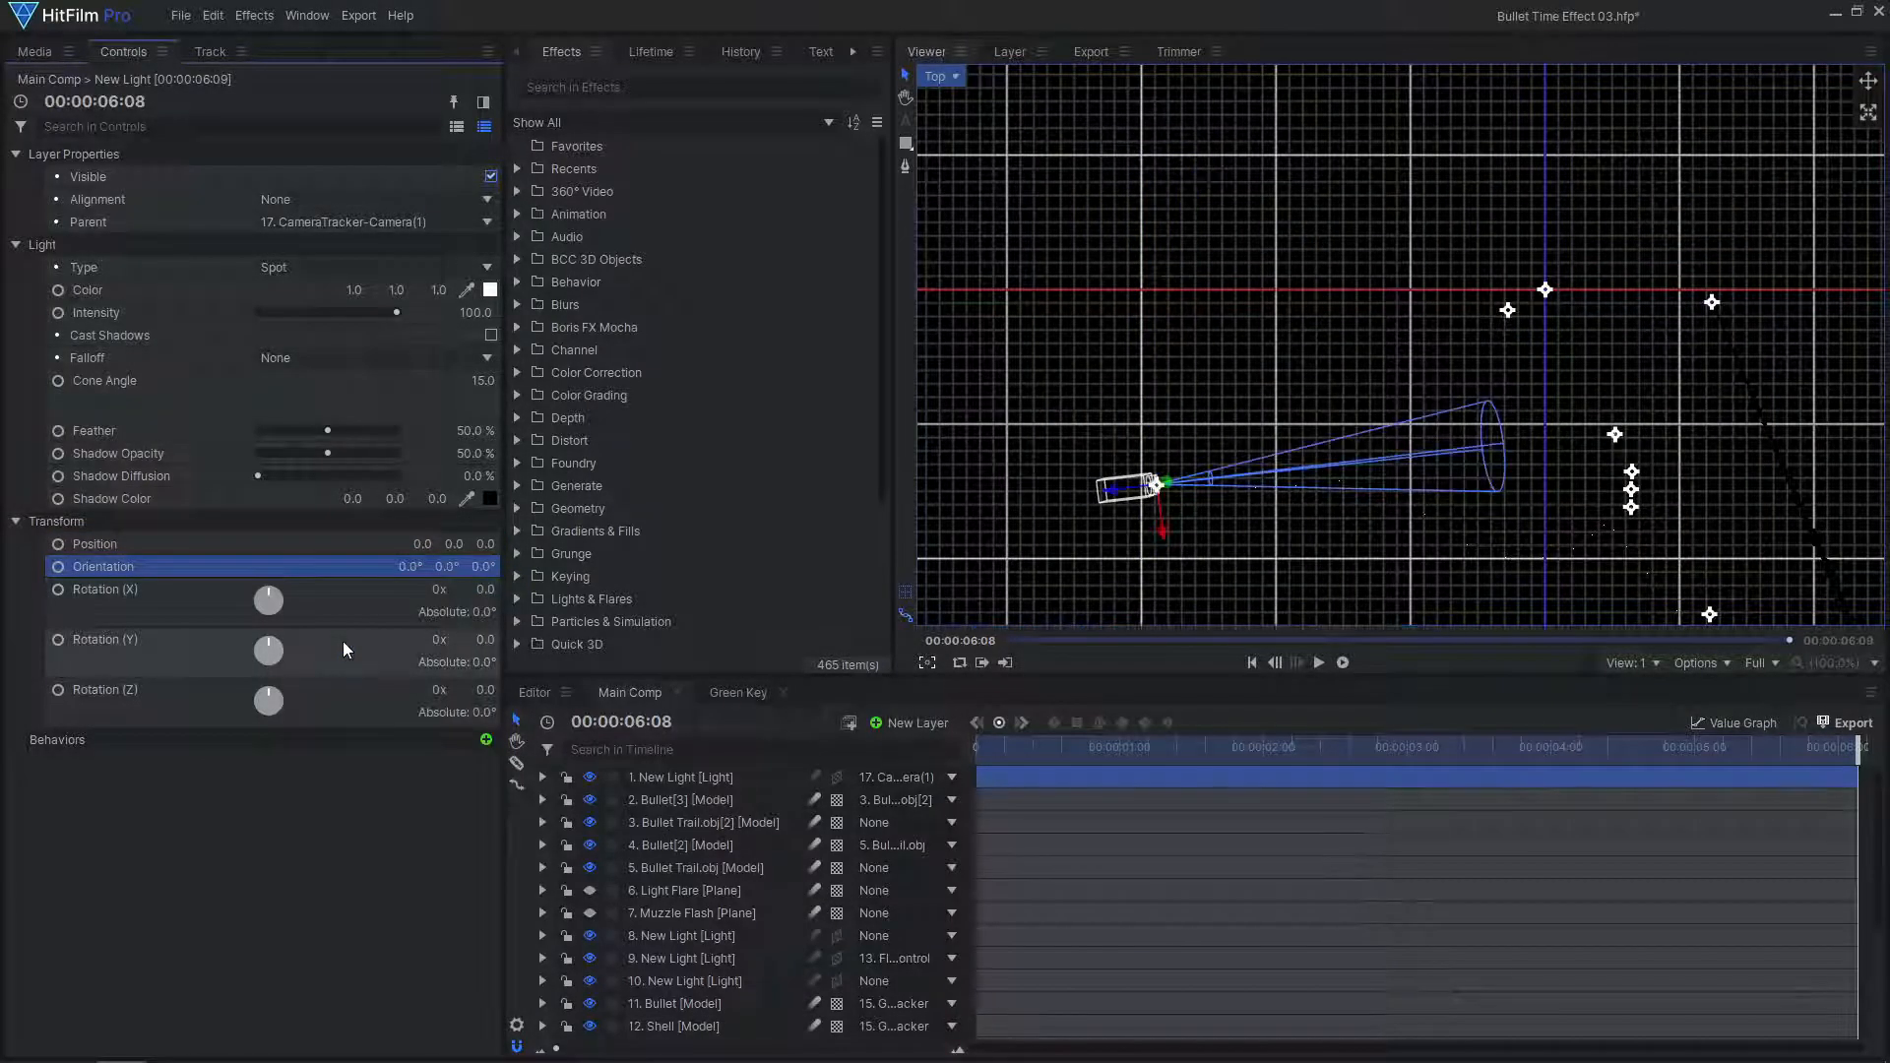
Move the spot light along the camera's axis to a Z position of about -65.4 and set its Cone Angle to 150
scroll(1123, 505, up, 2)
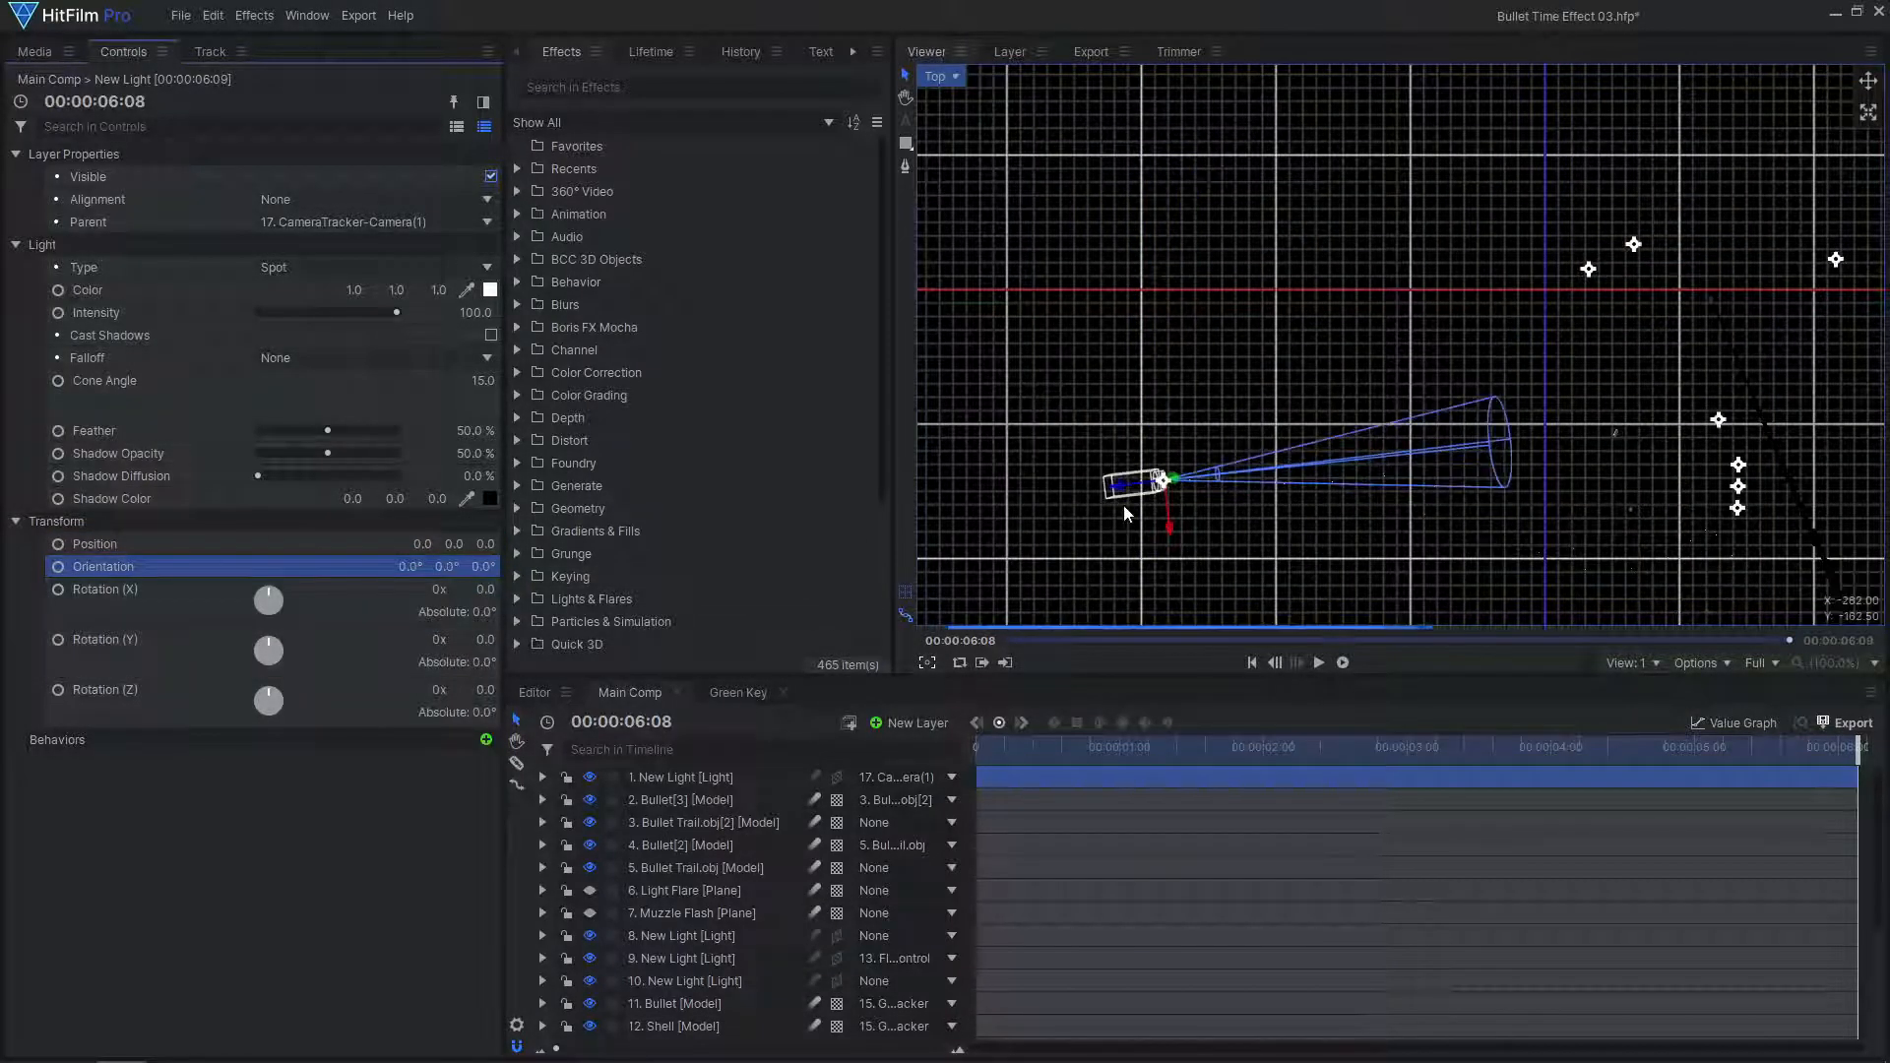
drag(1118, 487, 1144, 492)
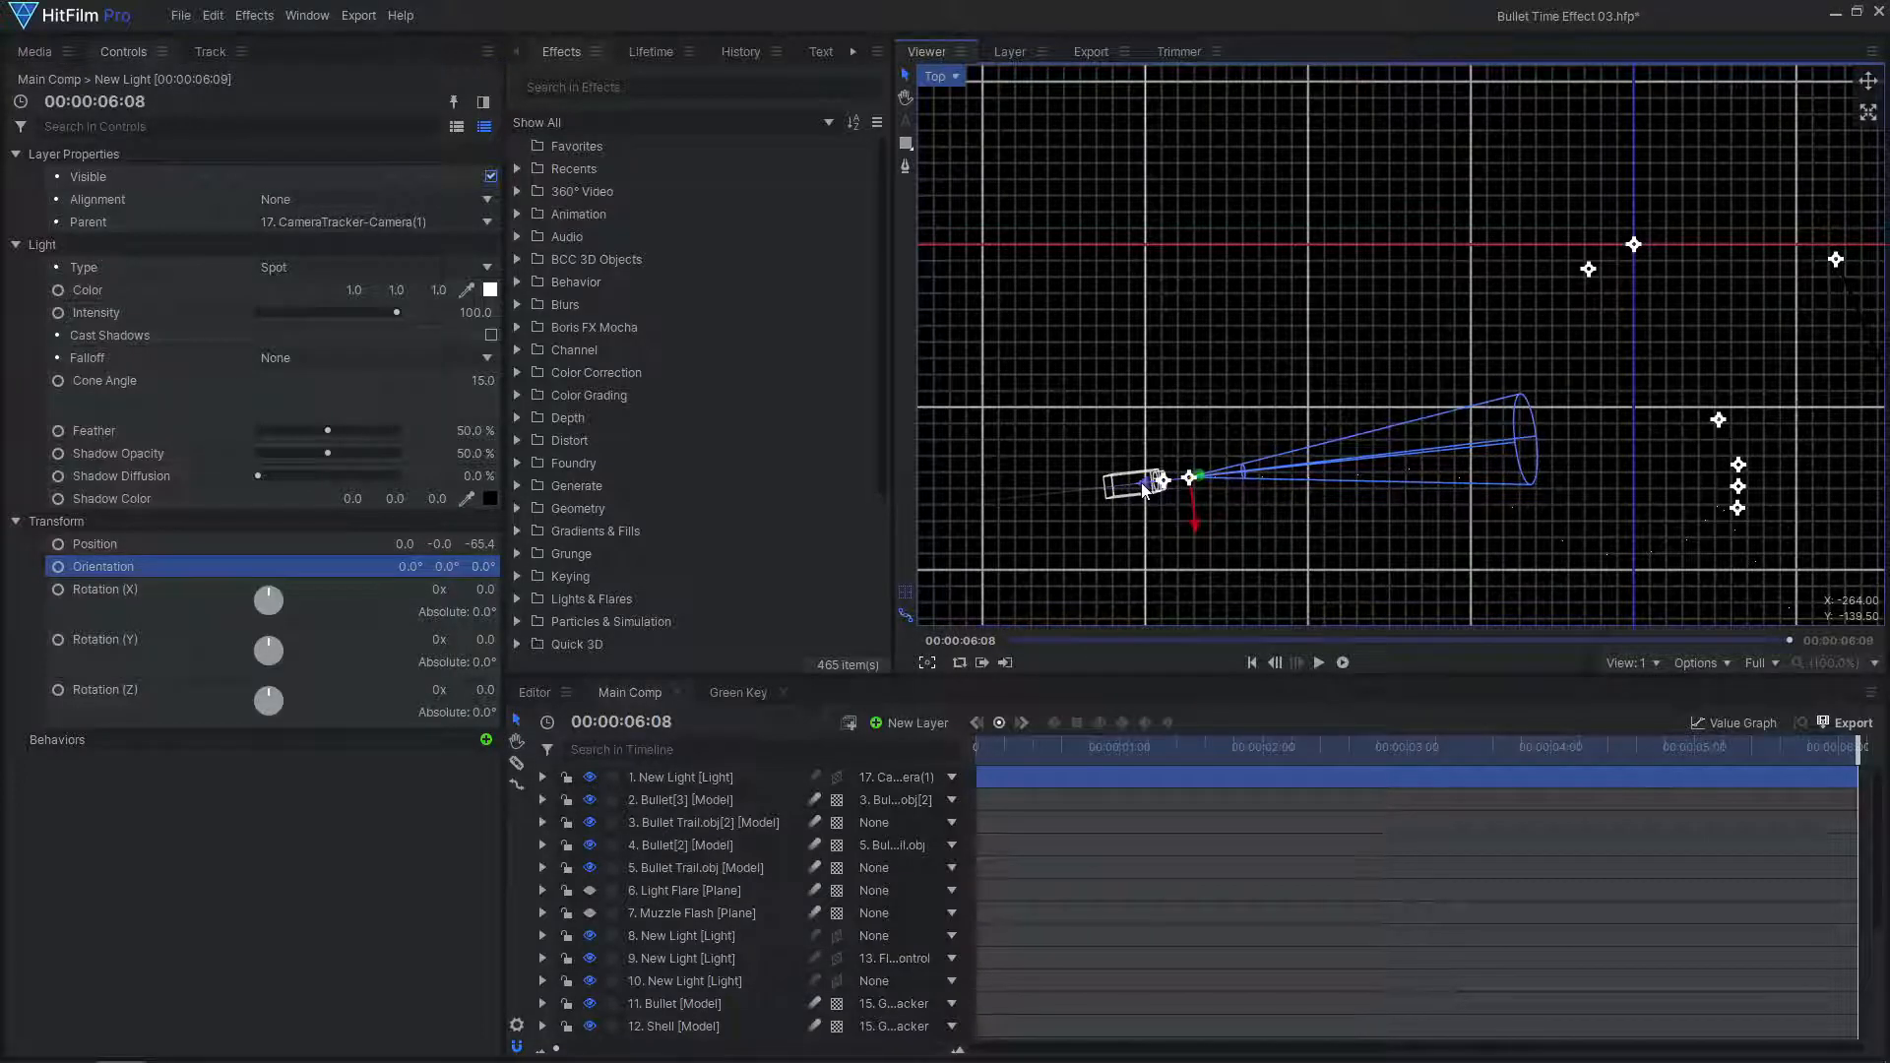
drag(1725, 746, 1516, 746)
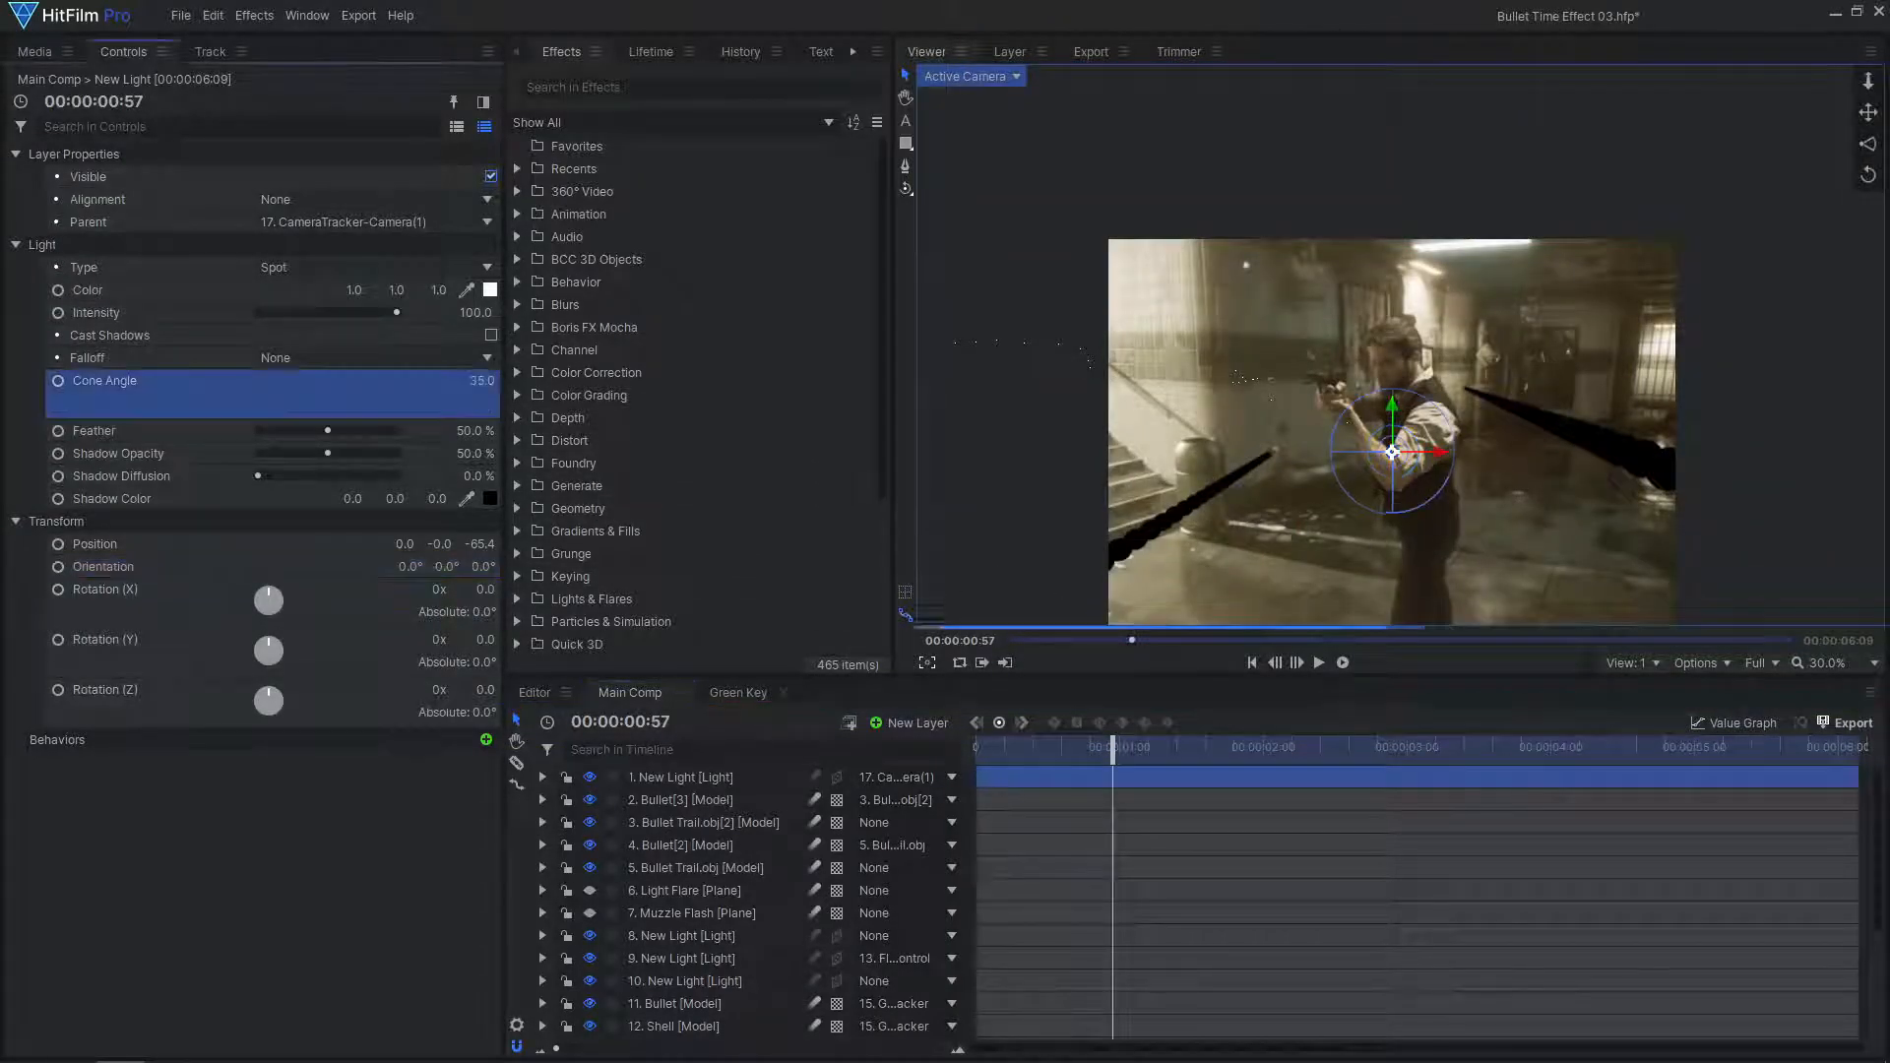
drag(483, 380, 506, 380)
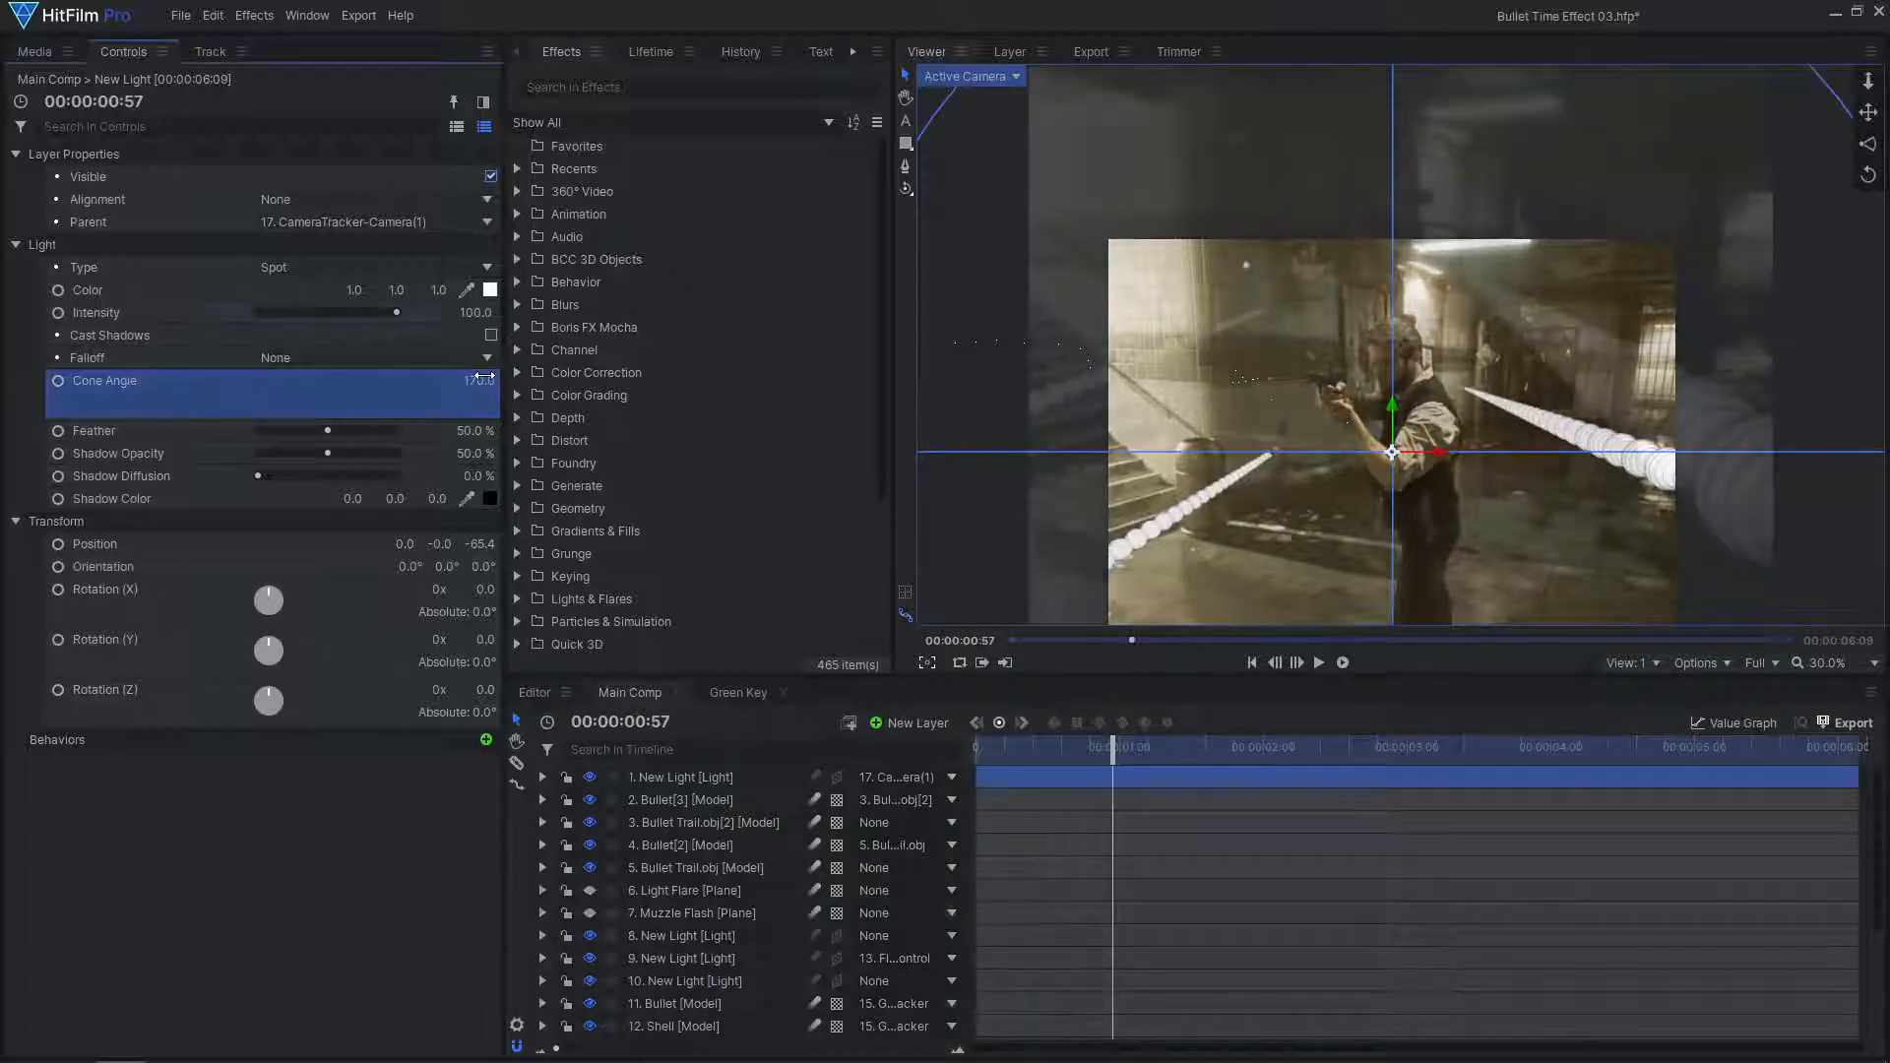
Add another new light of type Directional and lower the lights' intensity, setting the directional light to 40
click(898, 729)
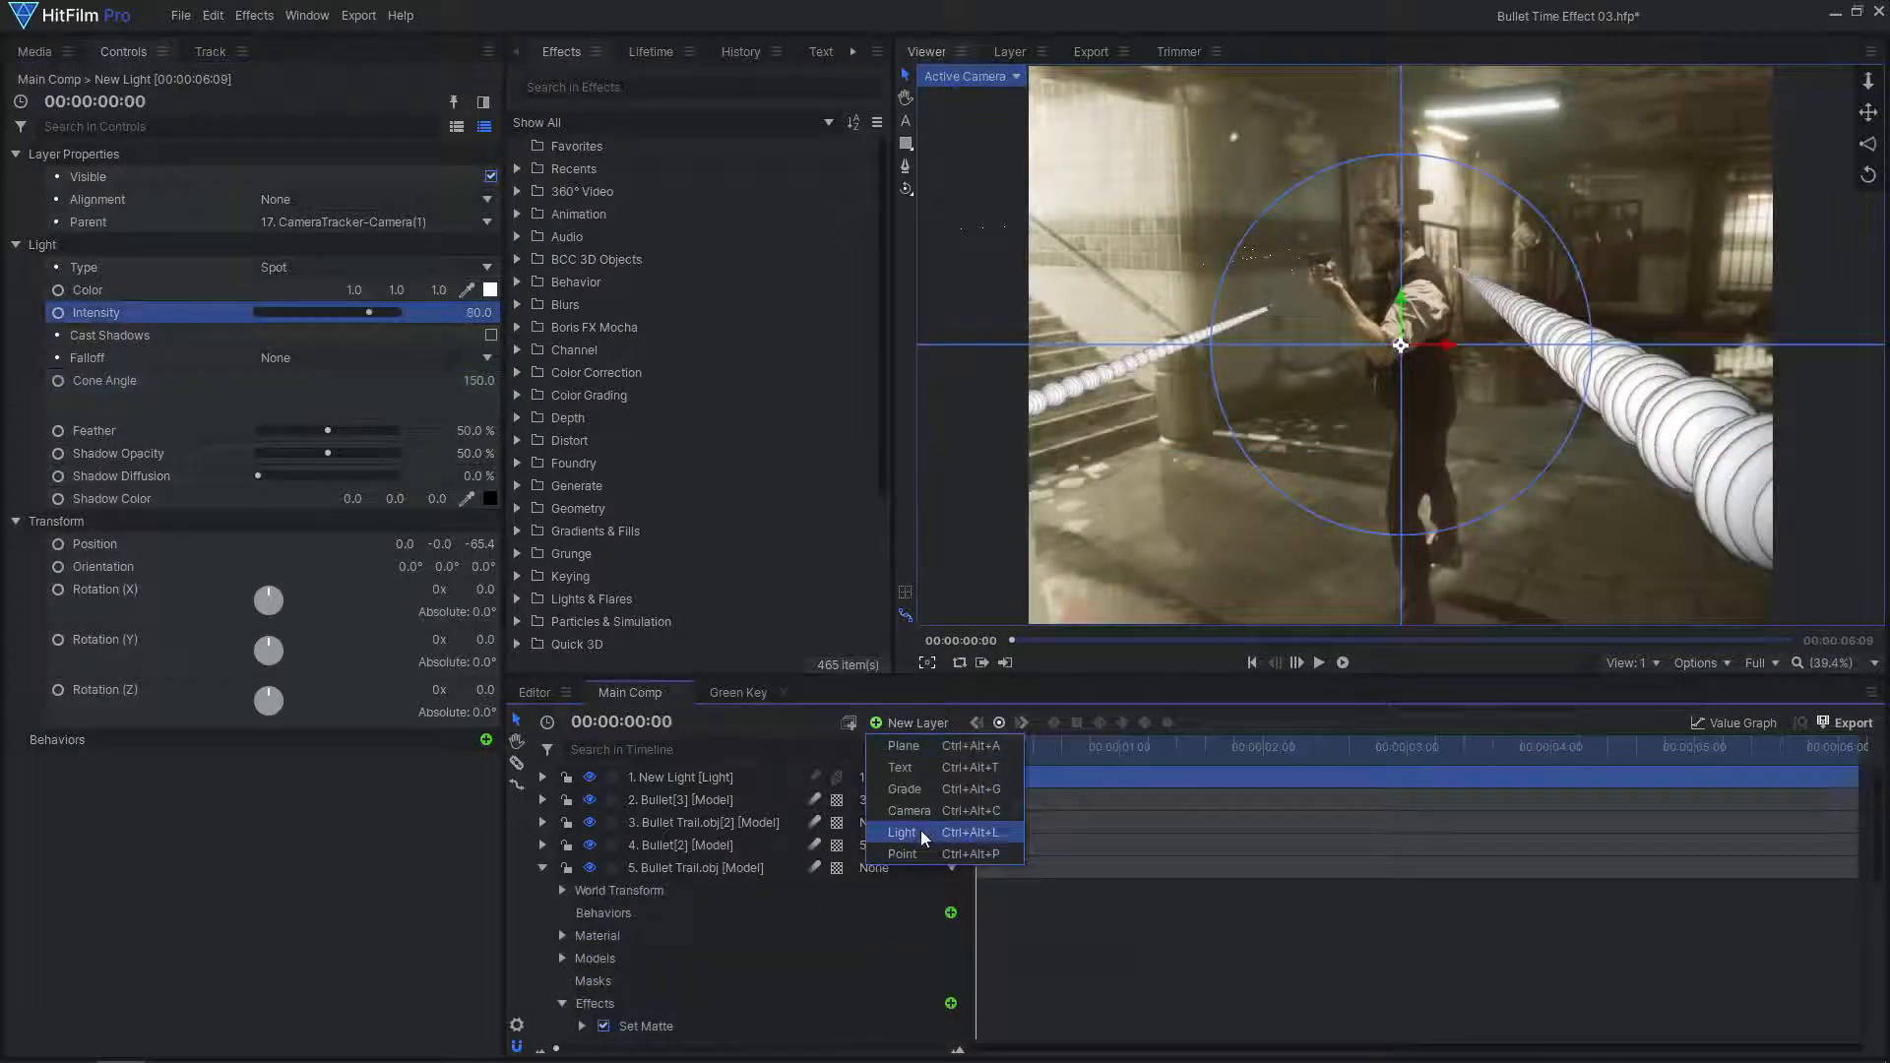
click(920, 830)
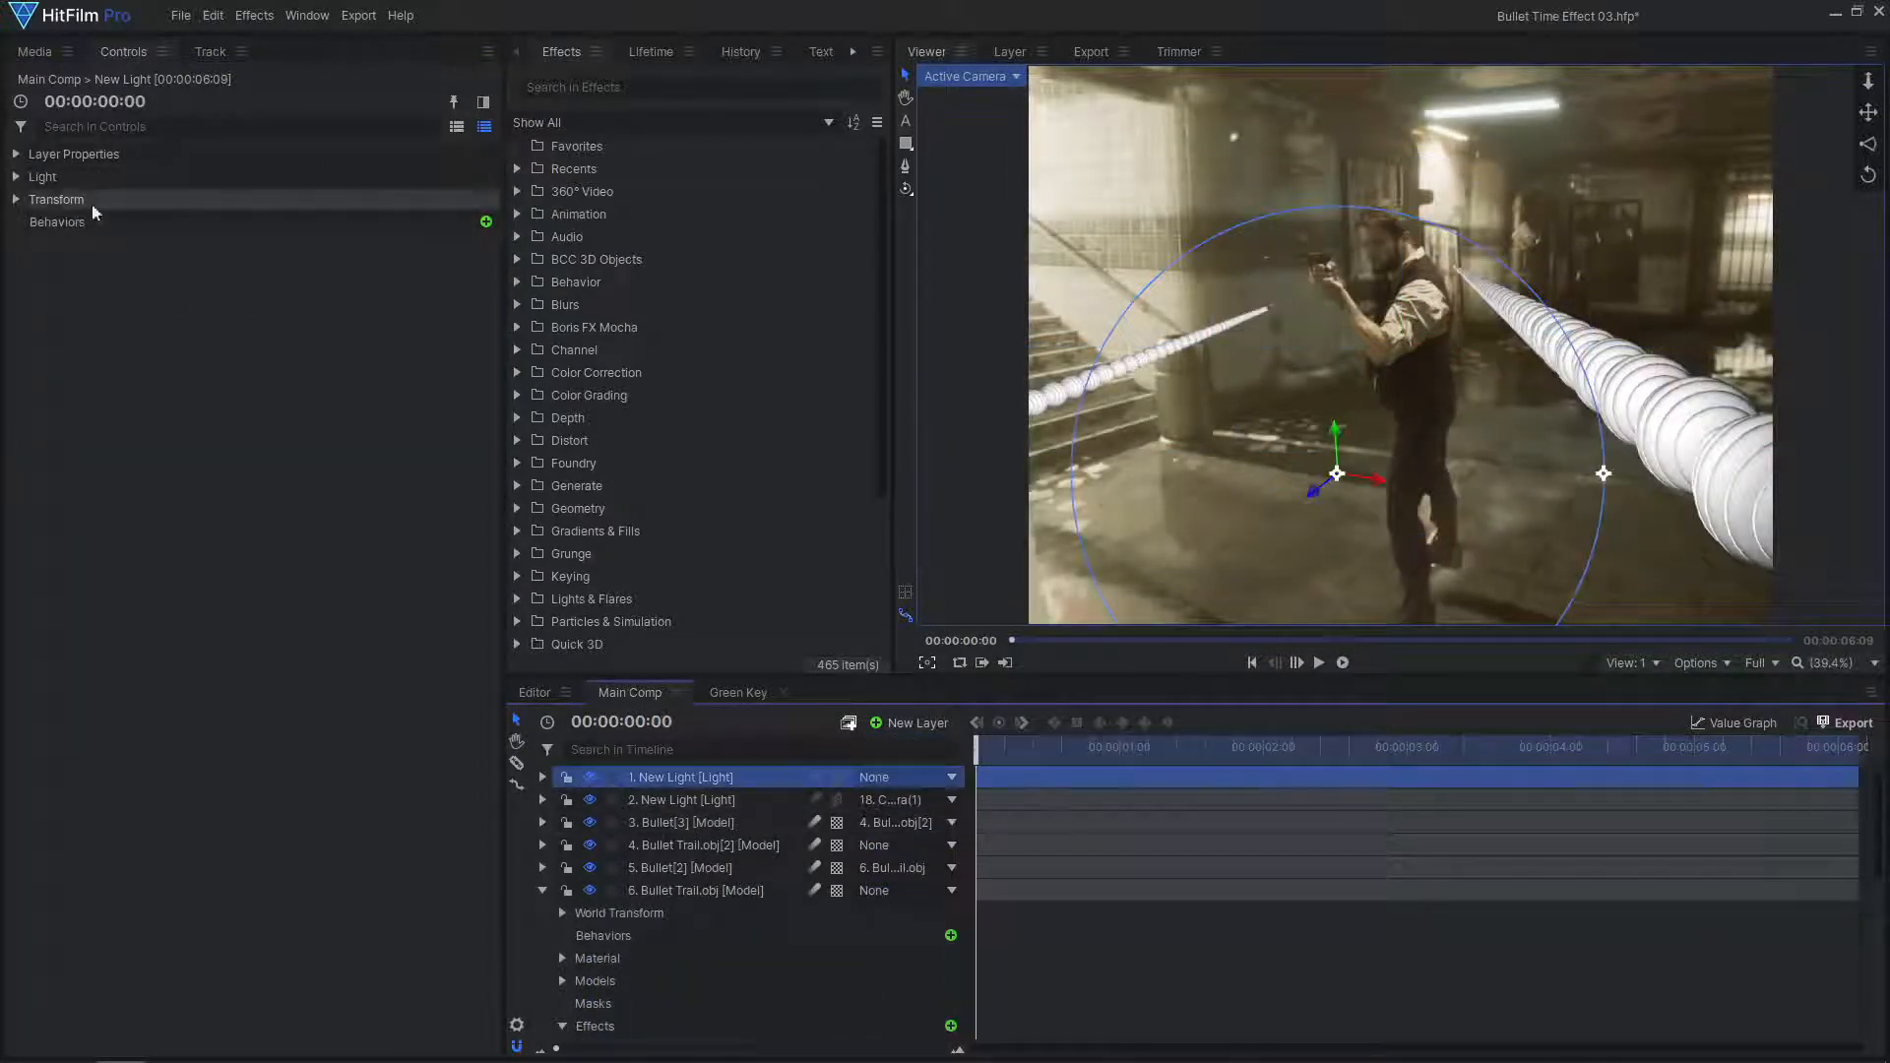
click(59, 177)
click(292, 199)
click(301, 305)
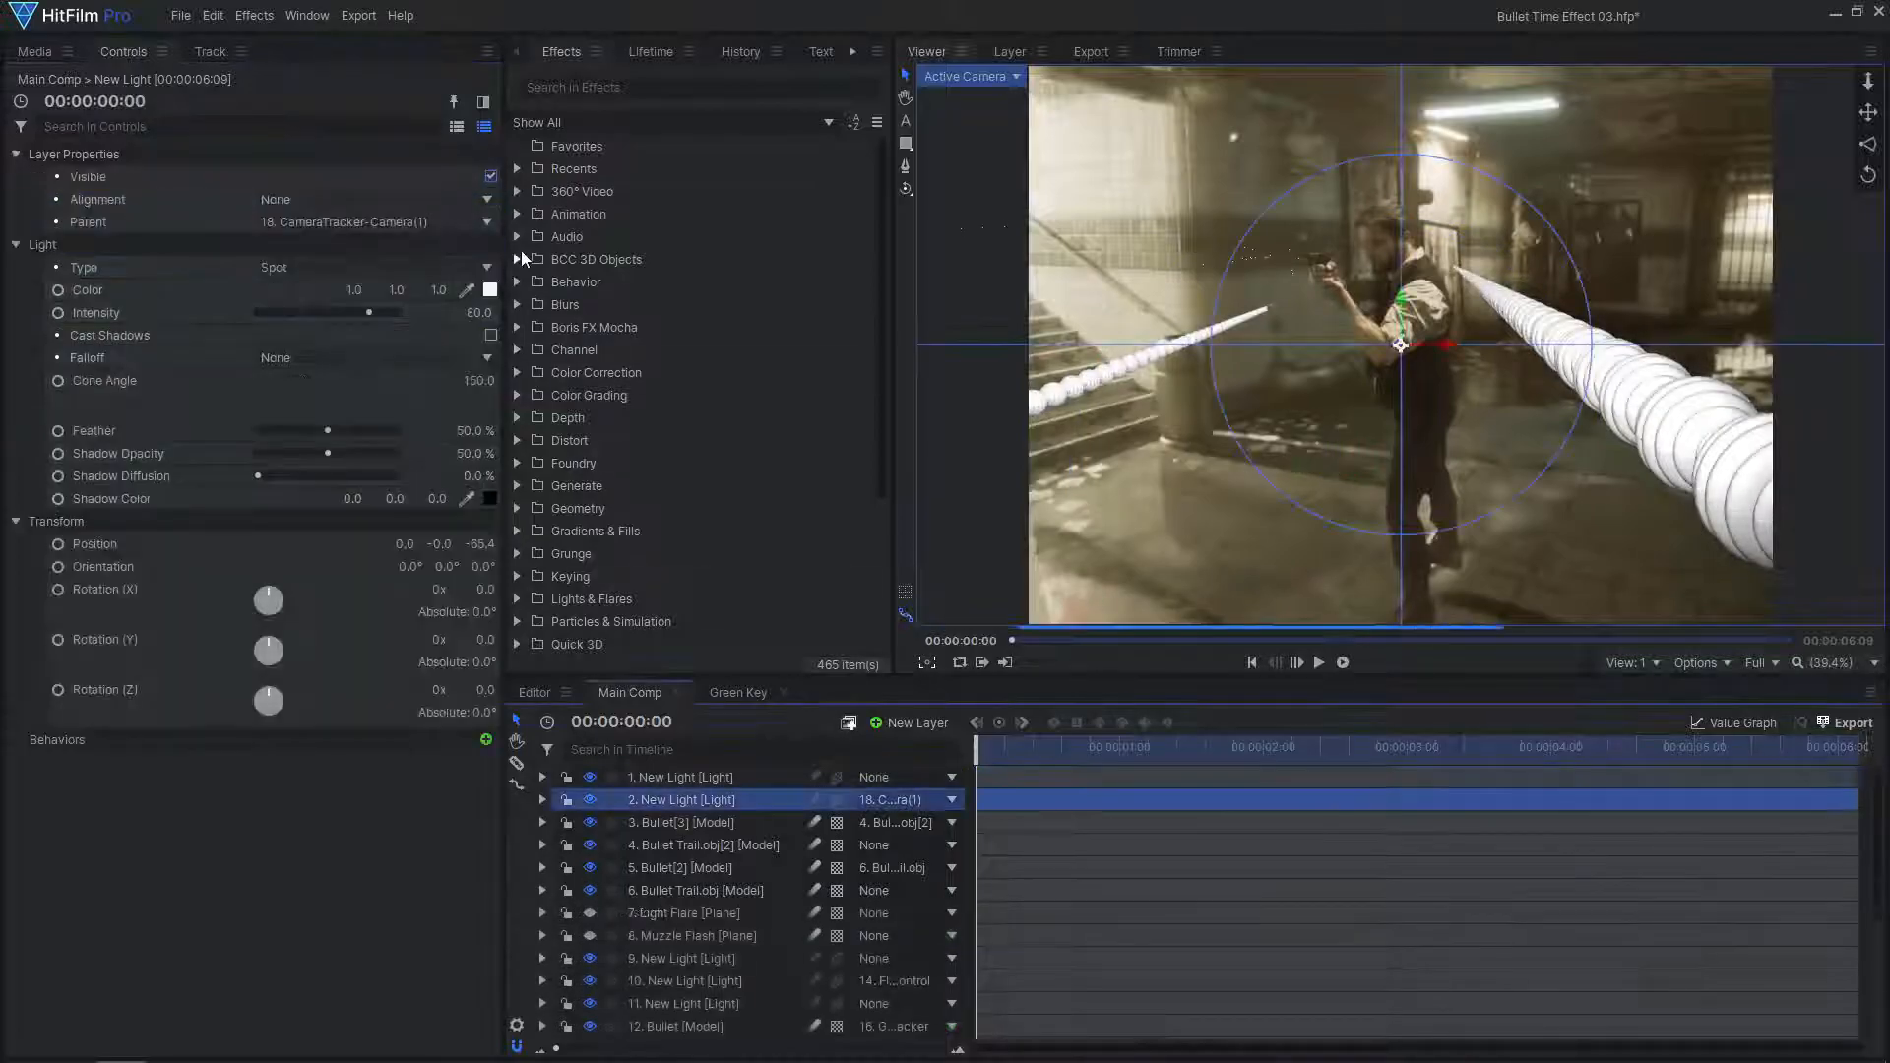
drag(374, 312, 341, 313)
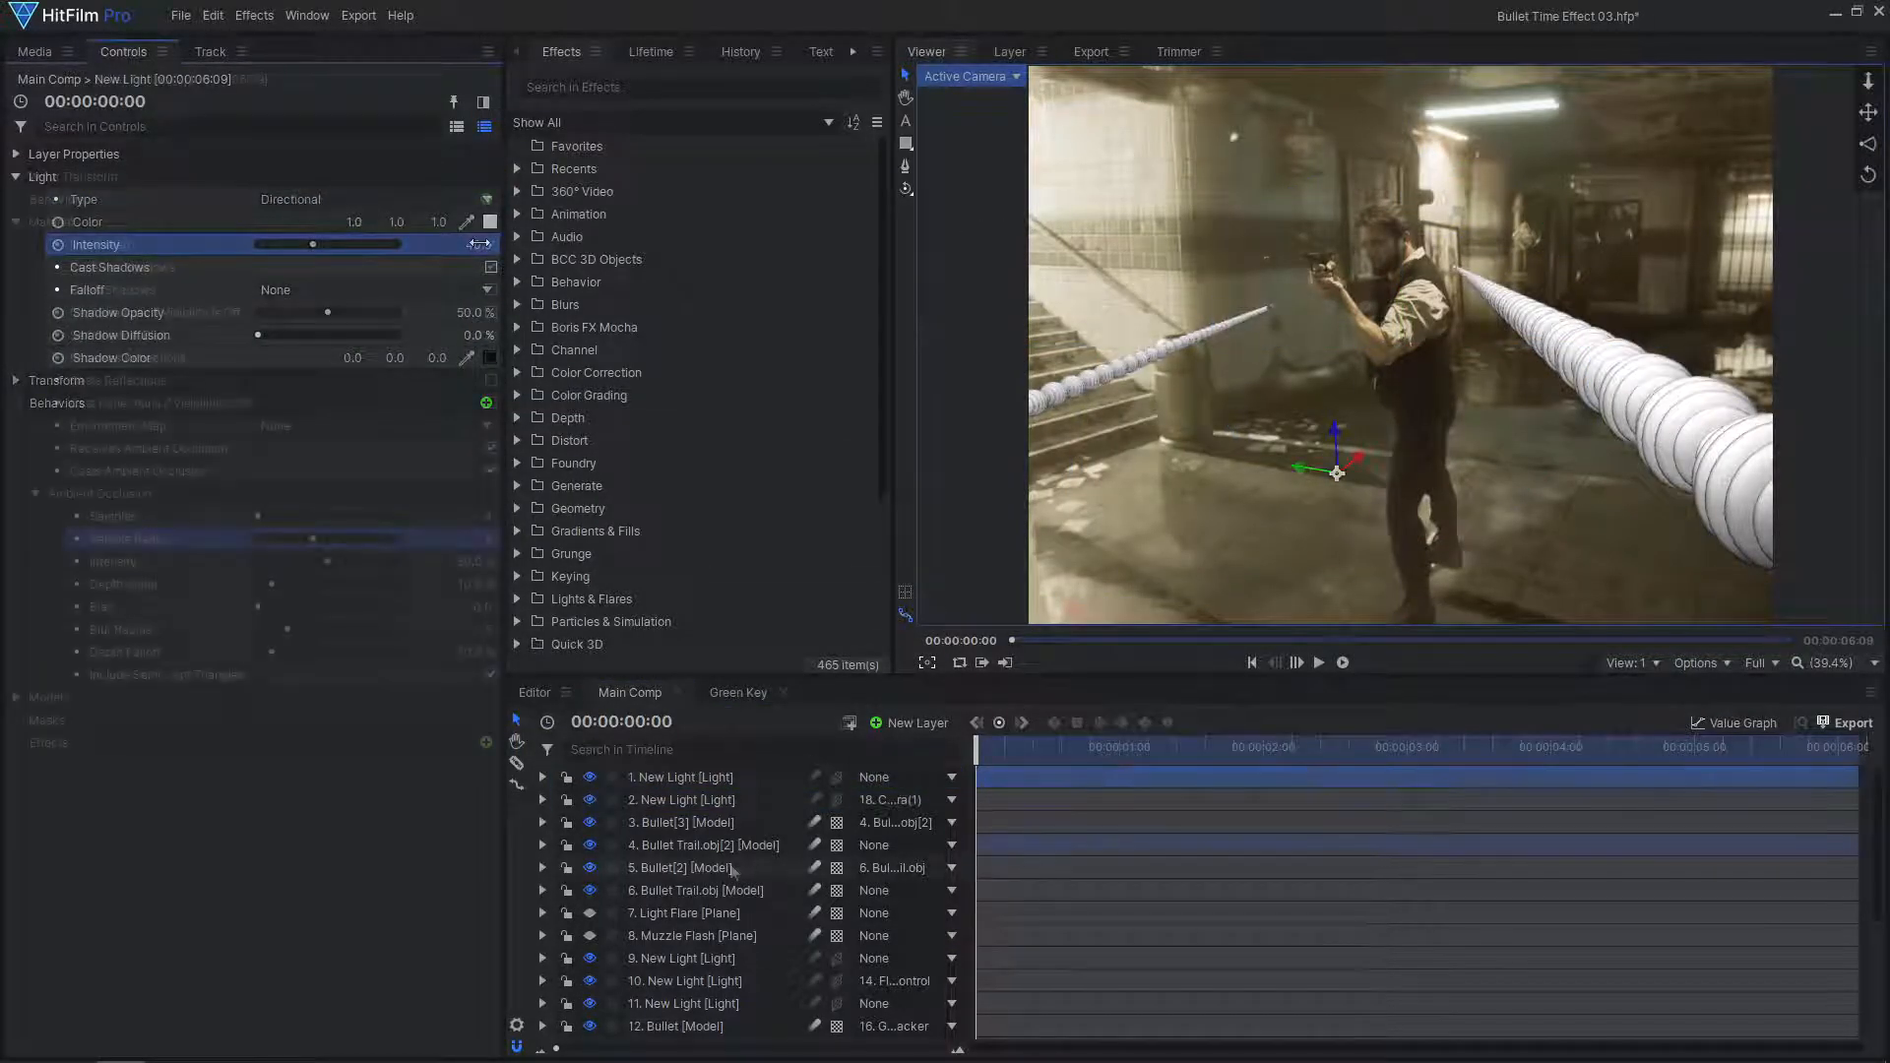
Turn on Receives and Casts Ambient Occlusion in Bullet Trail.obj's material and set the Sample Radius to 8
click(714, 890)
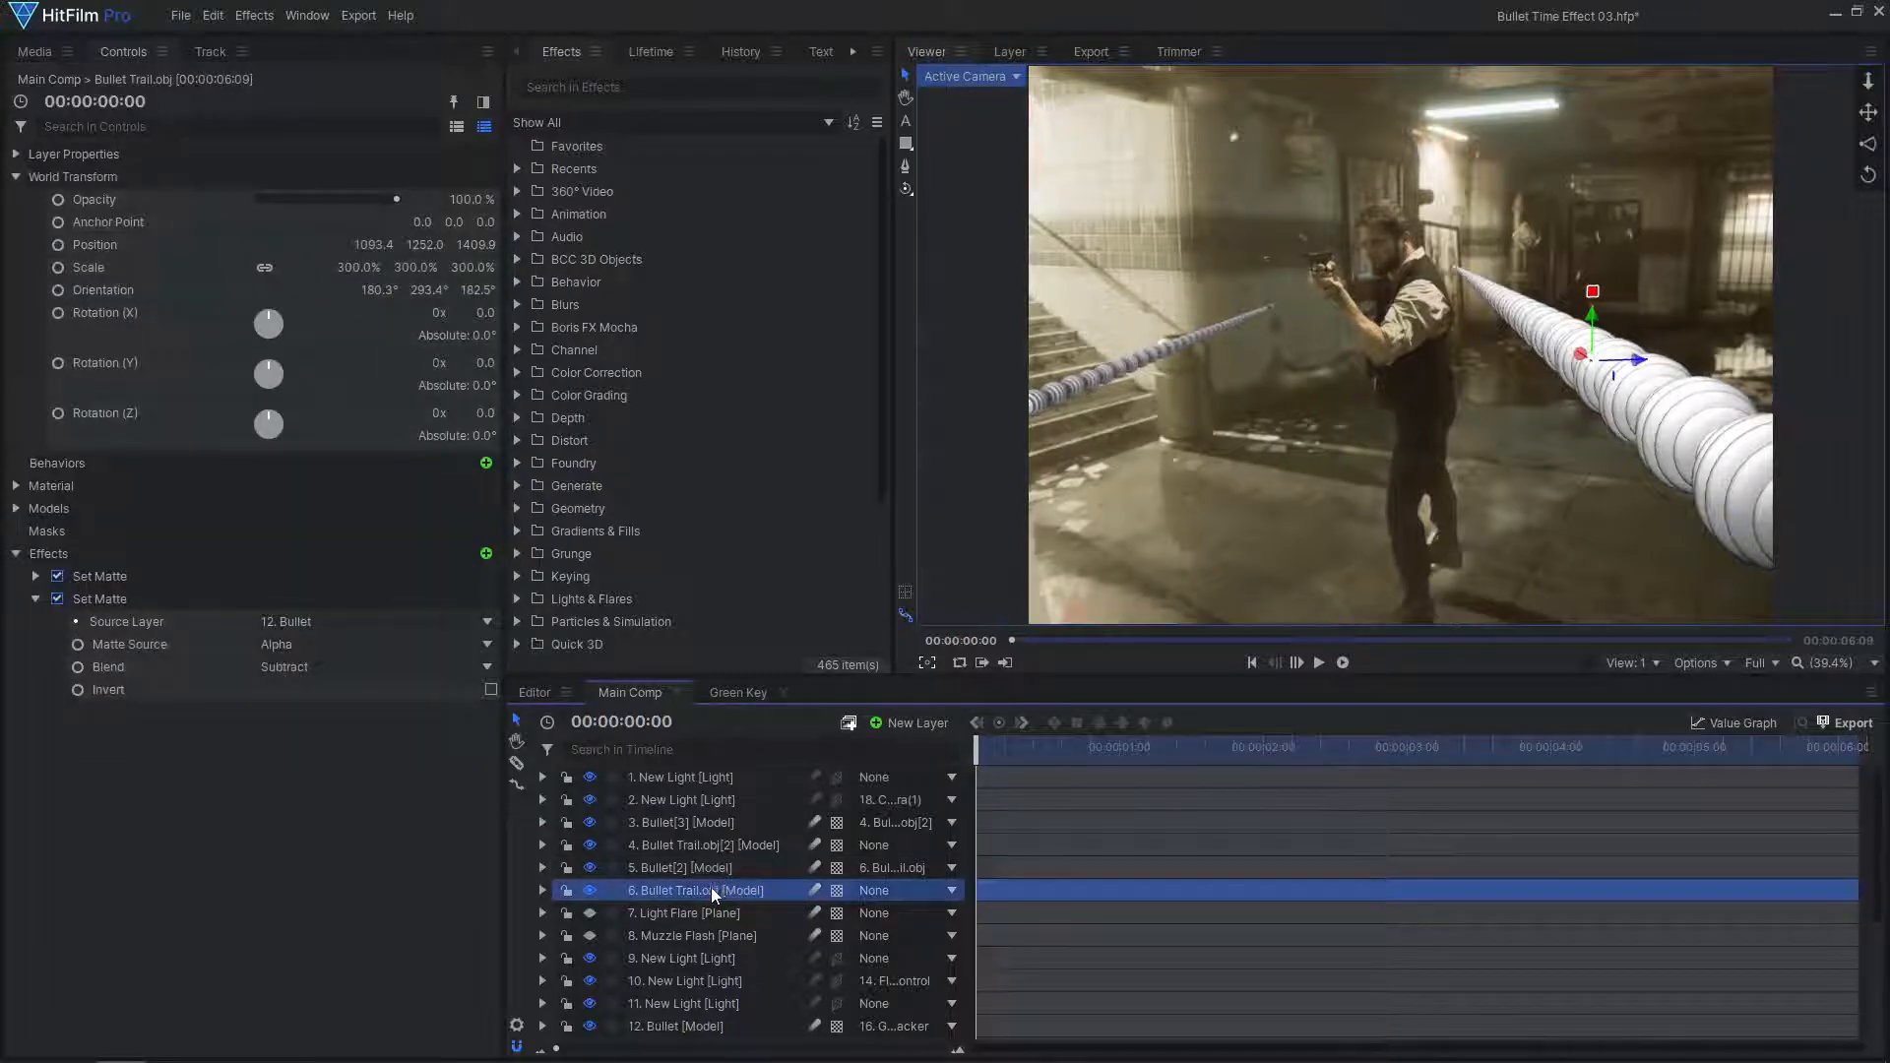
click(47, 487)
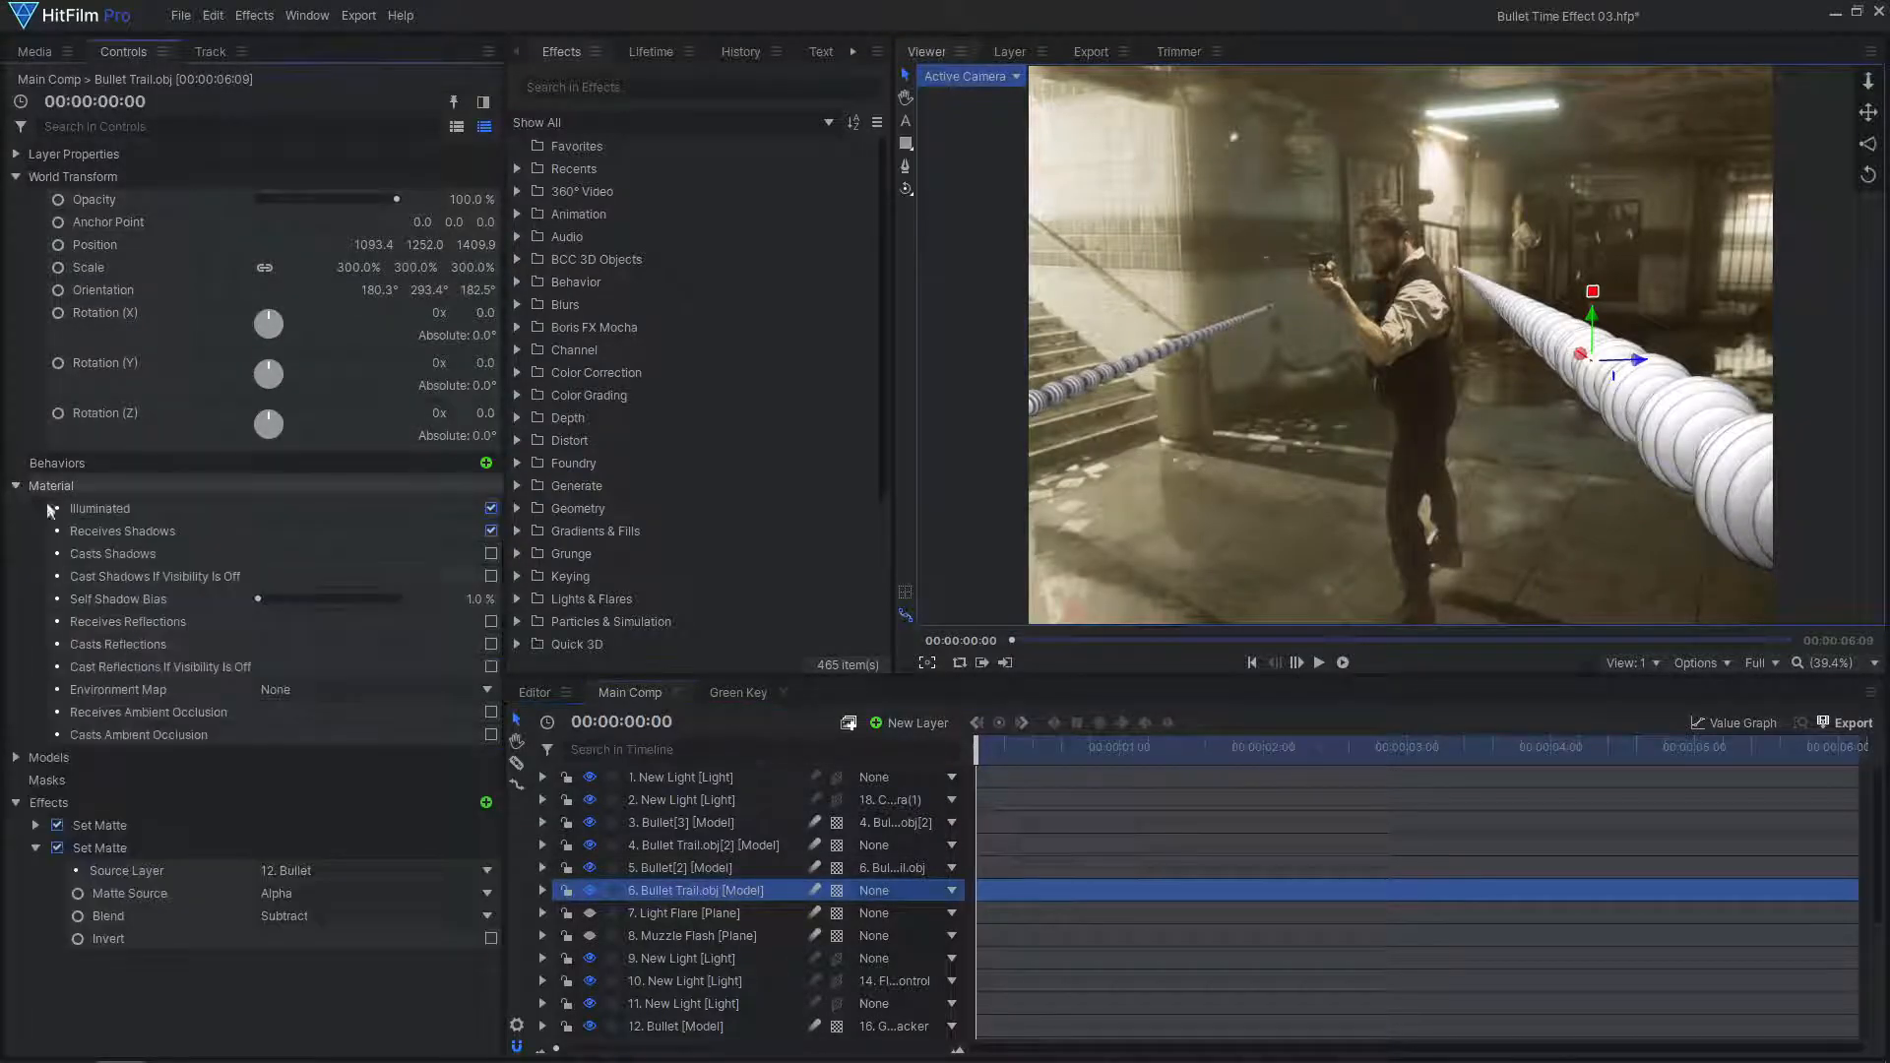
click(491, 712)
click(492, 735)
click(37, 757)
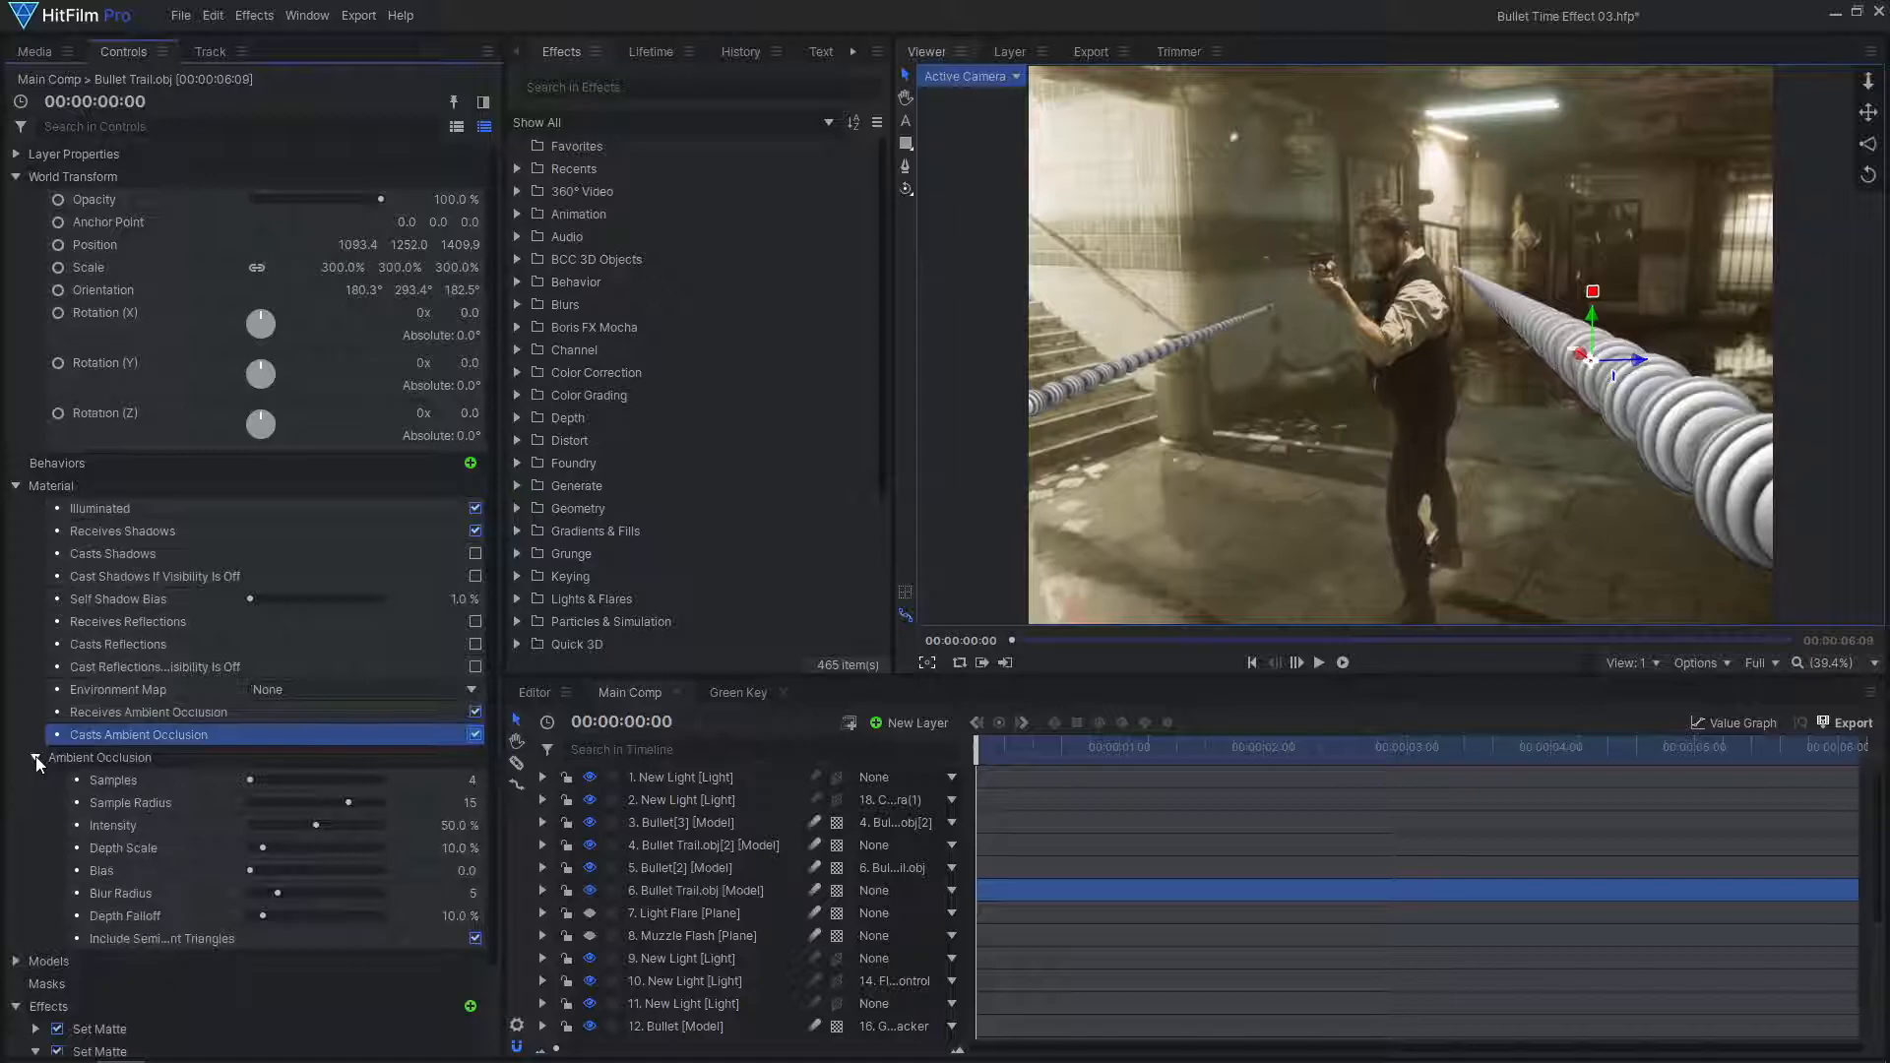
click(466, 807)
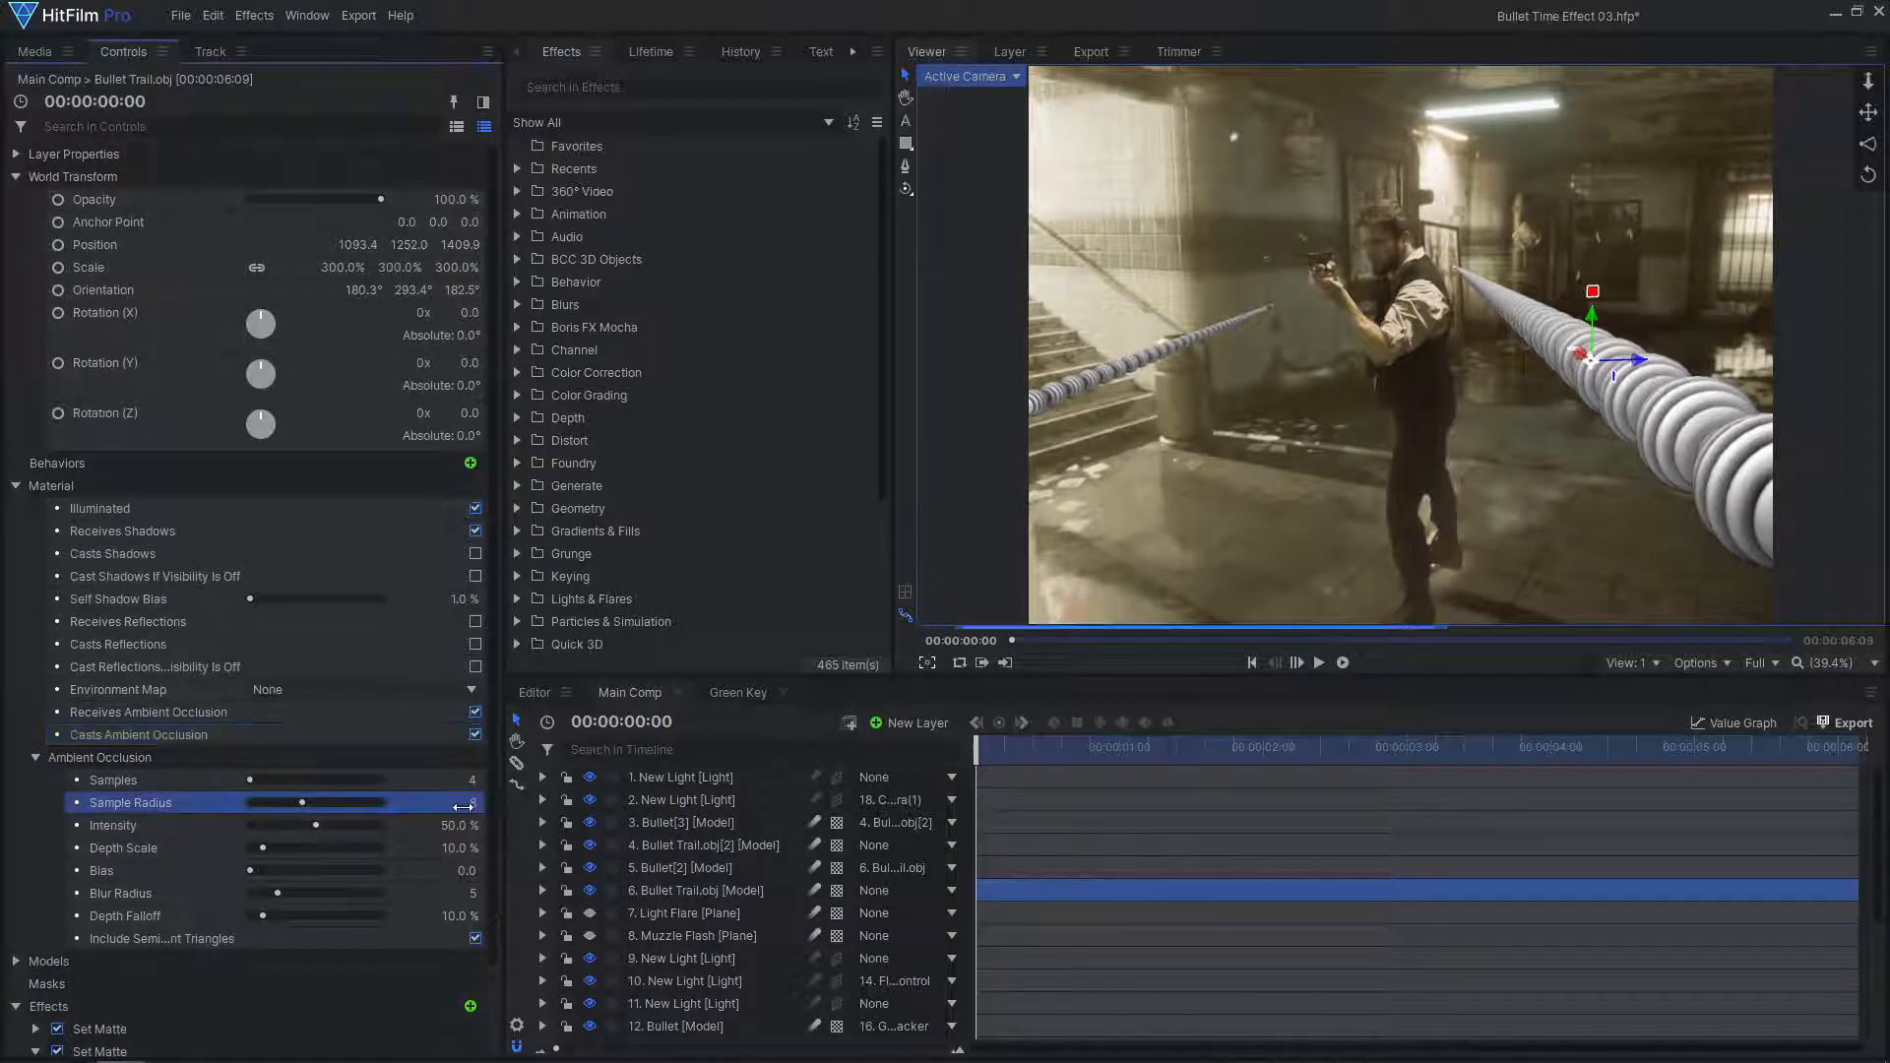
Move the two newest lights and both bullet trail layers together beneath the Footage layer
click(686, 777)
ctrl+click(689, 800)
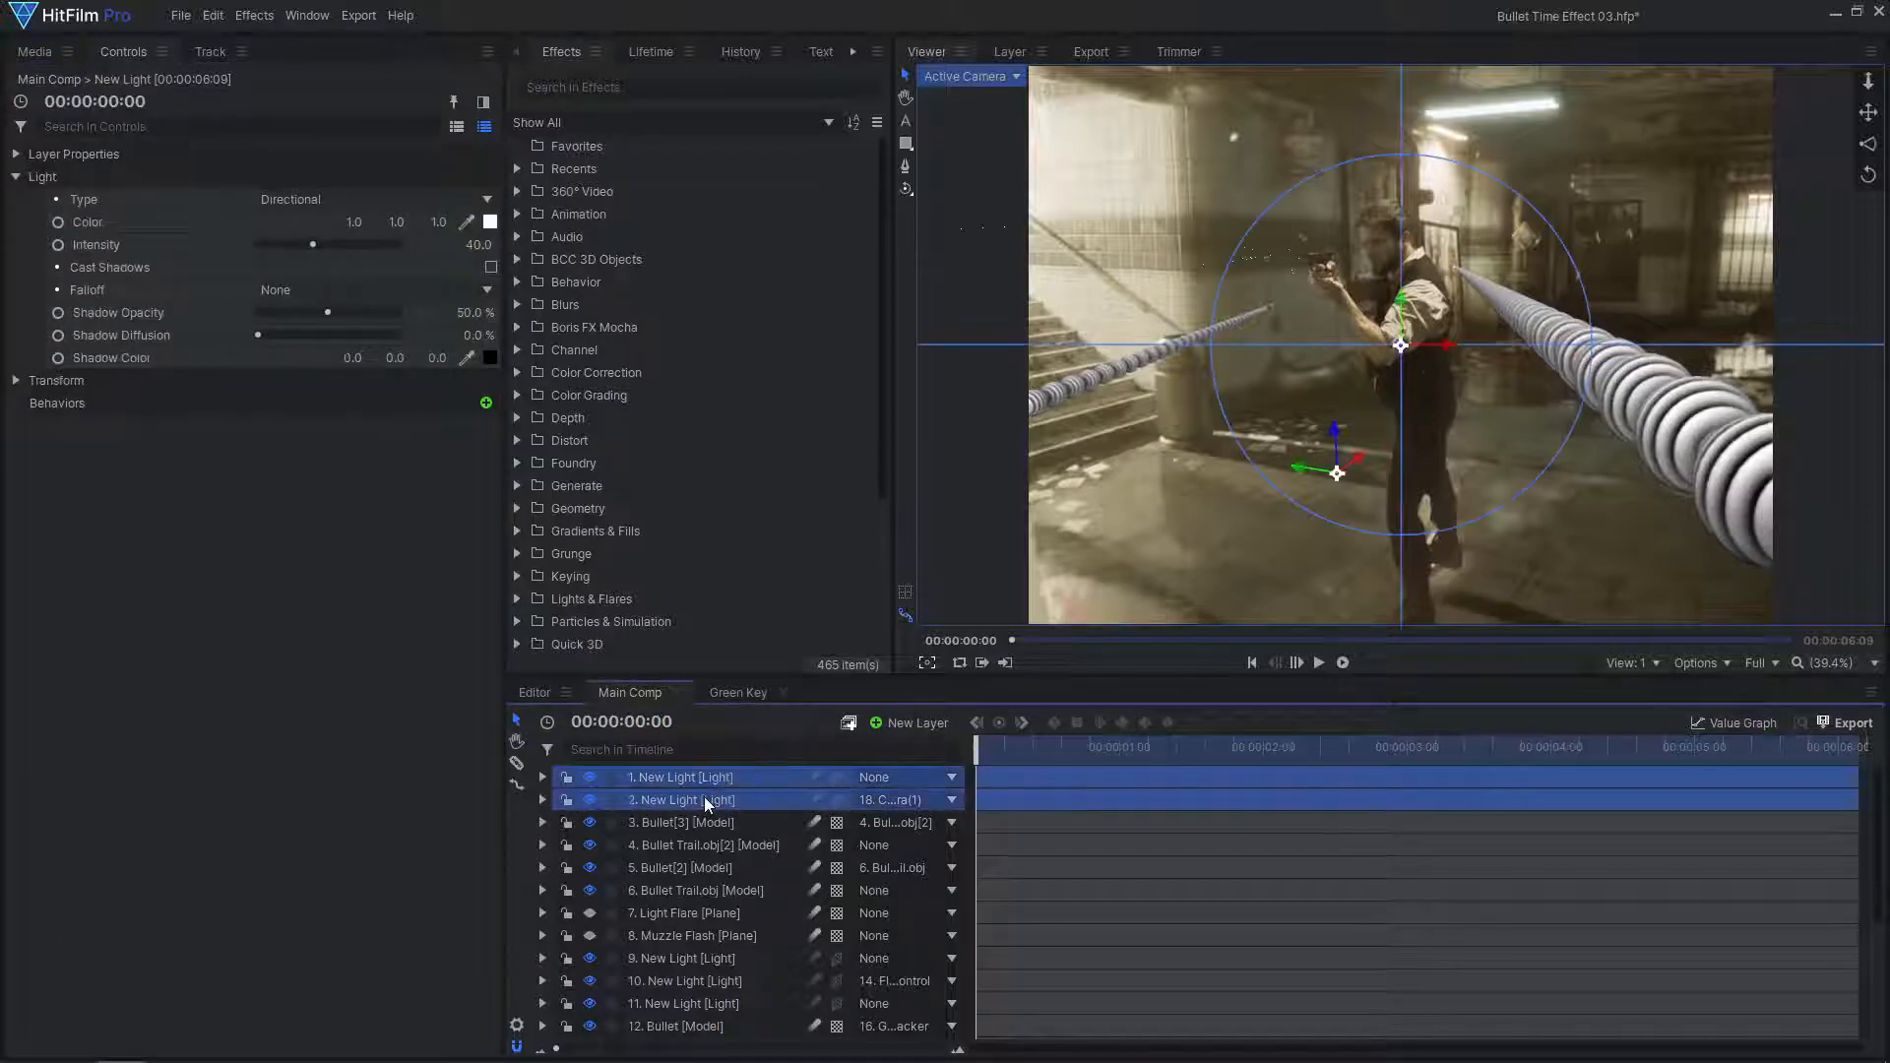
ctrl+click(709, 844)
ctrl+click(691, 884)
drag(691, 884, 699, 1034)
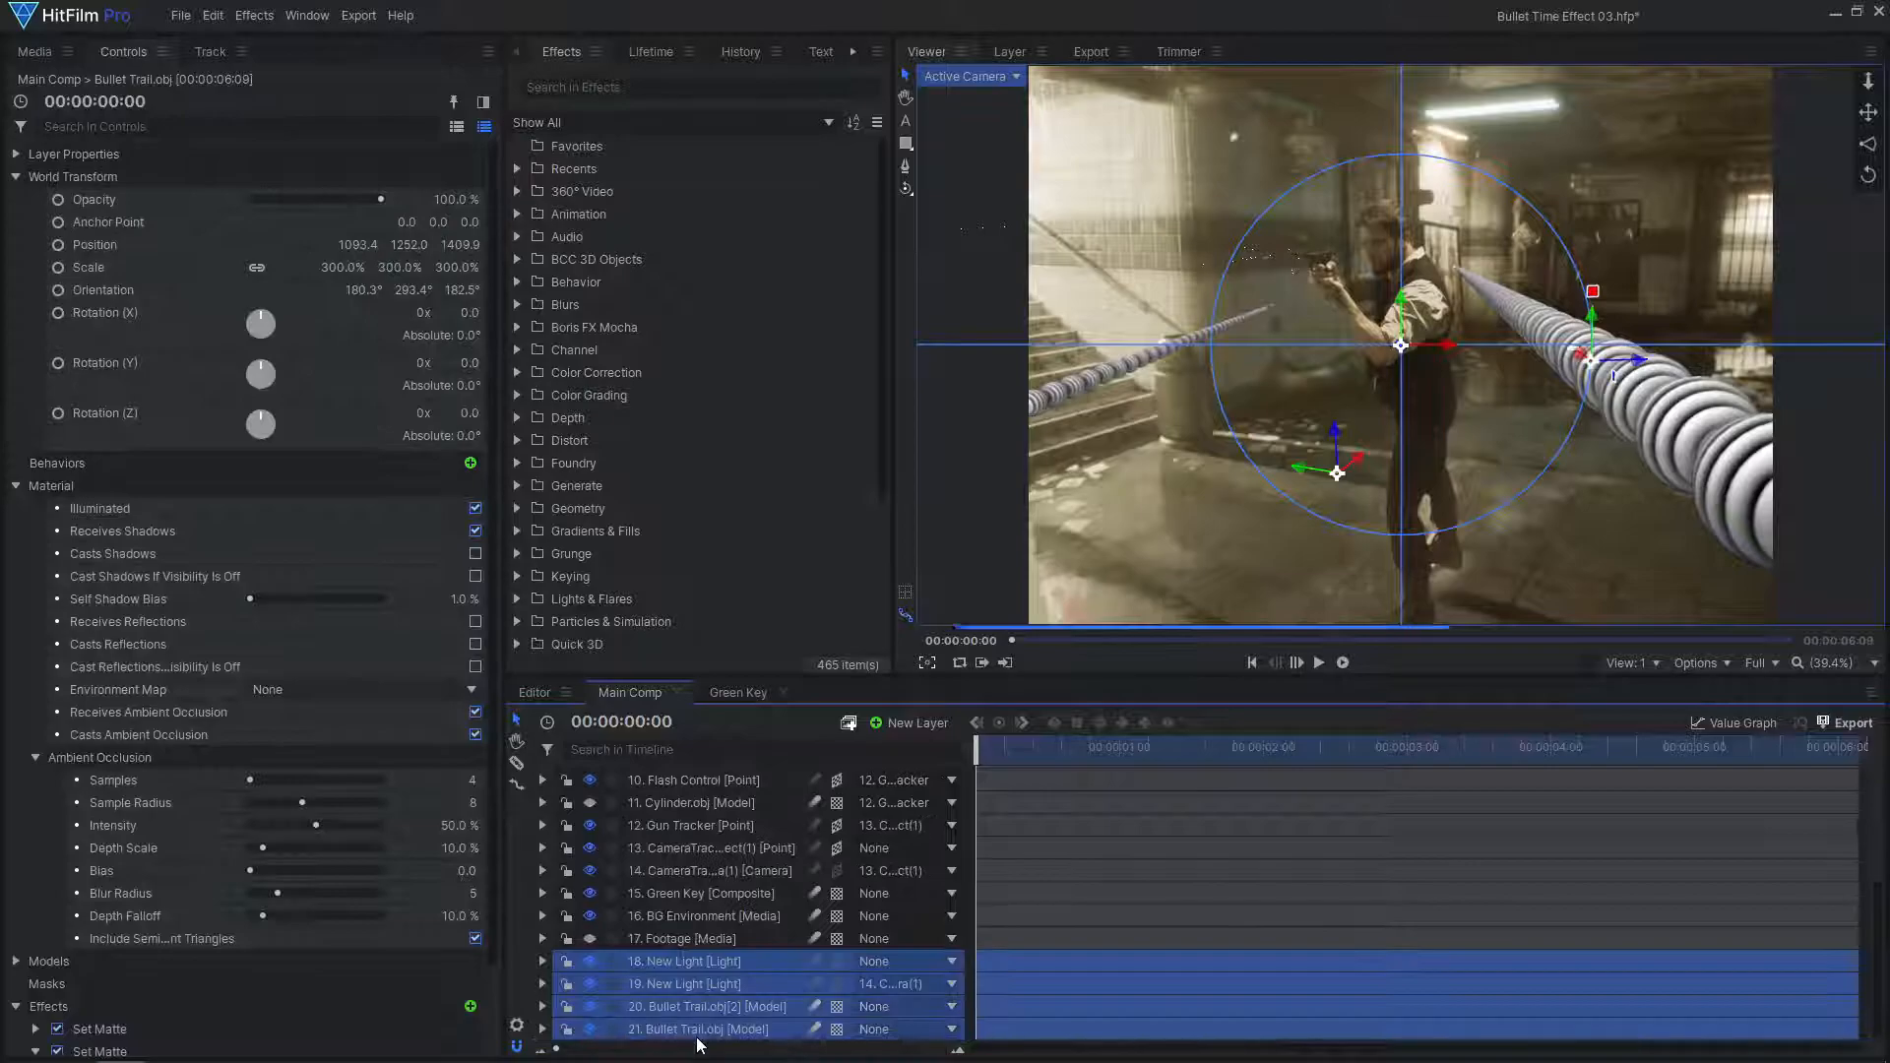
Add a grade layer, place it between Footage and the moved lights, and rename it Displacement Map
click(910, 723)
click(912, 788)
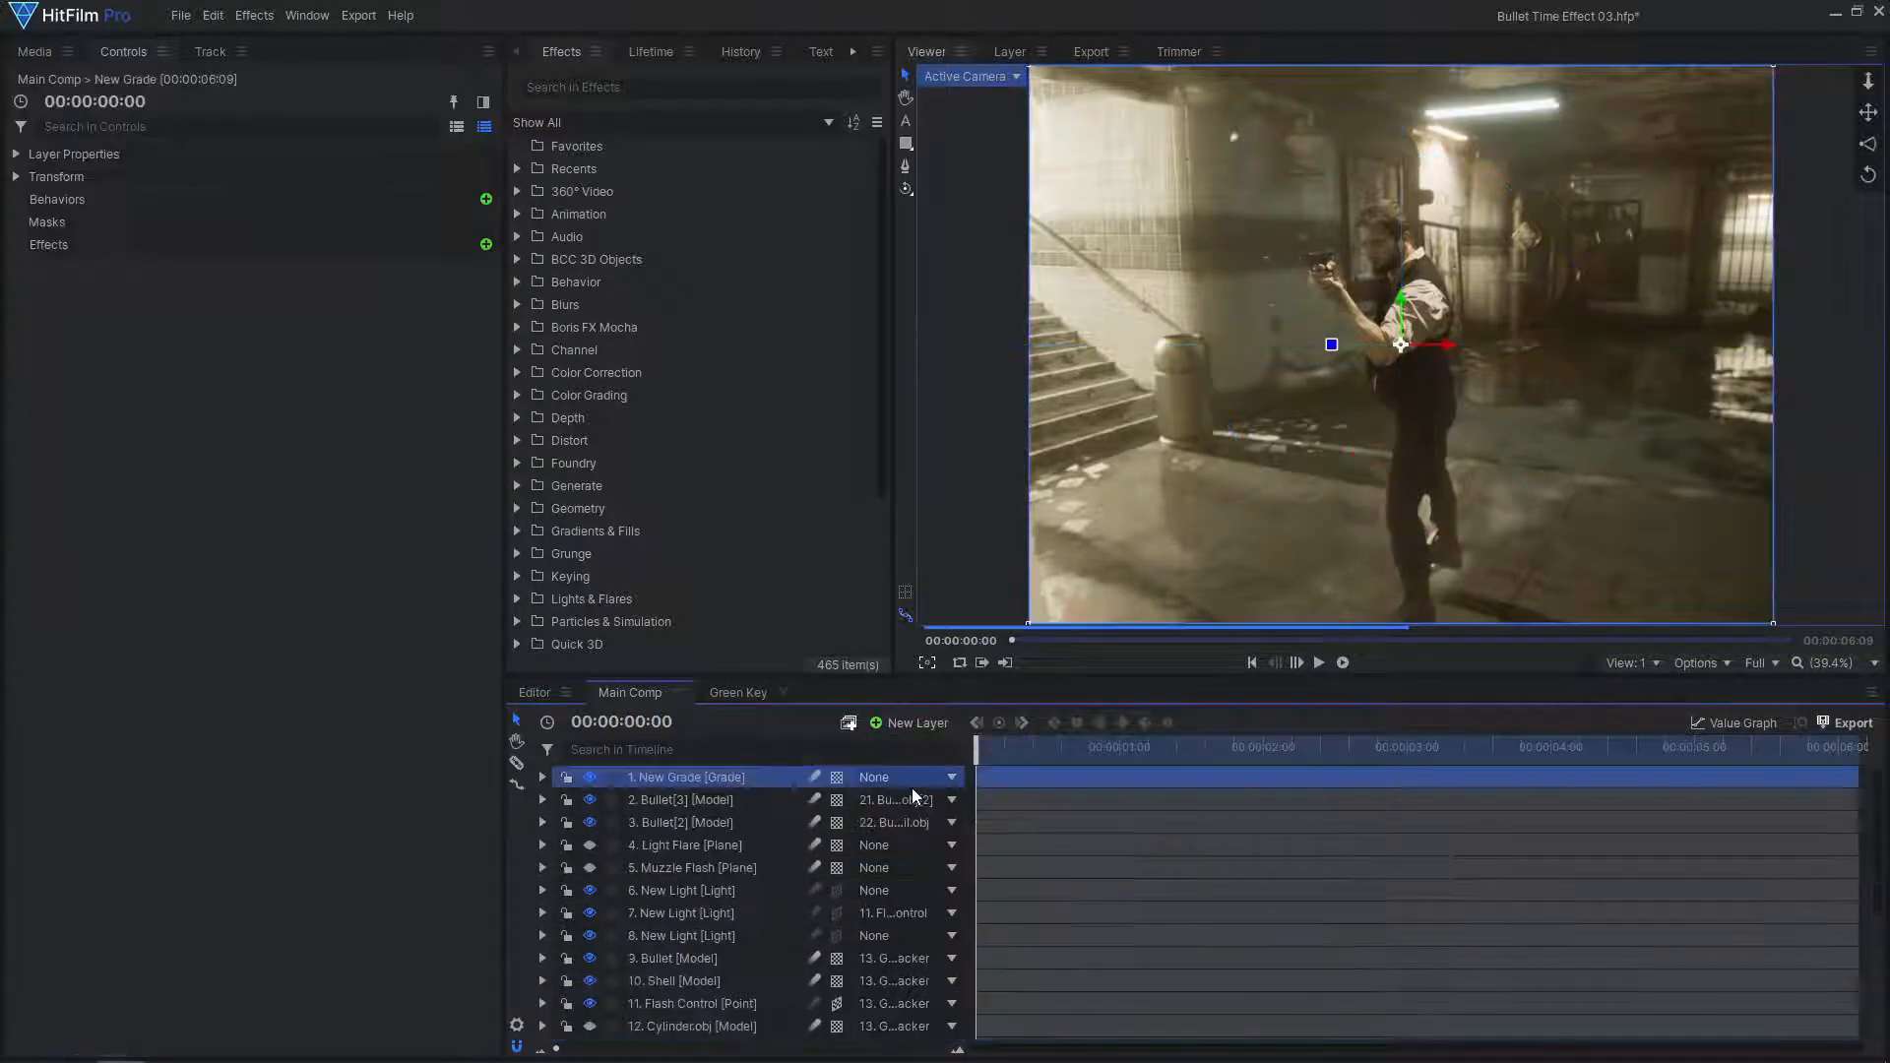
drag(733, 777, 733, 947)
right_click(738, 938)
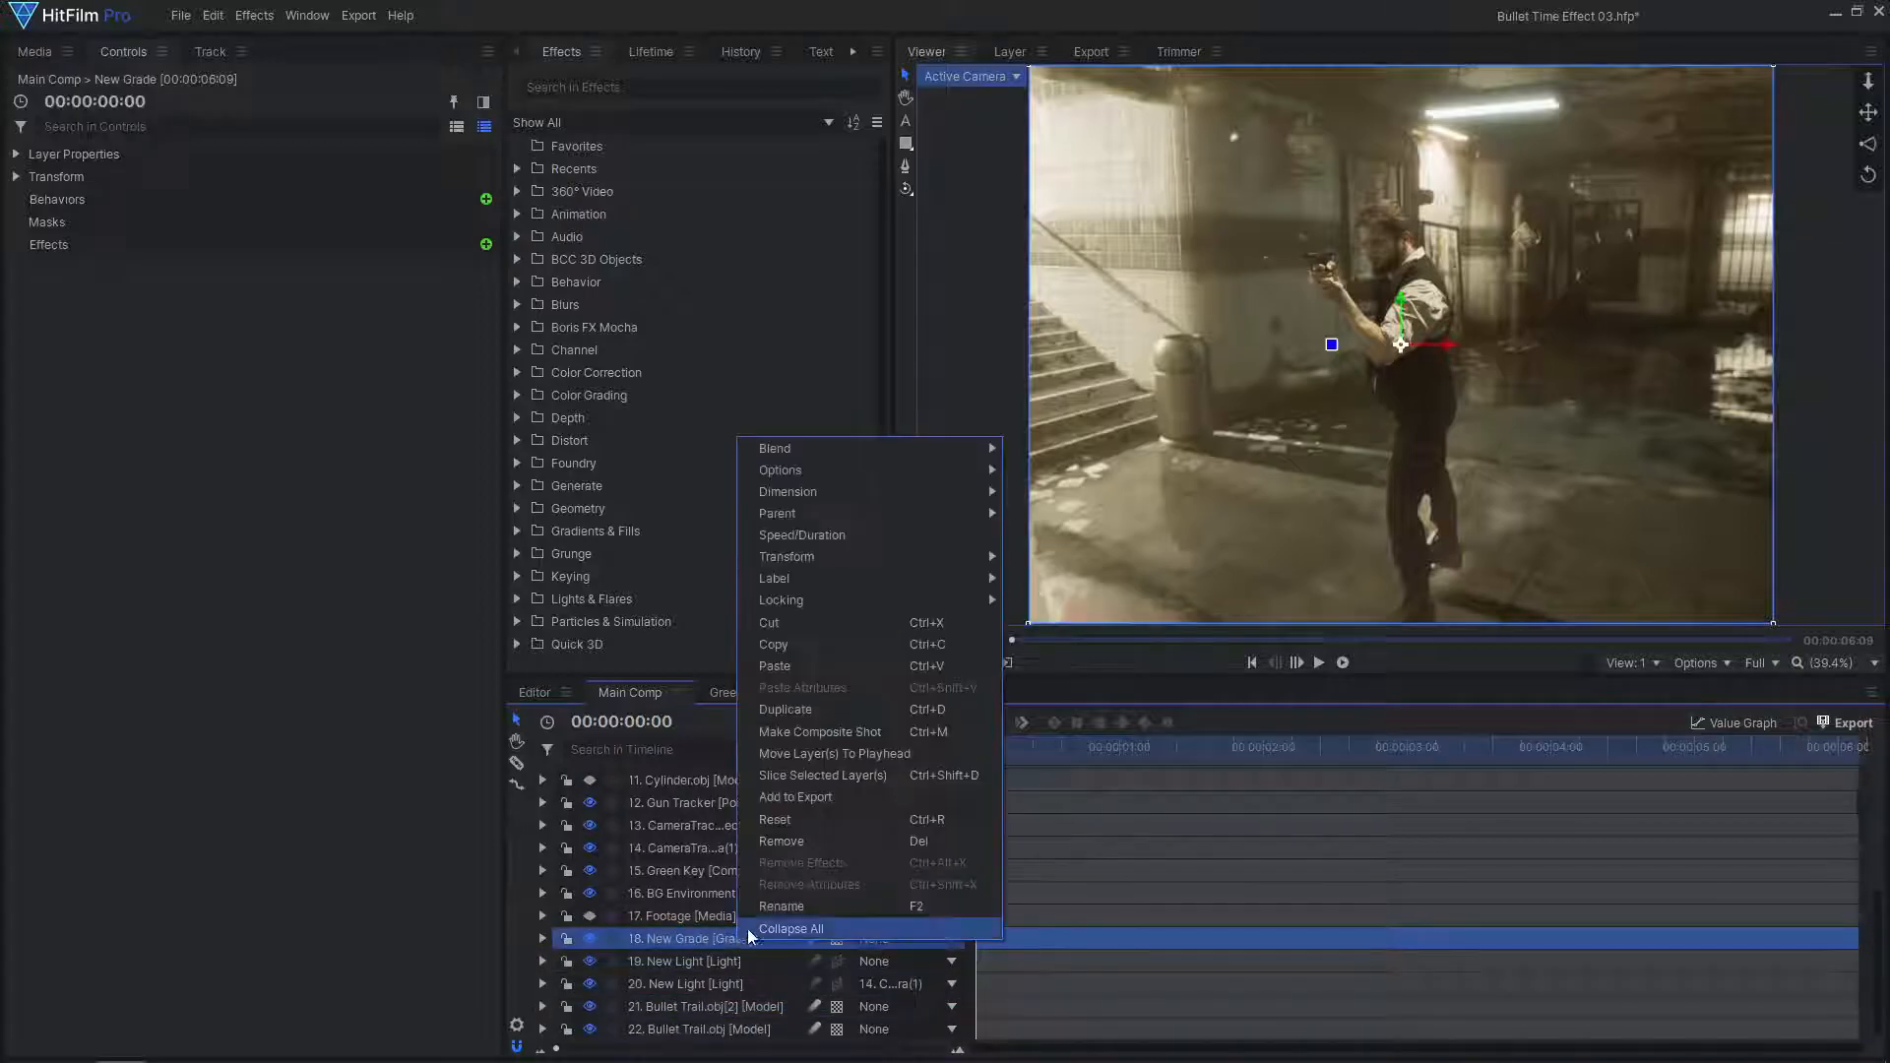
click(765, 918)
text(Displacement Map)
key(Return)
Add a new grade layer above the Bullet[3] layer and apply the Displacement effect to it
scroll(760, 908, up, 2)
scroll(760, 908, up, 2)
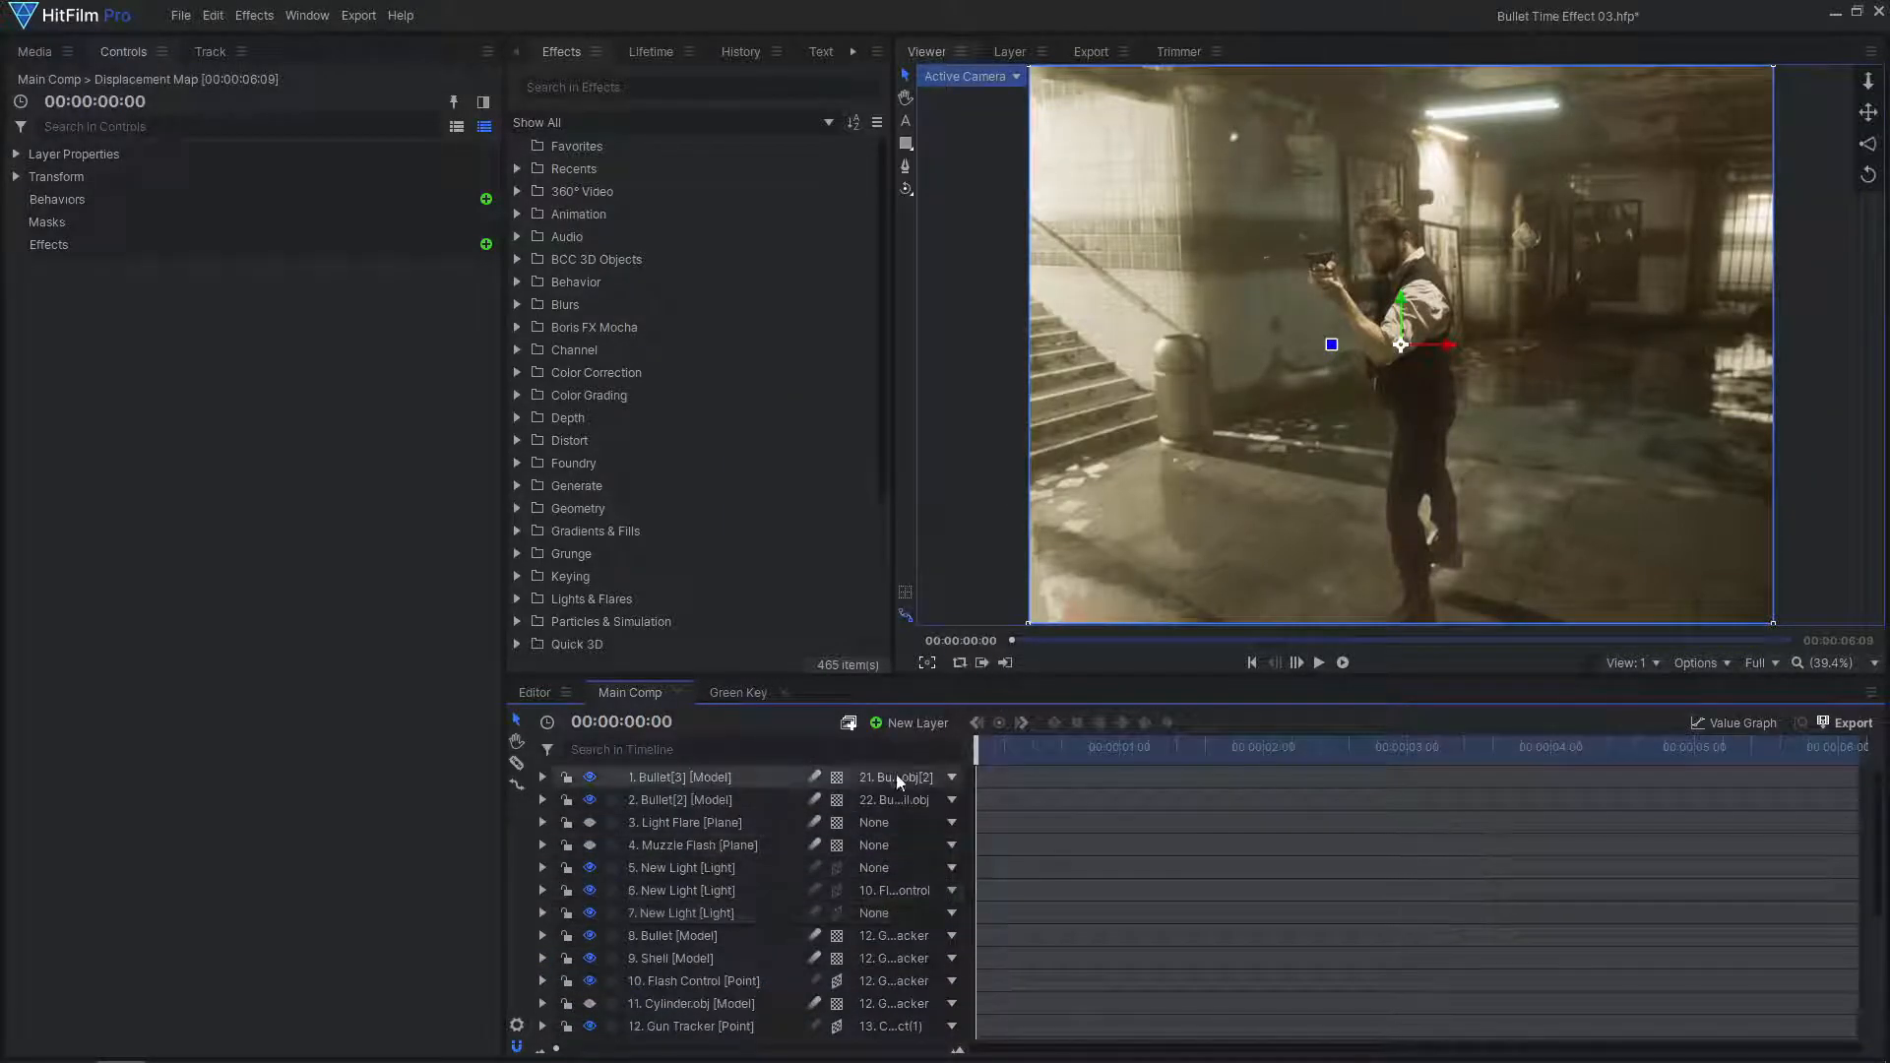
click(916, 722)
click(916, 789)
key(ctrl+space)
text(displ)
click(886, 421)
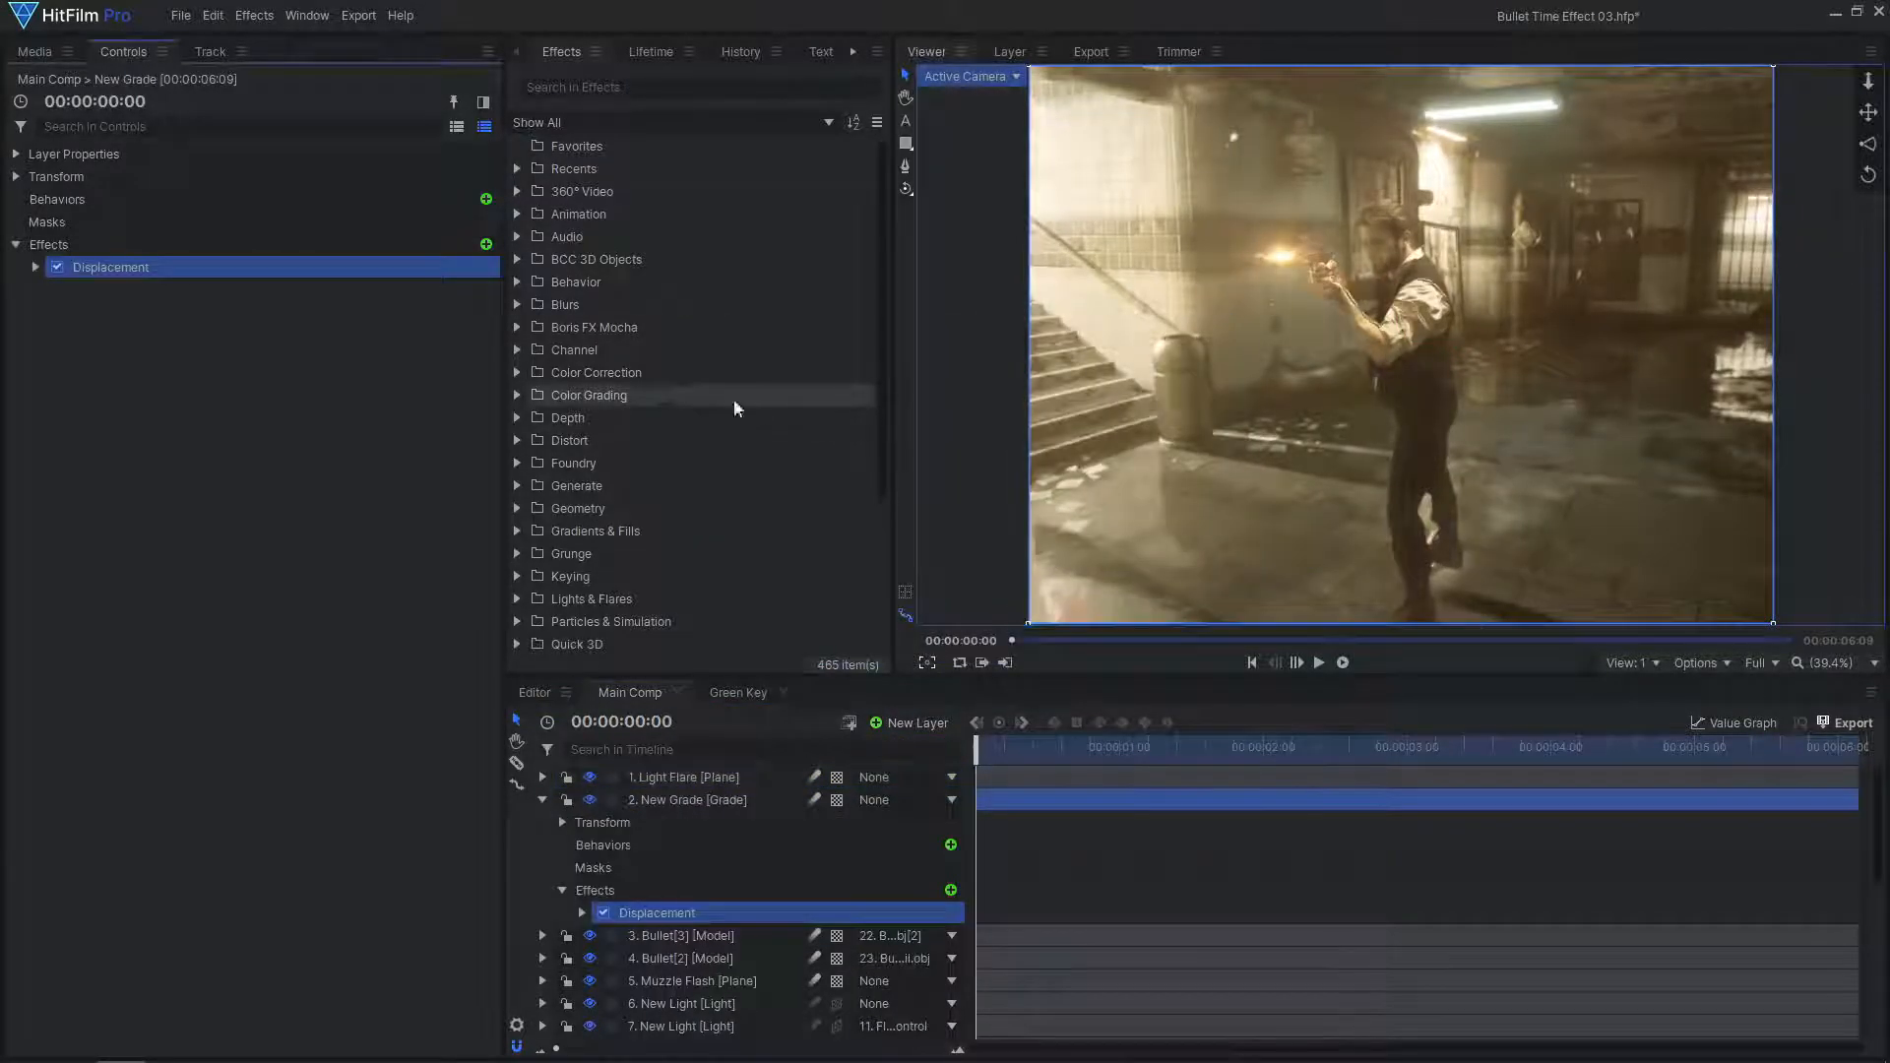
Set the Displacement effect's Source Layer to Displacement Map and adjust the maximum displacement to distort the image along the trails
click(36, 267)
click(322, 285)
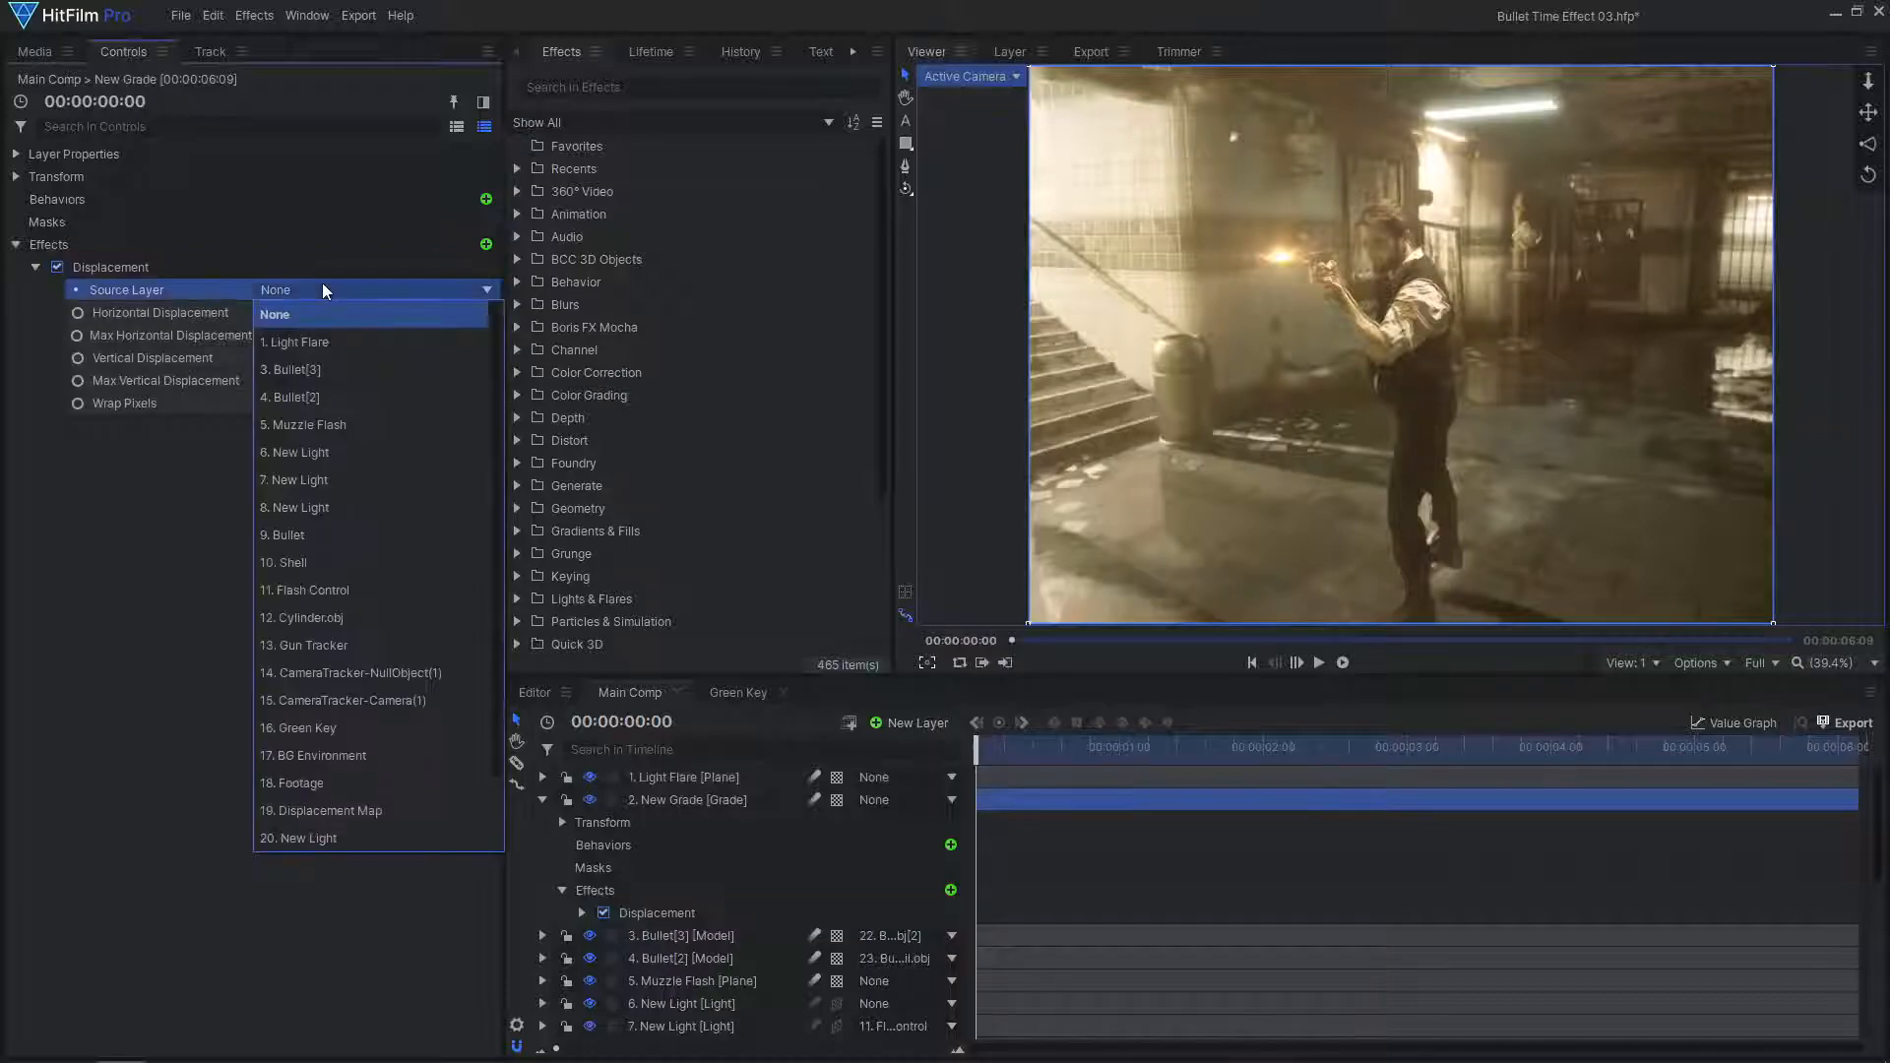
click(353, 805)
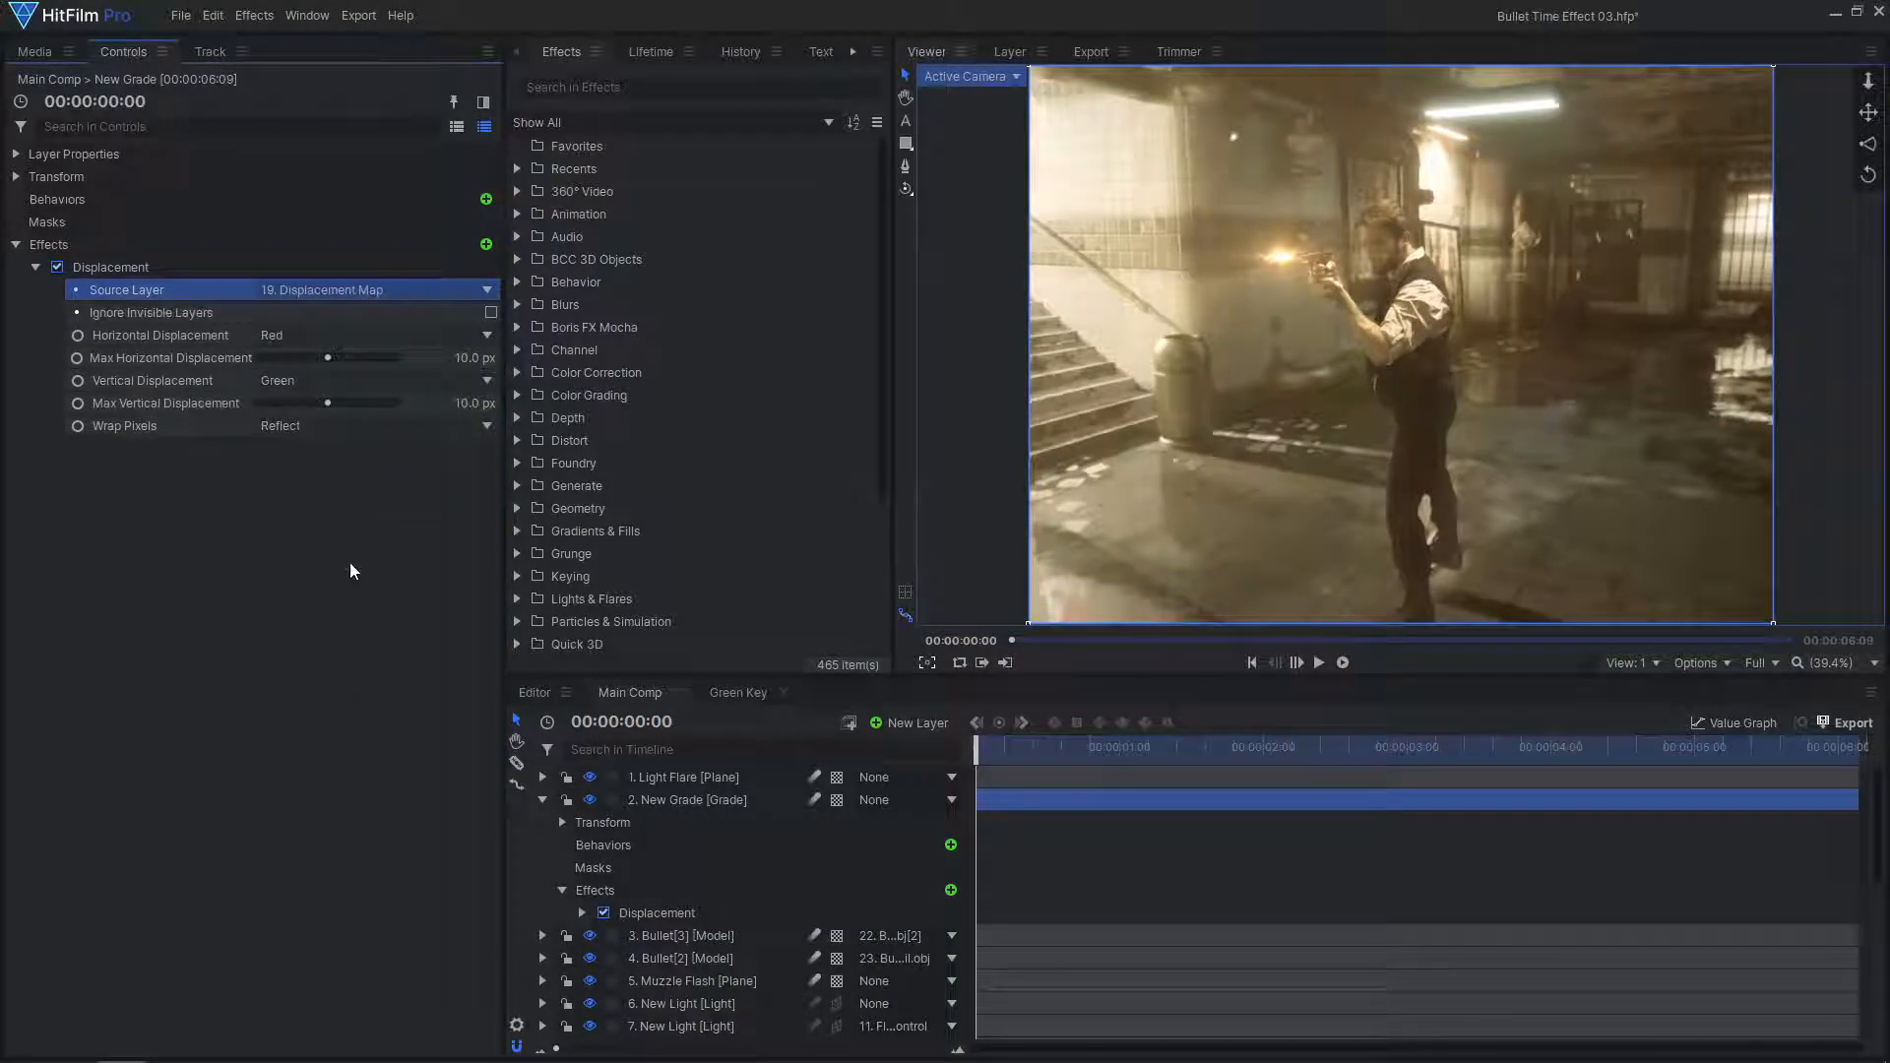
drag(345, 357, 452, 400)
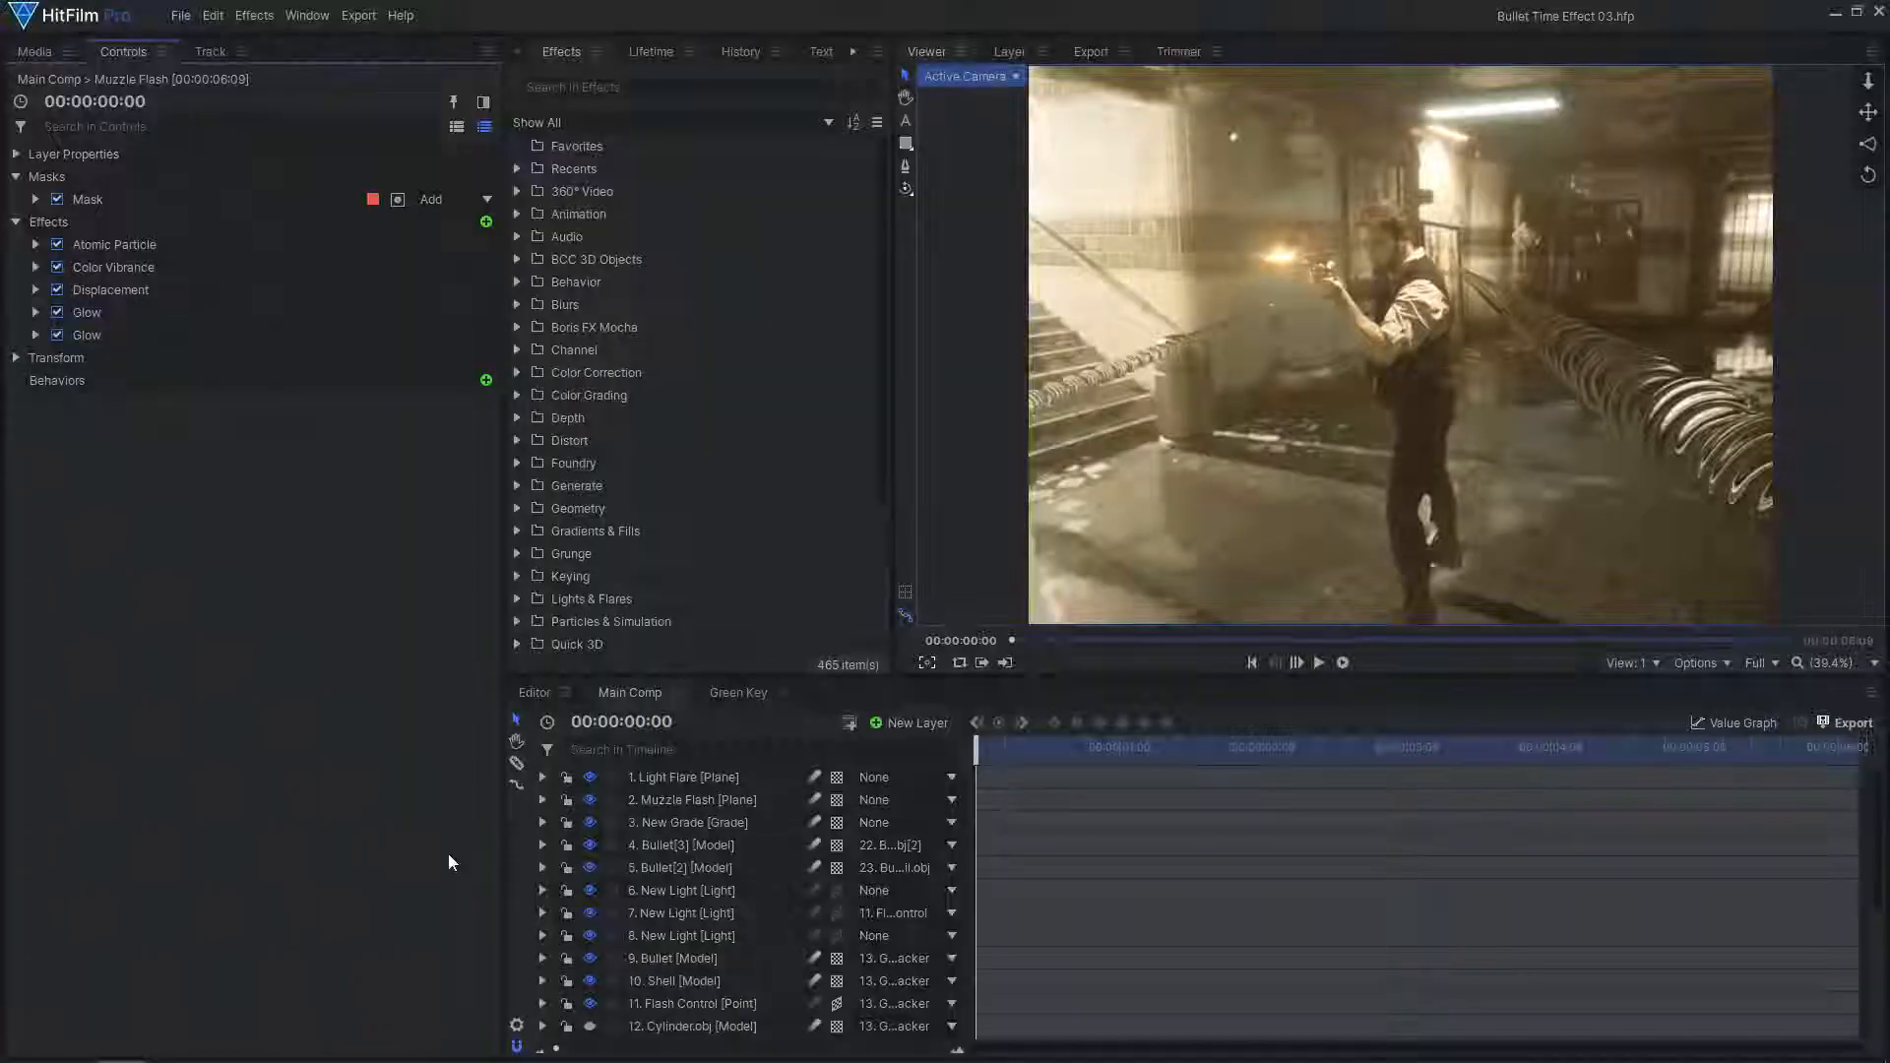
Add a new grade layer above all other layers and apply a Curves effect to it
click(917, 724)
click(904, 790)
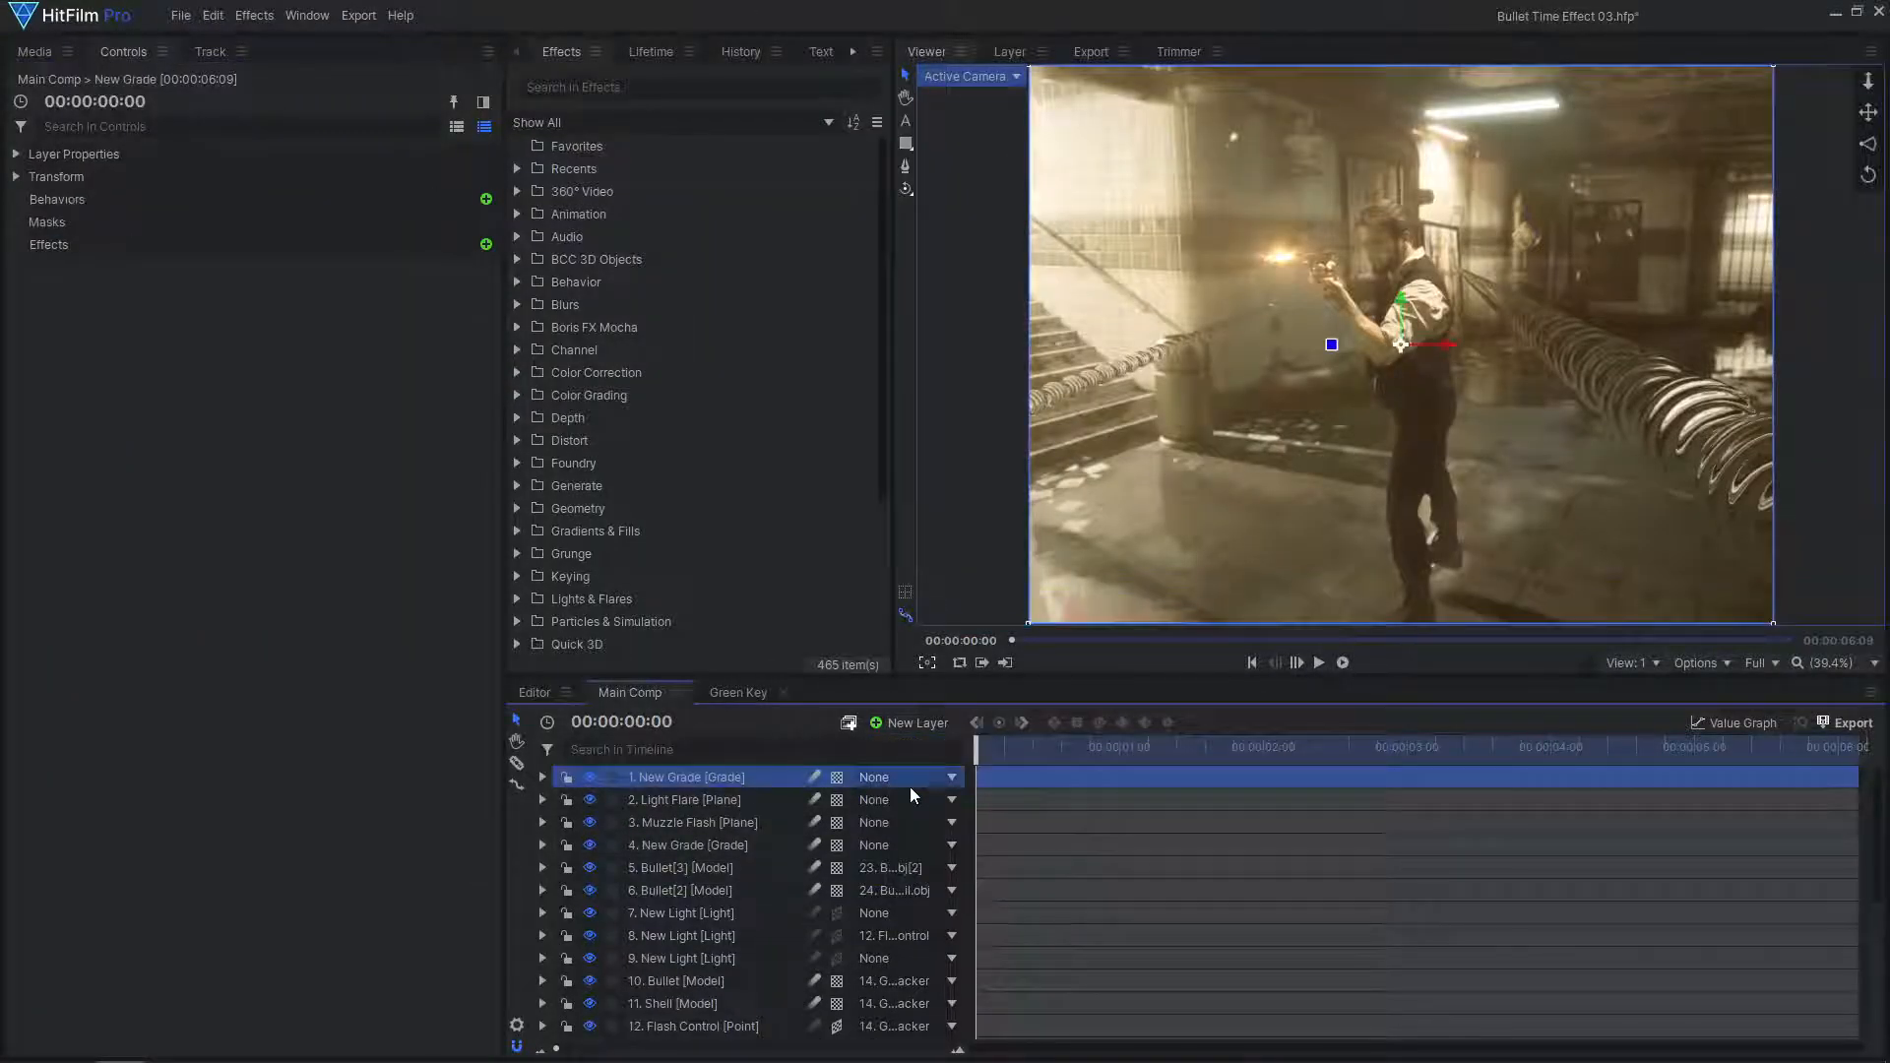
click(486, 245)
text(cur)
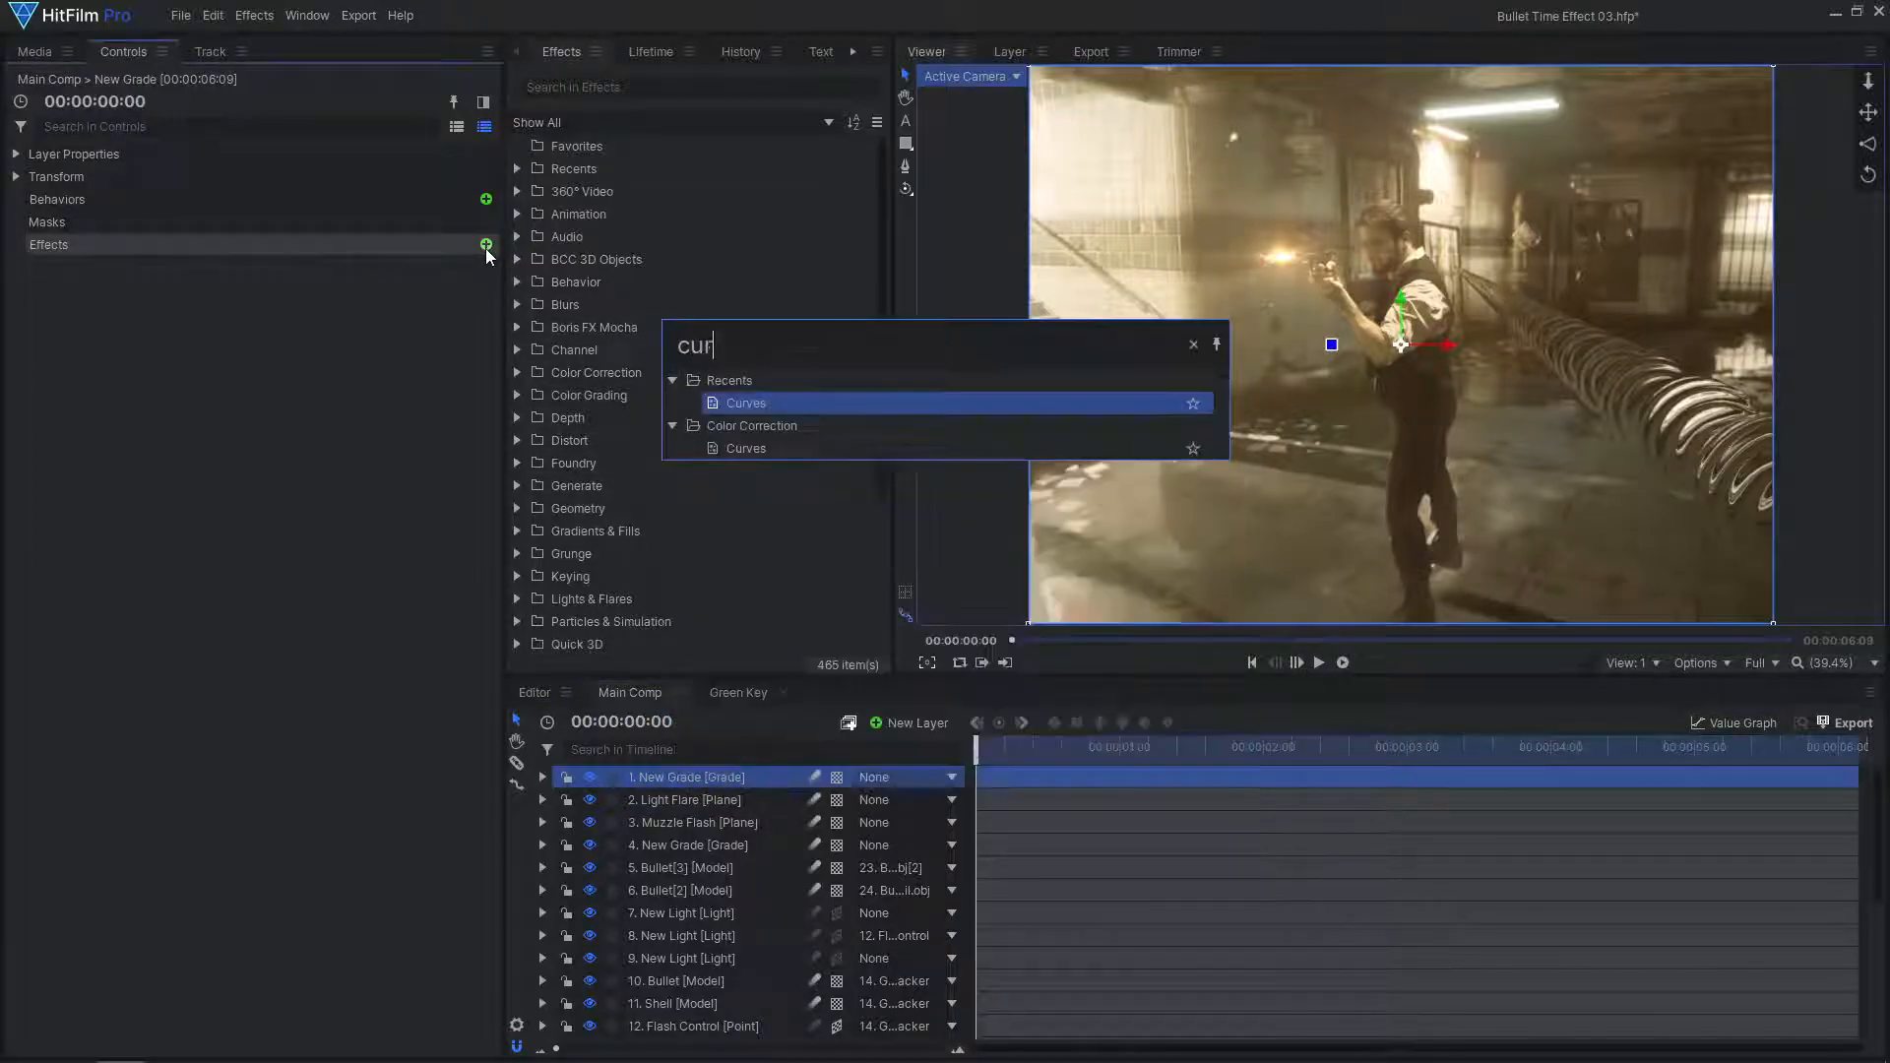
key(Return)
click(36, 267)
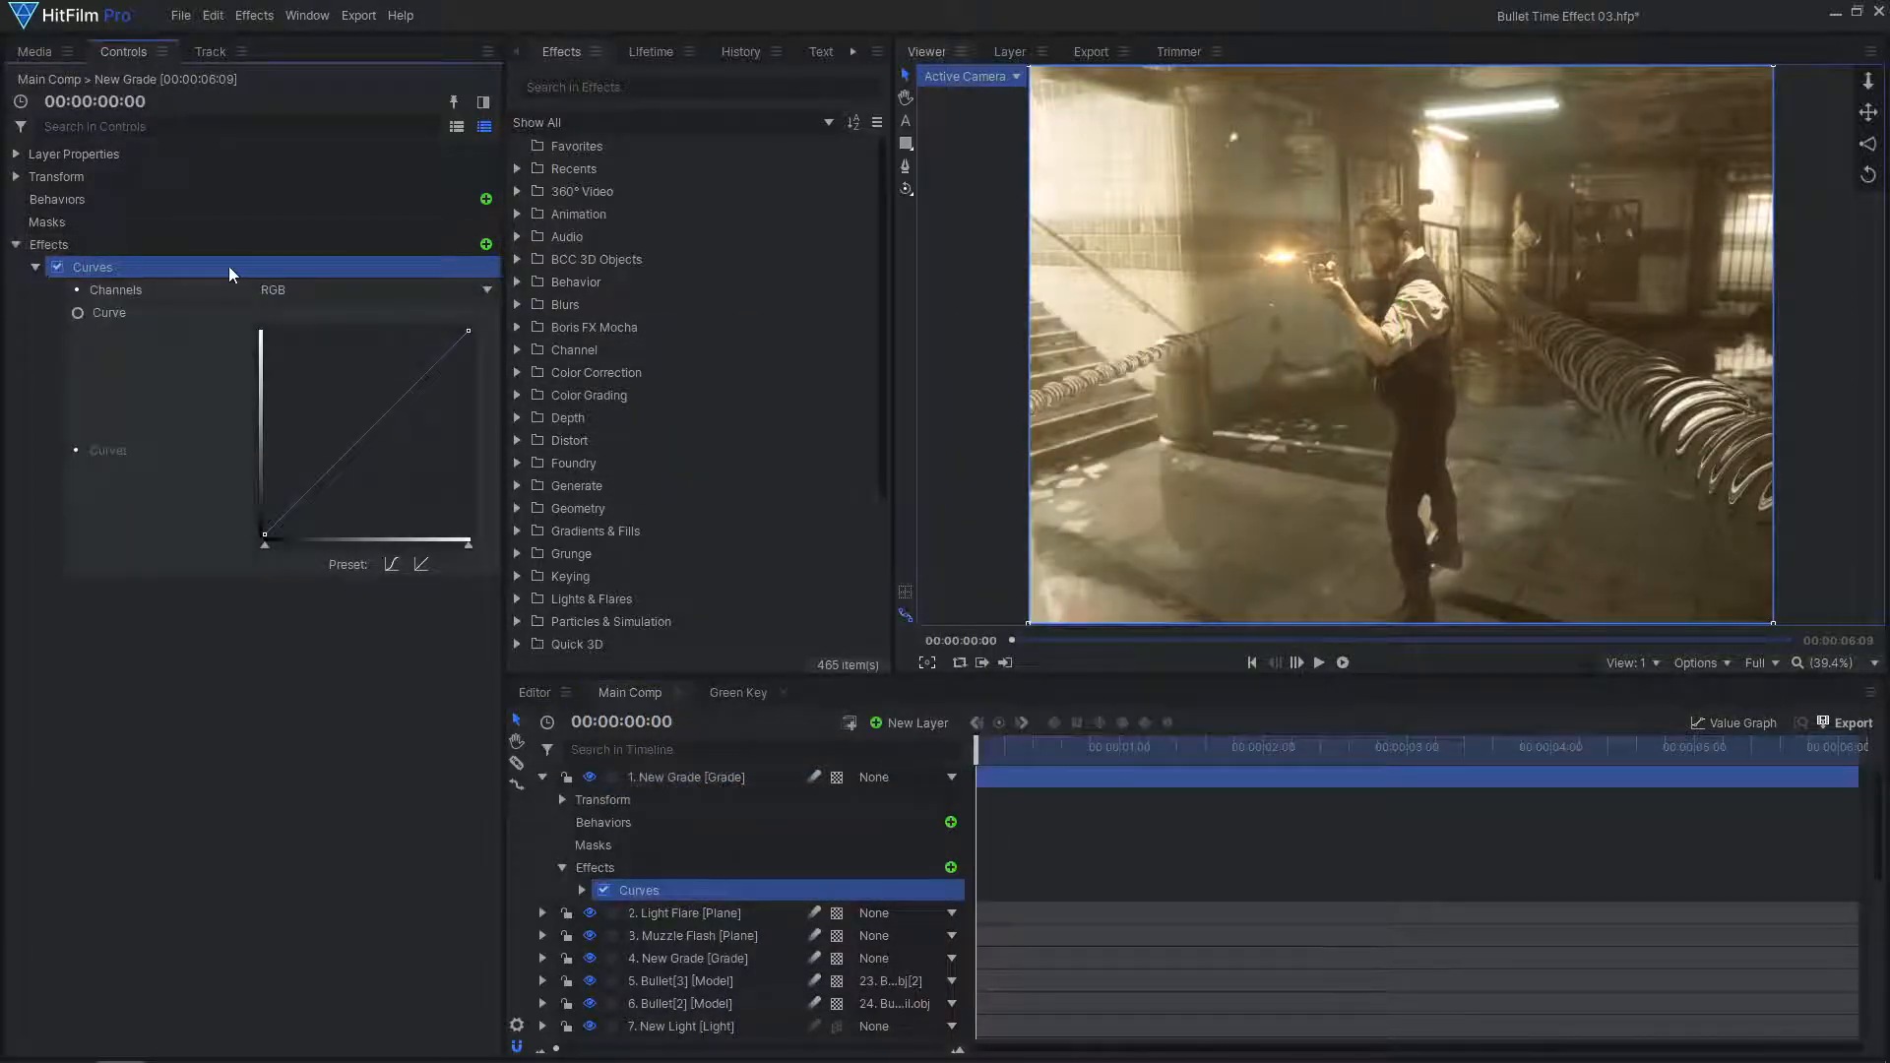
Raise the black point of the Red channel in the Curves effect and reshape the Blue channel with two curve points
click(317, 288)
click(313, 340)
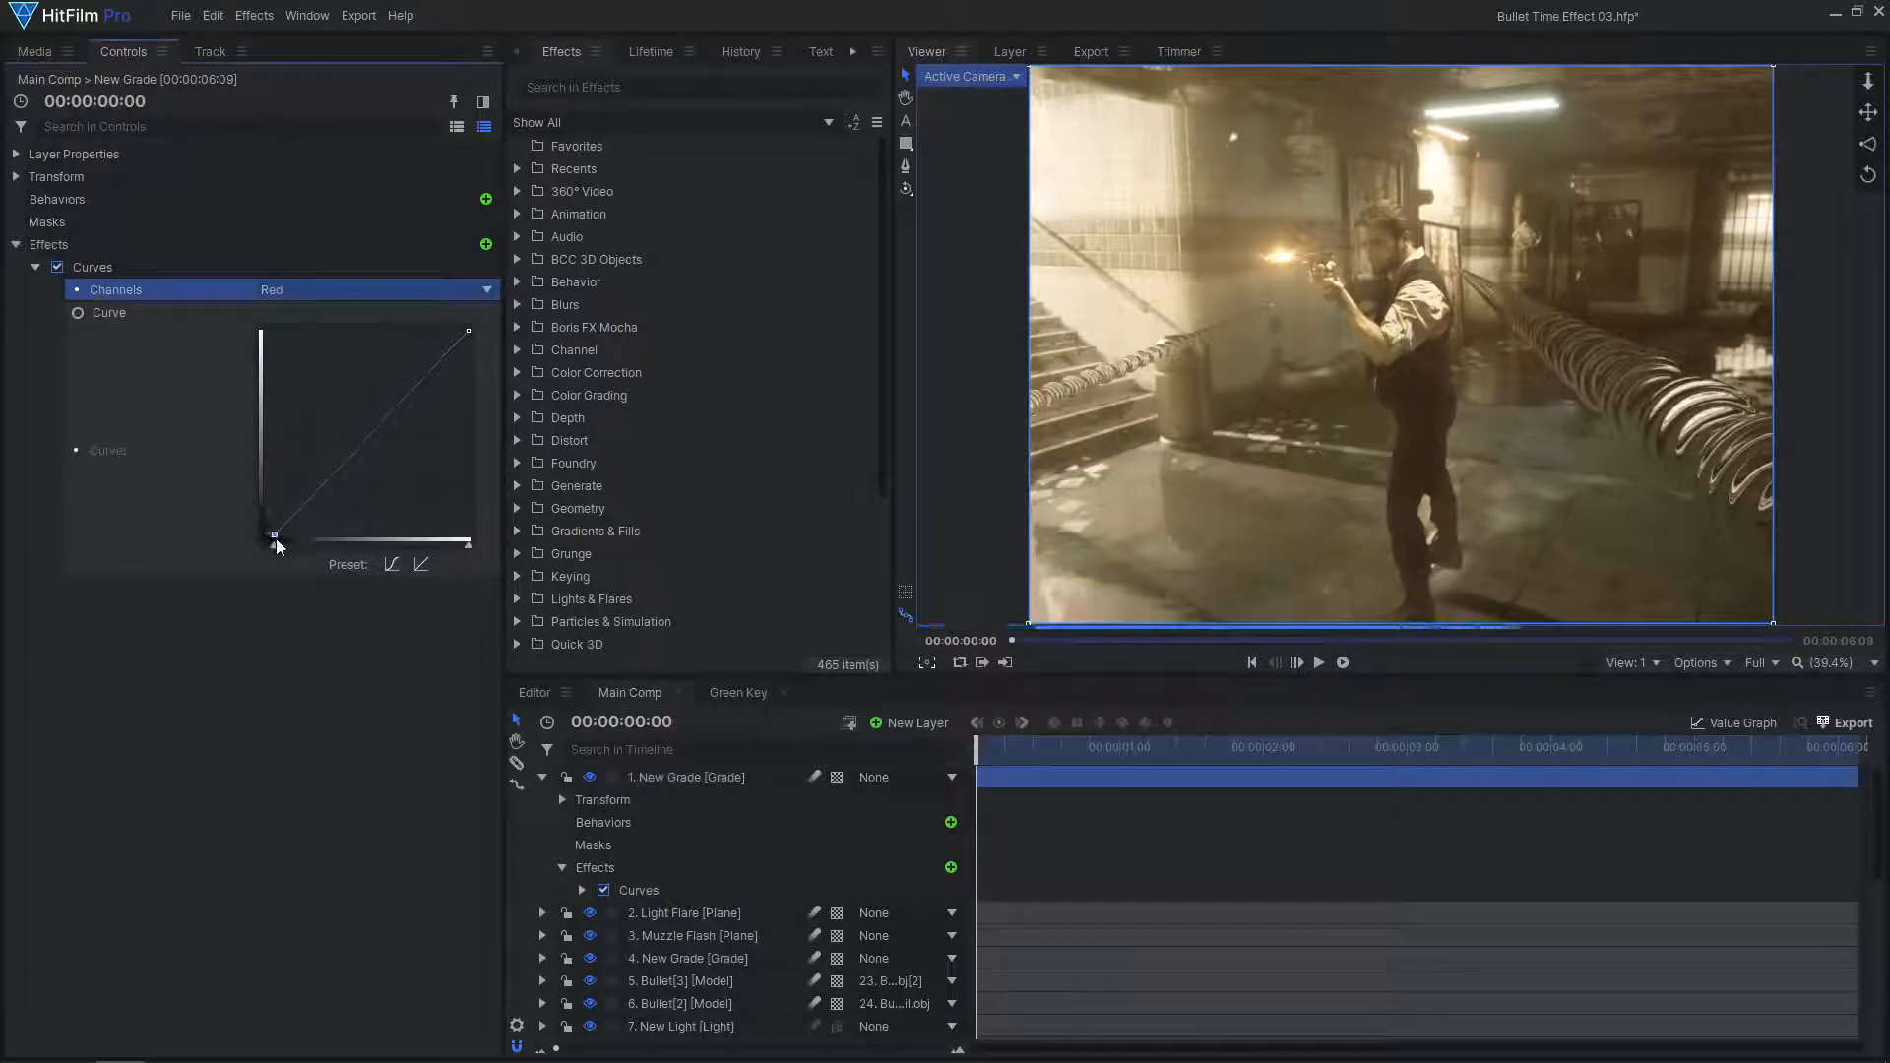
drag(278, 540, 291, 546)
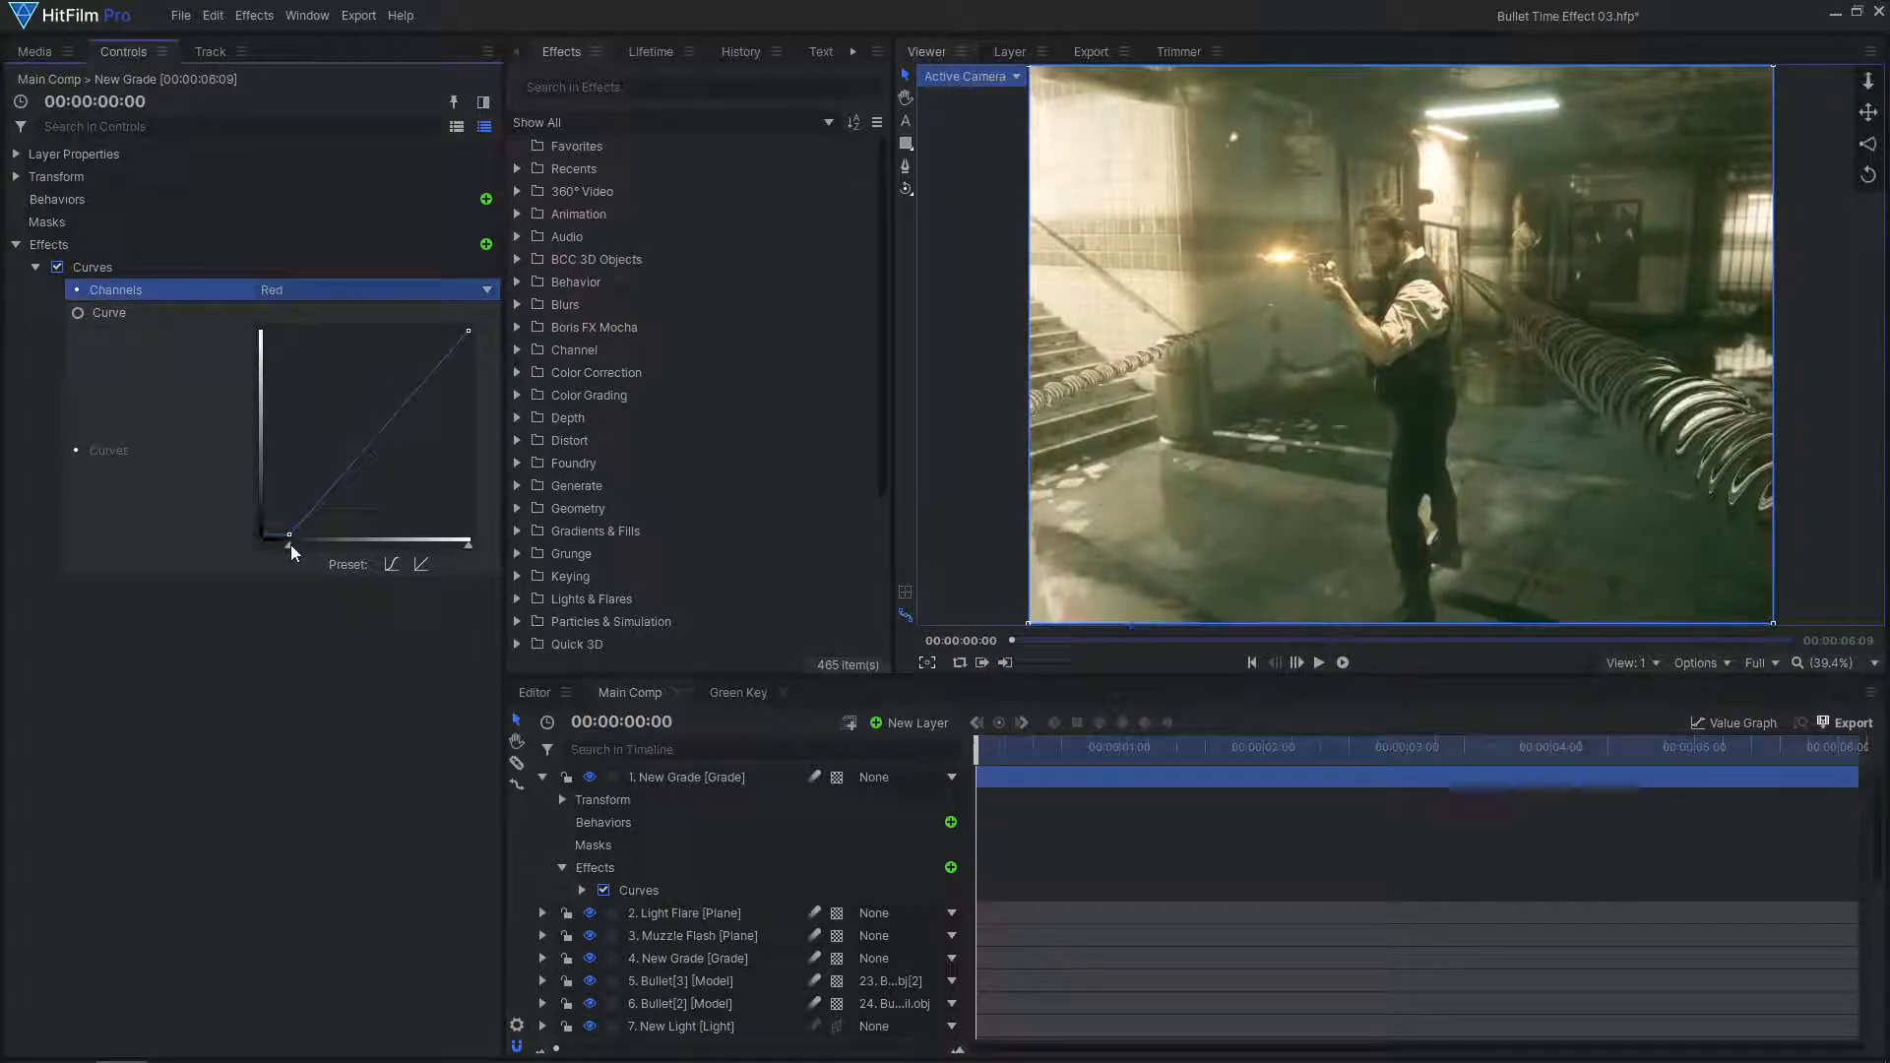
click(340, 295)
click(309, 398)
Add a Levels Histogram effect to the grade layer with Input Black 0.08, Input White 0.82 and Gamma 0.86
click(485, 244)
text(levels)
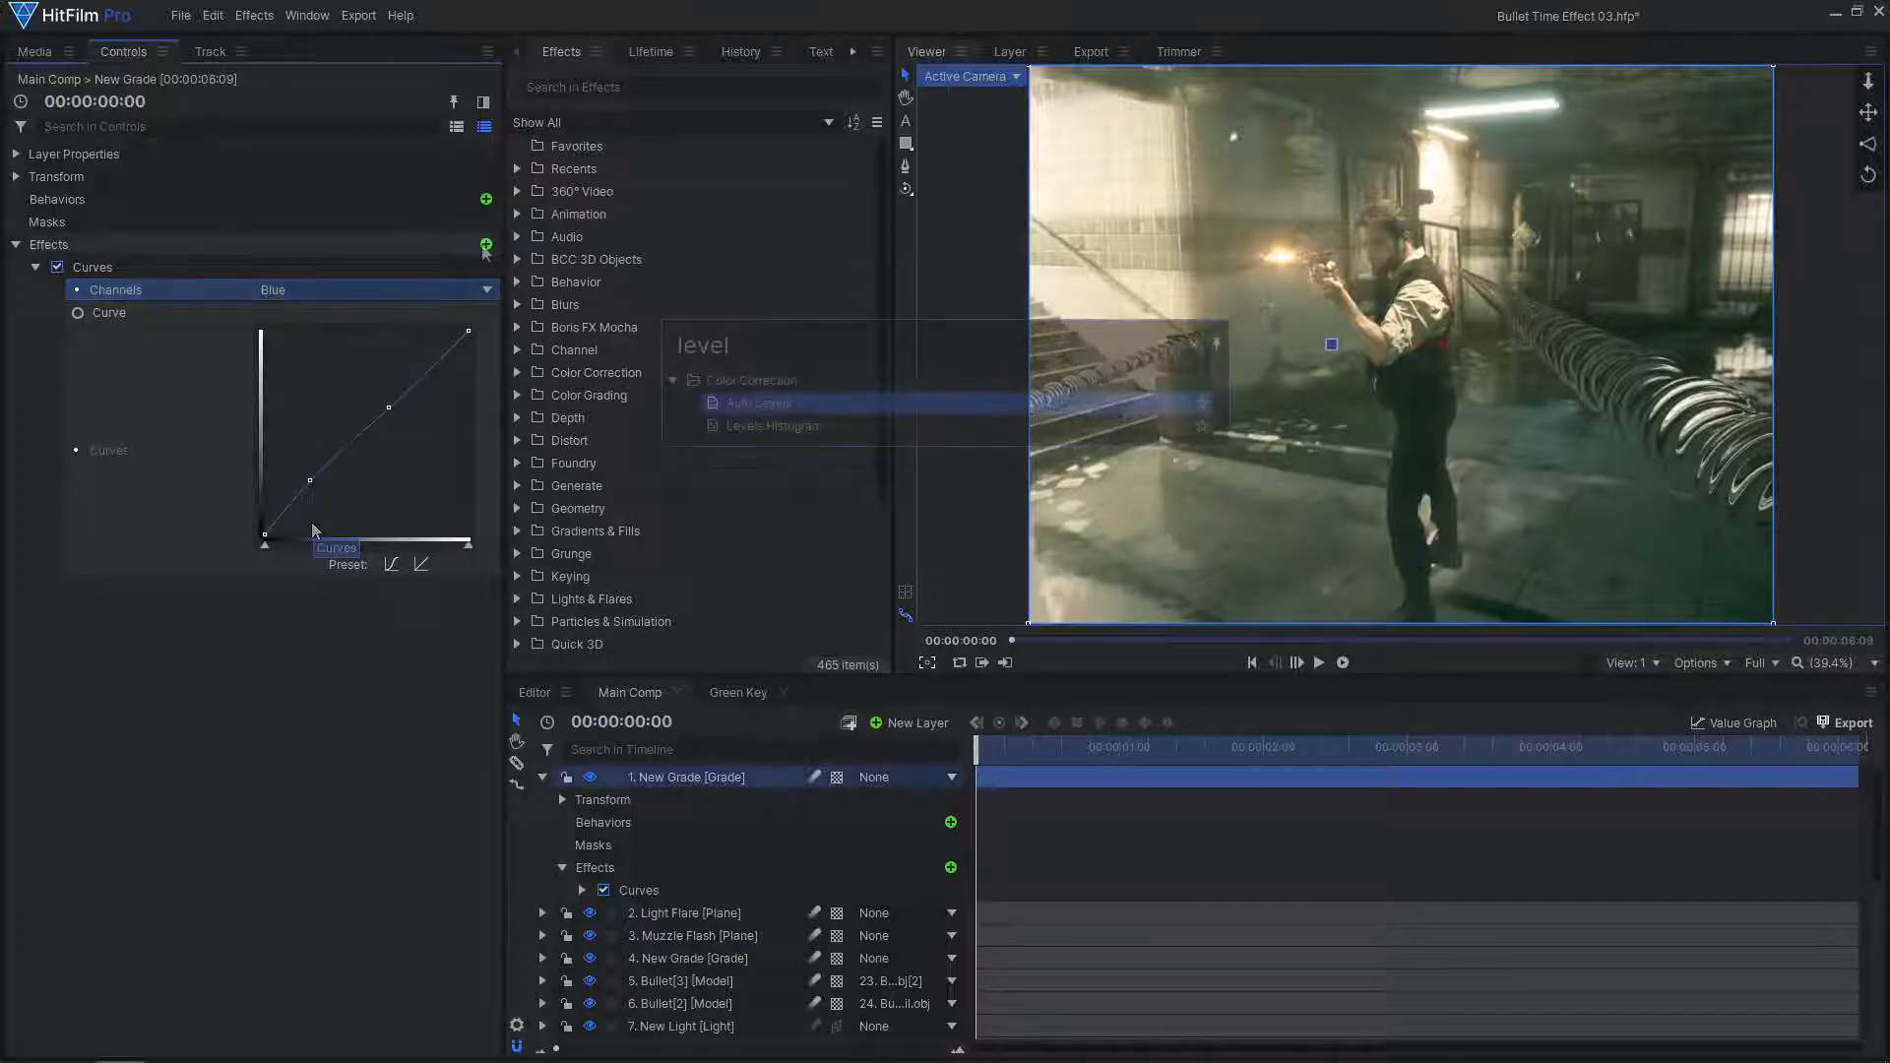
key(Return)
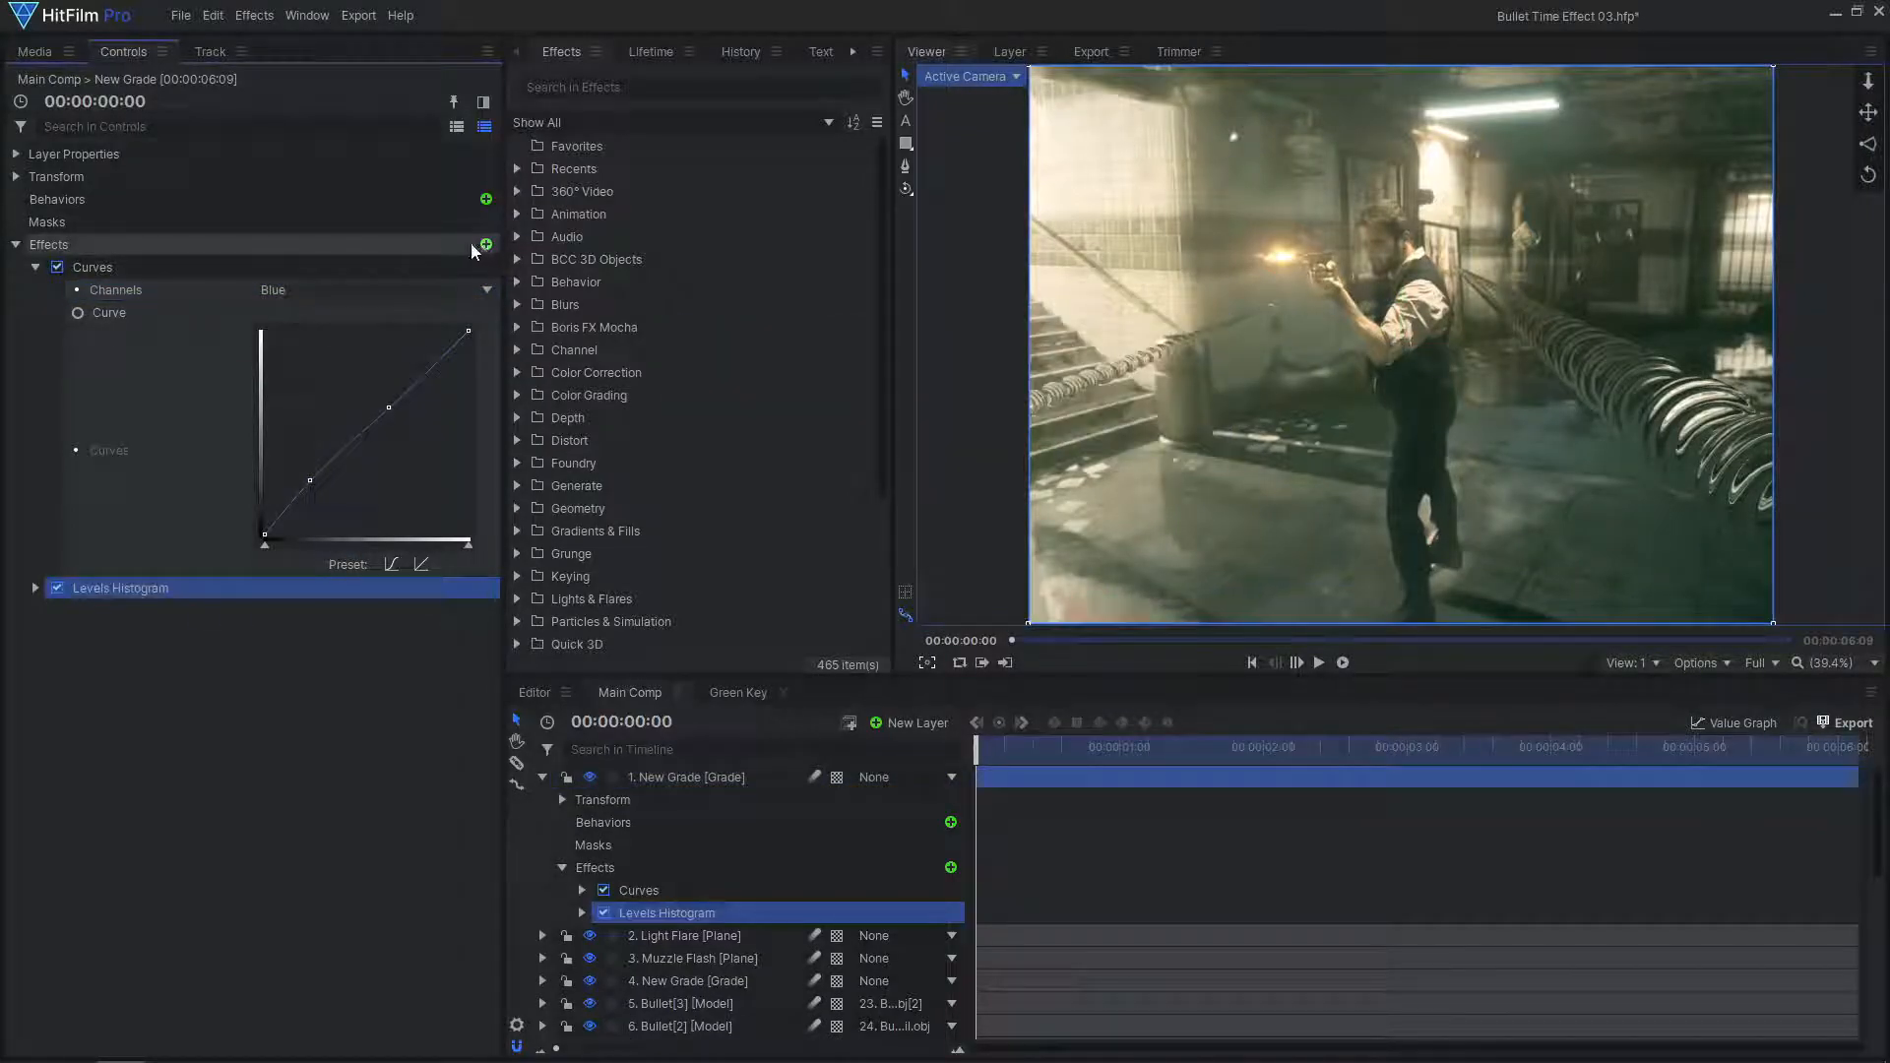
click(36, 588)
mouse_move(269, 758)
mouse_down()
mouse_move(482, 761)
mouse_move(387, 759)
mouse_up()
Reshape the Green channel of the Curves effect with a shadow point and a highlight point
click(295, 289)
click(292, 380)
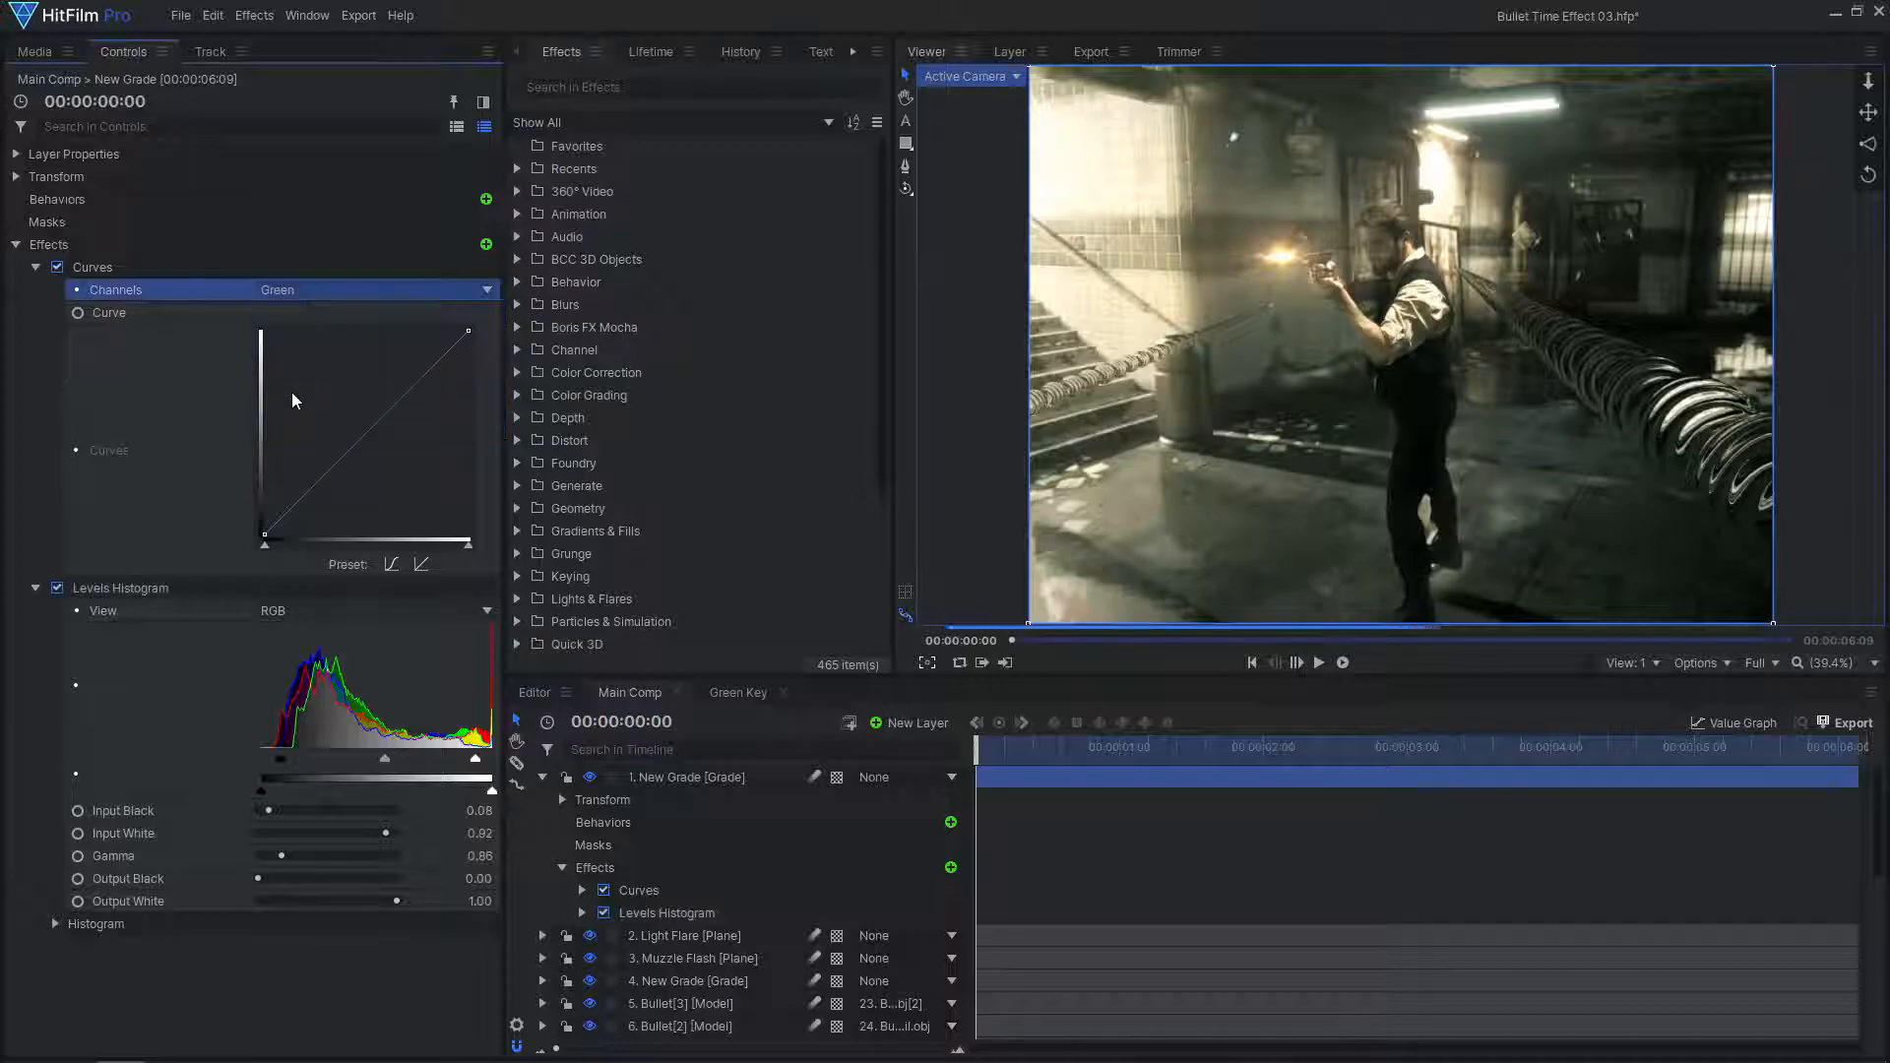
click(313, 481)
click(376, 422)
Add a Hue, Saturation & Lightness effect to the grade layer and move it above Curves
click(486, 244)
text(hue)
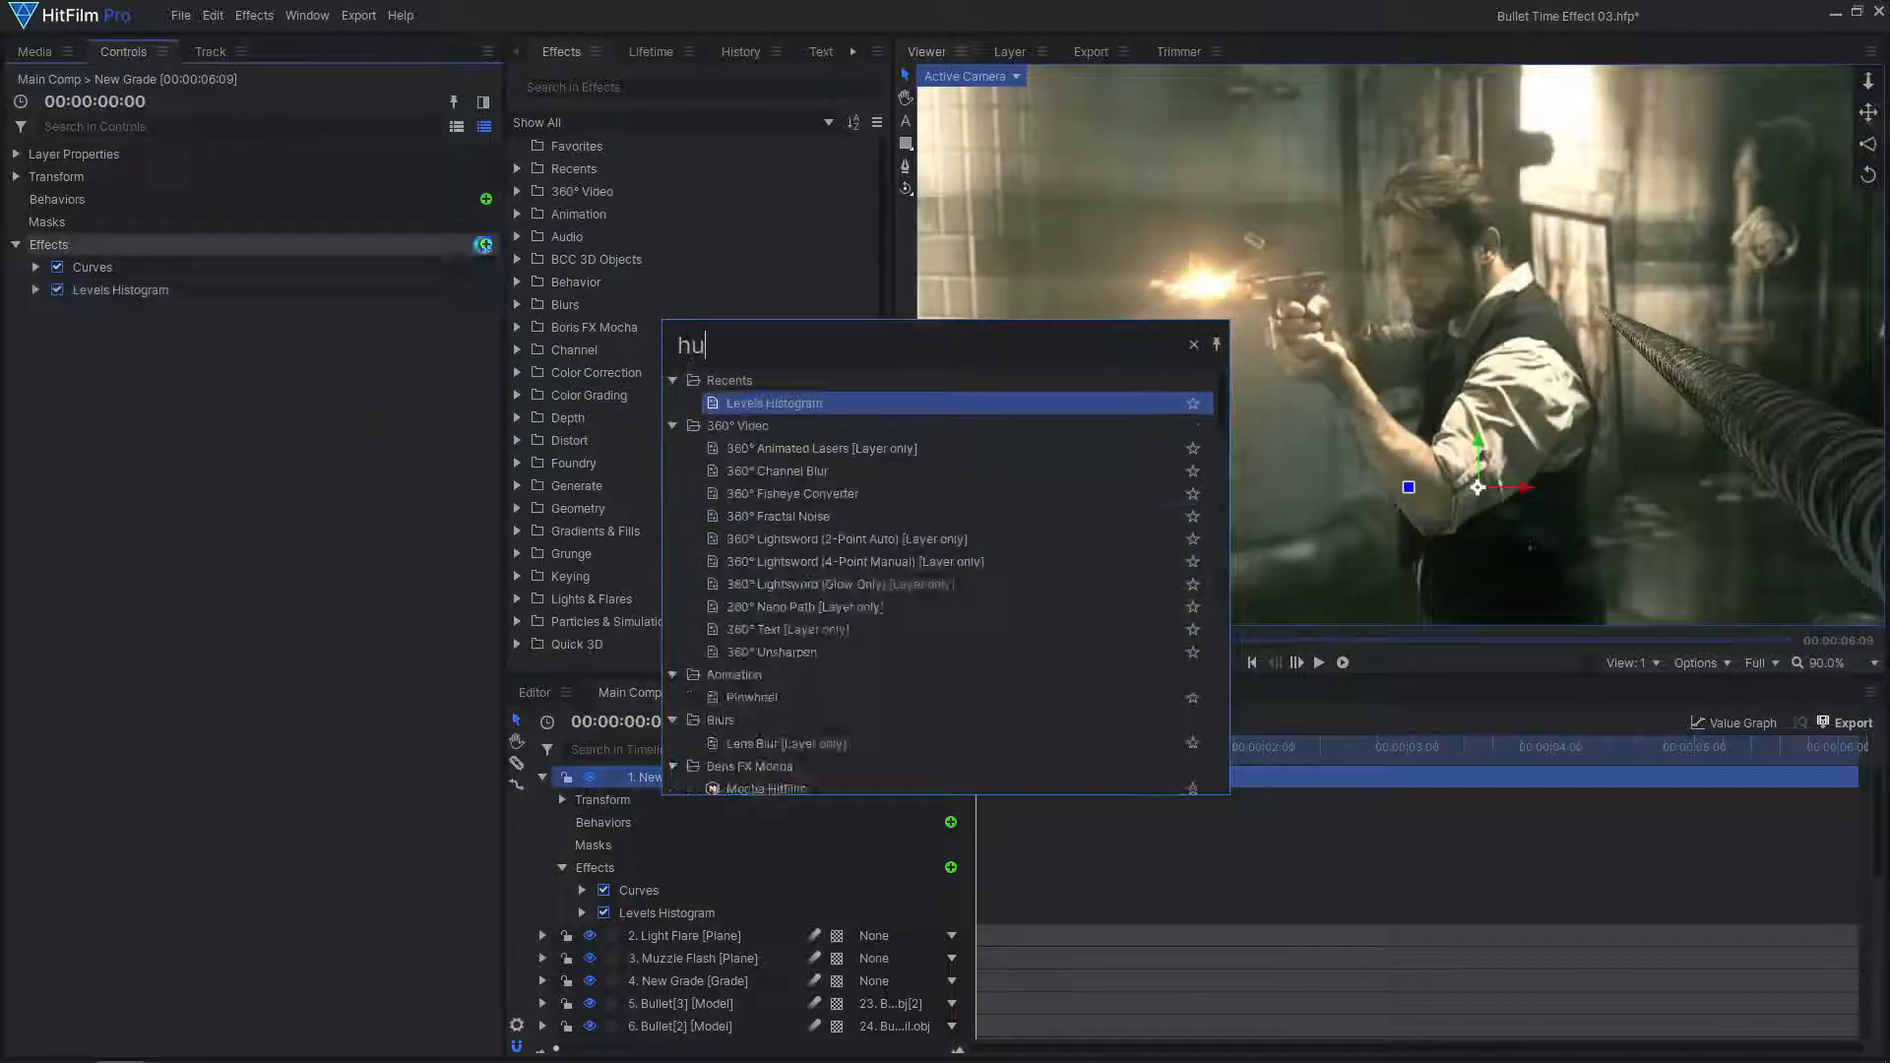
key(Return)
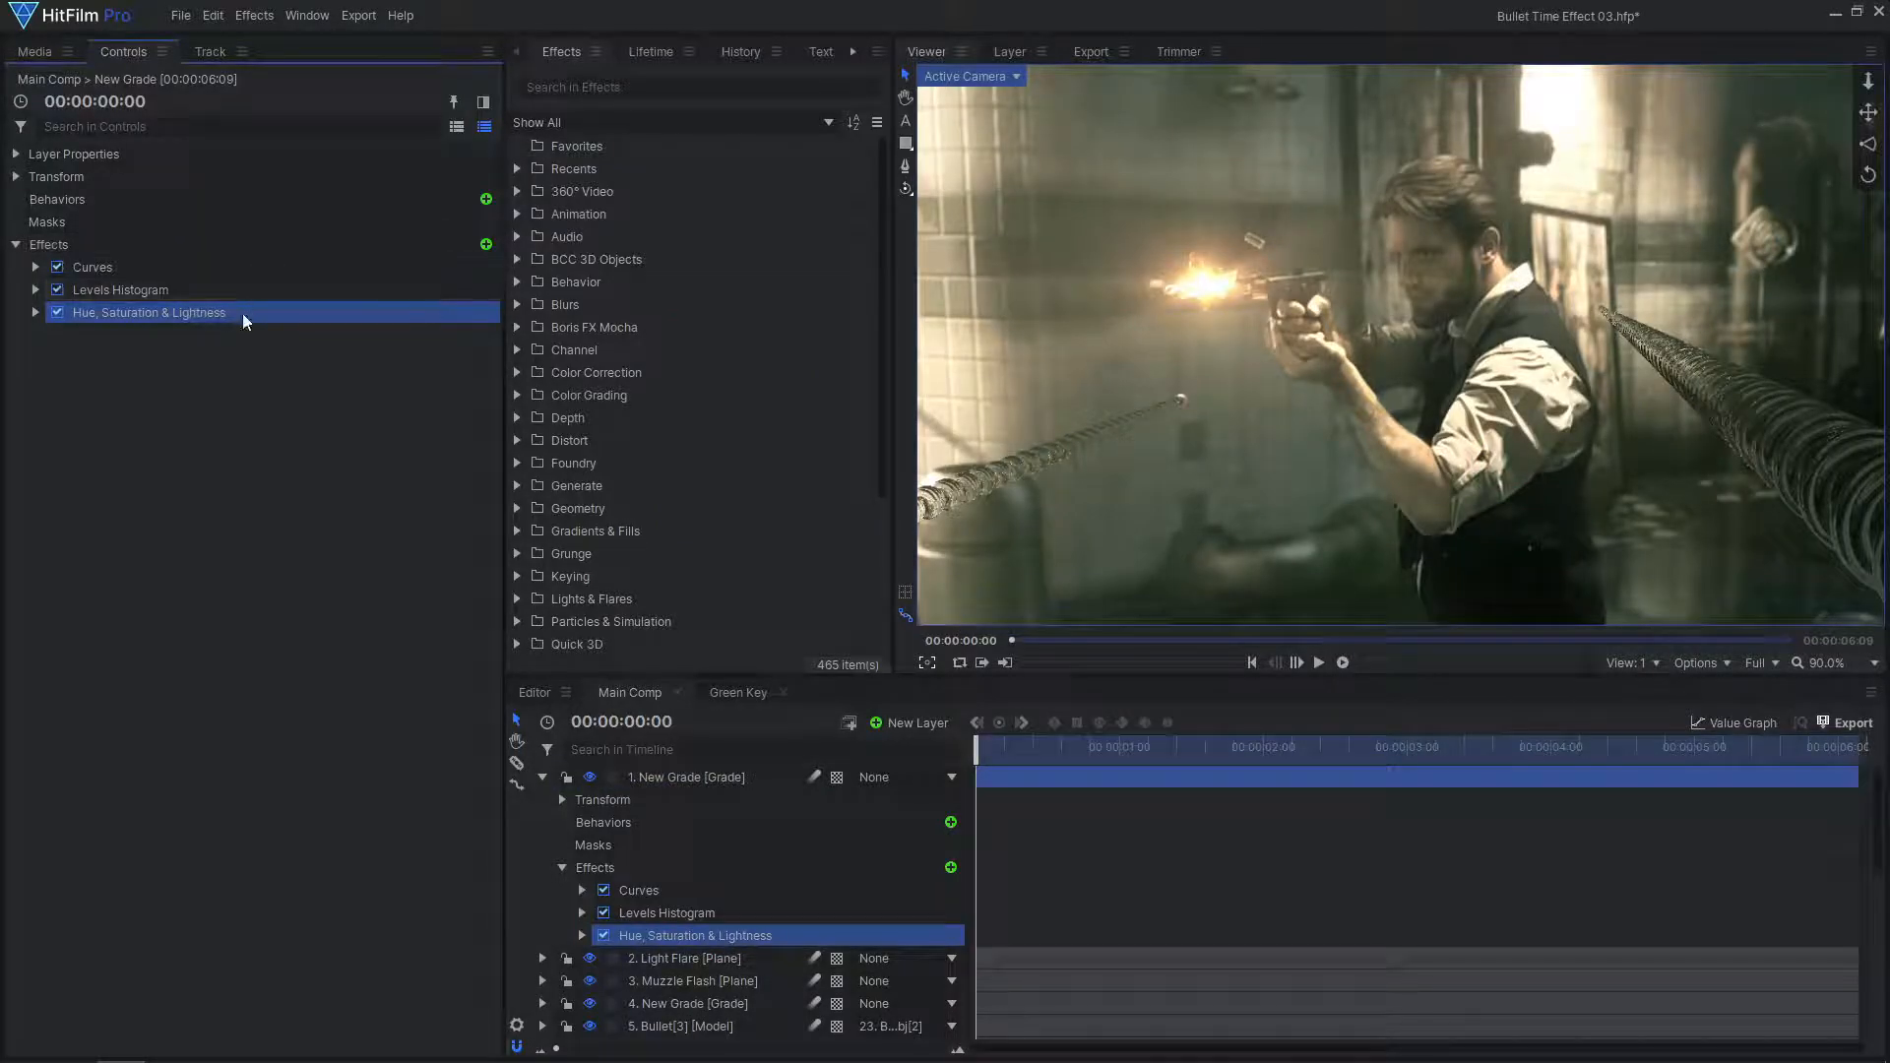
drag(242, 315, 91, 262)
Set the Red Saturation to 44.0 in the Hue, Saturation & Lightness effect
click(55, 312)
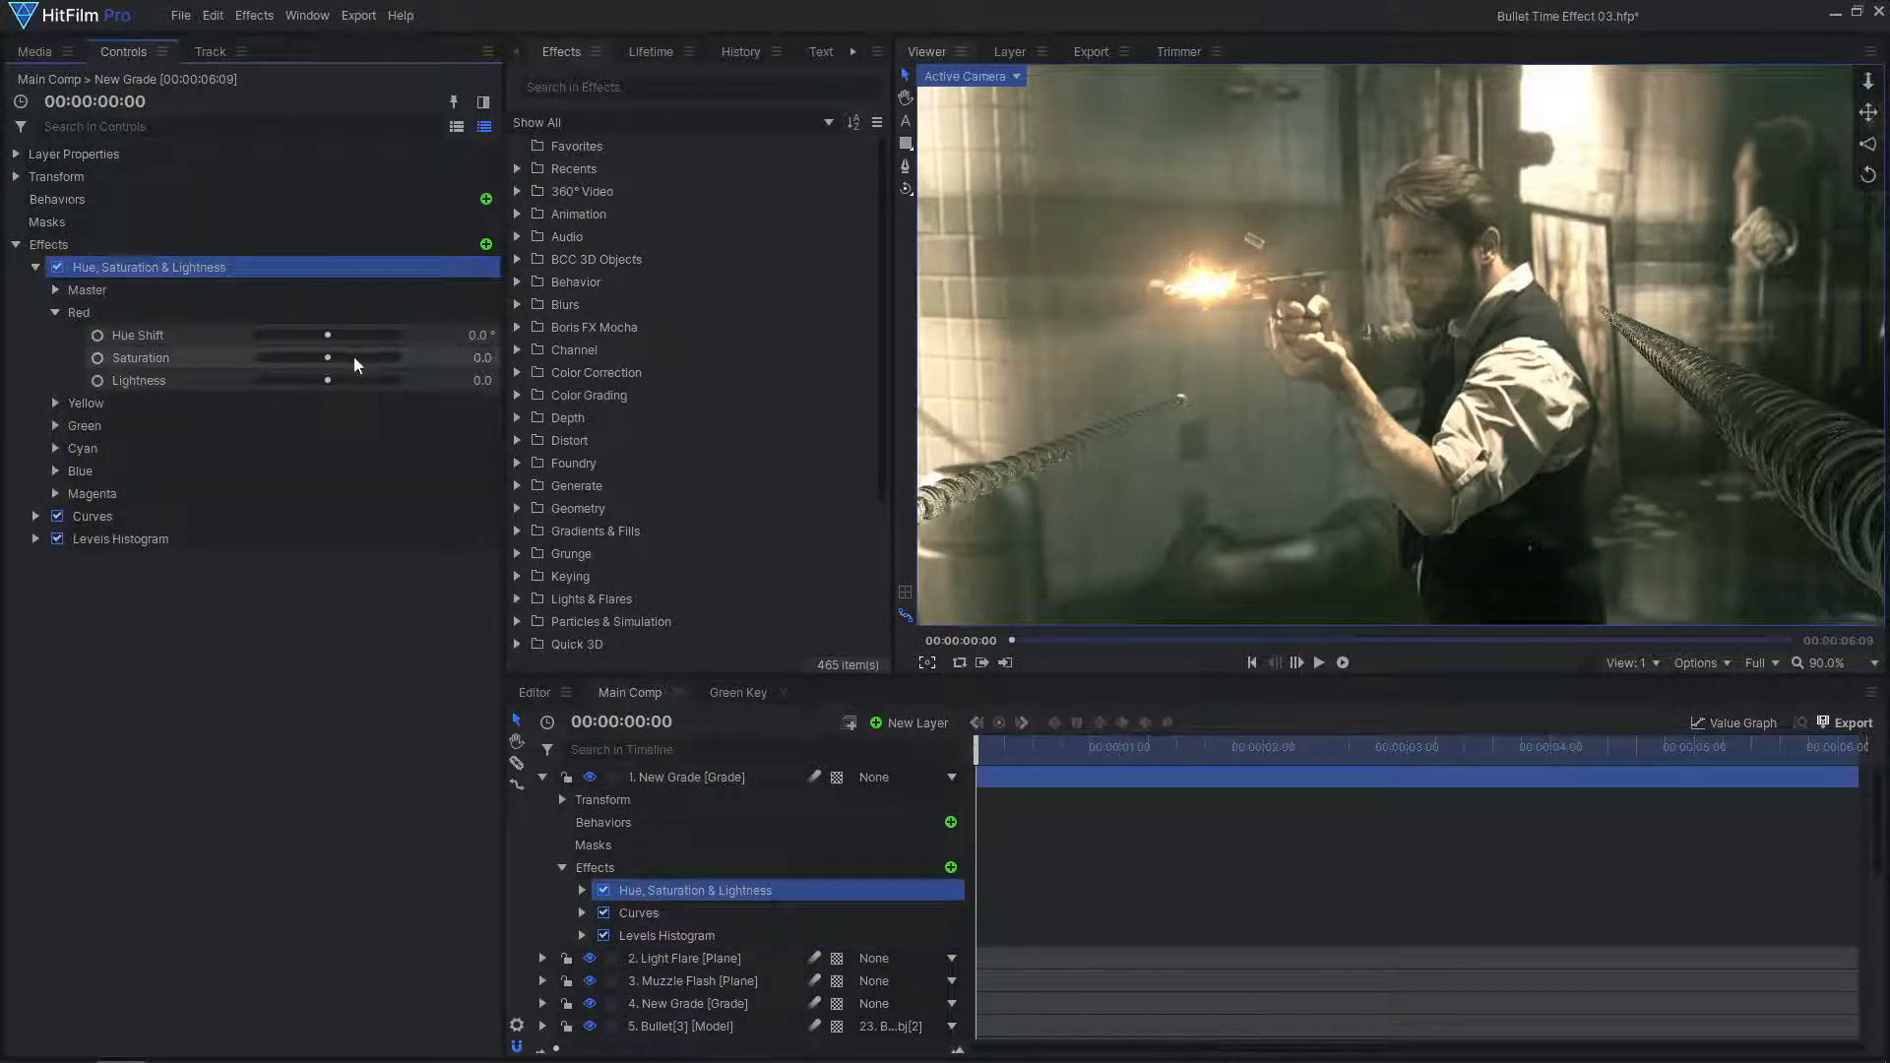
drag(353, 357, 364, 359)
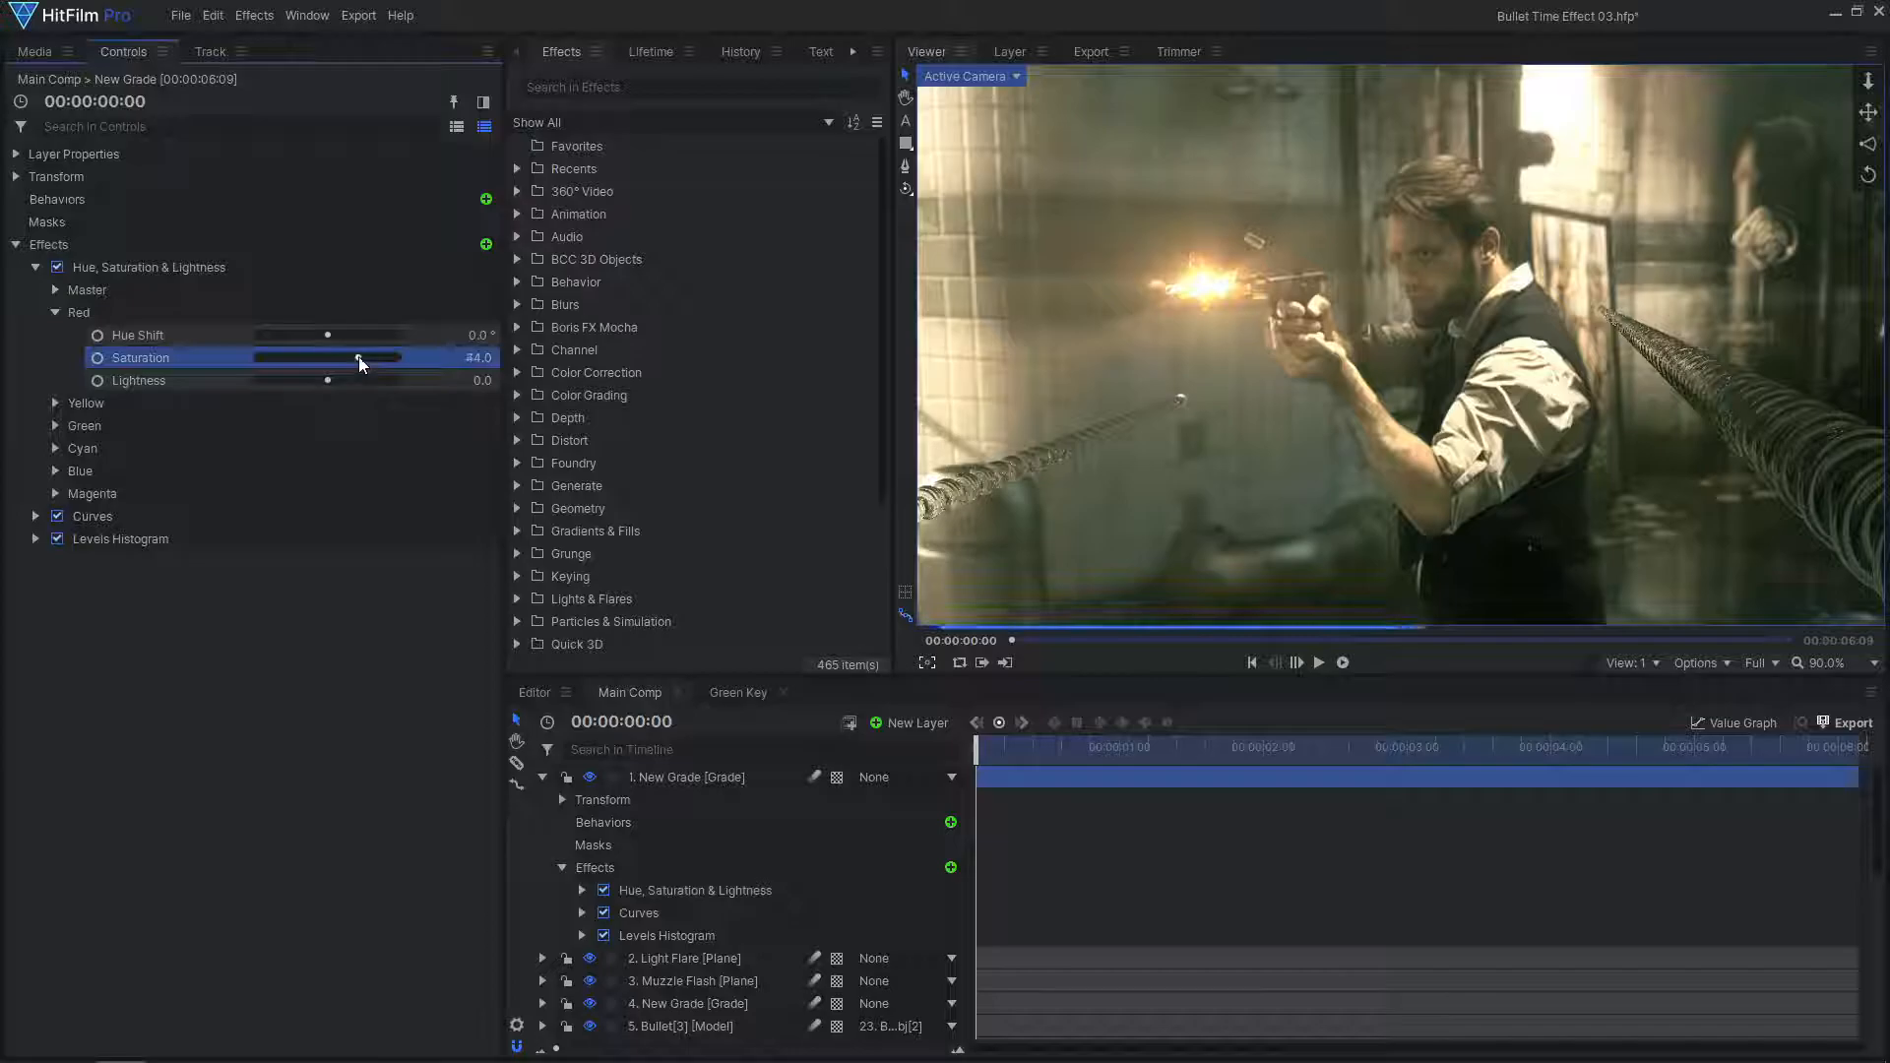
click(57, 267)
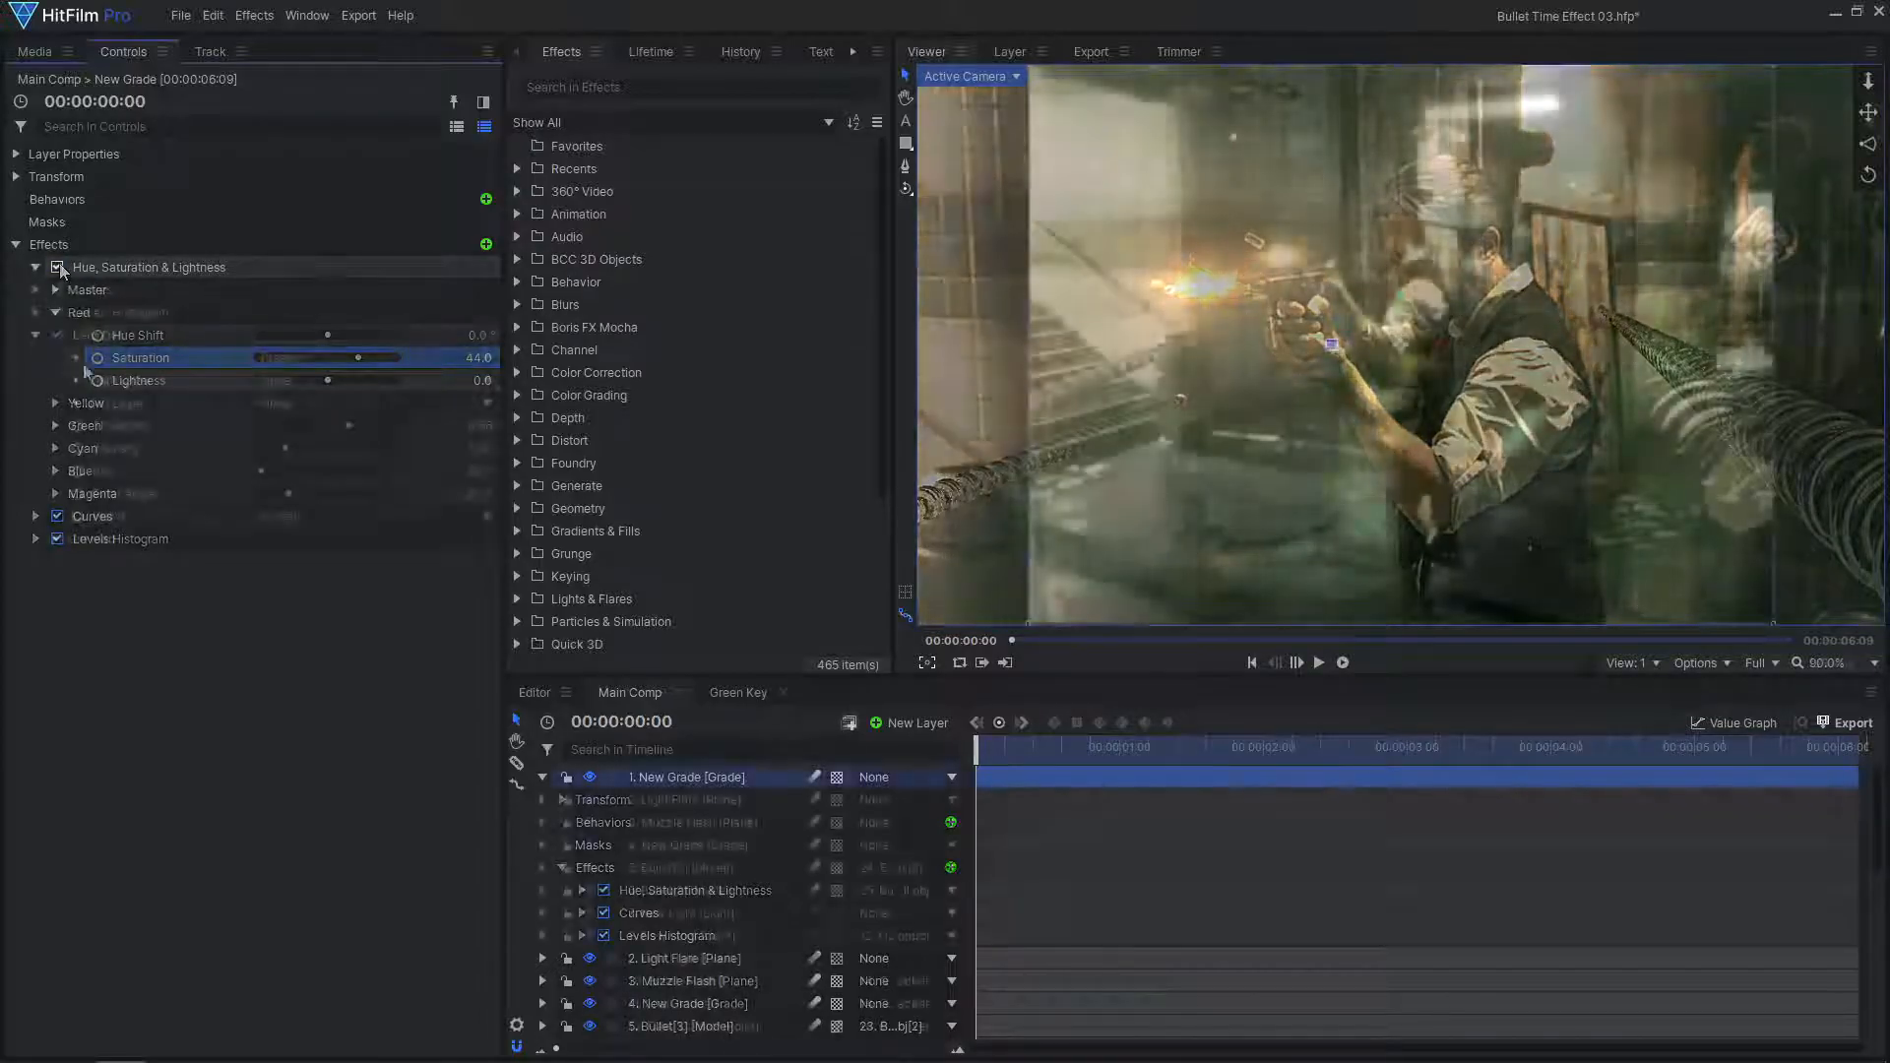
Set the Lens Dirt effect's Dirt Layer to 0C7A6433.JPG and the Chromatic Aberration Distance to 5.00%
click(313, 403)
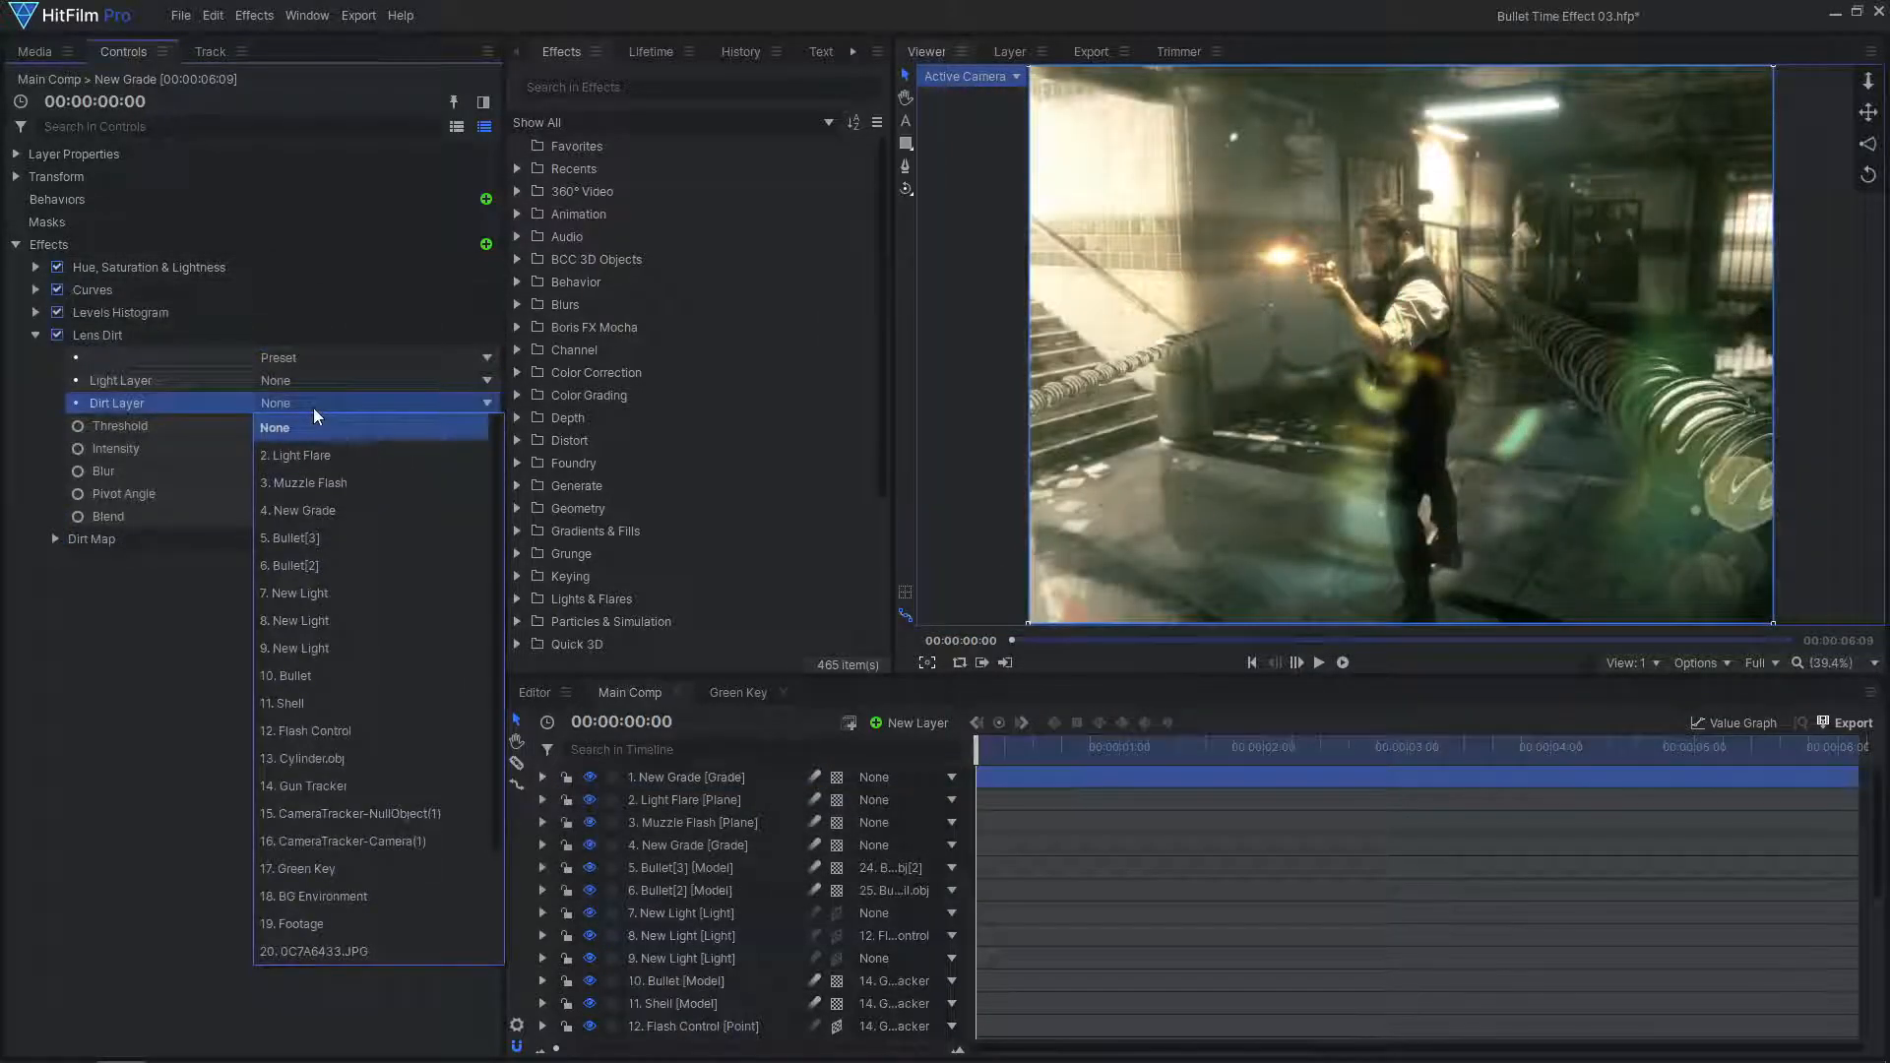
click(382, 950)
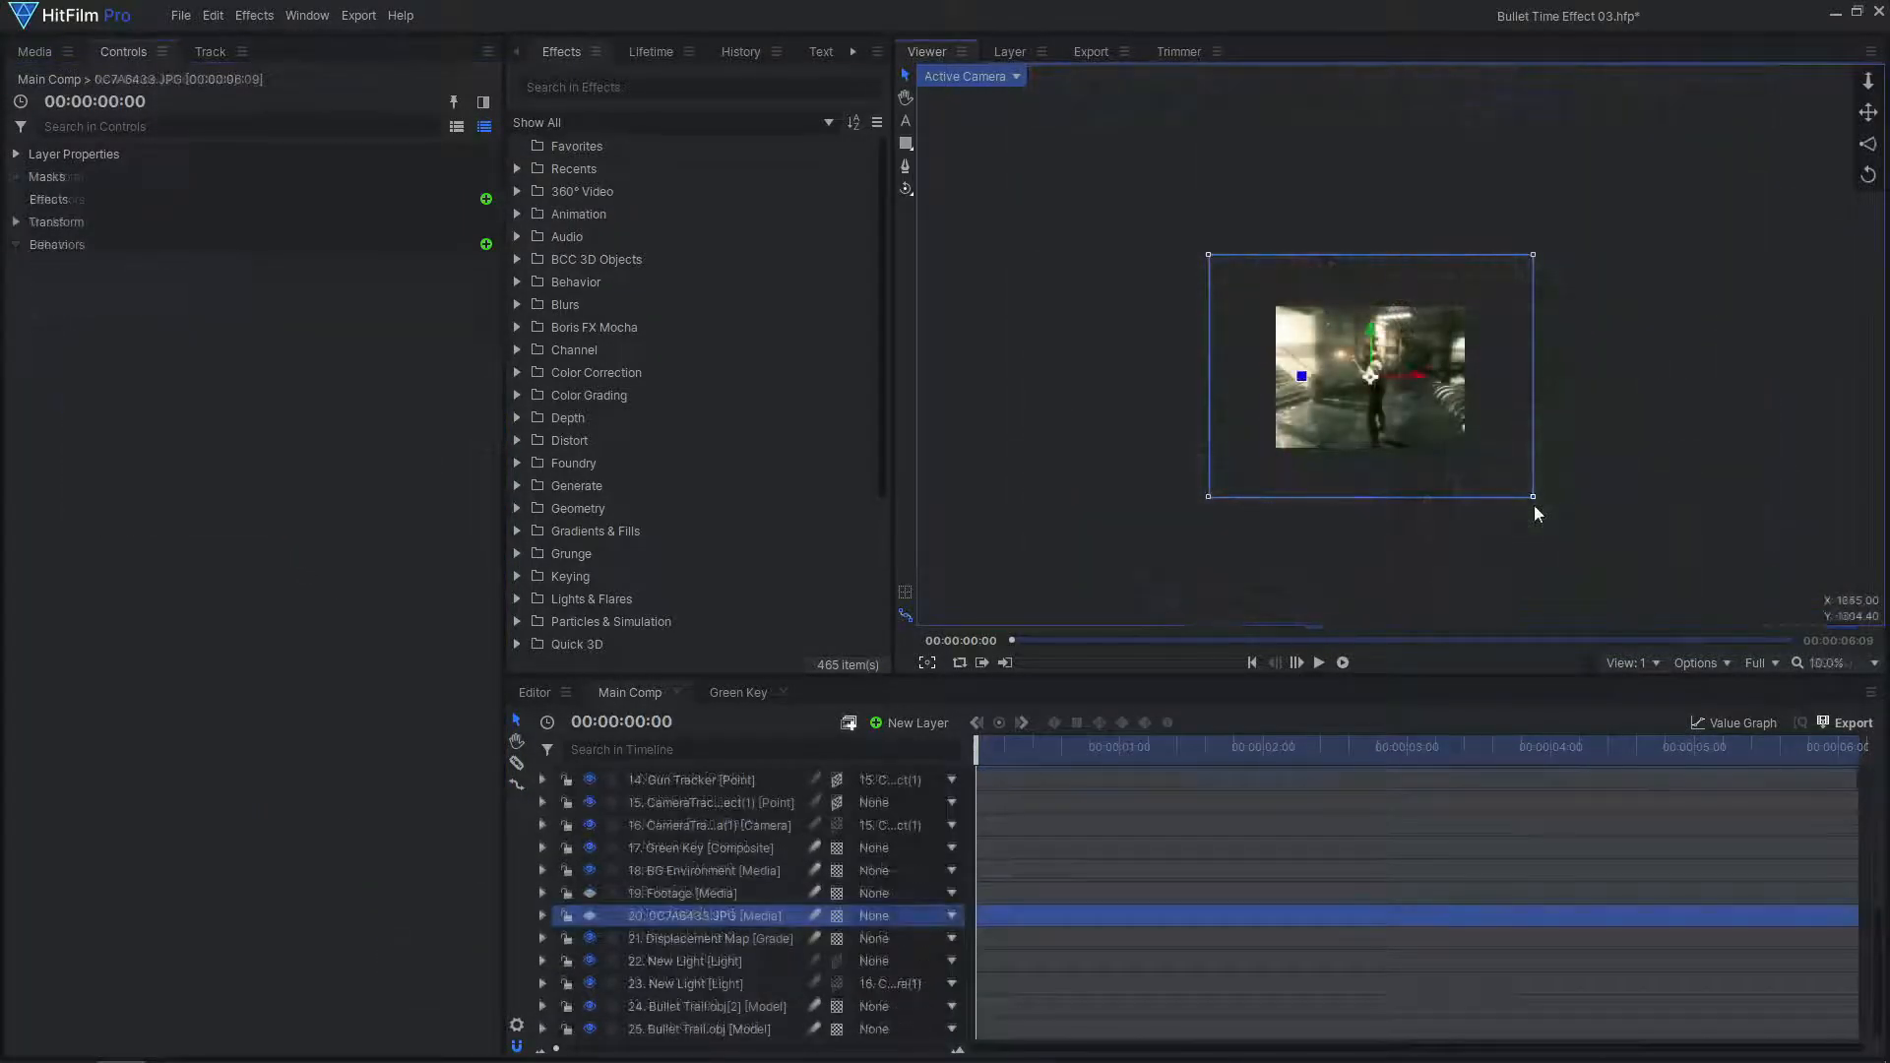
scroll(1416, 415, up, 3)
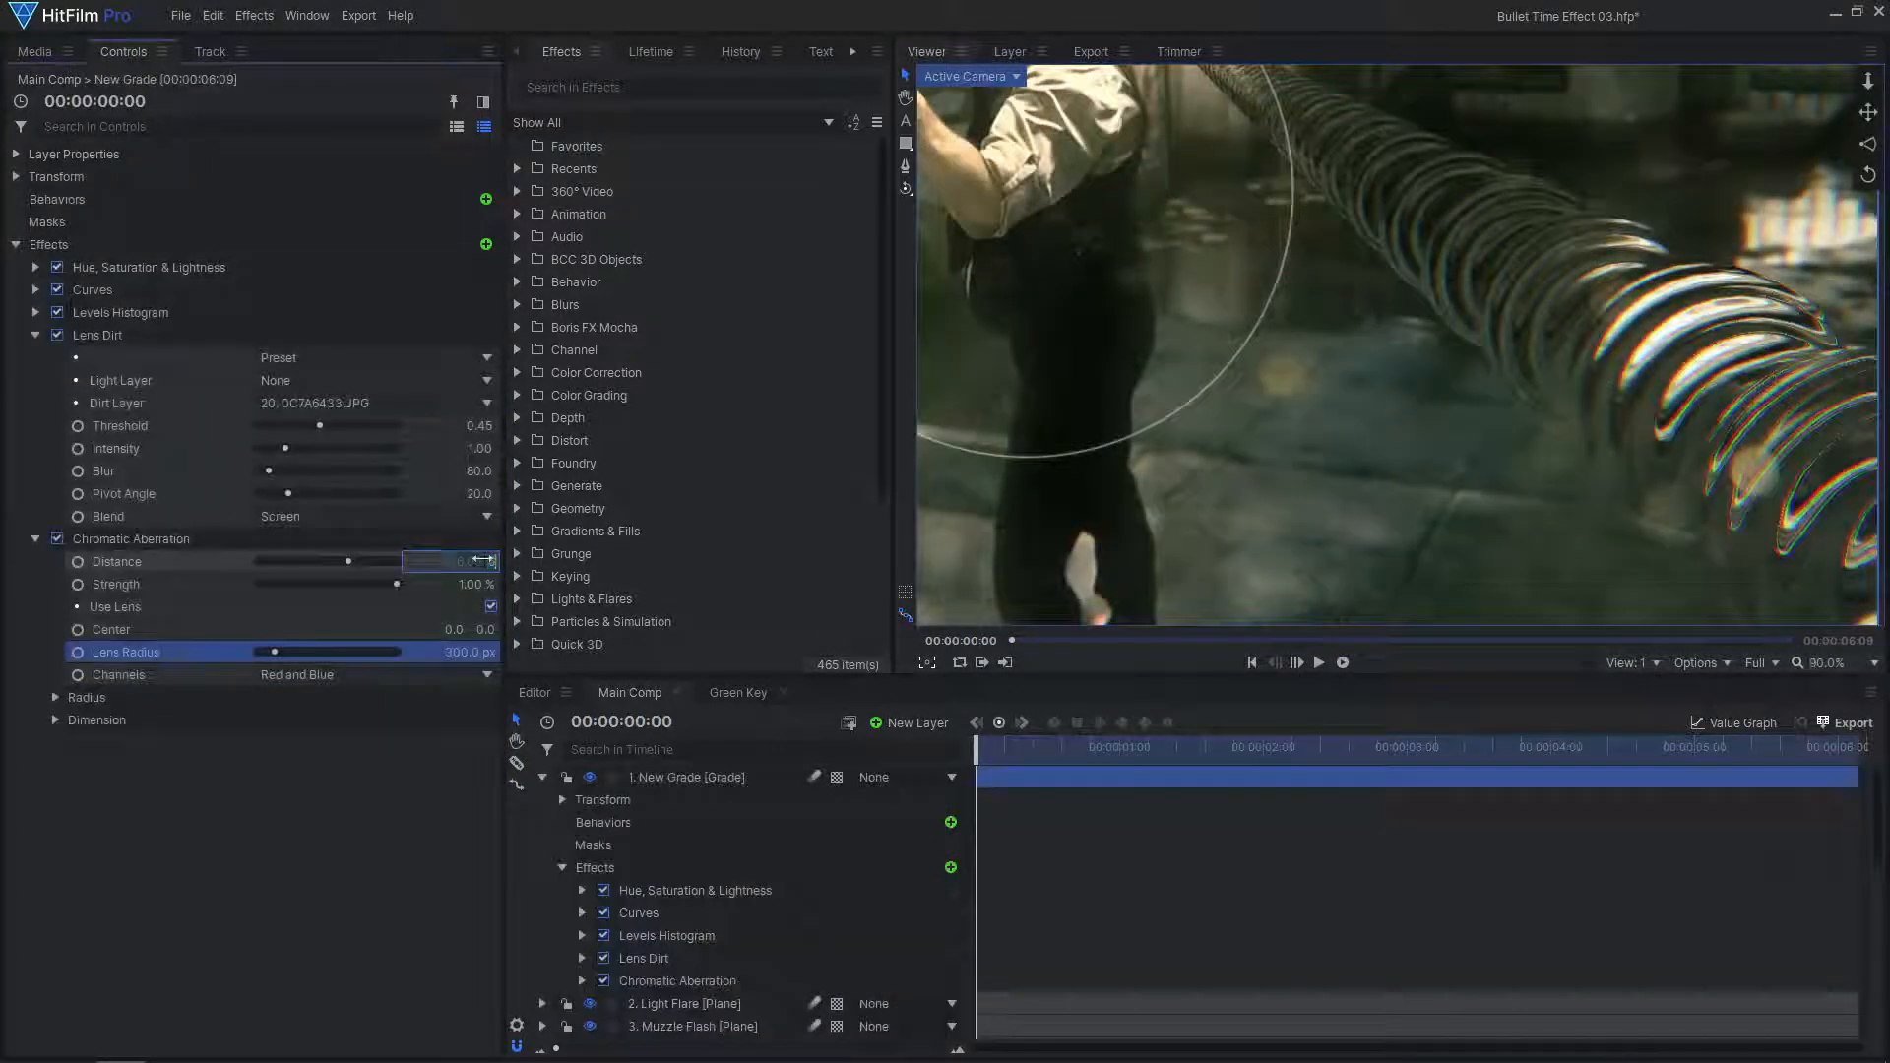
click(483, 560)
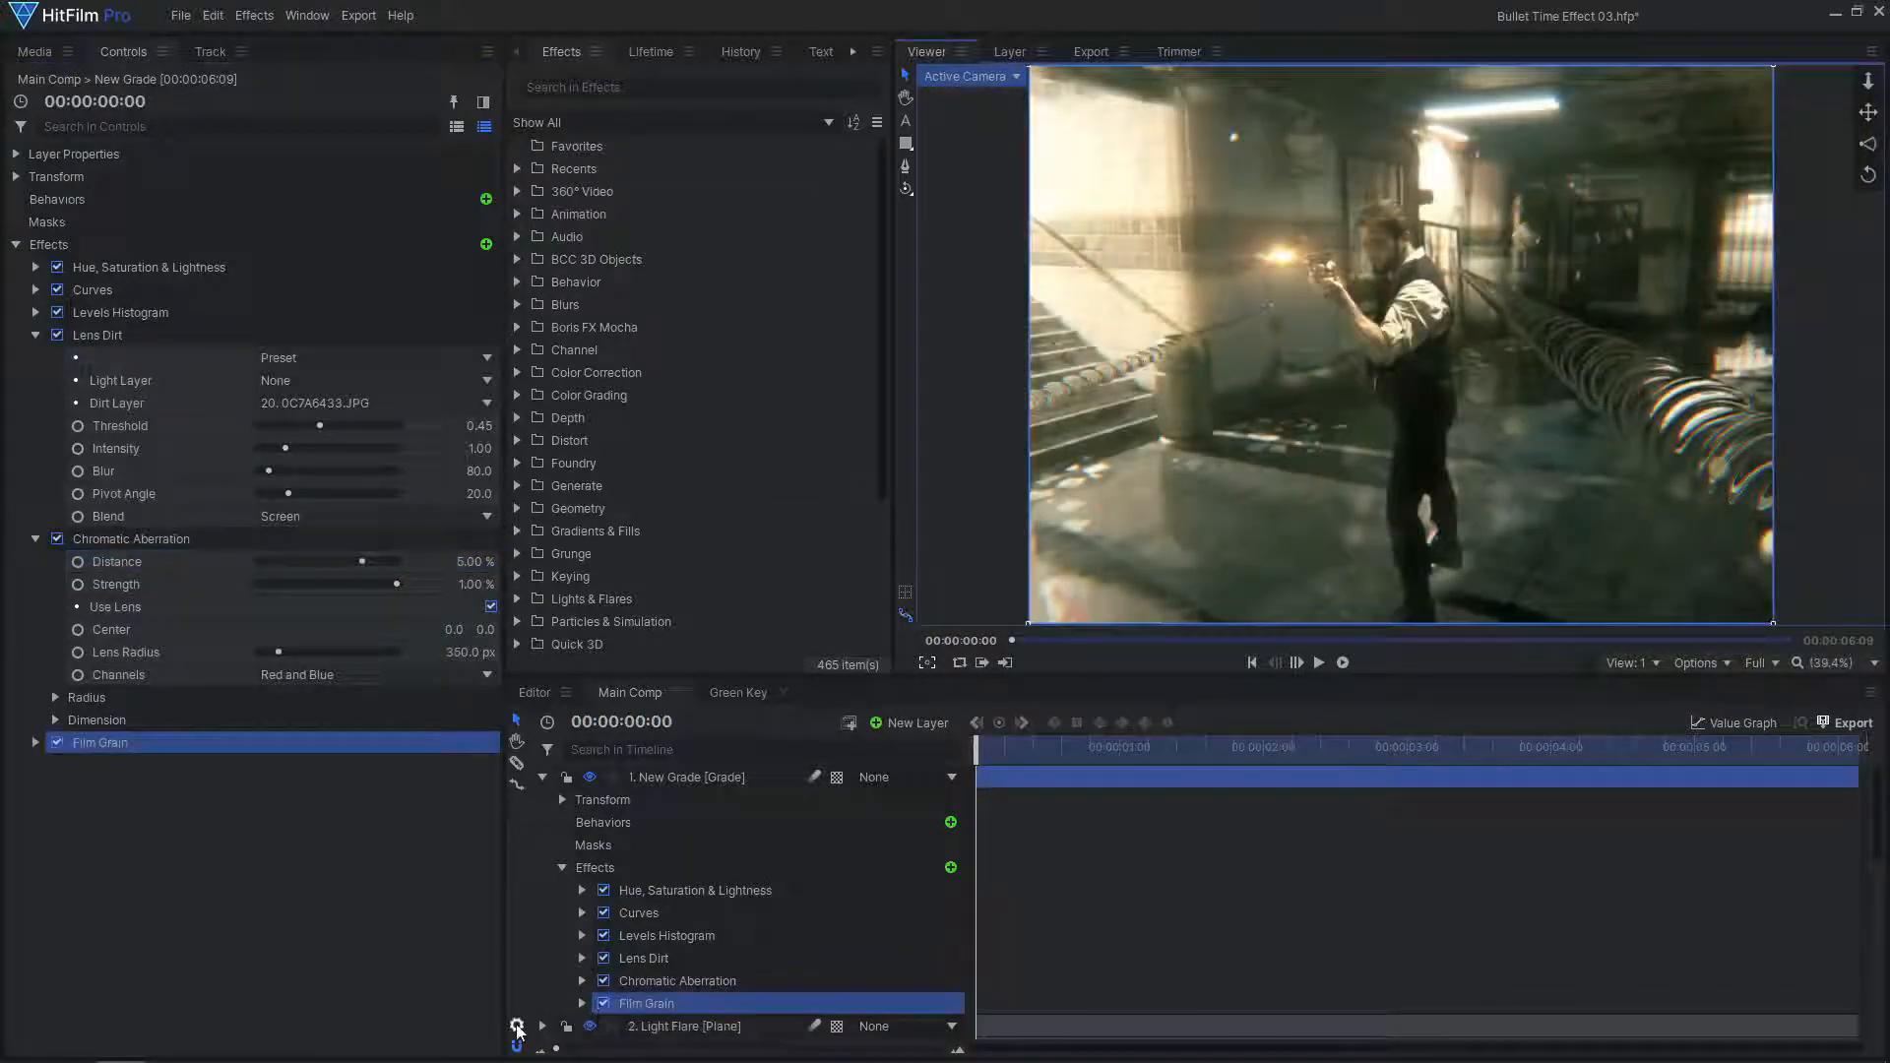
Check the frame rate in the Main Comp's composite shot properties without changing anything
click(517, 1027)
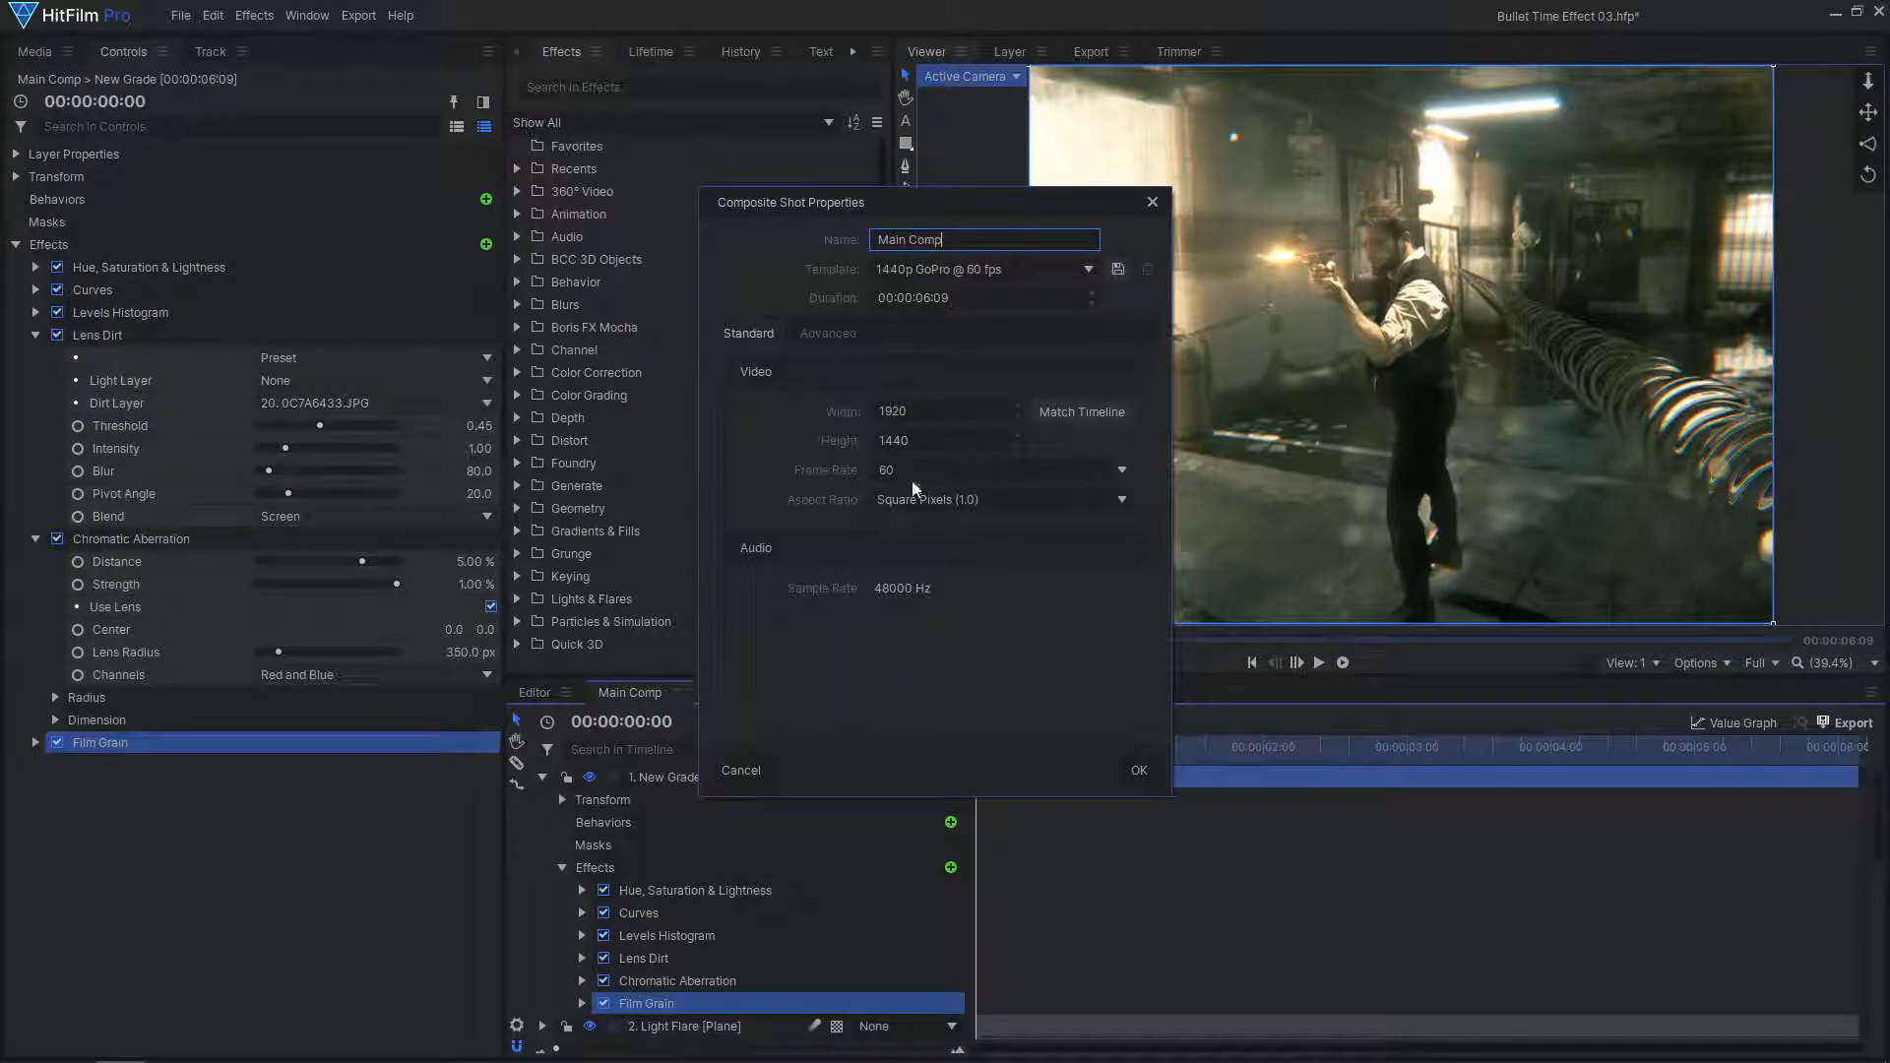
click(740, 771)
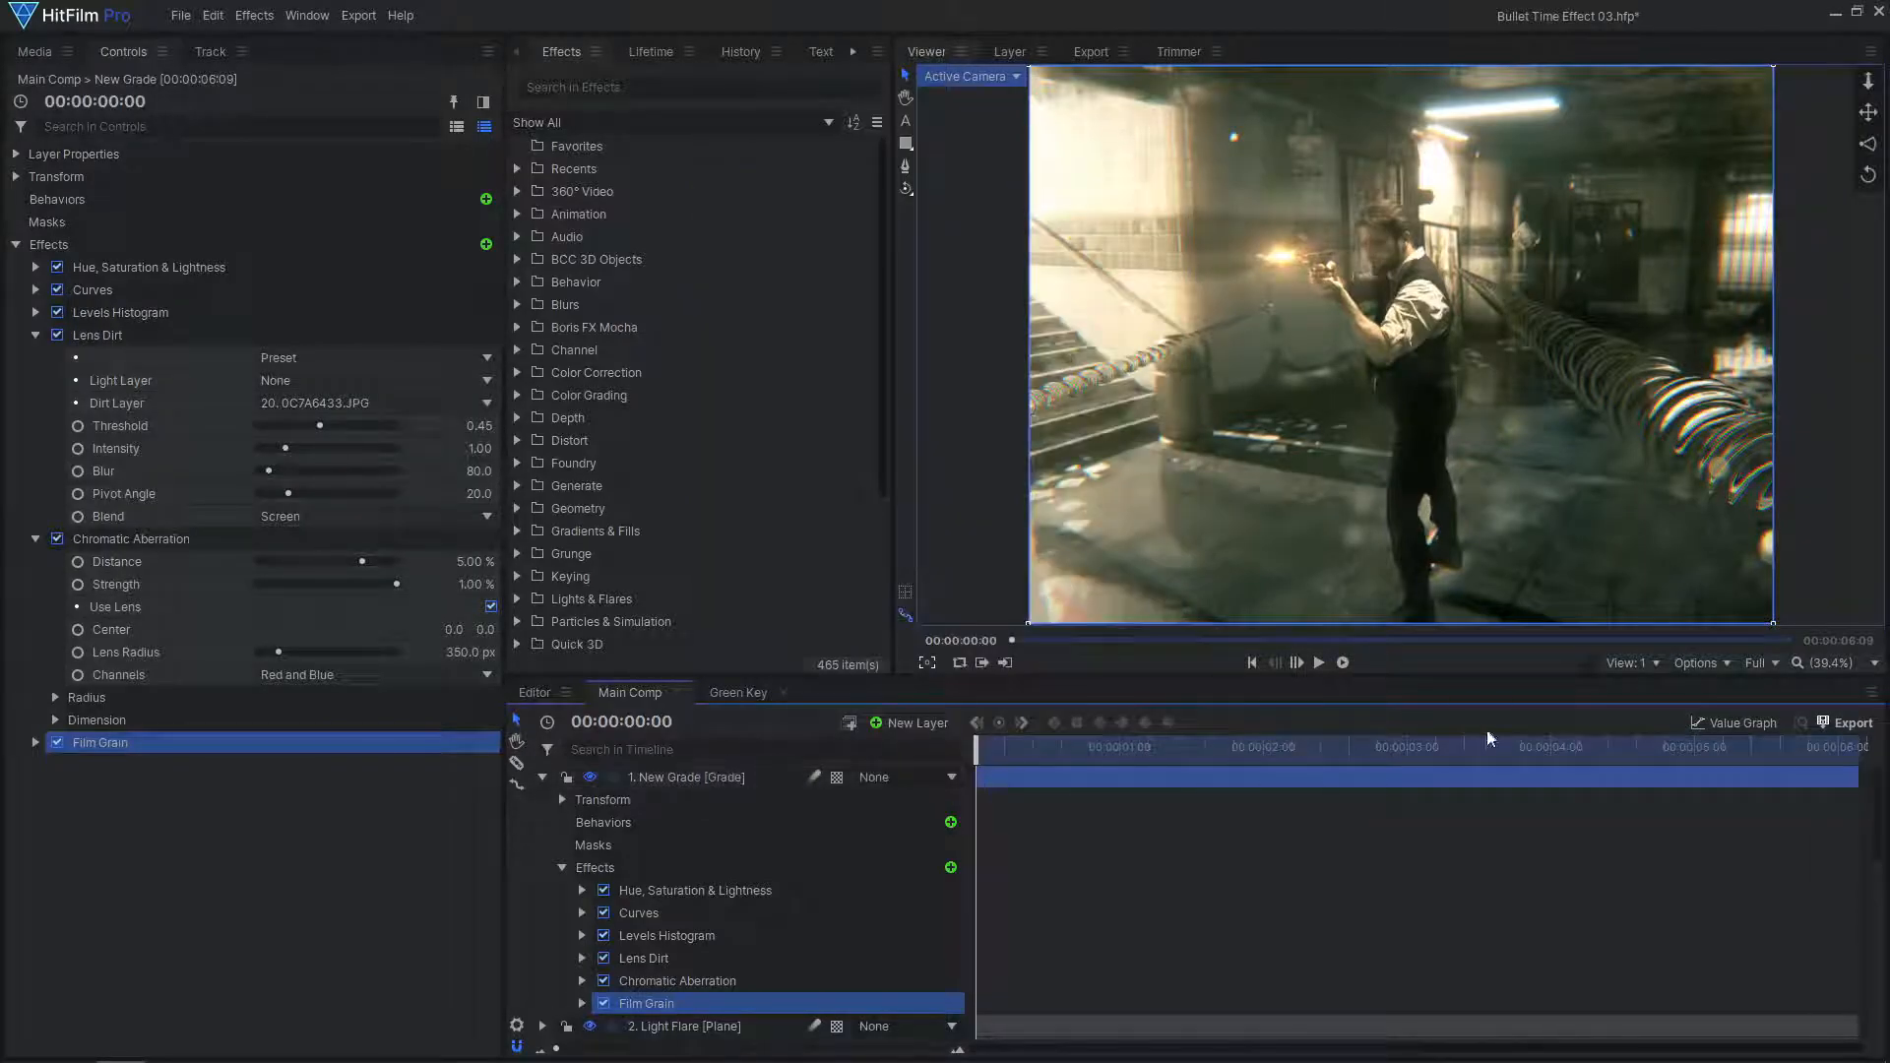
Add the Main Comp's In-to-Out Area to the export queue with the PNG Sequence preset
click(1844, 726)
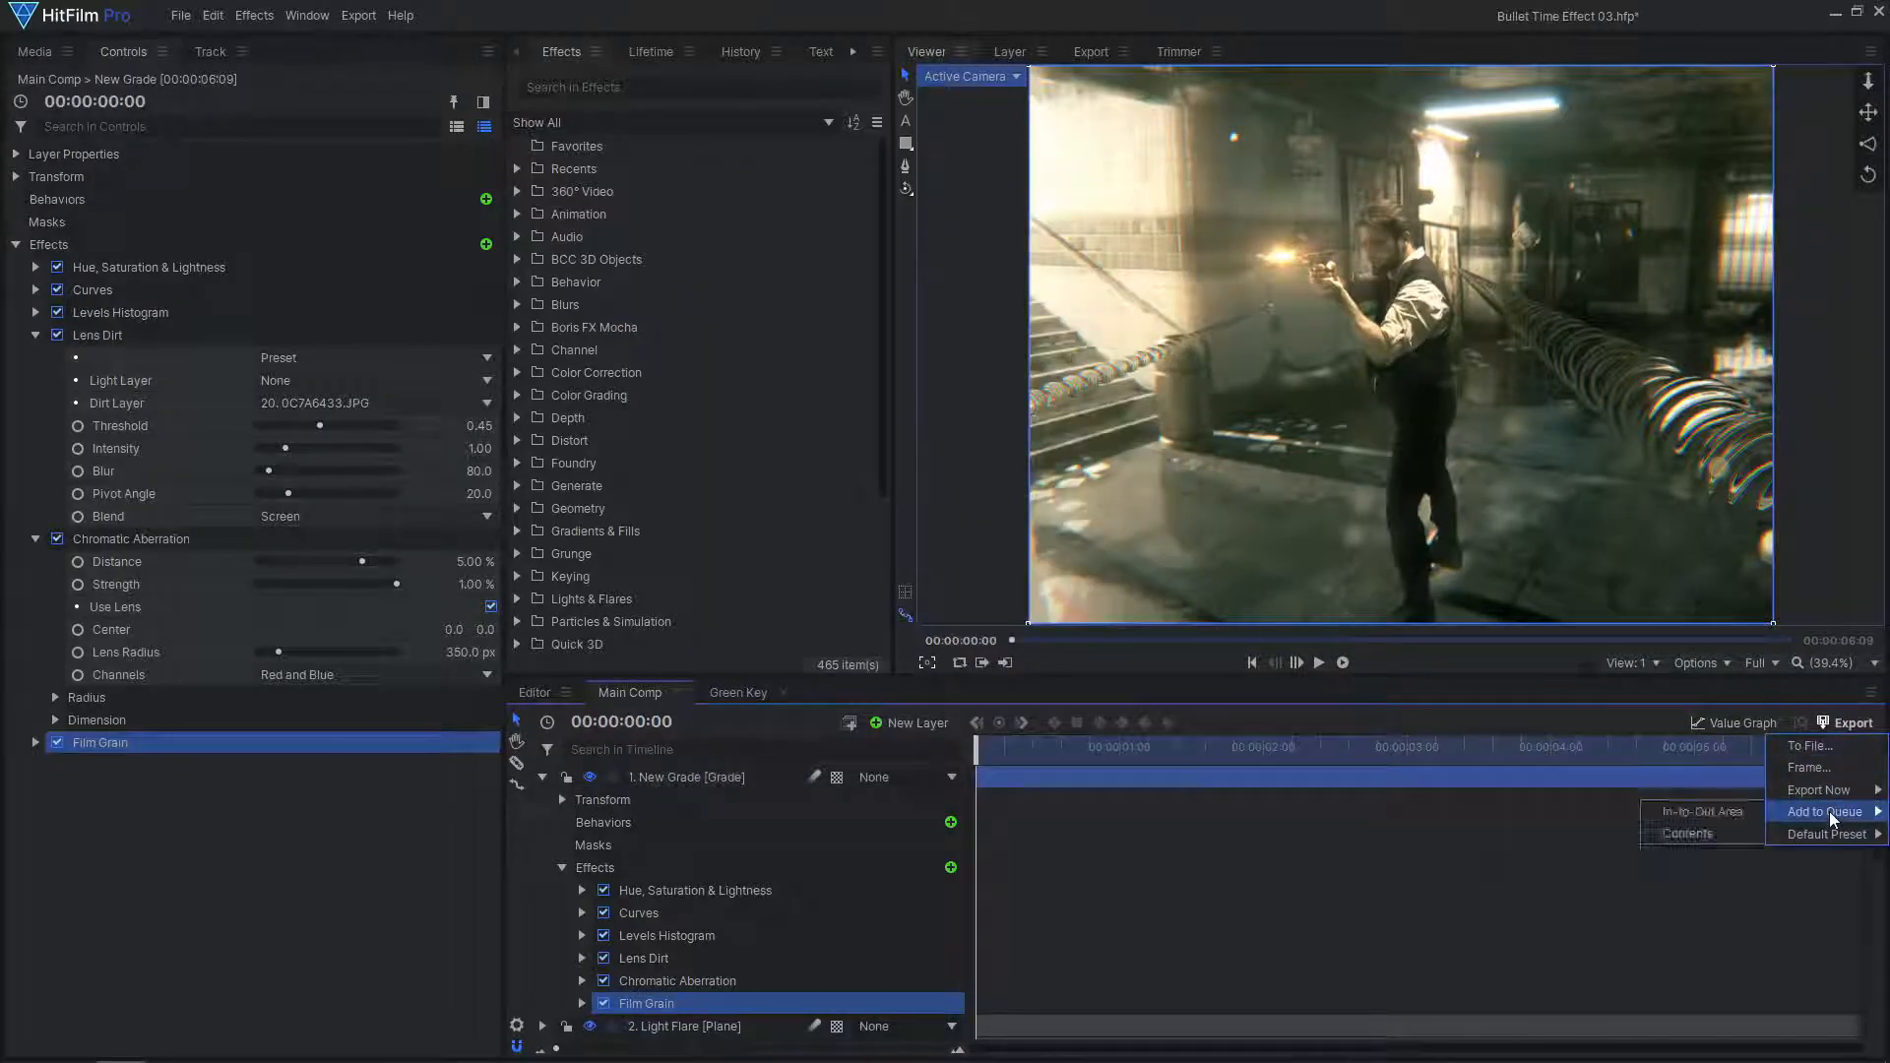
click(1717, 809)
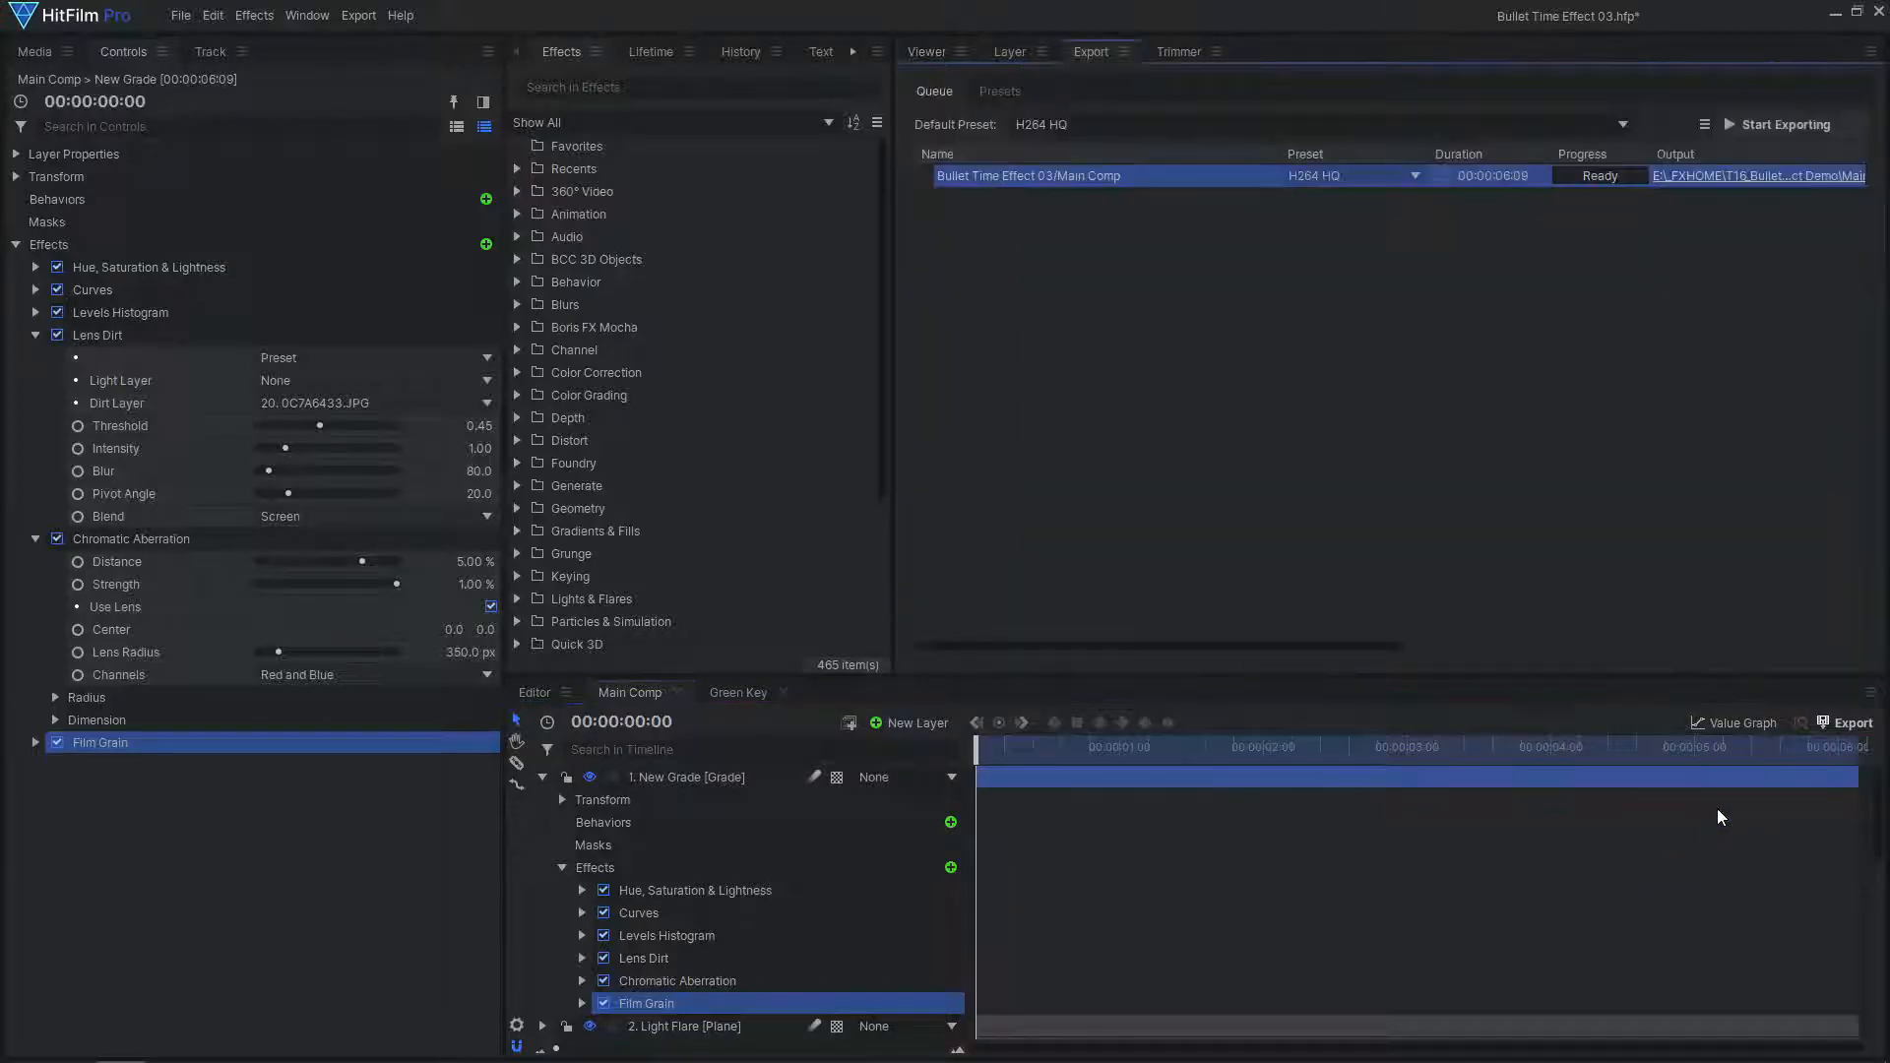
click(1391, 179)
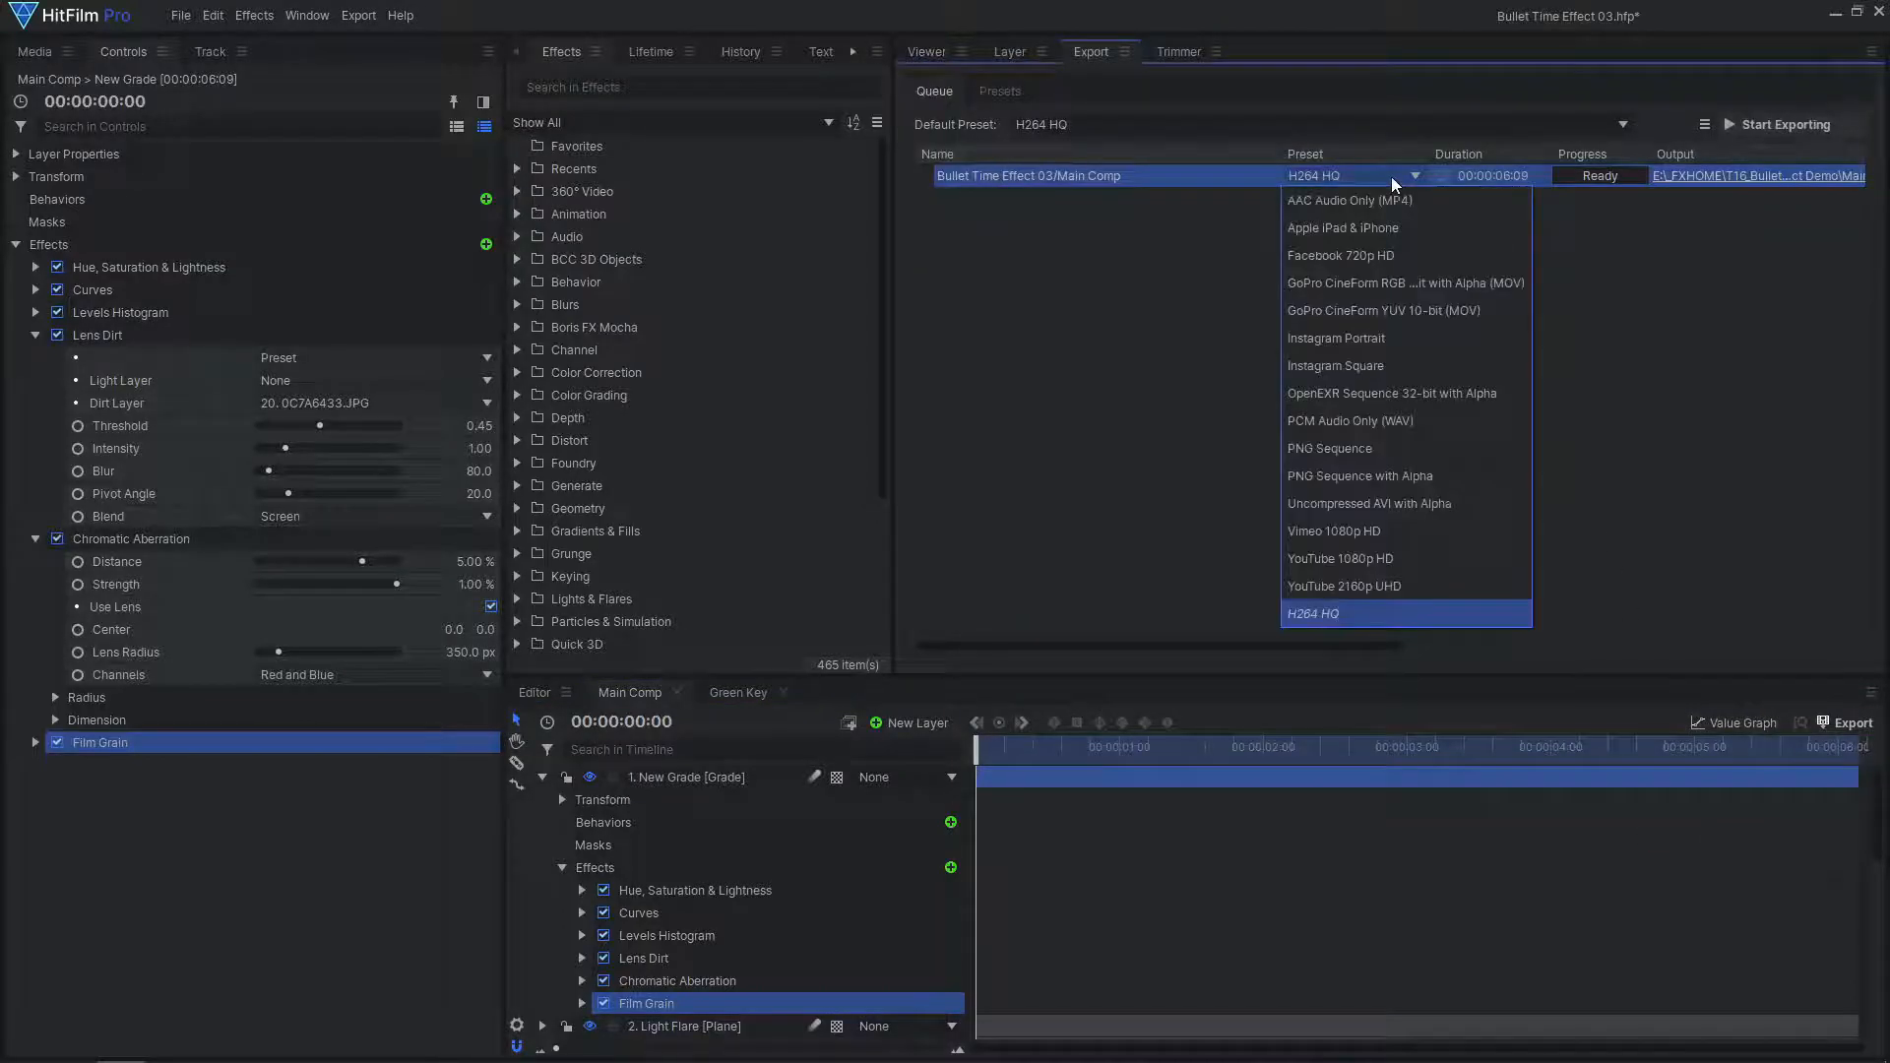
click(1396, 439)
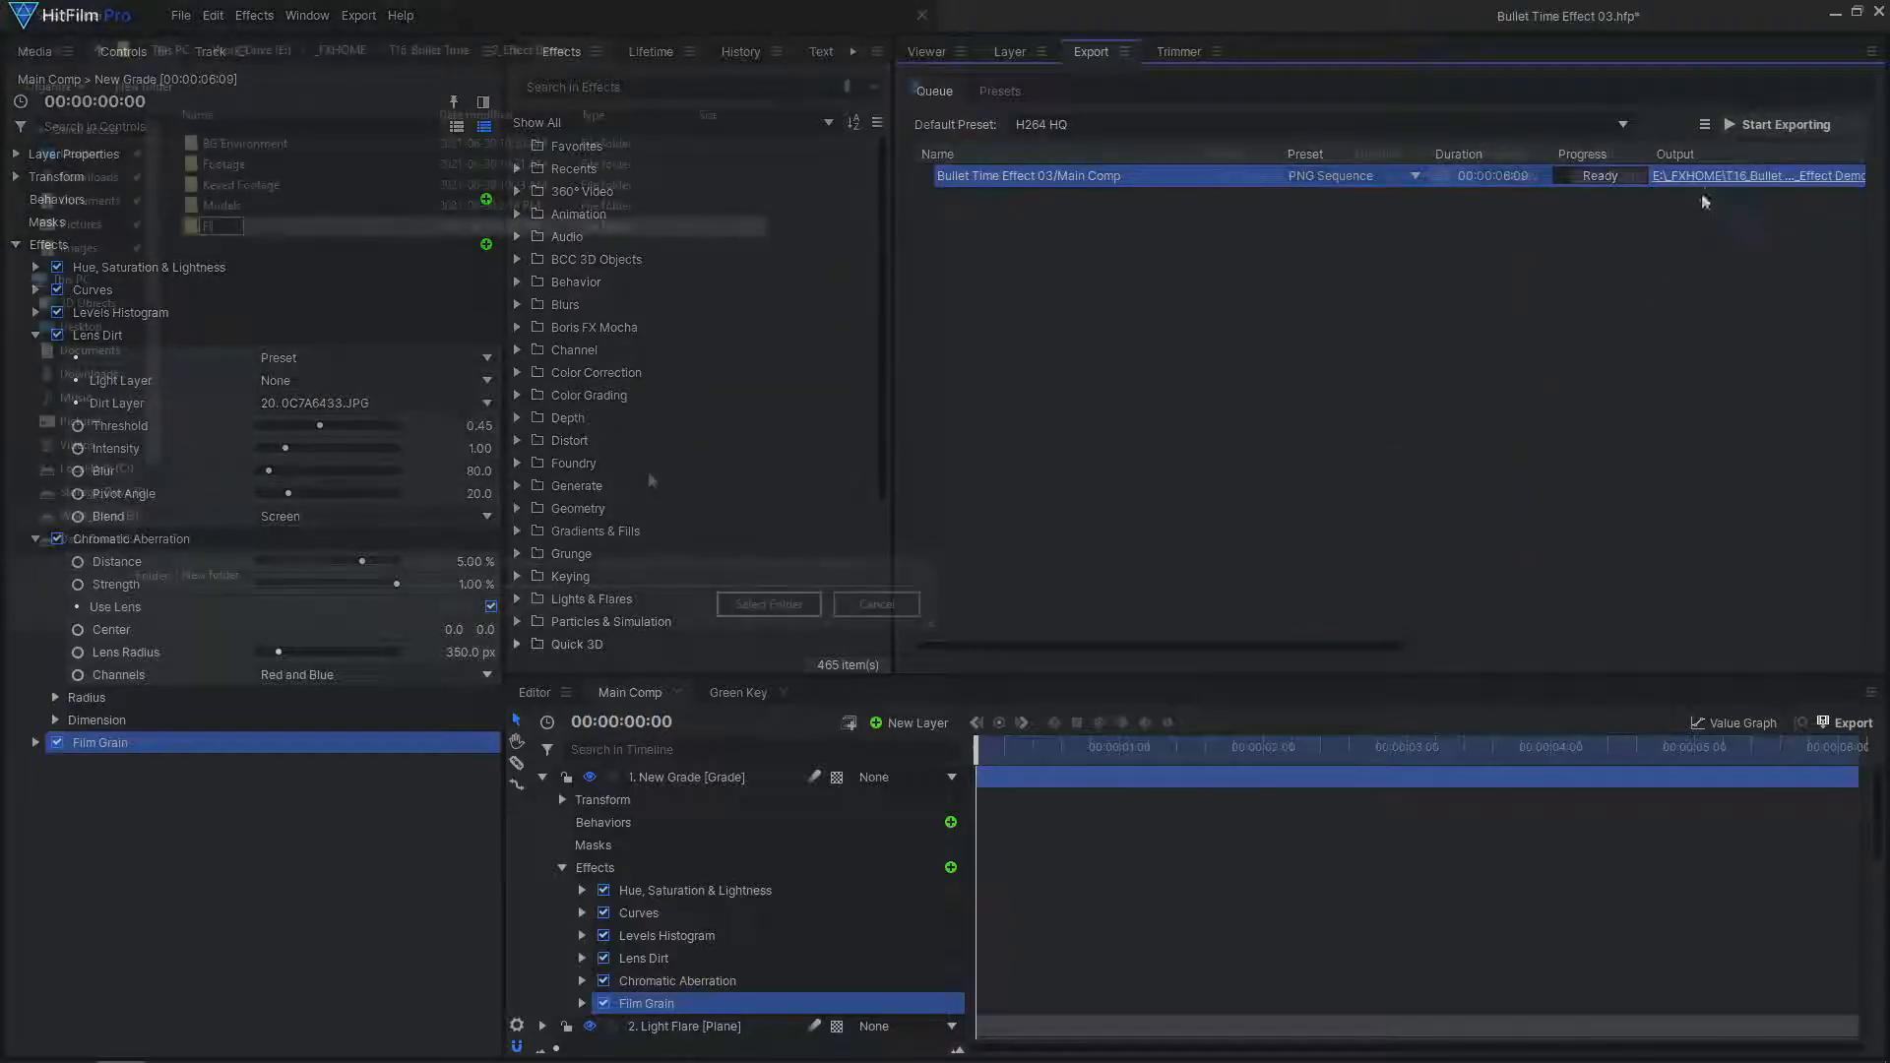
Create a Final Comp folder in 2_Effect Demo as the output location and start exporting
text(Final Com)
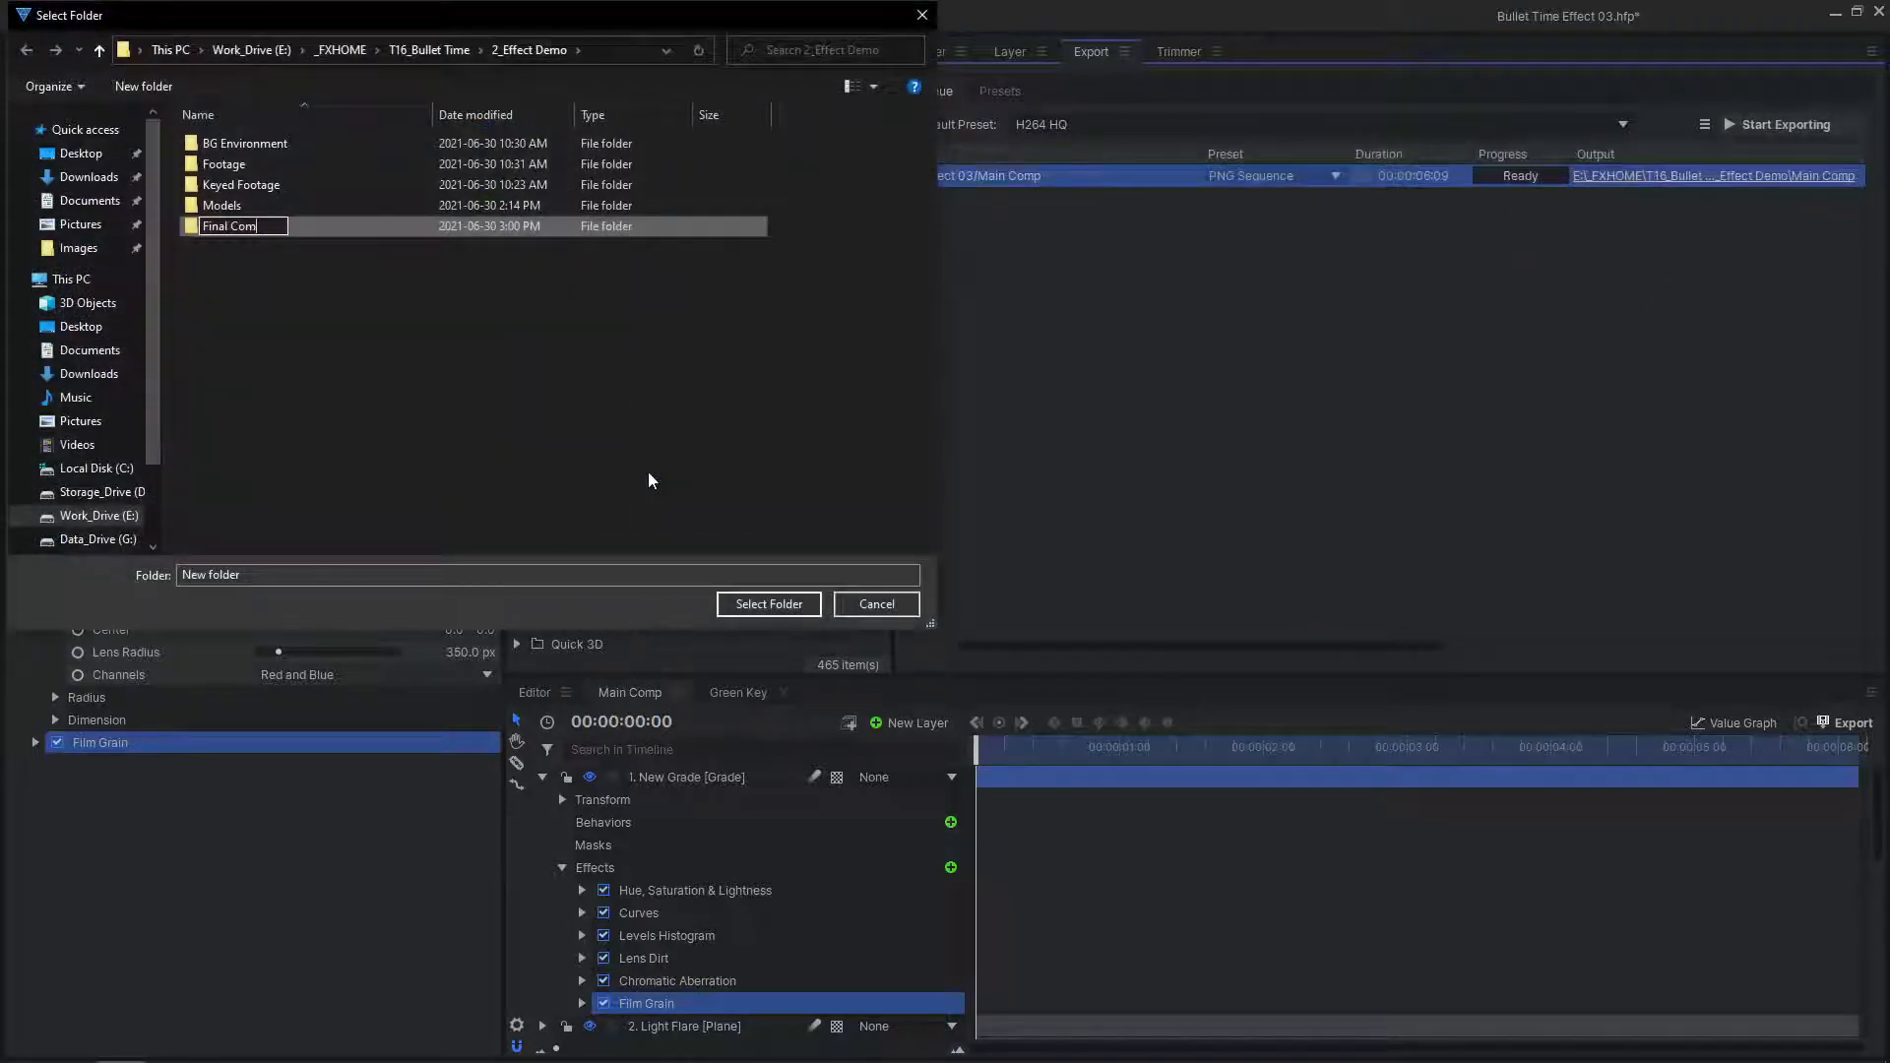
text(p)
key(Return)
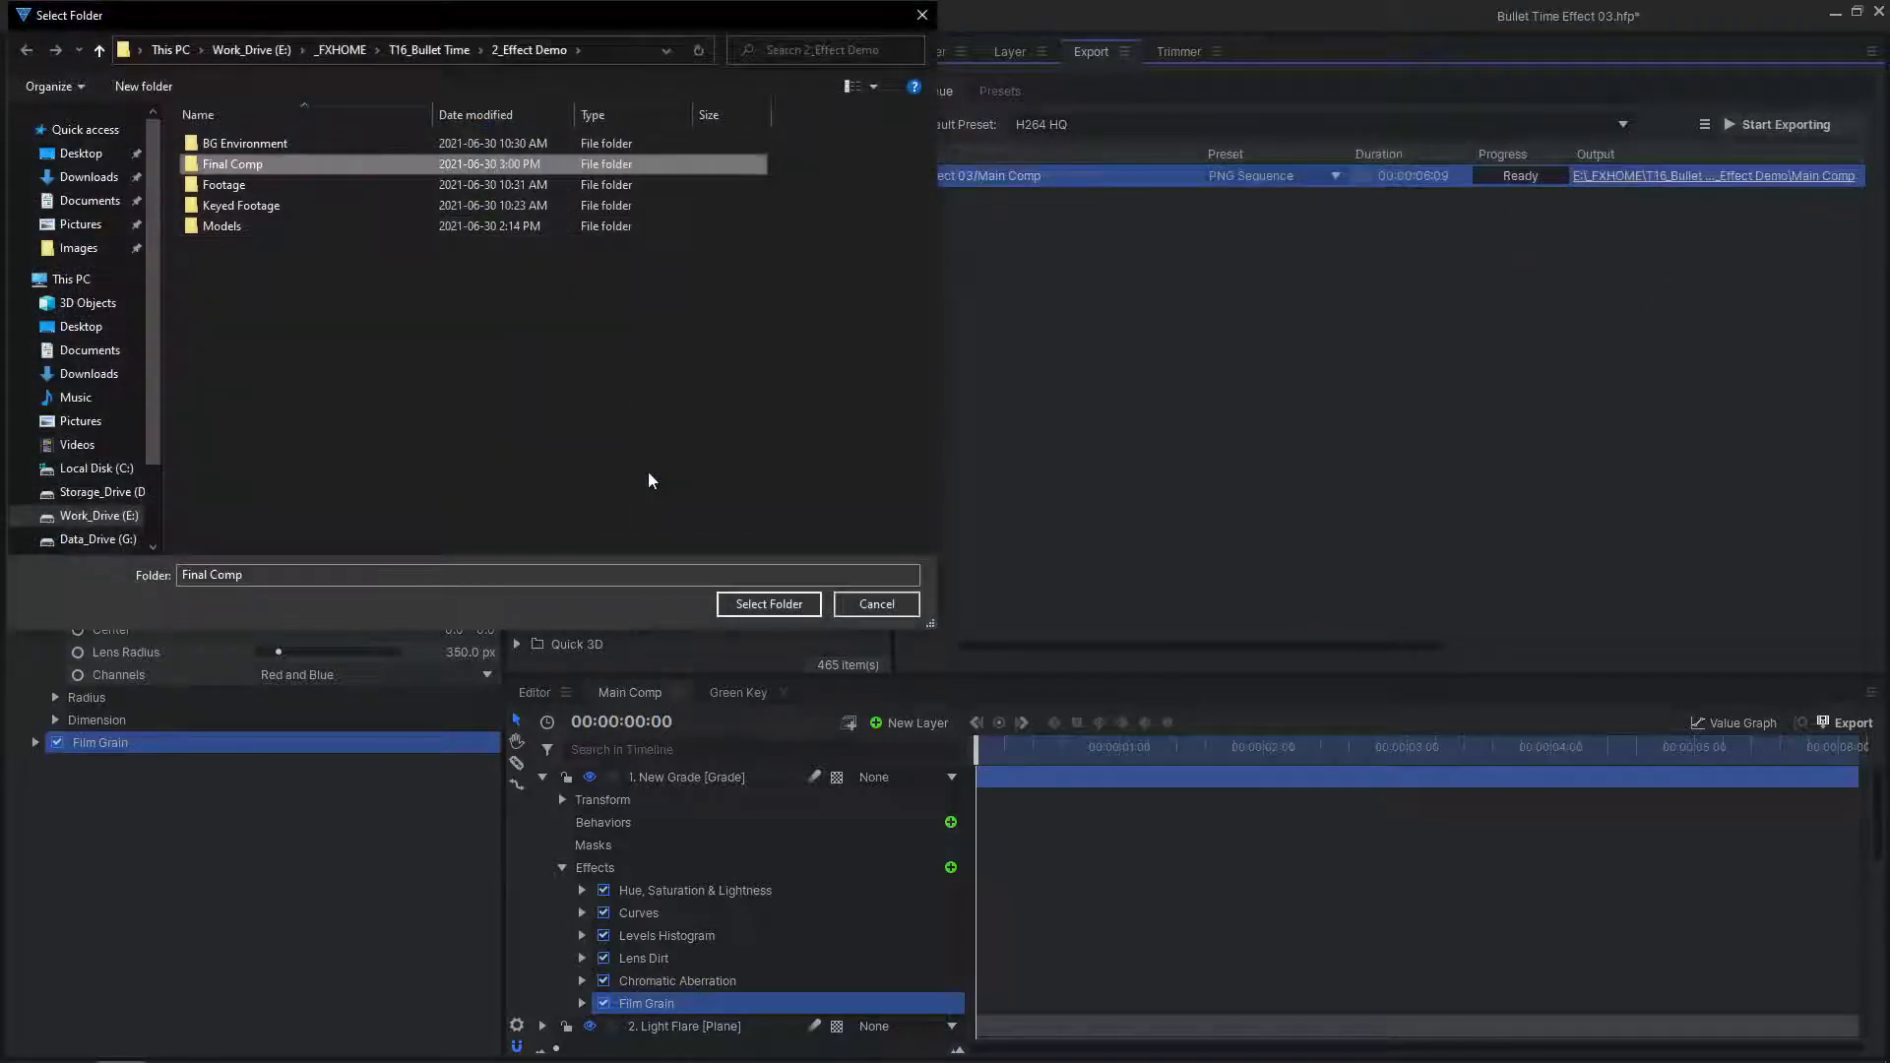
click(767, 602)
click(1751, 132)
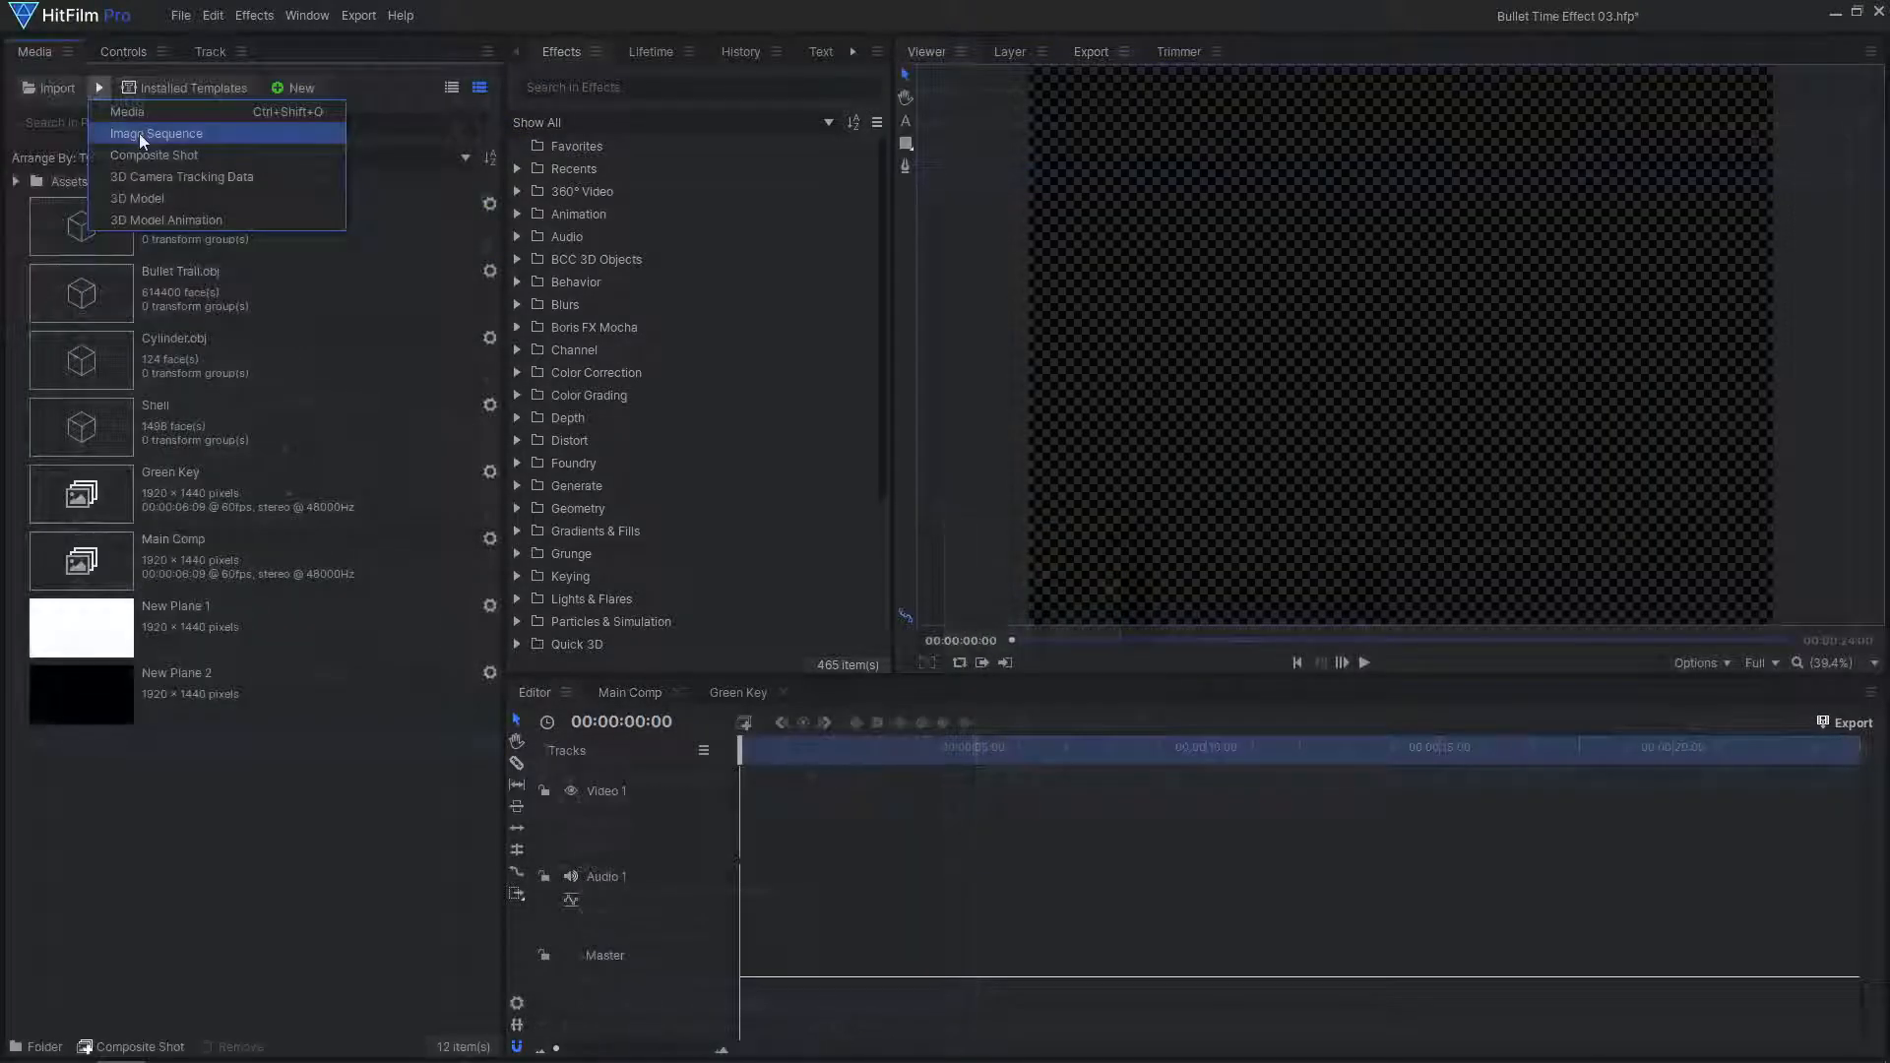
Import the rendered image sequence from the Final Comp folder, starting with image000.png
click(139, 133)
click(375, 52)
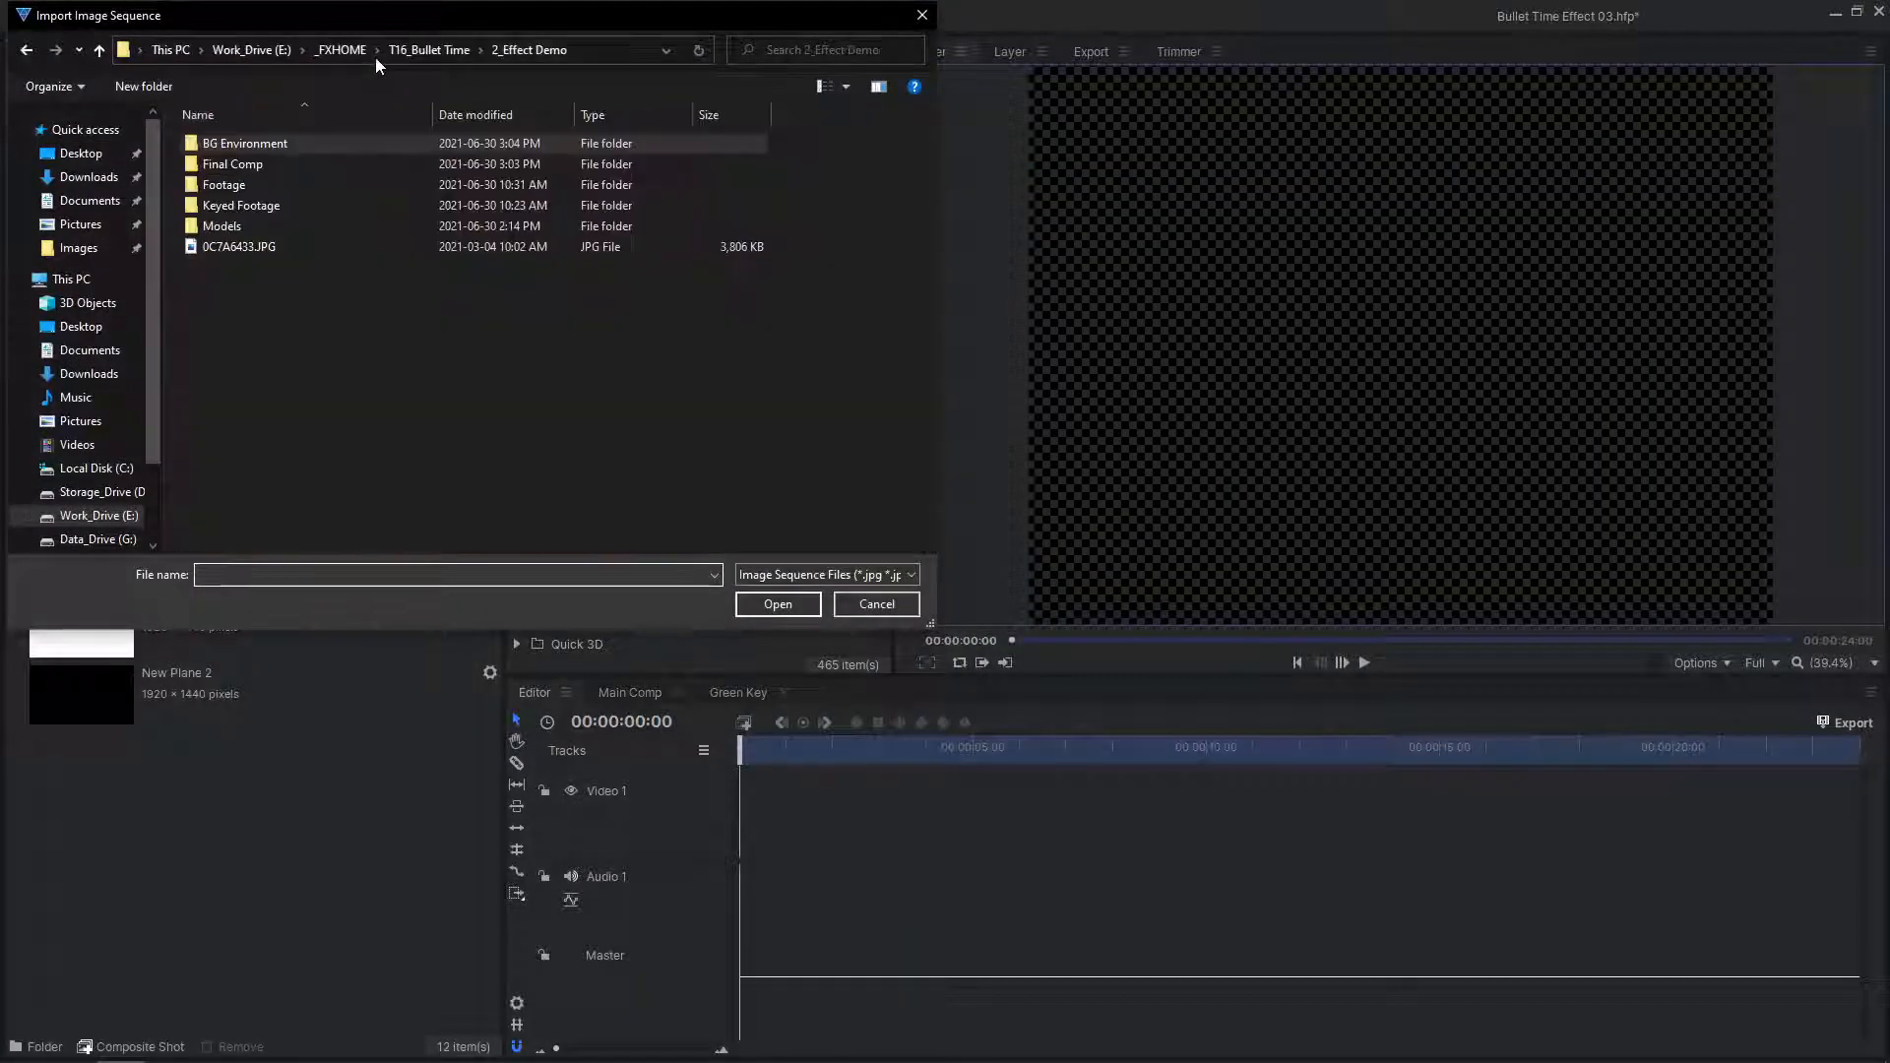
double_click(345, 164)
click(253, 177)
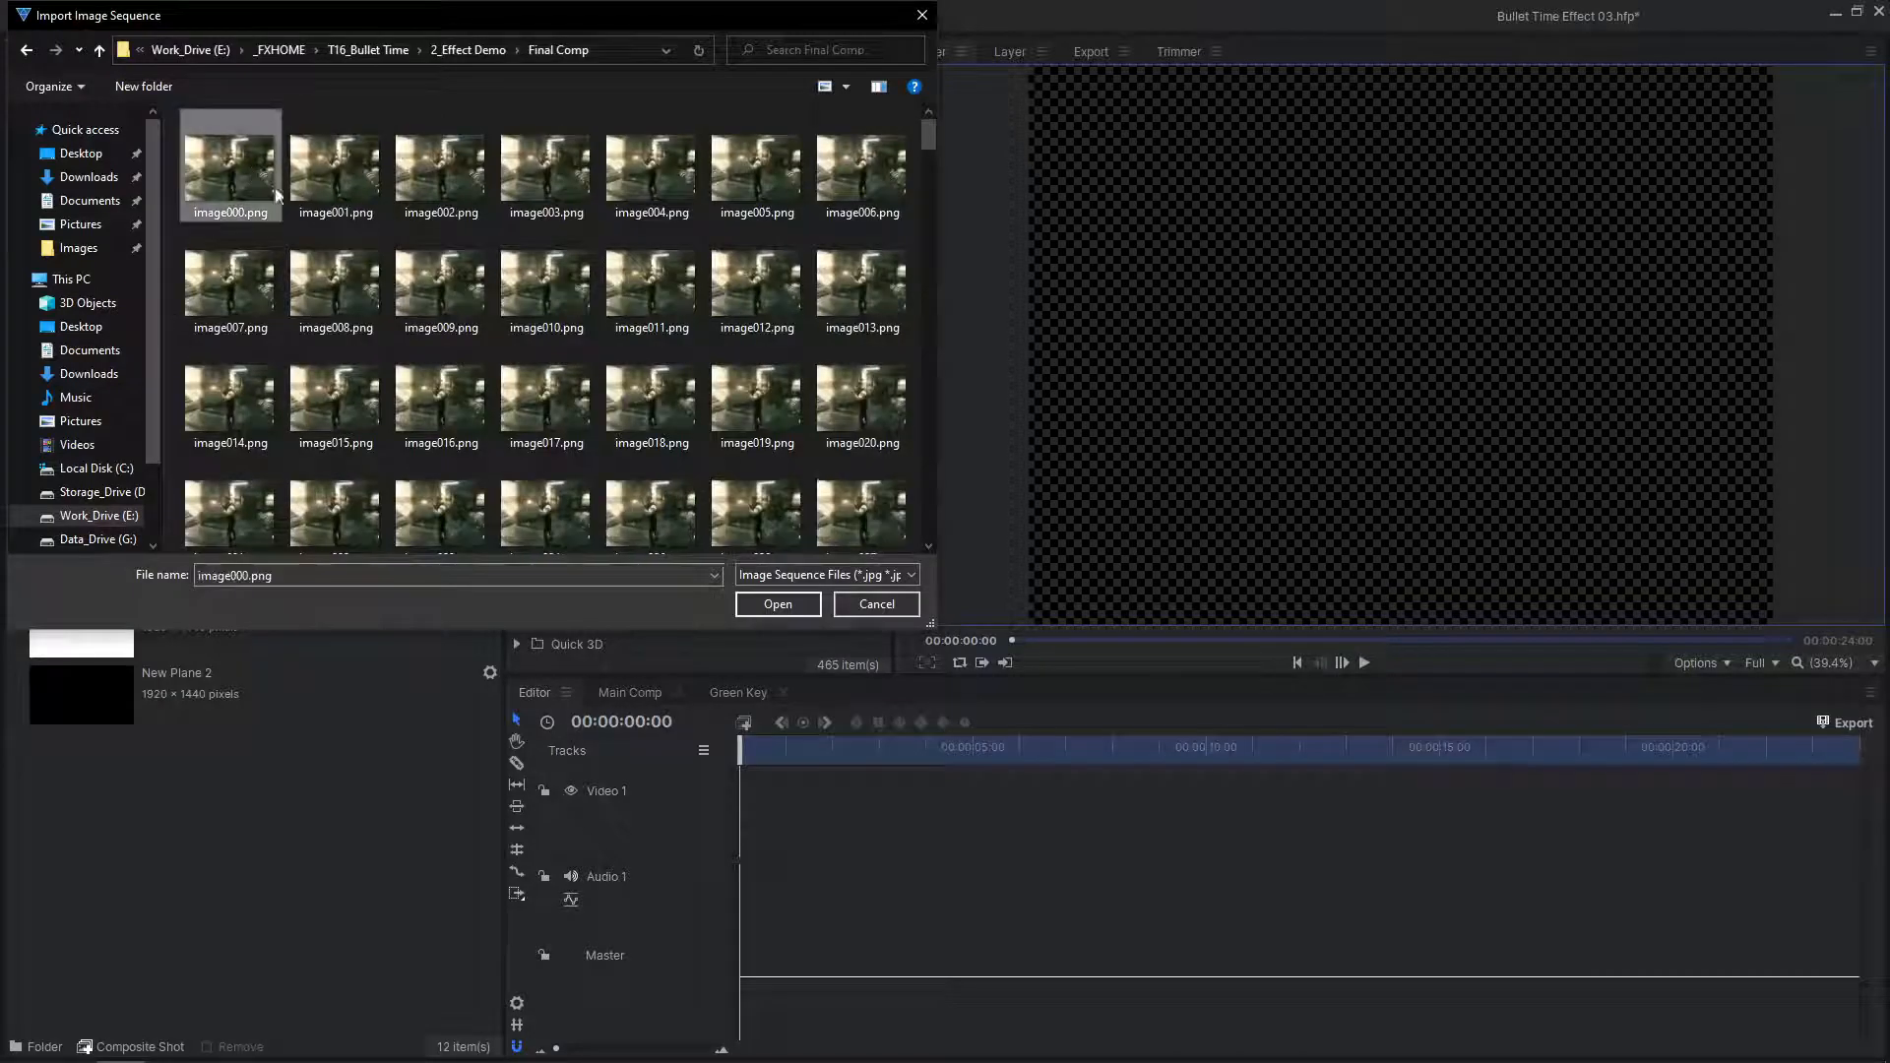
click(777, 605)
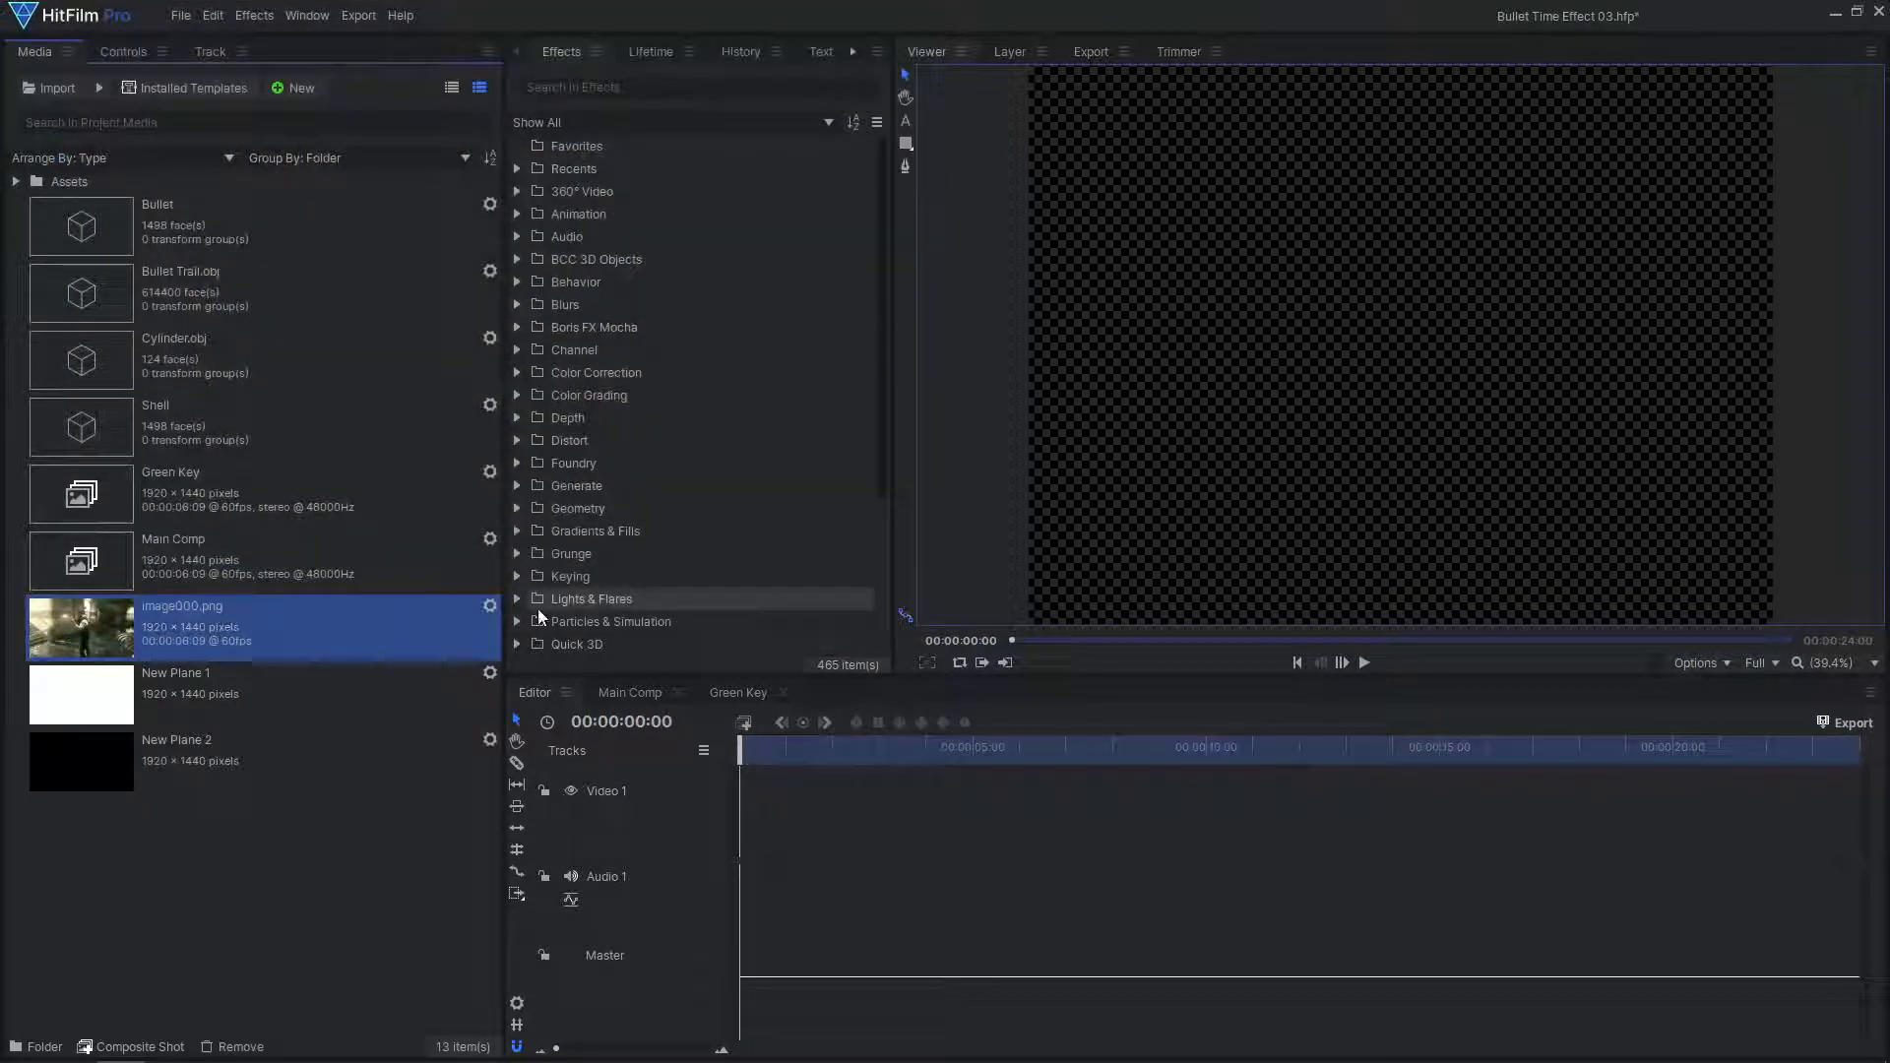
Set the frame rate of the imported image000.png sequence to 30 fps in its media properties
click(490, 604)
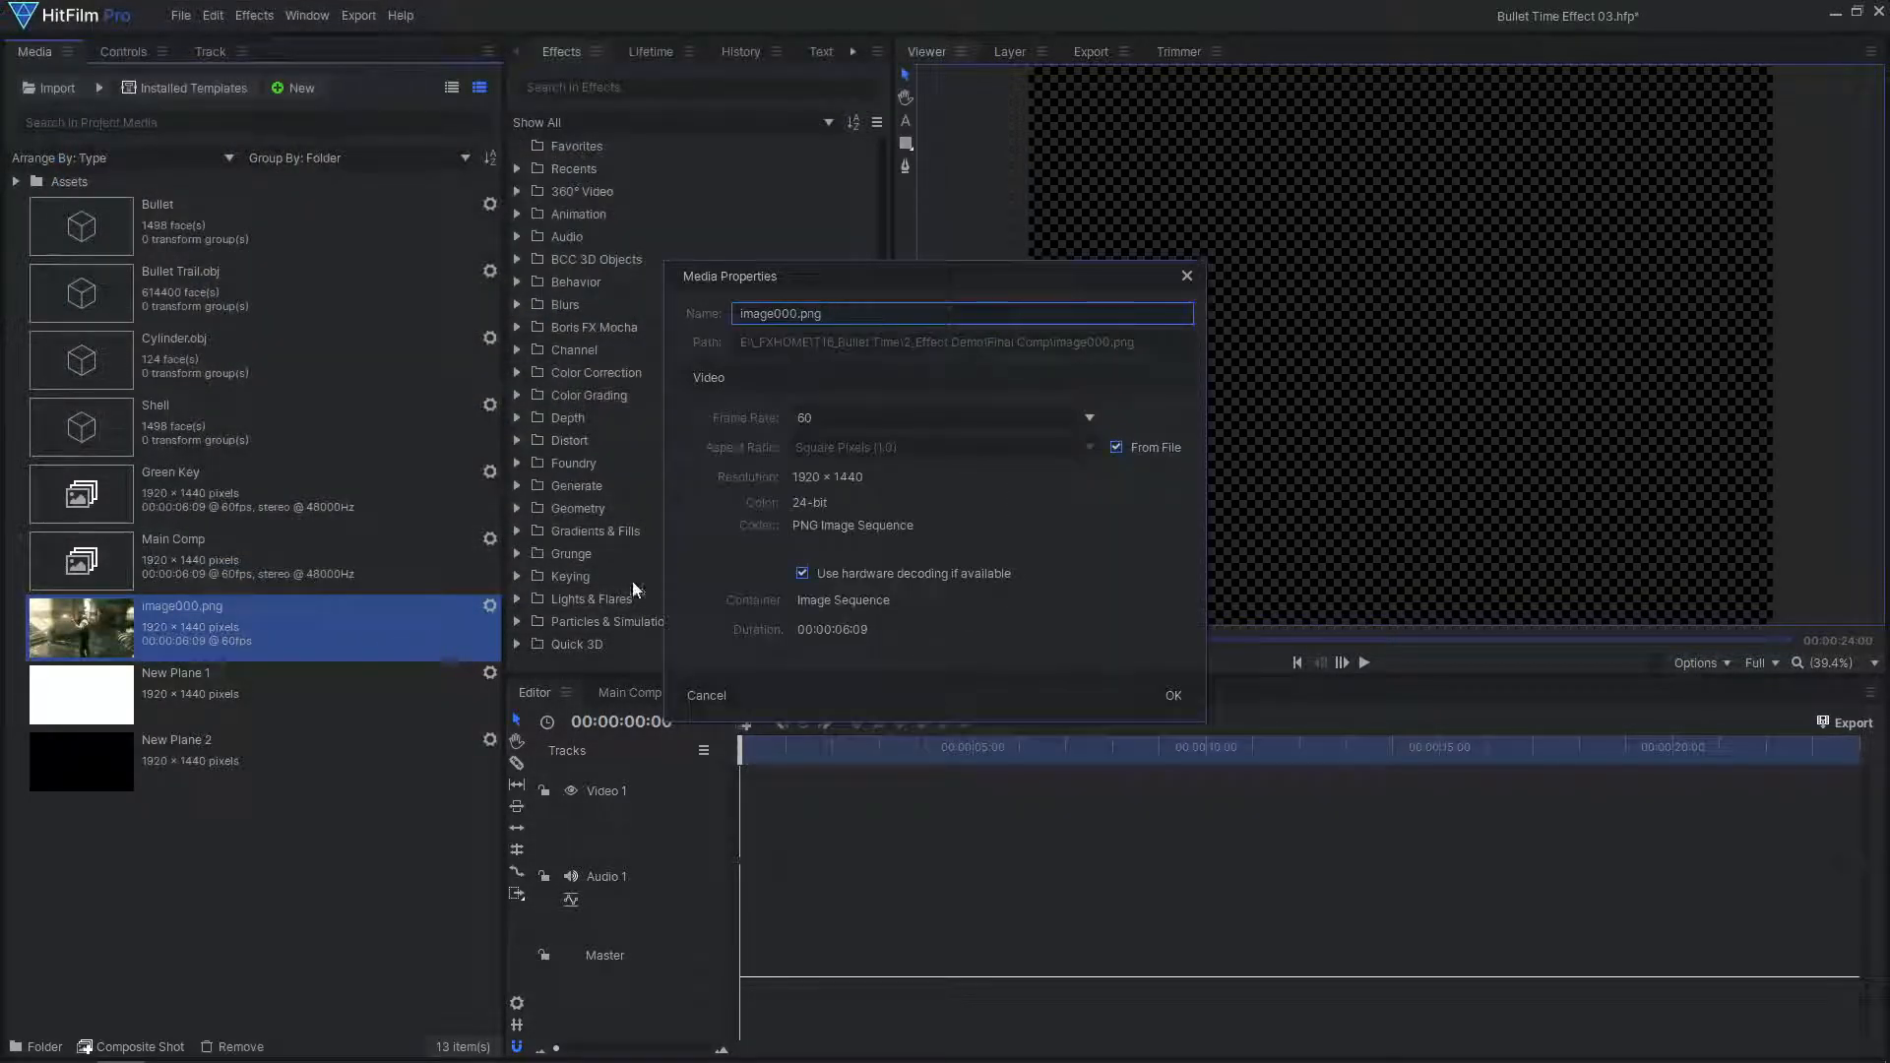
click(1090, 417)
click(997, 548)
click(1173, 695)
Place the image000.png sequence at the start of the Video 1 track and match the Editor Sequence settings to the clip
drag(297, 601, 746, 837)
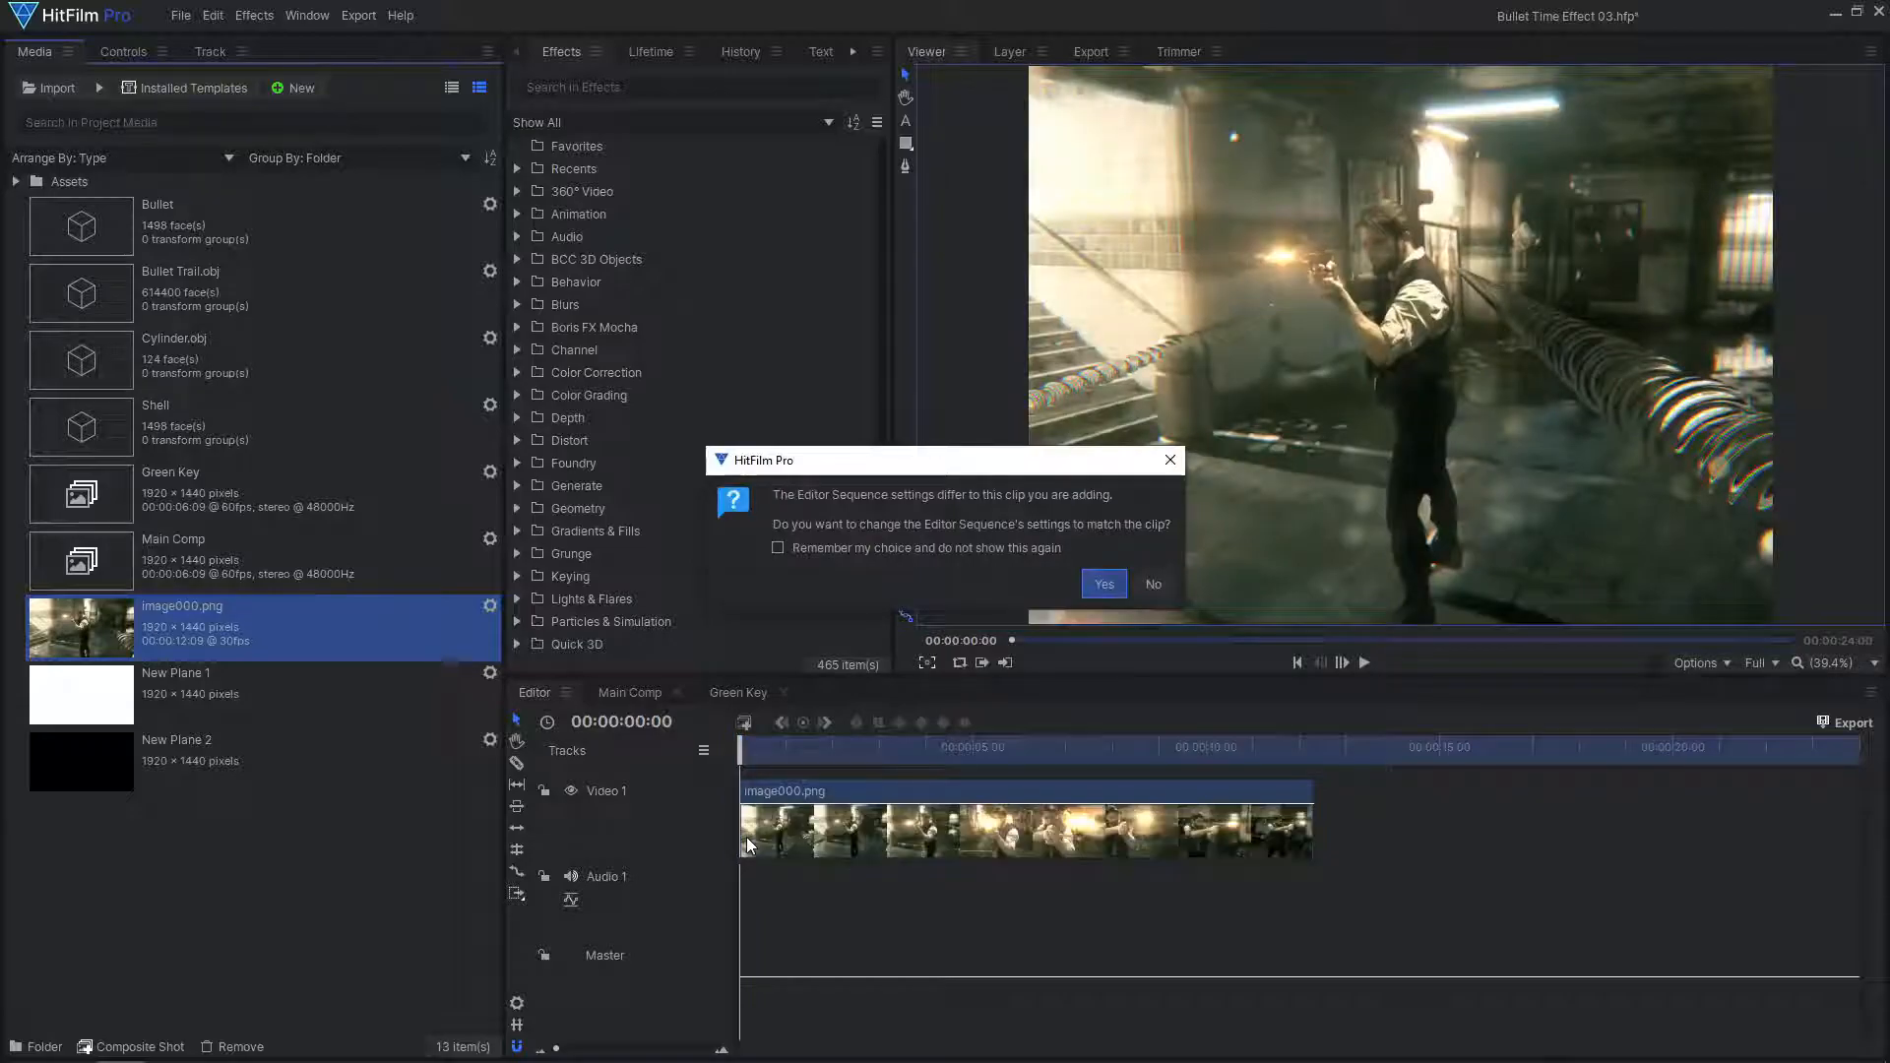
click(1103, 584)
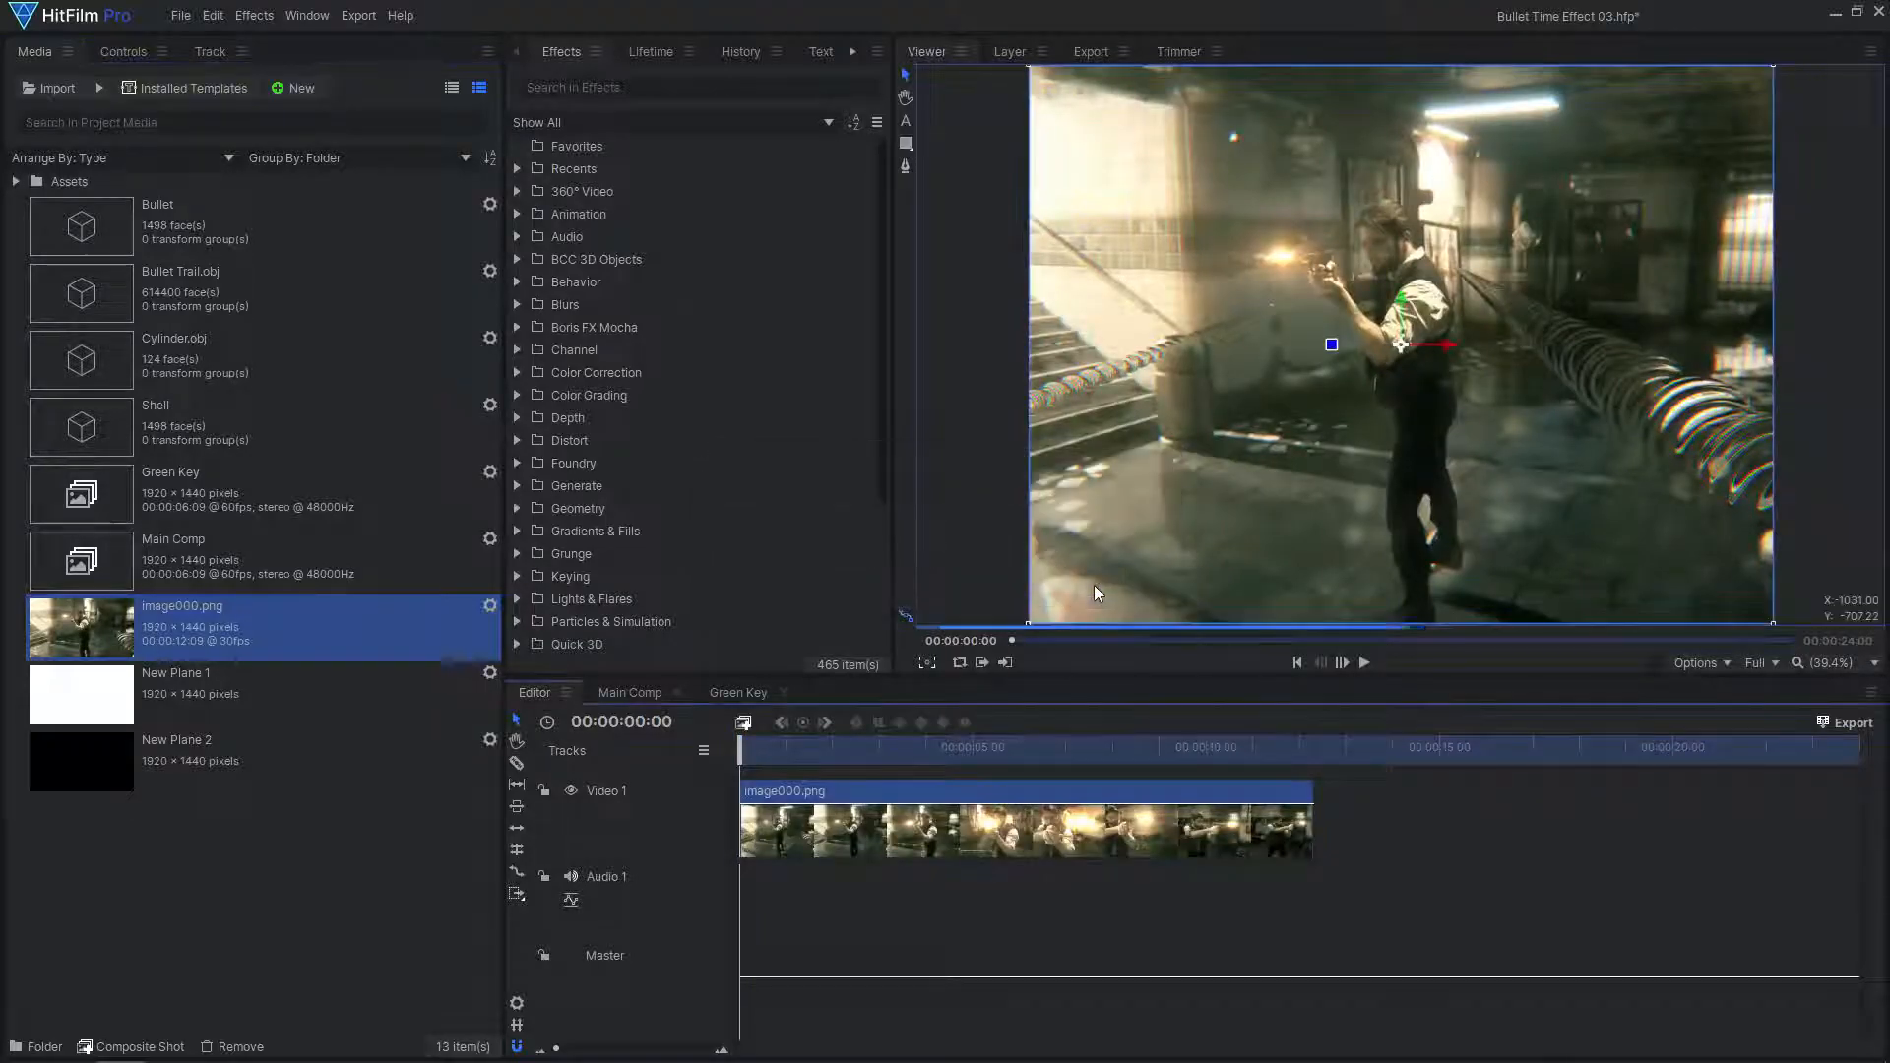
click(1273, 748)
Export the image000.png timeline clip through the export queue and play back the edit
right_click(1240, 800)
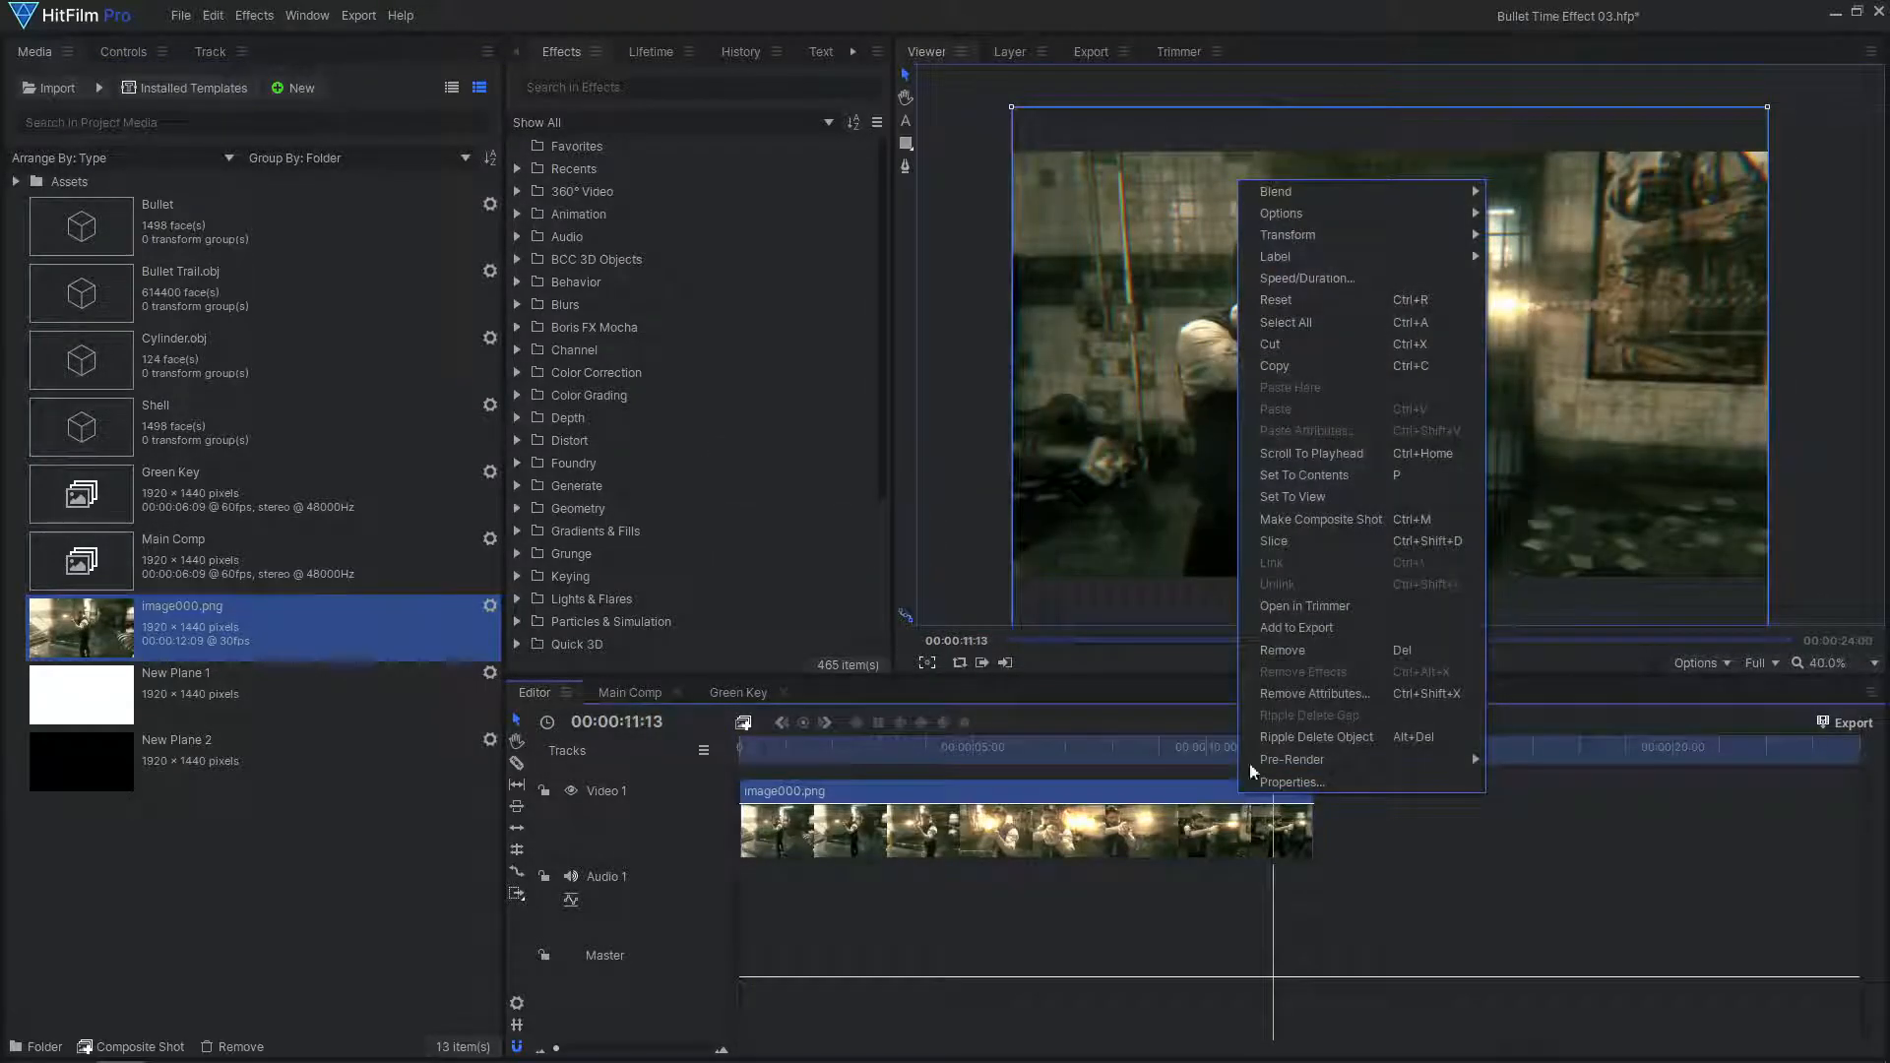
click(1308, 626)
click(1770, 127)
click(1364, 663)
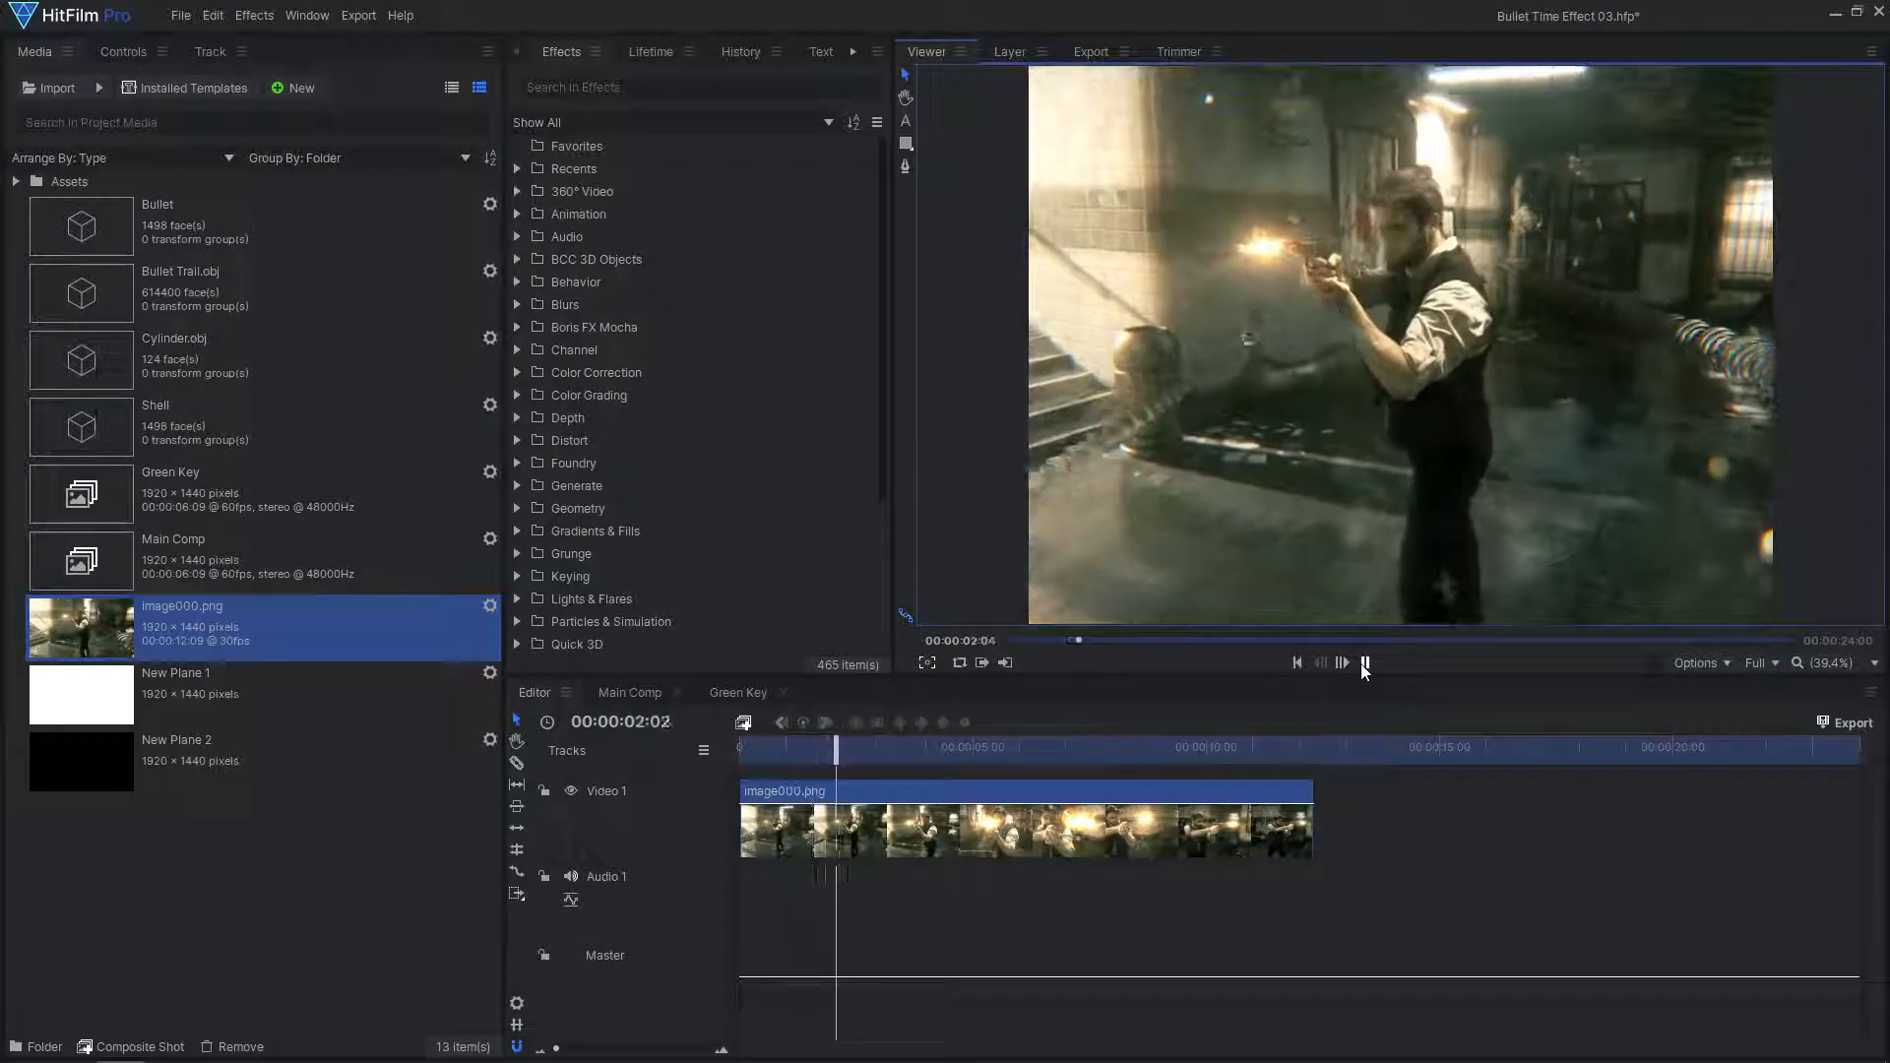